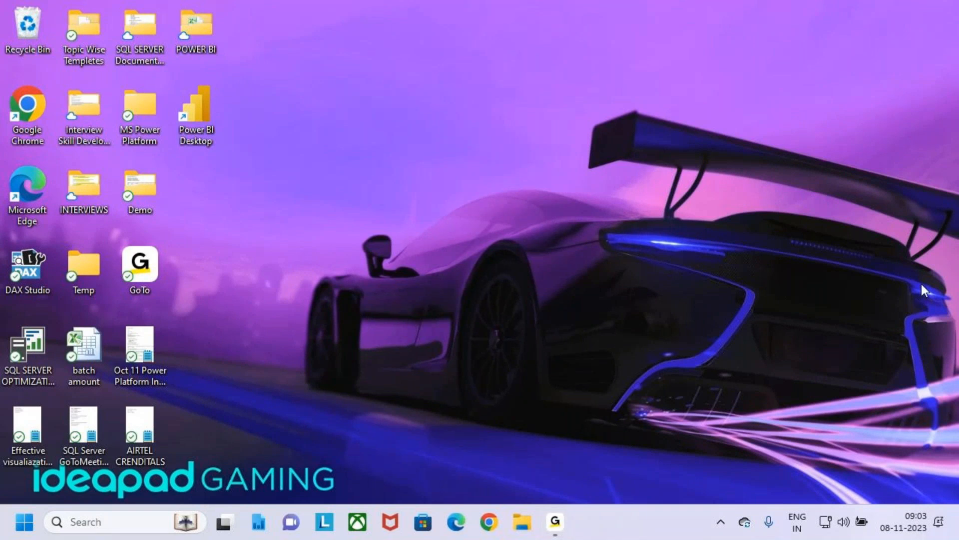
Step: Open File Explorer and go to the Power Apps folder inside MS Power Platform on the Desktop
{"action": "key", "text": "super+e"}
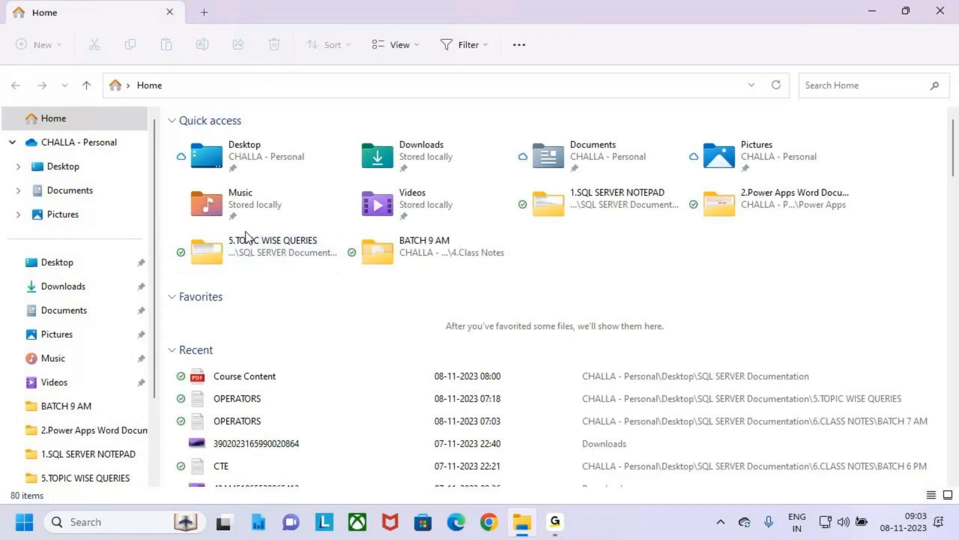
{"action": "scroll", "coordinate": [244, 238], "scroll_direction": "down", "scroll_amount": 2}
{"action": "scroll", "coordinate": [251, 233], "scroll_direction": "up", "scroll_amount": 2}
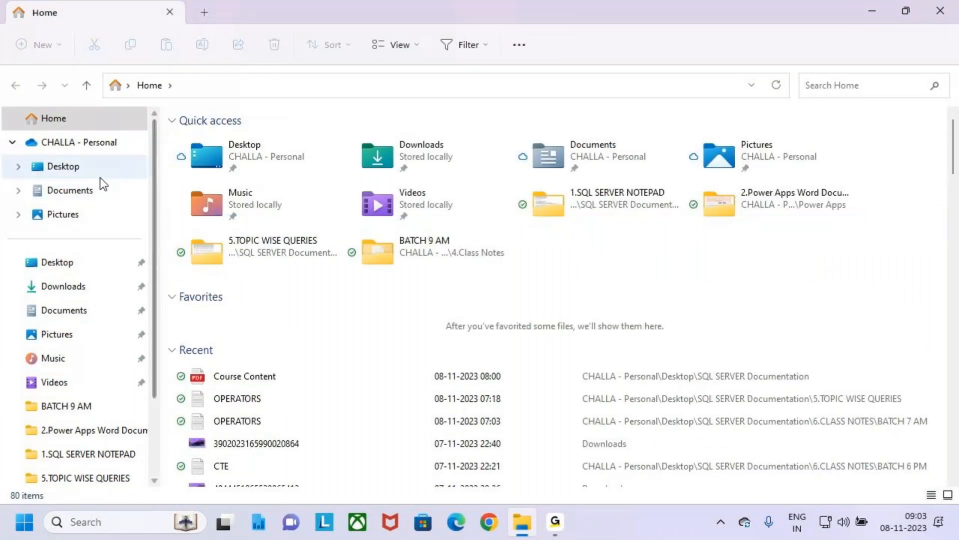
{"action": "left_click", "coordinate": [100, 176]}
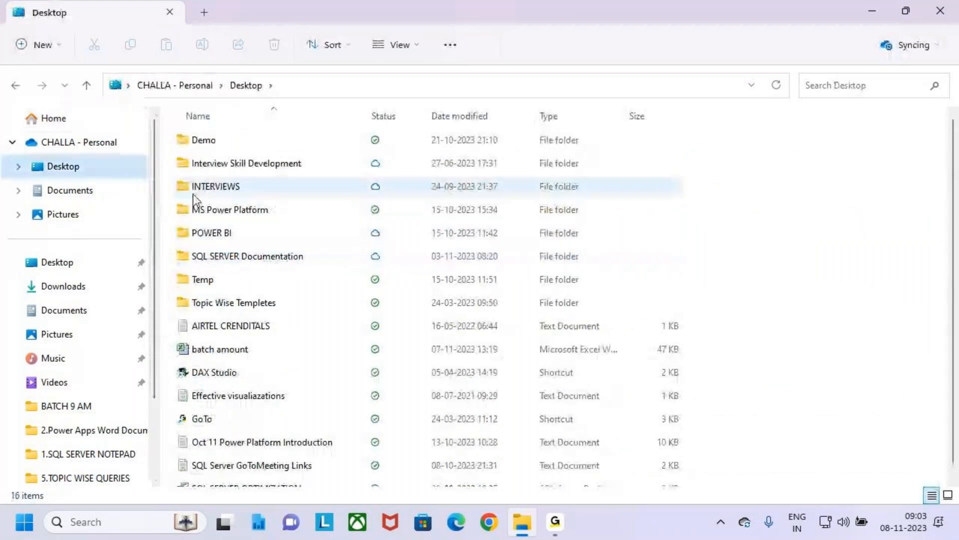
{"action": "double_click", "coordinate": [187, 207]}
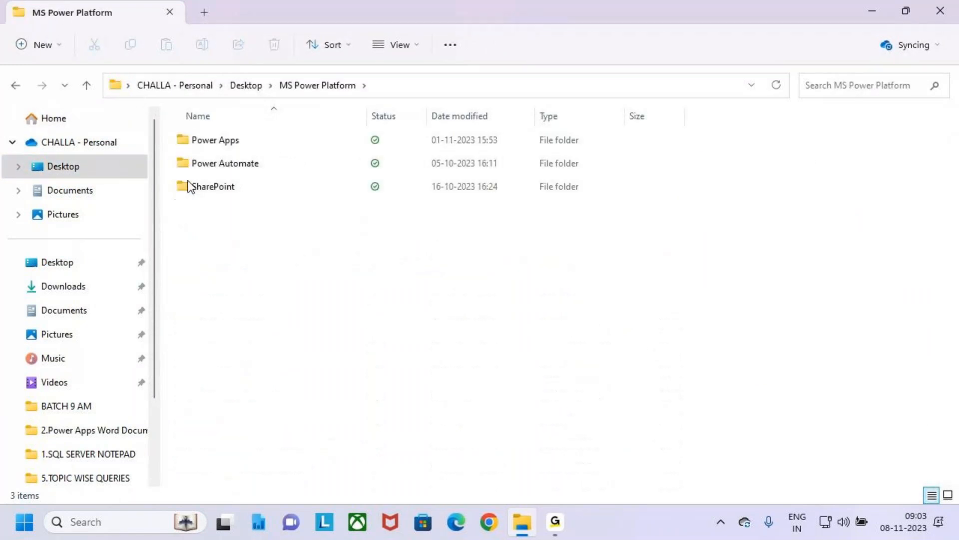
{"action": "double_click", "coordinate": [182, 140]}
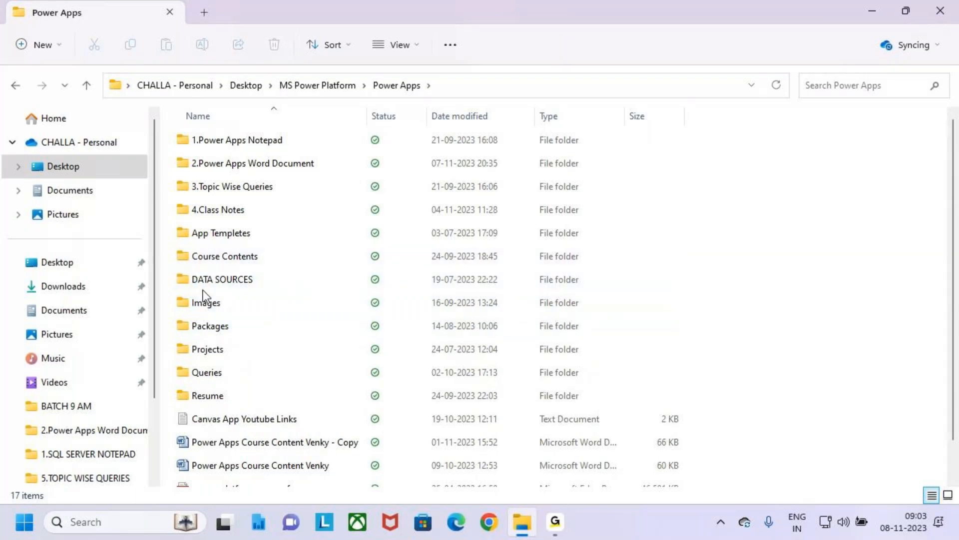
Step: Open the Form Design text document from the BATCH 9 AM folder in 4.Class Notes and maximize its window
{"action": "left_click", "coordinate": [191, 192]}
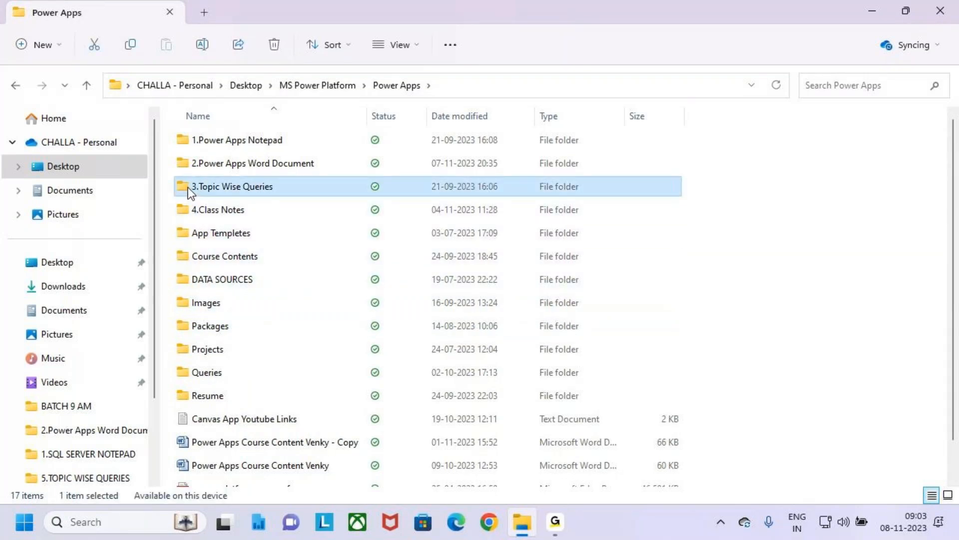
{"action": "double_click", "coordinate": [188, 206]}
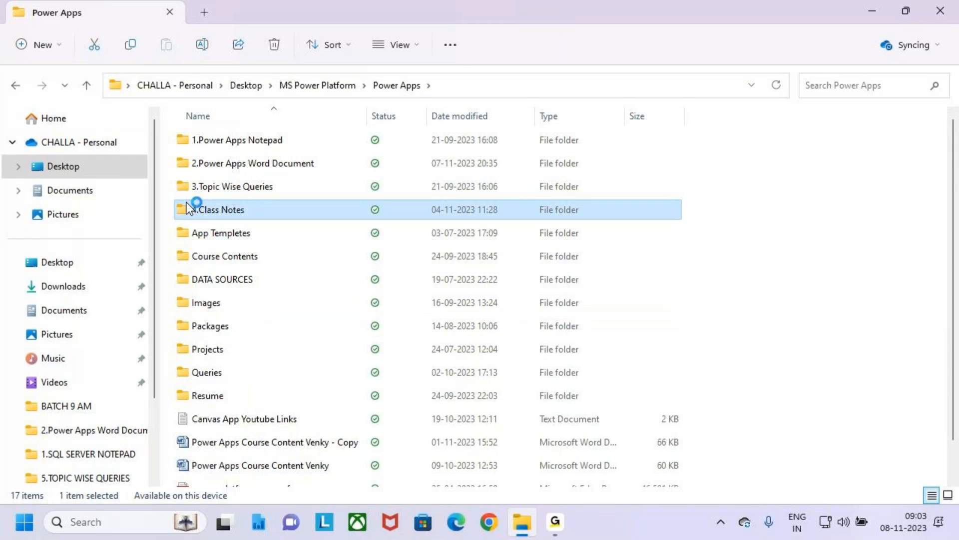
{"action": "double_click", "coordinate": [239, 163]}
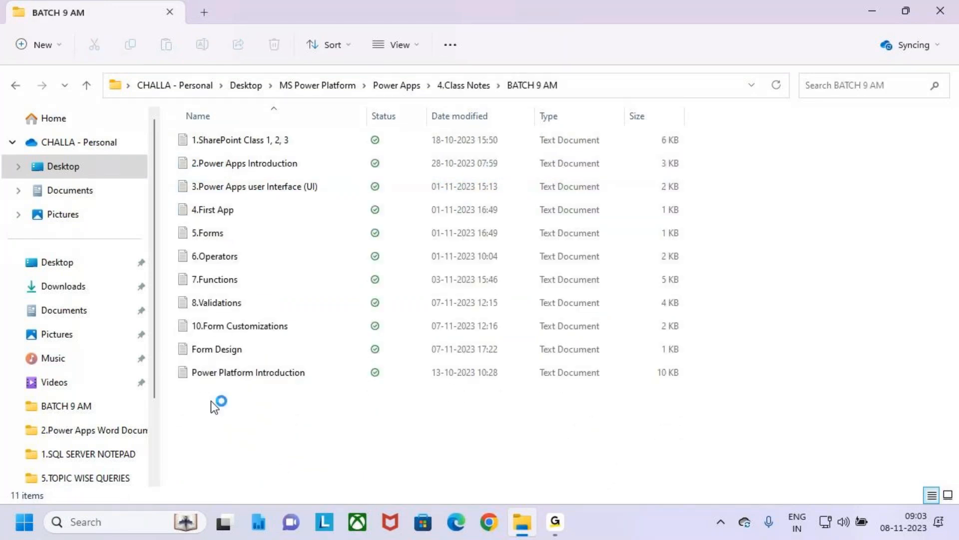
{"action": "double_click", "coordinate": [251, 345]}
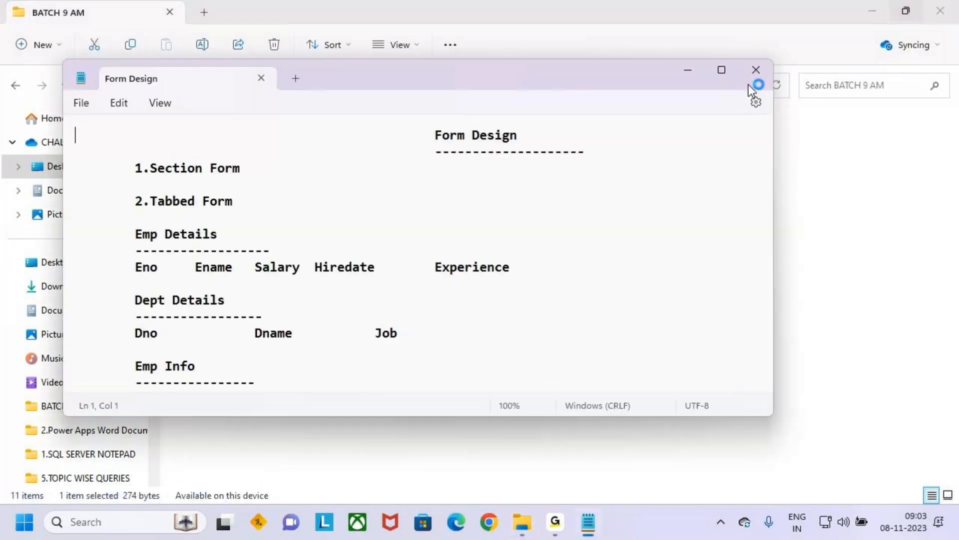
{"action": "left_click", "coordinate": [721, 69]}
Step: Change the Notepad font family to Trebuchet MS and return to the Form Design notes
{"action": "left_click", "coordinate": [53, 36]}
{"action": "left_click", "coordinate": [118, 365]}
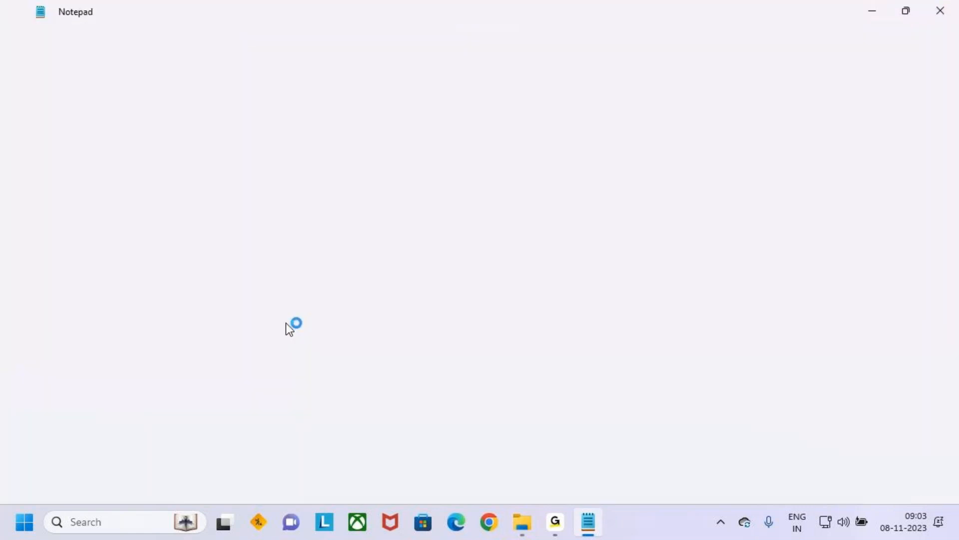
{"action": "left_click", "coordinate": [620, 212]}
{"action": "type", "text": "Trebuchet MS"}
{"action": "key", "text": "Return"}
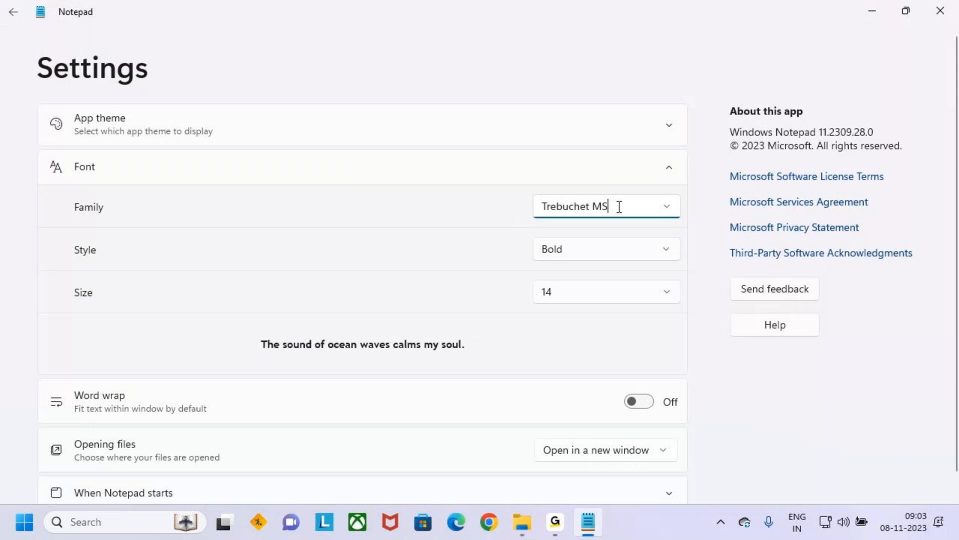
{"action": "left_click", "coordinate": [14, 10]}
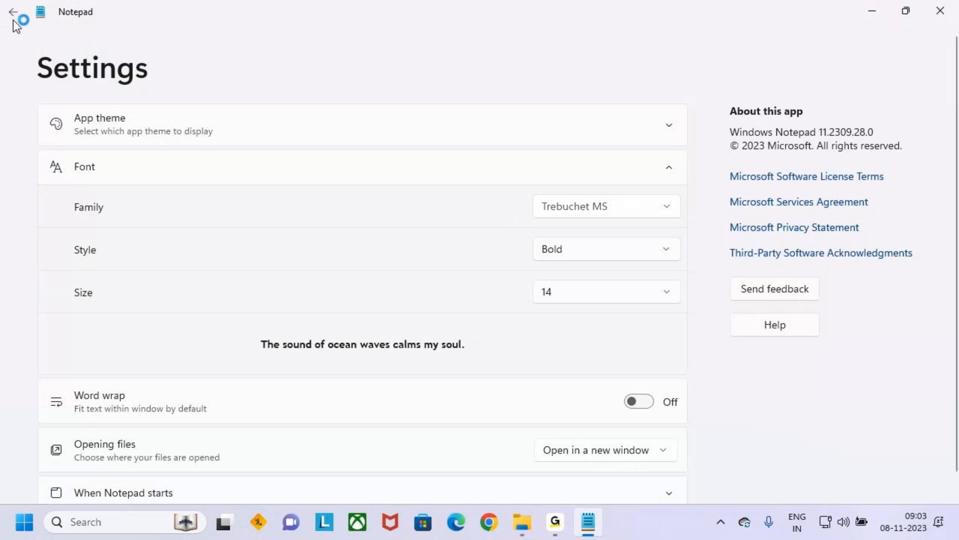
Step: Examine the Form Design notes, highlighting the title and the Section Form and Tabbed Form entries
{"action": "left_click_drag", "start_coordinate": [226, 70], "coordinate": [323, 71]}
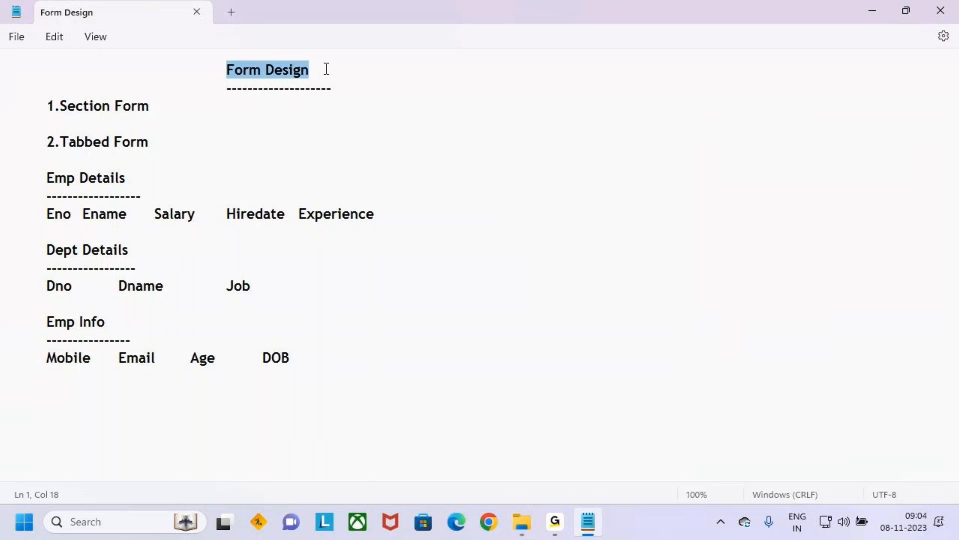
{"action": "left_click_drag", "start_coordinate": [395, 91], "coordinate": [184, 70]}
{"action": "left_click", "coordinate": [257, 102]}
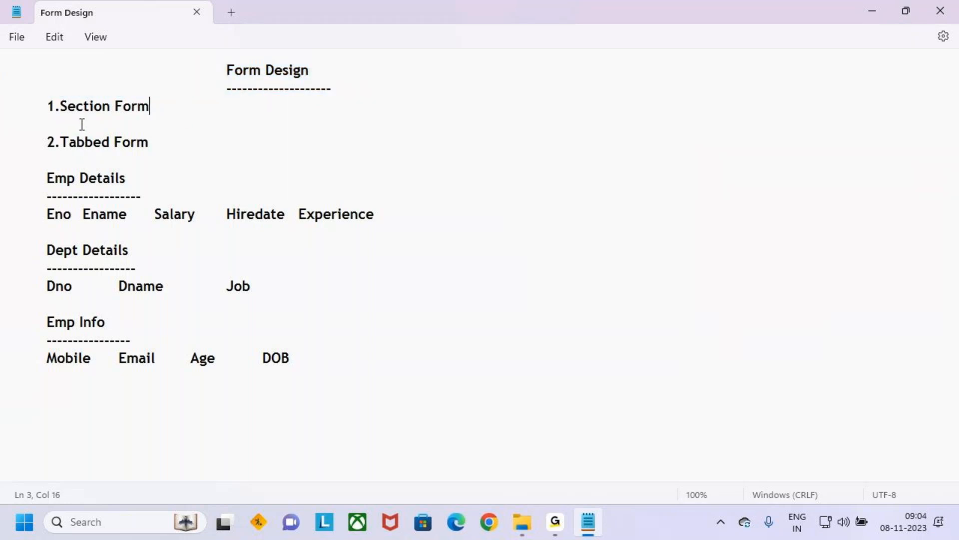
{"action": "left_click_drag", "start_coordinate": [37, 107], "coordinate": [160, 109]}
{"action": "left_click", "coordinate": [175, 111]}
{"action": "left_click_drag", "start_coordinate": [42, 107], "coordinate": [144, 117]}
{"action": "left_click_drag", "start_coordinate": [49, 149], "coordinate": [154, 146]}
{"action": "left_click", "coordinate": [172, 151]}
{"action": "left_click_drag", "start_coordinate": [46, 106], "coordinate": [165, 110]}
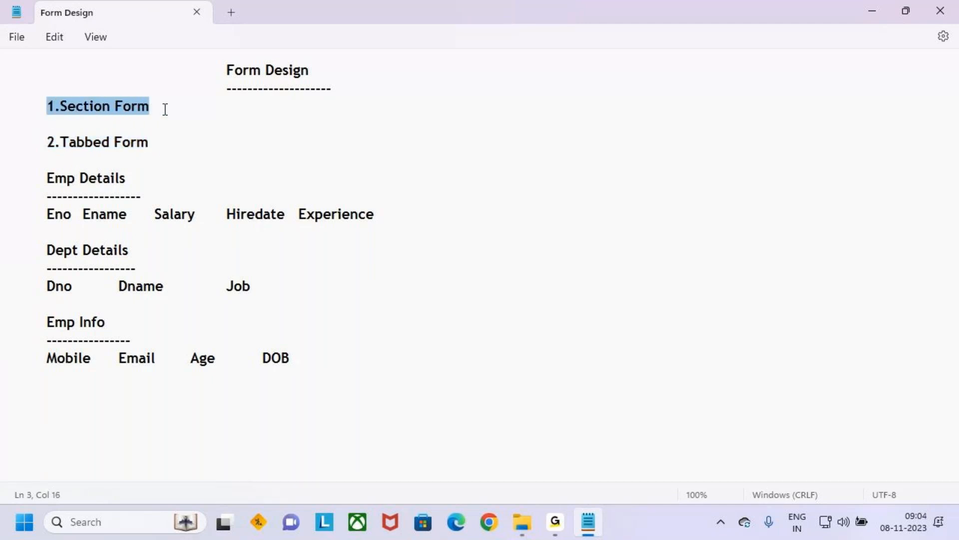
{"action": "left_click", "coordinate": [161, 131]}
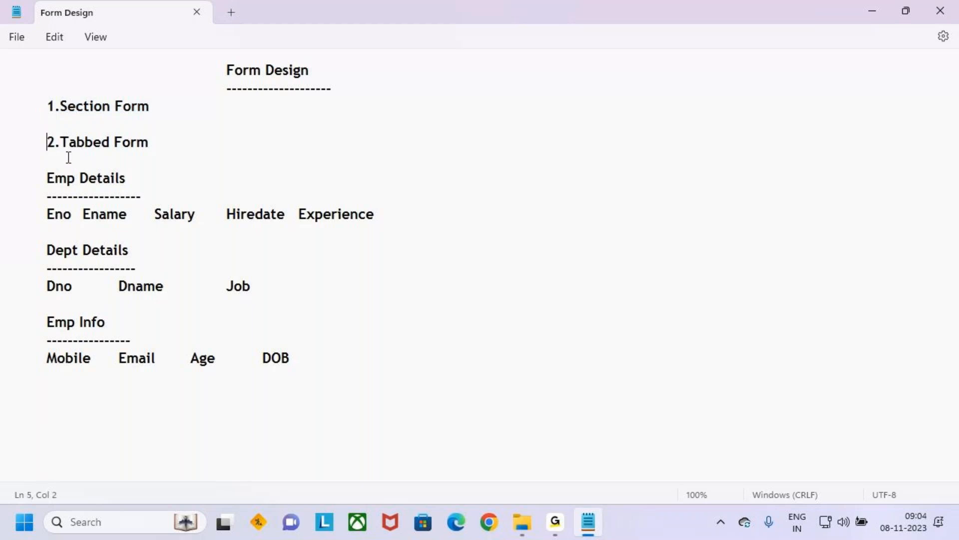
{"action": "left_click_drag", "start_coordinate": [47, 142], "coordinate": [151, 140]}
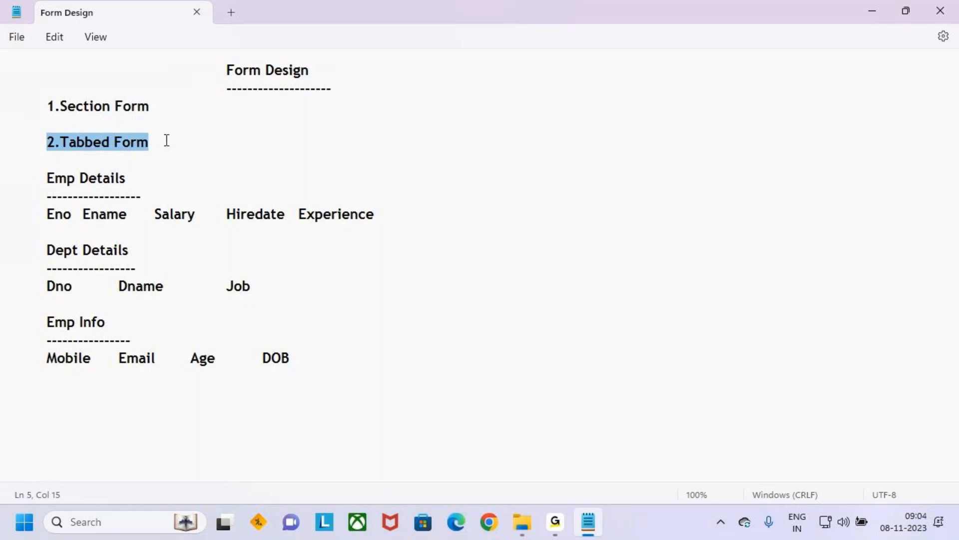
{"action": "left_click", "coordinate": [207, 155]}
{"action": "left_click", "coordinate": [191, 148]}
{"action": "left_click_drag", "start_coordinate": [171, 141], "coordinate": [2, 108]}
{"action": "left_click_drag", "start_coordinate": [221, 70], "coordinate": [314, 67]}
{"action": "left_click", "coordinate": [330, 133]}
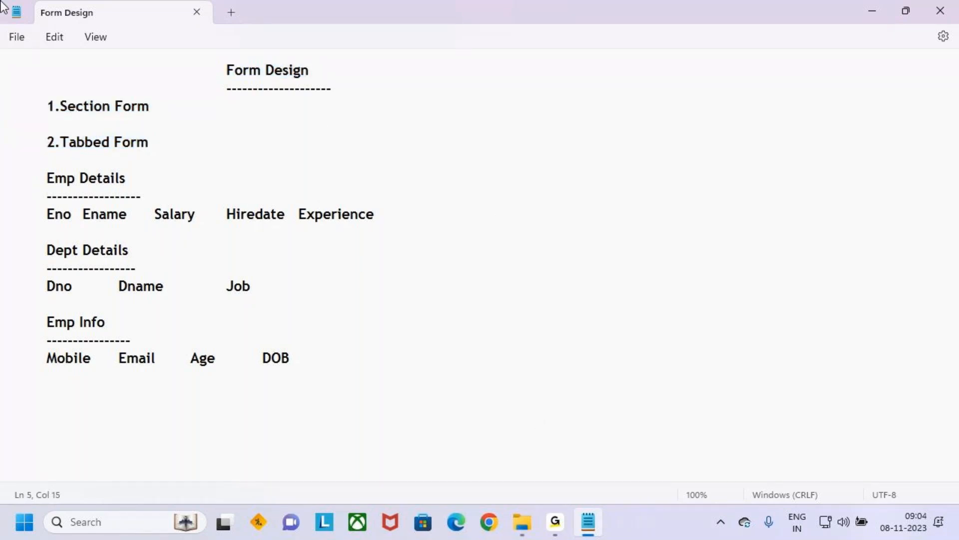
Step: Switch to Chrome and go to make.powerapps.com
{"action": "left_click", "coordinate": [496, 526]}
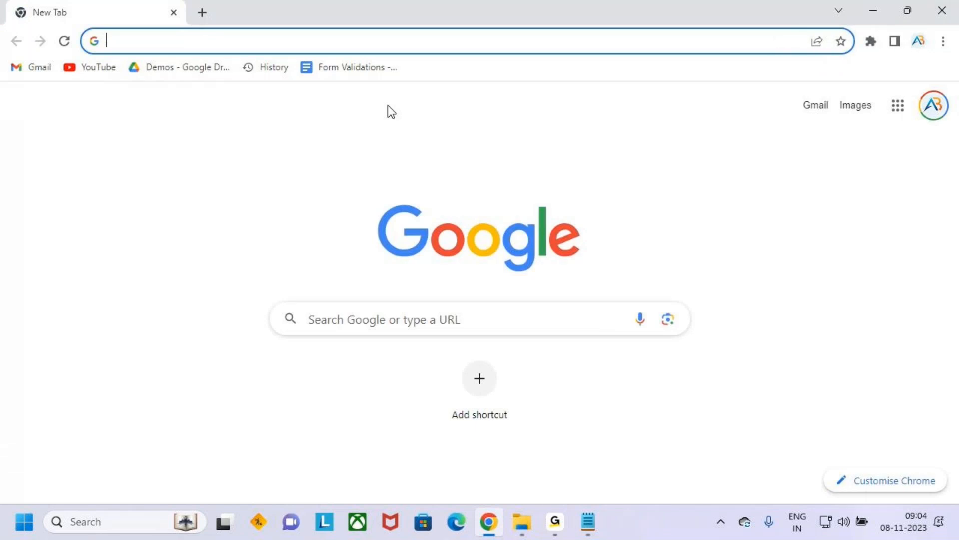
{"action": "left_click", "coordinate": [237, 42]}
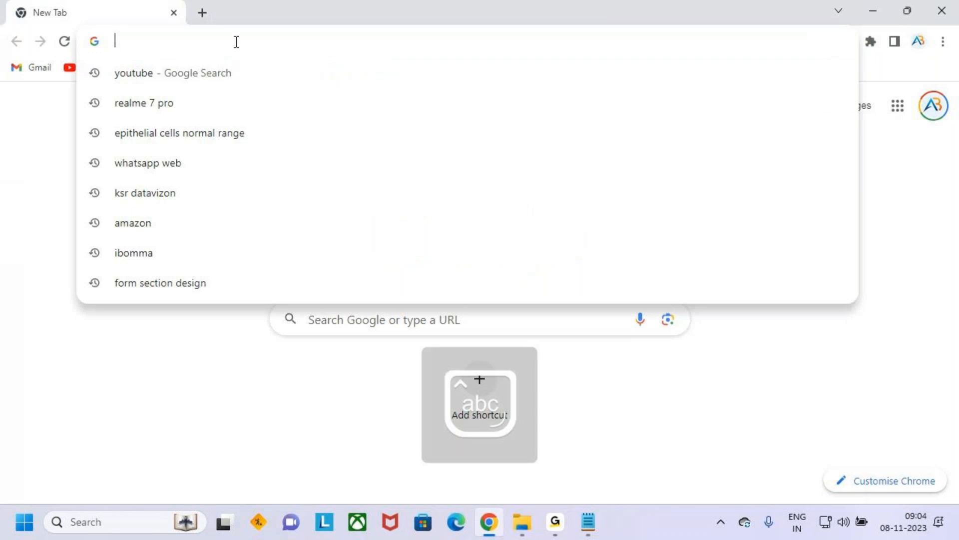
{"action": "type", "text": "make.powerapps.com"}
{"action": "key", "text": "Return"}
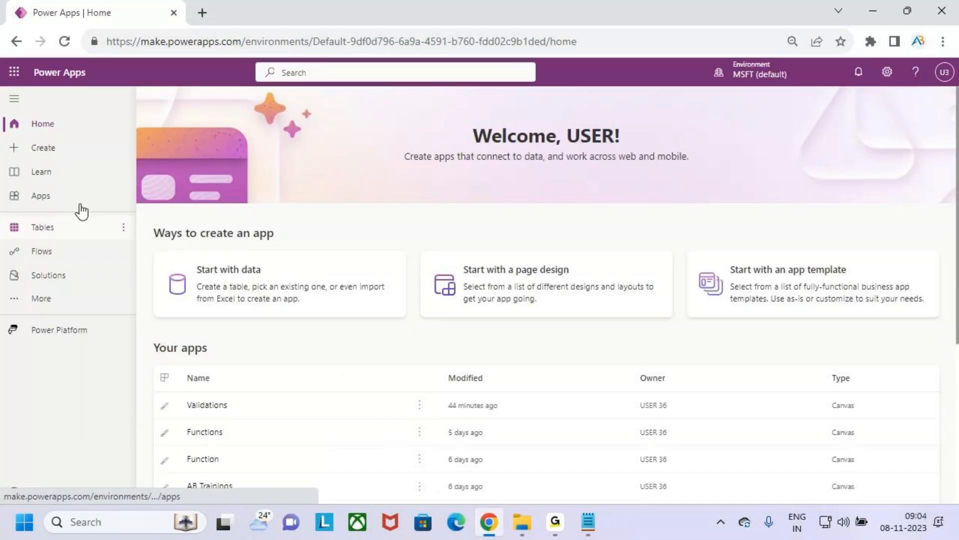
Step: Open the Validations canvas app for editing and skip the Power Apps Studio welcome message
{"action": "left_click", "coordinate": [57, 203]}
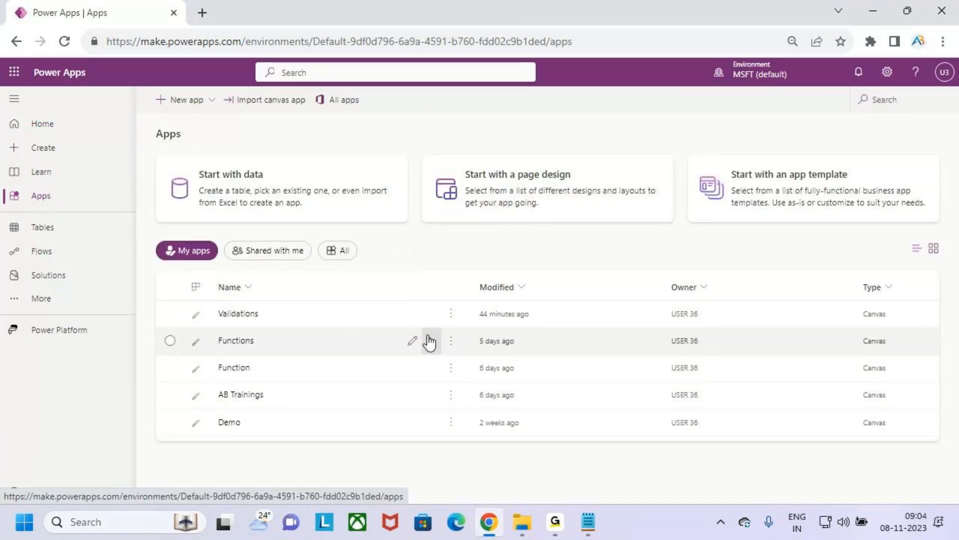
{"action": "left_click", "coordinate": [413, 314]}
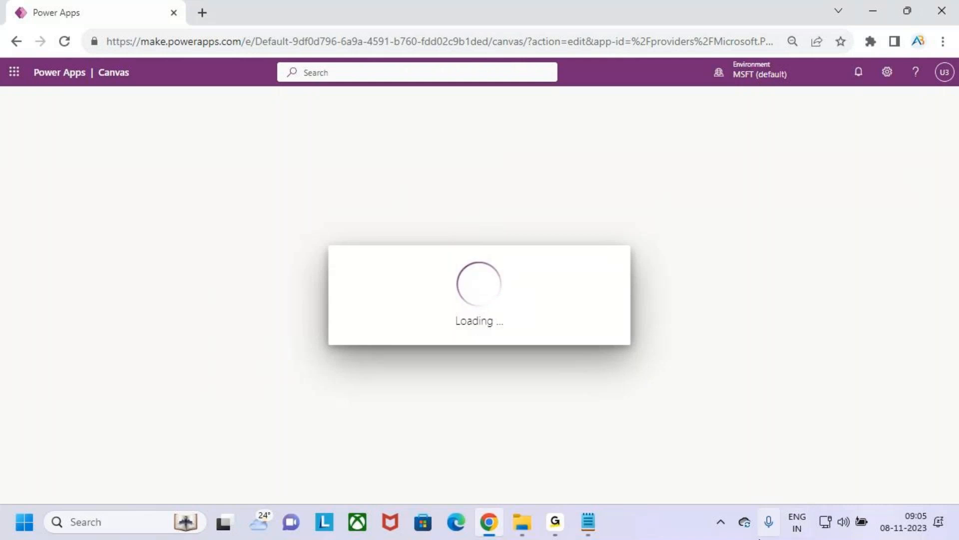
{"action": "left_click", "coordinate": [567, 523]}
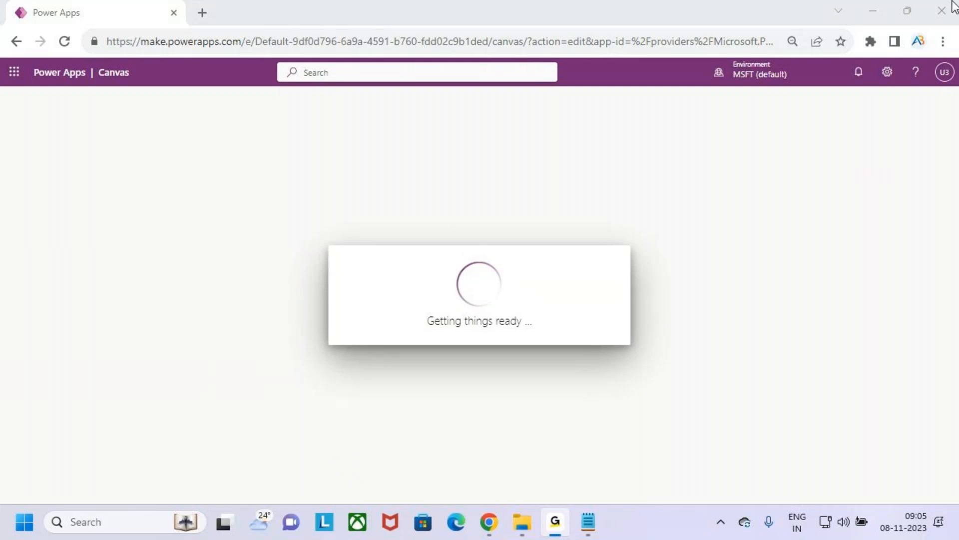
{"action": "left_click", "coordinate": [583, 389]}
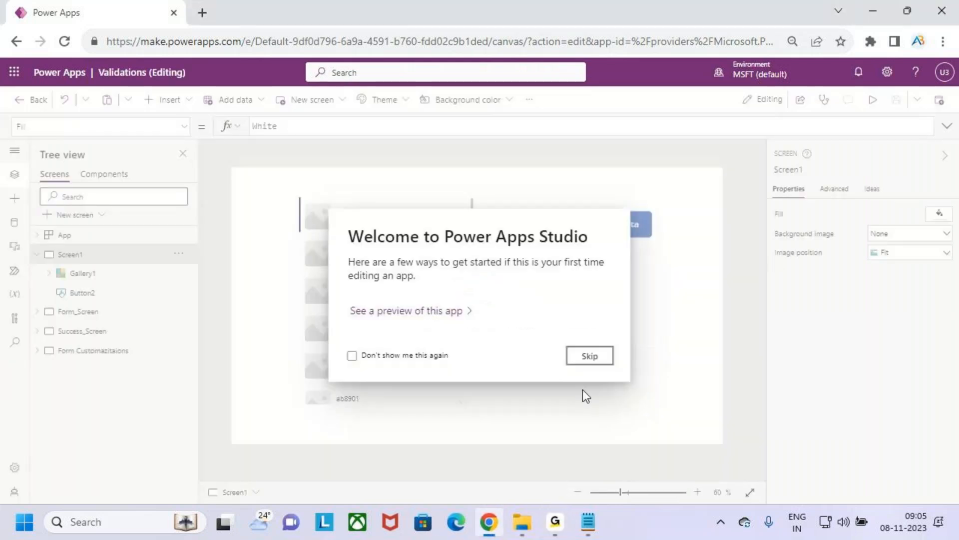
{"action": "left_click", "coordinate": [606, 360]}
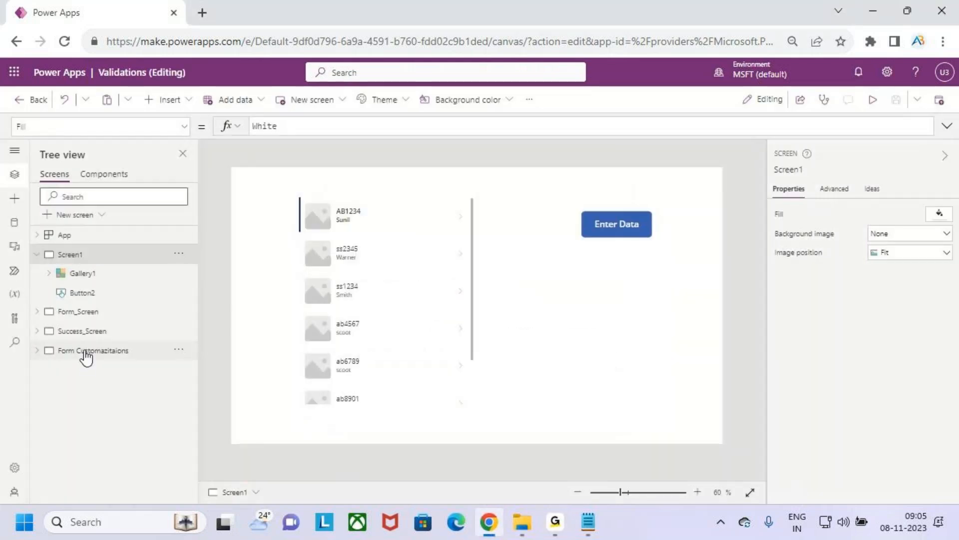
Step: Review the Form Customazitaions screen and its title label
{"action": "left_click", "coordinate": [115, 355]}
{"action": "left_click", "coordinate": [505, 189]}
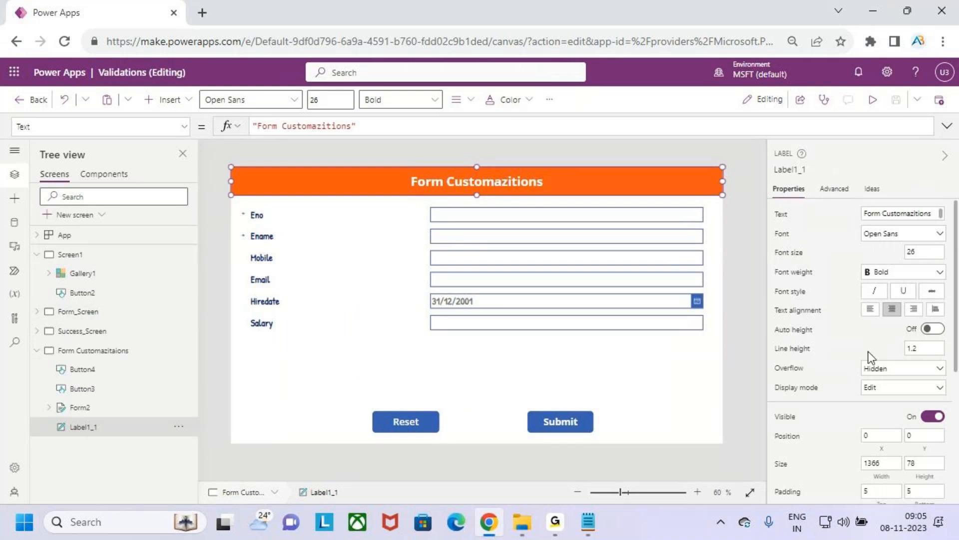
{"action": "left_click", "coordinate": [485, 346]}
{"action": "left_click", "coordinate": [484, 354]}
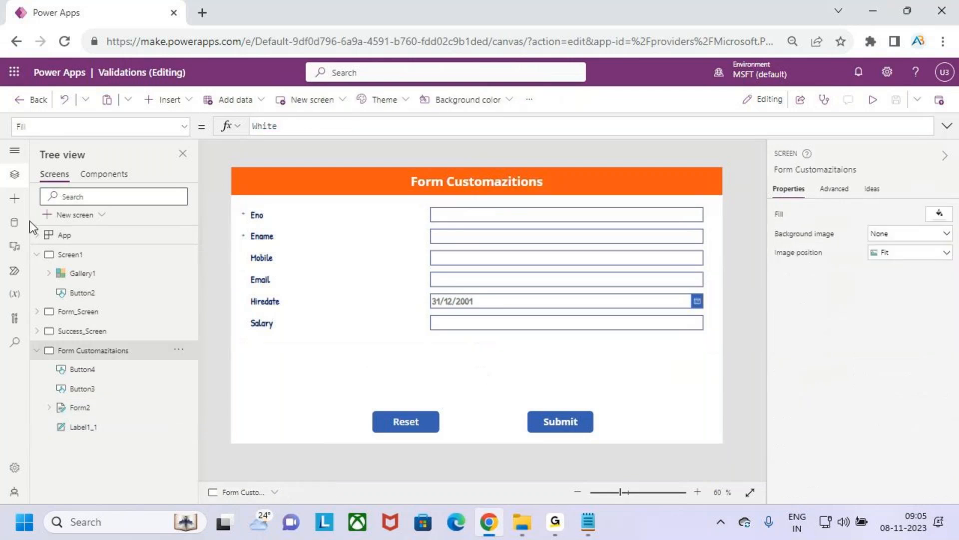
Step: Add a blank screen to the app, collapse the expanded screens in the tree, and rename the new screen Form Design
{"action": "left_click", "coordinate": [82, 215]}
{"action": "left_click", "coordinate": [107, 305]}
{"action": "left_click", "coordinate": [37, 350]}
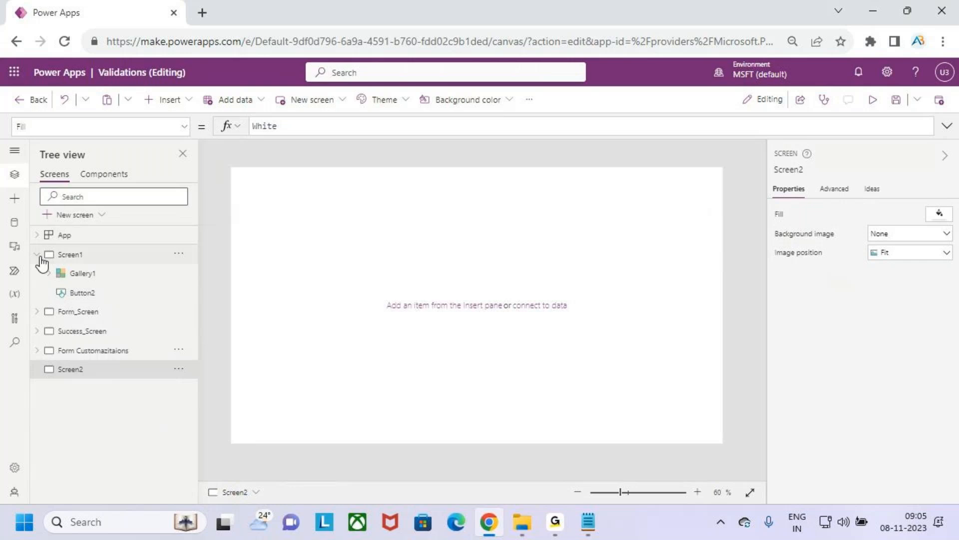
{"action": "left_click", "coordinate": [39, 256]}
{"action": "left_click", "coordinate": [100, 312]}
{"action": "double_click", "coordinate": [114, 331]}
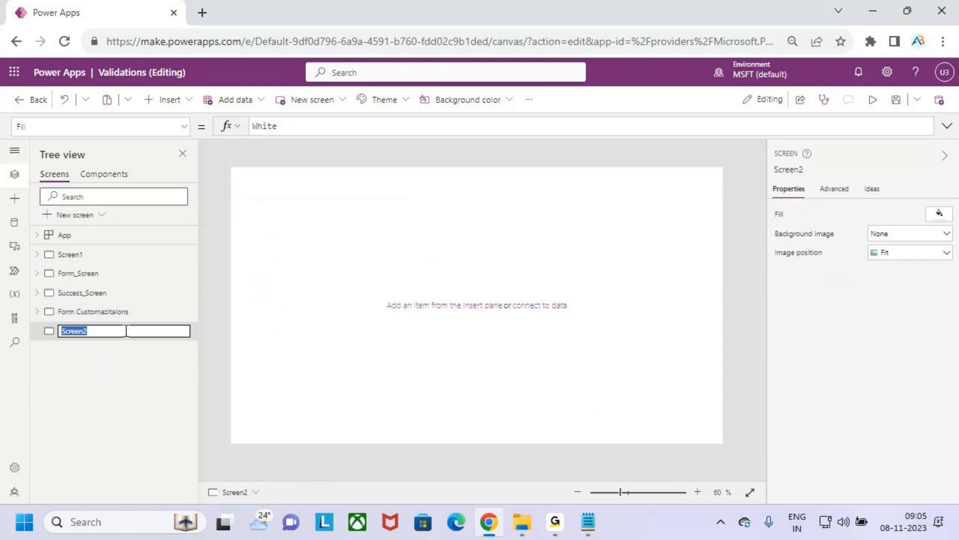
{"action": "type", "text": "Form Design"}
{"action": "left_click", "coordinate": [116, 377]}
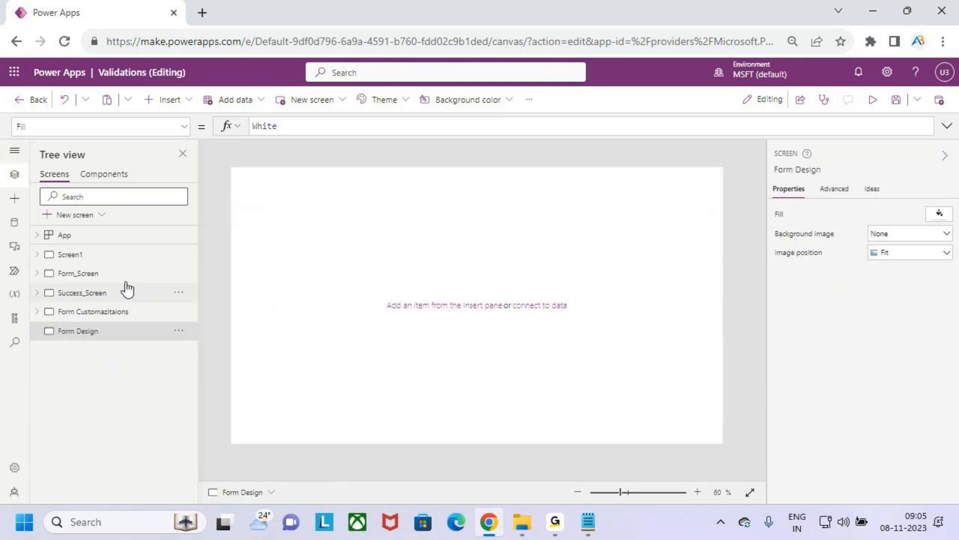
Step: Copy the orange Validations title label from Form_Screen and paste it onto the Form Design screen
{"action": "left_click", "coordinate": [101, 275]}
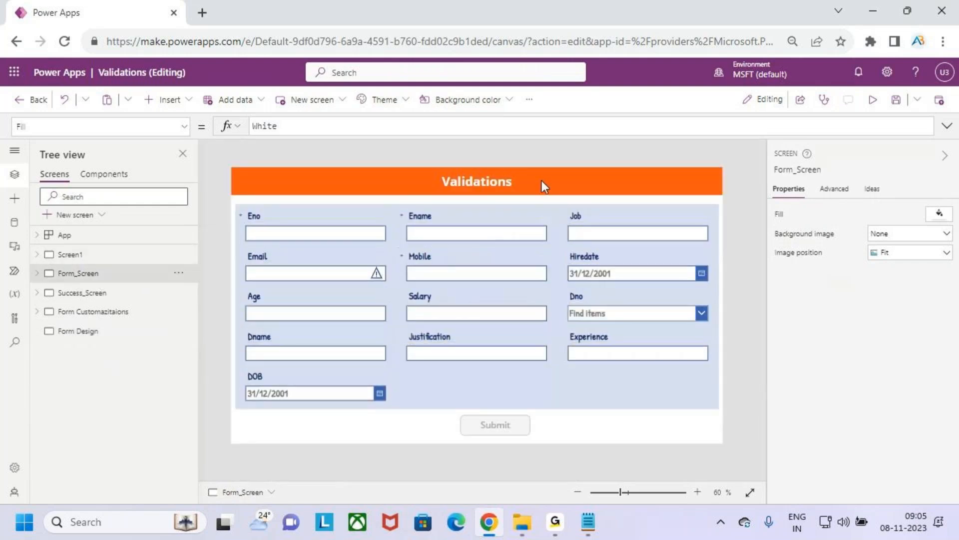
{"action": "left_click", "coordinate": [542, 179]}
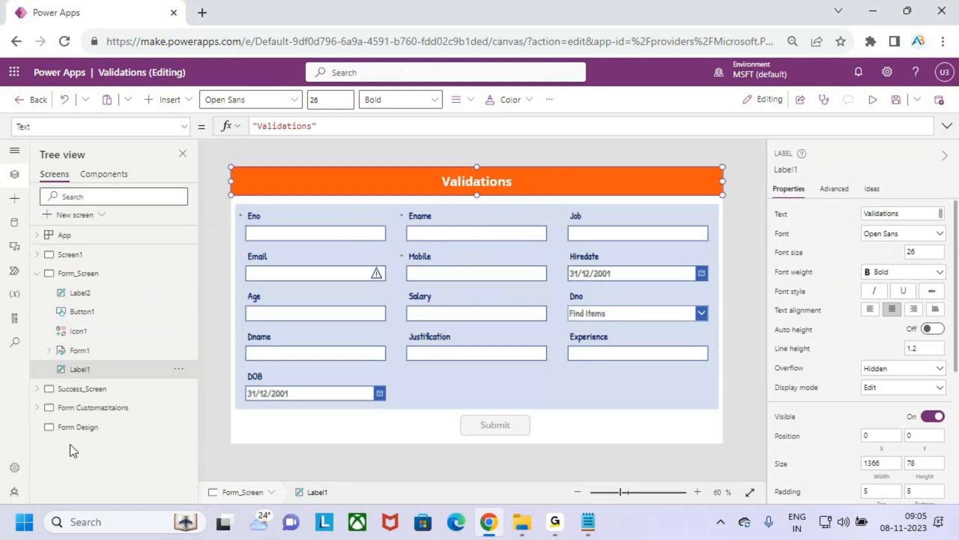
{"action": "left_click", "coordinate": [82, 427]}
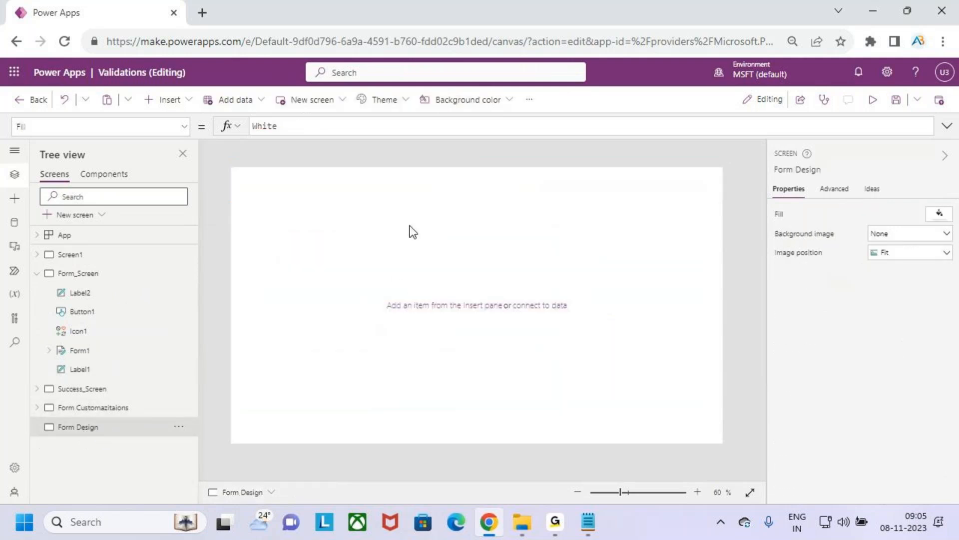
{"action": "key", "text": "ctrl+v"}
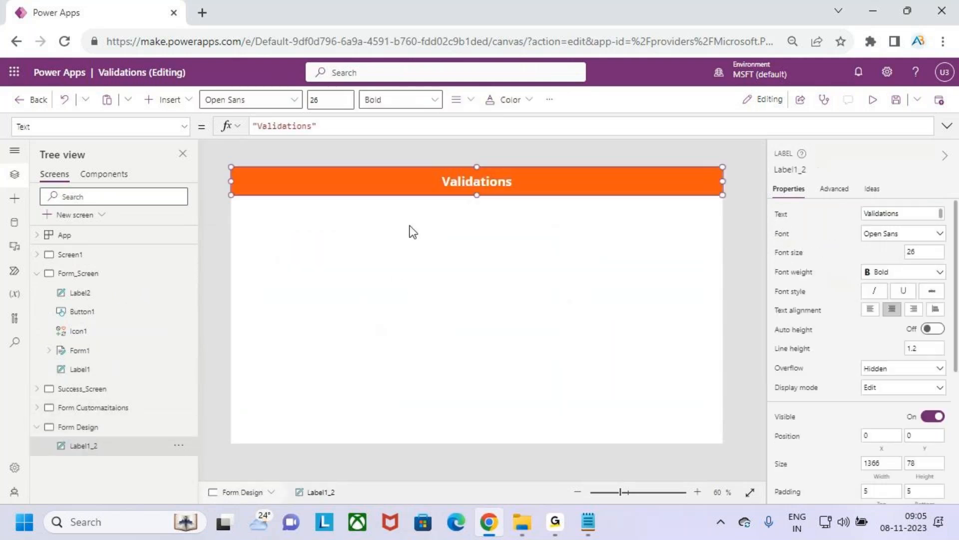
Step: Change the title label's text on the Form Design screen to "Section Forms"
{"action": "left_click", "coordinate": [352, 126]}
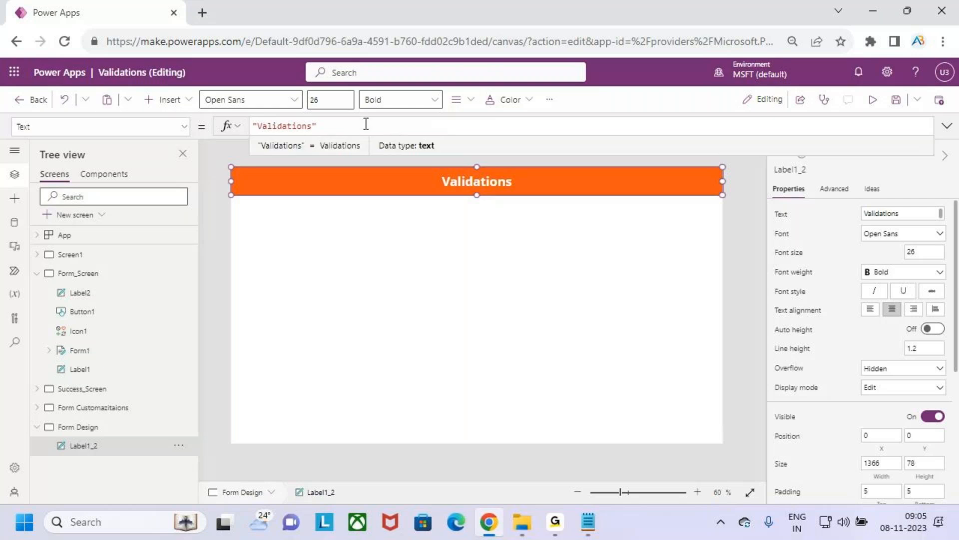
{"action": "left_click_drag", "start_coordinate": [311, 129], "coordinate": [259, 130]}
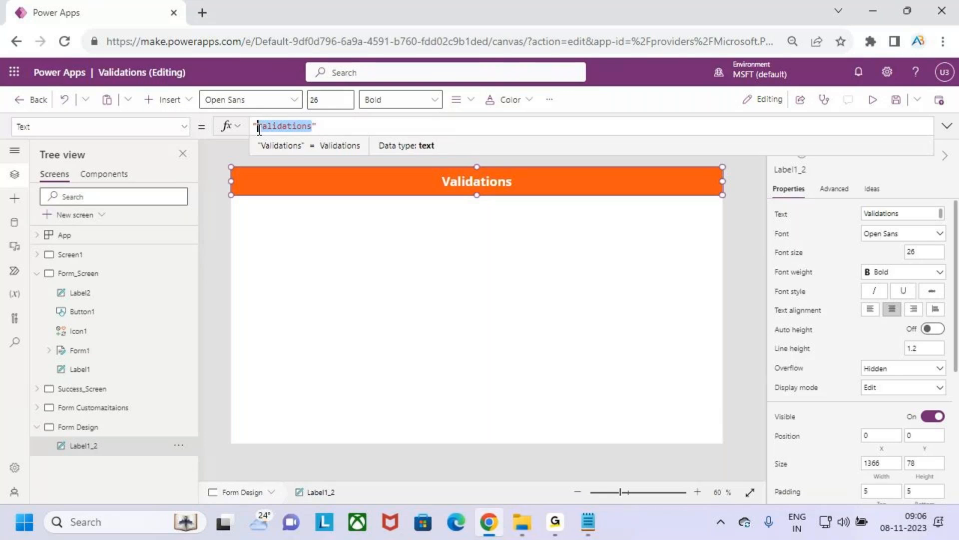
{"action": "type", "text": "Sctioned Formsw"}
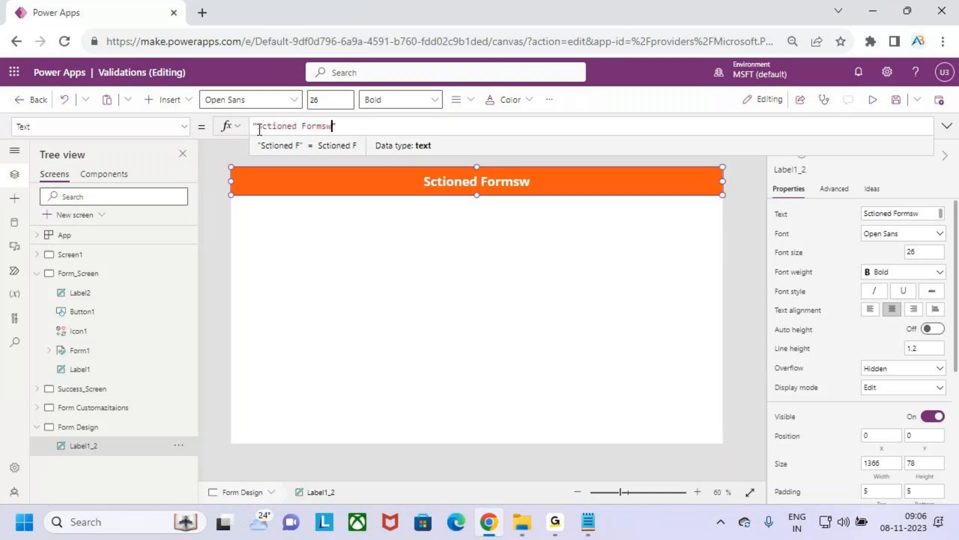
{"action": "key", "text": "BackSpace"}
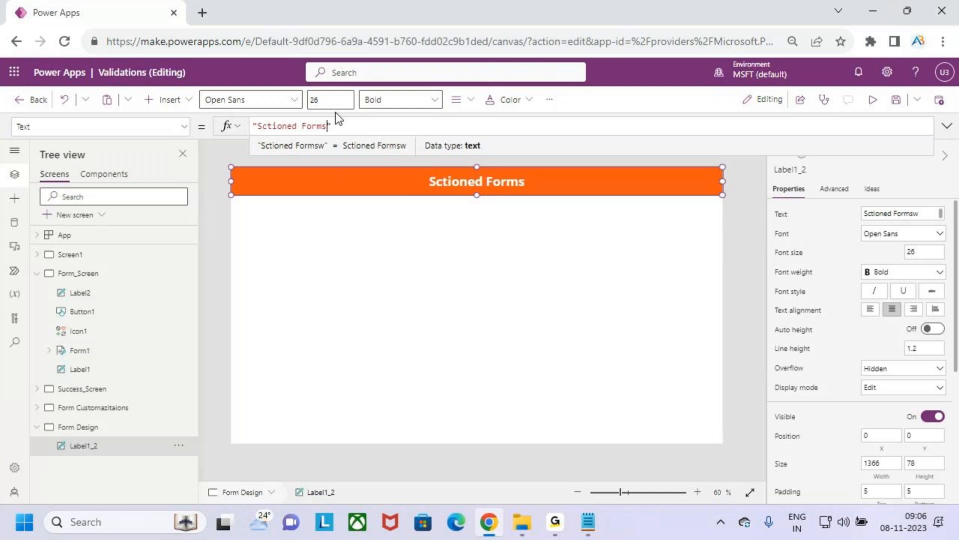
{"action": "left_click", "coordinate": [297, 127]}
{"action": "key", "text": "BackSpace"}
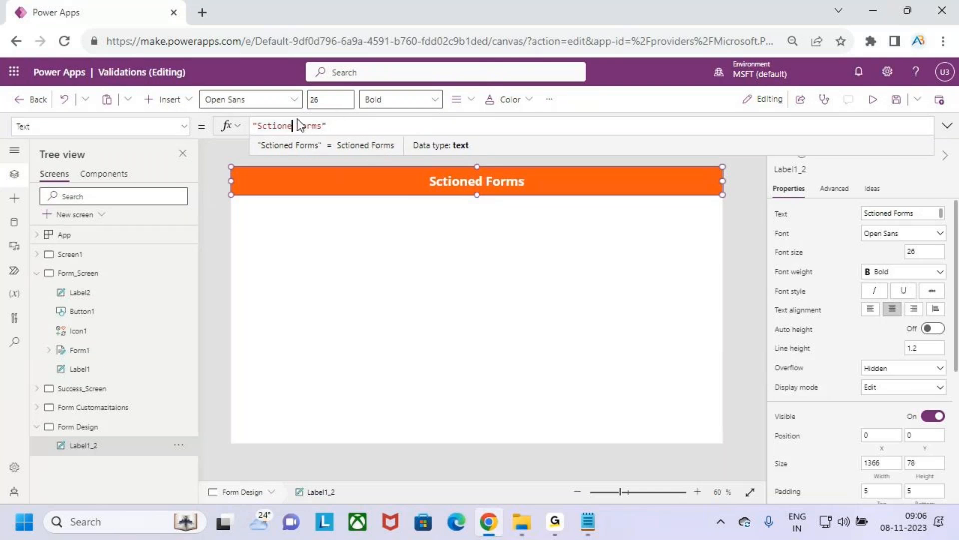
{"action": "key", "text": "BackSpace"}
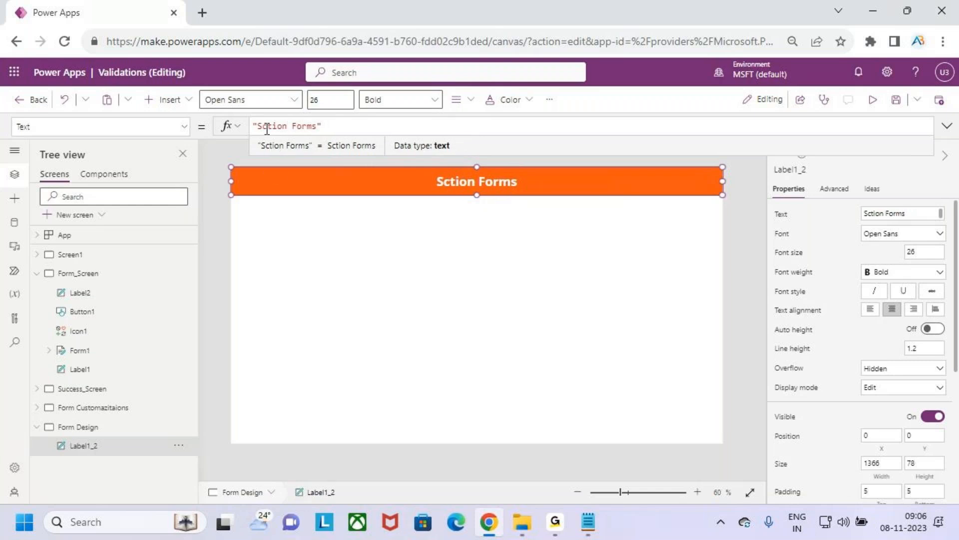
{"action": "left_click", "coordinate": [263, 126]}
{"action": "type", "text": "e"}
{"action": "left_click", "coordinate": [416, 131]}
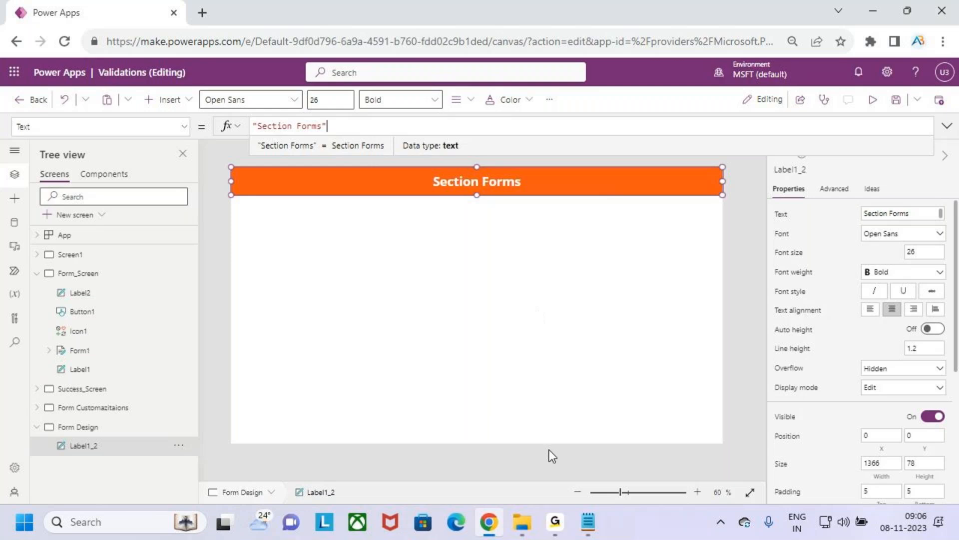
{"action": "mouse_move", "coordinate": [562, 526]}
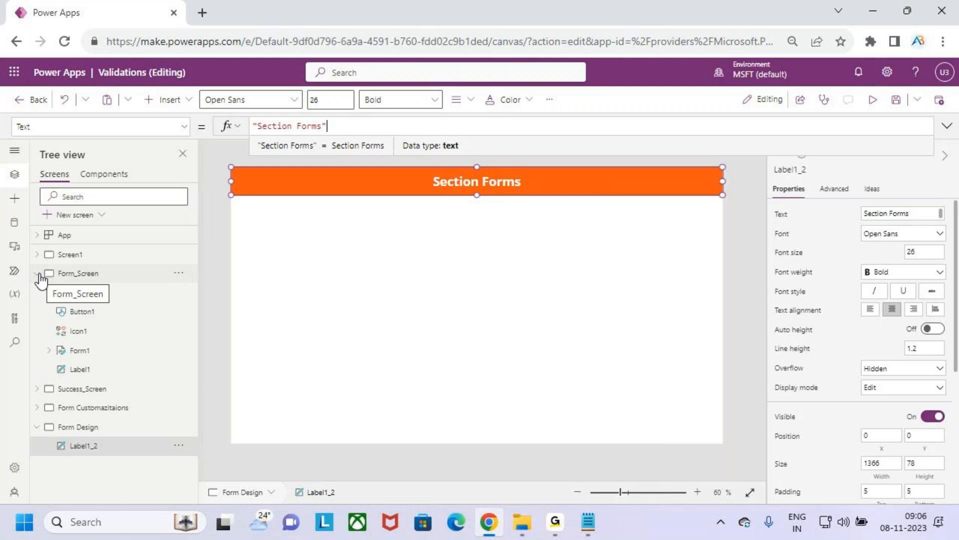
Step: Review the Submit button and the employee form on Form_Screen, and collapse that screen in the tree
{"action": "left_click", "coordinate": [37, 274]}
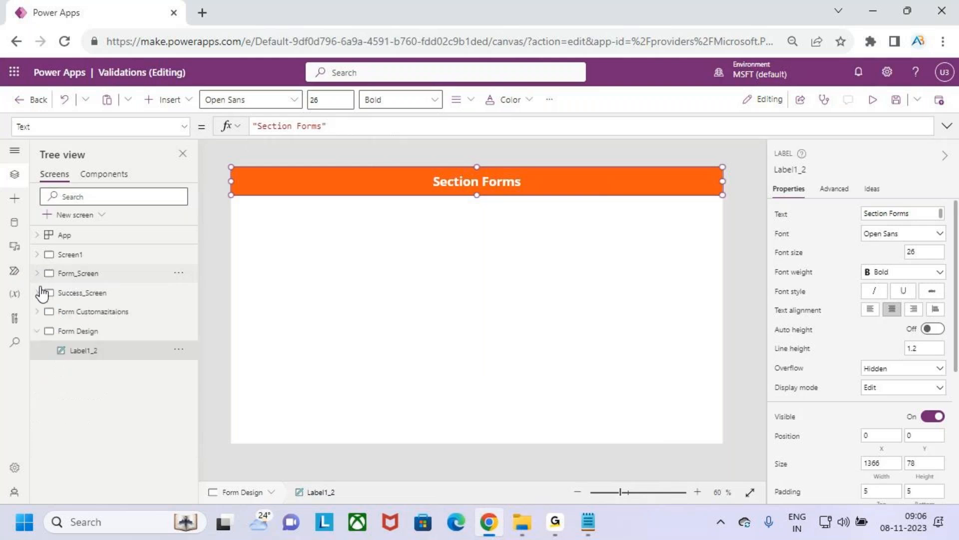
{"action": "left_click", "coordinate": [83, 279]}
{"action": "left_click", "coordinate": [506, 425]}
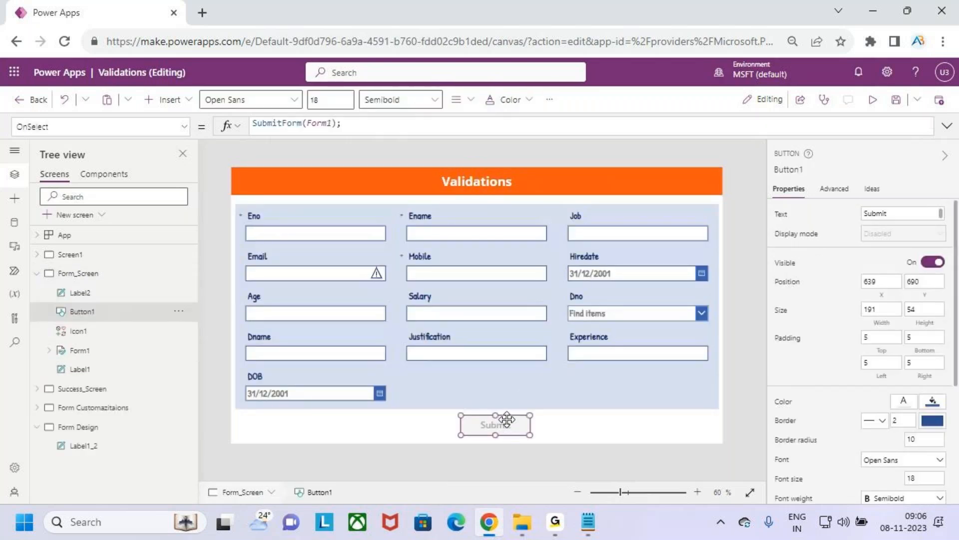
{"action": "left_click", "coordinate": [622, 385]}
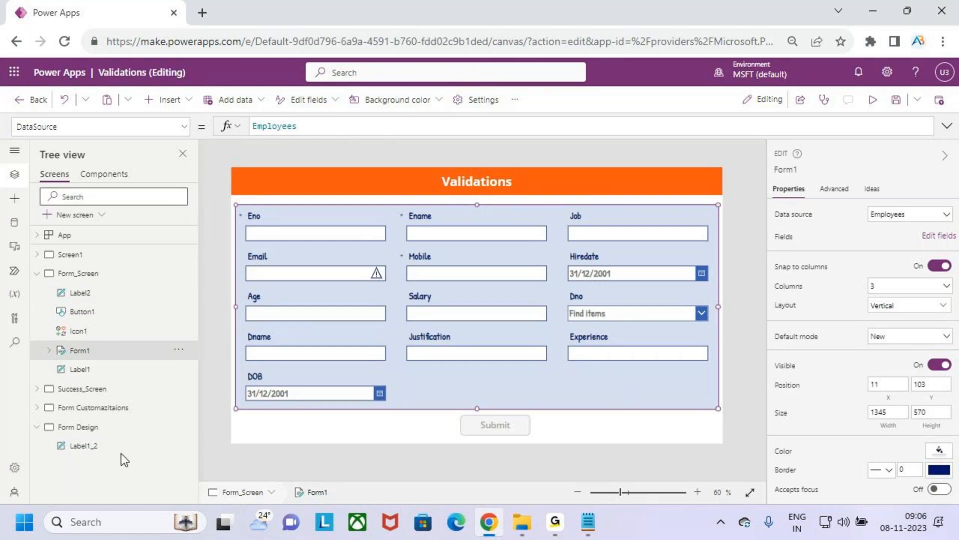
{"action": "left_click", "coordinate": [37, 272]}
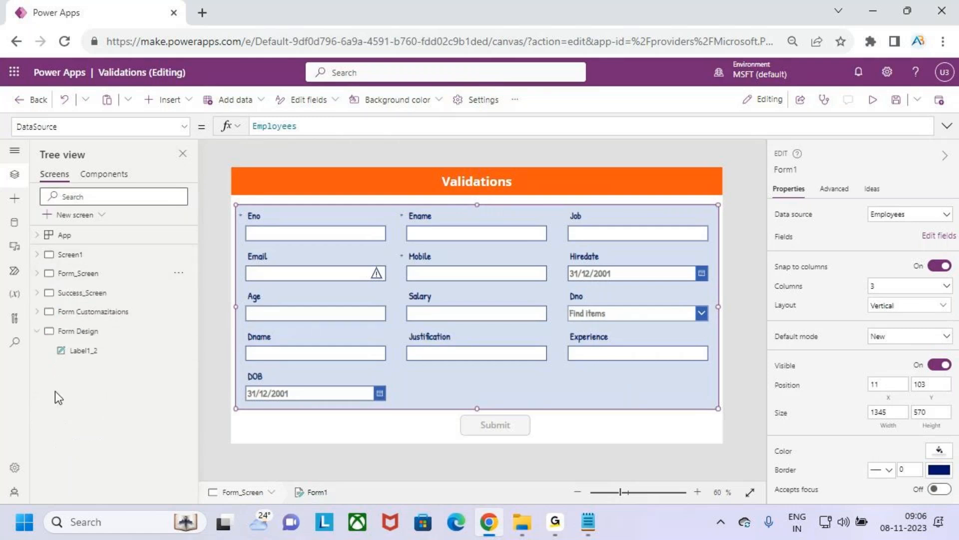
Step: Insert an edit form on the Form Design screen below the title, at X 24, Y 102, and resize it to 1318 by 560
{"action": "left_click", "coordinate": [91, 331]}
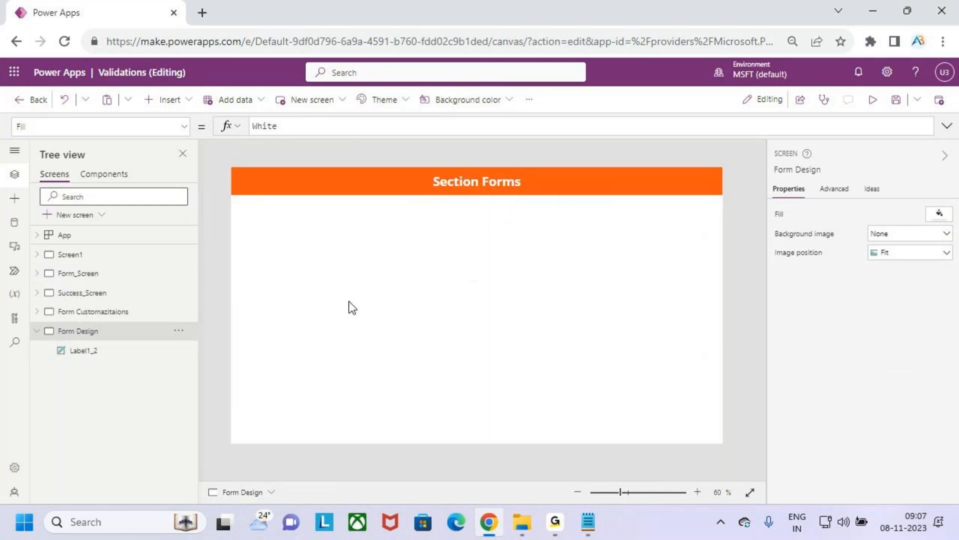
{"action": "left_click", "coordinate": [180, 102]}
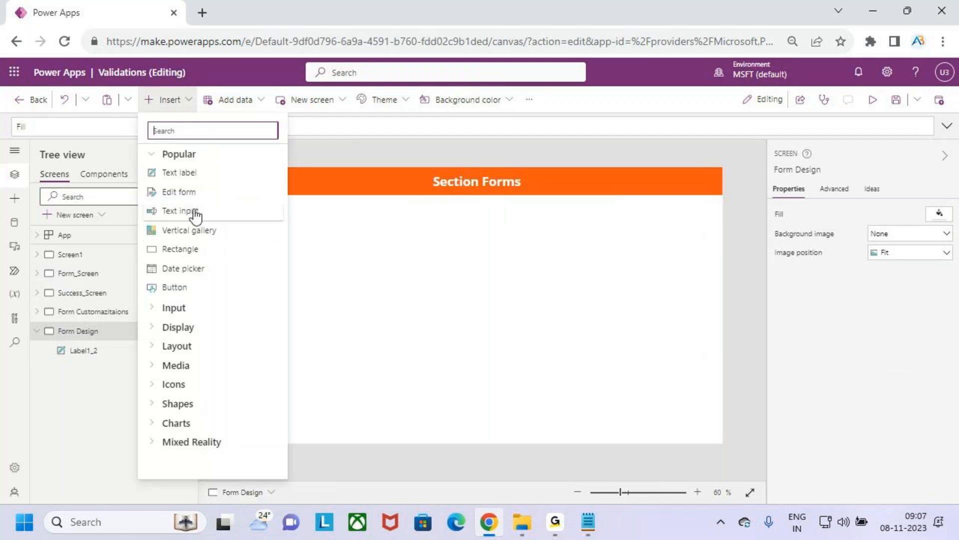
{"action": "left_click", "coordinate": [194, 192]}
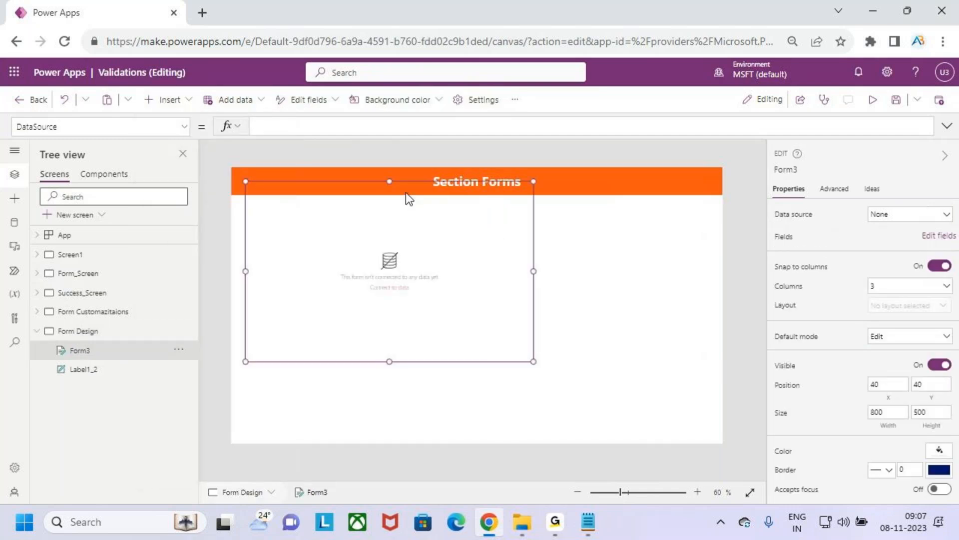
{"action": "mouse_move", "coordinate": [412, 182]}
{"action": "left_mouse_down"}
{"action": "mouse_move", "coordinate": [415, 208]}
{"action": "mouse_move", "coordinate": [406, 200]}
{"action": "left_mouse_up"}
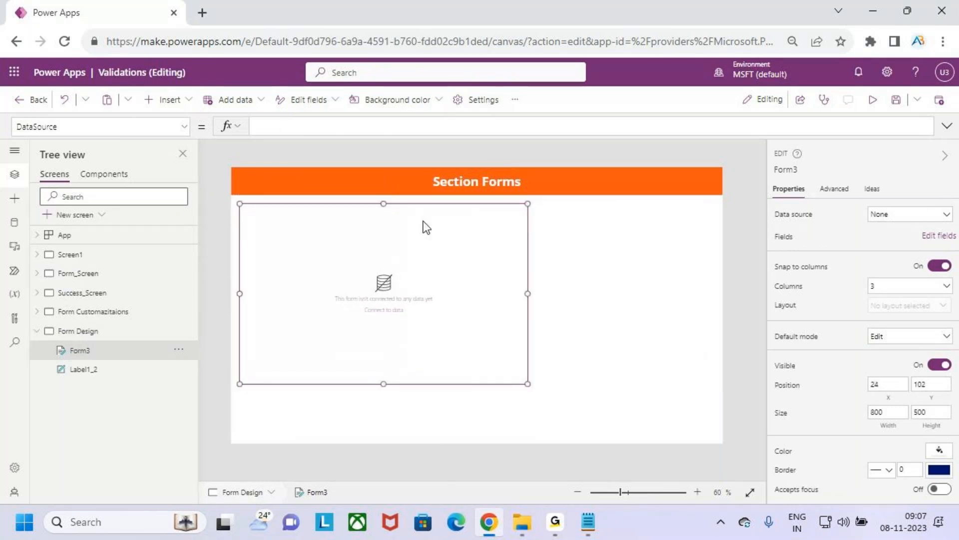
{"action": "left_click_drag", "start_coordinate": [528, 294], "coordinate": [714, 293]}
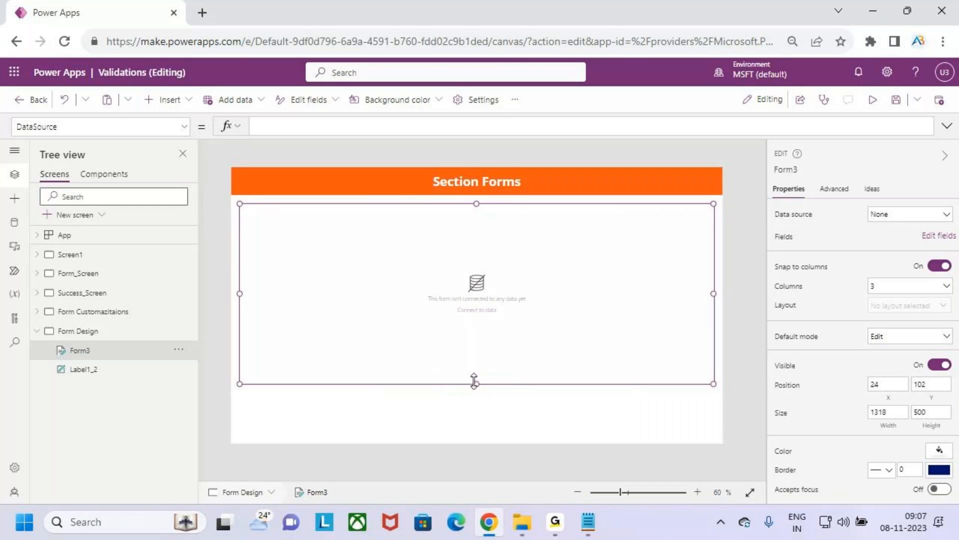
{"action": "left_click_drag", "start_coordinate": [477, 384], "coordinate": [482, 404]}
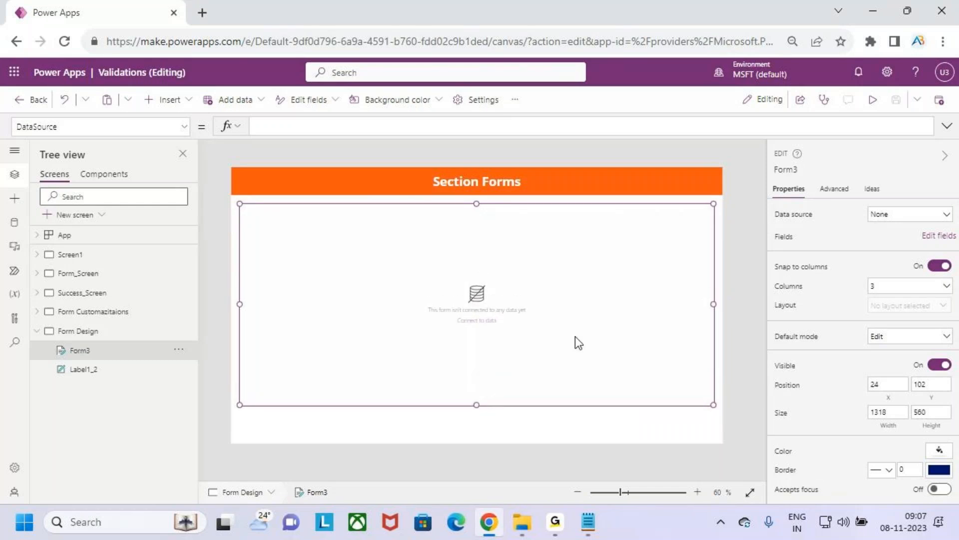
Step: Connect the new edit form to the Employees data source
{"action": "left_click", "coordinate": [922, 219]}
{"action": "mouse_move", "coordinate": [895, 358]}
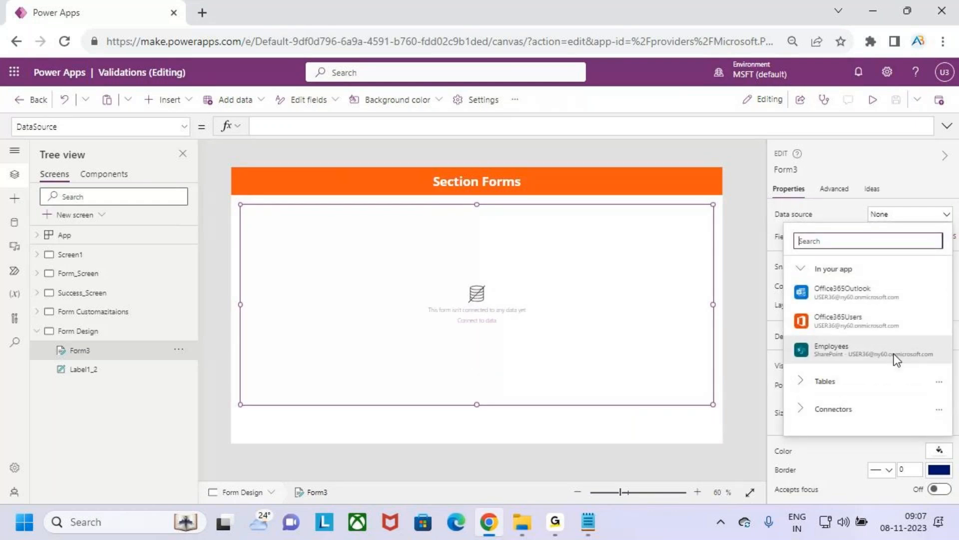
{"action": "left_click", "coordinate": [894, 358]}
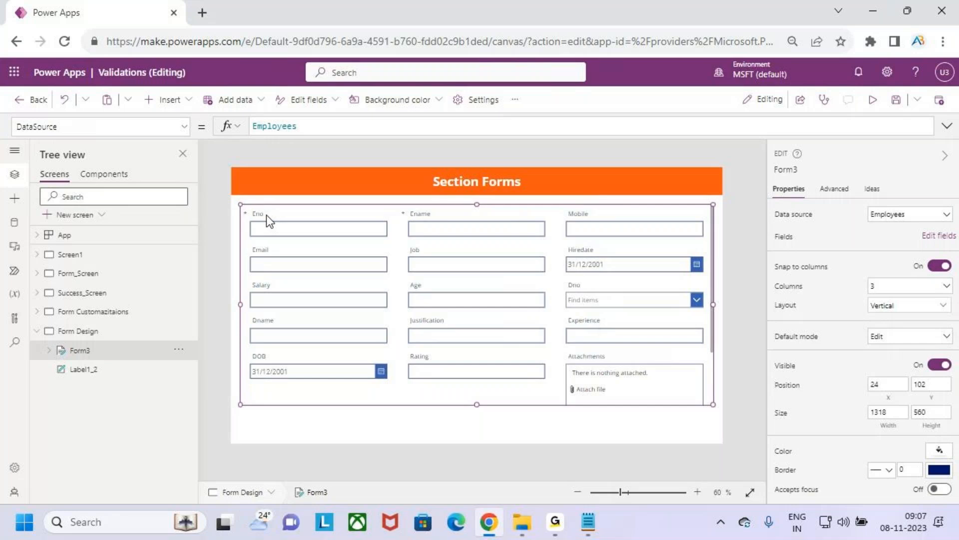
Step: Examine the Eno field's label up close and its matching DataCardKey control in the tree
{"action": "left_click", "coordinate": [266, 215]}
{"action": "left_click", "coordinate": [266, 215]}
{"action": "scroll", "coordinate": [269, 215], "scroll_direction": "up", "scroll_amount": 4}
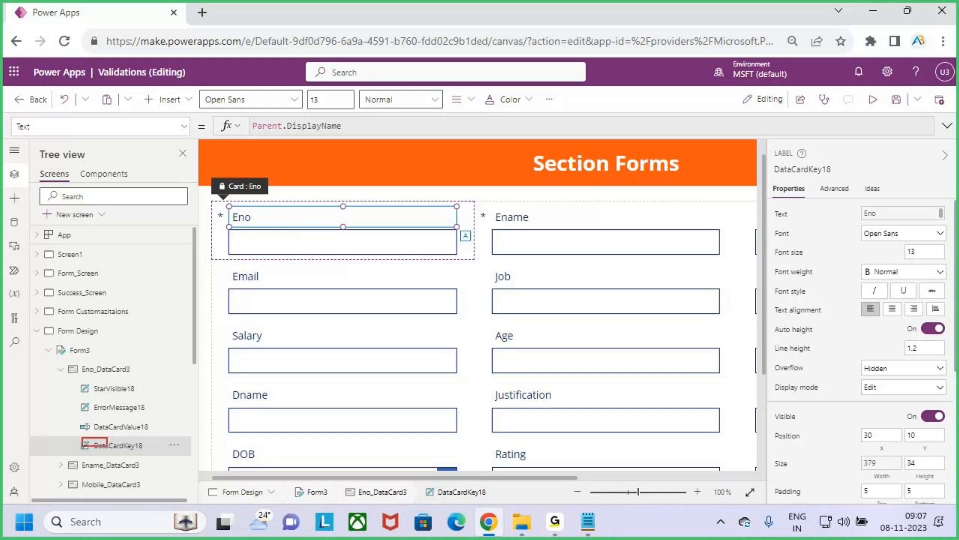
{"action": "left_click_drag", "start_coordinate": [231, 225], "coordinate": [257, 224]}
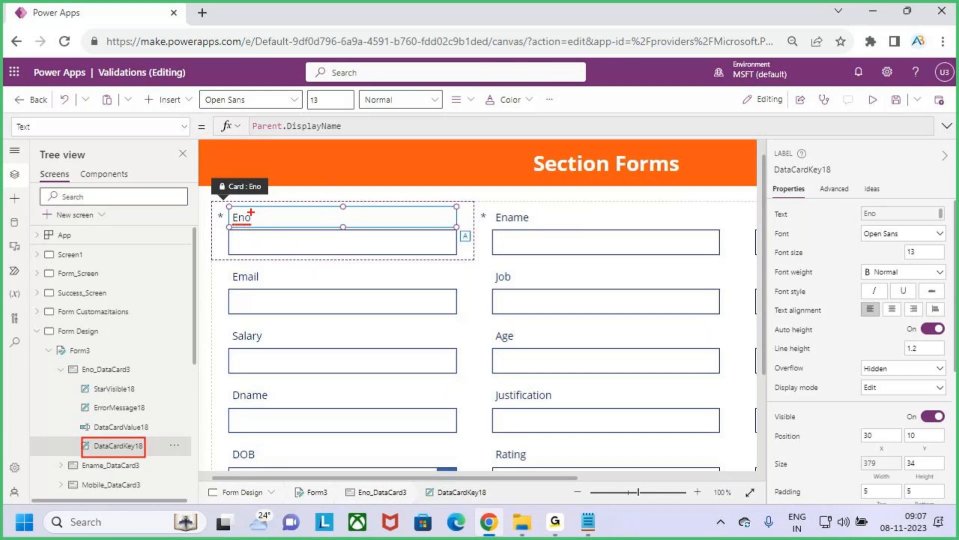
{"action": "left_click_drag", "start_coordinate": [84, 415], "coordinate": [148, 437]}
{"action": "key", "text": "Escape"}
{"action": "scroll", "coordinate": [418, 321], "scroll_direction": "down", "scroll_amount": 3}
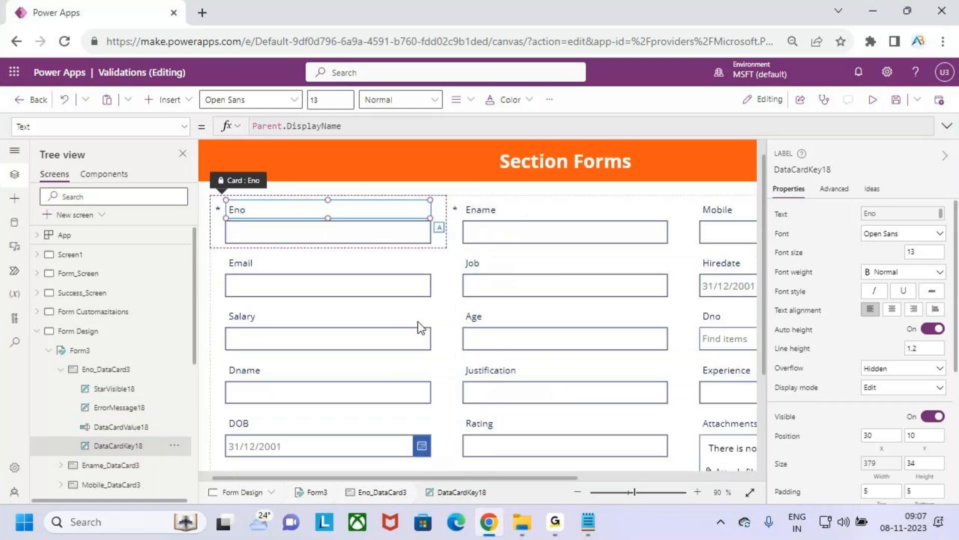
Step: Remove the Attachments field from the new form on the Form Design screen
{"action": "left_click", "coordinate": [657, 379]}
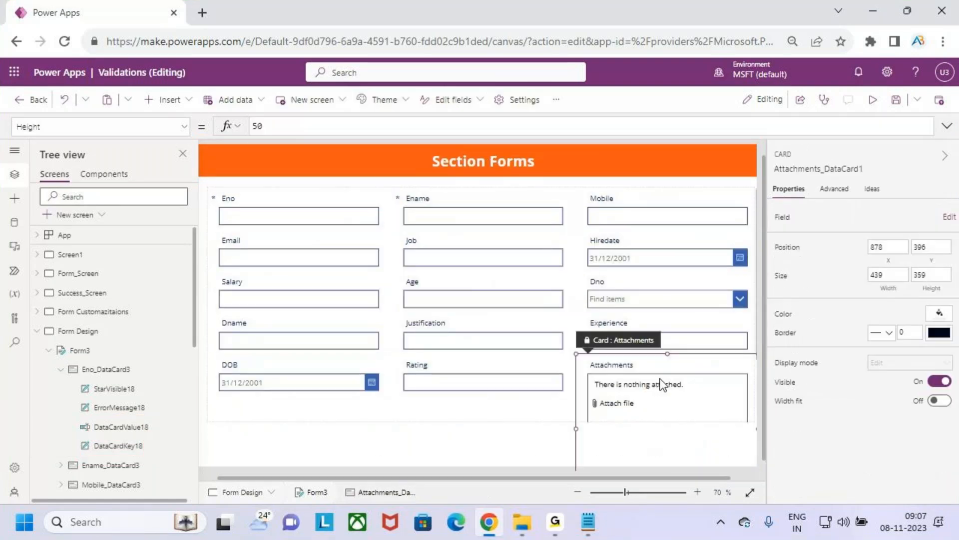
{"action": "left_click", "coordinate": [501, 408]}
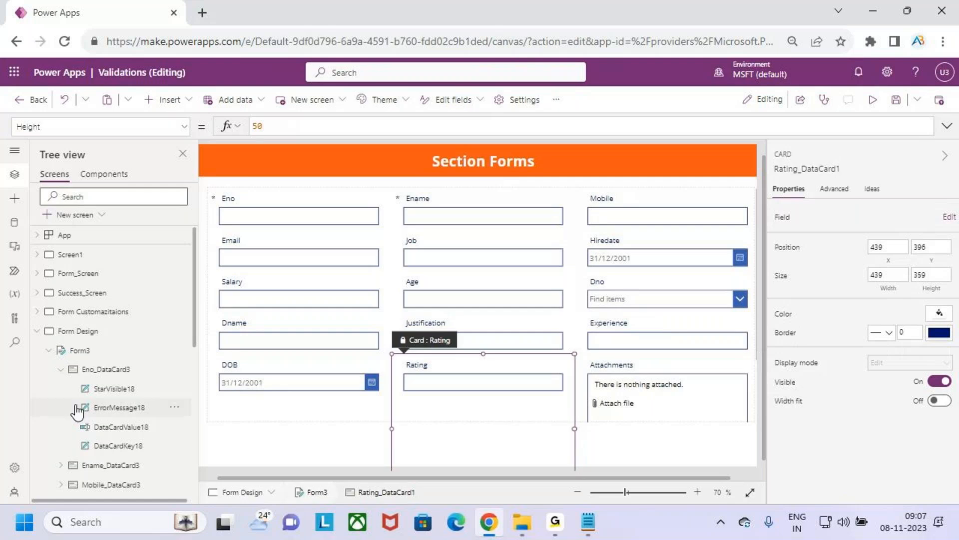
{"action": "left_click", "coordinate": [78, 350]}
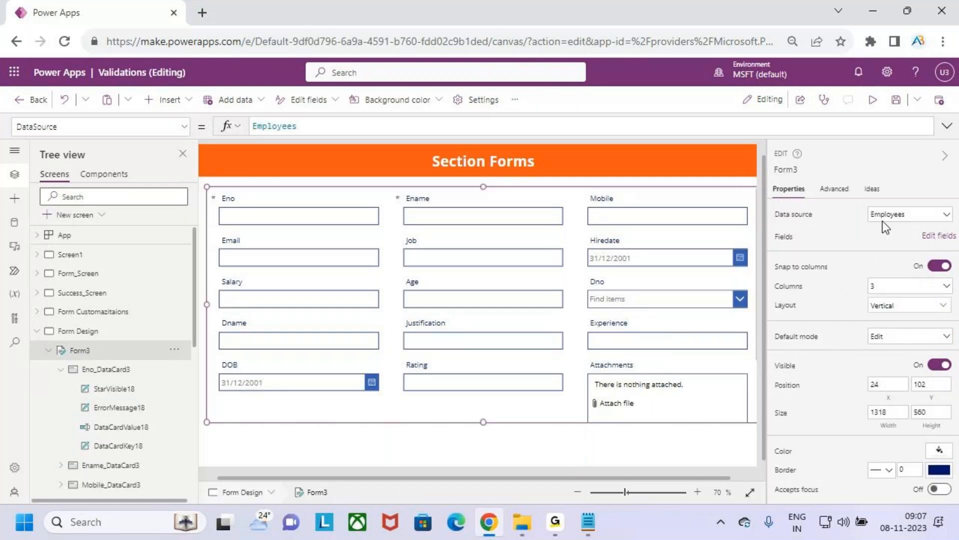
{"action": "left_click", "coordinate": [939, 235]}
{"action": "scroll", "coordinate": [666, 265], "scroll_direction": "down", "scroll_amount": 2}
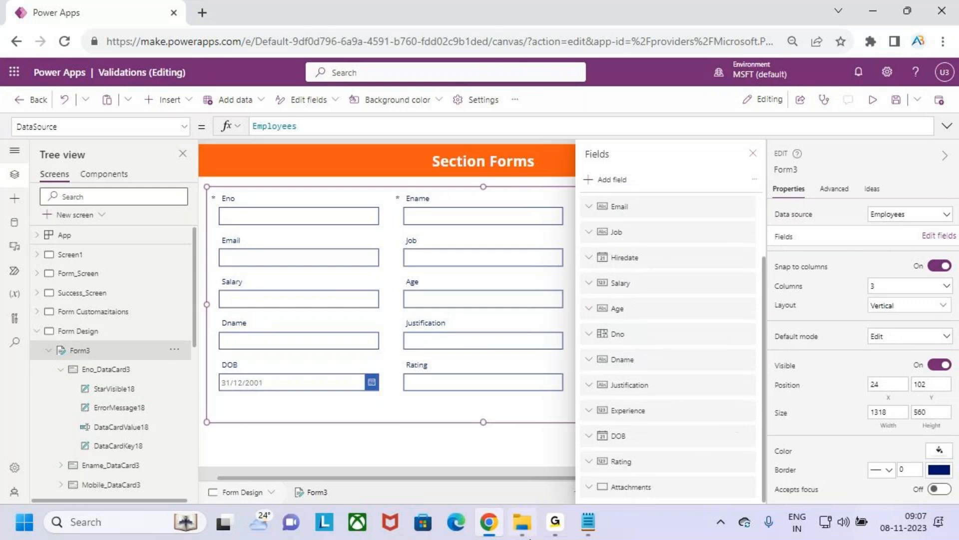
{"action": "left_click", "coordinate": [747, 488]}
{"action": "left_click", "coordinate": [779, 467]}
{"action": "left_click", "coordinate": [753, 154]}
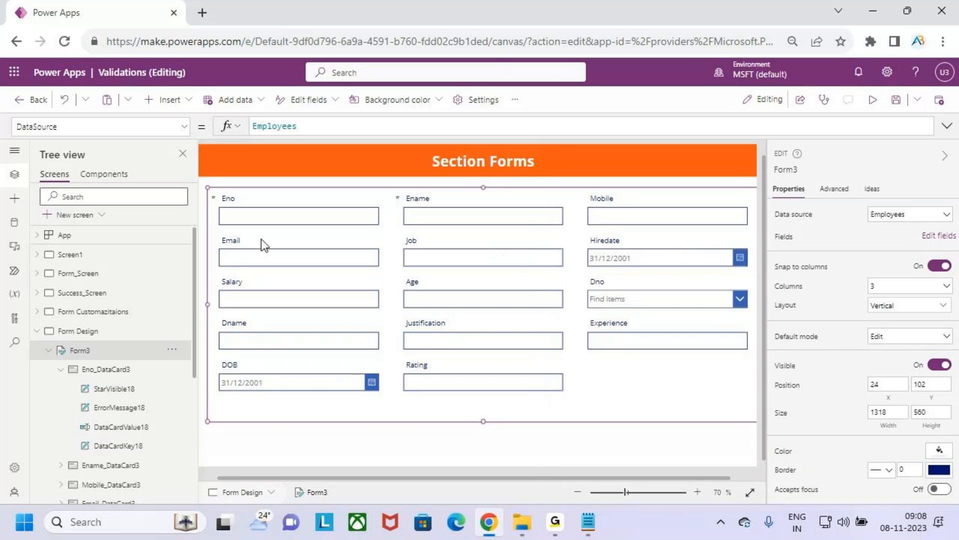
Step: Inspect the label and text input controls inside the Eno data card, and reselect the whole form
{"action": "left_click", "coordinate": [133, 446]}
{"action": "left_click", "coordinate": [137, 430]}
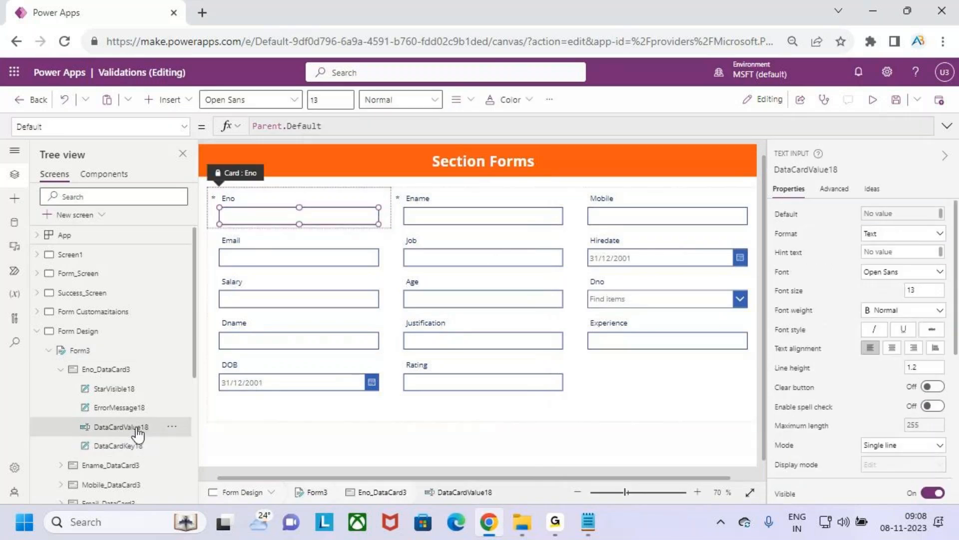
{"action": "left_click", "coordinate": [79, 350]}
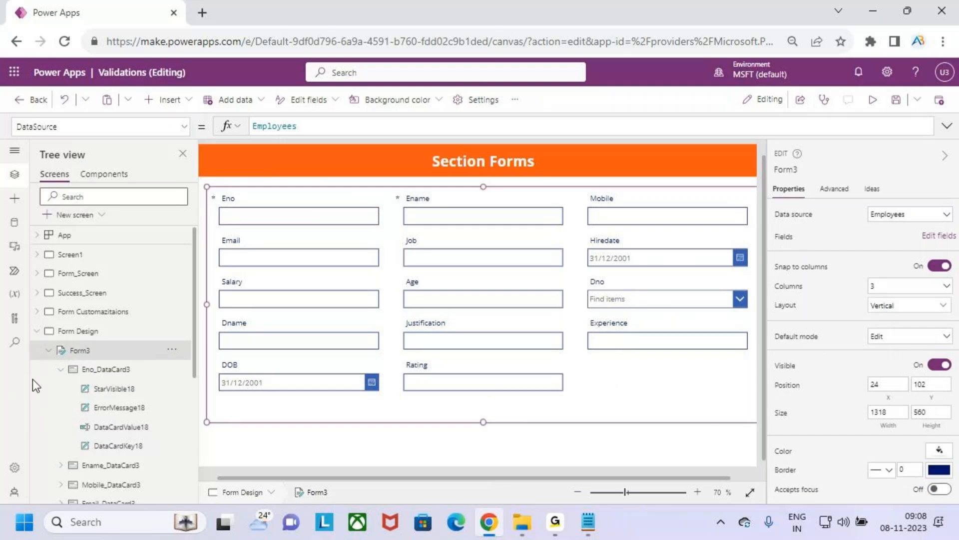
Step: Try the Horizontal layout on the form and undo the layout change
{"action": "left_click", "coordinate": [907, 313]}
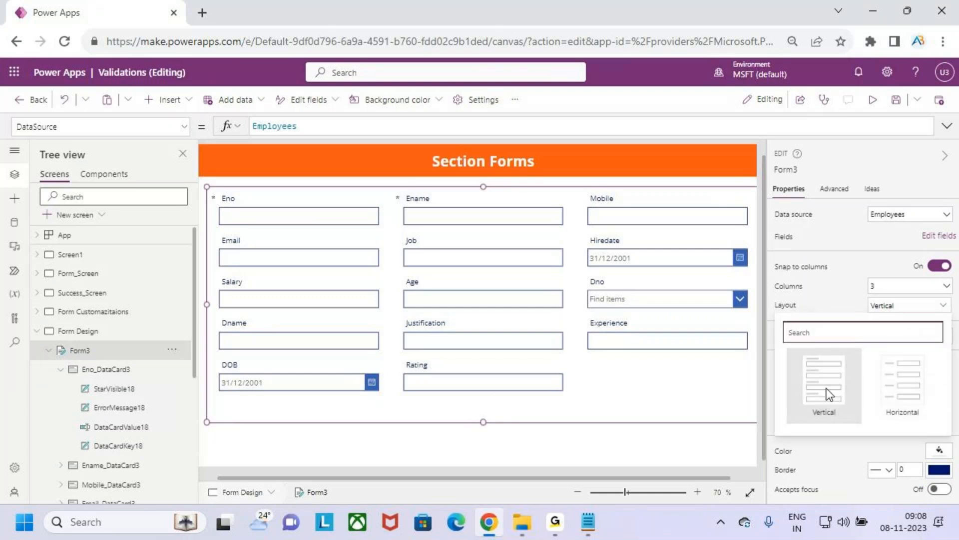
{"action": "left_click", "coordinate": [911, 397]}
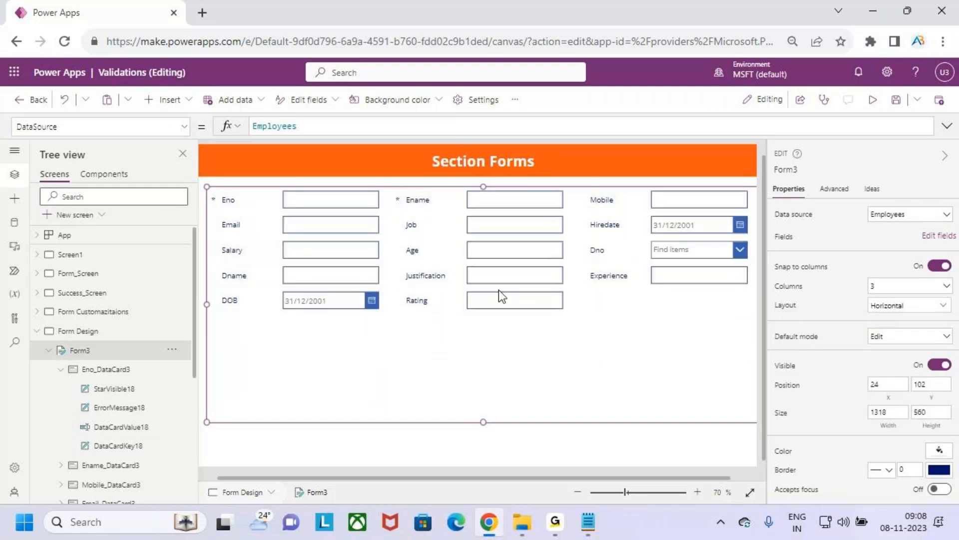
{"action": "key", "text": "ctrl+z"}
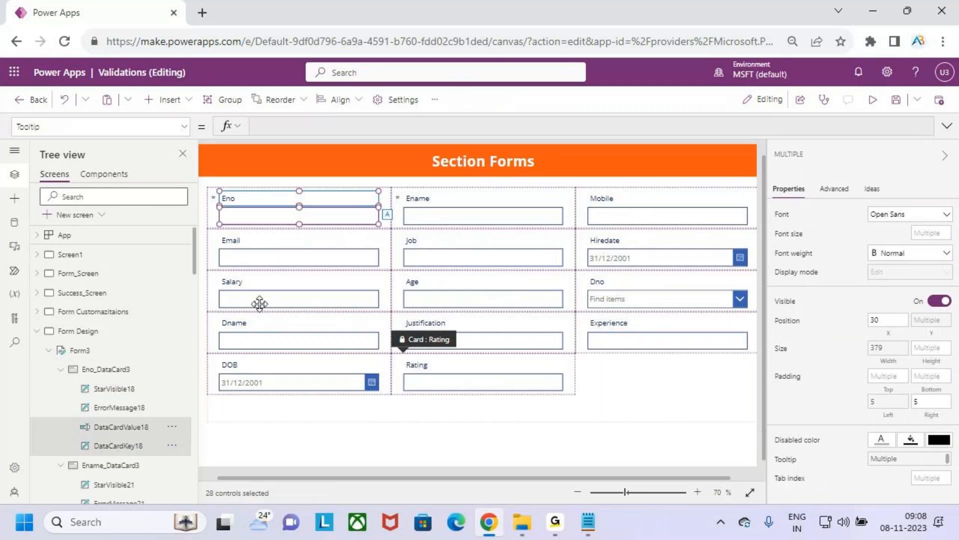
{"action": "scroll", "coordinate": [128, 353], "scroll_direction": "down", "scroll_amount": 3}
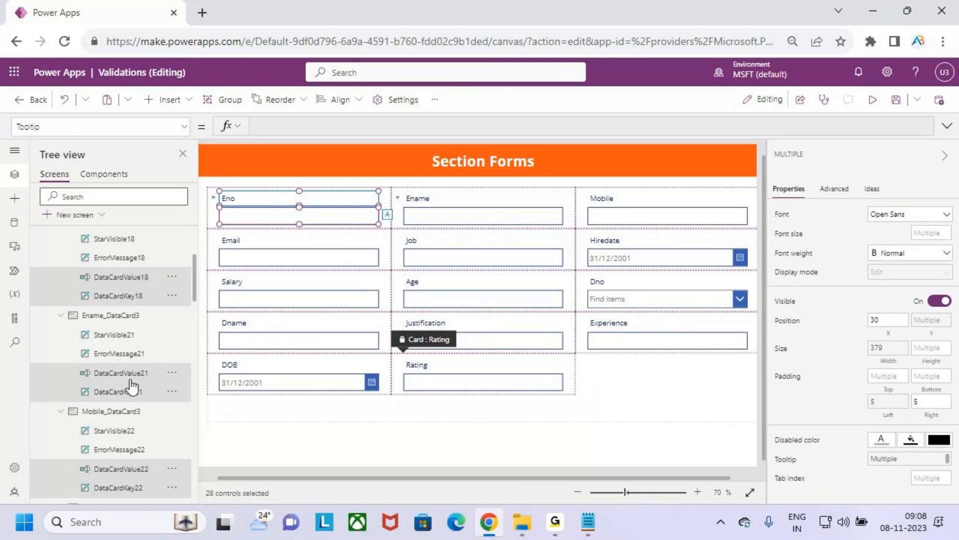
{"action": "scroll", "coordinate": [130, 387], "scroll_direction": "down", "scroll_amount": 3}
{"action": "scroll", "coordinate": [126, 384], "scroll_direction": "up", "scroll_amount": 4}
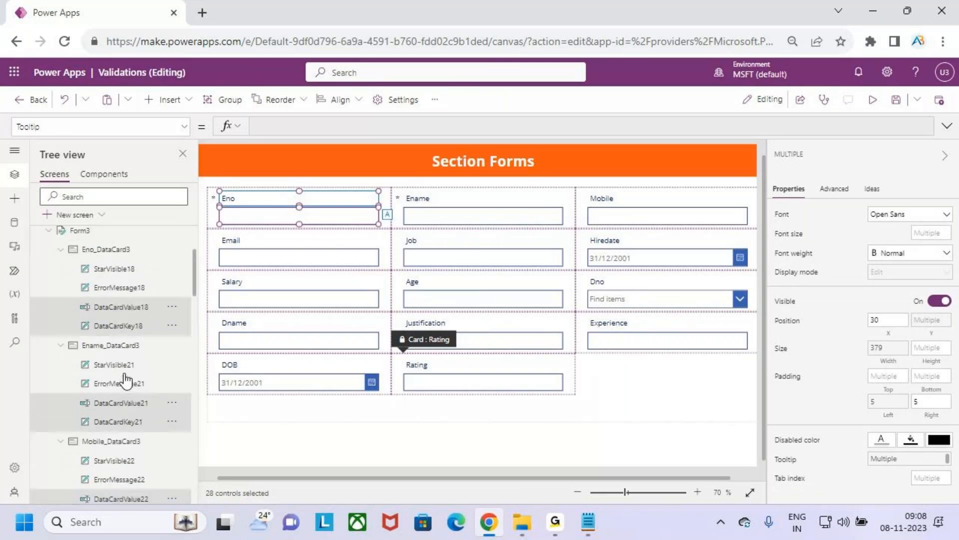
Step: Format the selected field labels and inputs in Patrick Hand, size 20, with Semibold weight
{"action": "scroll", "coordinate": [126, 384], "scroll_direction": "up", "scroll_amount": 2}
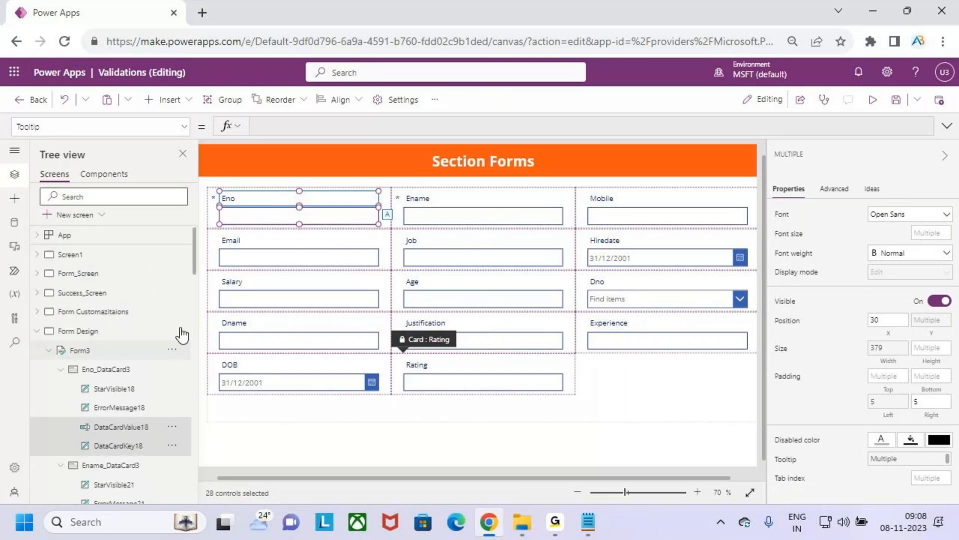
{"action": "left_click", "coordinate": [910, 216]}
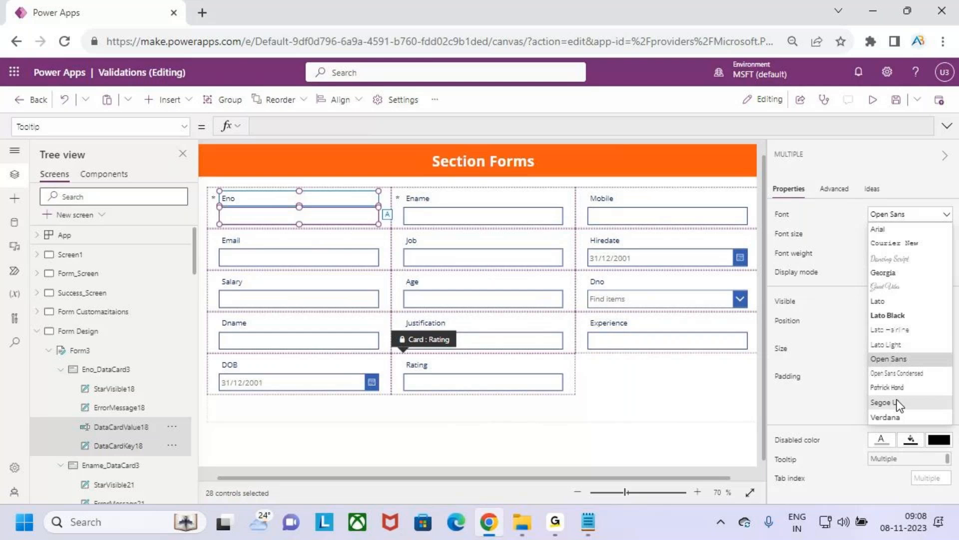
{"action": "left_click", "coordinate": [898, 389]}
{"action": "left_click", "coordinate": [931, 233]}
{"action": "left_click", "coordinate": [890, 261]}
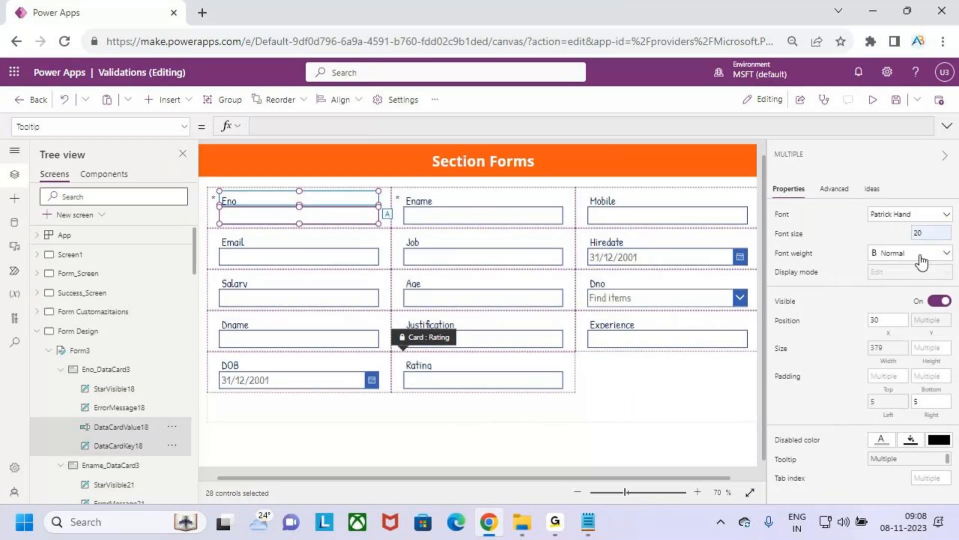
{"action": "left_click", "coordinate": [921, 257]}
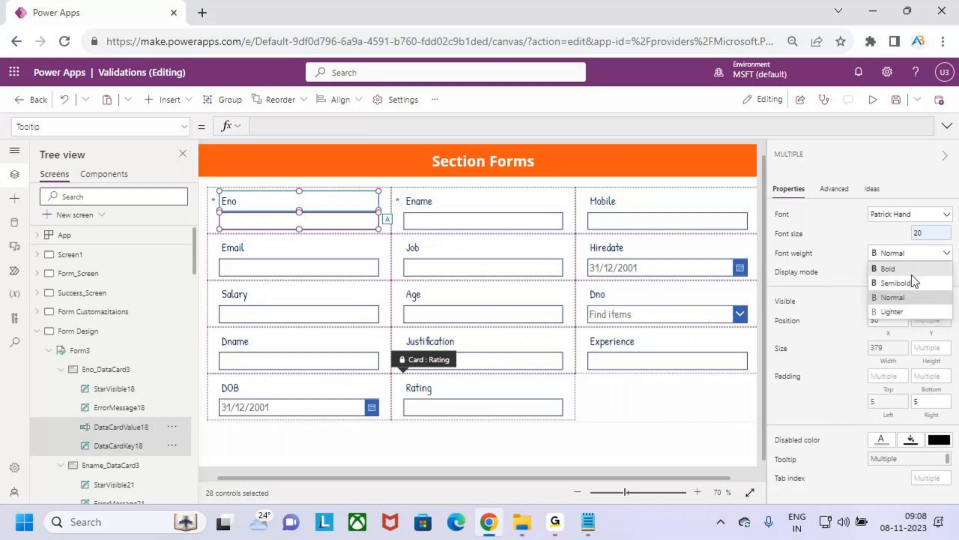
{"action": "left_click", "coordinate": [915, 286]}
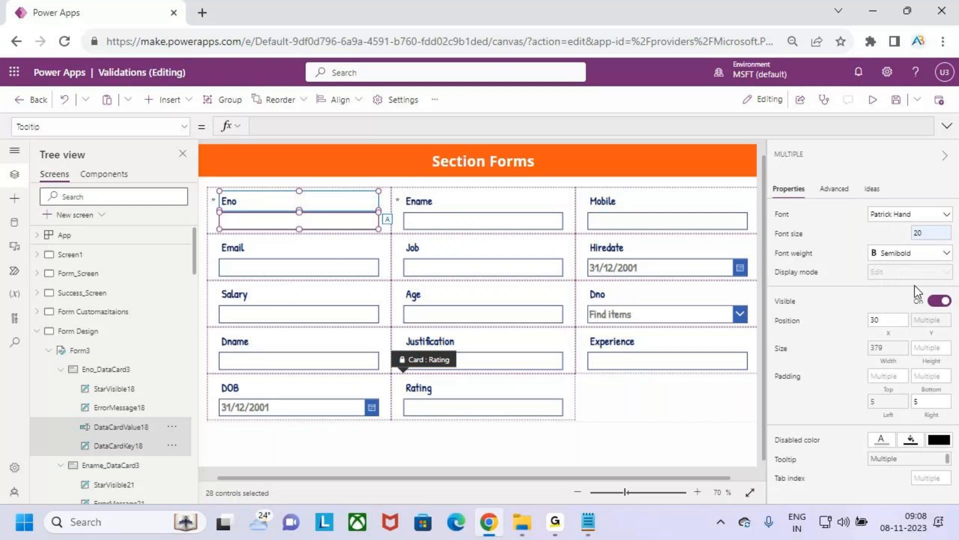
Step: Set the default mode of the Employees form to New
{"action": "left_click", "coordinate": [686, 397]}
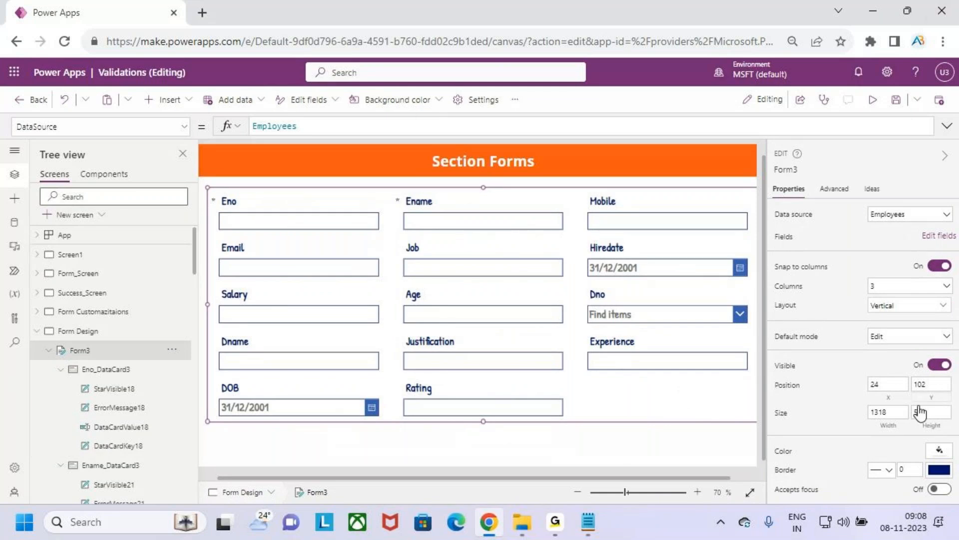
{"action": "left_click", "coordinate": [883, 335]}
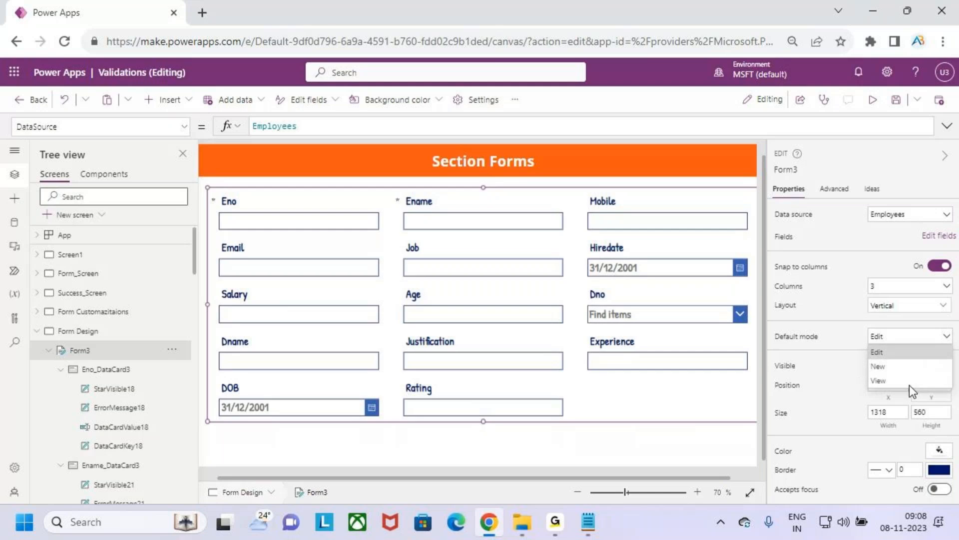
{"action": "left_click", "coordinate": [879, 366]}
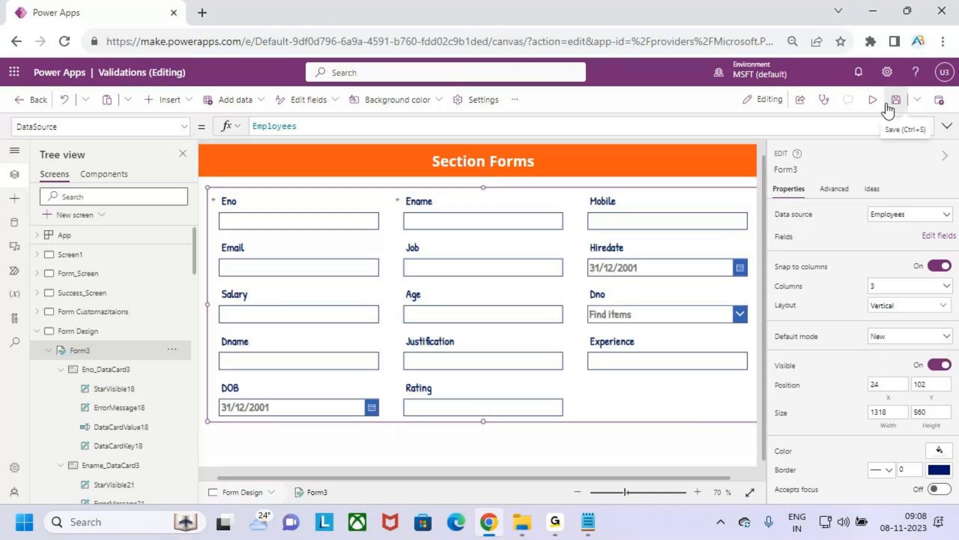
Step: Preview the form, examine where the Eno, Ename, Hiredate, Salary, Experience and Rating fields sit, and return to editing
{"action": "left_click", "coordinate": [874, 101]}
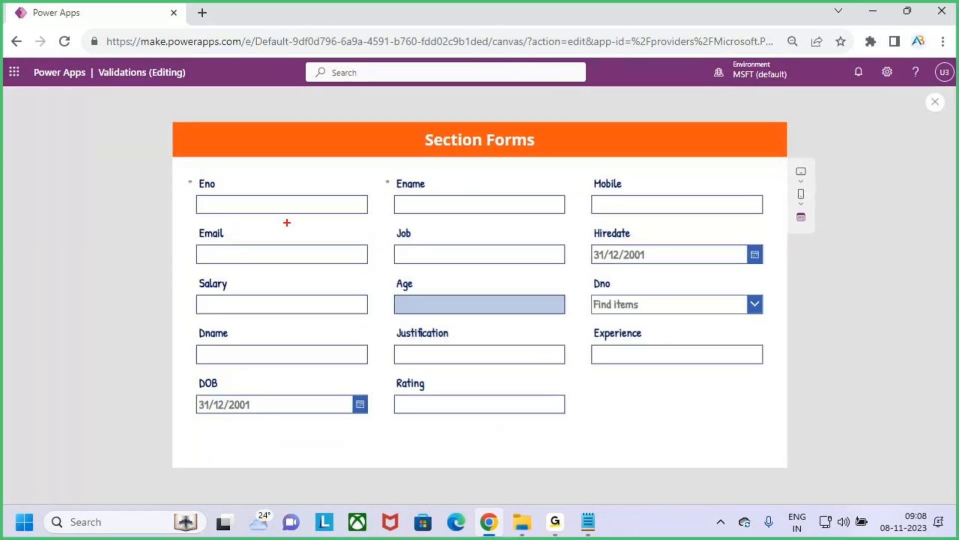
{"action": "mouse_move", "coordinate": [186, 171]}
{"action": "left_mouse_down"}
{"action": "mouse_move", "coordinate": [388, 210]}
{"action": "mouse_move", "coordinate": [518, 216]}
{"action": "mouse_move", "coordinate": [670, 258]}
{"action": "mouse_move", "coordinate": [779, 273]}
{"action": "left_mouse_up"}
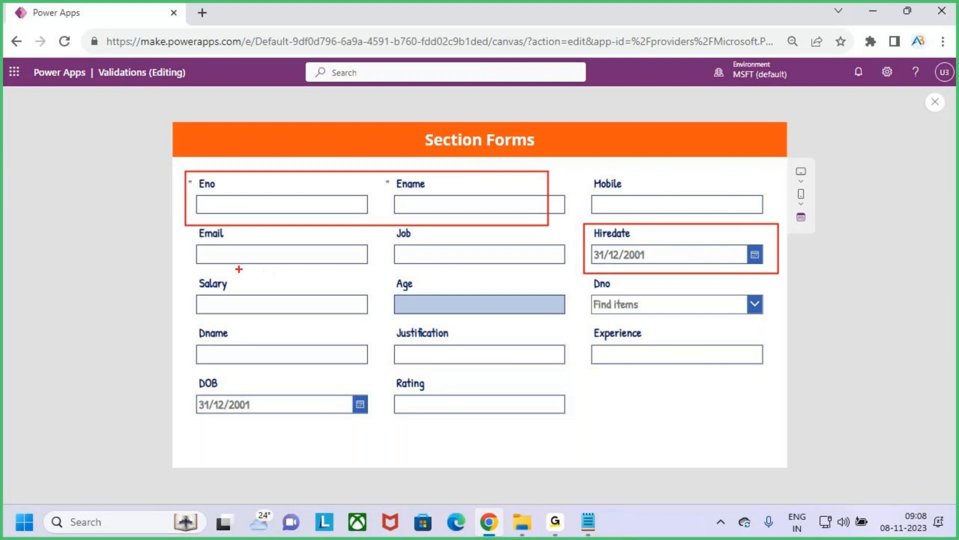
{"action": "left_click_drag", "start_coordinate": [191, 275], "coordinate": [377, 319]}
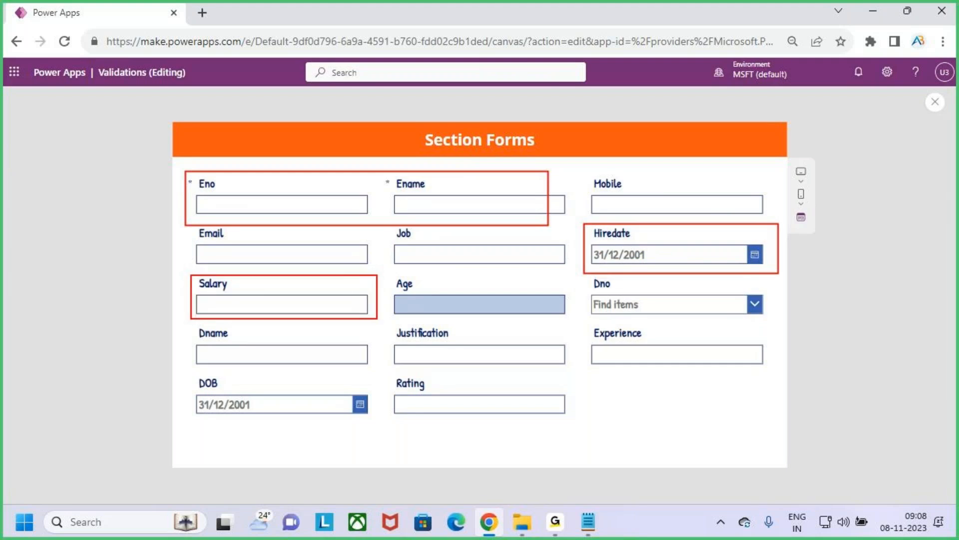
{"action": "mouse_move", "coordinate": [592, 321]}
{"action": "left_mouse_down"}
{"action": "mouse_move", "coordinate": [657, 350]}
{"action": "mouse_move", "coordinate": [768, 374]}
{"action": "left_mouse_up"}
{"action": "mouse_move", "coordinate": [384, 371]}
{"action": "left_mouse_down"}
{"action": "mouse_move", "coordinate": [529, 420]}
{"action": "mouse_move", "coordinate": [573, 423]}
{"action": "left_mouse_up"}
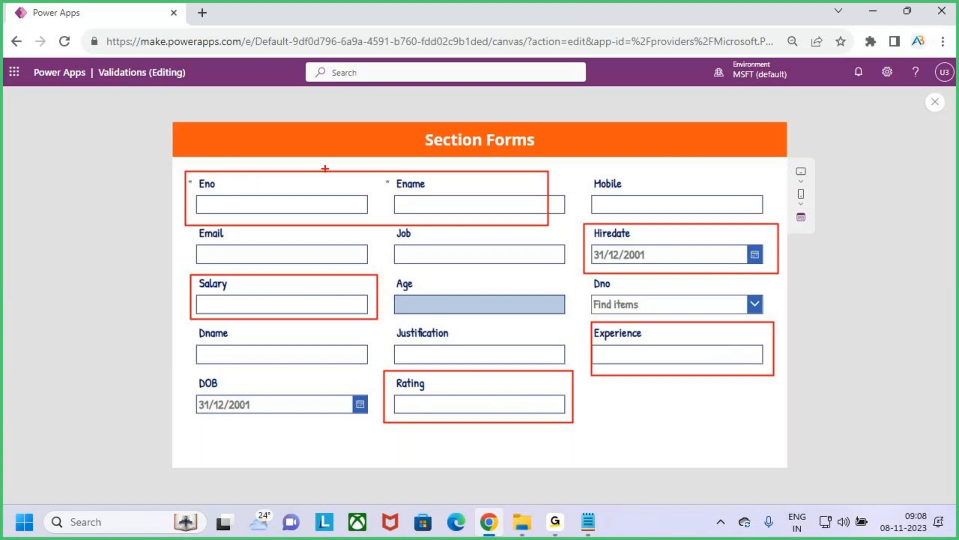
{"action": "mouse_move", "coordinate": [221, 177]}
{"action": "left_mouse_down"}
{"action": "mouse_move", "coordinate": [226, 184]}
{"action": "mouse_move", "coordinate": [231, 173]}
{"action": "left_mouse_up"}
{"action": "left_click_drag", "start_coordinate": [423, 189], "coordinate": [453, 171]}
{"action": "left_click_drag", "start_coordinate": [204, 295], "coordinate": [219, 288]}
{"action": "left_click_drag", "start_coordinate": [621, 343], "coordinate": [664, 330]}
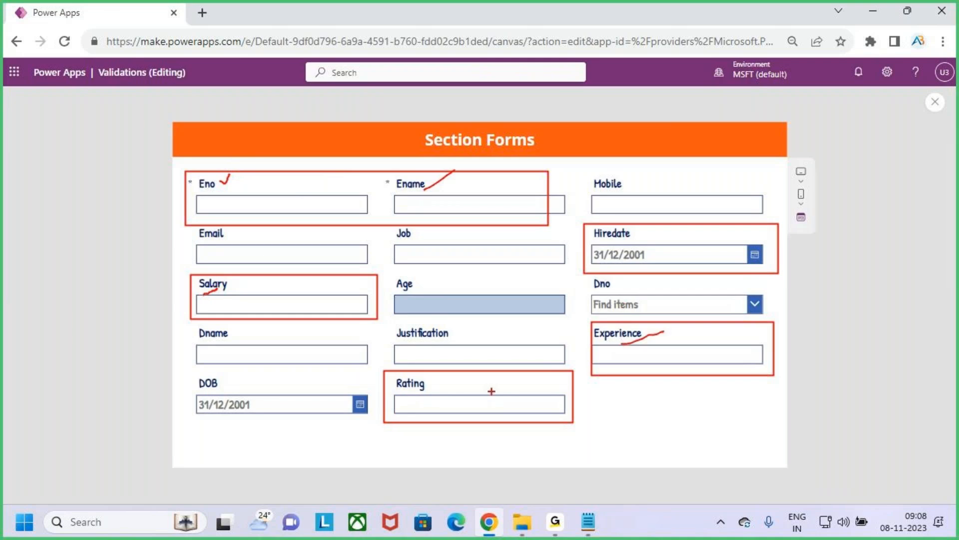
{"action": "left_click_drag", "start_coordinate": [410, 407], "coordinate": [443, 389]}
{"action": "key", "text": "Escape"}
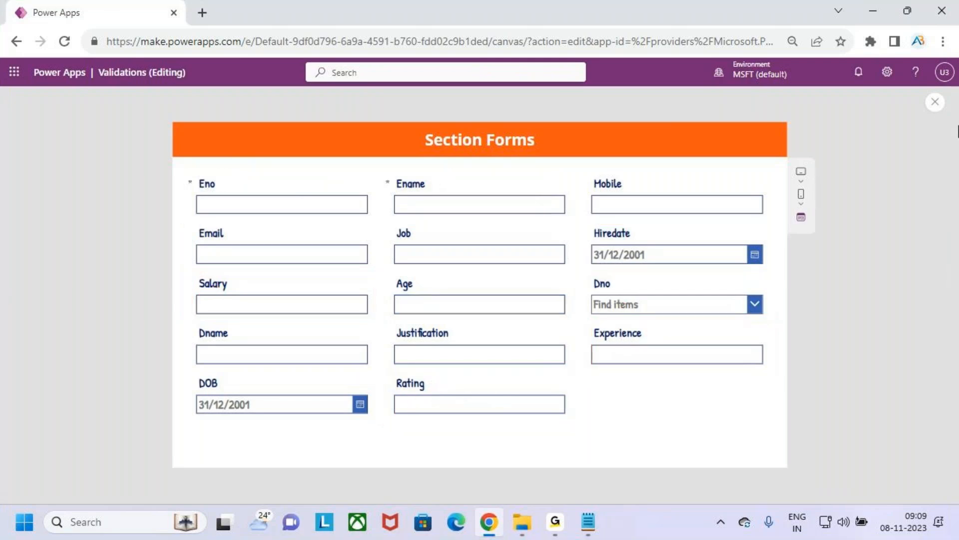
{"action": "left_click", "coordinate": [935, 102]}
Step: Add a custom card to the Employees form and select it on the canvas
{"action": "left_click", "coordinate": [604, 339]}
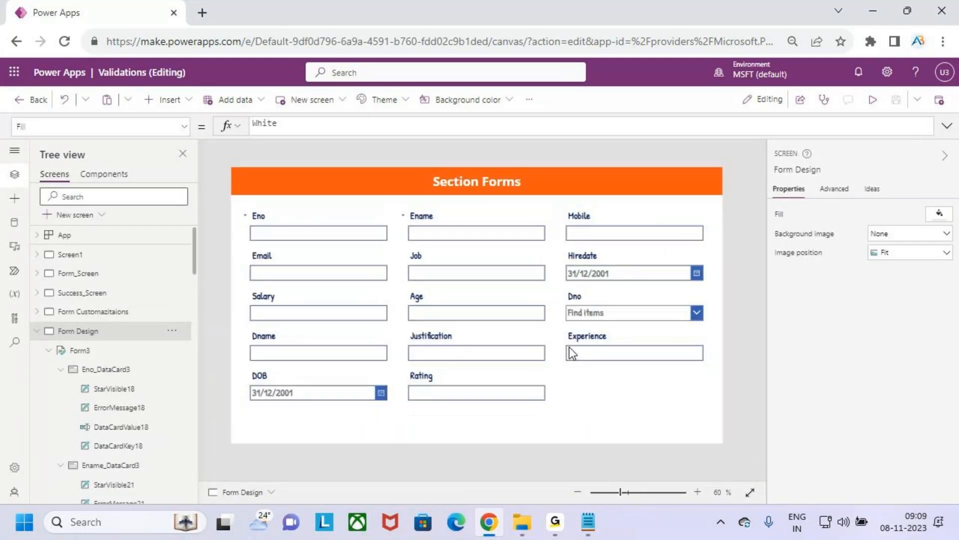
{"action": "left_click", "coordinate": [585, 391]}
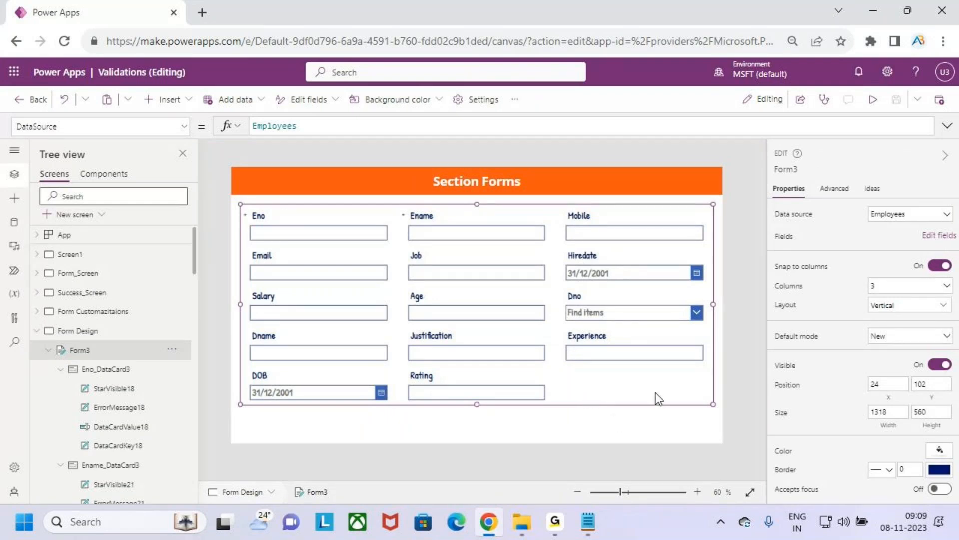
{"action": "left_click", "coordinate": [939, 236]}
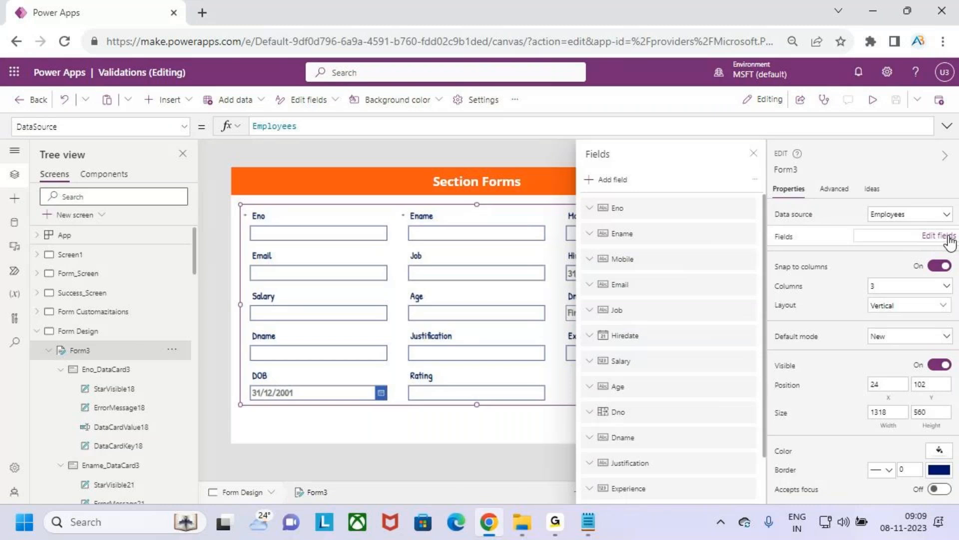
{"action": "left_click", "coordinate": [755, 181]}
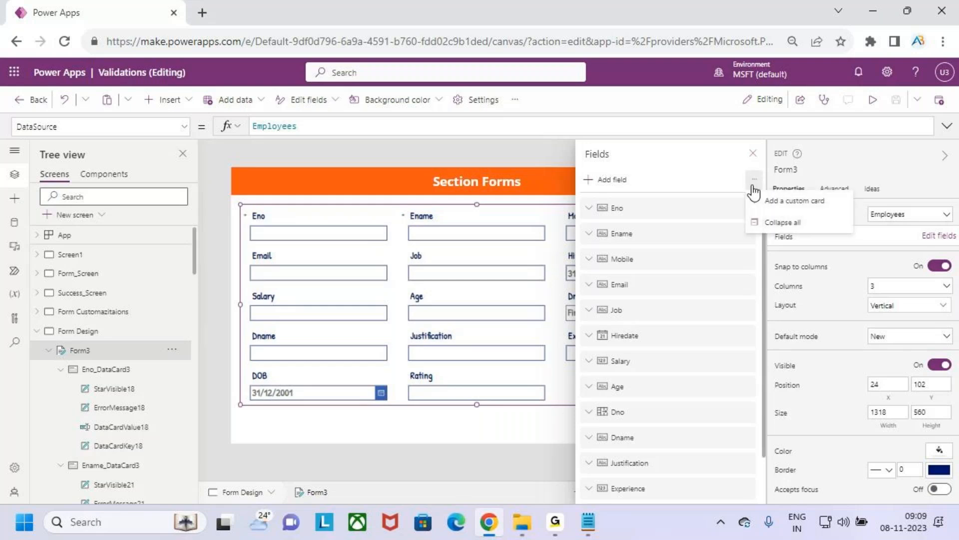
{"action": "left_click", "coordinate": [809, 205]}
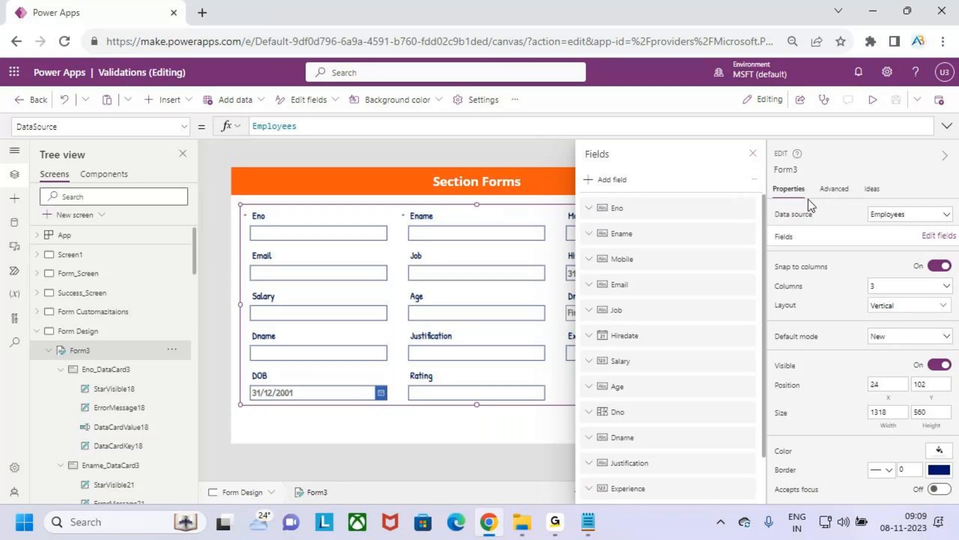
{"action": "left_click", "coordinate": [753, 153]}
{"action": "left_click", "coordinate": [663, 391]}
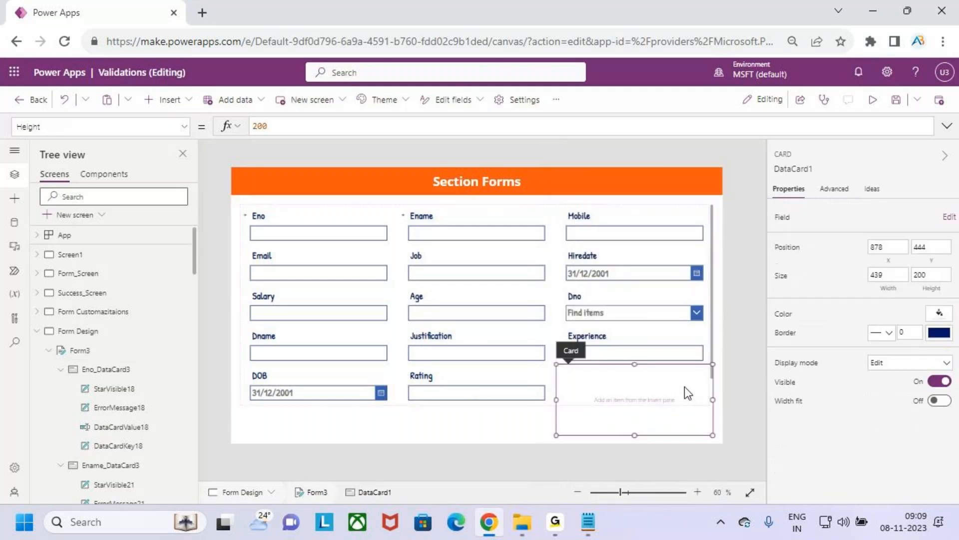
Step: Try to move the empty custom card directly on the canvas to the start of the form beside Eno
{"action": "left_click", "coordinate": [604, 362]}
{"action": "left_click", "coordinate": [597, 374]}
{"action": "left_click_drag", "start_coordinate": [564, 353], "coordinate": [284, 233]}
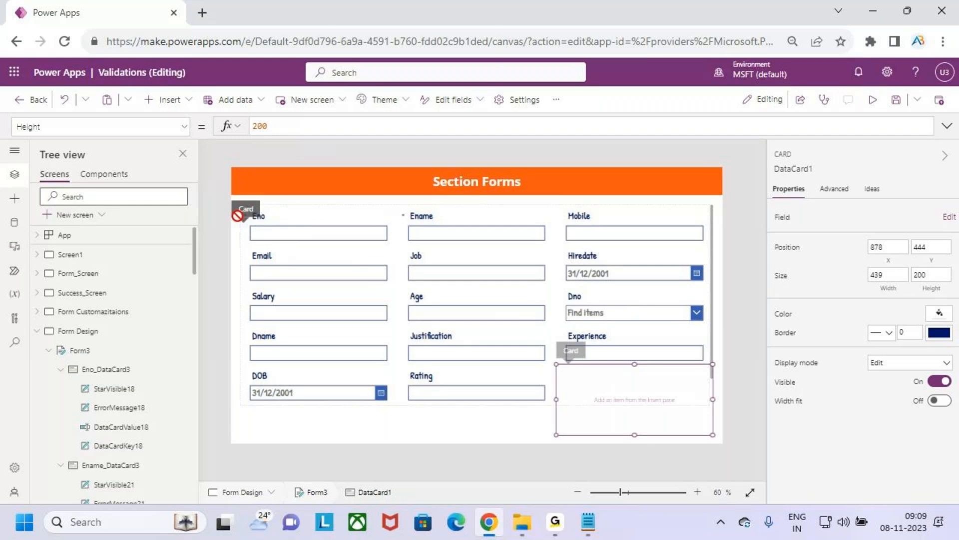
{"action": "left_click_drag", "start_coordinate": [237, 216], "coordinate": [239, 217]}
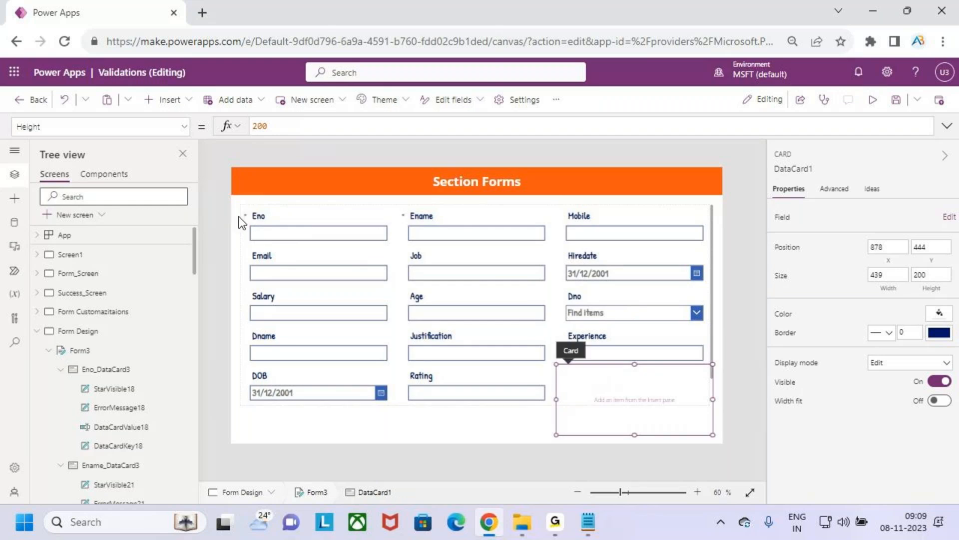
{"action": "left_click_drag", "start_coordinate": [587, 377], "coordinate": [625, 404]}
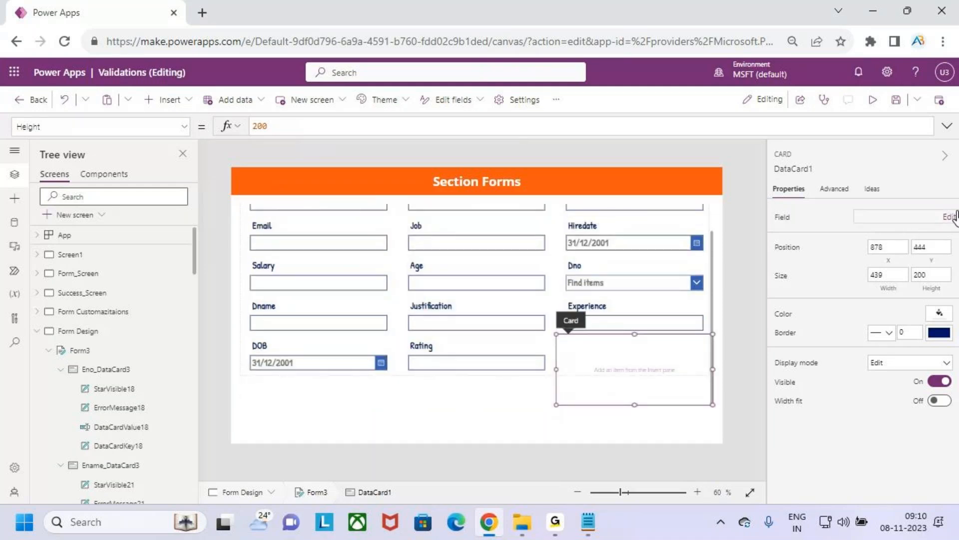
Step: Reorder the form's fields so the custom card comes first, ahead of Eno
{"action": "left_click", "coordinate": [505, 375]}
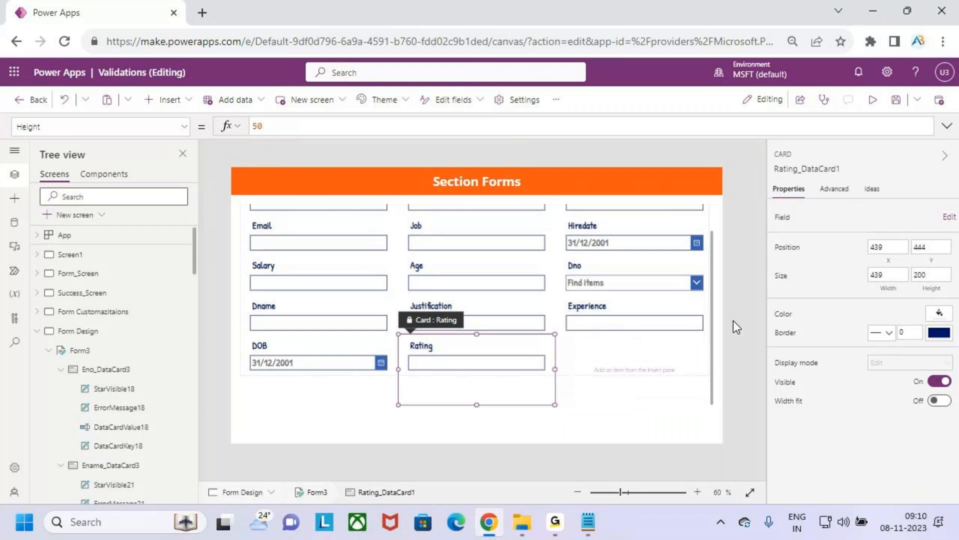
{"action": "left_click", "coordinate": [718, 332]}
{"action": "left_click", "coordinate": [939, 235]}
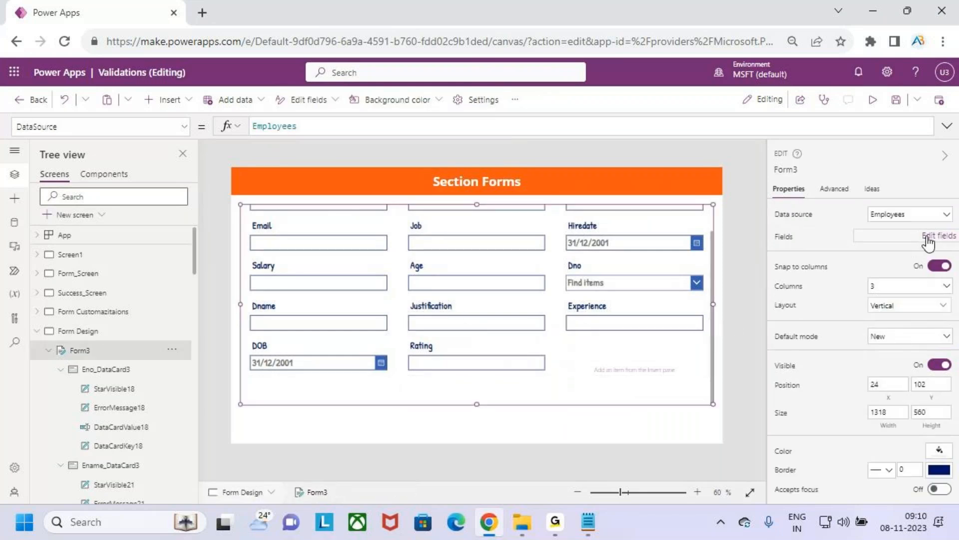
{"action": "scroll", "coordinate": [649, 425], "scroll_direction": "down", "scroll_amount": 3}
{"action": "left_click_drag", "start_coordinate": [632, 492], "coordinate": [633, 207]}
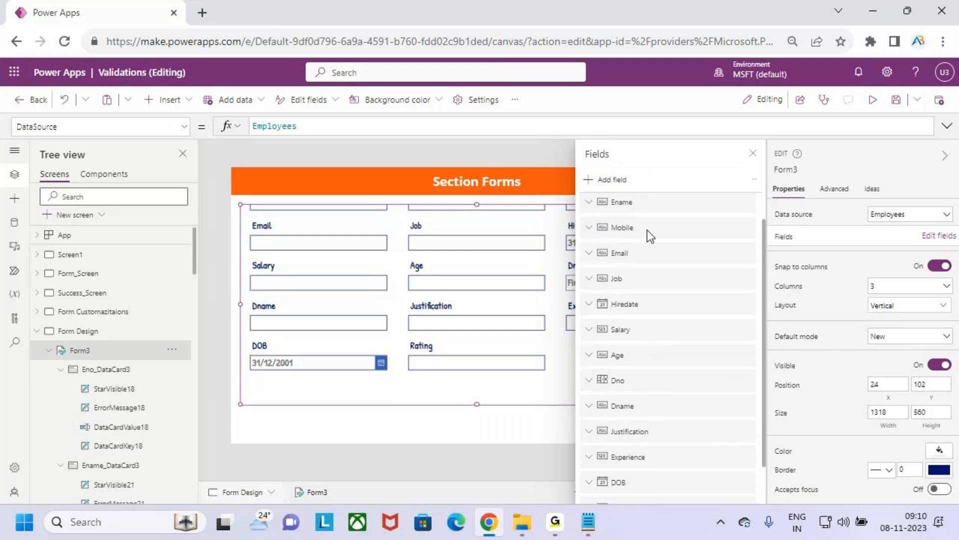
{"action": "scroll", "coordinate": [676, 386], "scroll_direction": "down", "scroll_amount": 3}
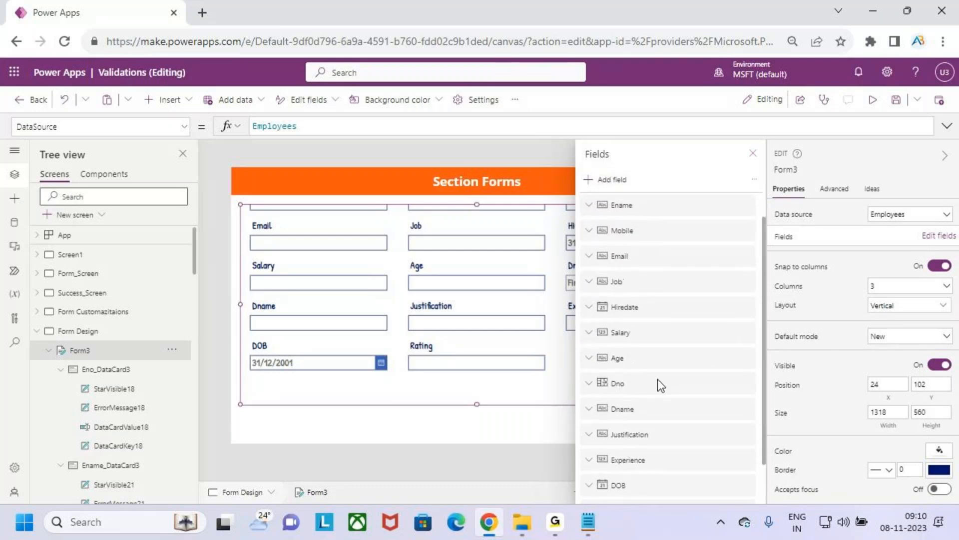
{"action": "left_click_drag", "start_coordinate": [691, 492], "coordinate": [693, 206]}
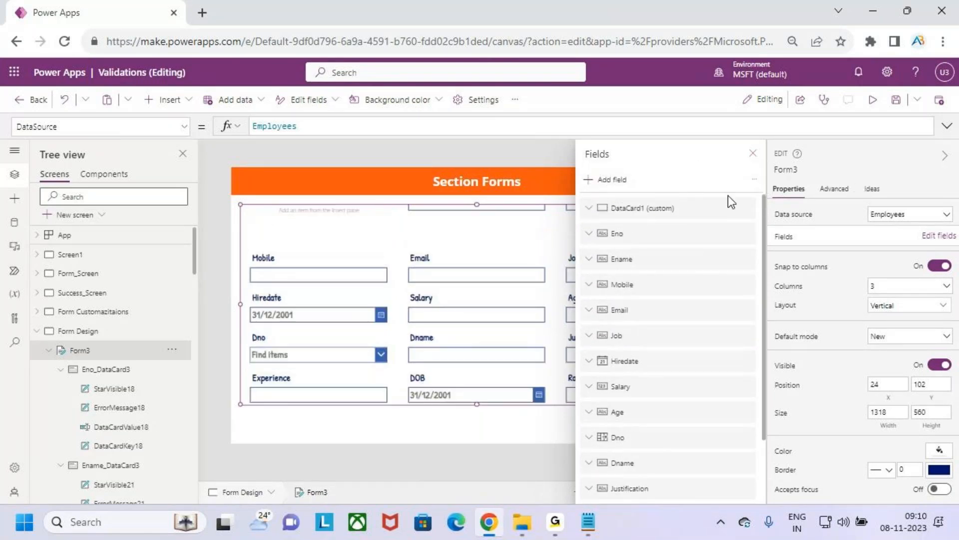
{"action": "left_click", "coordinate": [753, 153]}
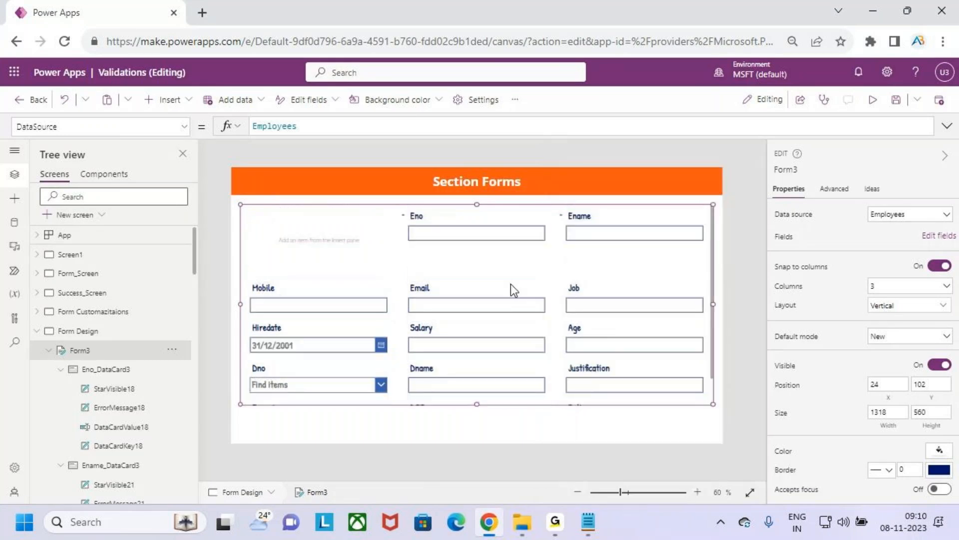
Step: Resize the empty custom card to span the full form width, about 1317 wide and 108 high
{"action": "left_click", "coordinate": [360, 244]}
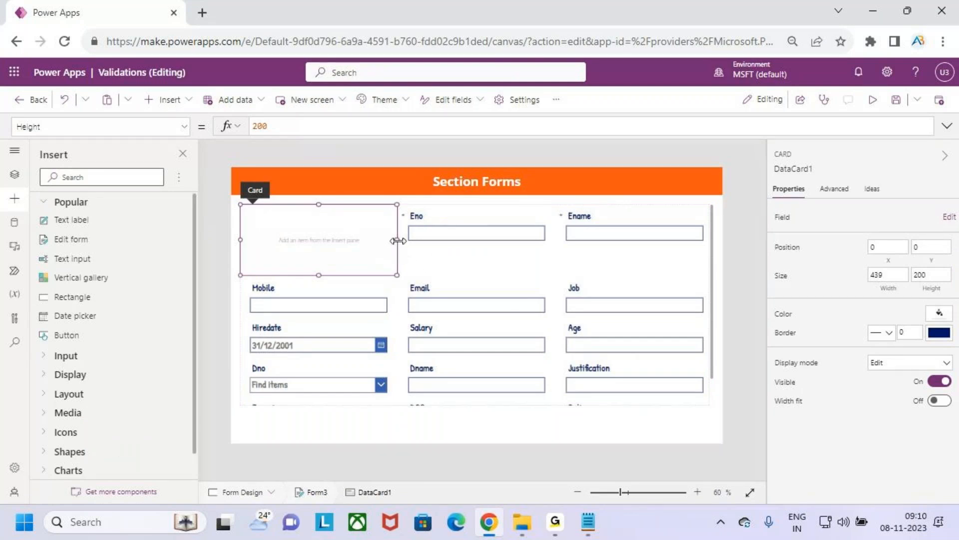
{"action": "left_click_drag", "start_coordinate": [489, 245], "coordinate": [682, 247]}
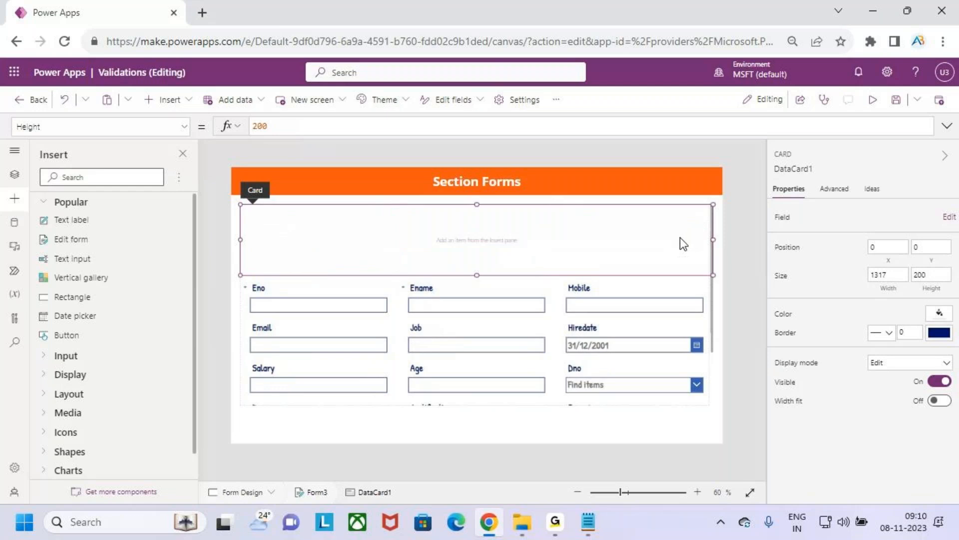
{"action": "left_click_drag", "start_coordinate": [478, 269], "coordinate": [484, 242]}
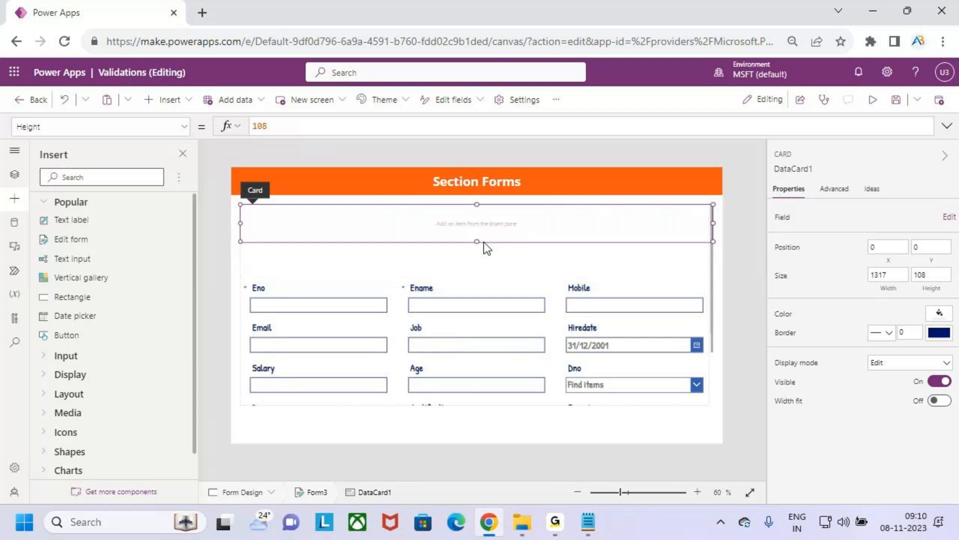
{"action": "left_click", "coordinate": [532, 264]}
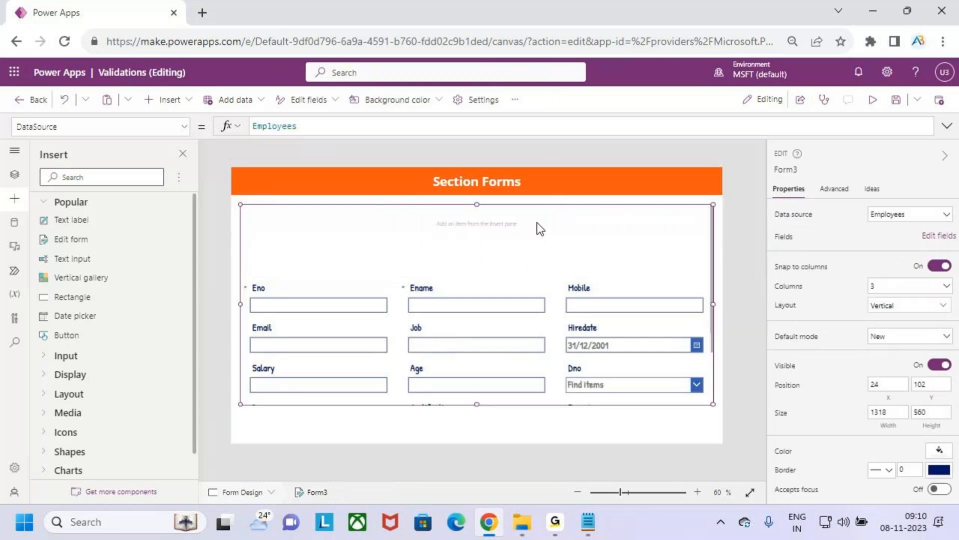
Step: Insert a text label into the custom card and stretch it across the card, about 1315 wide and 42 high
{"action": "left_click", "coordinate": [540, 229]}
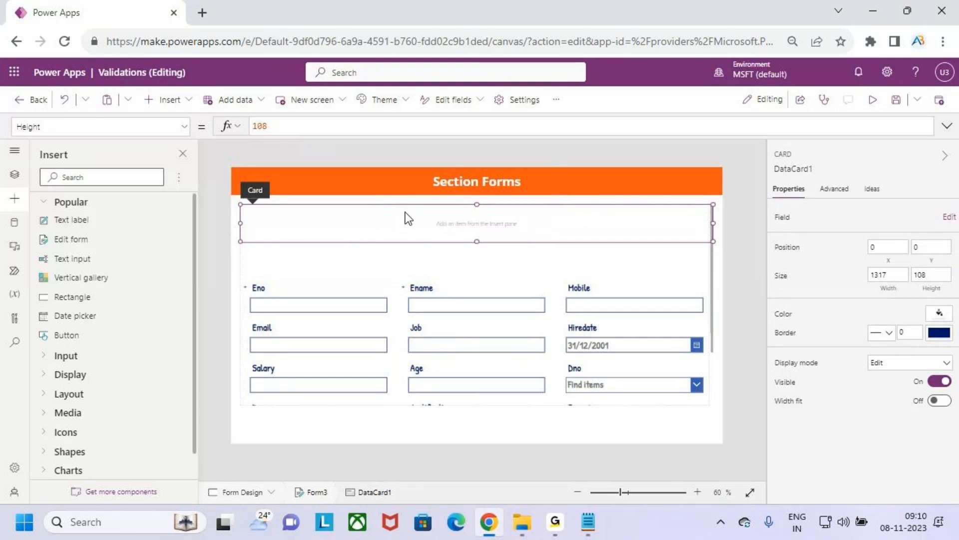
{"action": "left_click", "coordinate": [178, 106]}
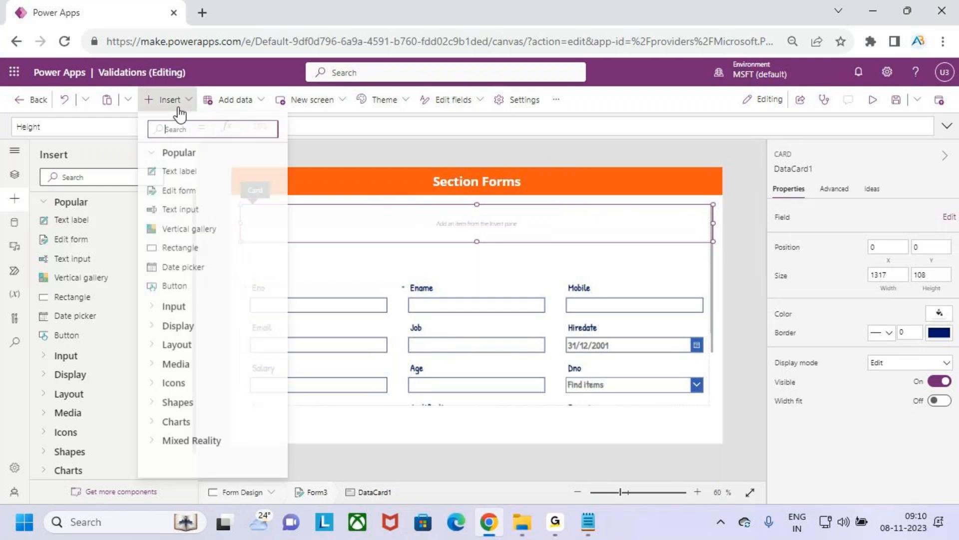
{"action": "left_click", "coordinate": [199, 171]}
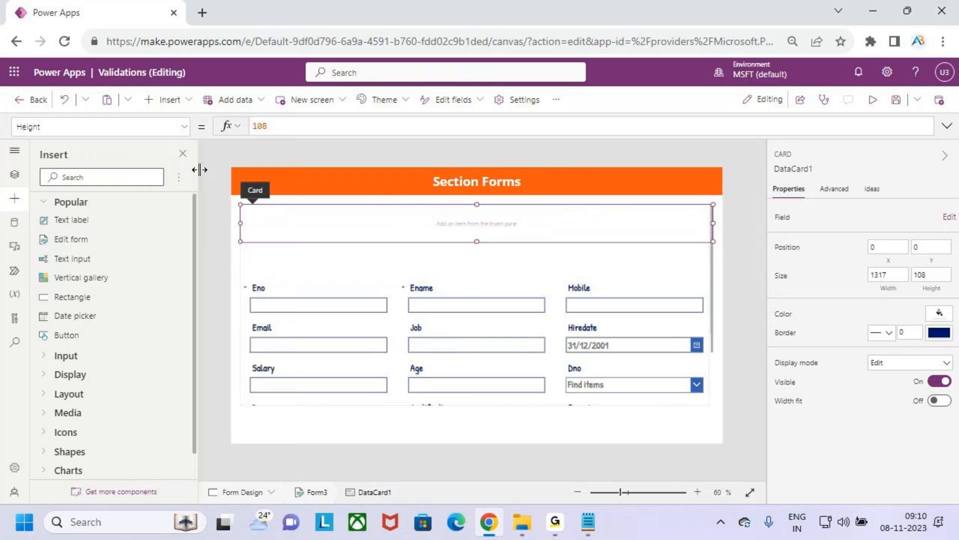
{"action": "left_click_drag", "start_coordinate": [293, 225], "coordinate": [711, 223]}
{"action": "left_click_drag", "start_coordinate": [239, 226], "coordinate": [237, 224]}
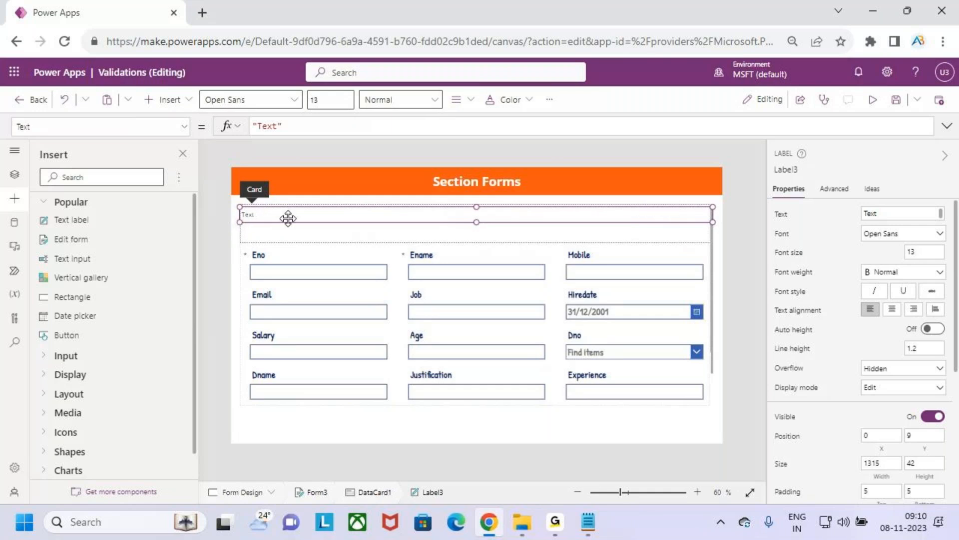
Step: Format the card's label in Patrick Hand, size 20, with Bold weight
{"action": "left_click", "coordinate": [328, 99]}
{"action": "type", "text": "20"}
{"action": "left_click", "coordinate": [274, 101]}
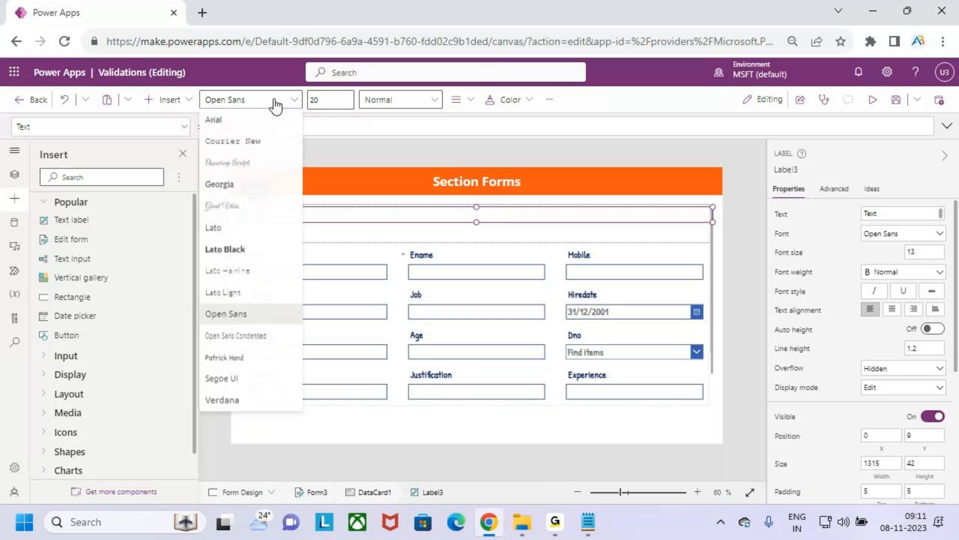
{"action": "left_click", "coordinate": [225, 357]}
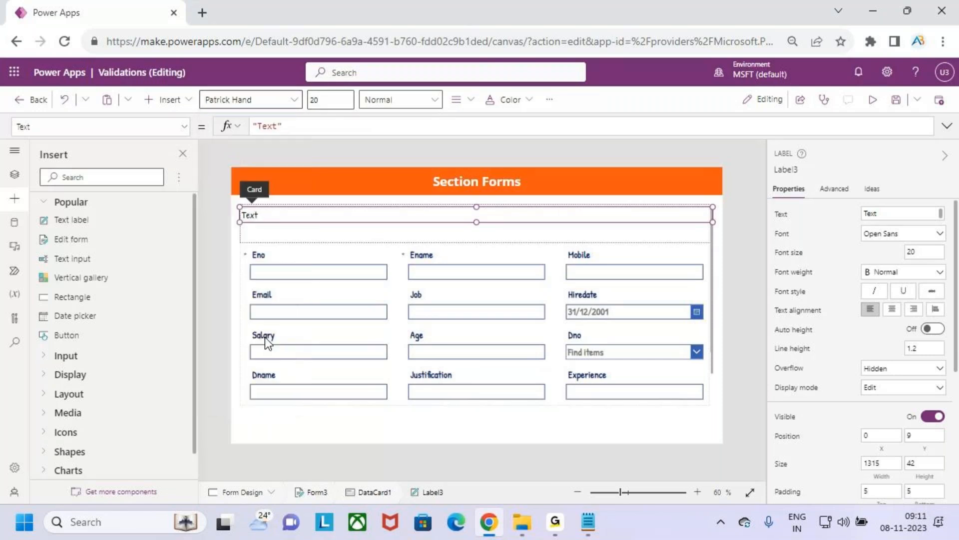
{"action": "left_click", "coordinate": [421, 100]}
{"action": "left_click", "coordinate": [415, 140]}
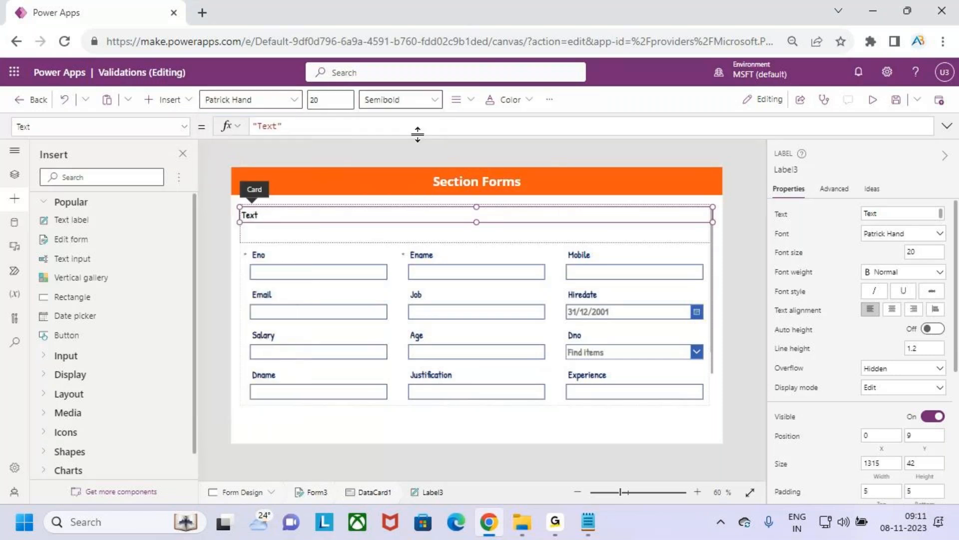
{"action": "left_click", "coordinate": [421, 100]}
{"action": "left_click", "coordinate": [414, 121]}
Step: Set the card label's text to "Emp Job Details" and center it
{"action": "left_click", "coordinate": [283, 127]}
{"action": "double_click", "coordinate": [261, 125]}
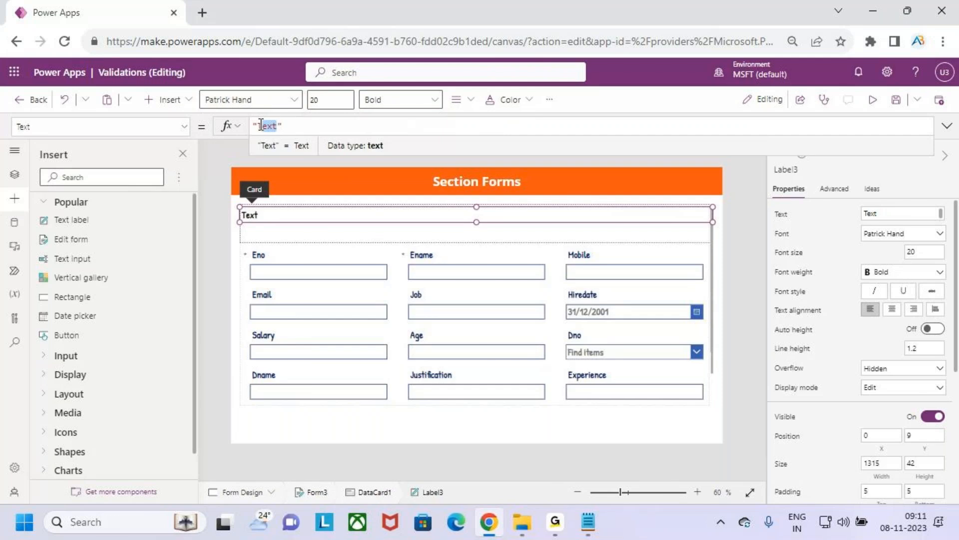
{"action": "key", "text": "BackSpace"}
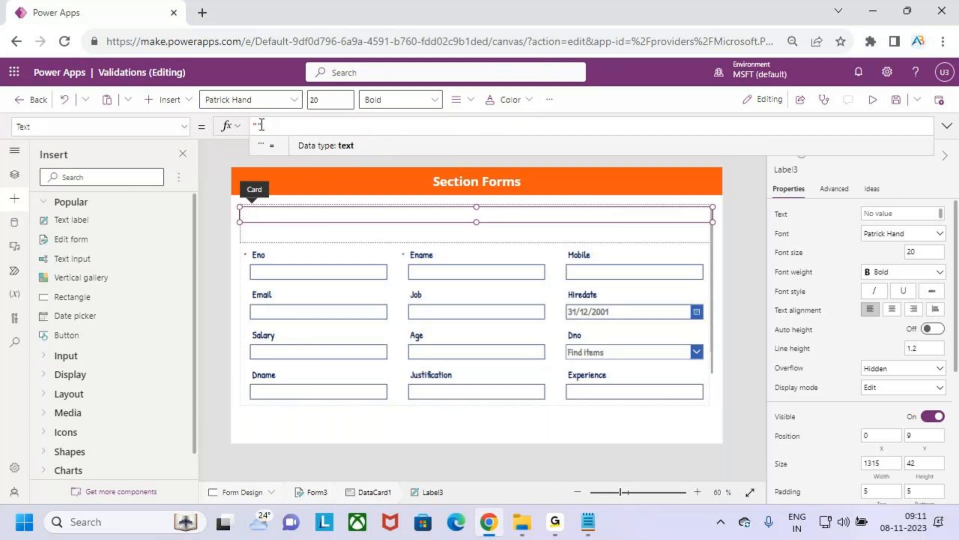
{"action": "type", "text": "Emp Job"}
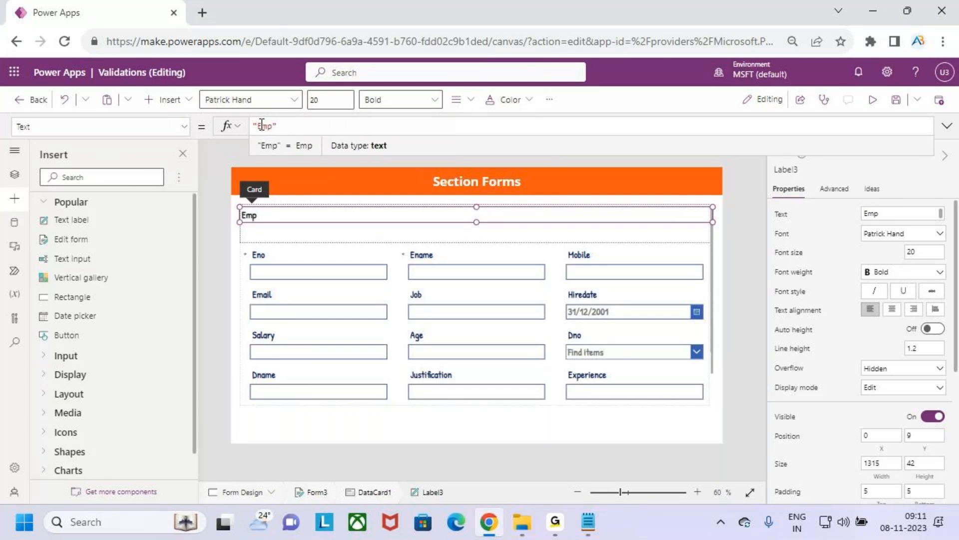
{"action": "type", "text": " Deat"}
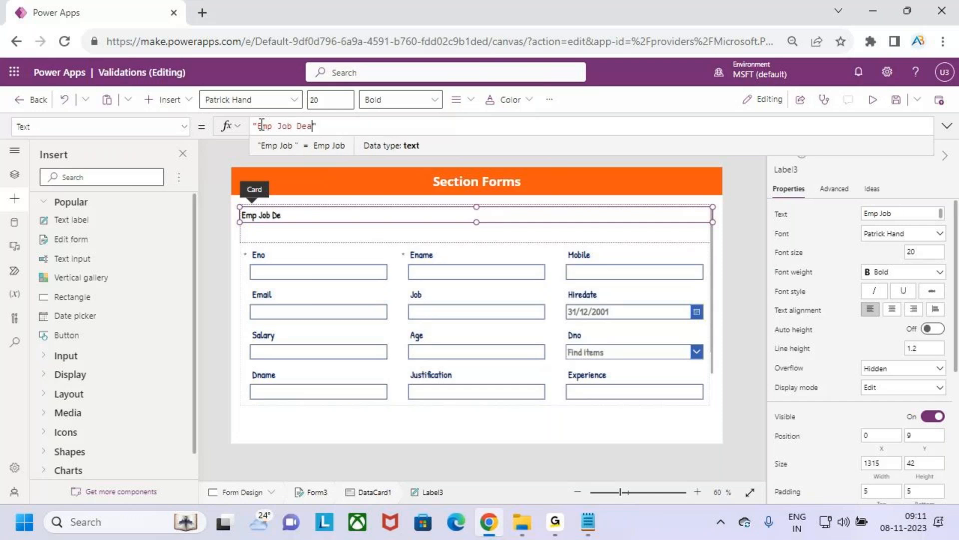
{"action": "type", "text": "iols"}
{"action": "key", "text": "BackSpace"}
{"action": "key", "text": "BackSpace"}
{"action": "key", "text": "BackSpace"}
{"action": "key", "text": "BackSpace"}
{"action": "key", "text": "BackSpace"}
{"action": "key", "text": "BackSpace"}
{"action": "key", "text": "BackSpace"}
{"action": "key", "text": "BackSpace"}
{"action": "key", "text": "BackSpace"}
{"action": "type", "text": "Deta"}
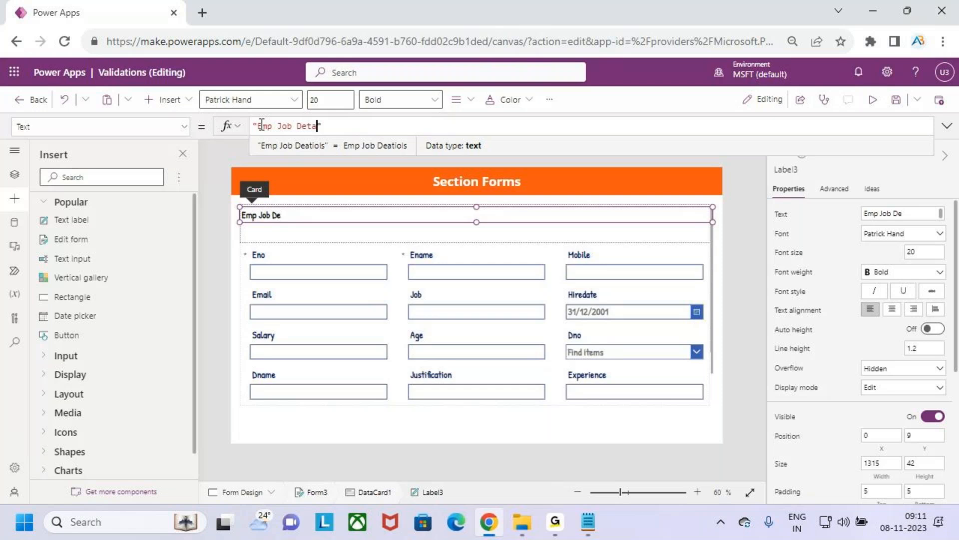
{"action": "type", "text": "ils"}
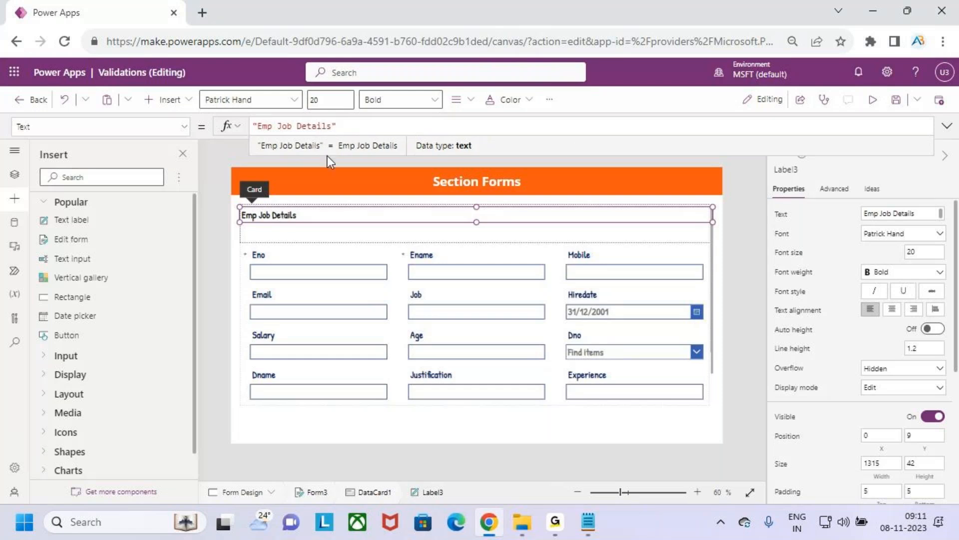
{"action": "left_click", "coordinate": [468, 103]}
{"action": "left_click", "coordinate": [486, 148]}
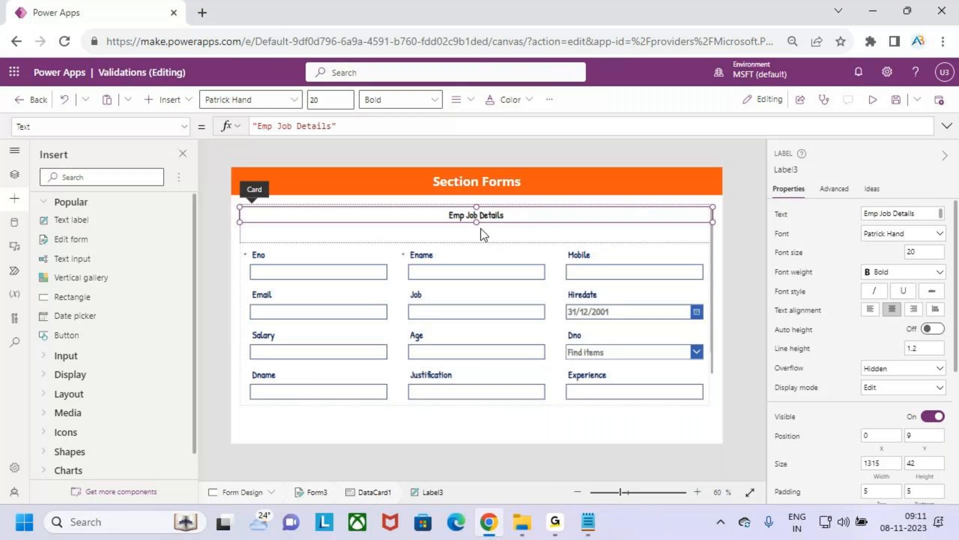
Step: Give the Emp Job Details label a blue background and white text
{"action": "left_click", "coordinate": [549, 107]}
{"action": "mouse_move", "coordinate": [616, 133]}
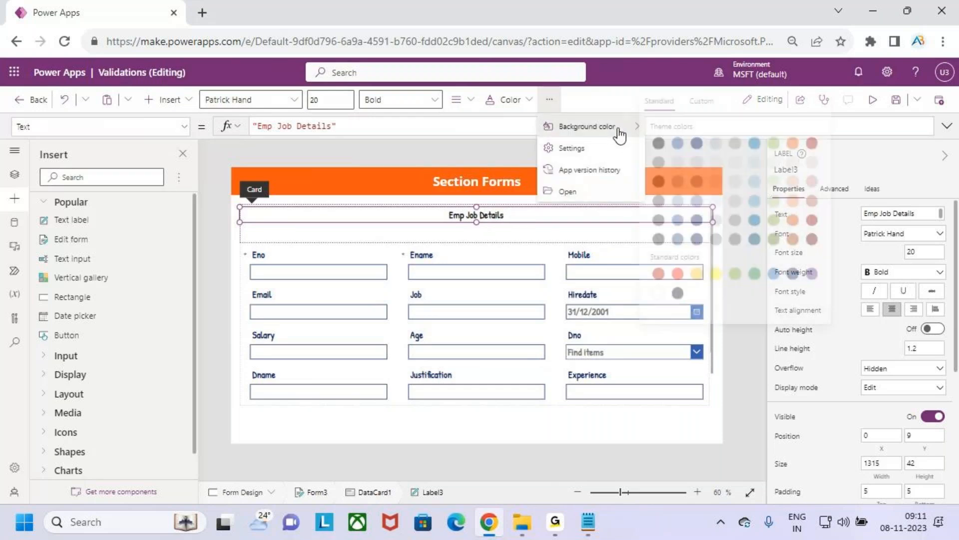
{"action": "left_click", "coordinate": [684, 143]}
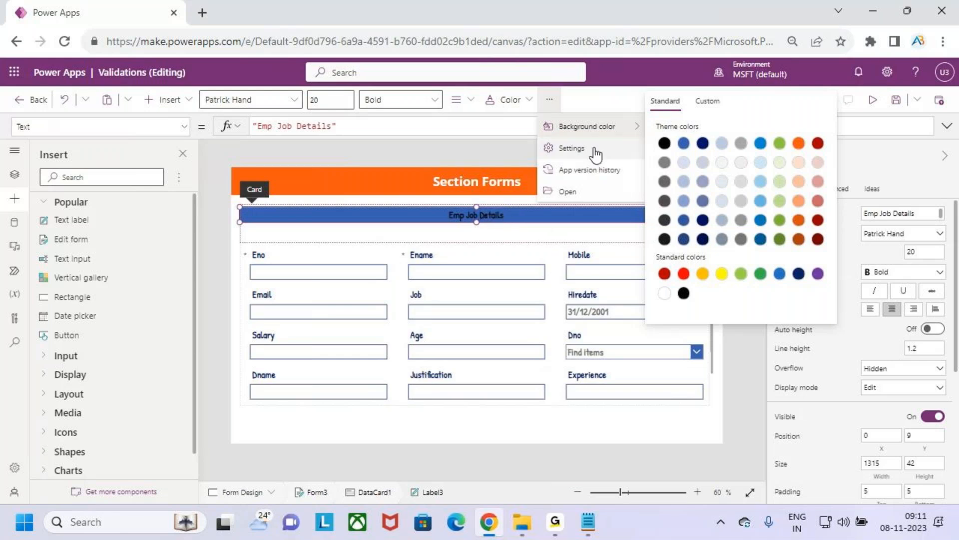
{"action": "left_click", "coordinate": [504, 100]}
{"action": "left_click", "coordinate": [498, 316]}
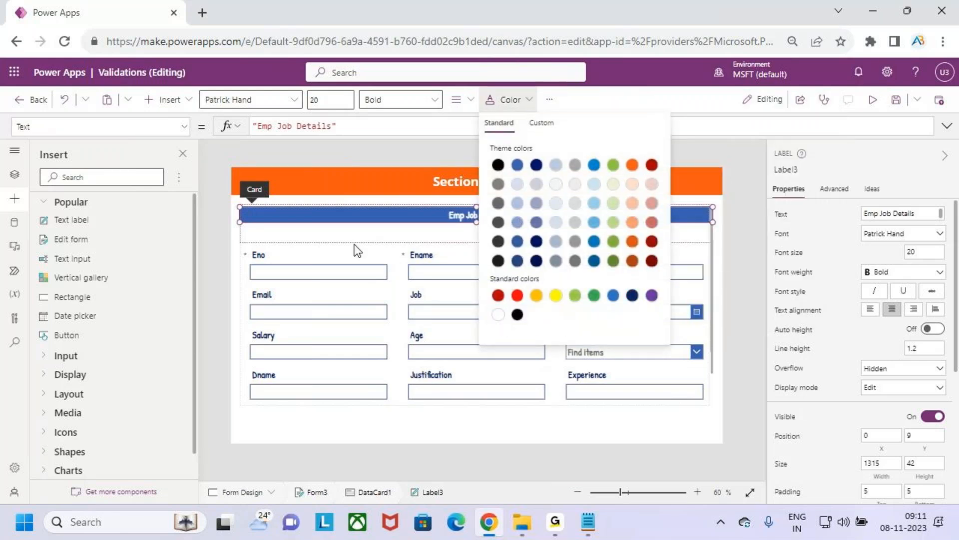
Step: Reduce the custom card's height to about 58 so it fits closely around the Emp Job Details label
{"action": "left_click", "coordinate": [693, 229]}
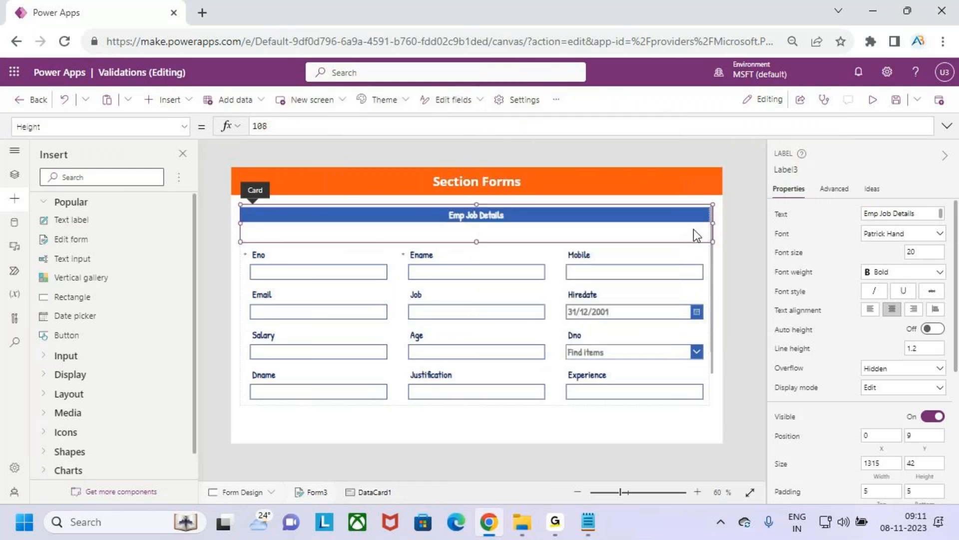
{"action": "left_click_drag", "start_coordinate": [477, 241], "coordinate": [479, 224]}
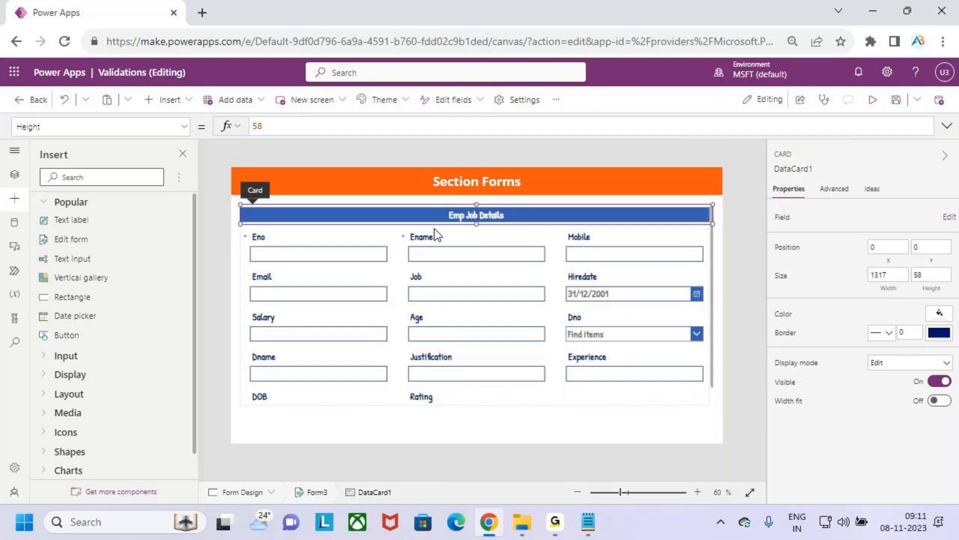
{"action": "left_click", "coordinate": [567, 197]}
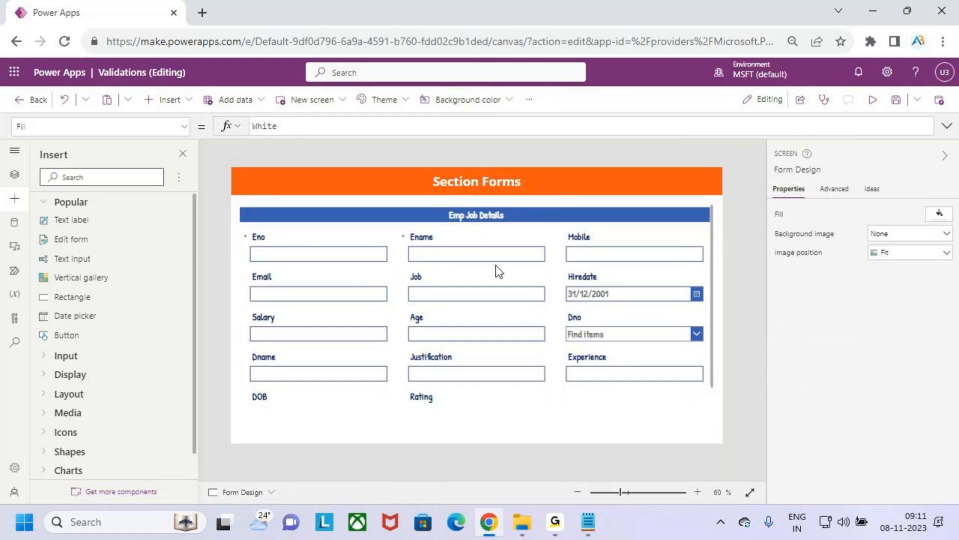
Step: Save the app, preview the Section Forms screen, and return to editing
{"action": "left_click", "coordinate": [895, 101]}
{"action": "left_click", "coordinate": [874, 103]}
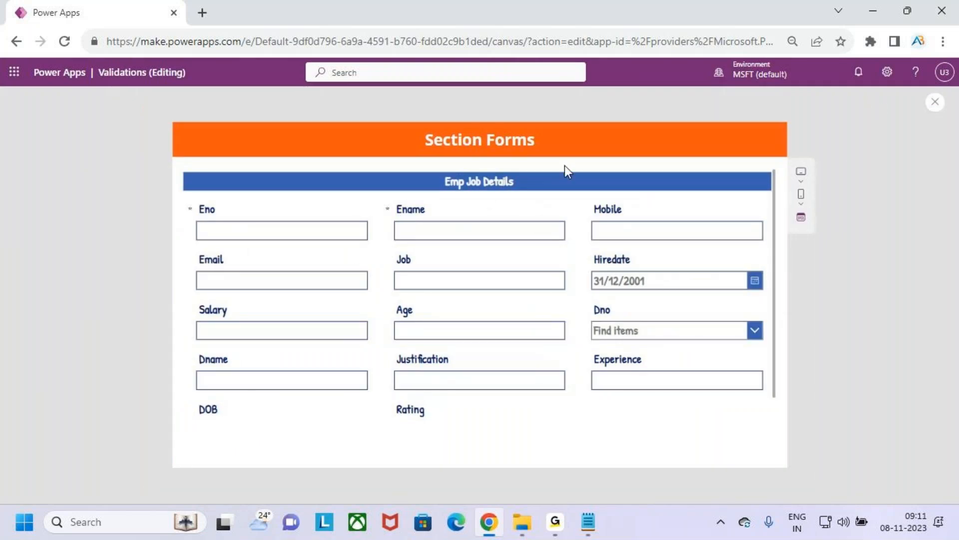
{"action": "left_click", "coordinate": [935, 102]}
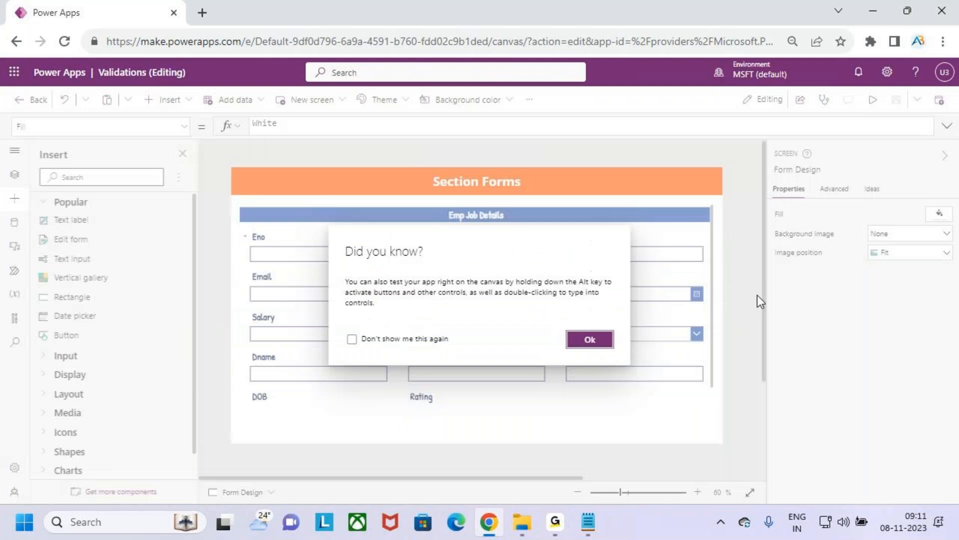
{"action": "left_click", "coordinate": [599, 344]}
Step: Fill the Employees form's background with the light blue theme color
{"action": "left_click", "coordinate": [713, 369]}
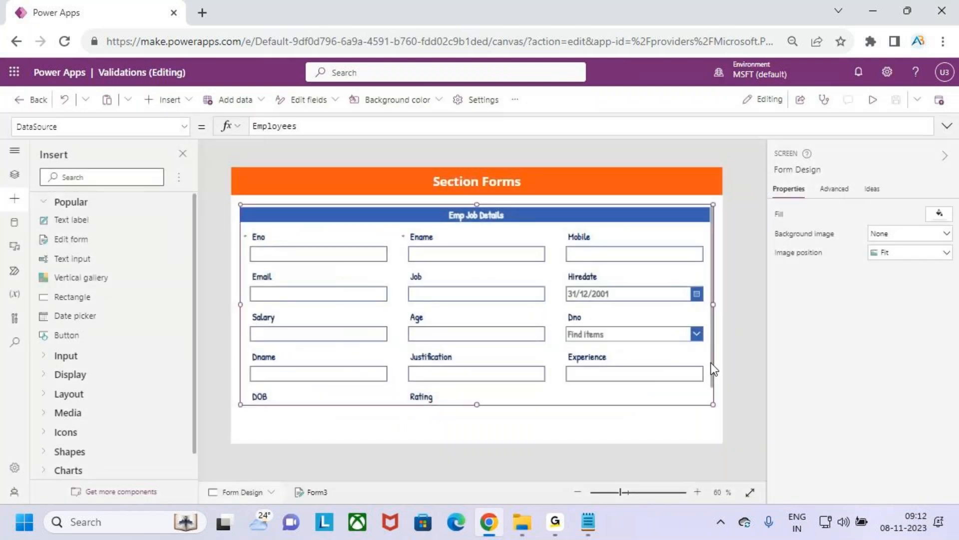
{"action": "left_click", "coordinate": [515, 100]}
{"action": "left_click", "coordinate": [400, 100]}
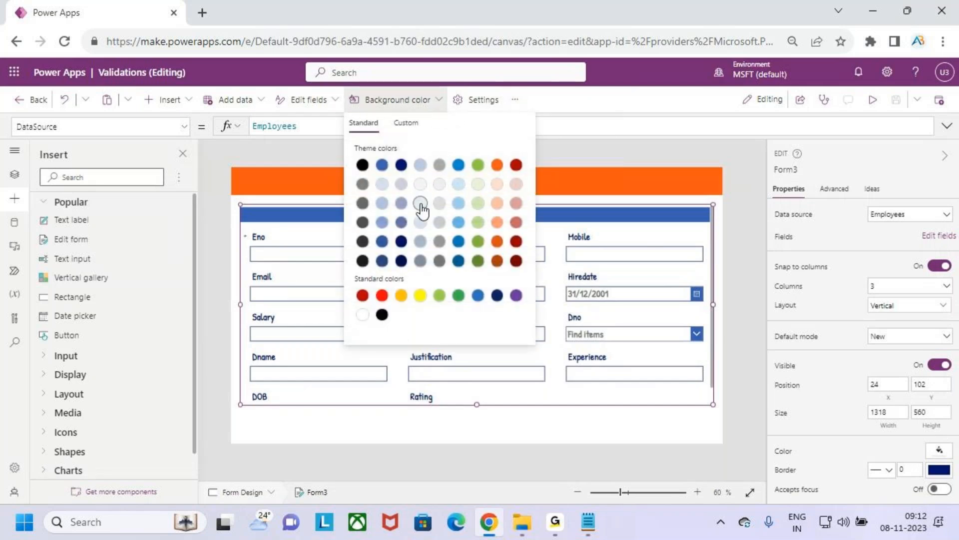
{"action": "left_click", "coordinate": [420, 166]}
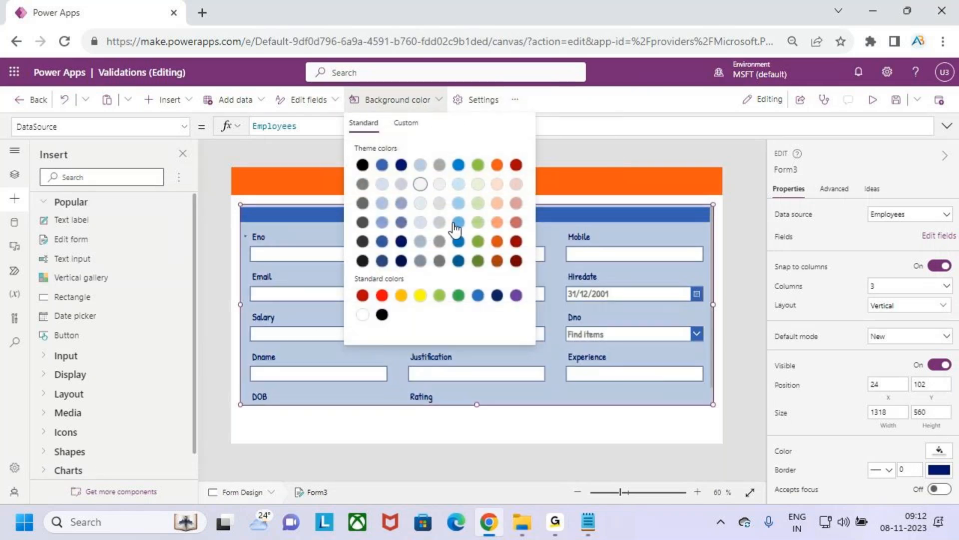
{"action": "left_click", "coordinate": [704, 198]}
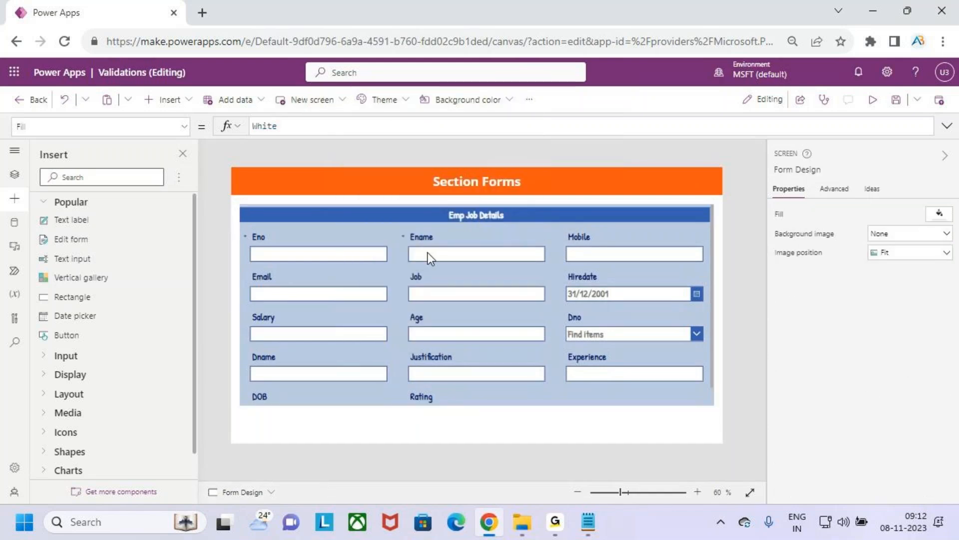
{"action": "key", "text": "ctrl+2"}
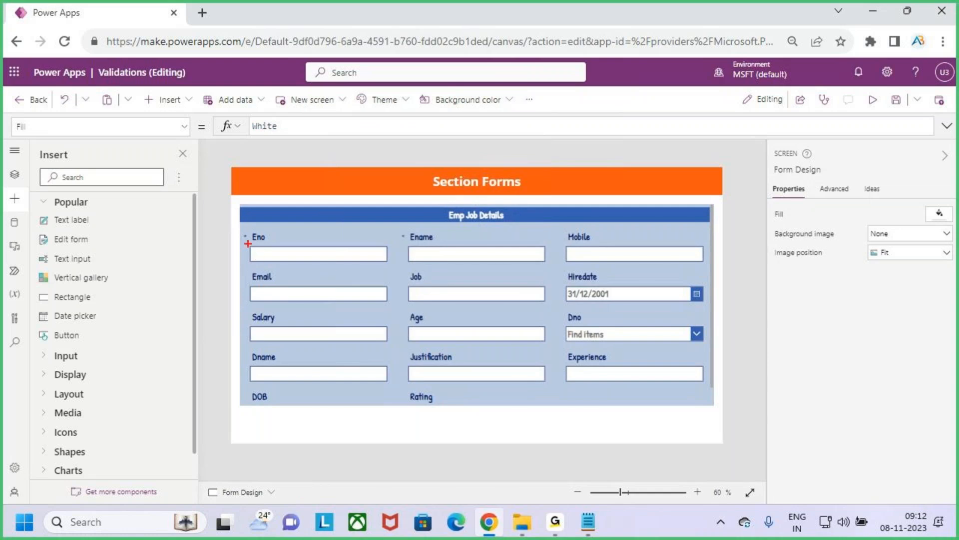
{"action": "left_click_drag", "start_coordinate": [248, 244], "coordinate": [259, 238]}
{"action": "left_click_drag", "start_coordinate": [412, 238], "coordinate": [422, 231]}
{"action": "left_click_drag", "start_coordinate": [559, 284], "coordinate": [575, 276]}
{"action": "left_click_drag", "start_coordinate": [553, 373], "coordinate": [574, 361]}
{"action": "left_click_drag", "start_coordinate": [405, 401], "coordinate": [421, 392]}
{"action": "left_click_drag", "start_coordinate": [248, 322], "coordinate": [270, 311]}
{"action": "key", "text": "Escape"}
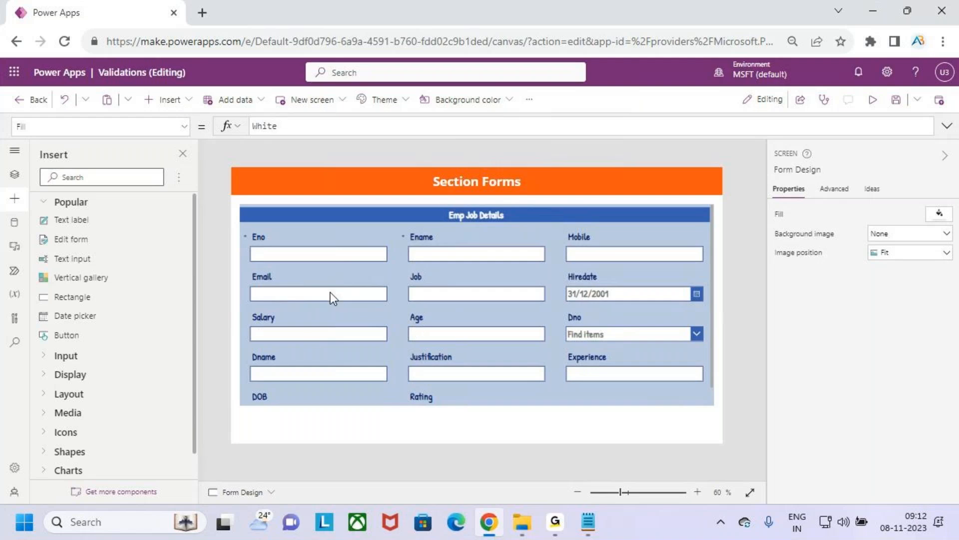
Step: Move the Hiredate card directly after Ename in the first row and the Salary card to the start of the second row
{"action": "left_click", "coordinate": [574, 278]}
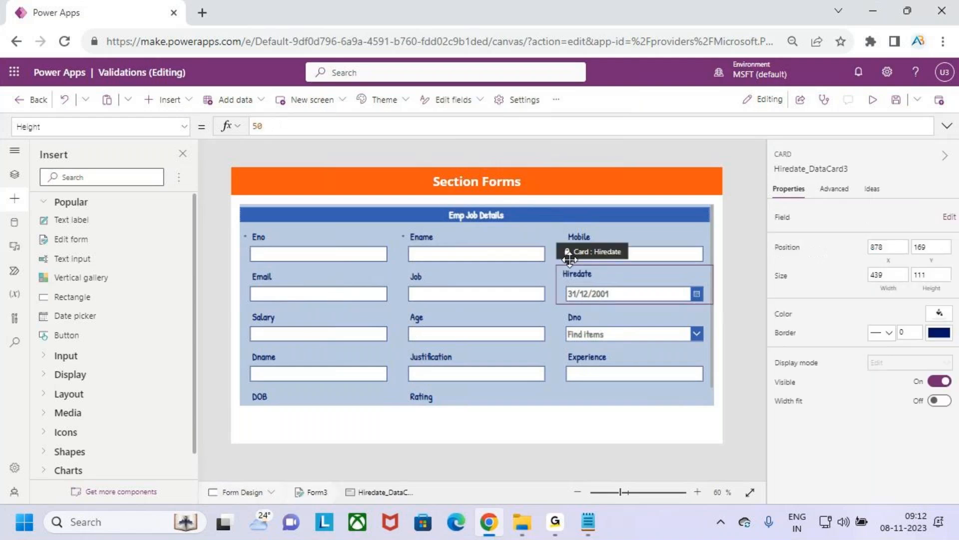
{"action": "left_click", "coordinate": [577, 273]}
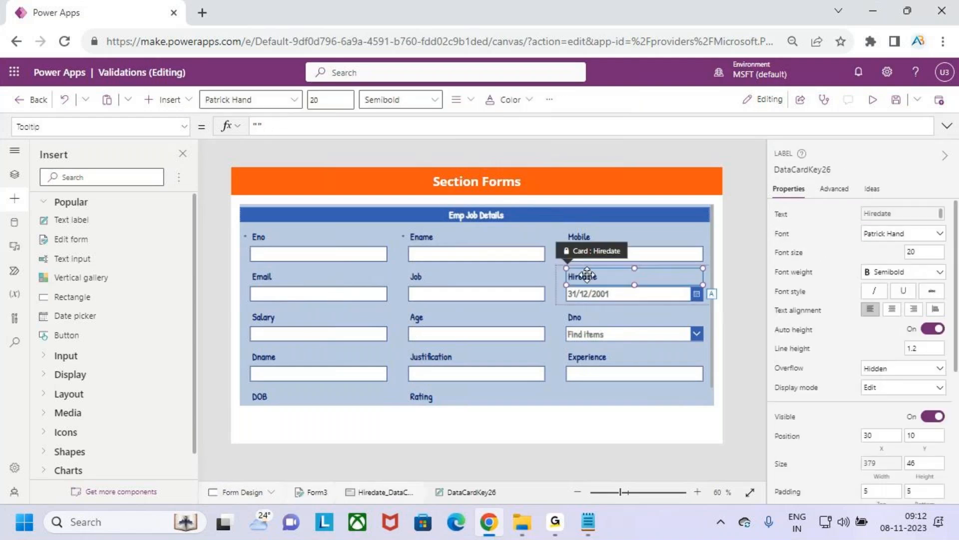
{"action": "left_click_drag", "start_coordinate": [575, 259], "coordinate": [565, 236]}
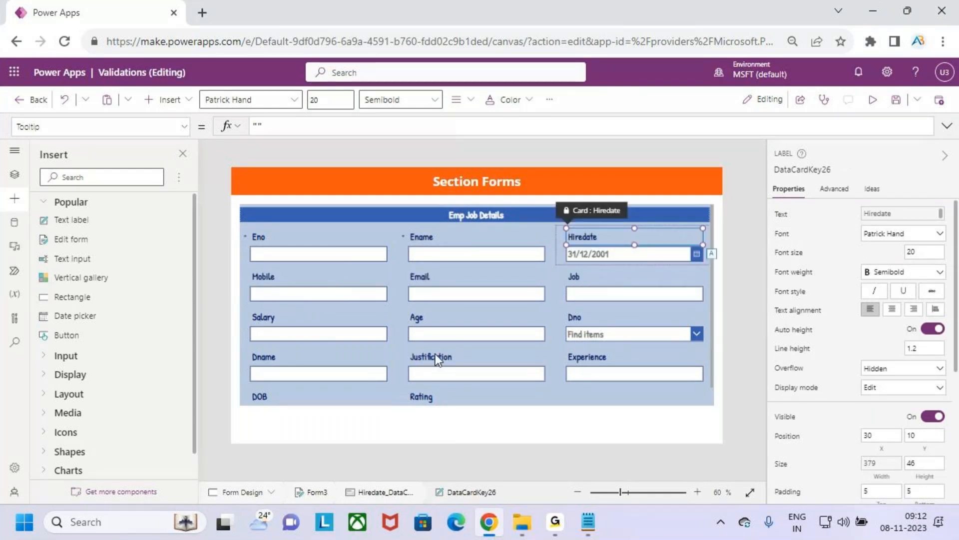
{"action": "left_click_drag", "start_coordinate": [256, 316], "coordinate": [256, 270]}
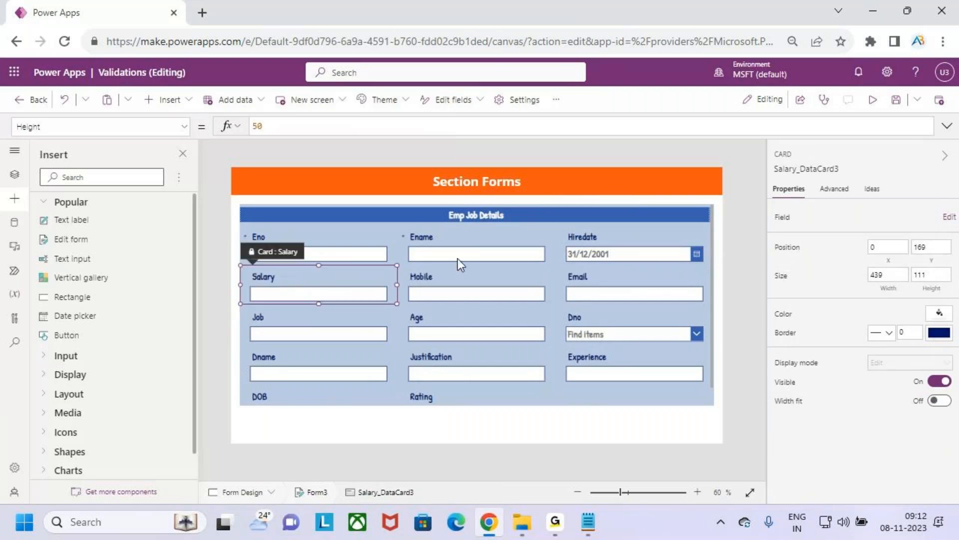
Step: Move the Experience and Rating cards into the second row, directly after Salary
{"action": "left_click_drag", "start_coordinate": [638, 359], "coordinate": [412, 289]}
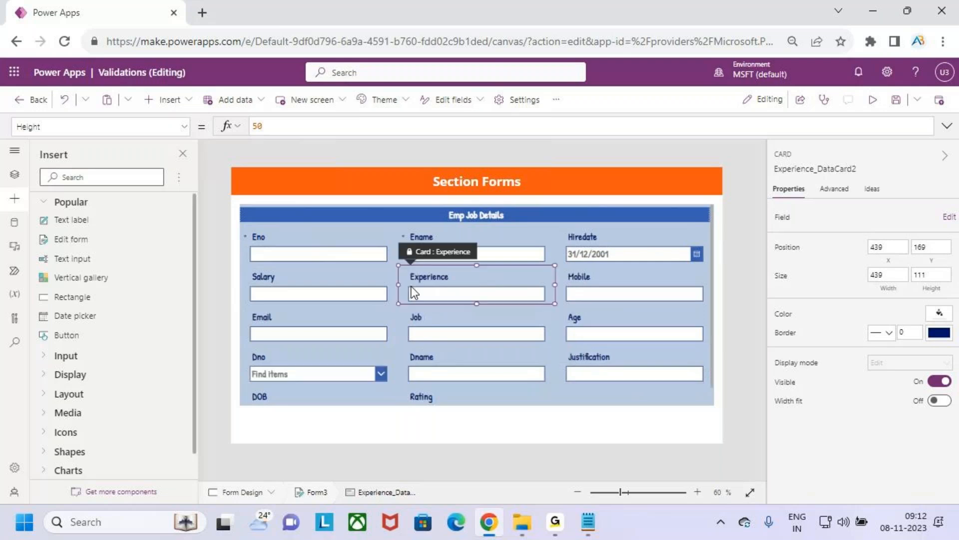
{"action": "left_click", "coordinate": [422, 386]}
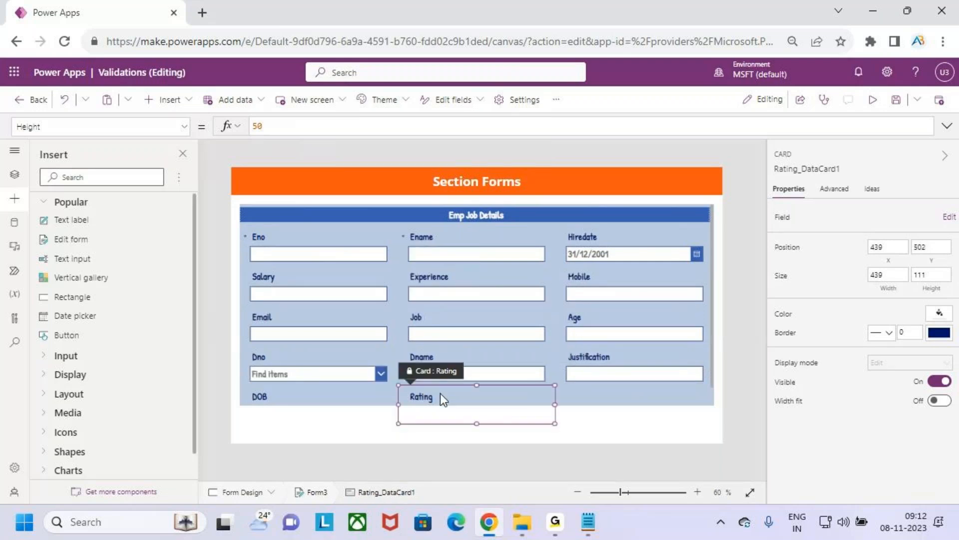
{"action": "left_click_drag", "start_coordinate": [406, 383], "coordinate": [565, 281]}
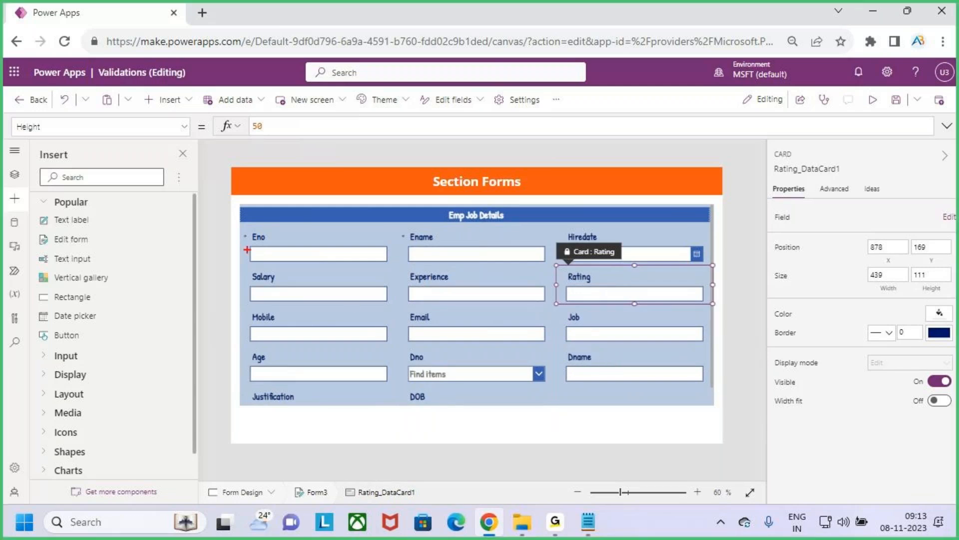
{"action": "mouse_move", "coordinate": [241, 228]}
{"action": "left_mouse_down"}
{"action": "mouse_move", "coordinate": [419, 284]}
{"action": "mouse_move", "coordinate": [728, 313]}
{"action": "left_mouse_up"}
{"action": "key", "text": "Escape"}
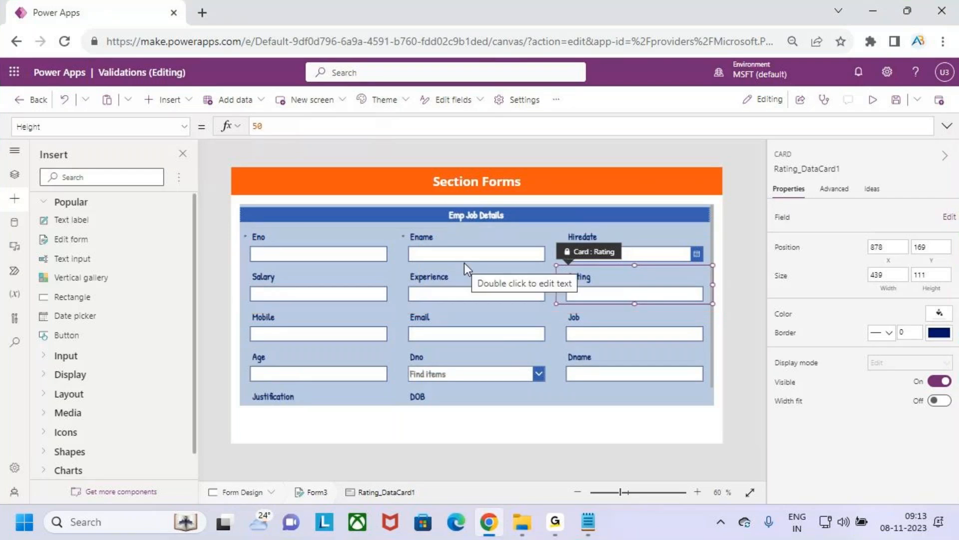
Step: Add a custom card to the Employees form
{"action": "left_click", "coordinate": [714, 380]}
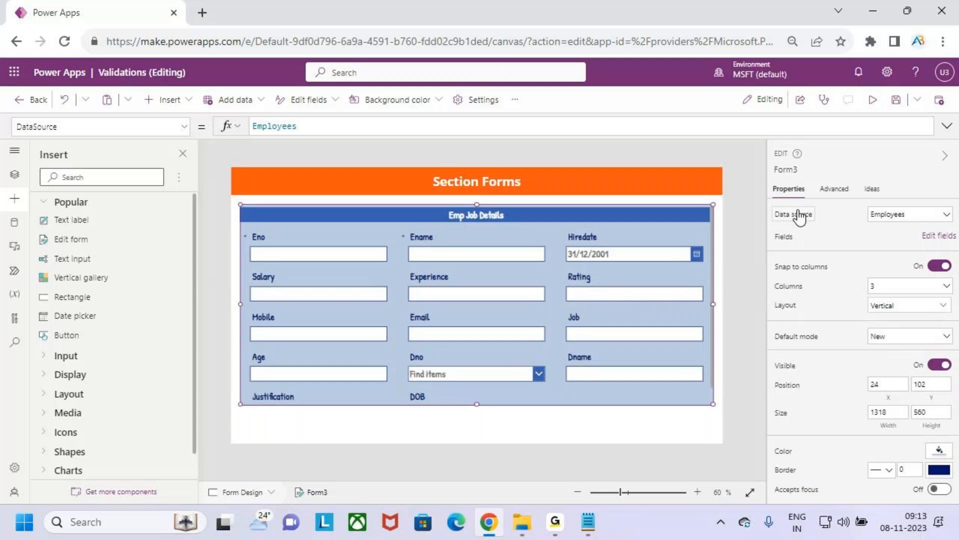
{"action": "left_click", "coordinate": [930, 238]}
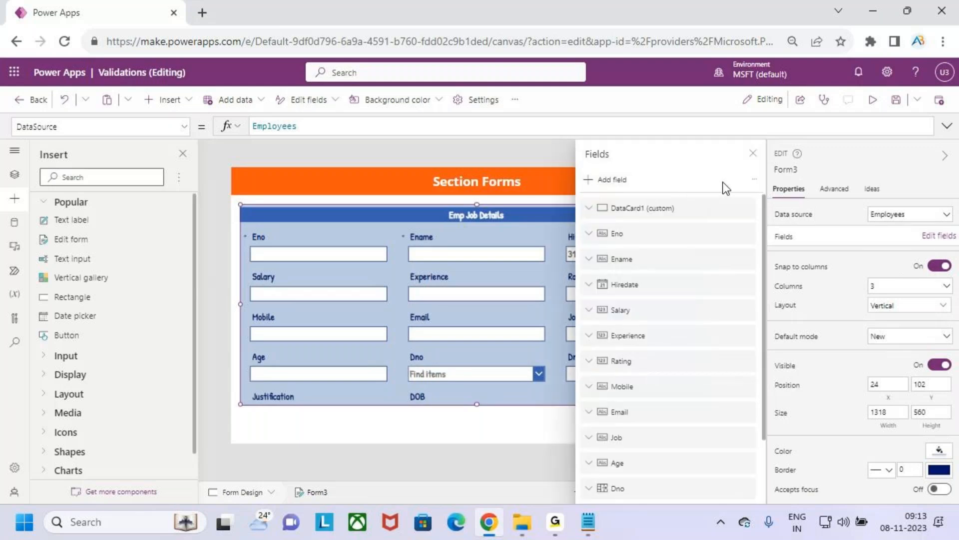
{"action": "left_click", "coordinate": [755, 181]}
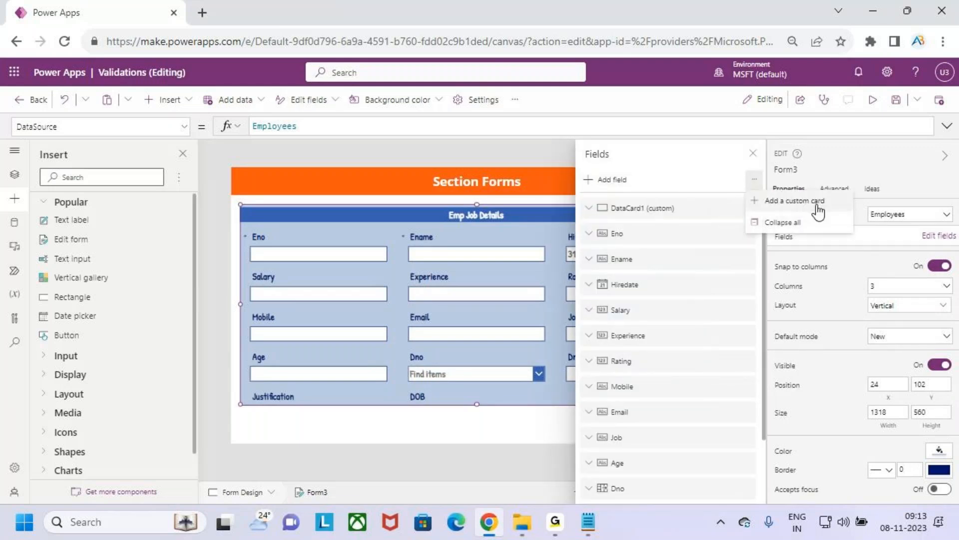
{"action": "left_click", "coordinate": [799, 201]}
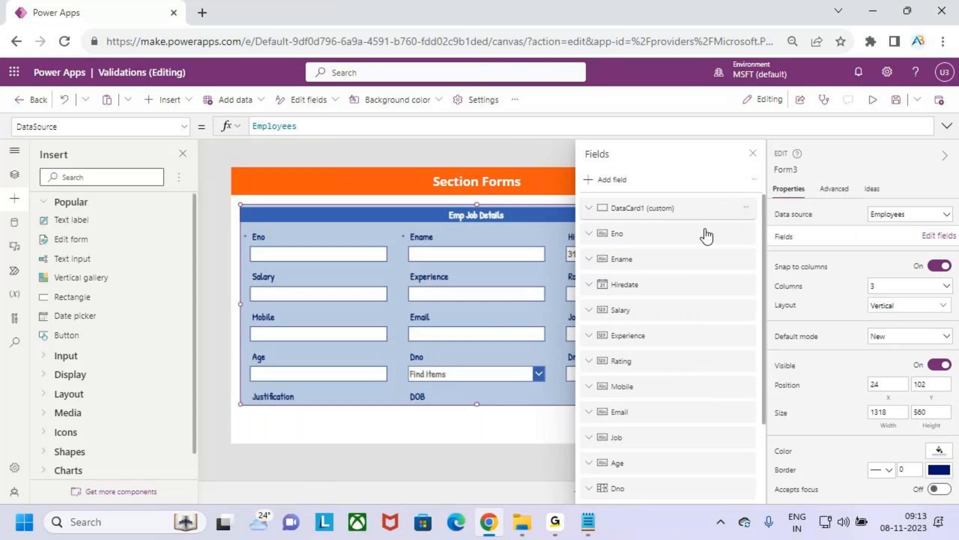
{"action": "left_click", "coordinate": [753, 154]}
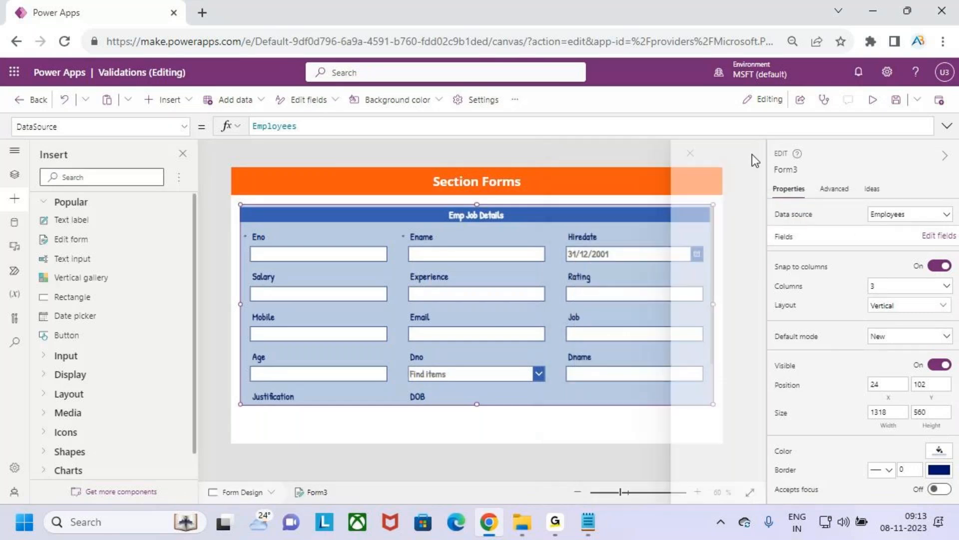
Step: Place the new custom card directly below the Salary row, stretched across the full form width and about 123 high
{"action": "scroll", "coordinate": [512, 323], "scroll_direction": "down", "scroll_amount": 2}
{"action": "left_click", "coordinate": [640, 384]}
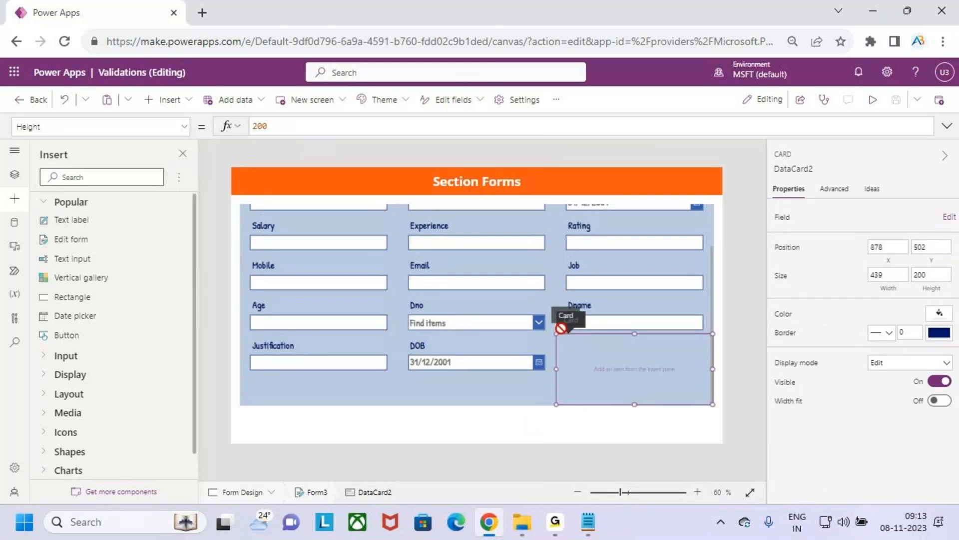
{"action": "left_click_drag", "start_coordinate": [249, 282], "coordinate": [250, 280]}
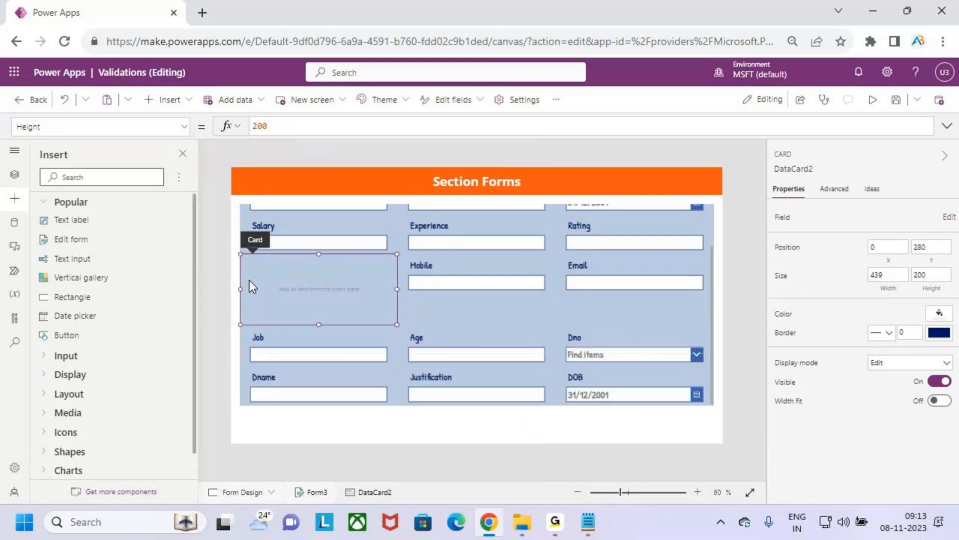
{"action": "left_click_drag", "start_coordinate": [402, 293], "coordinate": [694, 290]}
{"action": "left_click_drag", "start_coordinate": [478, 325], "coordinate": [483, 296]}
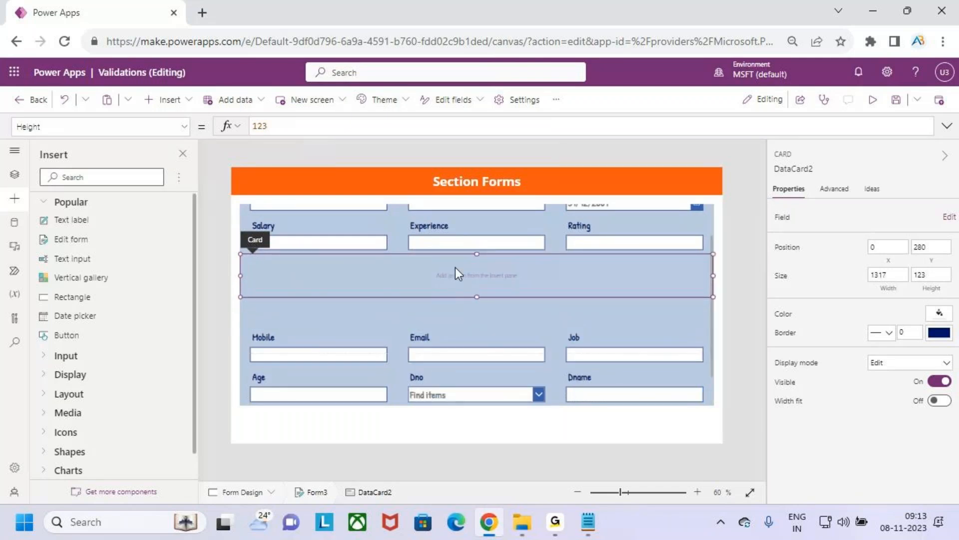
Step: Copy the Emp Job Details title label into the empty custom card below the Salary row
{"action": "scroll", "coordinate": [455, 266], "scroll_direction": "up", "scroll_amount": 2}
{"action": "left_click", "coordinate": [520, 214]}
{"action": "left_click", "coordinate": [520, 214]}
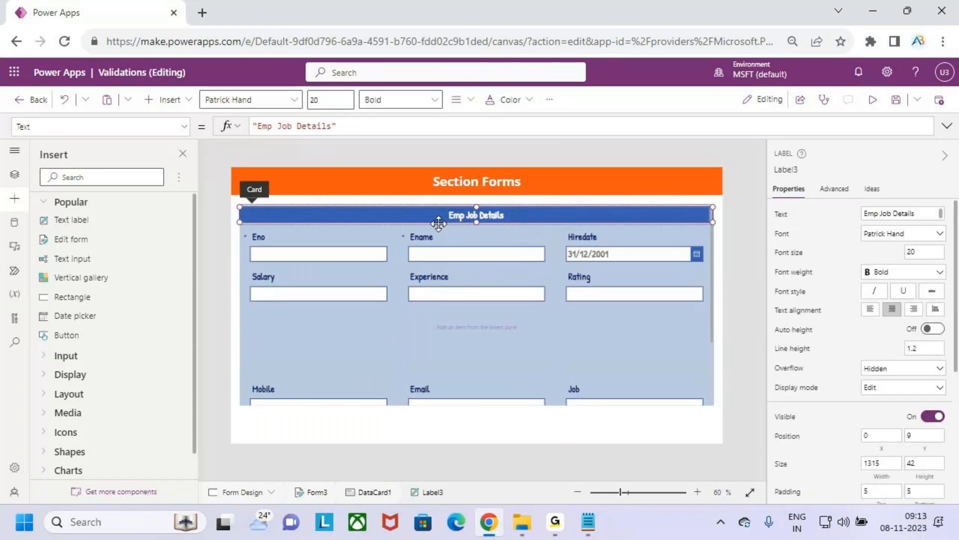
{"action": "left_click", "coordinate": [434, 329]}
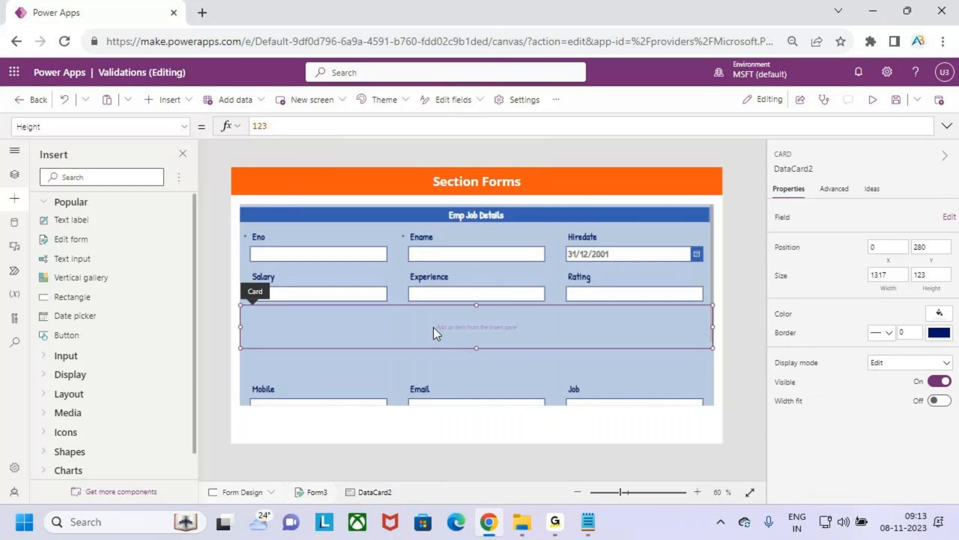
{"action": "key", "text": "ctrl+v"}
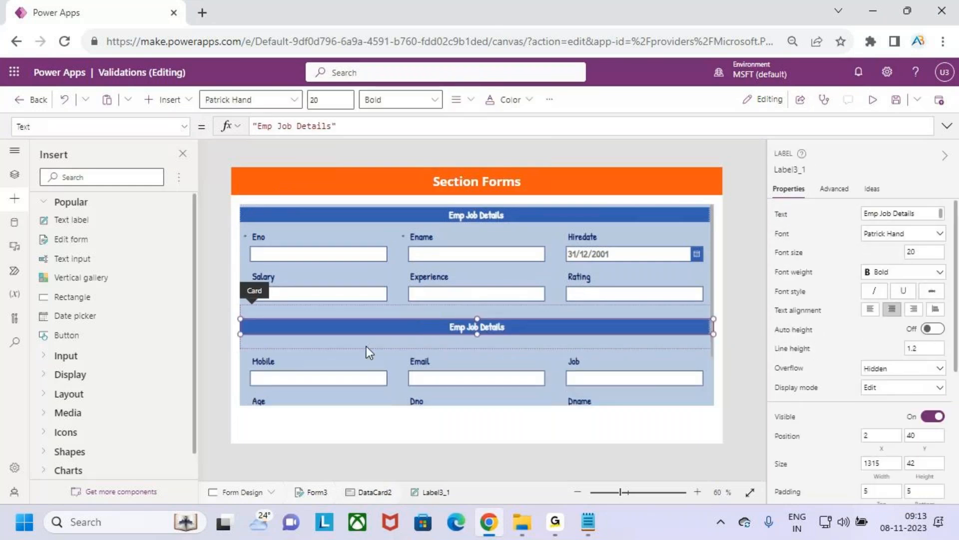
Step: Move the copied title label to about X 0, Y 15 in its card and shrink the card's height to about 61
{"action": "left_click_drag", "start_coordinate": [386, 333], "coordinate": [371, 319]}
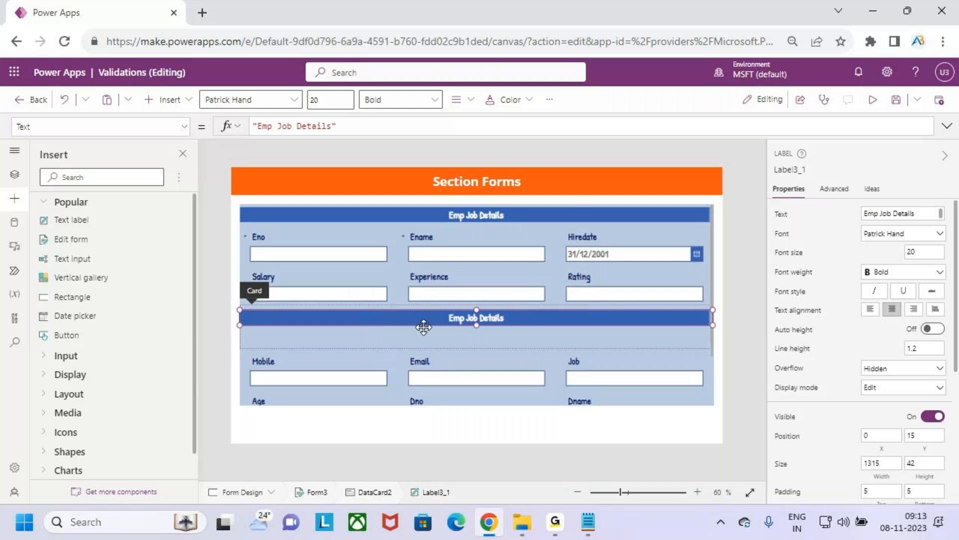
{"action": "left_click", "coordinate": [478, 344]}
{"action": "left_click_drag", "start_coordinate": [478, 343], "coordinate": [479, 325]}
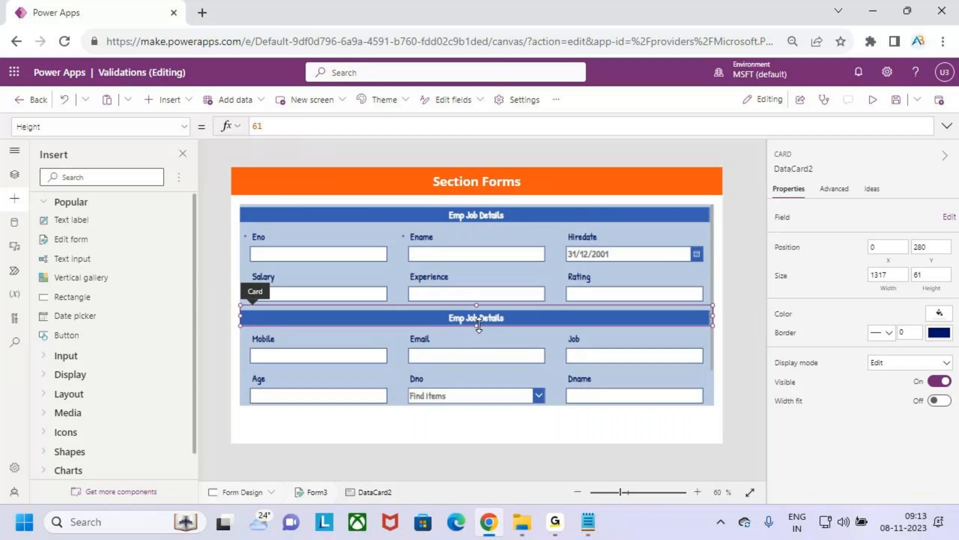
Step: Change the second title label's text to "Dept Details"
{"action": "left_click", "coordinate": [508, 315]}
{"action": "left_click_drag", "start_coordinate": [331, 126], "coordinate": [270, 126]}
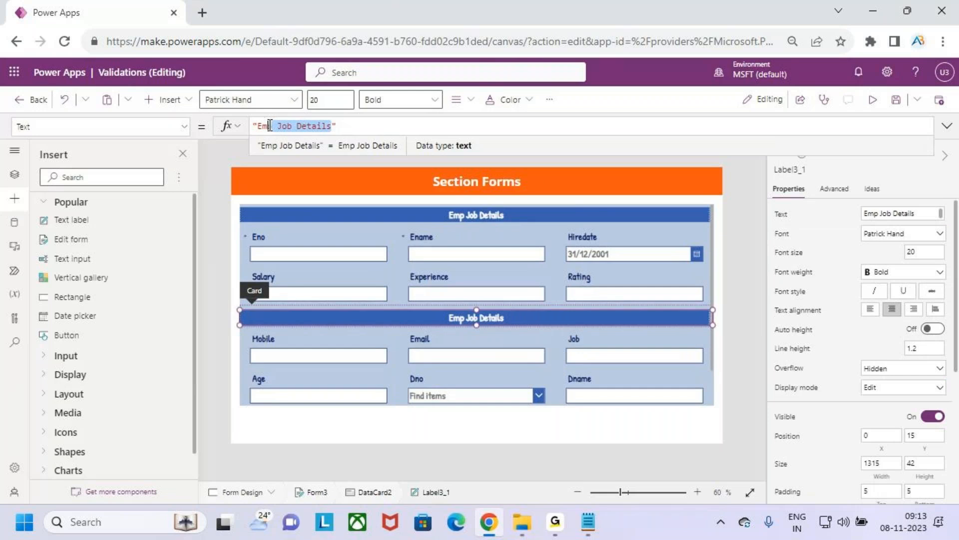
{"action": "key", "text": "BackSpace"}
{"action": "key", "text": "BackSpace"}
{"action": "key", "text": "BackSpace"}
{"action": "key", "text": "BackSpace"}
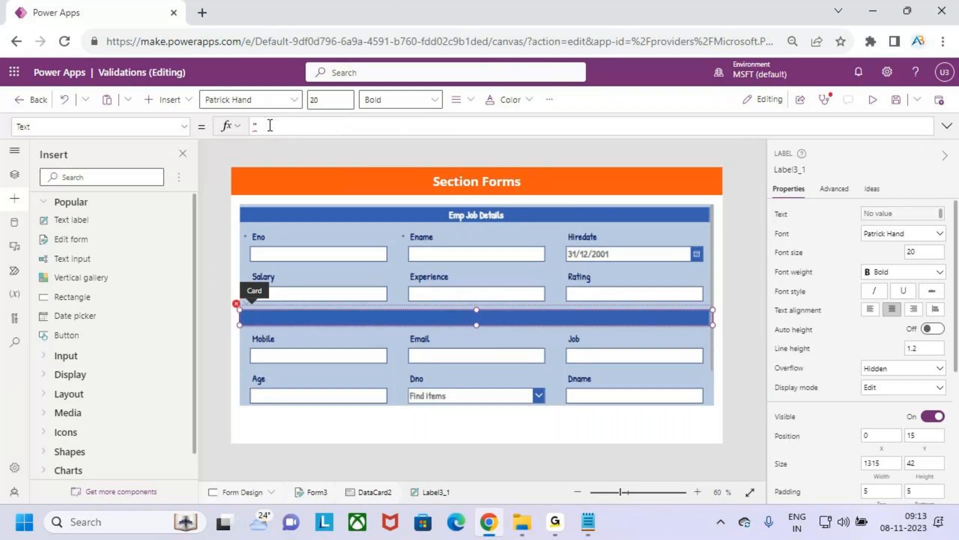
{"action": "key", "text": "BackSpace"}
{"action": "key", "text": "BackSpace"}
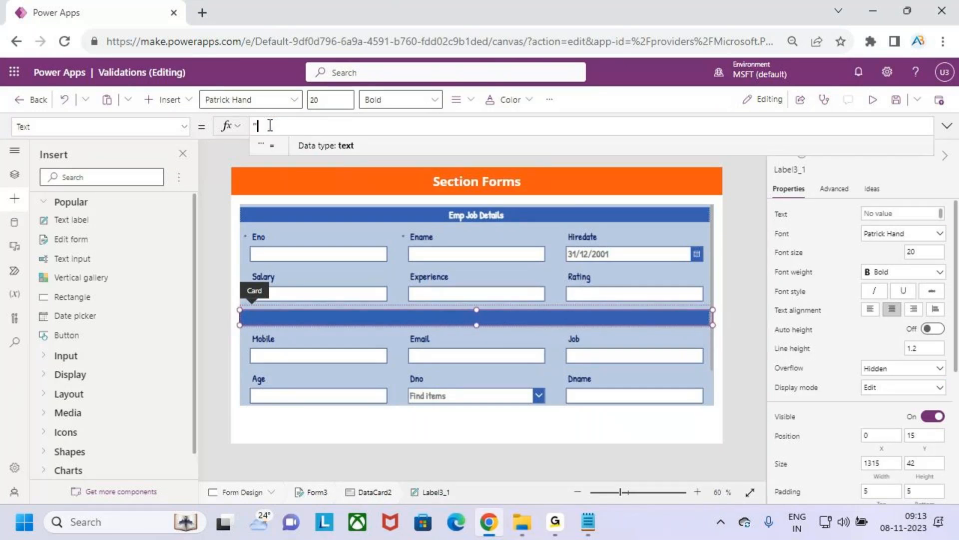
{"action": "type", "text": "\"Dept D"}
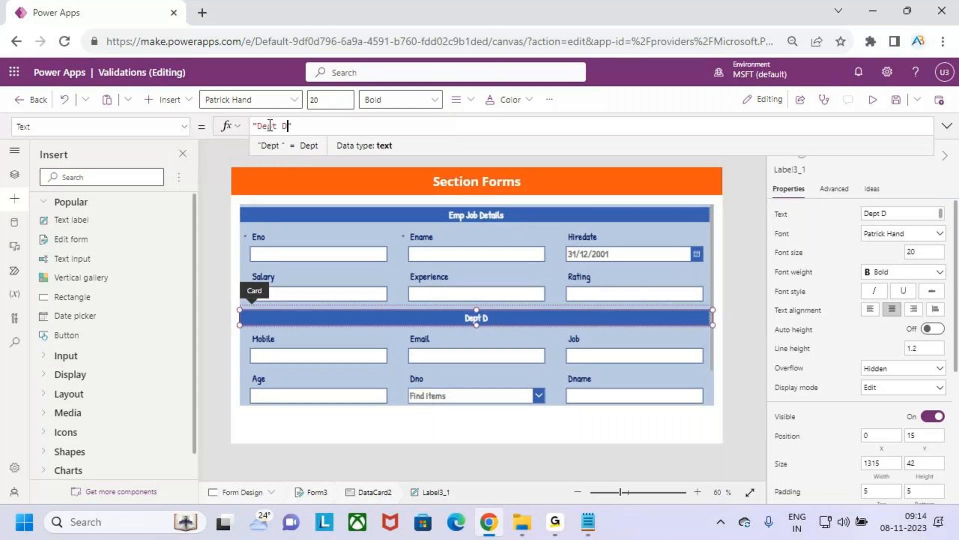
{"action": "type", "text": "etails"}
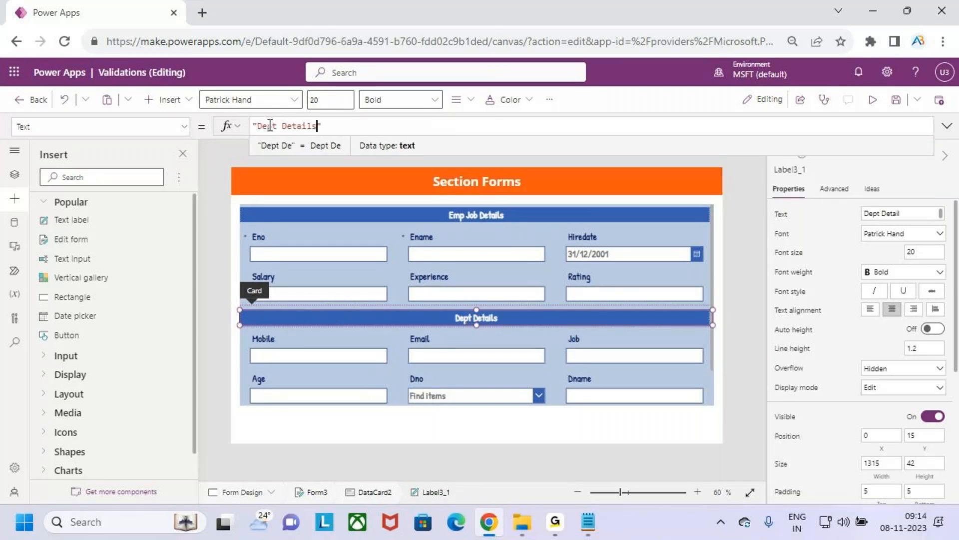
Step: Move the Dno, Dname and Job cards, in that order, into the first row under the Dept Details title
{"action": "scroll", "coordinate": [572, 305], "scroll_direction": "down", "scroll_amount": 1}
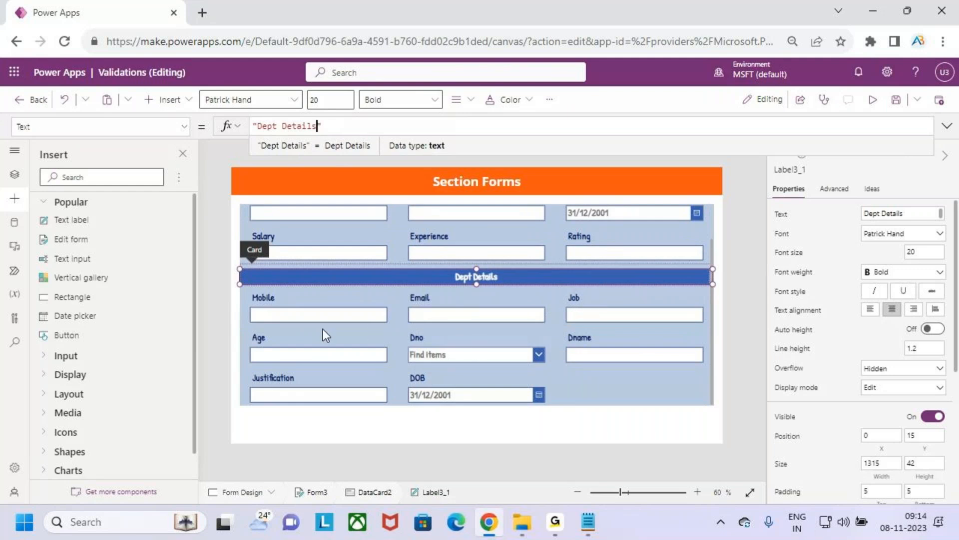
{"action": "left_click", "coordinate": [418, 340]}
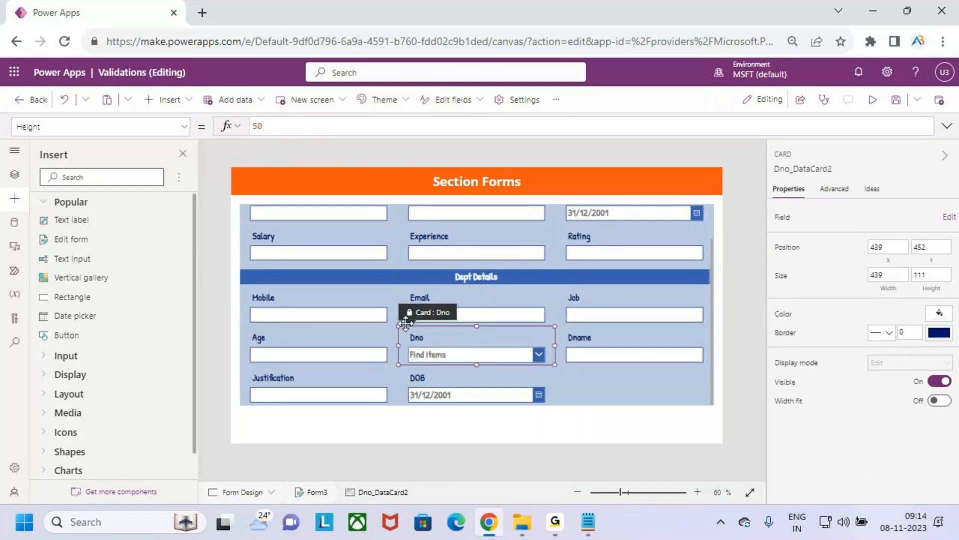
{"action": "left_click_drag", "start_coordinate": [407, 318], "coordinate": [255, 303]}
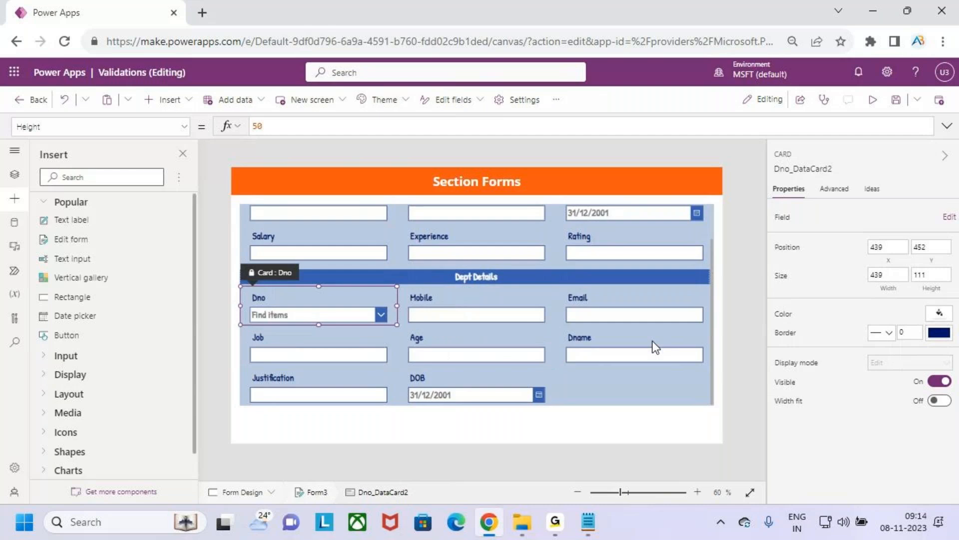
{"action": "left_click_drag", "start_coordinate": [585, 343], "coordinate": [437, 307]}
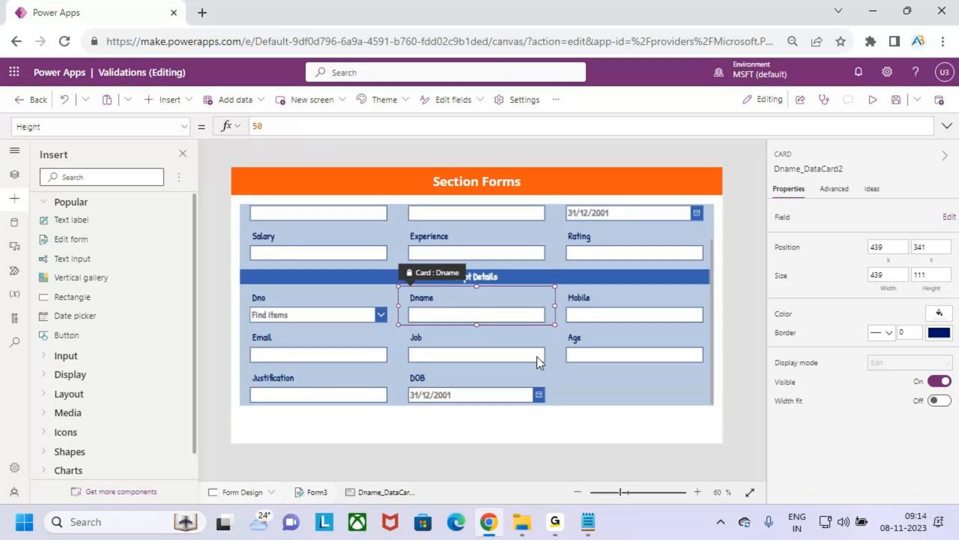
{"action": "left_click_drag", "start_coordinate": [439, 344], "coordinate": [585, 306]}
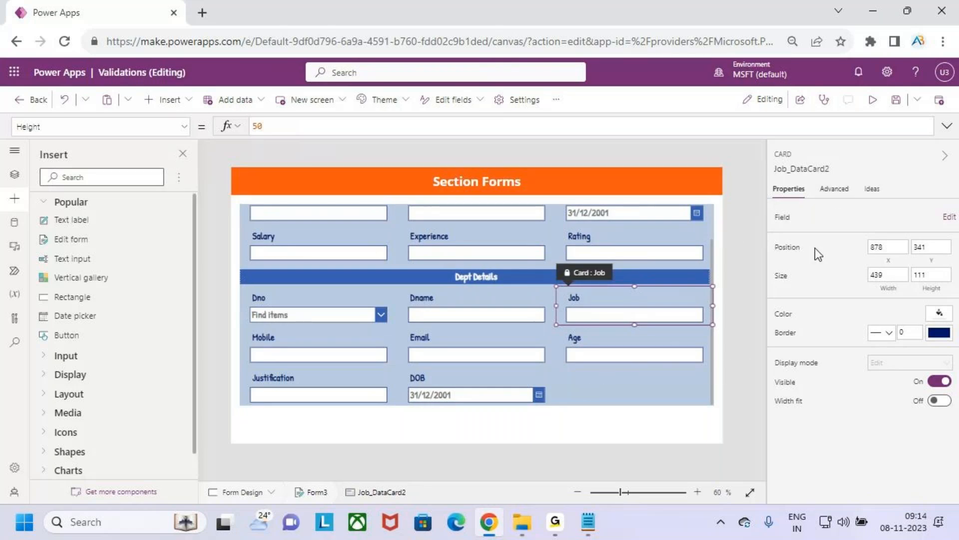
Step: Add another custom card to the Employees form for a third section
{"action": "left_click", "coordinate": [715, 362]}
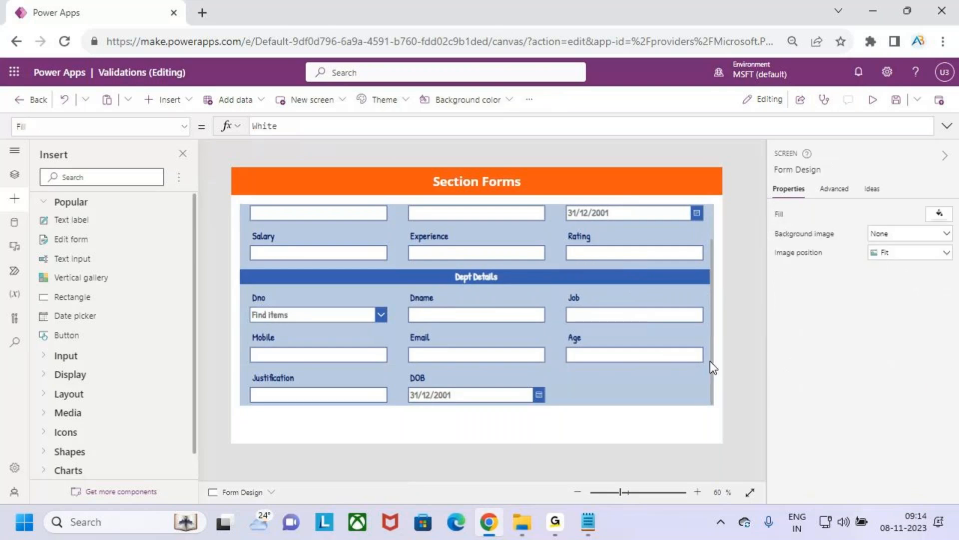
{"action": "left_click", "coordinate": [709, 361]}
{"action": "left_click", "coordinate": [939, 237]}
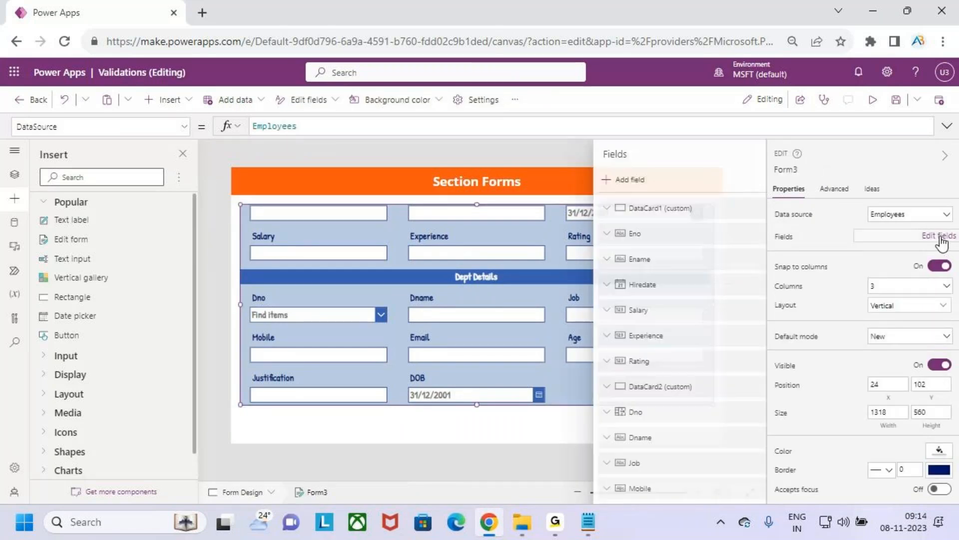
{"action": "left_click", "coordinate": [755, 180]}
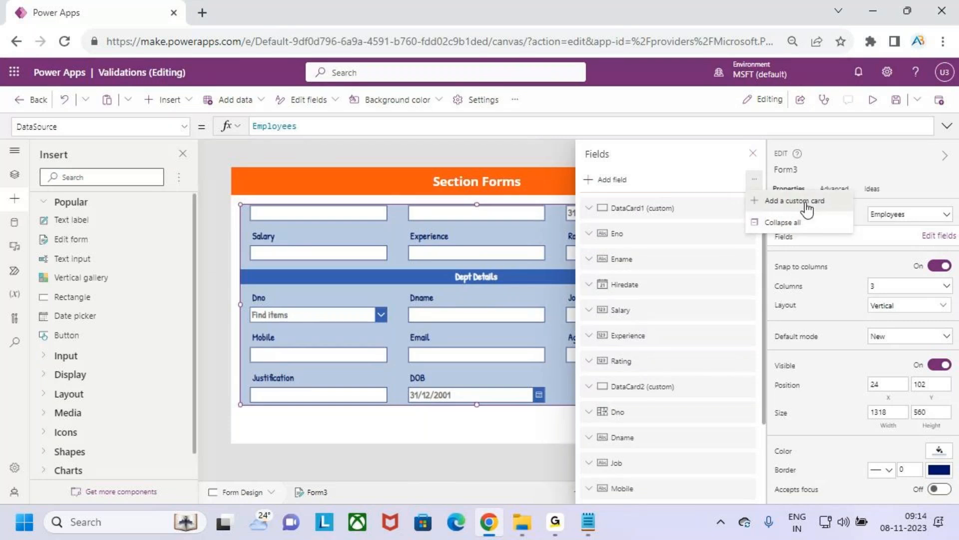
{"action": "left_click", "coordinate": [805, 203]}
{"action": "left_click", "coordinate": [753, 153]}
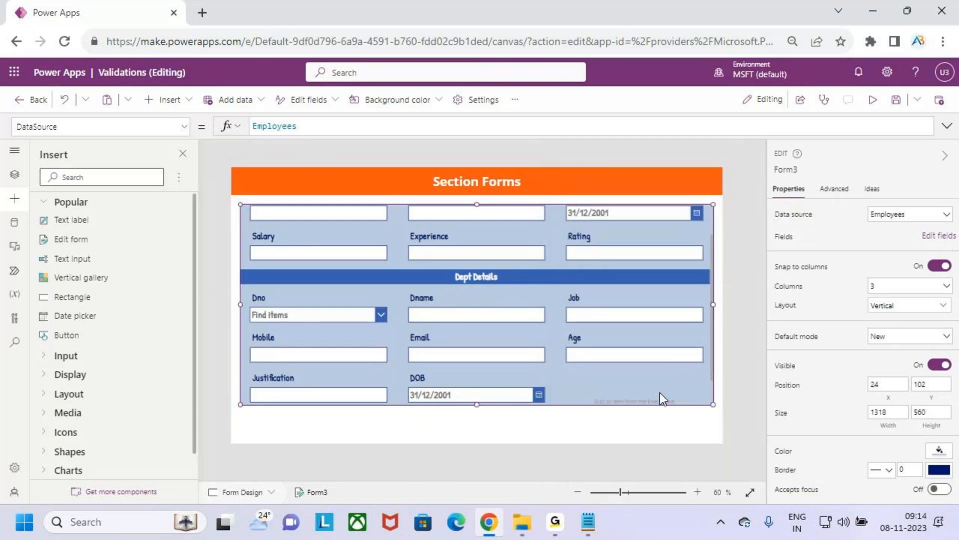
Step: Place the new custom card directly below the Dno row, stretched across the full form width and about 103 high
{"action": "left_click", "coordinate": [652, 387]}
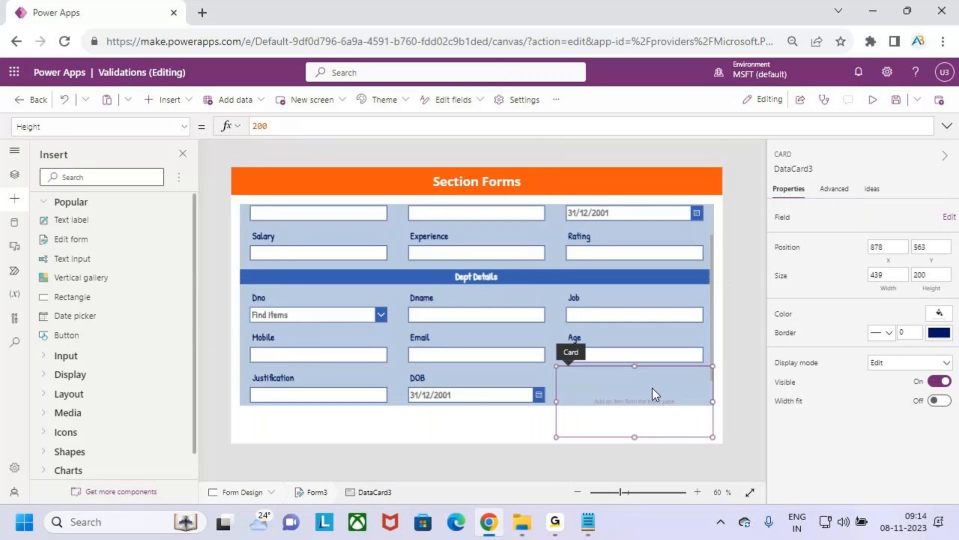
{"action": "left_click_drag", "start_coordinate": [561, 367], "coordinate": [256, 332]}
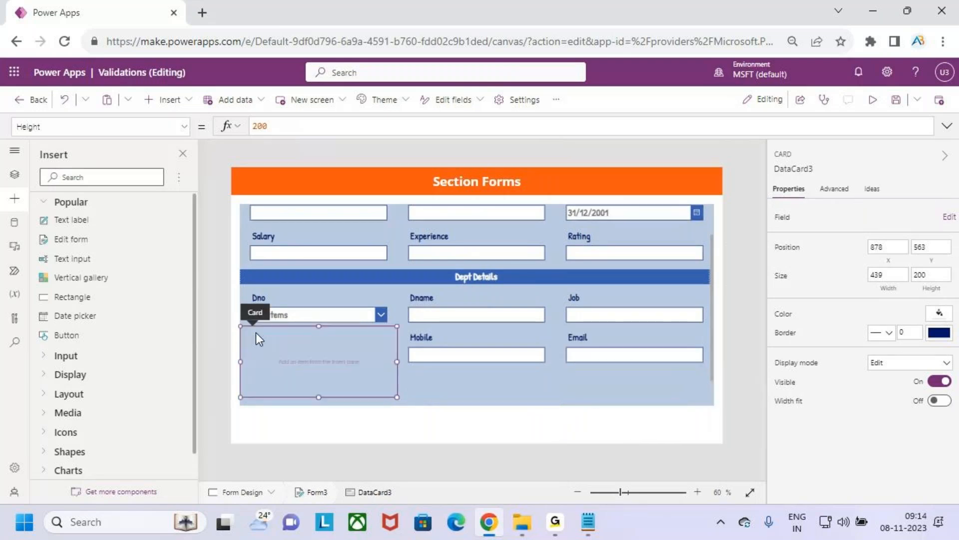
{"action": "left_click_drag", "start_coordinate": [401, 362], "coordinate": [482, 355]}
{"action": "left_click_drag", "start_coordinate": [555, 361], "coordinate": [673, 362]}
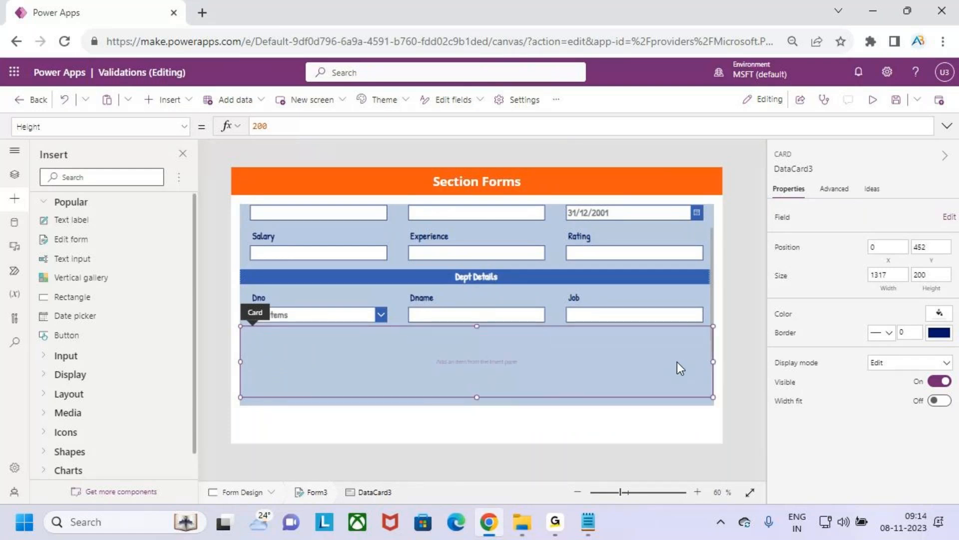
{"action": "left_click_drag", "start_coordinate": [477, 397], "coordinate": [476, 362]}
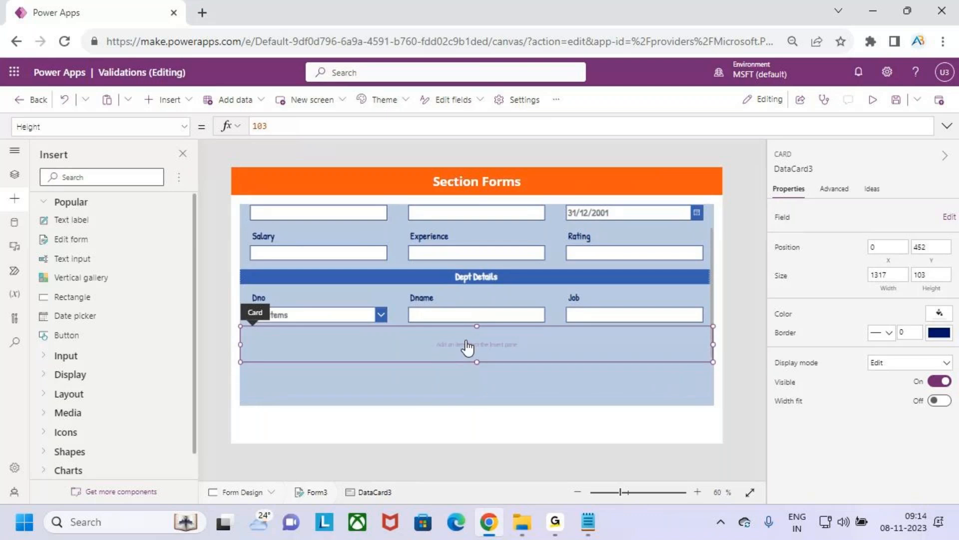
Step: Copy the Dept Details title label into the empty custom card below the Dno row
{"action": "left_click", "coordinate": [461, 275]}
{"action": "left_click", "coordinate": [460, 275]}
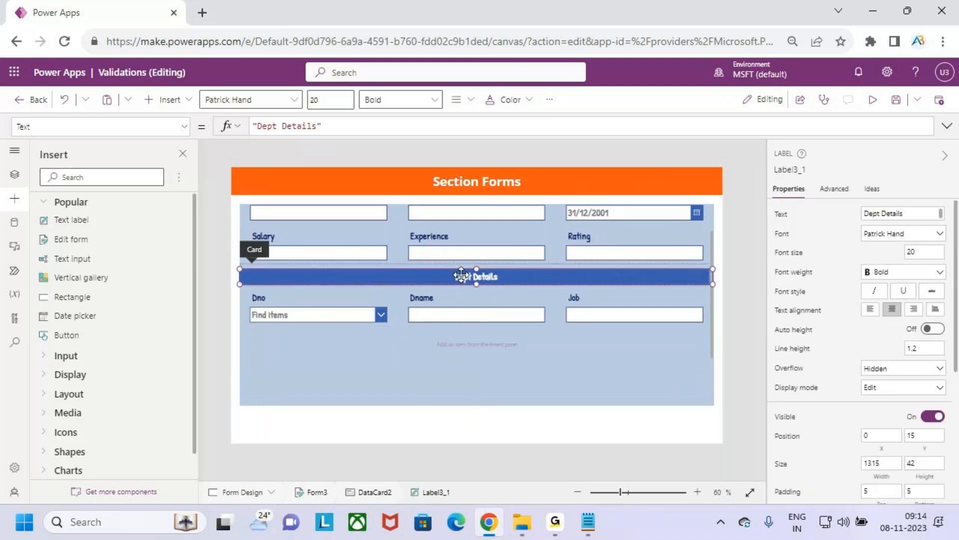
{"action": "left_click", "coordinate": [445, 335]}
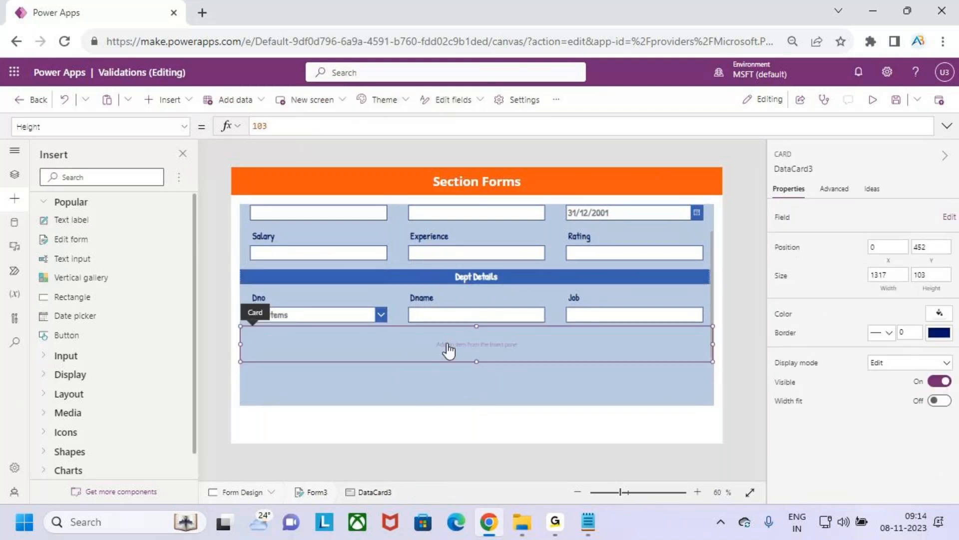
{"action": "key", "text": "ctrl+v"}
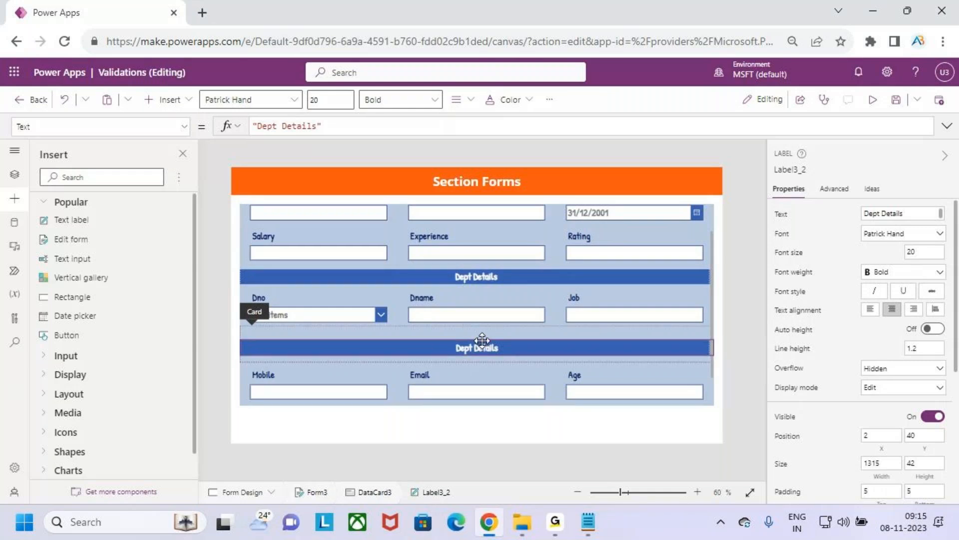
Step: Move the copied title label to X 0, Y 15 in the third custom card and shorten the card to end at the label
{"action": "left_click_drag", "start_coordinate": [482, 339], "coordinate": [481, 334]}
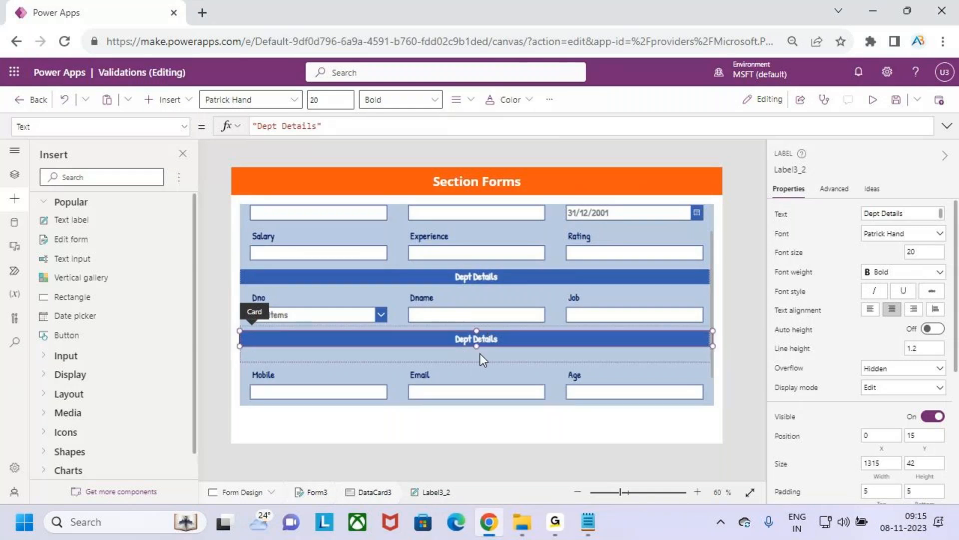
{"action": "left_click", "coordinate": [481, 353]}
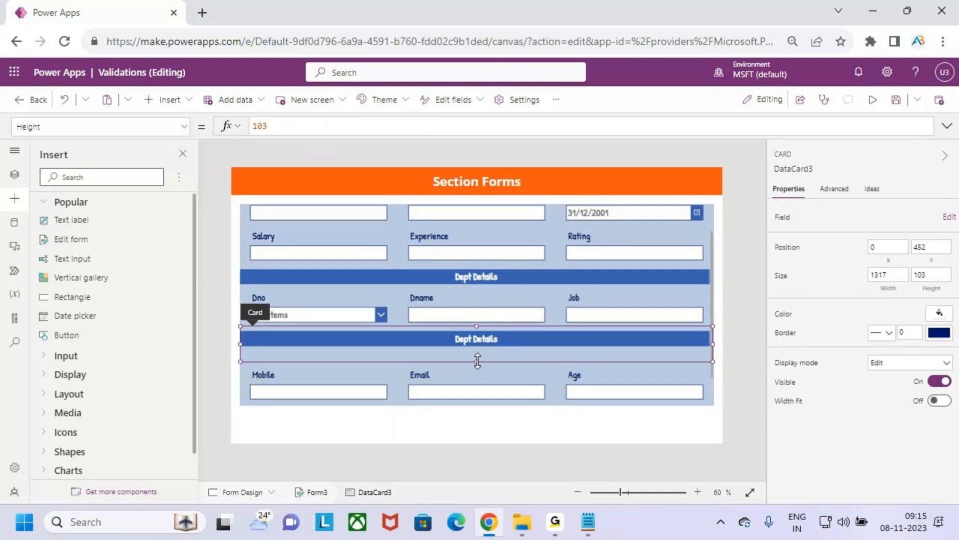
{"action": "left_click_drag", "start_coordinate": [478, 358], "coordinate": [484, 346]}
Step: Change the text of the title label above the Mobile row to "Emp Info"
{"action": "left_click", "coordinate": [486, 337]}
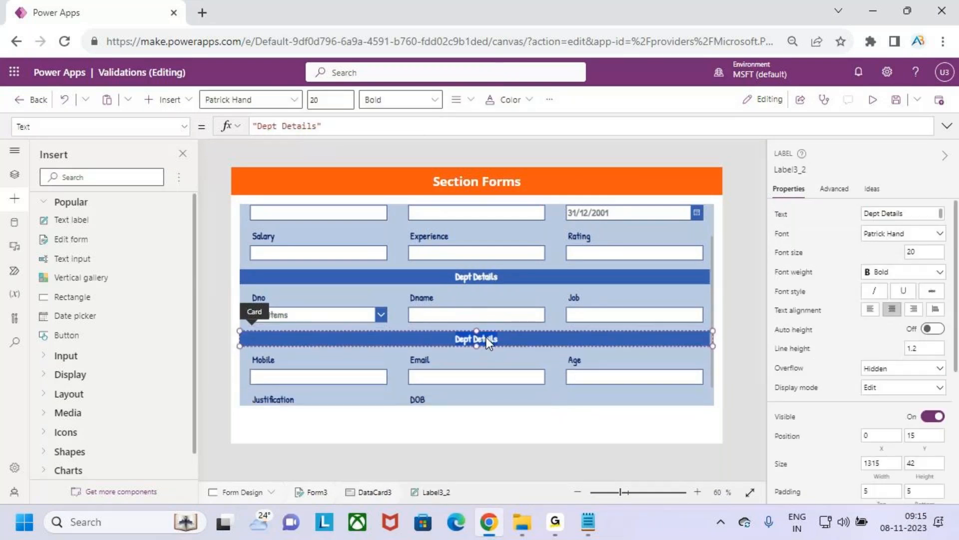
{"action": "left_click", "coordinate": [332, 128]}
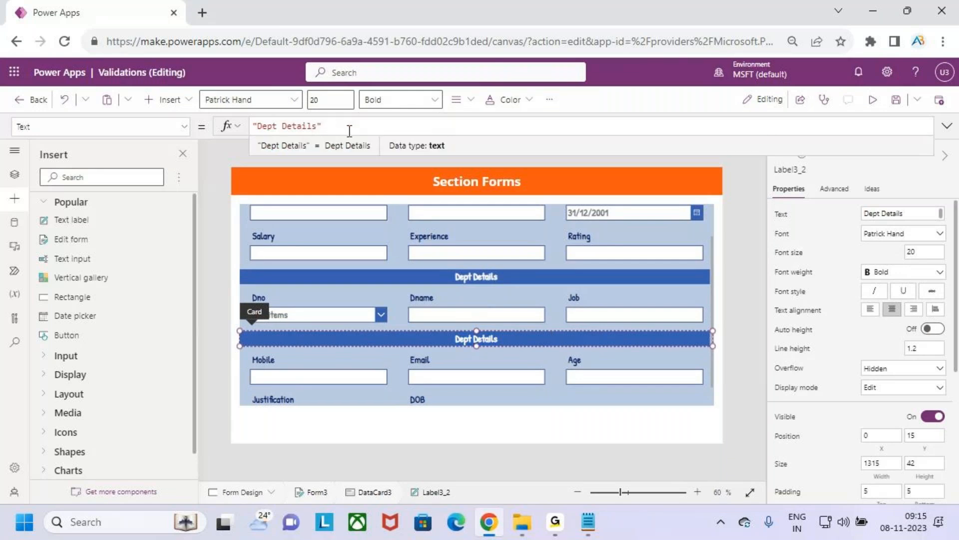
{"action": "left_click_drag", "start_coordinate": [317, 126], "coordinate": [259, 128]}
{"action": "type", "text": "E"}
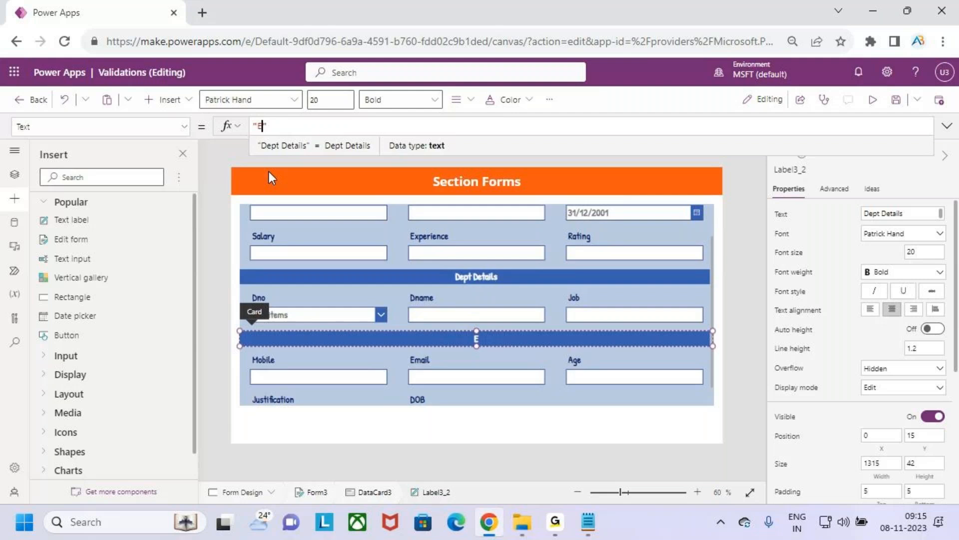
{"action": "type", "text": "mp I"}
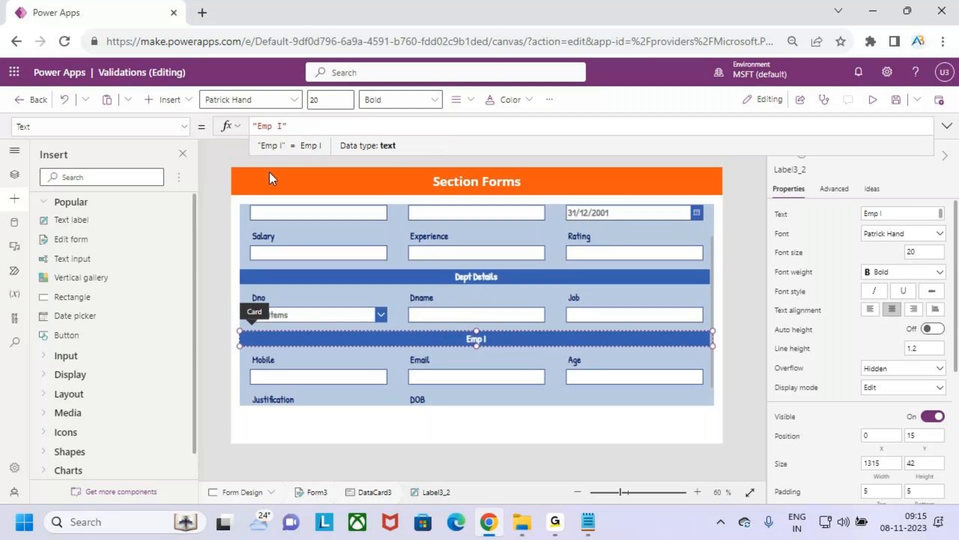
{"action": "type", "text": "nfo"}
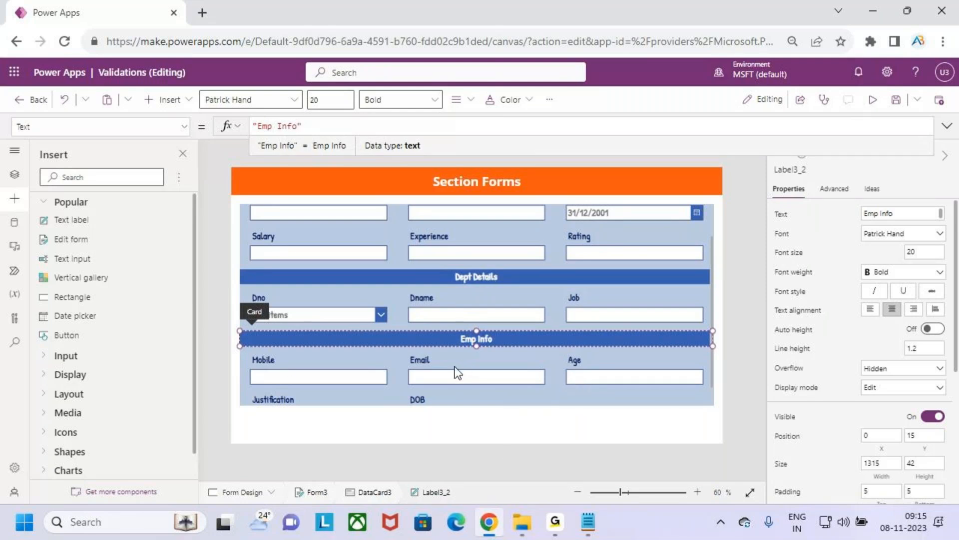
Step: Remove the Justification field from the Employees form and close the field list
{"action": "left_click", "coordinate": [302, 401]}
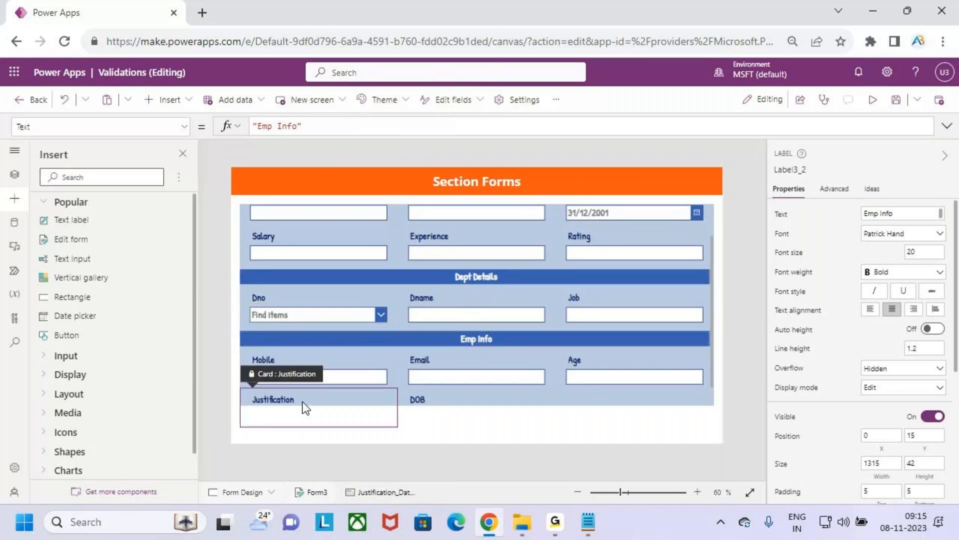
{"action": "left_click", "coordinate": [721, 388]}
{"action": "left_click", "coordinate": [939, 235]}
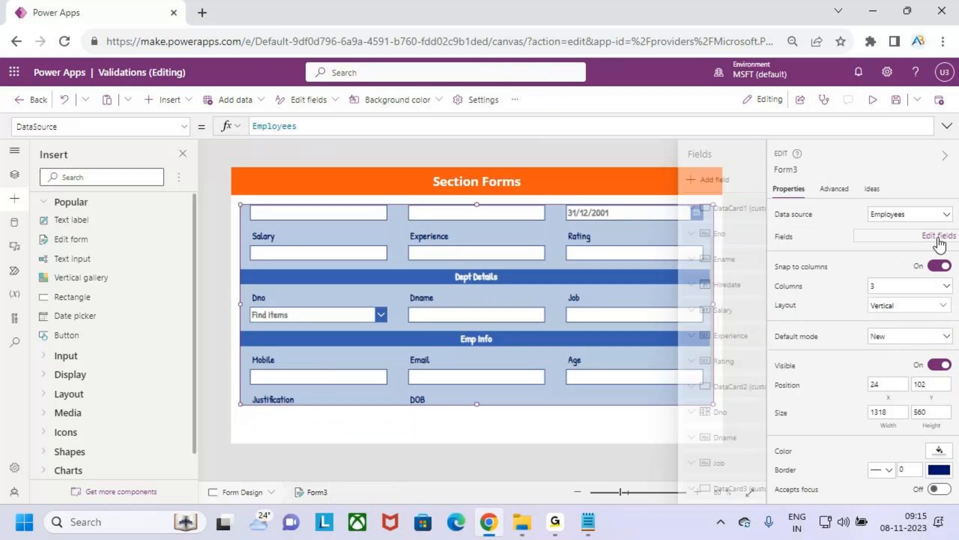
{"action": "scroll", "coordinate": [678, 450], "scroll_direction": "down", "scroll_amount": 3}
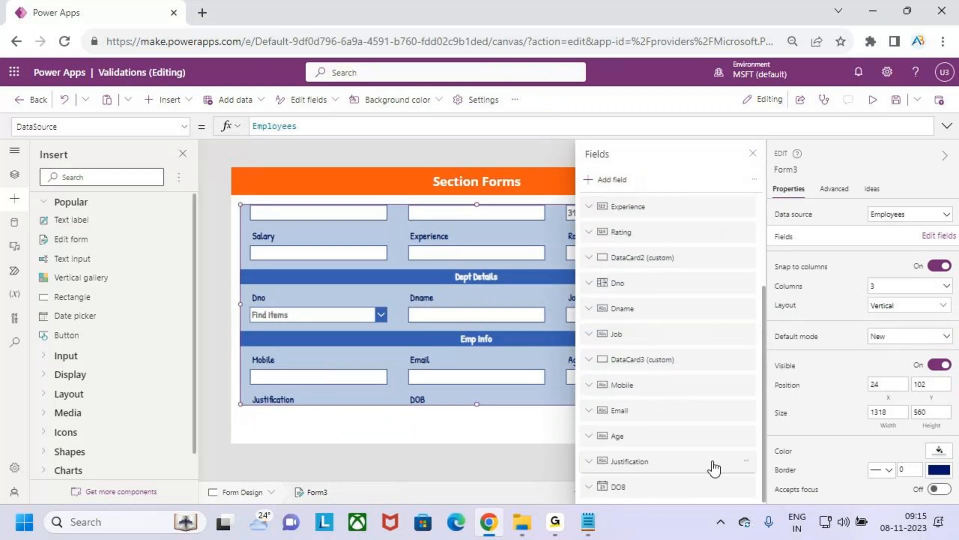
{"action": "left_click", "coordinate": [746, 460]}
{"action": "left_click", "coordinate": [797, 442]}
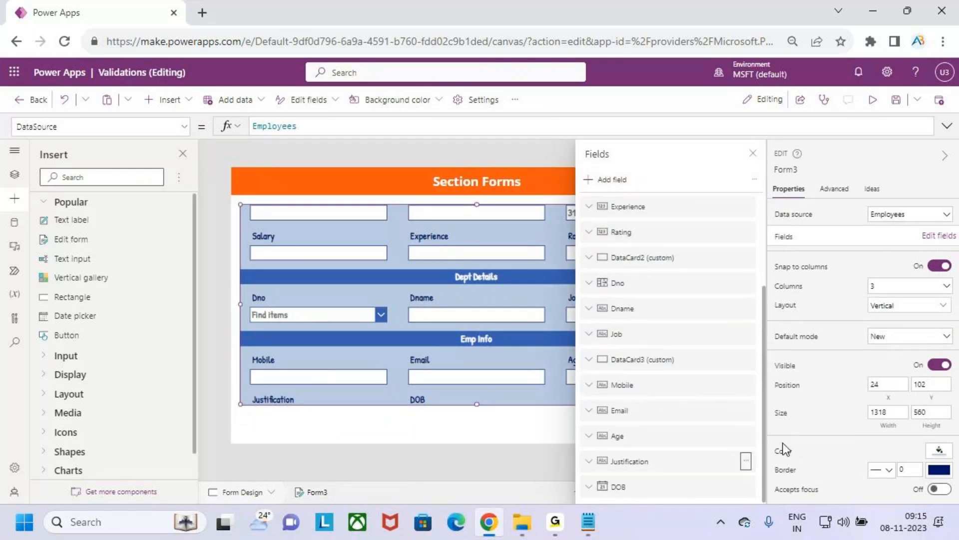
{"action": "left_click", "coordinate": [753, 155]}
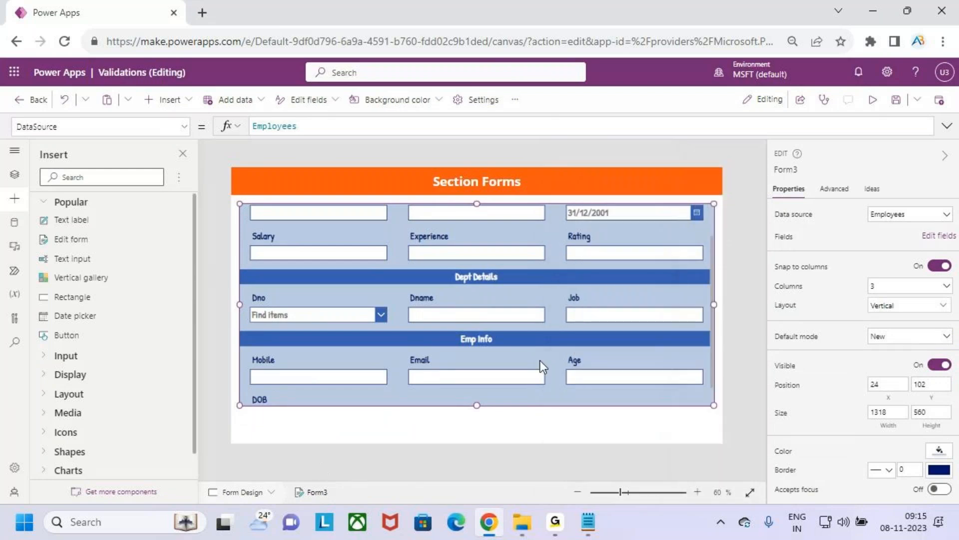
Step: Save the Validations app
{"action": "scroll", "coordinate": [537, 353], "scroll_direction": "up", "scroll_amount": 2}
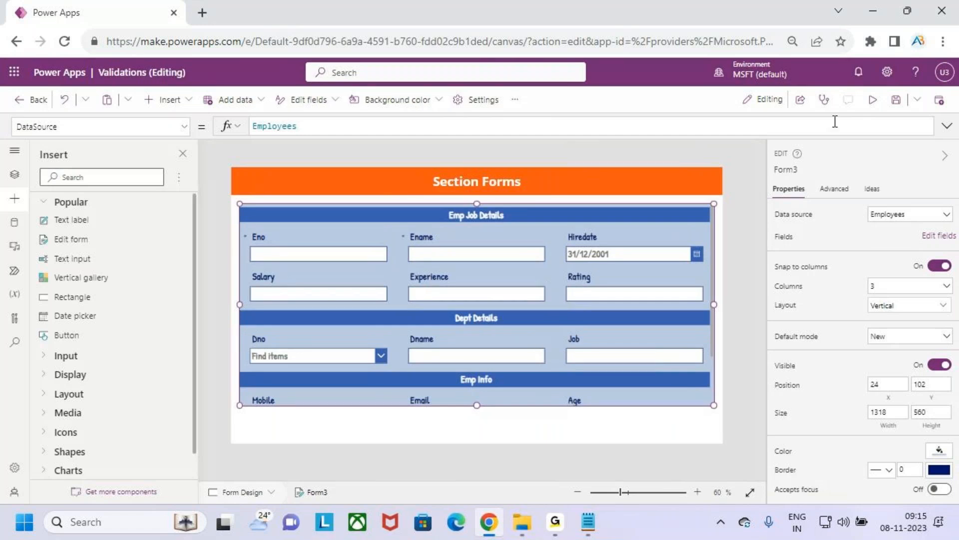
{"action": "left_click", "coordinate": [896, 100]}
{"action": "scroll", "coordinate": [589, 280], "scroll_direction": "down", "scroll_amount": 1}
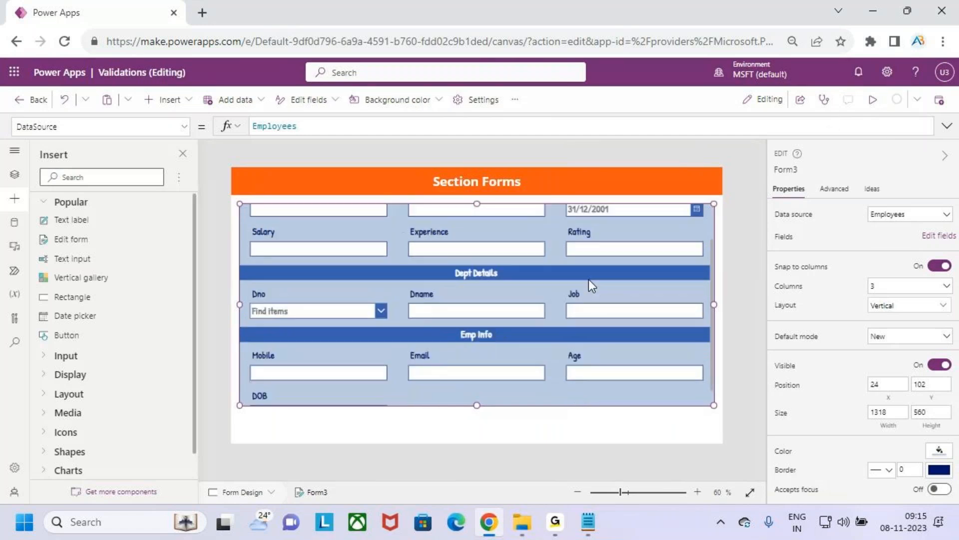
{"action": "scroll", "coordinate": [589, 280], "scroll_direction": "up", "scroll_amount": 1}
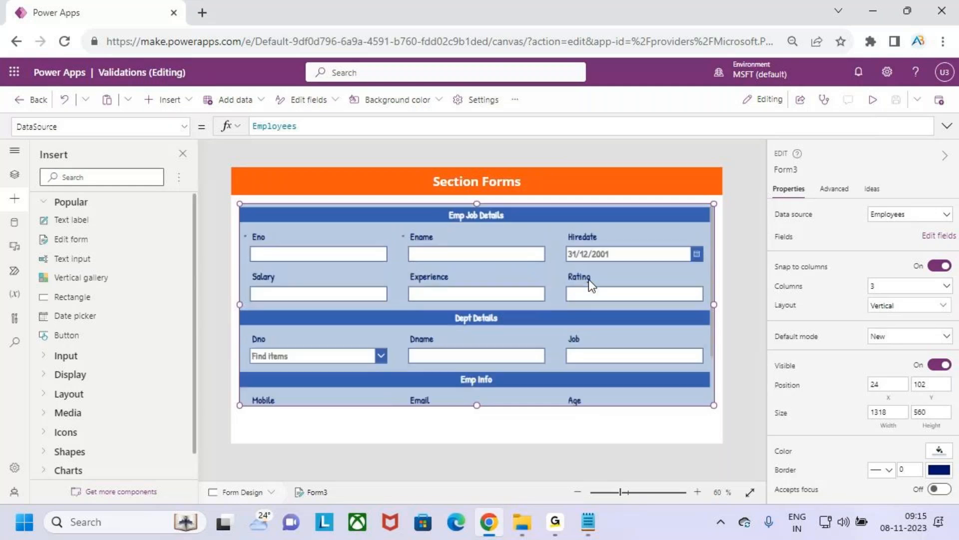
Step: Preview the app and check off the Emp Job Details title with its Eno, Ename, Hiredate, Salary, Experience and Rating fields
{"action": "left_click", "coordinate": [872, 100]}
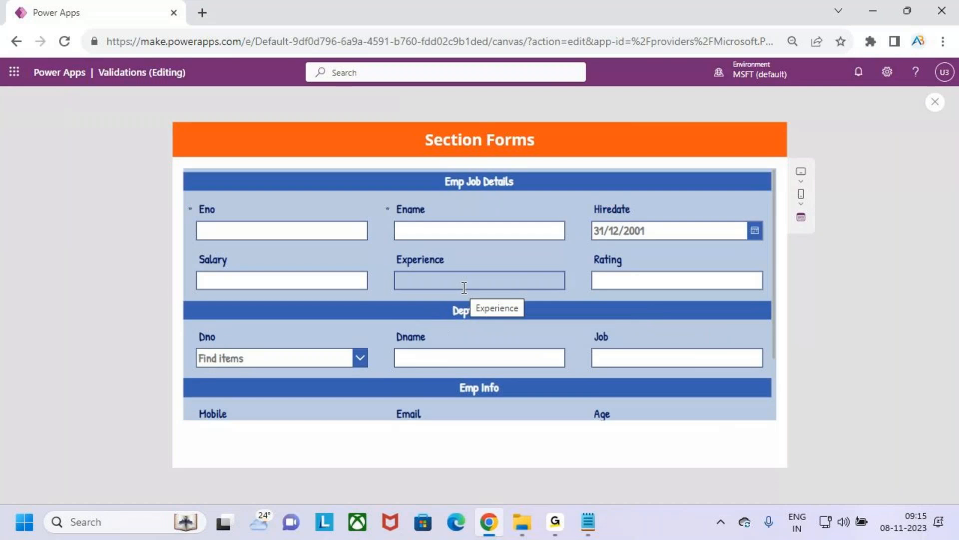
{"action": "key", "text": "ctrl+2"}
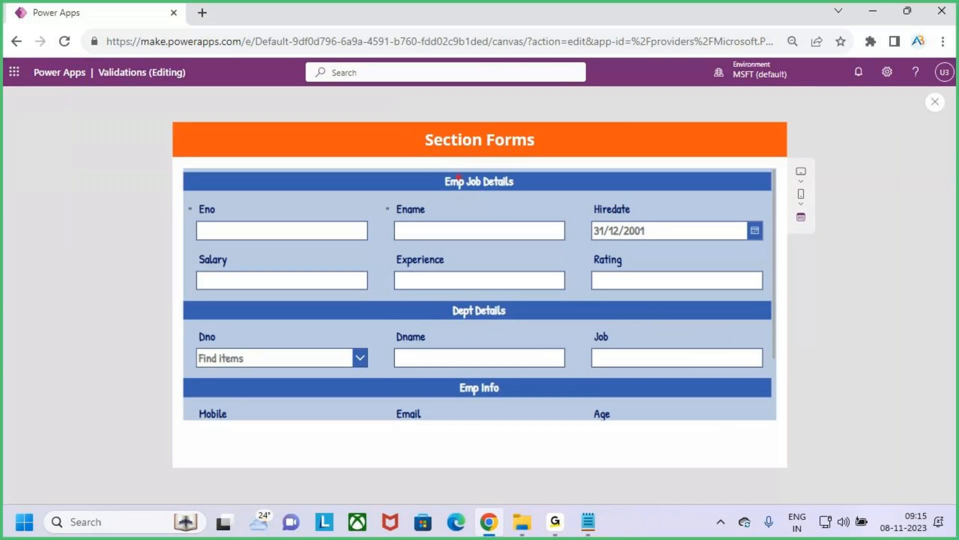
{"action": "mouse_move", "coordinate": [429, 170]}
{"action": "left_mouse_down"}
{"action": "mouse_move", "coordinate": [485, 195]}
{"action": "mouse_move", "coordinate": [522, 195]}
{"action": "left_mouse_up"}
{"action": "mouse_move", "coordinate": [182, 219]}
{"action": "left_mouse_down"}
{"action": "mouse_move", "coordinate": [203, 214]}
{"action": "mouse_move", "coordinate": [218, 189]}
{"action": "left_mouse_up"}
{"action": "left_click_drag", "start_coordinate": [381, 221], "coordinate": [406, 205]}
{"action": "left_click_drag", "start_coordinate": [558, 215], "coordinate": [606, 193]}
{"action": "left_click_drag", "start_coordinate": [191, 288], "coordinate": [214, 275]}
{"action": "left_click_drag", "start_coordinate": [373, 275], "coordinate": [412, 255]}
{"action": "left_click_drag", "start_coordinate": [584, 271], "coordinate": [612, 242]}
{"action": "key", "text": "Escape"}
Step: Check off the Dept Details title with its Dno, Dname and Job fields in the preview
{"action": "key", "text": "ctrl+2"}
{"action": "left_click_drag", "start_coordinate": [438, 304], "coordinate": [523, 318]}
{"action": "left_click_drag", "start_coordinate": [189, 359], "coordinate": [221, 342]}
{"action": "left_click_drag", "start_coordinate": [392, 351], "coordinate": [415, 319]}
{"action": "left_click_drag", "start_coordinate": [581, 352], "coordinate": [617, 315]}
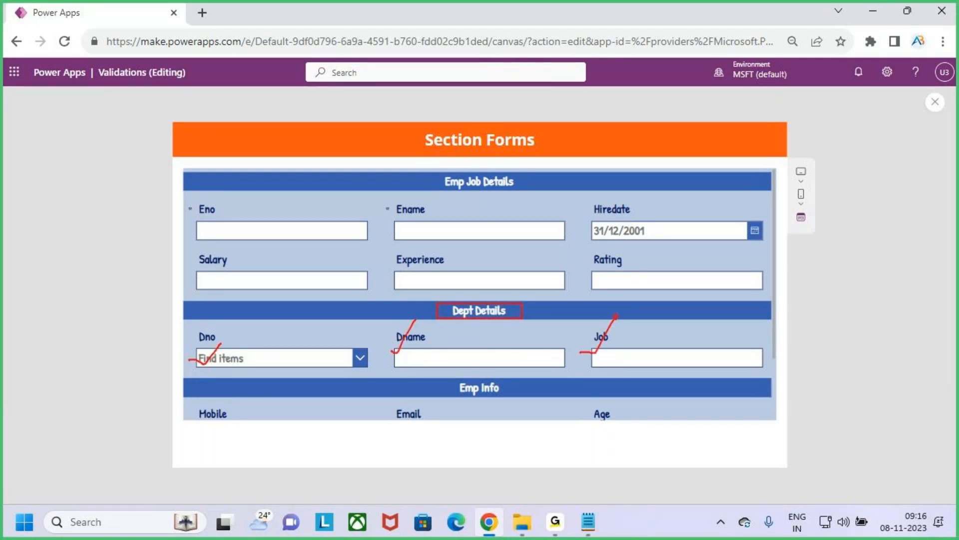
{"action": "key", "text": "Escape"}
Step: Check off the Emp Info title with its Mobile, Email, Age and DOB fields, and return from the preview to editing
{"action": "scroll", "coordinate": [616, 317], "scroll_direction": "down", "scroll_amount": 2}
{"action": "key", "text": "ctrl+2"}
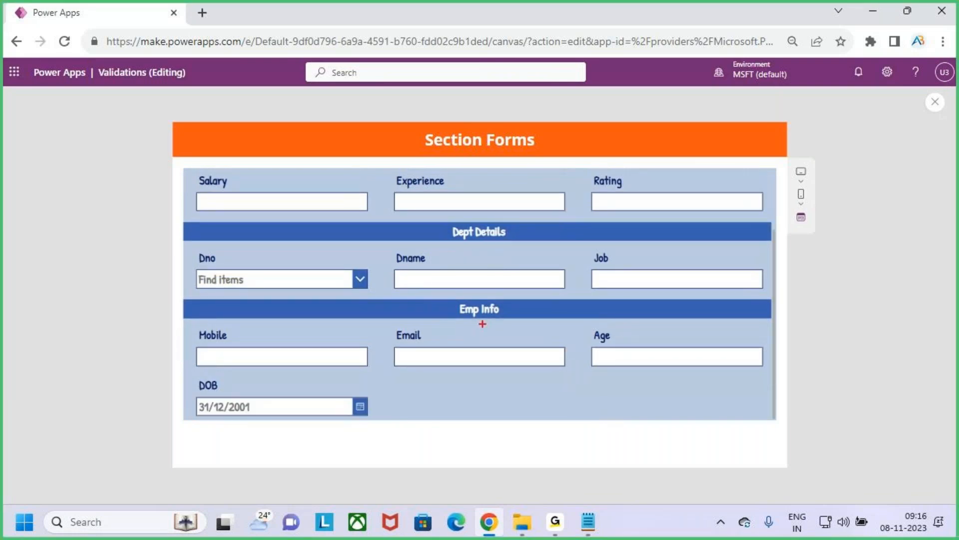
{"action": "left_click_drag", "start_coordinate": [445, 294], "coordinate": [520, 326]}
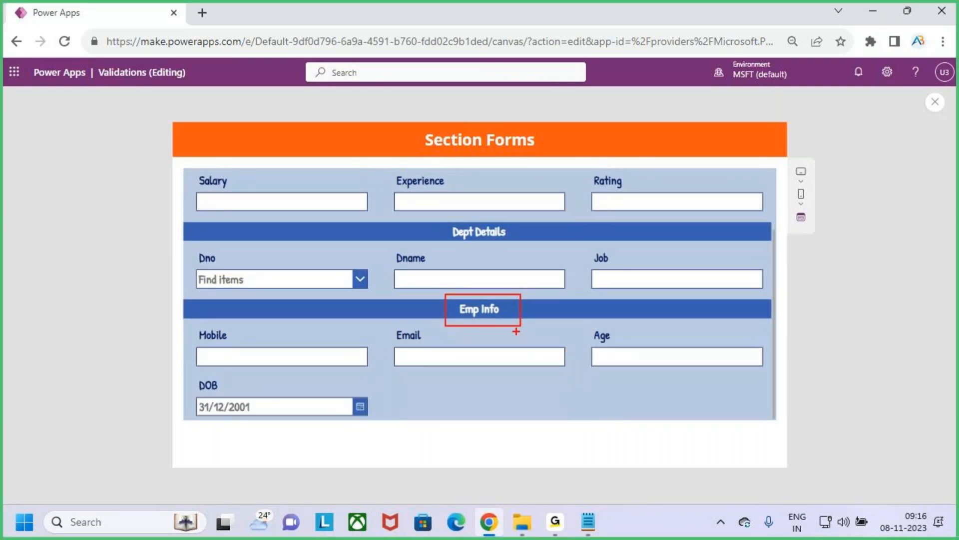
{"action": "left_click_drag", "start_coordinate": [205, 357], "coordinate": [226, 345]}
{"action": "left_click_drag", "start_coordinate": [381, 357], "coordinate": [422, 318]}
{"action": "left_click_drag", "start_coordinate": [600, 346], "coordinate": [641, 314]}
{"action": "left_click_drag", "start_coordinate": [179, 407], "coordinate": [220, 390]}
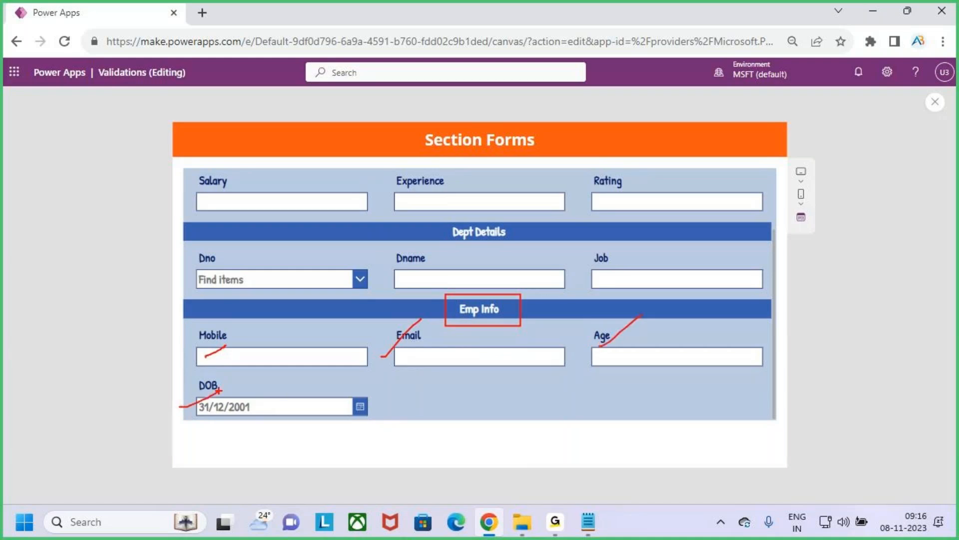
{"action": "key", "text": "Escape"}
{"action": "scroll", "coordinate": [593, 323], "scroll_direction": "up", "scroll_amount": 2}
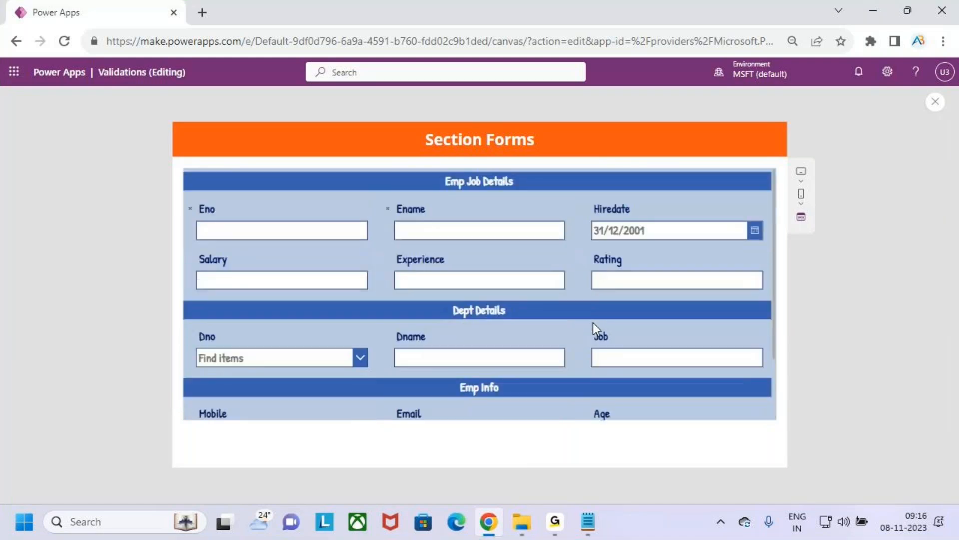
{"action": "key", "text": "Escape"}
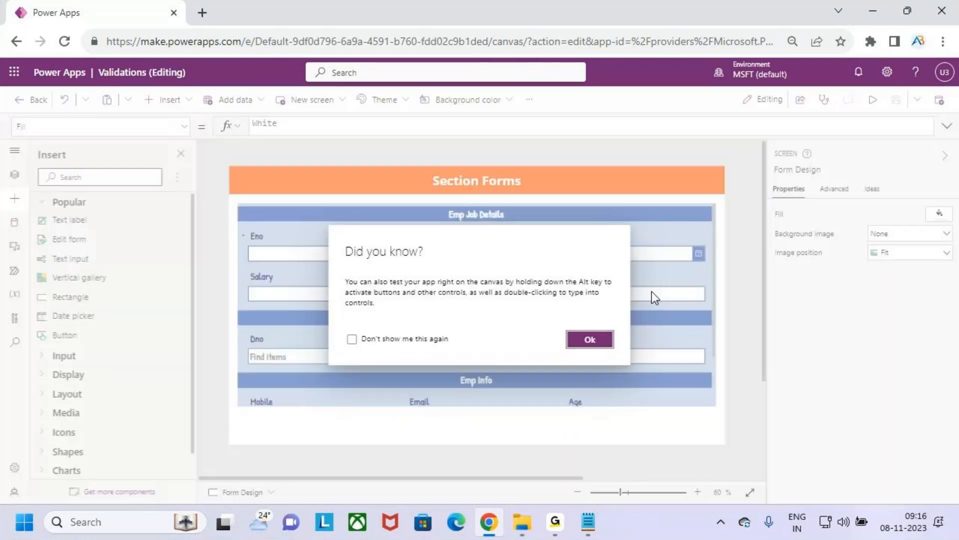
{"action": "left_click", "coordinate": [598, 339]}
Step: Move the Emp Job Details label to X 0, Y 0 in its card and reduce the card's height to 44
{"action": "left_click", "coordinate": [602, 221]}
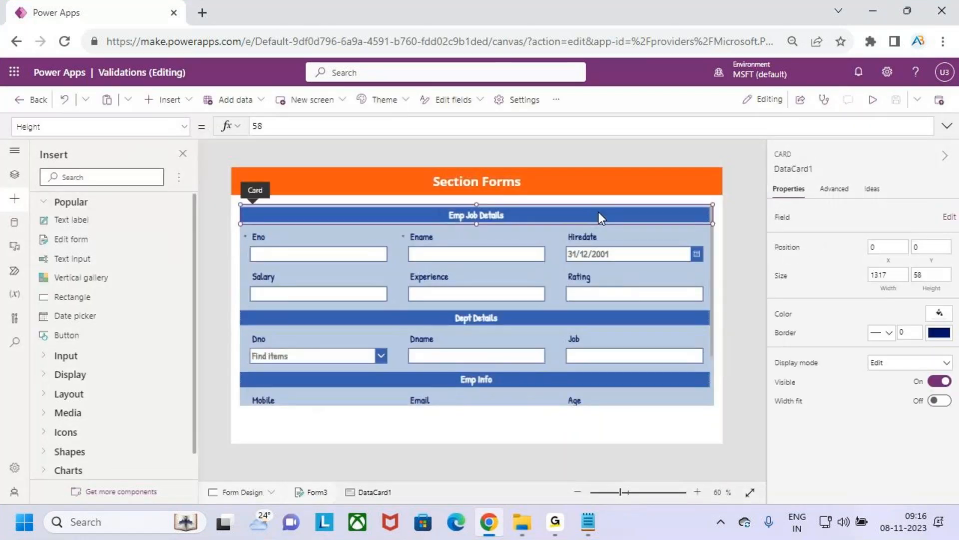
{"action": "left_click", "coordinate": [499, 213]}
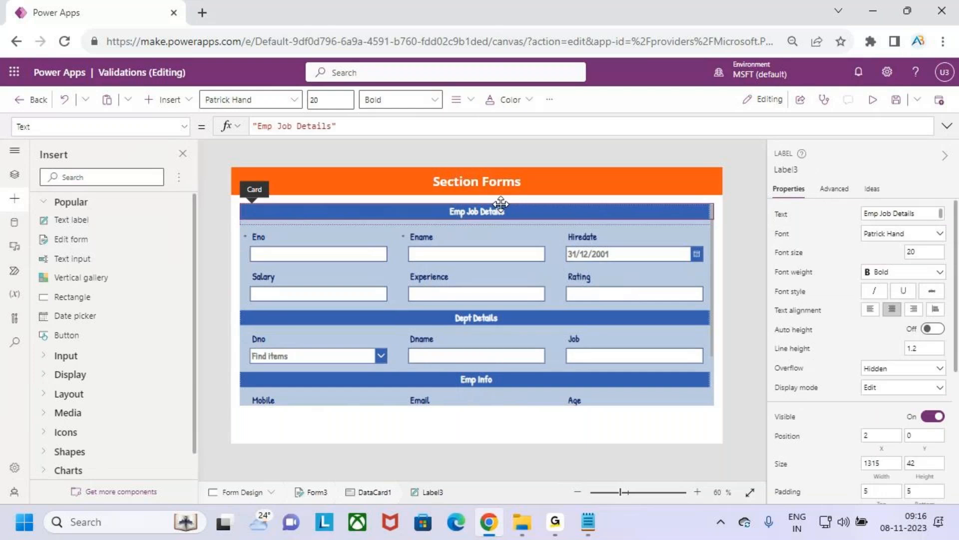
{"action": "left_click", "coordinate": [483, 223]}
{"action": "left_click", "coordinate": [484, 218]}
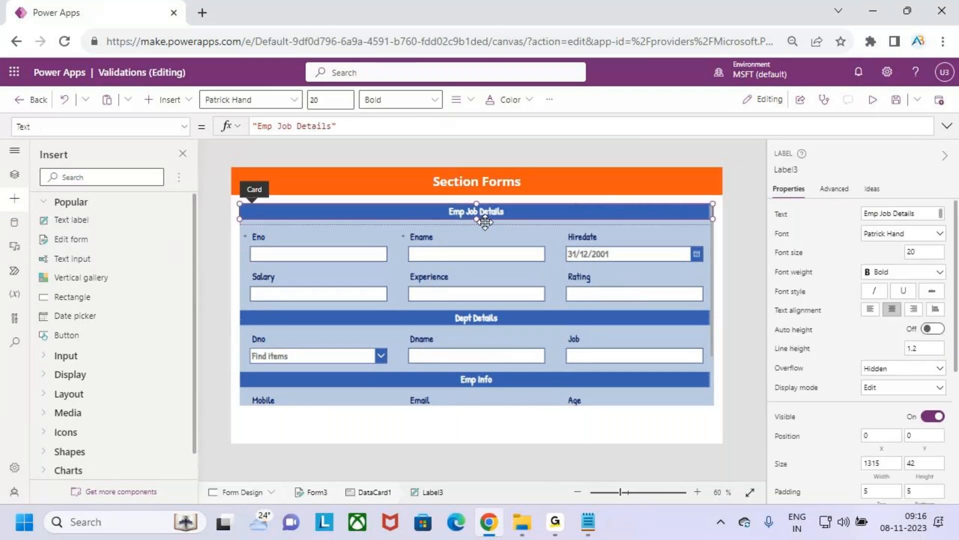
{"action": "left_click", "coordinate": [496, 221]}
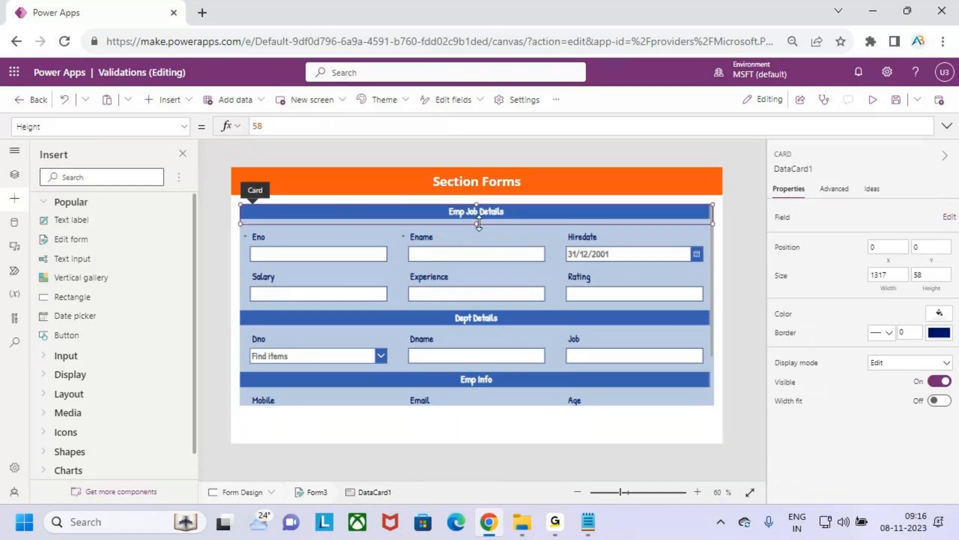
{"action": "left_click_drag", "start_coordinate": [481, 220], "coordinate": [481, 215]}
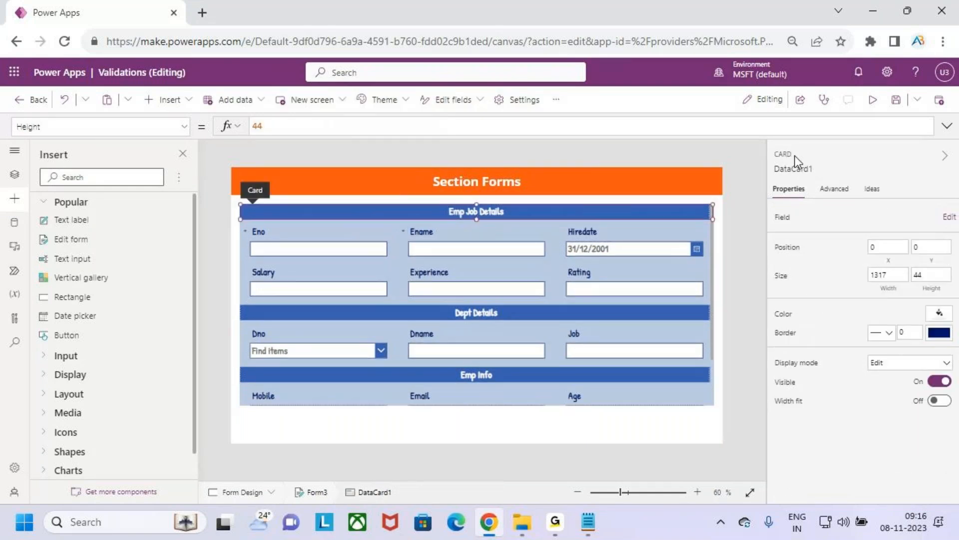
Step: Preview the app again, outline the Emp Job Details, Dept Details and Emp Info sections, and return to editing
{"action": "left_click", "coordinate": [873, 99]}
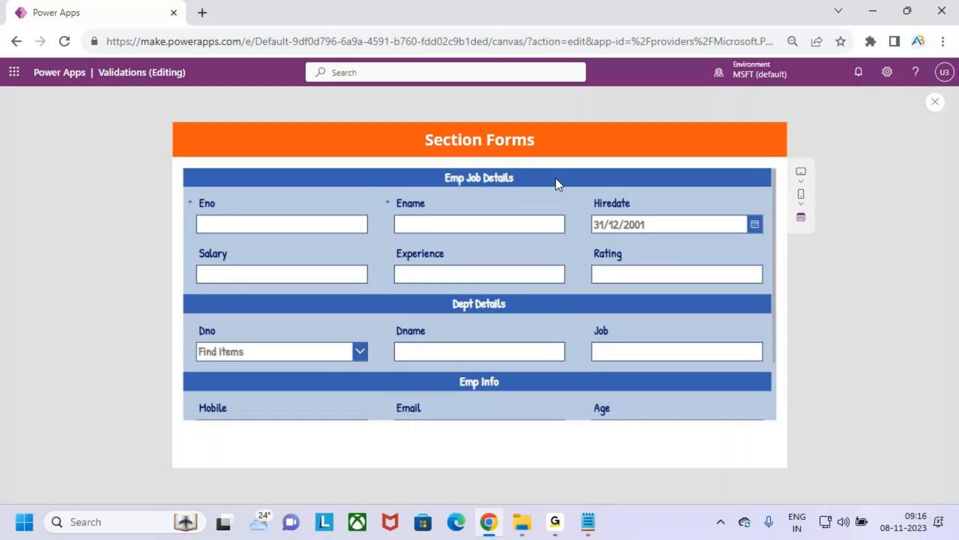
{"action": "key", "text": "ctrl+2"}
{"action": "mouse_move", "coordinate": [184, 177]}
{"action": "left_mouse_down"}
{"action": "mouse_move", "coordinate": [240, 217]}
{"action": "mouse_move", "coordinate": [770, 286]}
{"action": "left_mouse_up"}
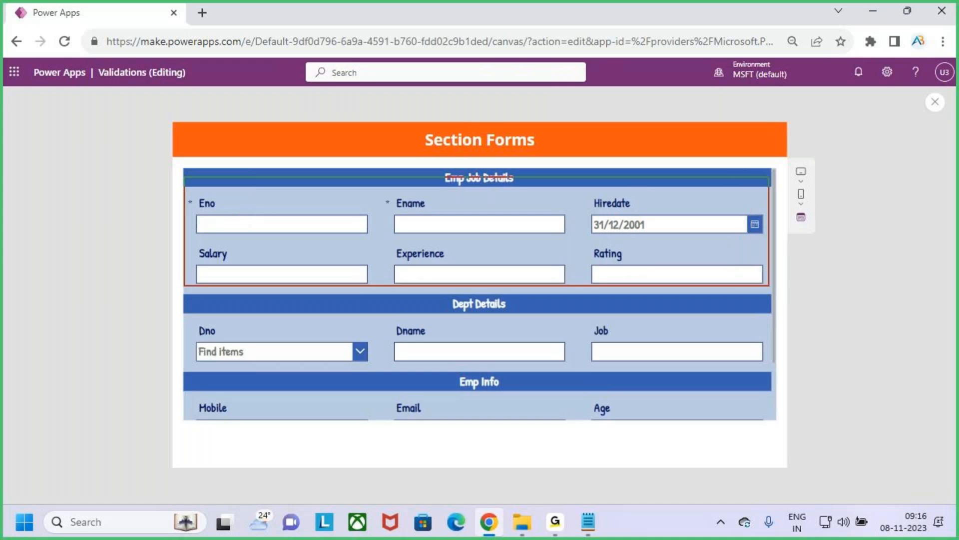
{"action": "mouse_move", "coordinate": [194, 310]}
{"action": "left_mouse_down"}
{"action": "mouse_move", "coordinate": [621, 372]}
{"action": "mouse_move", "coordinate": [727, 373]}
{"action": "left_mouse_up"}
{"action": "key", "text": "Escape"}
{"action": "scroll", "coordinate": [520, 341], "scroll_direction": "down", "scroll_amount": 2}
{"action": "key", "text": "ctrl+2"}
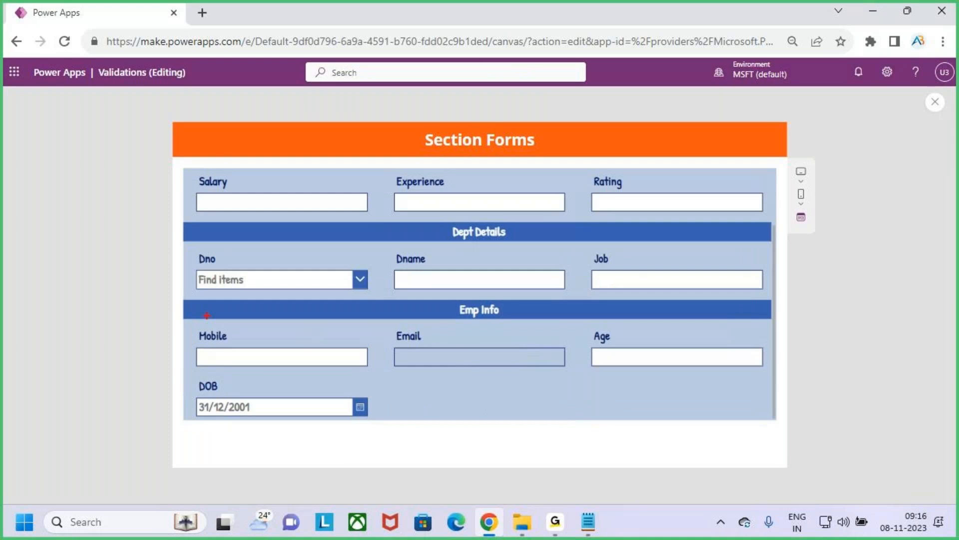
{"action": "left_click_drag", "start_coordinate": [182, 307], "coordinate": [779, 415]}
{"action": "key", "text": "Escape"}
{"action": "scroll", "coordinate": [680, 353], "scroll_direction": "up", "scroll_amount": 2}
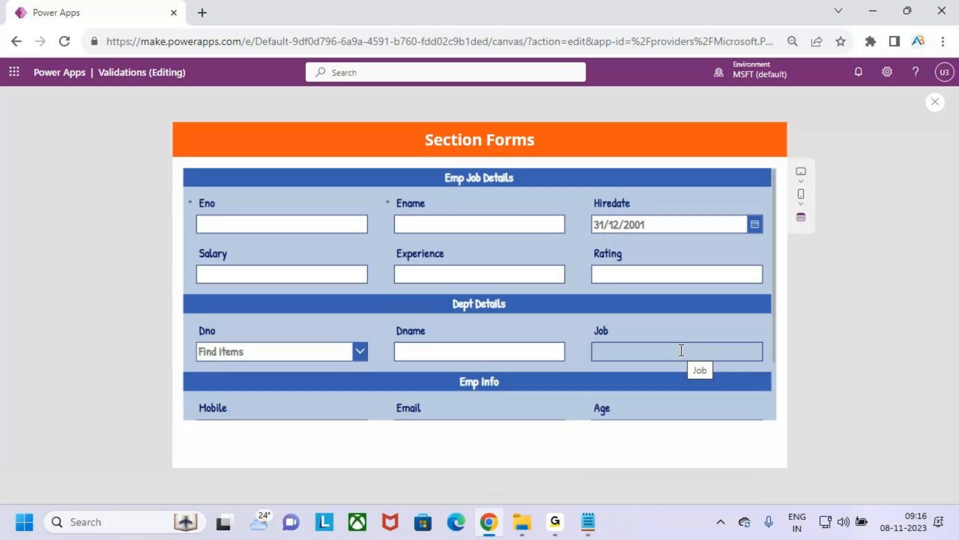
{"action": "left_click", "coordinate": [935, 106]}
{"action": "left_click", "coordinate": [598, 339]}
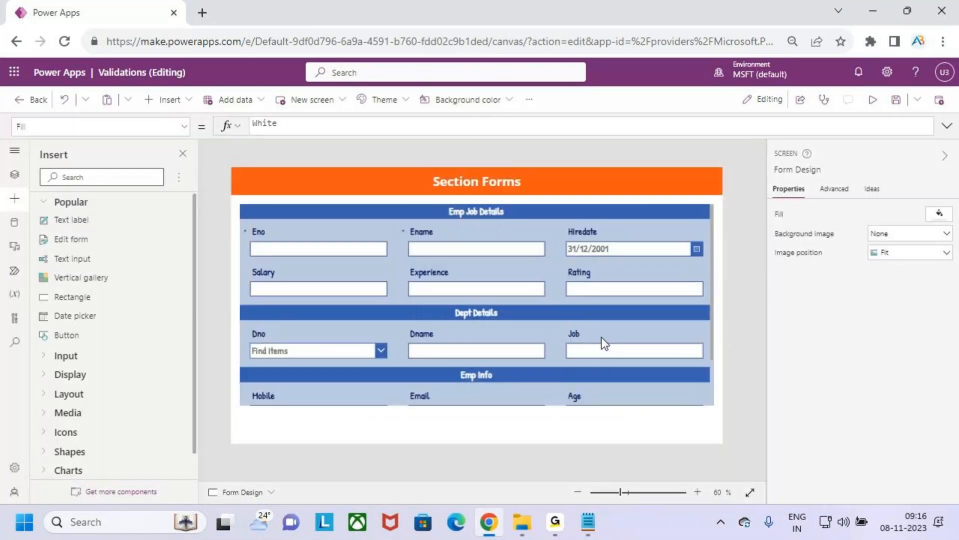
Step: Open the Employees form's field list and its options for adding a custom card
{"action": "left_click", "coordinate": [710, 328]}
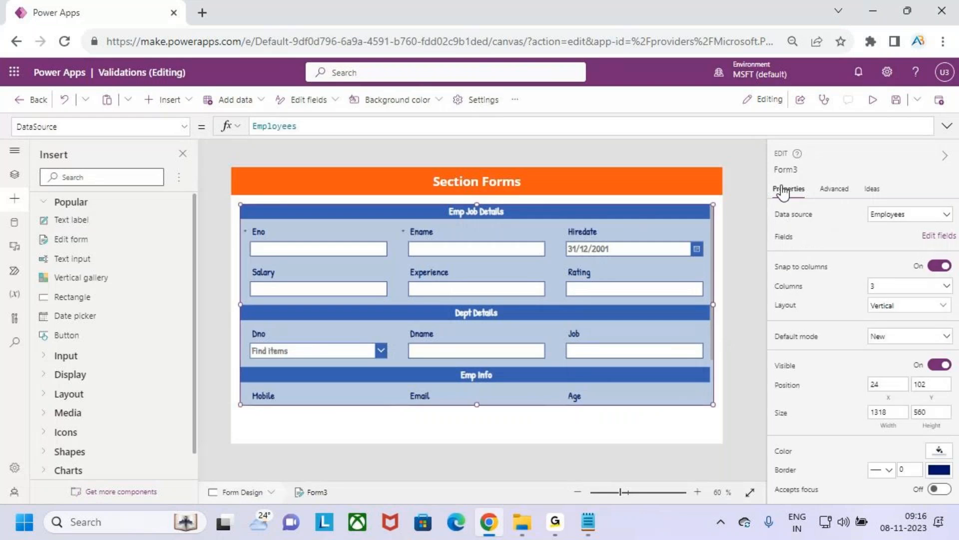
{"action": "left_click", "coordinate": [934, 244]}
{"action": "left_click", "coordinate": [754, 179]}
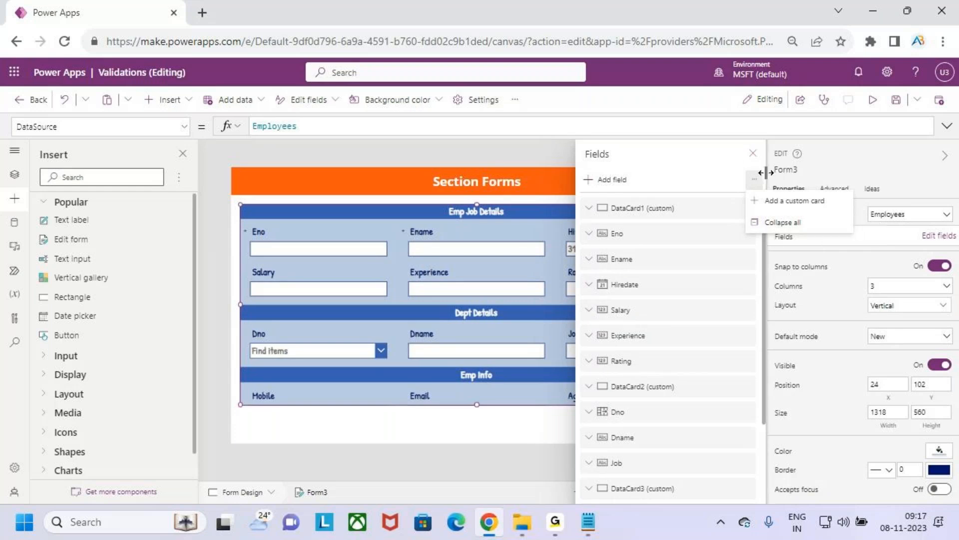
Step: Close the Employees form's field list and look over its sections down to the DOB field
{"action": "left_click", "coordinate": [753, 152]}
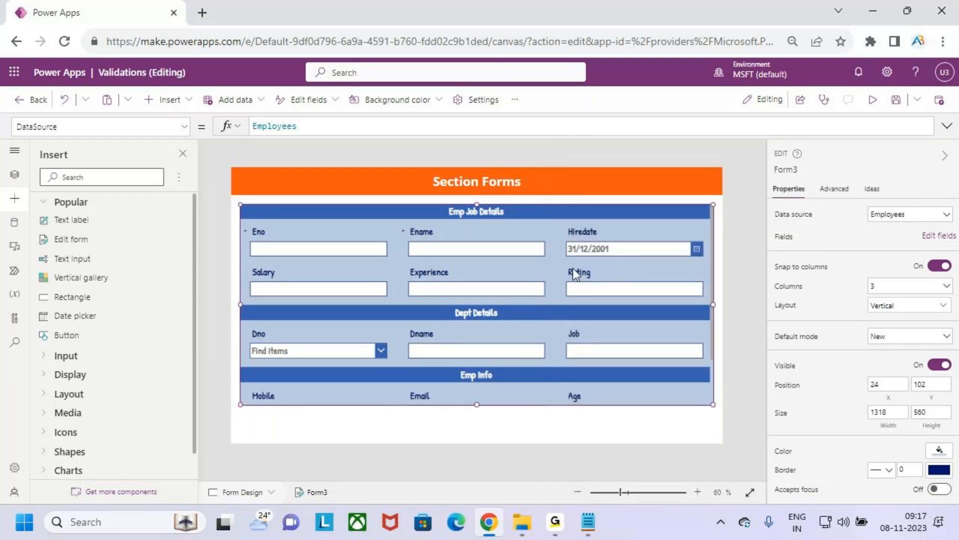
{"action": "scroll", "coordinate": [466, 298], "scroll_direction": "down", "scroll_amount": 2}
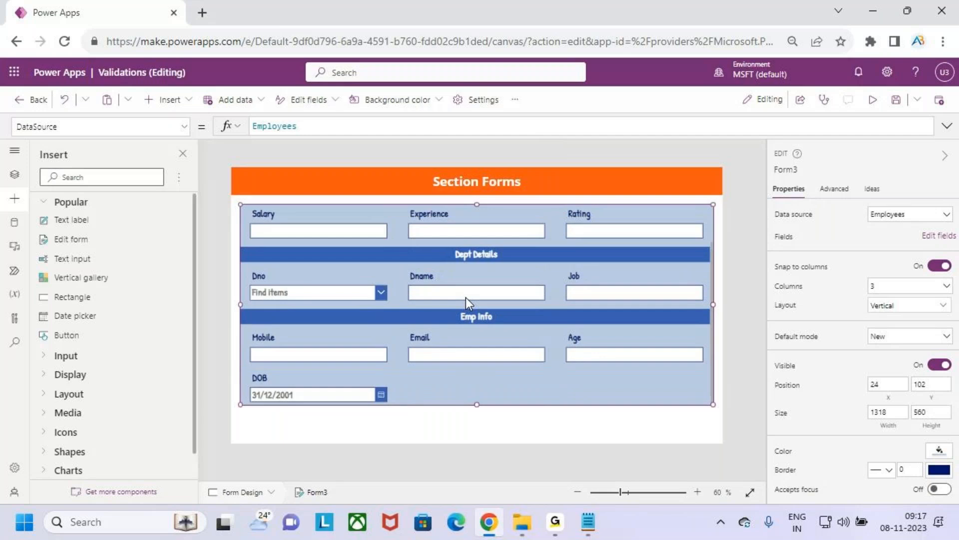
{"action": "scroll", "coordinate": [465, 298], "scroll_direction": "up", "scroll_amount": 2}
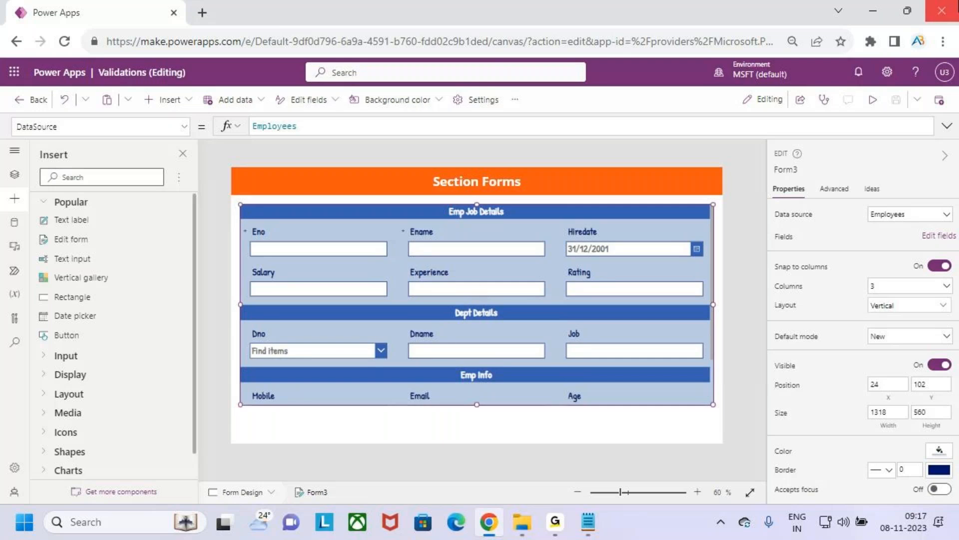
Step: Switch to the Form Design notes, highlight the 2.Tabbed Form item, close File Explorer and return to Power Apps
{"action": "left_click", "coordinate": [873, 10]}
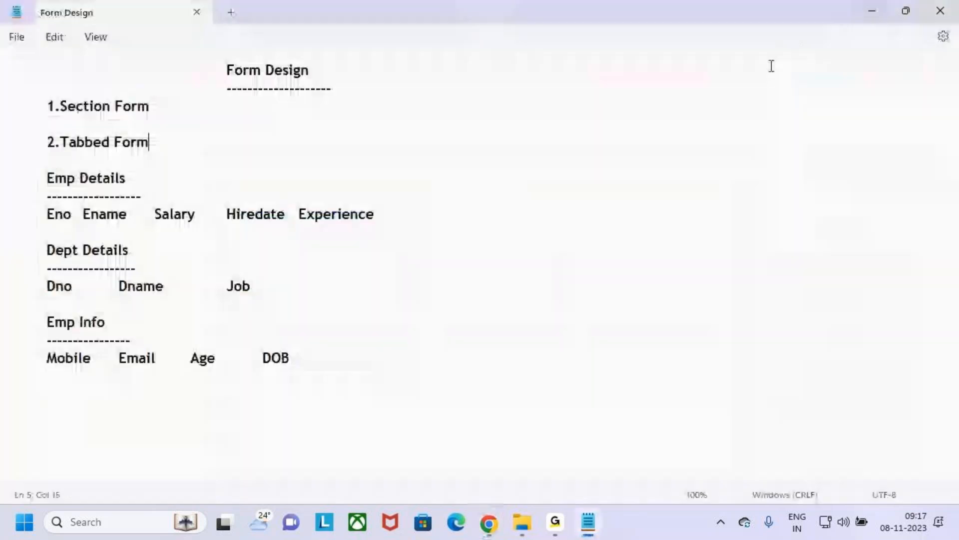
{"action": "left_click_drag", "start_coordinate": [47, 142], "coordinate": [179, 144]}
{"action": "left_click", "coordinate": [236, 153]}
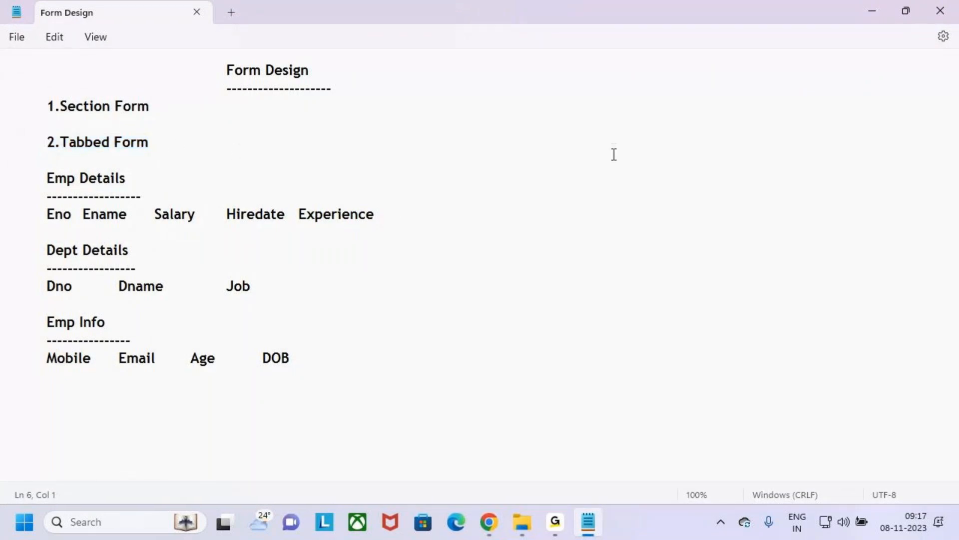
{"action": "left_click", "coordinate": [872, 10]}
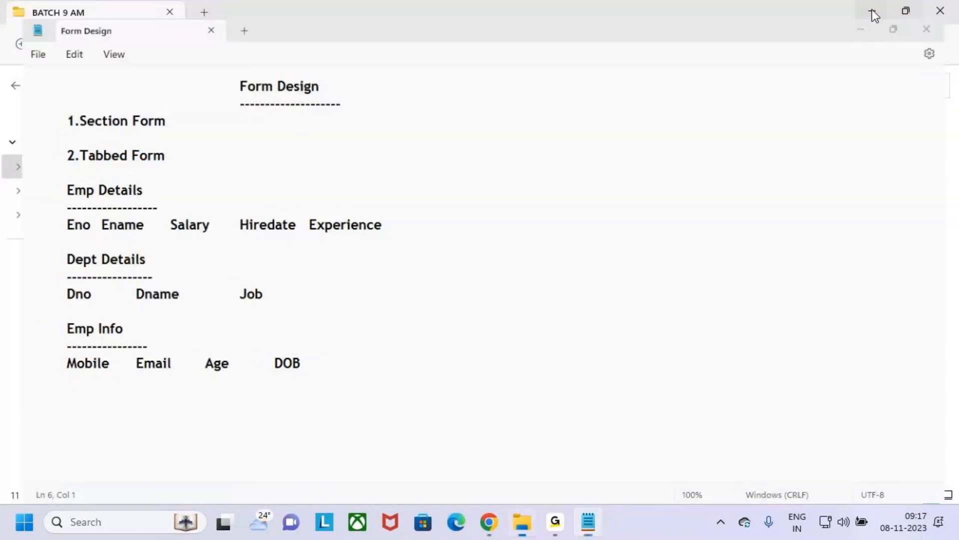
{"action": "left_click", "coordinate": [941, 11]}
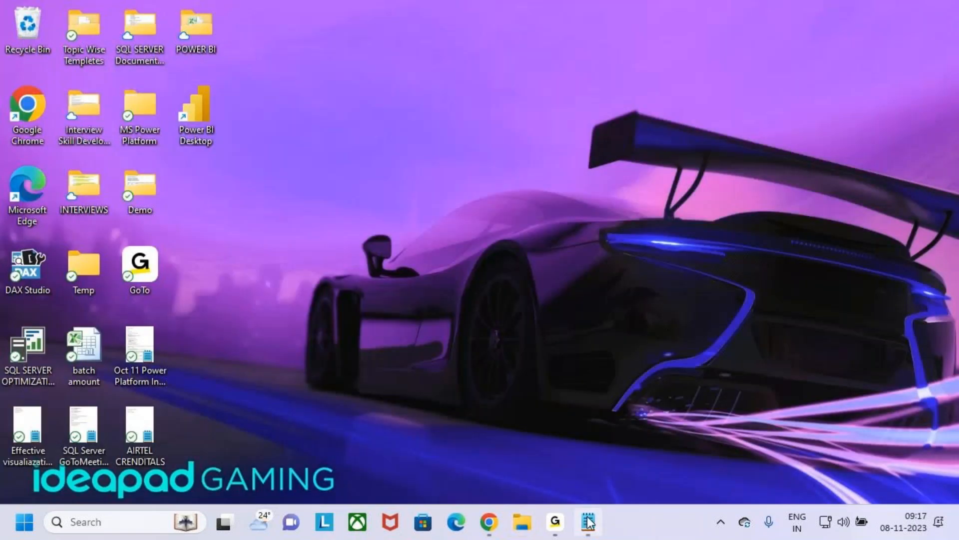
{"action": "left_click", "coordinate": [489, 522]}
Step: Mark three sketched tab boxes over the form header, outline the Emp Job Details and Dept Details fields, and clear the annotations
{"action": "key", "text": "ctrl+2"}
{"action": "key", "text": "b"}
{"action": "mouse_move", "coordinate": [259, 171]}
{"action": "left_mouse_down"}
{"action": "mouse_move", "coordinate": [309, 194]}
{"action": "mouse_move", "coordinate": [426, 194]}
{"action": "mouse_move", "coordinate": [302, 148]}
{"action": "left_mouse_up"}
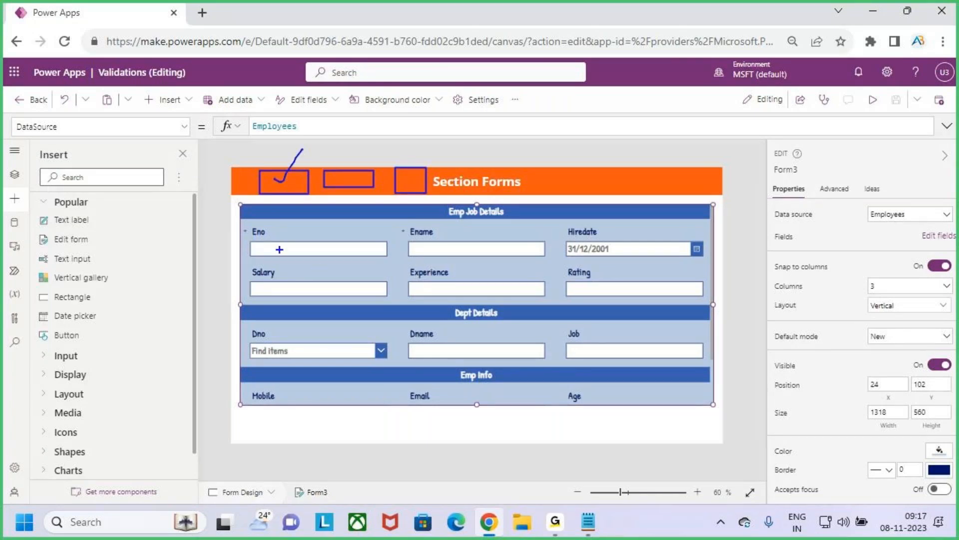
{"action": "mouse_move", "coordinate": [245, 222]}
{"action": "left_mouse_down"}
{"action": "mouse_move", "coordinate": [263, 236]}
{"action": "mouse_move", "coordinate": [568, 311]}
{"action": "mouse_move", "coordinate": [713, 302]}
{"action": "left_mouse_up"}
{"action": "mouse_move", "coordinate": [343, 175]}
{"action": "left_mouse_down"}
{"action": "mouse_move", "coordinate": [353, 180]}
{"action": "mouse_move", "coordinate": [378, 145]}
{"action": "left_mouse_up"}
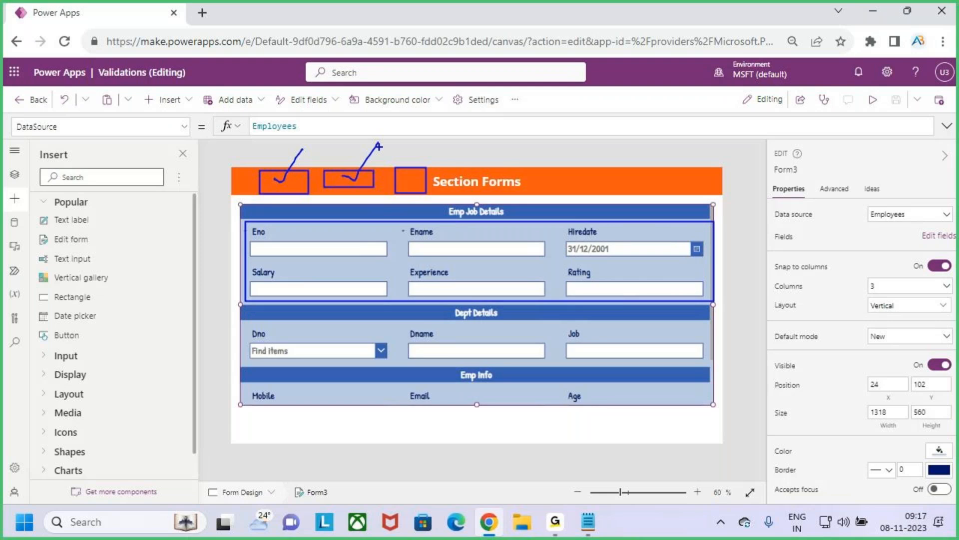
{"action": "key", "text": "r"}
{"action": "mouse_move", "coordinate": [243, 313]}
{"action": "left_mouse_down"}
{"action": "mouse_move", "coordinate": [660, 364]}
{"action": "mouse_move", "coordinate": [712, 345]}
{"action": "mouse_move", "coordinate": [244, 315]}
{"action": "left_mouse_up"}
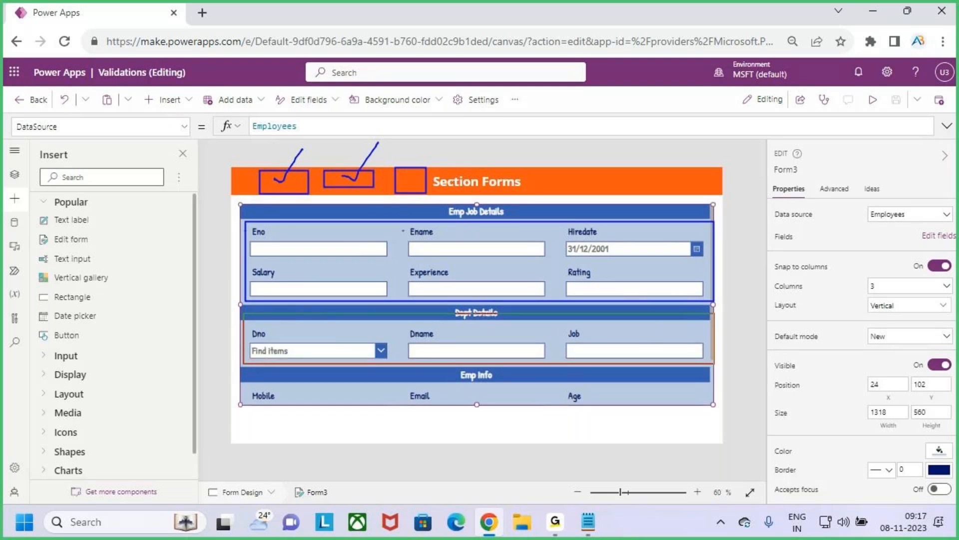
{"action": "left_click_drag", "start_coordinate": [714, 363], "coordinate": [715, 364]}
{"action": "left_click_drag", "start_coordinate": [413, 173], "coordinate": [448, 137]}
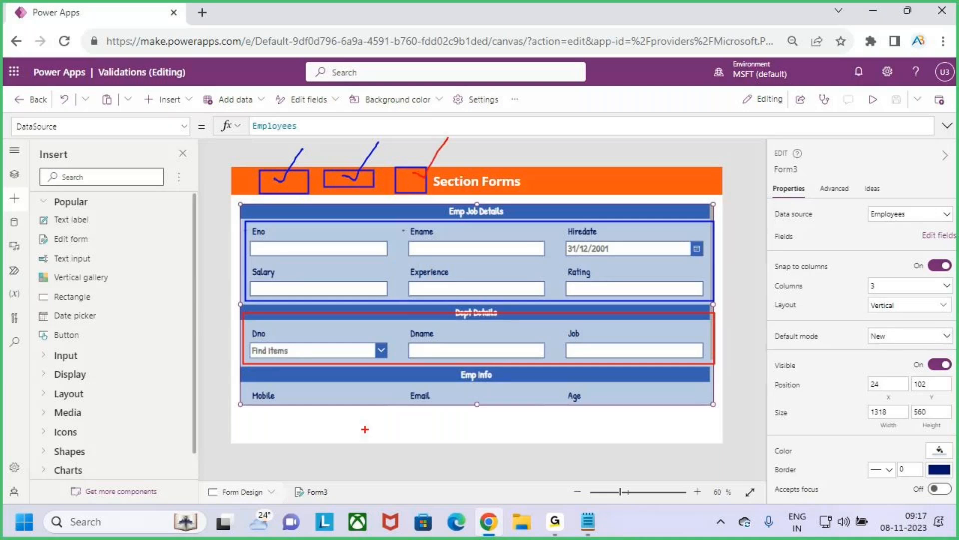
{"action": "mouse_move", "coordinate": [465, 384]}
{"action": "left_mouse_down"}
{"action": "mouse_move", "coordinate": [507, 380]}
{"action": "mouse_move", "coordinate": [462, 386]}
{"action": "mouse_move", "coordinate": [483, 385]}
{"action": "left_mouse_up"}
{"action": "key", "text": "Escape"}
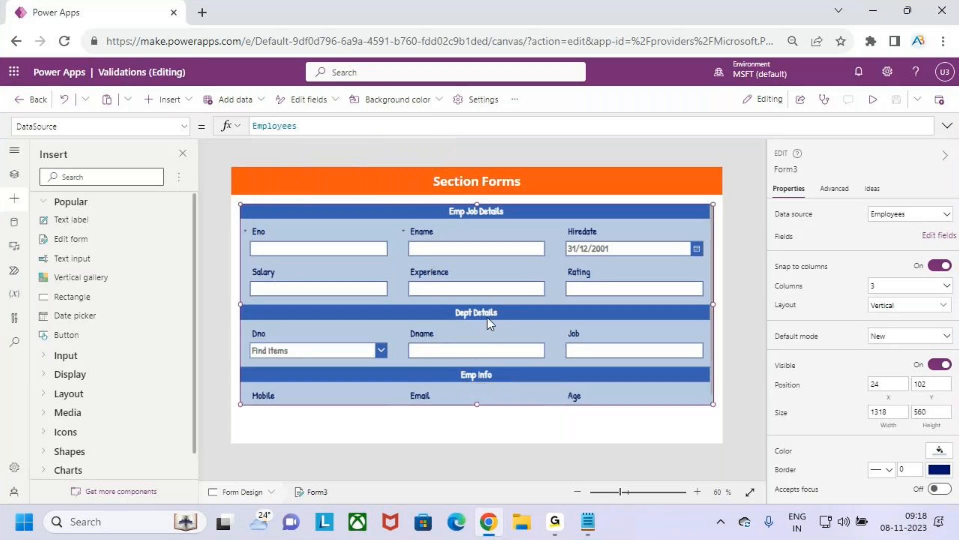
Step: Sketch and check three tab boxes on the form, underline the Emp Job Details, Dept Details and Emp Info titles, and clear the markup
{"action": "scroll", "coordinate": [487, 316], "scroll_direction": "down", "scroll_amount": 2}
{"action": "scroll", "coordinate": [490, 316], "scroll_direction": "up", "scroll_amount": 2}
{"action": "key", "text": "ctrl+2"}
{"action": "left_click_drag", "start_coordinate": [262, 197], "coordinate": [305, 219]}
{"action": "left_click_drag", "start_coordinate": [341, 199], "coordinate": [458, 222]}
{"action": "left_click_drag", "start_coordinate": [274, 211], "coordinate": [297, 185]}
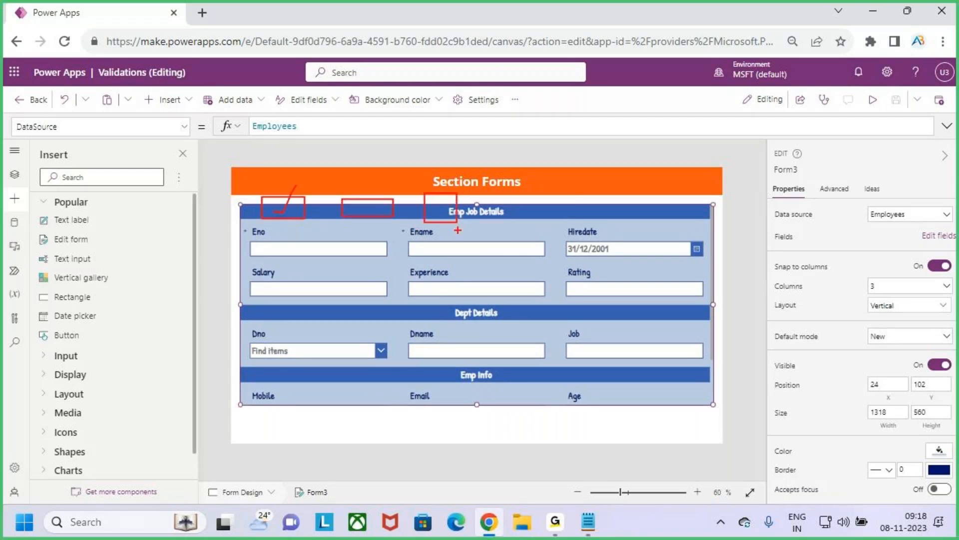
{"action": "left_click_drag", "start_coordinate": [461, 227], "coordinate": [500, 223]}
{"action": "left_click_drag", "start_coordinate": [359, 207], "coordinate": [386, 184]}
{"action": "left_click_drag", "start_coordinate": [457, 325], "coordinate": [522, 324]}
{"action": "left_click_drag", "start_coordinate": [441, 203], "coordinate": [460, 185]}
{"action": "left_click_drag", "start_coordinate": [454, 389], "coordinate": [504, 380]}
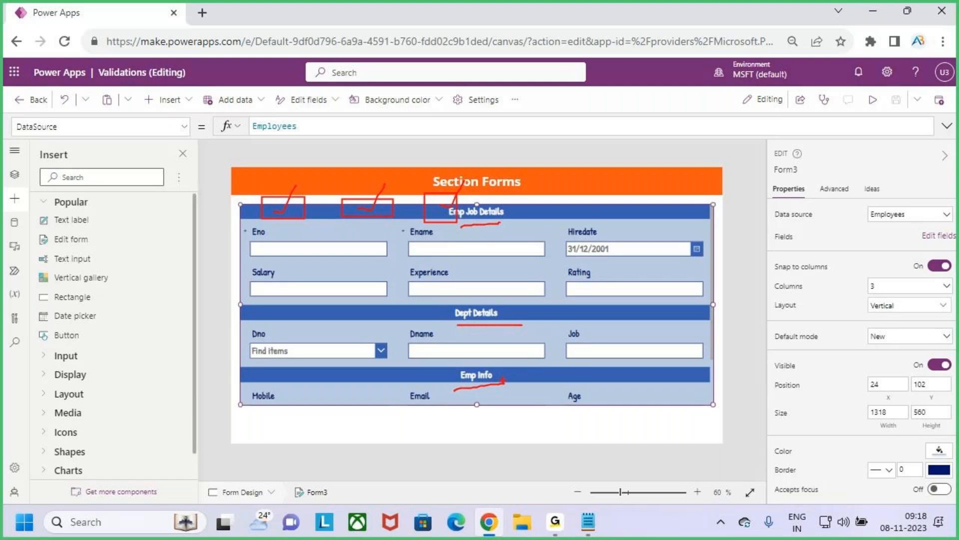
{"action": "key", "text": "Escape"}
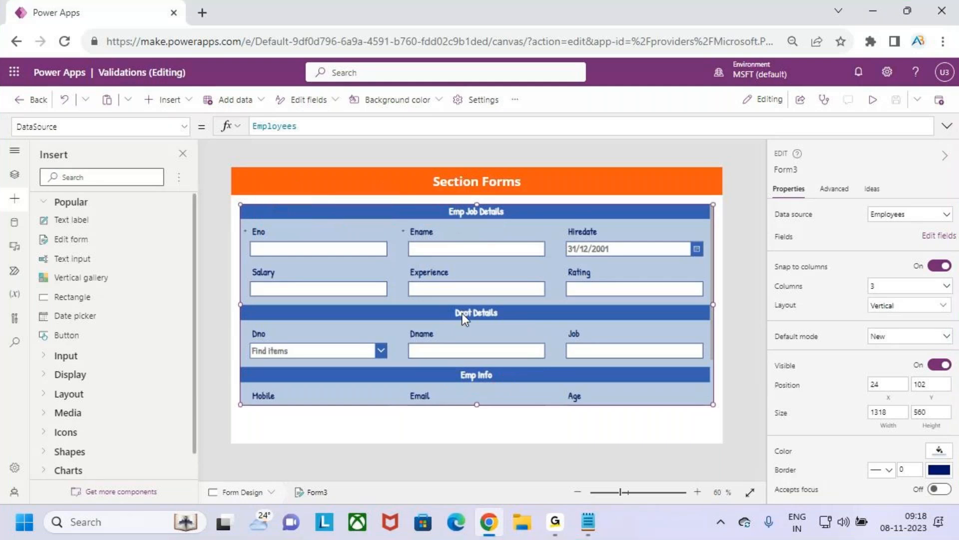
Step: Preview the app, examine the whole section form from Emp Job Details to DOB, and return to editing
{"action": "scroll", "coordinate": [463, 313], "scroll_direction": "down", "scroll_amount": 3}
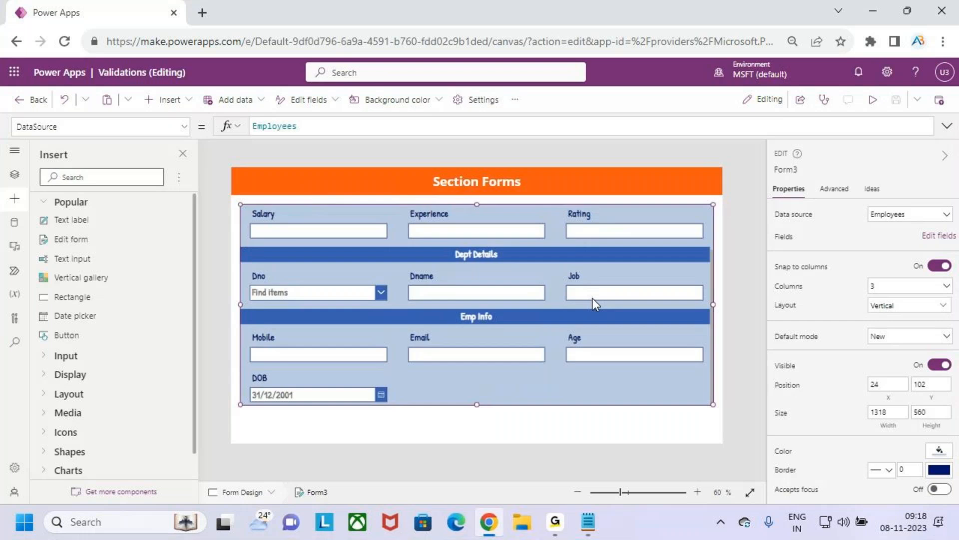
{"action": "scroll", "coordinate": [610, 295], "scroll_direction": "up", "scroll_amount": 3}
{"action": "left_click", "coordinate": [872, 99]}
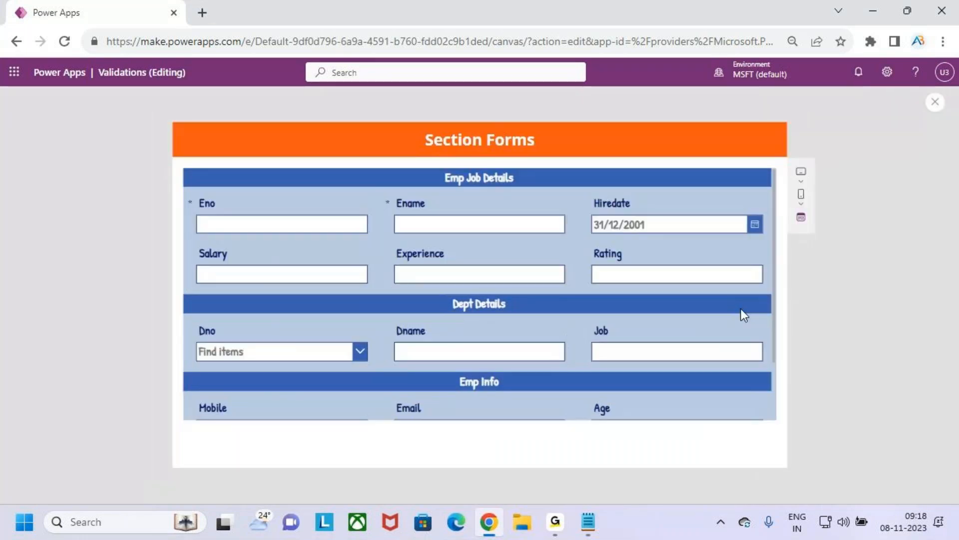
{"action": "scroll", "coordinate": [760, 300], "scroll_direction": "down", "scroll_amount": 2}
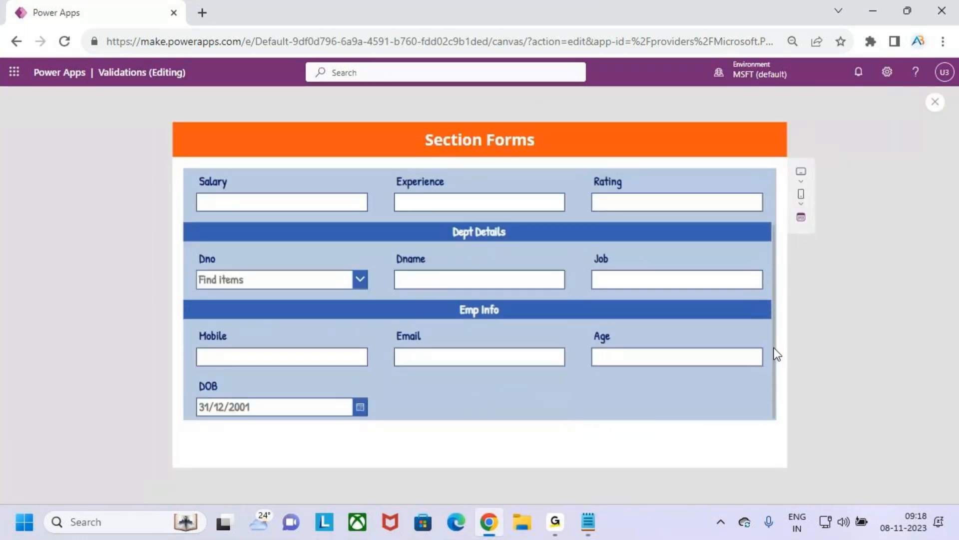
{"action": "scroll", "coordinate": [774, 344], "scroll_direction": "up", "scroll_amount": 3}
{"action": "scroll", "coordinate": [777, 334], "scroll_direction": "down", "scroll_amount": 2}
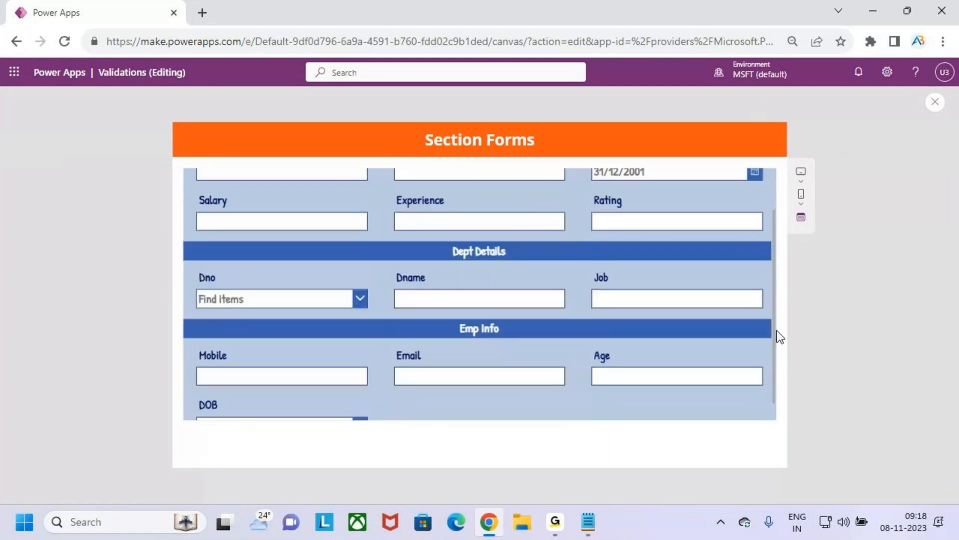
{"action": "scroll", "coordinate": [779, 336], "scroll_direction": "down", "scroll_amount": 1}
{"action": "scroll", "coordinate": [782, 315], "scroll_direction": "up", "scroll_amount": 2}
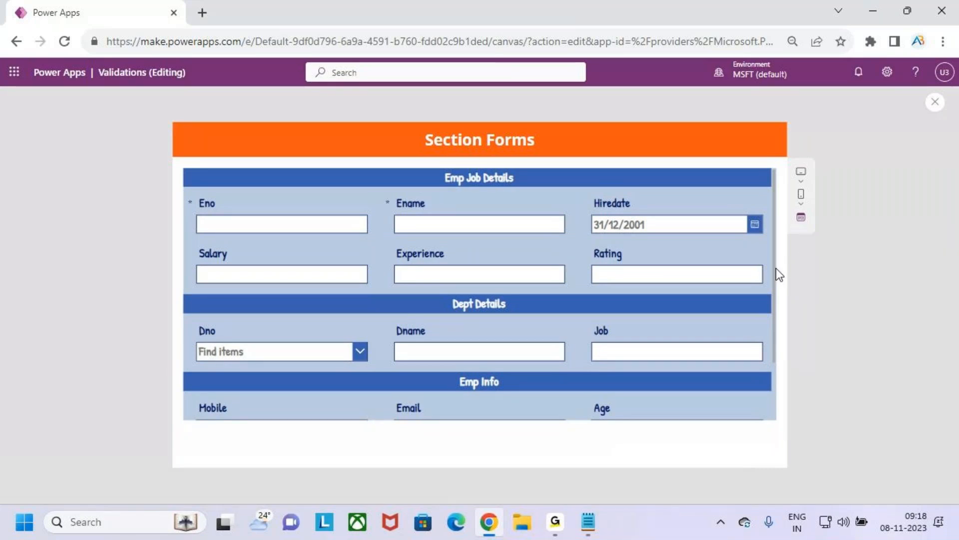
{"action": "scroll", "coordinate": [776, 279], "scroll_direction": "down", "scroll_amount": 2}
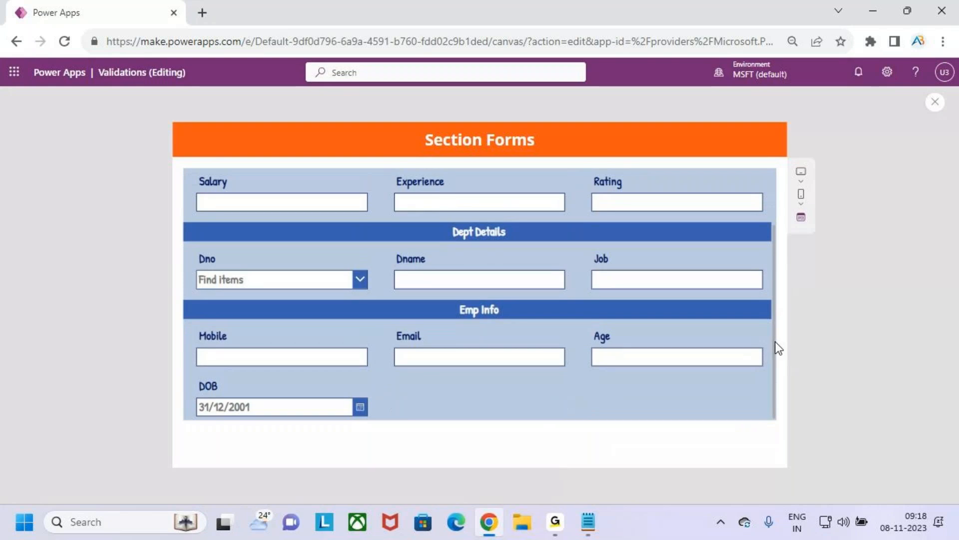
{"action": "scroll", "coordinate": [778, 348], "scroll_direction": "up", "scroll_amount": 2}
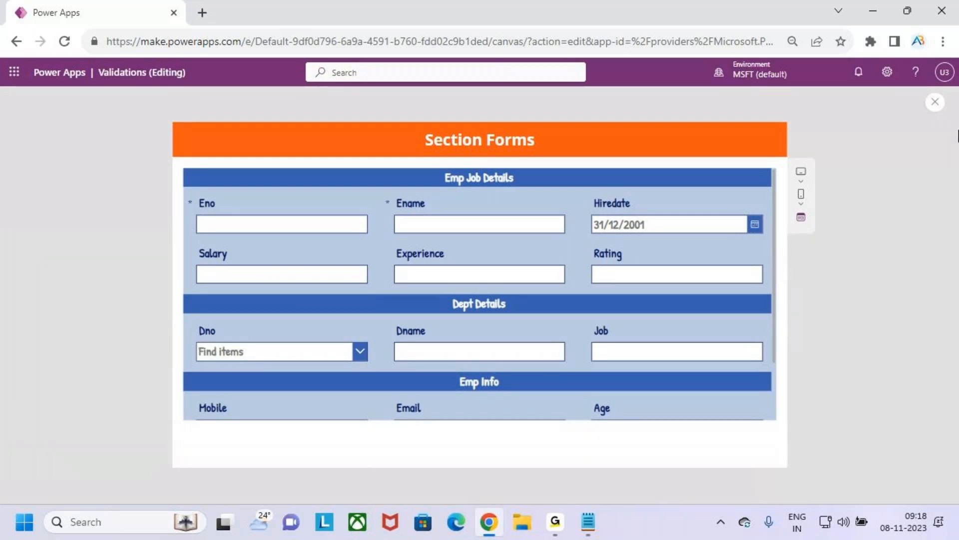
{"action": "left_click", "coordinate": [934, 102]}
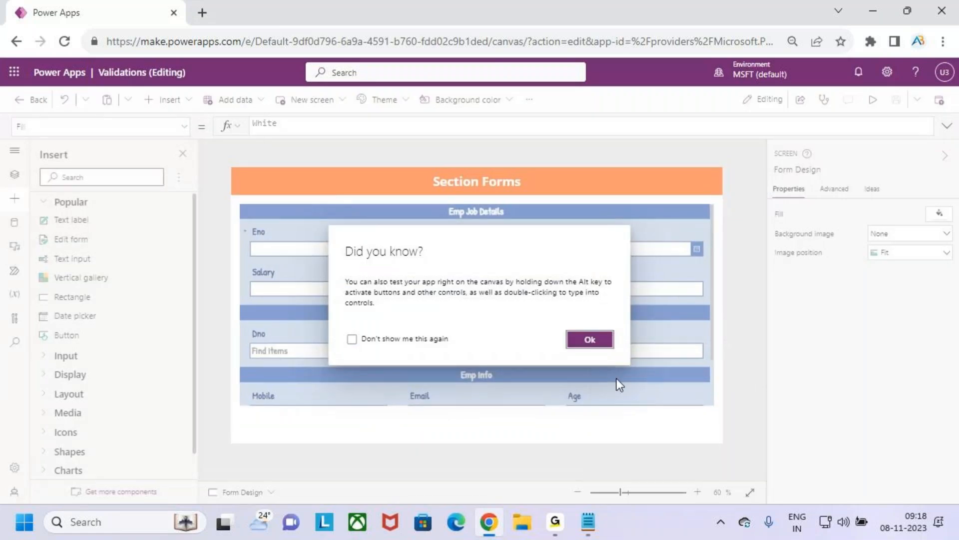
{"action": "left_click", "coordinate": [591, 341]}
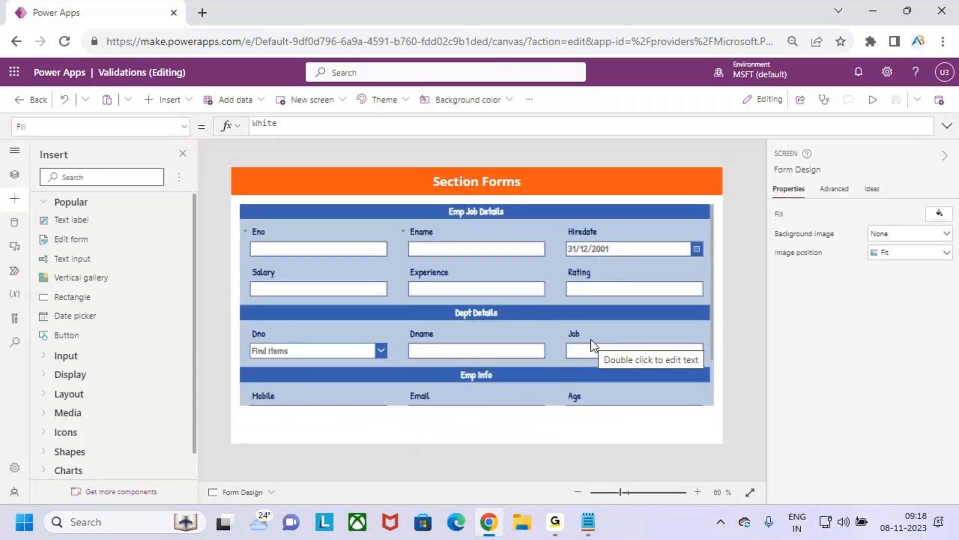
{"action": "key", "text": "ctrl+2"}
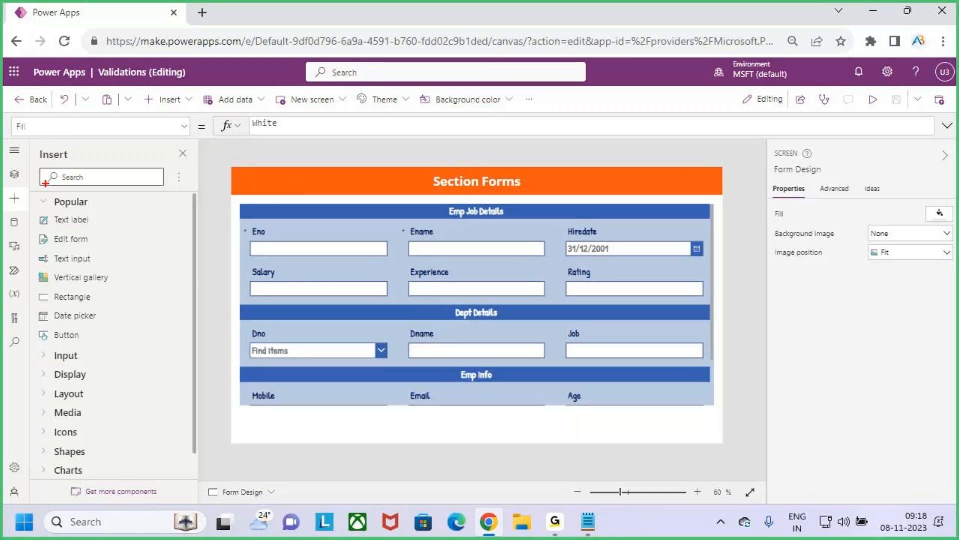
{"action": "key", "text": "Escape"}
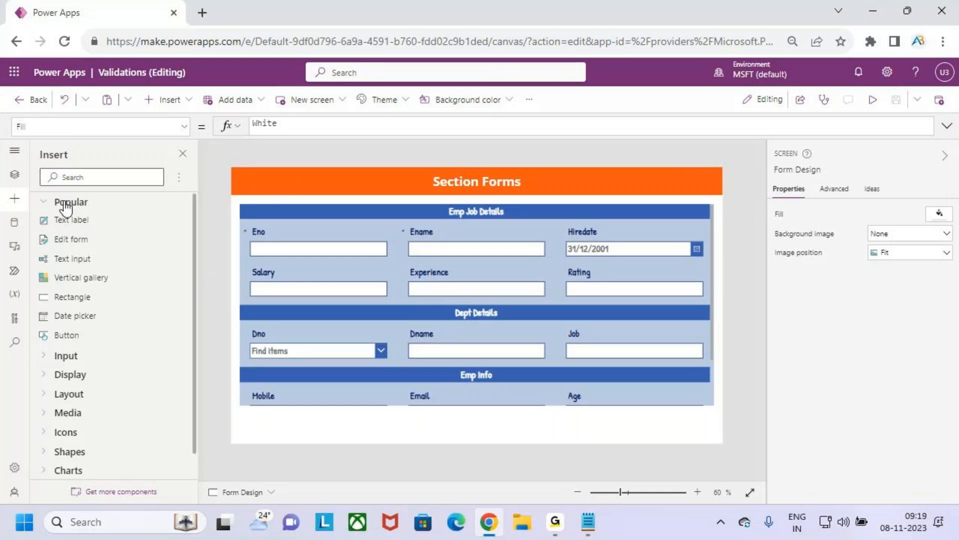
{"action": "left_click", "coordinate": [350, 224]}
{"action": "left_click", "coordinate": [360, 200]}
Step: Look at the layouts offered for a new screen, sketch a tall phone-shaped screen over the canvas, and dismiss the layouts
{"action": "left_click", "coordinate": [14, 174]}
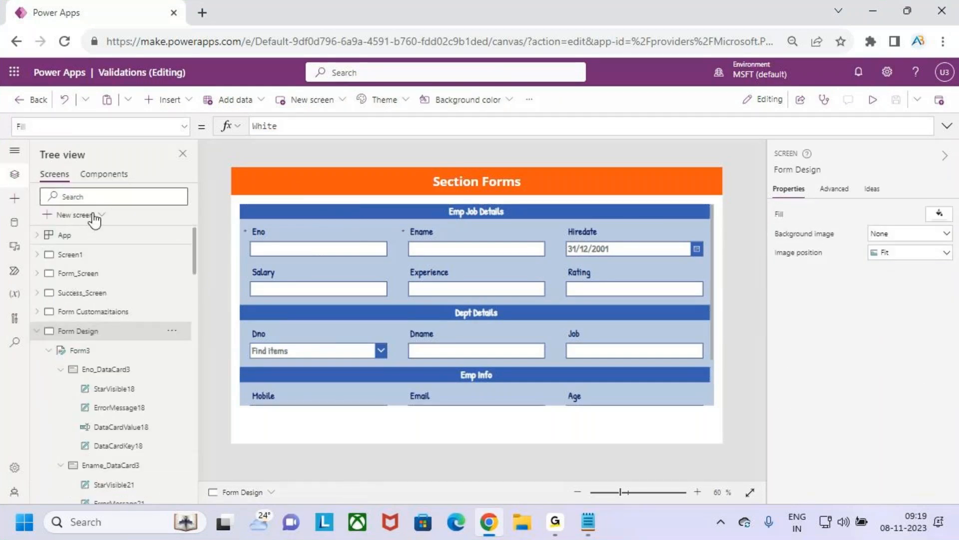
{"action": "left_click", "coordinate": [90, 215]}
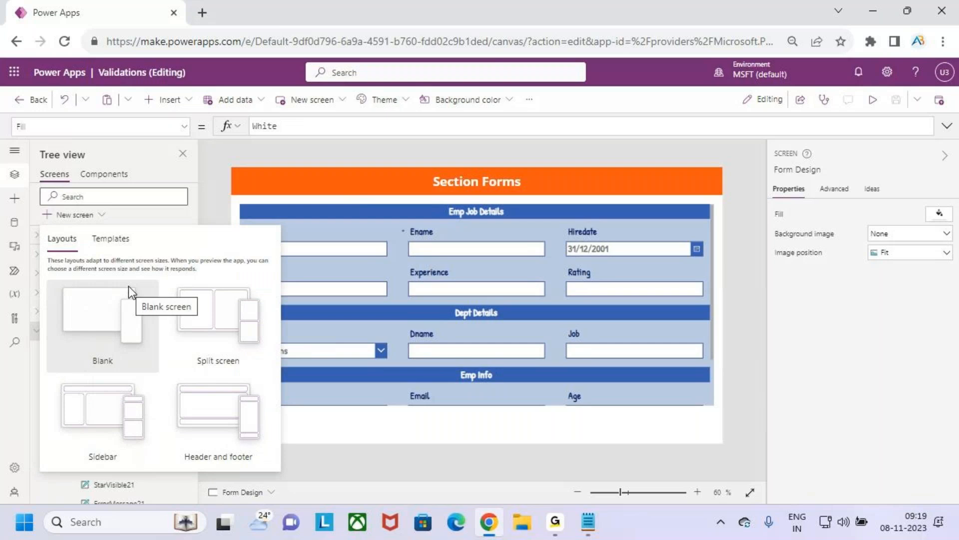
{"action": "mouse_move", "coordinate": [572, 62]}
{"action": "left_mouse_down"}
{"action": "mouse_move", "coordinate": [690, 246]}
{"action": "mouse_move", "coordinate": [688, 261]}
{"action": "left_mouse_up"}
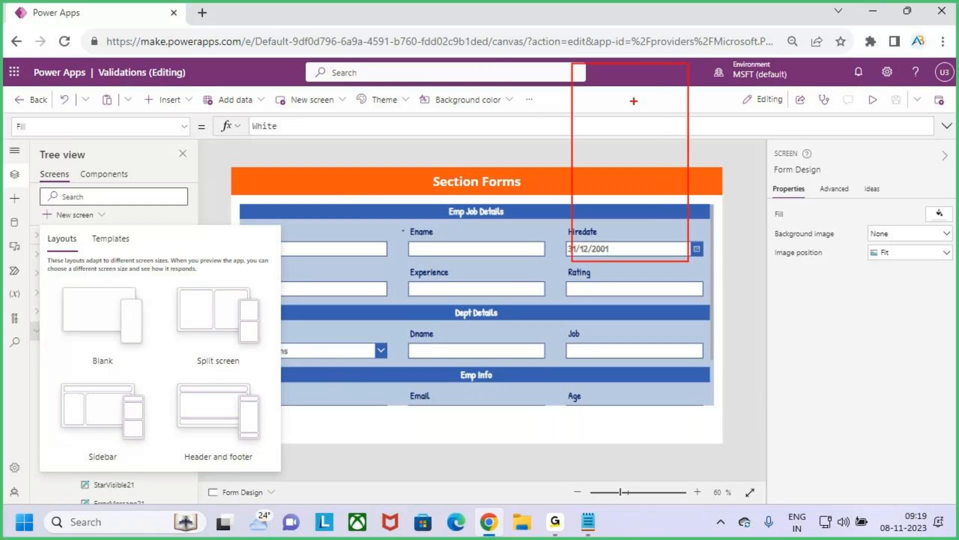
{"action": "left_click_drag", "start_coordinate": [573, 92], "coordinate": [697, 92]}
{"action": "left_click_drag", "start_coordinate": [398, 246], "coordinate": [532, 153]}
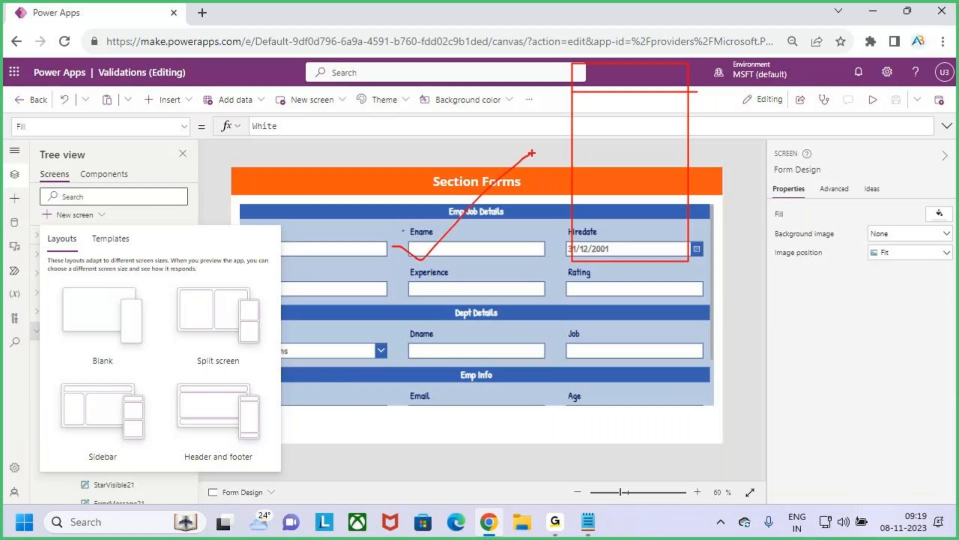
{"action": "key", "text": "Escape"}
{"action": "left_click", "coordinate": [305, 152]}
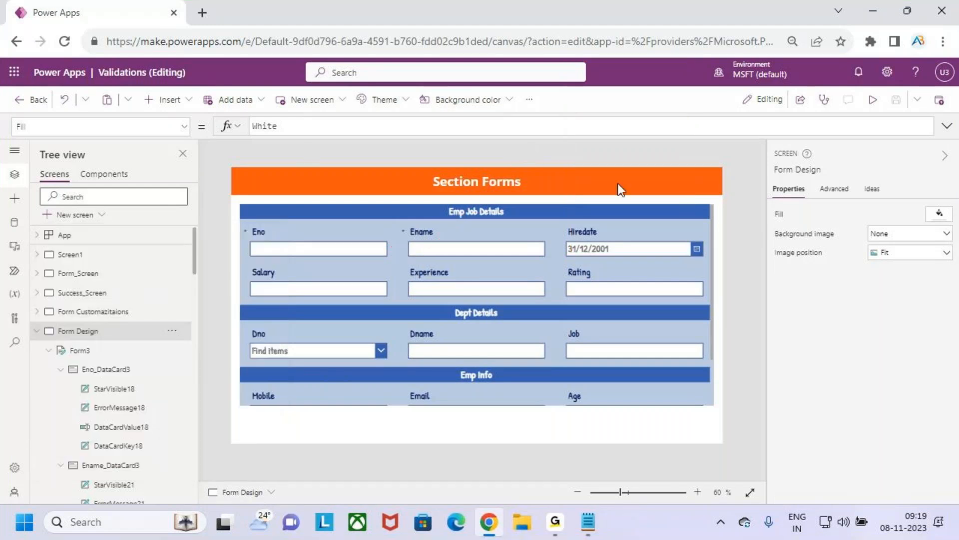
Step: Save the Validations app and leave its editor for the apps list
{"action": "left_click", "coordinate": [894, 100]}
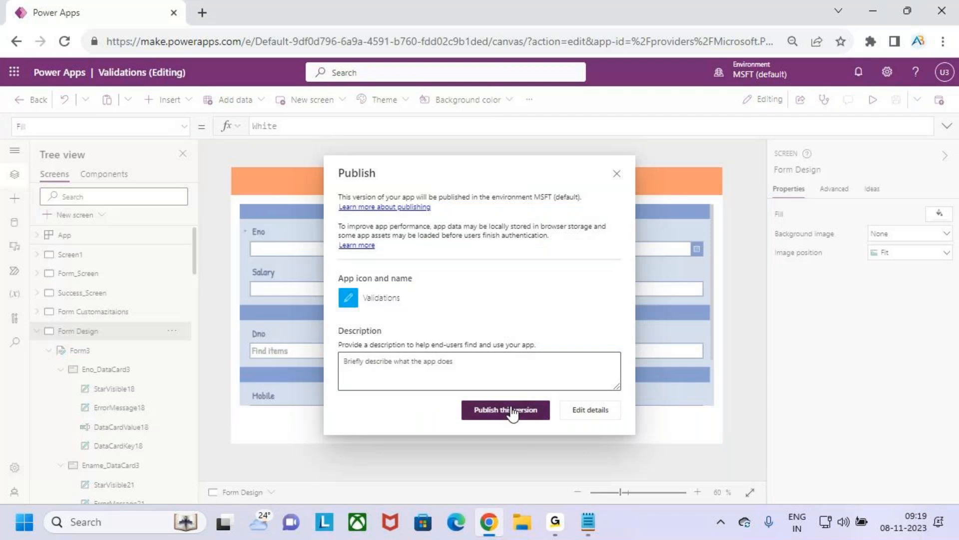
{"action": "left_click", "coordinate": [512, 410]}
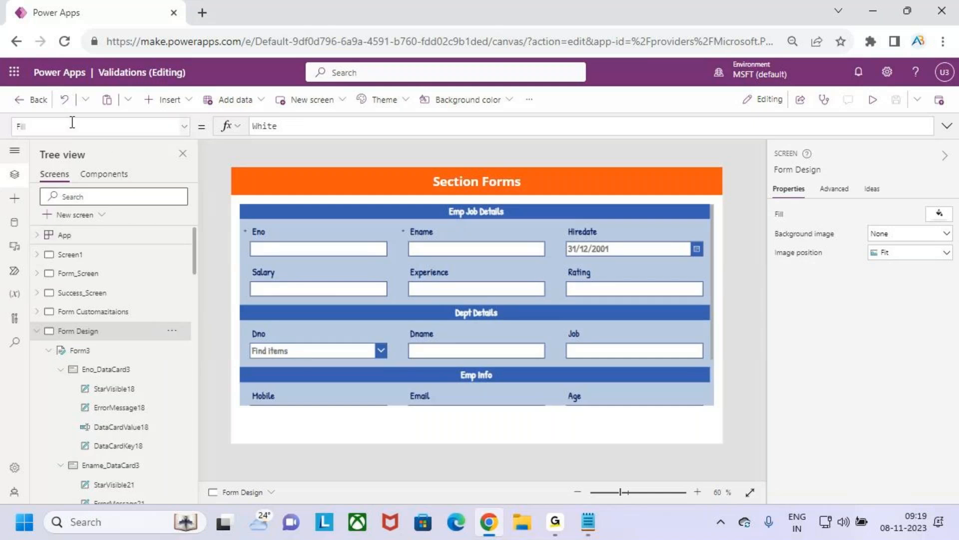
{"action": "left_click", "coordinate": [28, 101]}
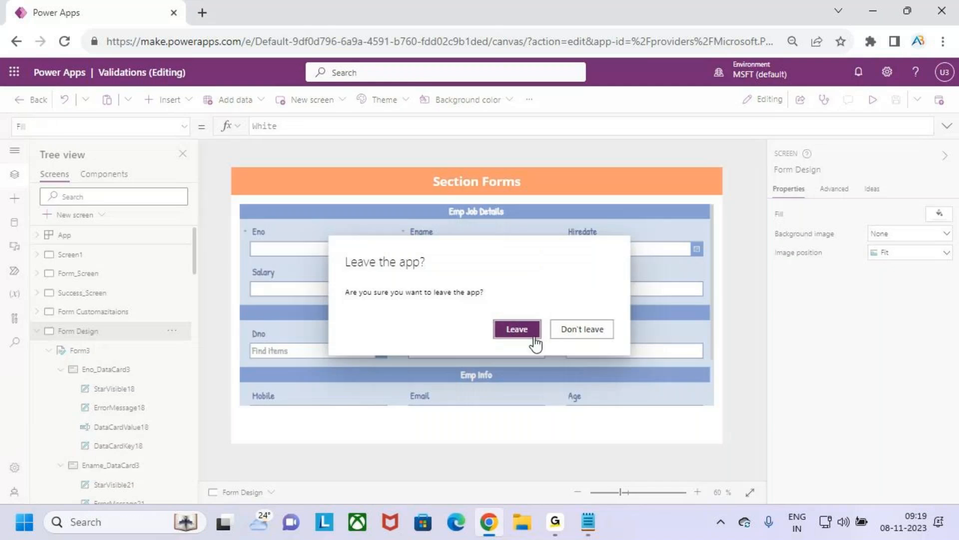
{"action": "left_click", "coordinate": [524, 328]}
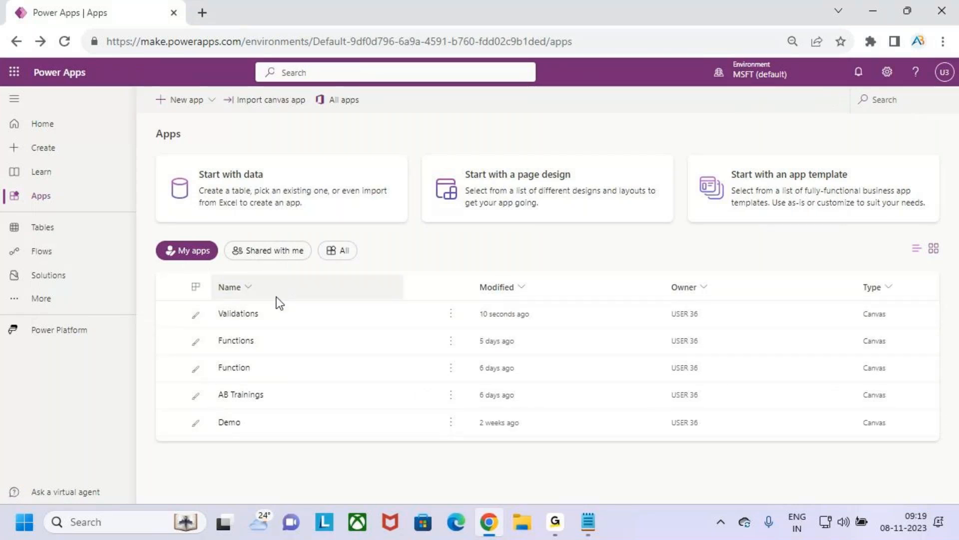
Step: Create a blank canvas app named Tabbed Forms in Phone format and skip the welcome suggestions
{"action": "left_click", "coordinate": [74, 133]}
{"action": "left_click", "coordinate": [84, 157]}
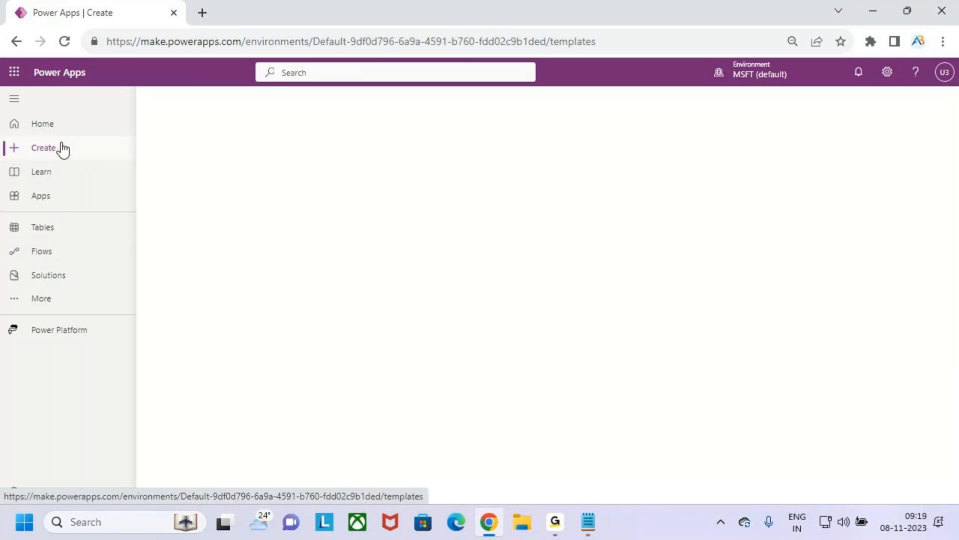
{"action": "left_click", "coordinate": [254, 214]}
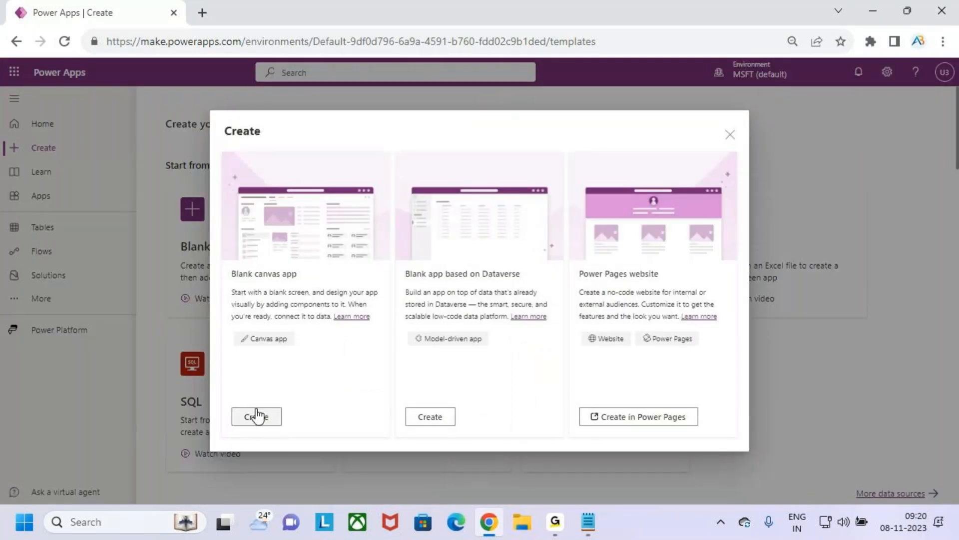
{"action": "left_click_drag", "start_coordinate": [256, 350], "coordinate": [305, 345]}
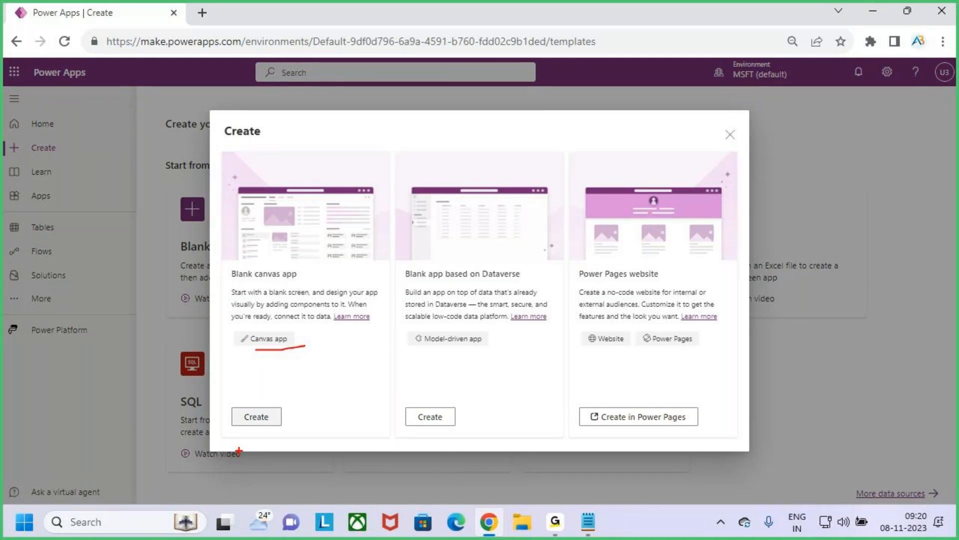
{"action": "left_click", "coordinate": [269, 416]}
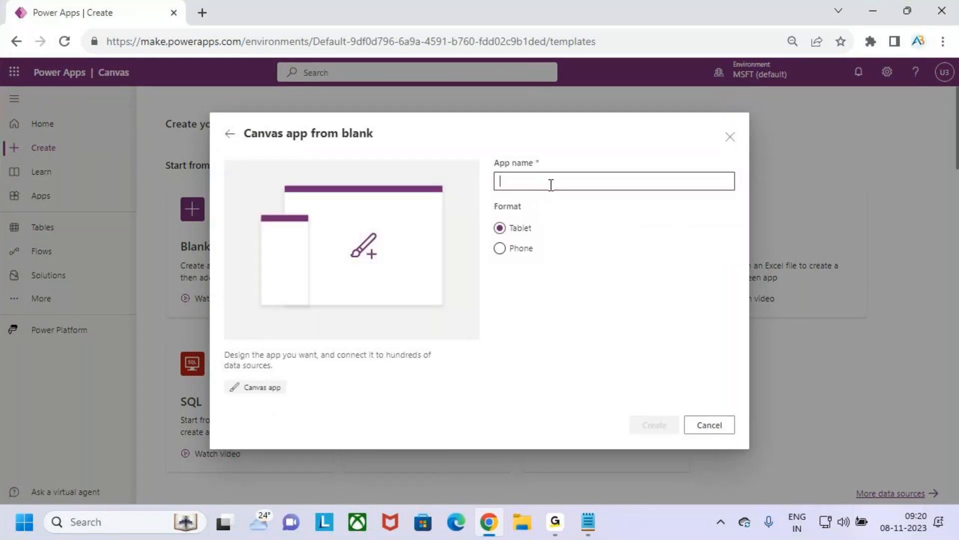
{"action": "type", "text": "Tabb"}
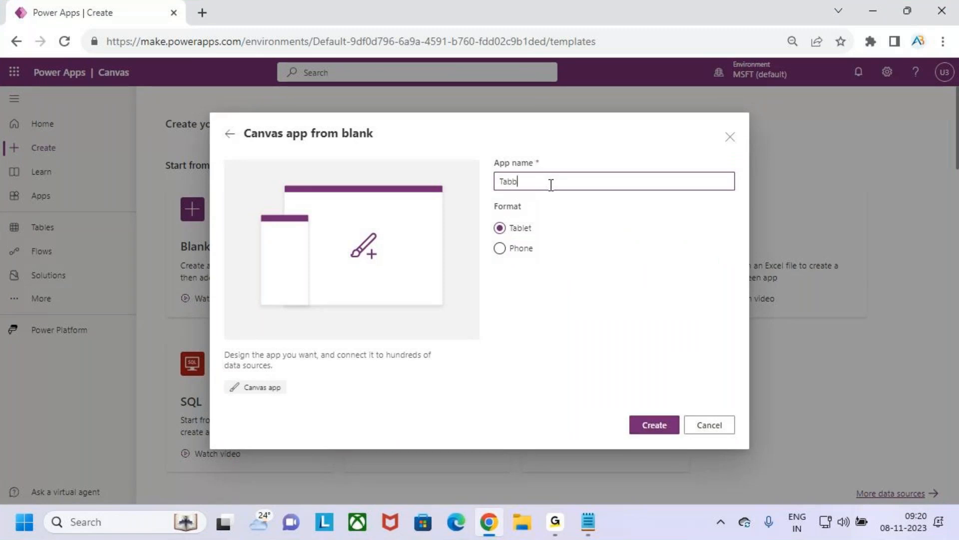
{"action": "type", "text": "ed Forms"}
{"action": "left_click", "coordinate": [499, 248]}
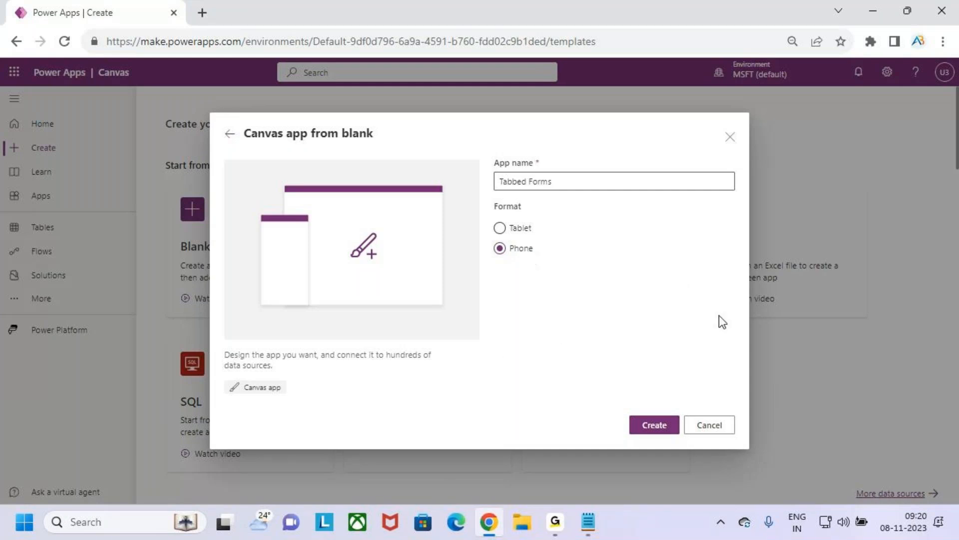
{"action": "left_click", "coordinate": [663, 428]}
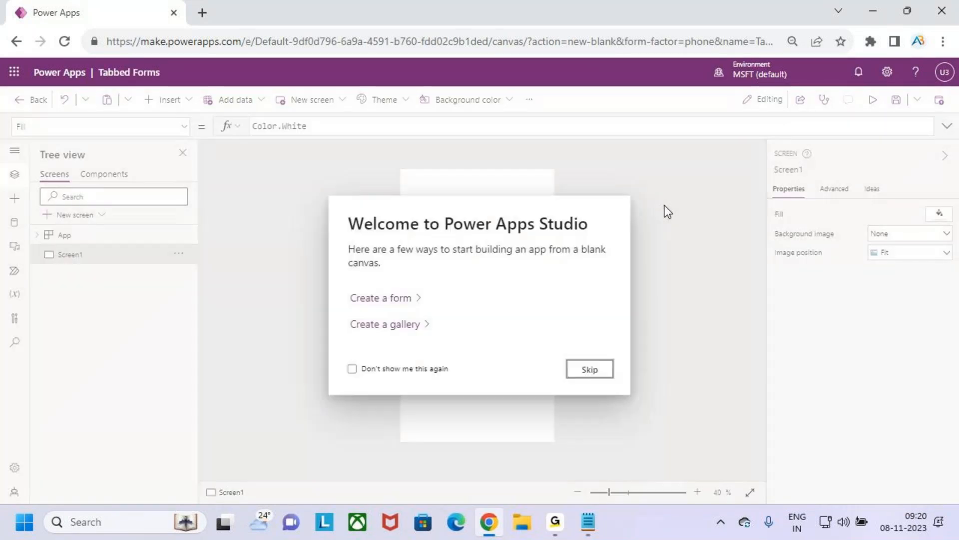
{"action": "left_click", "coordinate": [591, 370]}
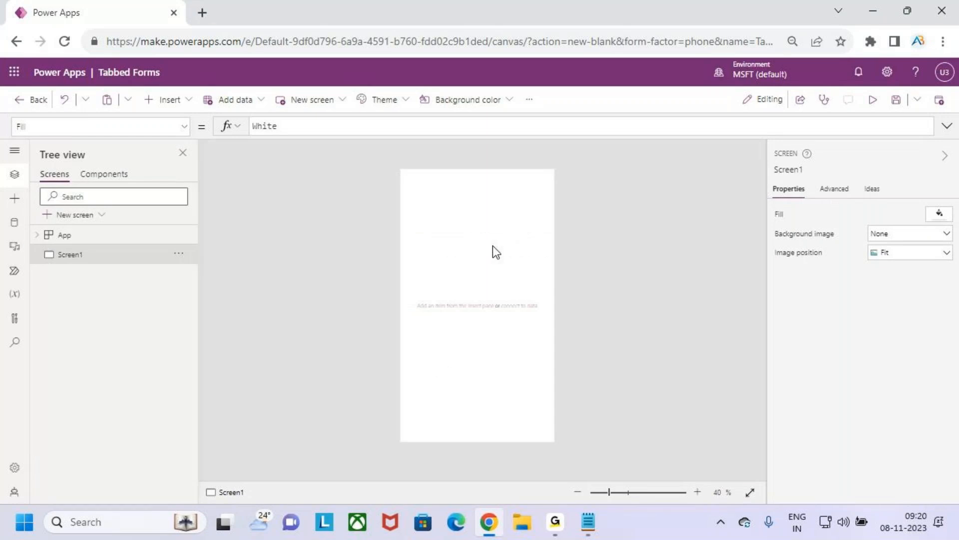
Step: Insert a text label and stretch it across the full 640 width at the top of the screen as a header
{"action": "left_click", "coordinate": [182, 107]}
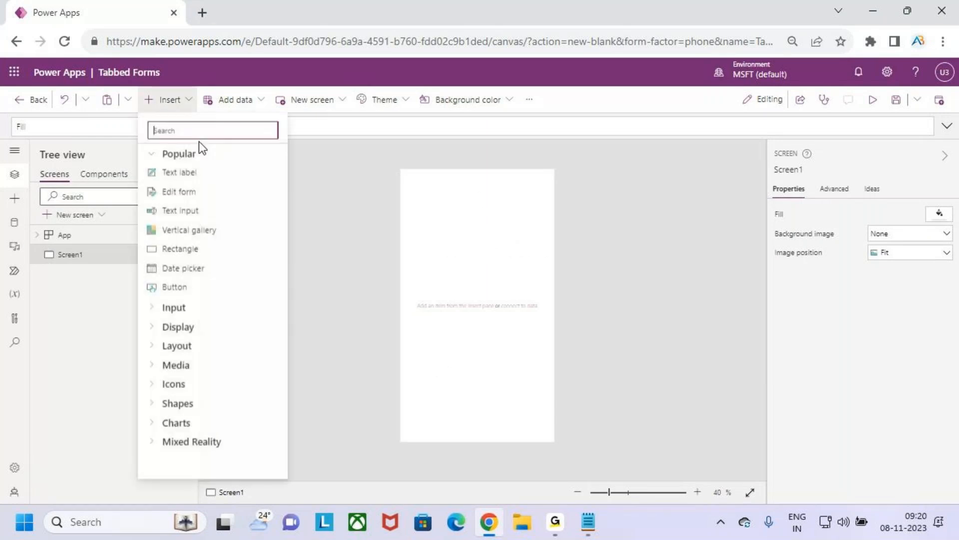
{"action": "left_click", "coordinate": [207, 171]}
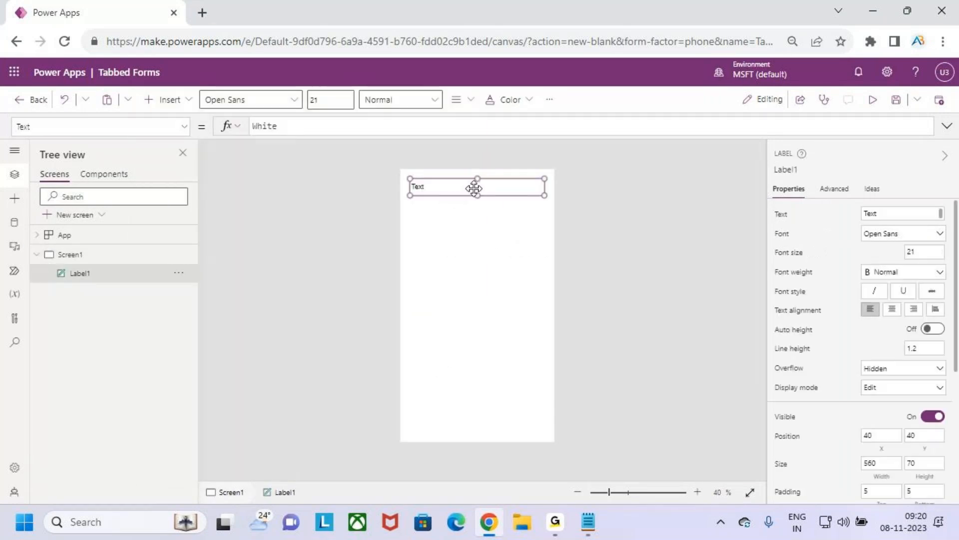
{"action": "left_click_drag", "start_coordinate": [475, 187], "coordinate": [443, 176]}
{"action": "left_click_drag", "start_coordinate": [535, 187], "coordinate": [565, 187]}
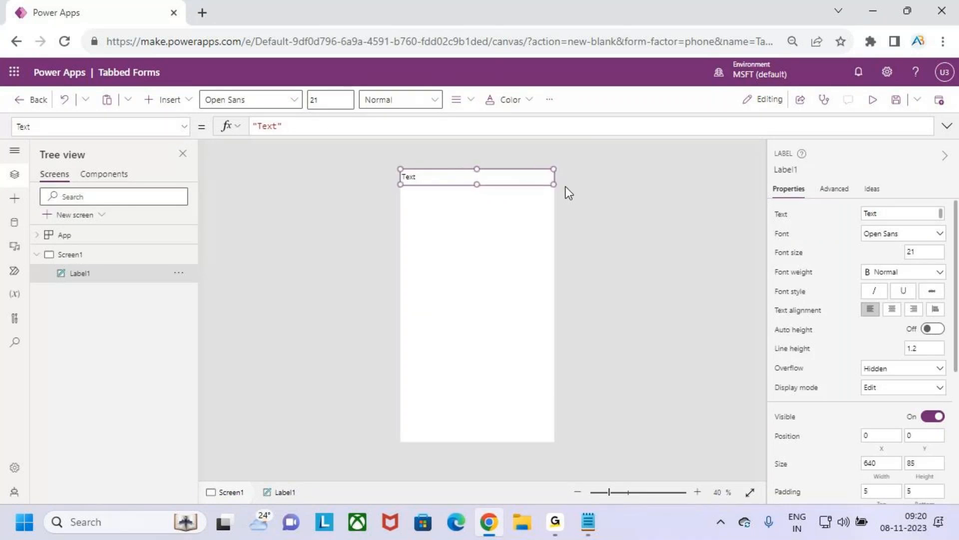
{"action": "left_click_drag", "start_coordinate": [566, 187], "coordinate": [566, 191]}
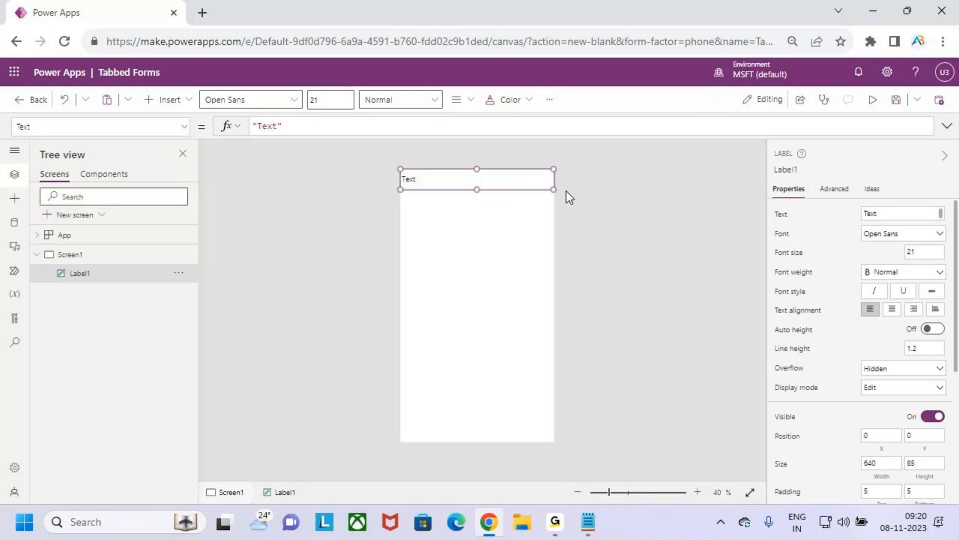
Step: Format the header label in Patrick Hand, size 20, Semibold weight, with centred text
{"action": "left_click", "coordinate": [296, 106]}
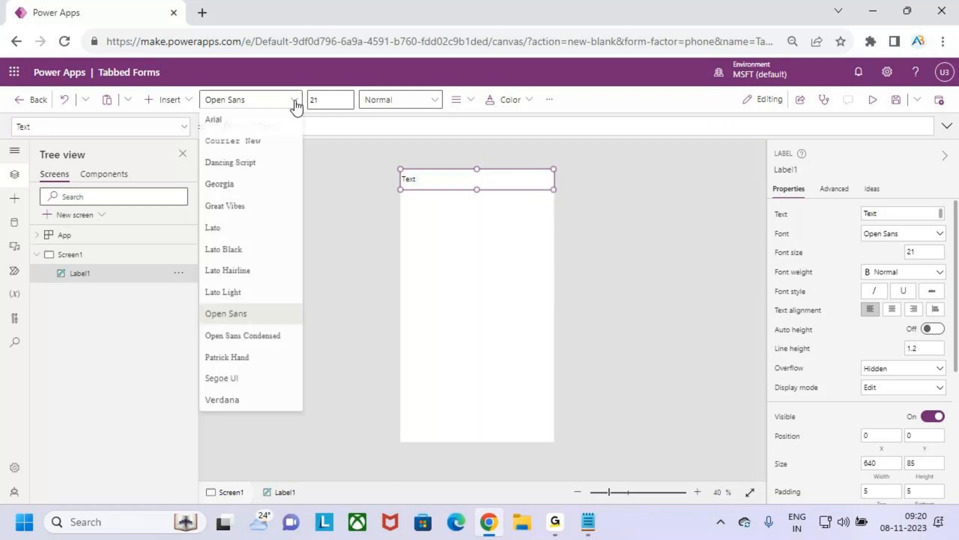
{"action": "left_click", "coordinate": [253, 358]}
{"action": "left_click", "coordinate": [342, 103]}
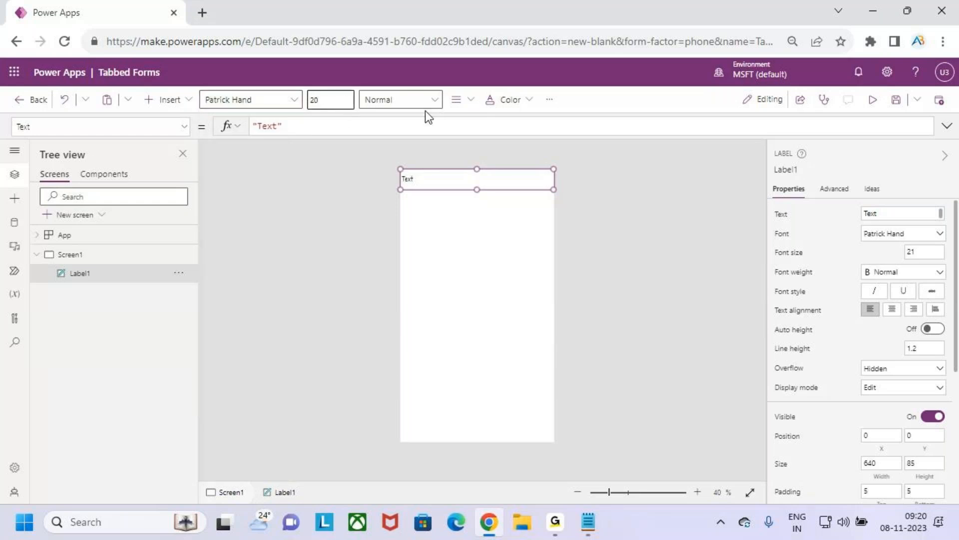
{"action": "left_click", "coordinate": [434, 101]}
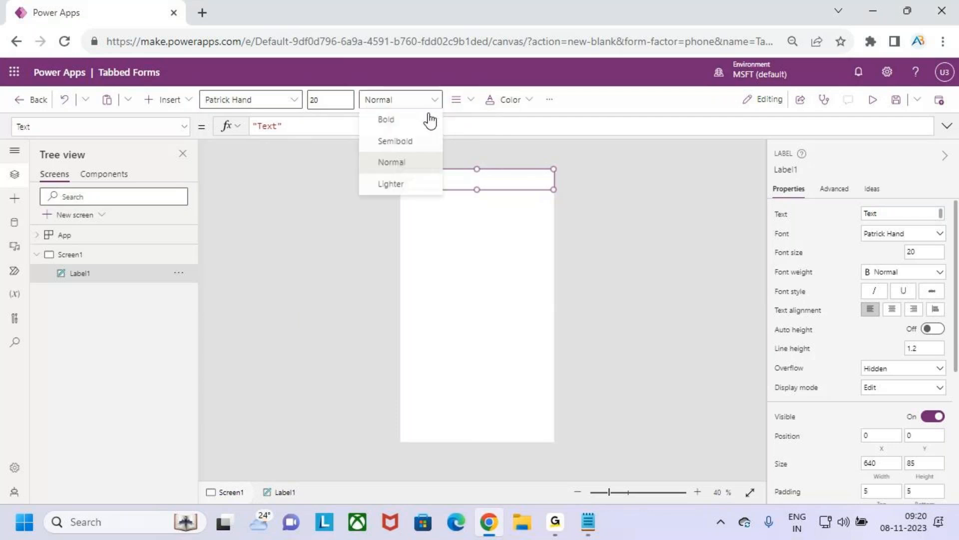
{"action": "left_click", "coordinate": [418, 143]}
{"action": "left_click", "coordinate": [456, 99]}
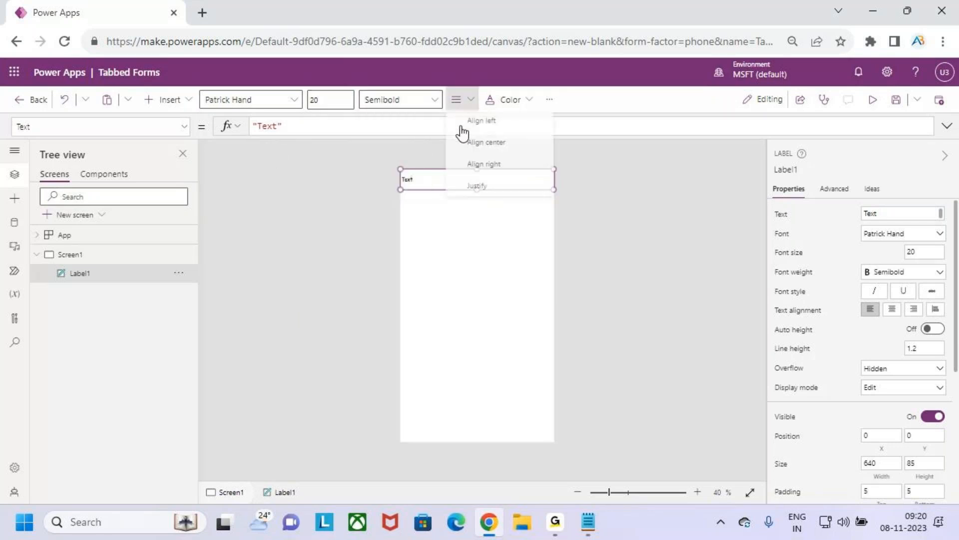
{"action": "left_click", "coordinate": [487, 143]}
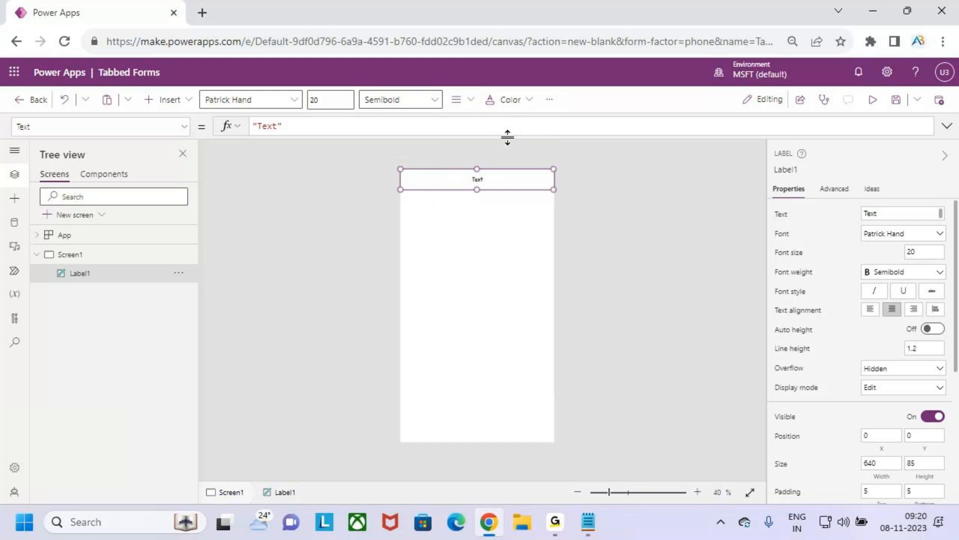
Step: Replace the header label's text with "Tabbed Forms"
{"action": "left_click", "coordinate": [282, 125]}
{"action": "left_click_drag", "start_coordinate": [278, 126], "coordinate": [259, 126]}
{"action": "key", "text": "BackSpace"}
{"action": "type", "text": "Tabbed"}
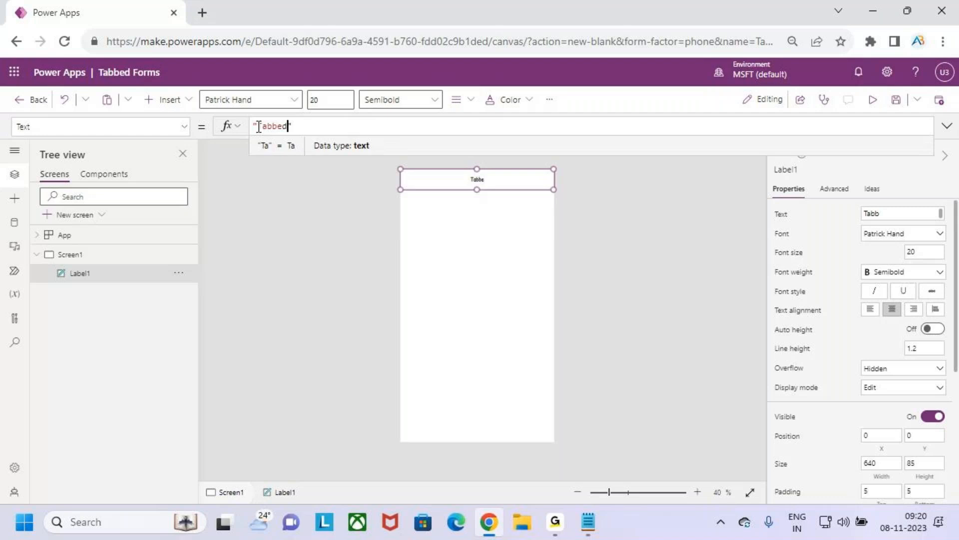
{"action": "type", "text": " Forms"}
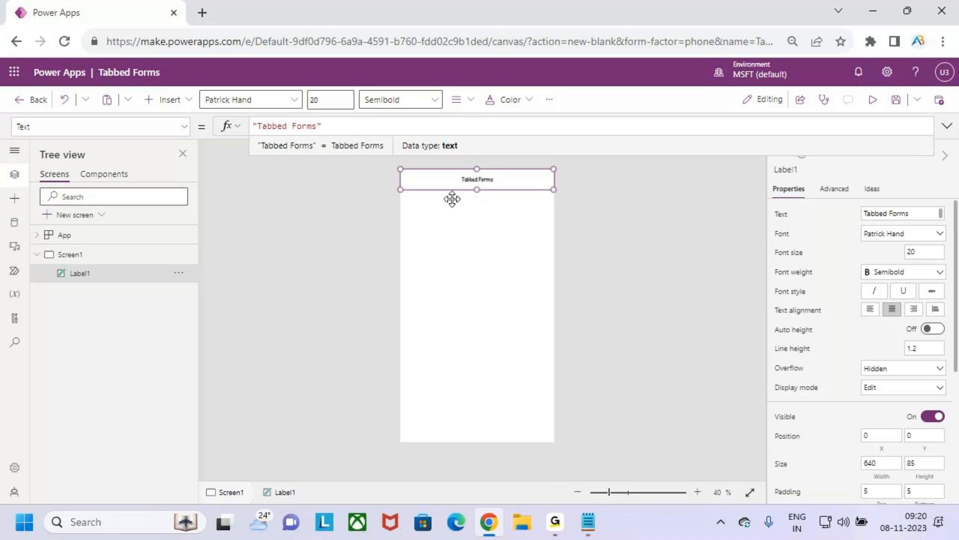
Step: Give the header label an orange background and white text
{"action": "left_click", "coordinate": [549, 100]}
{"action": "mouse_move", "coordinate": [612, 128]}
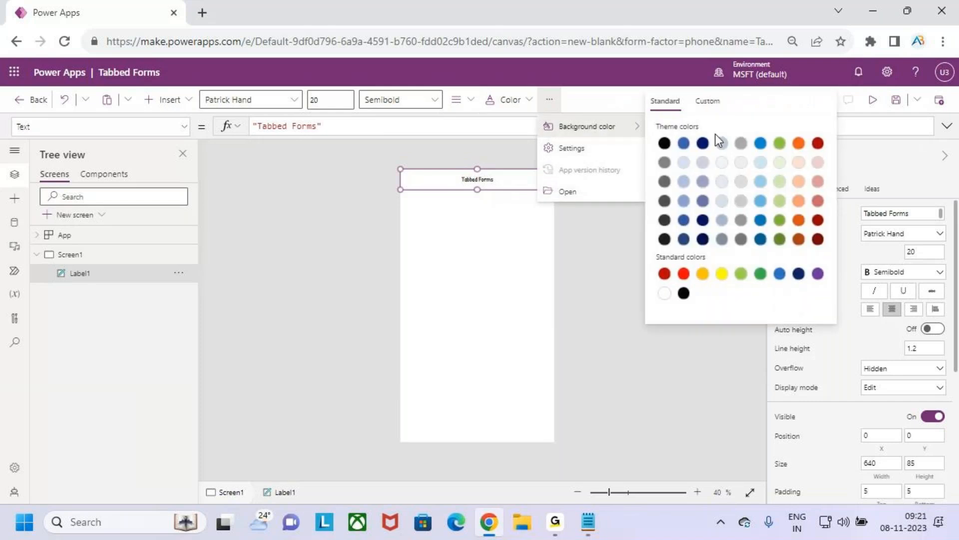
{"action": "left_click", "coordinate": [798, 144]}
{"action": "left_click", "coordinate": [505, 103]}
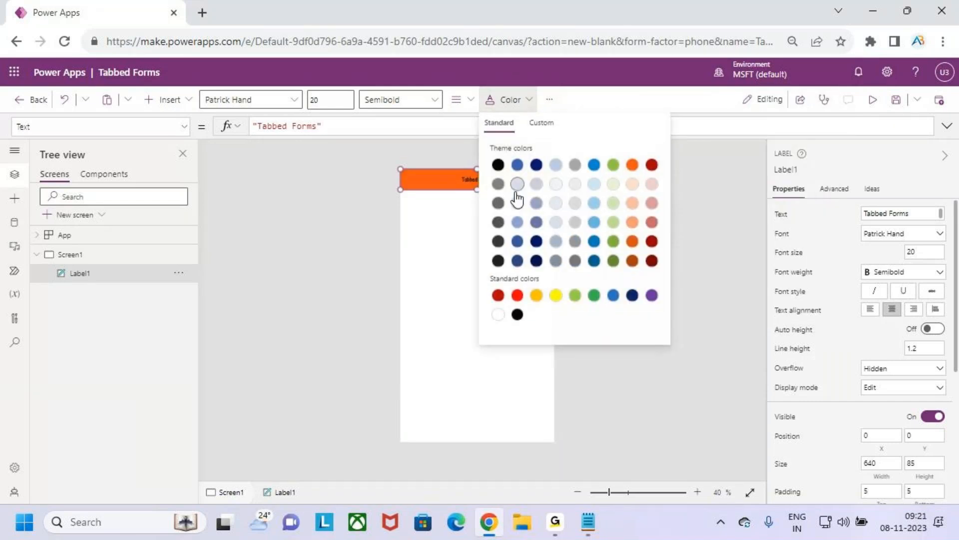
{"action": "left_click", "coordinate": [498, 315]}
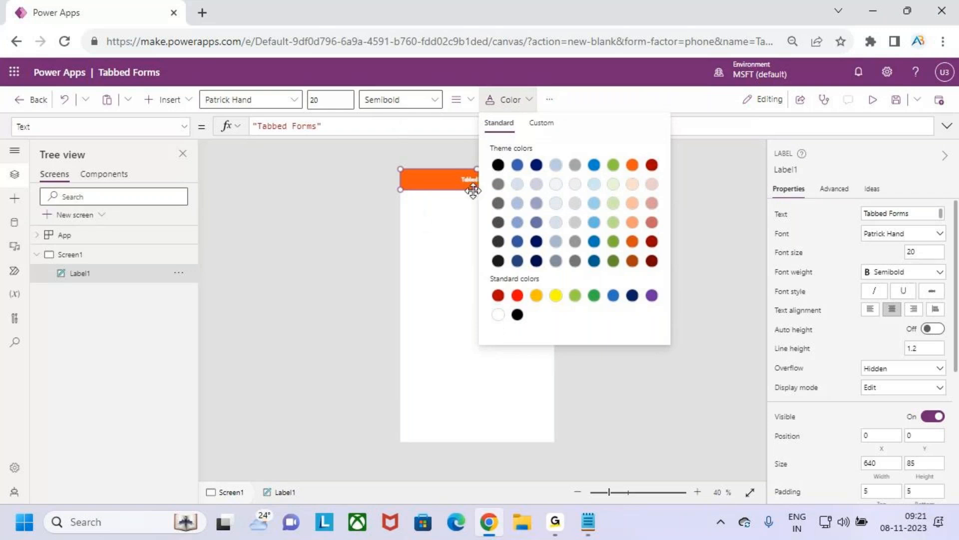
Step: Set the header label's font size to 30
{"action": "left_click", "coordinate": [342, 98]}
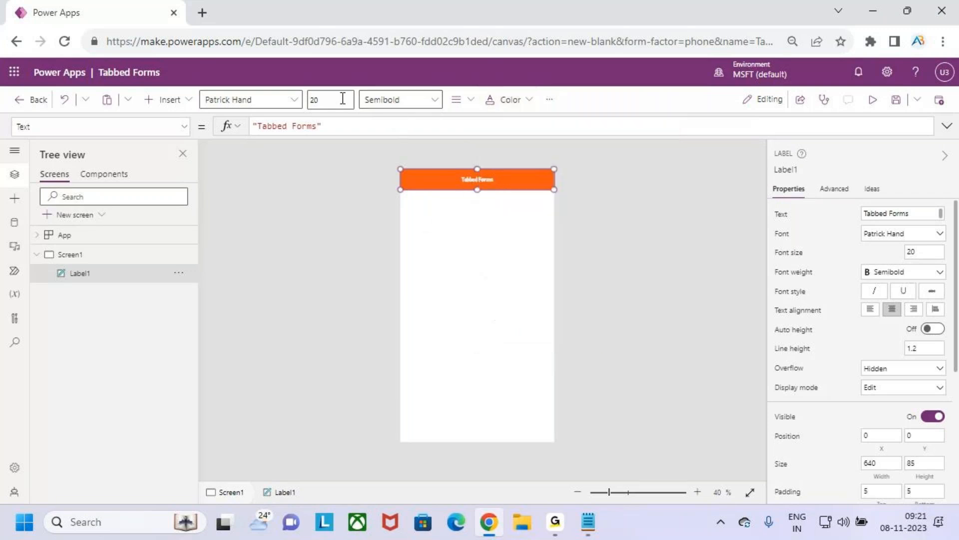
{"action": "left_click", "coordinate": [334, 98]}
{"action": "type", "text": "30"}
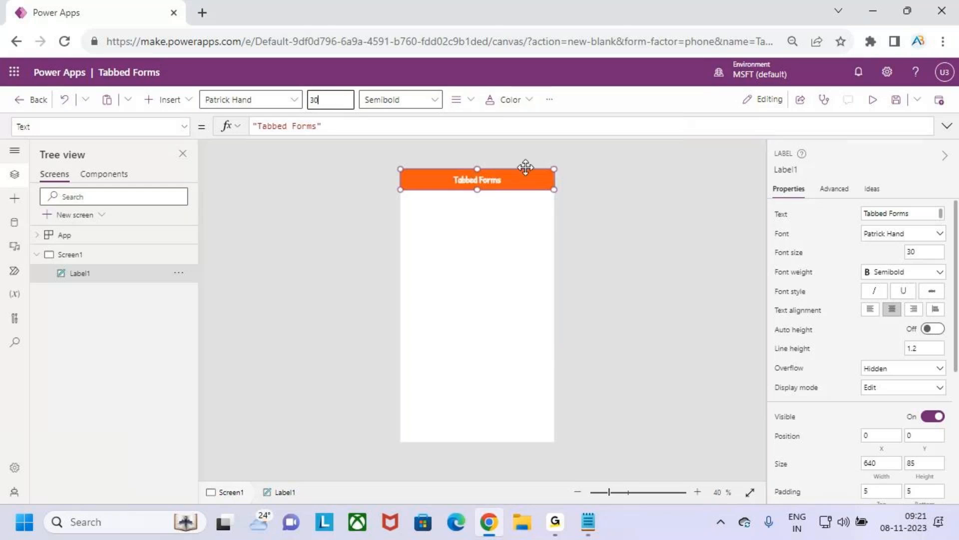
Step: Save the Tabbed Forms app, preview its header, and return to editing
{"action": "left_click", "coordinate": [895, 103]}
{"action": "left_click", "coordinate": [875, 101]}
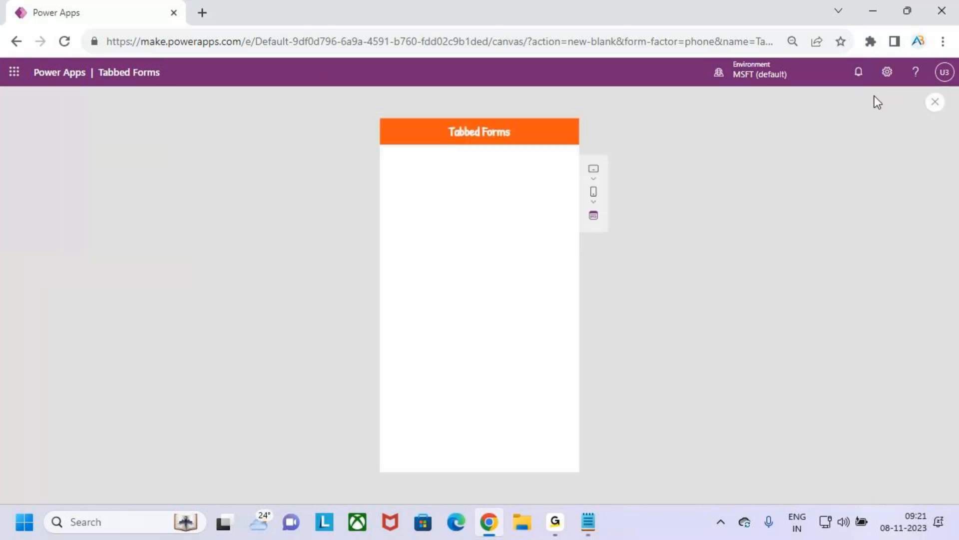
{"action": "left_click", "coordinate": [935, 102]}
{"action": "left_click", "coordinate": [592, 340]}
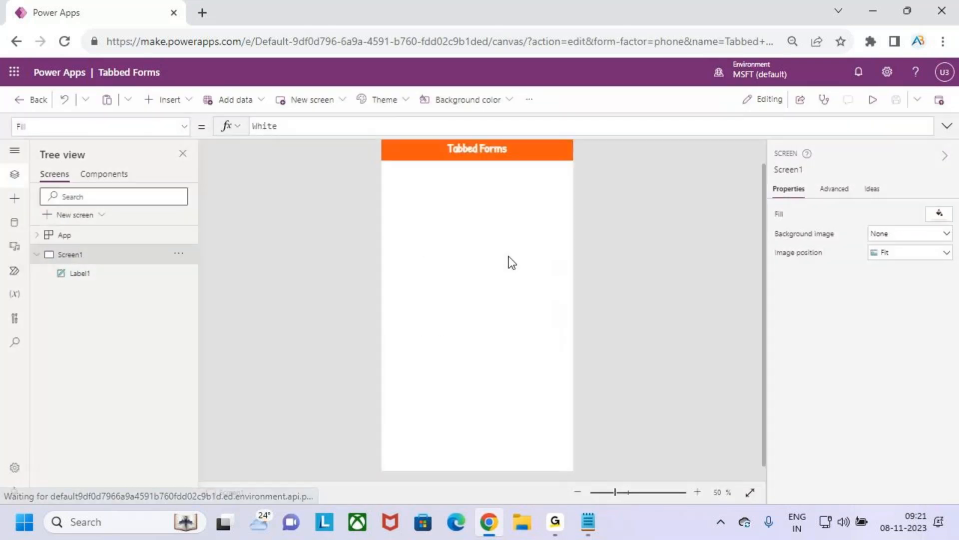
{"action": "scroll", "coordinate": [513, 229], "scroll_direction": "up", "scroll_amount": 1}
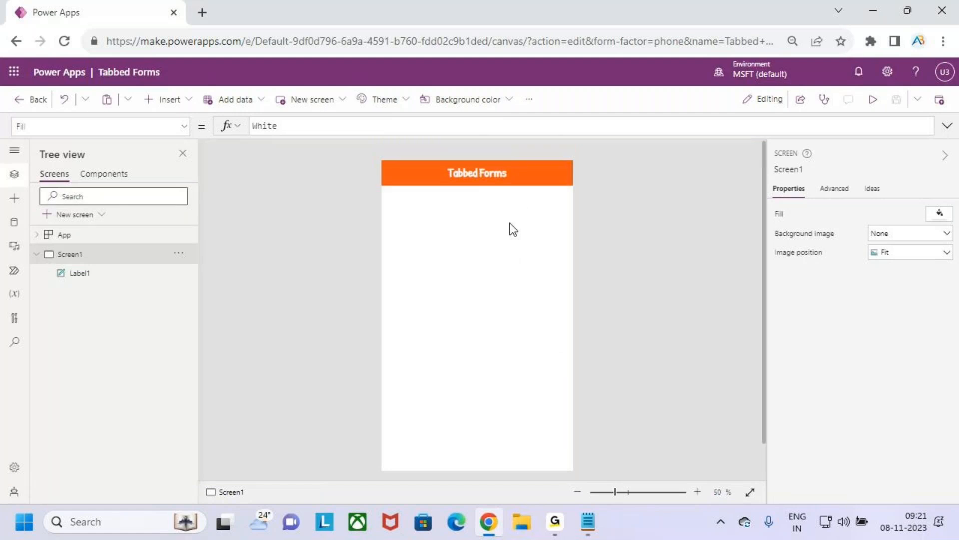
{"action": "scroll", "coordinate": [513, 228], "scroll_direction": "down", "scroll_amount": 1}
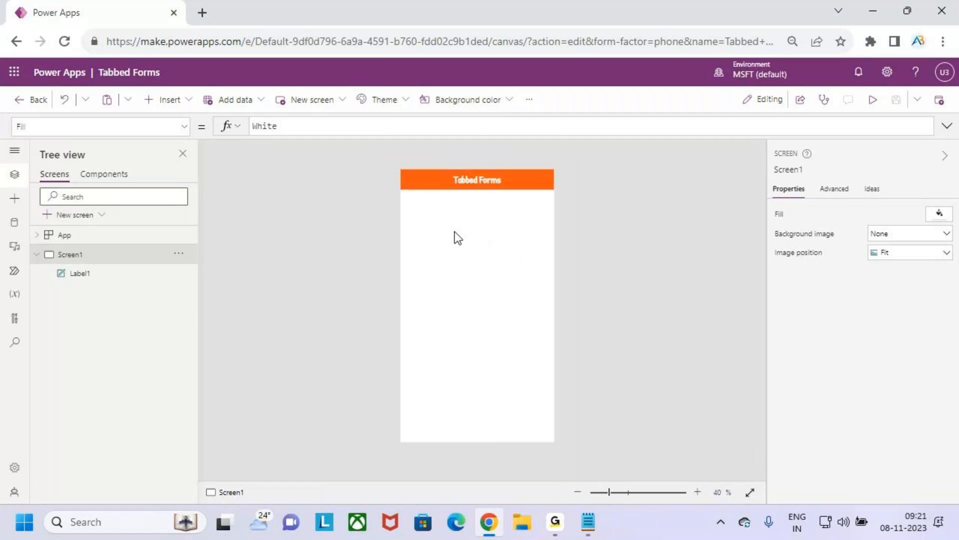
Step: Insert an edit form below the header, leaving a gap, at about Y 180 and about 845 high
{"action": "left_click", "coordinate": [179, 103]}
{"action": "left_click", "coordinate": [199, 190]}
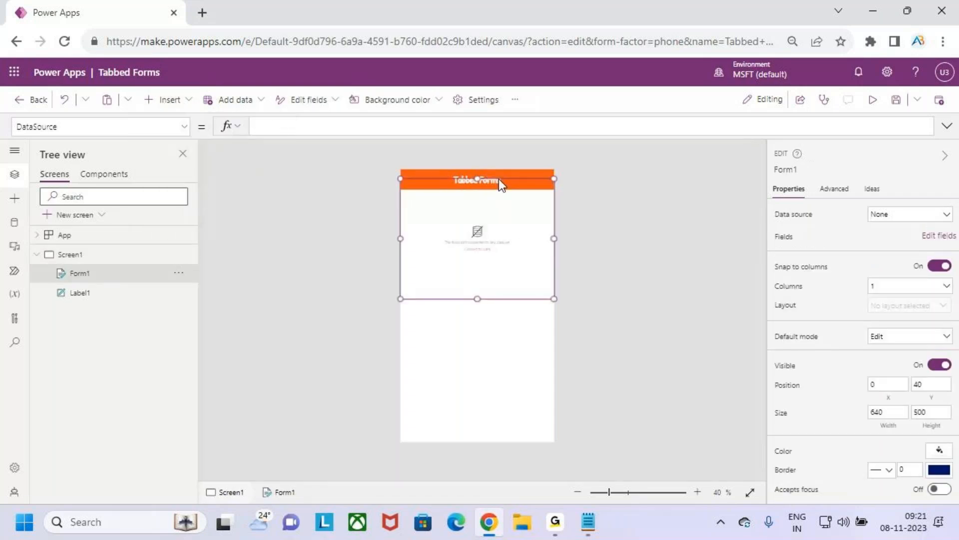
{"action": "left_click_drag", "start_coordinate": [499, 178], "coordinate": [493, 212]}
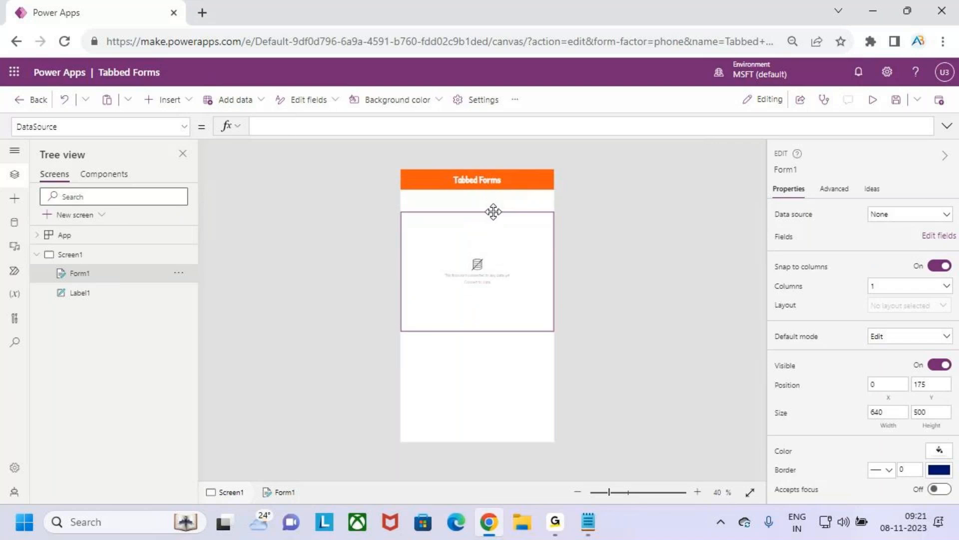
{"action": "left_click_drag", "start_coordinate": [473, 333], "coordinate": [484, 413]}
Step: Connect the form to the Students list on the Forms SharePoint site
{"action": "left_click", "coordinate": [902, 220]}
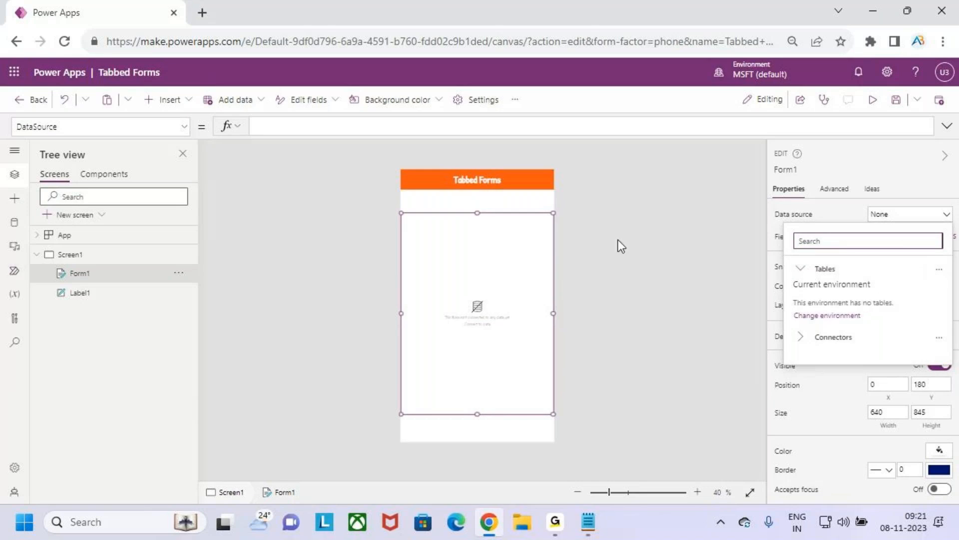
{"action": "left_click", "coordinate": [822, 341]}
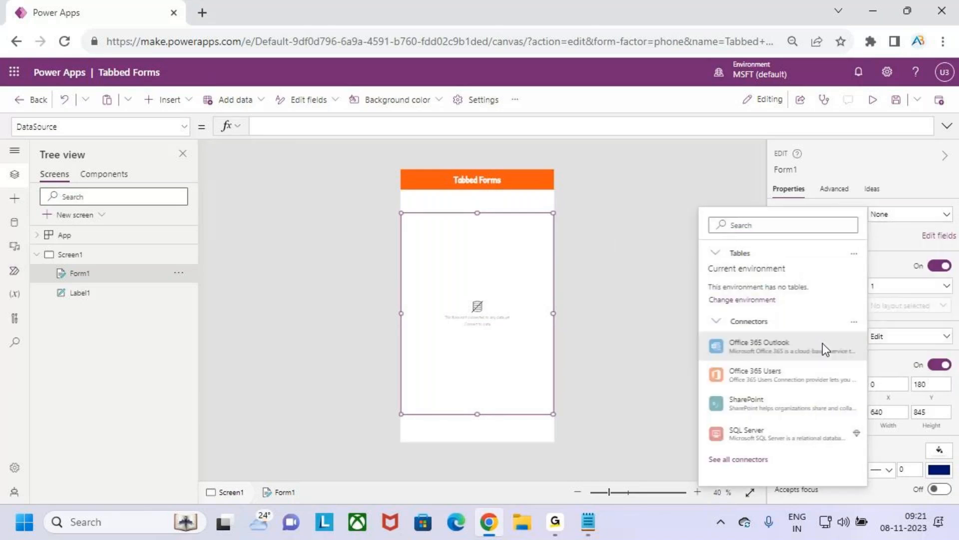
{"action": "left_click", "coordinate": [772, 410]}
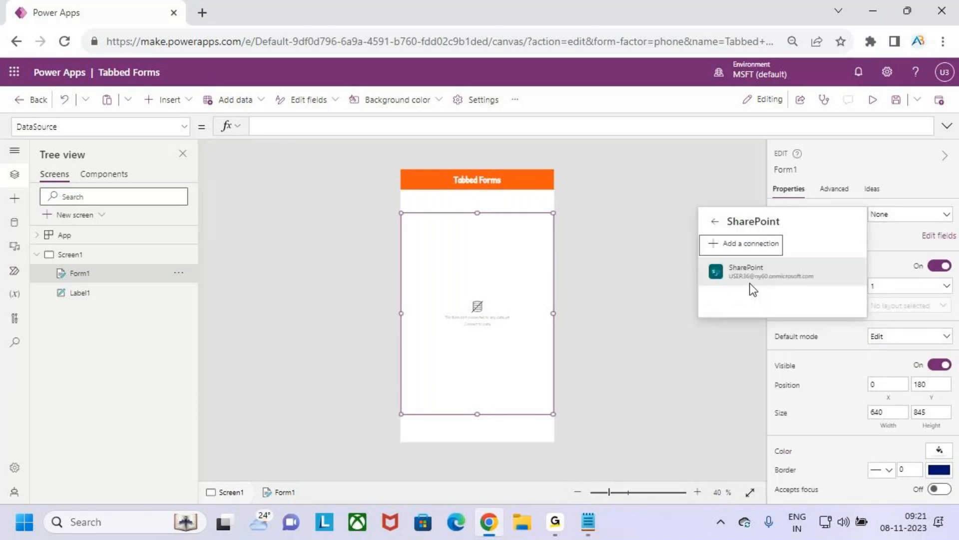
{"action": "left_click", "coordinate": [749, 279]}
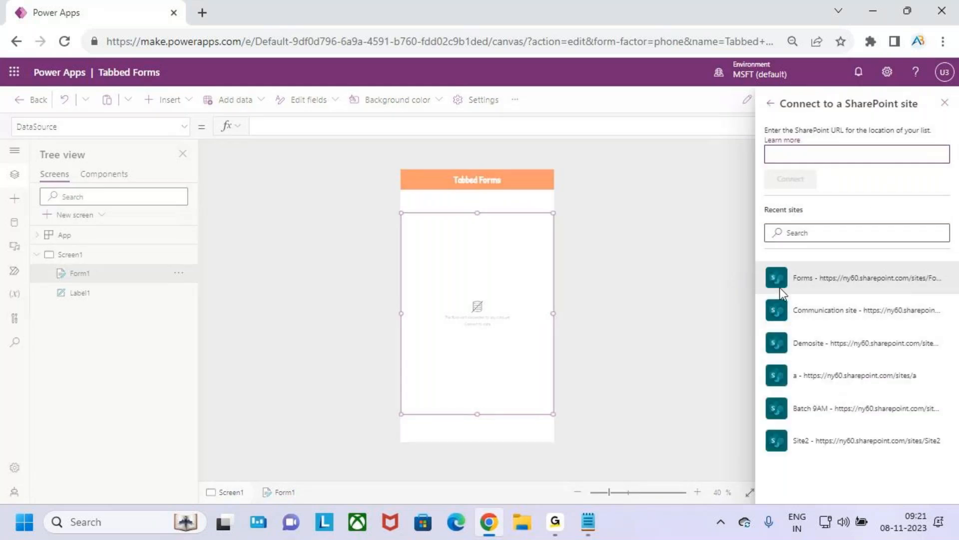
{"action": "left_click", "coordinate": [838, 284]}
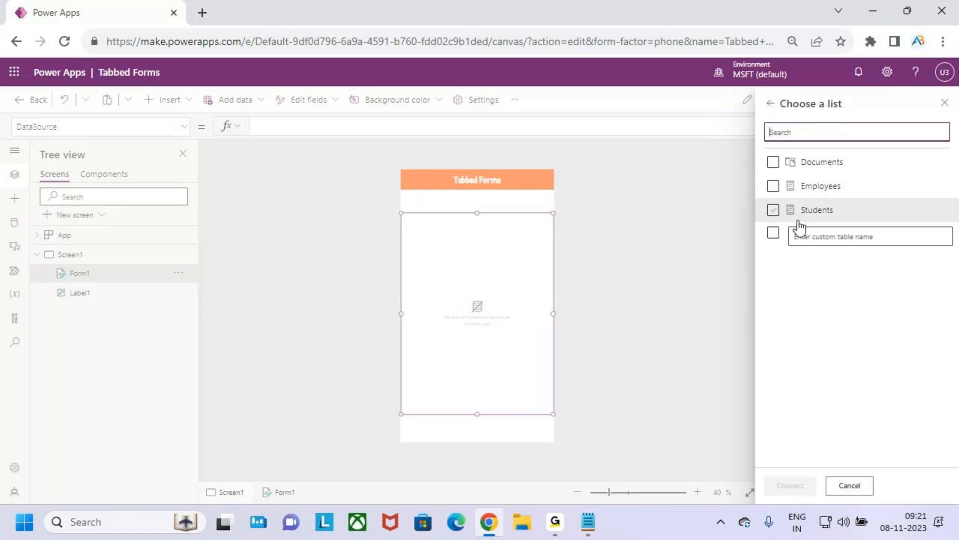
{"action": "left_click", "coordinate": [774, 210]}
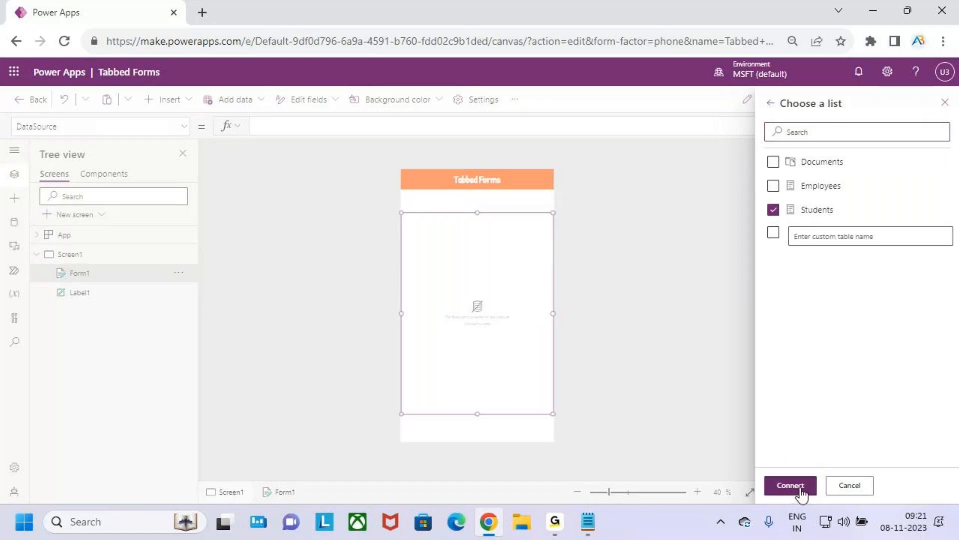
{"action": "left_click", "coordinate": [802, 473]}
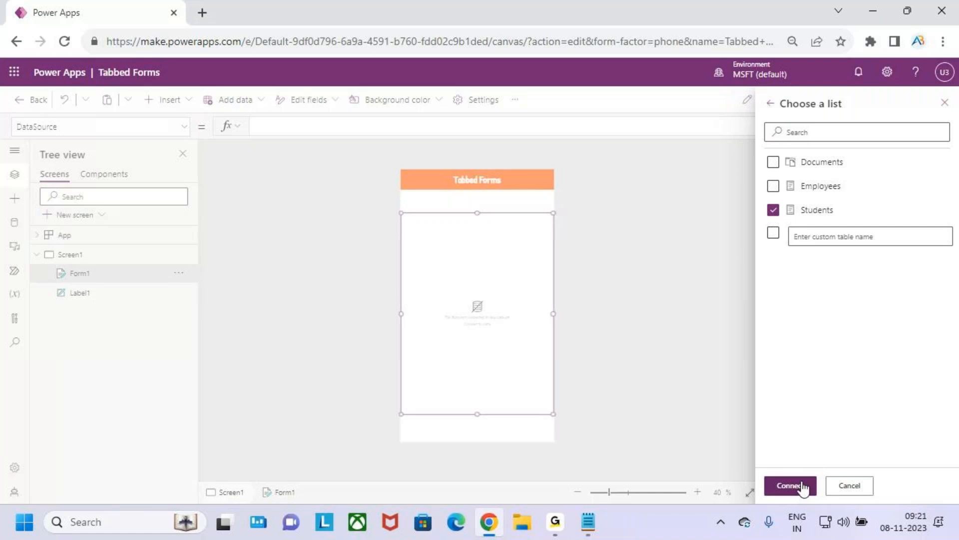
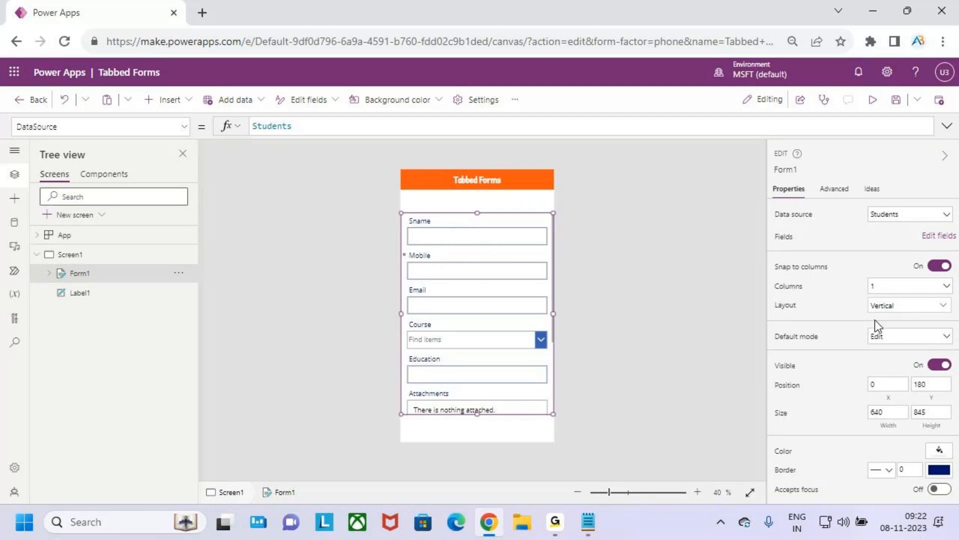
Step: Set the edit form's default mode to New and check its layout options
{"action": "left_click", "coordinate": [888, 340]}
{"action": "left_click", "coordinate": [878, 367]}
{"action": "left_click", "coordinate": [448, 227]}
{"action": "left_click", "coordinate": [446, 266]}
{"action": "left_click", "coordinate": [436, 289]}
{"action": "left_click", "coordinate": [436, 289]}
{"action": "left_click", "coordinate": [435, 307]}
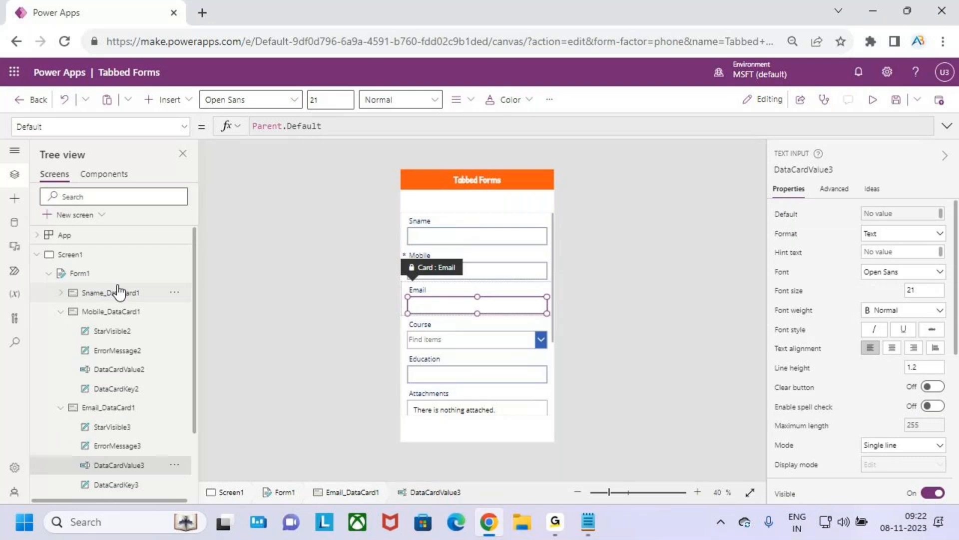
{"action": "left_click", "coordinate": [75, 273]}
{"action": "left_click", "coordinate": [887, 311]}
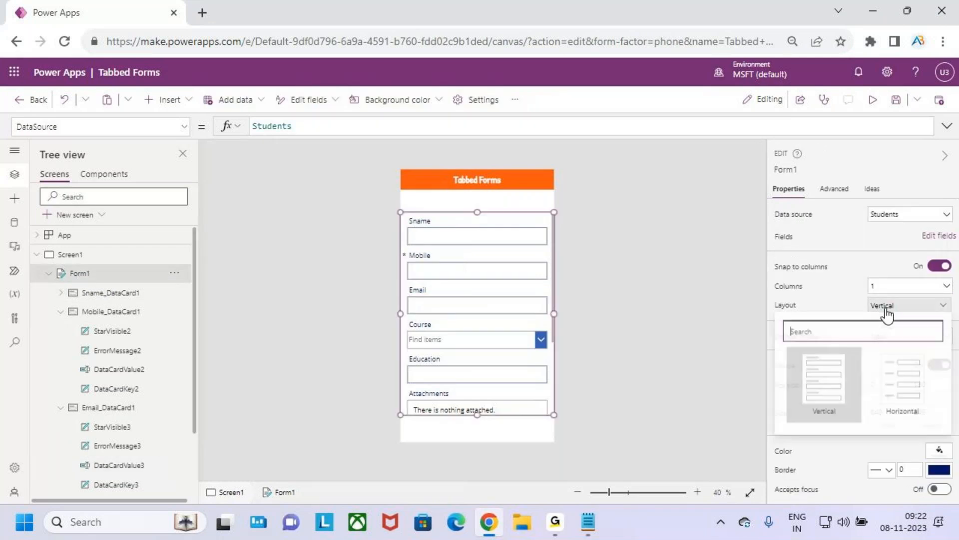
{"action": "left_click", "coordinate": [904, 392]}
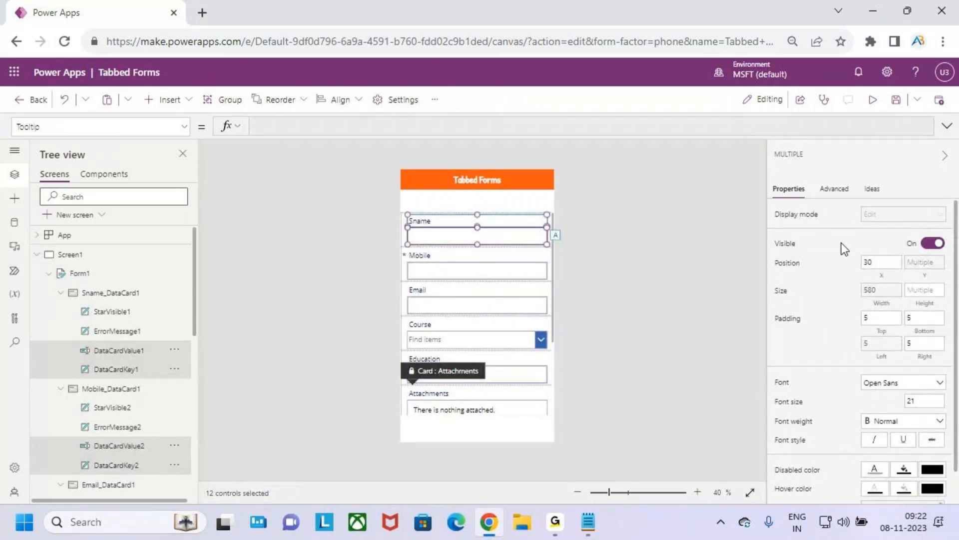
Step: Format all the form's field labels and input controls in Patrick Hand, size 26, Semibold
{"action": "left_click", "coordinate": [905, 384]}
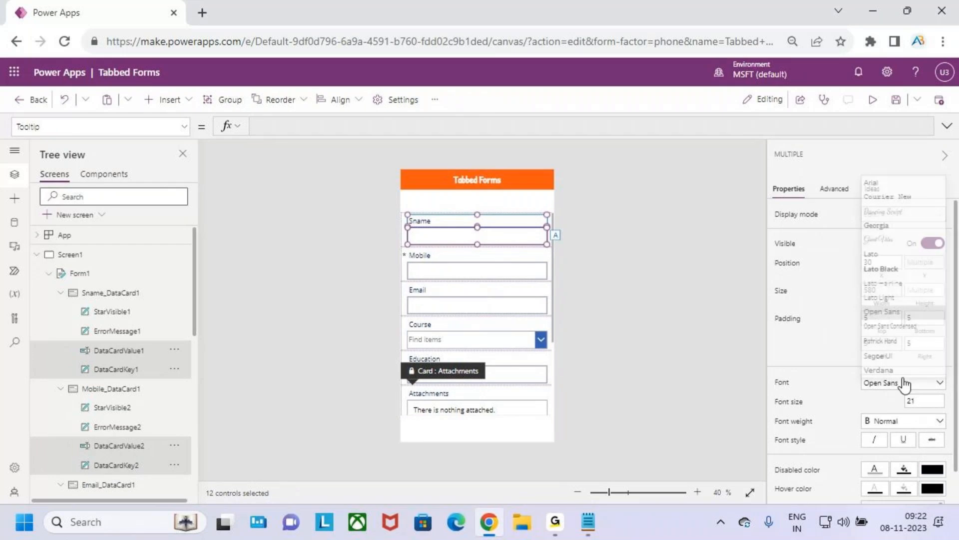
{"action": "left_click", "coordinate": [898, 341]}
{"action": "left_click", "coordinate": [924, 401]}
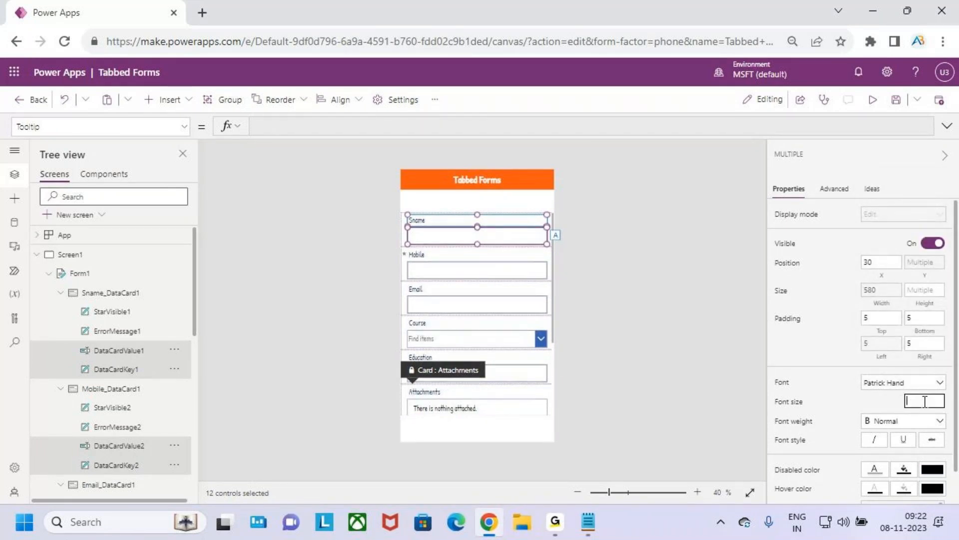
{"action": "type", "text": "20"}
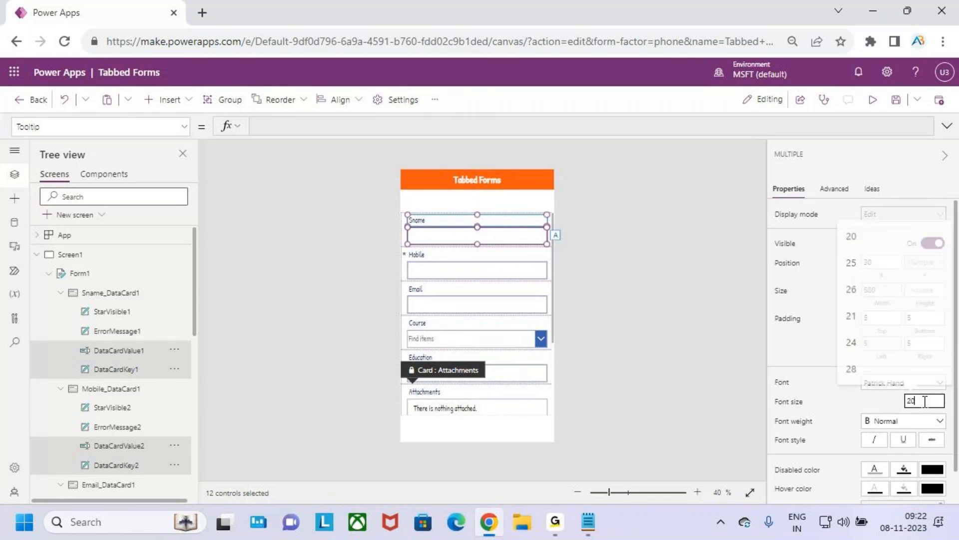
{"action": "key", "text": "BackSpace"}
{"action": "type", "text": "6"}
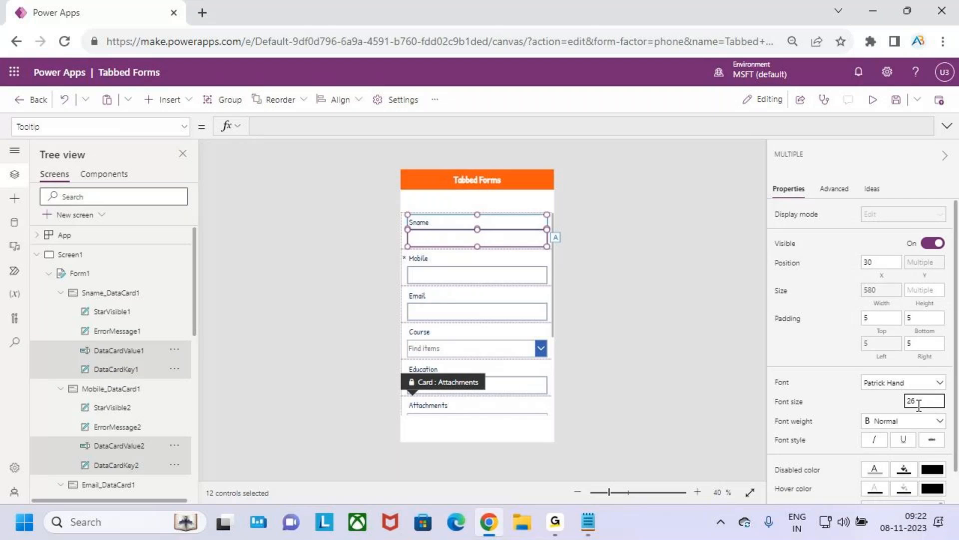
{"action": "left_click", "coordinate": [895, 423]}
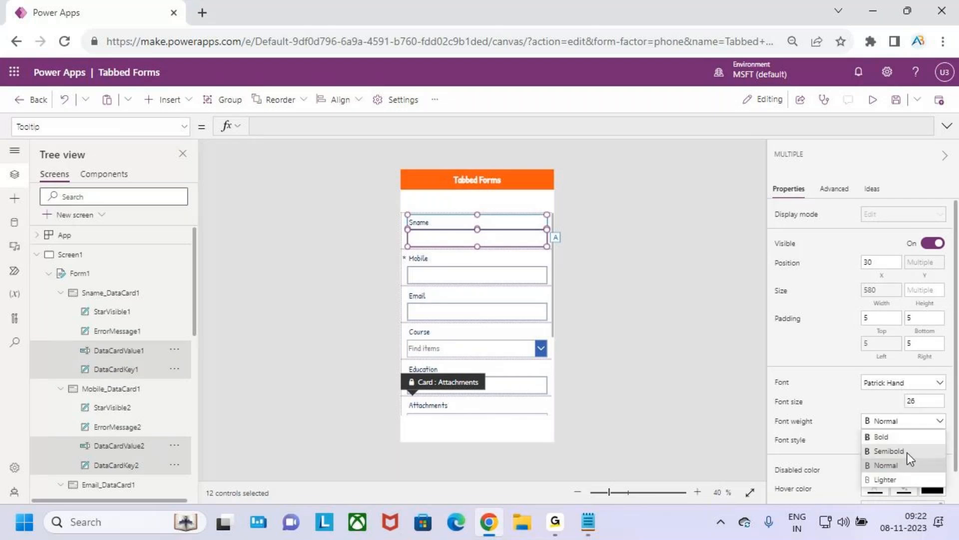
{"action": "left_click", "coordinate": [907, 452]}
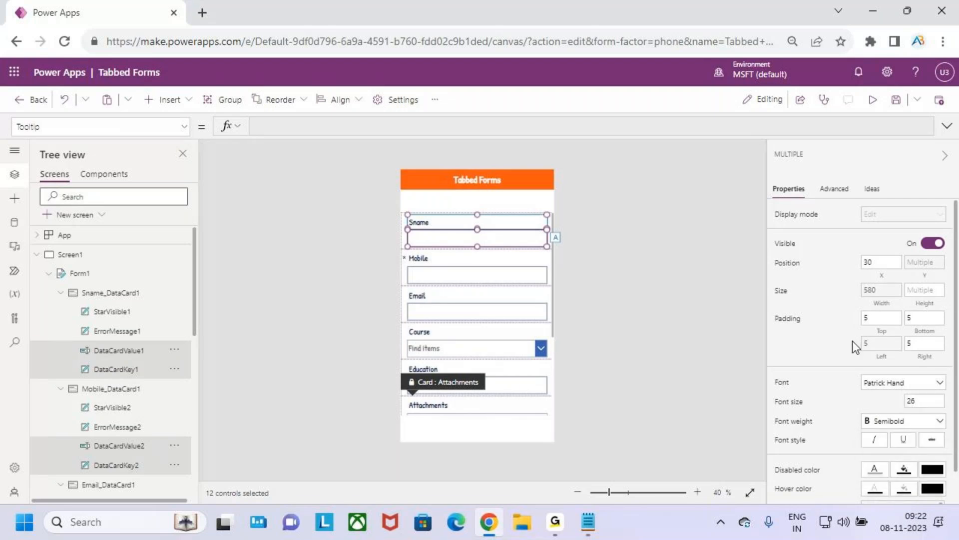
{"action": "left_click", "coordinate": [630, 297]}
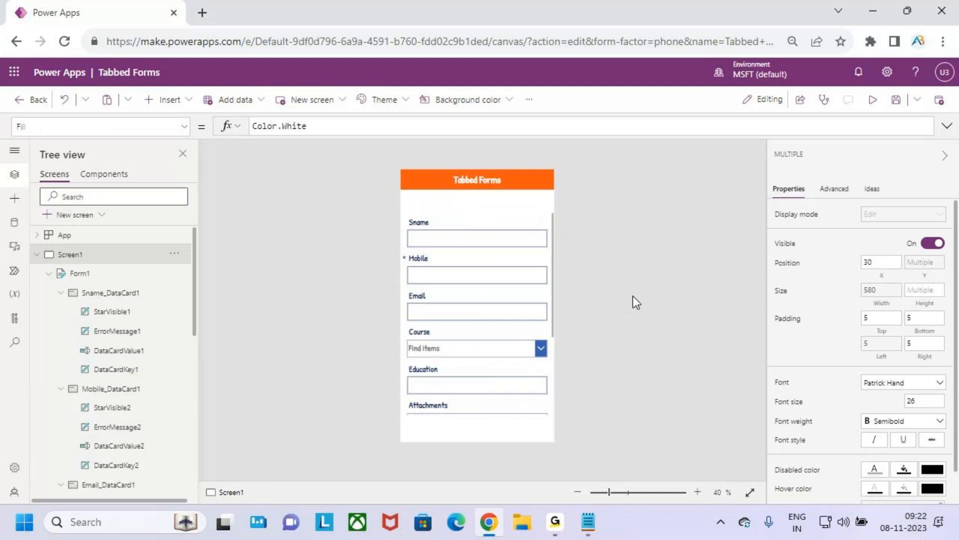
Step: Remove the Attachments field from the edit form
{"action": "left_click", "coordinate": [503, 215]}
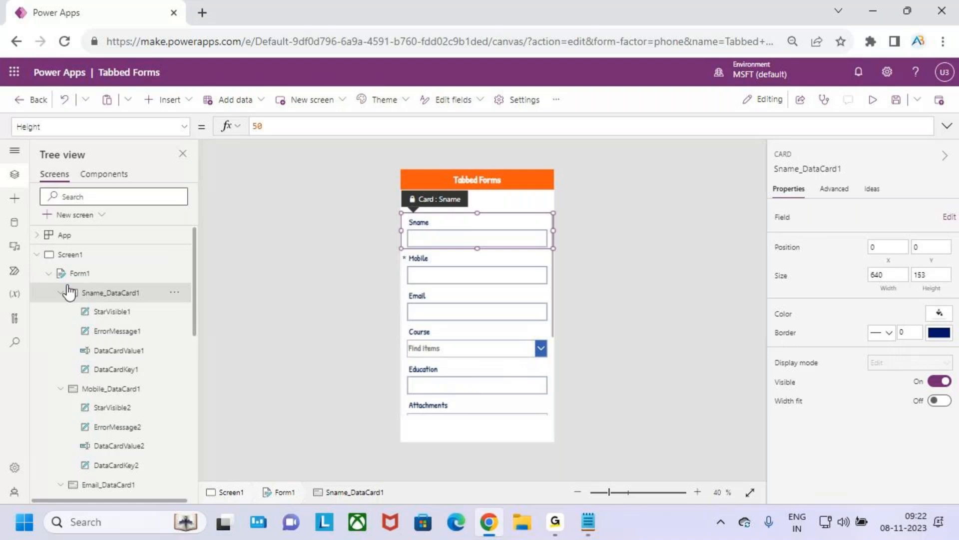
{"action": "left_click", "coordinate": [79, 273]}
{"action": "scroll", "coordinate": [475, 325], "scroll_direction": "down", "scroll_amount": 5}
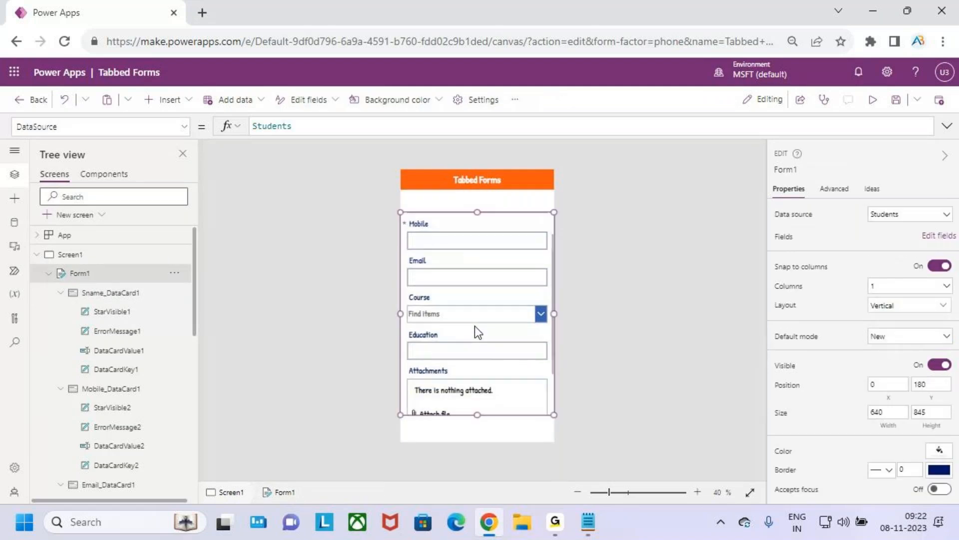
{"action": "scroll", "coordinate": [484, 312], "scroll_direction": "up", "scroll_amount": 5}
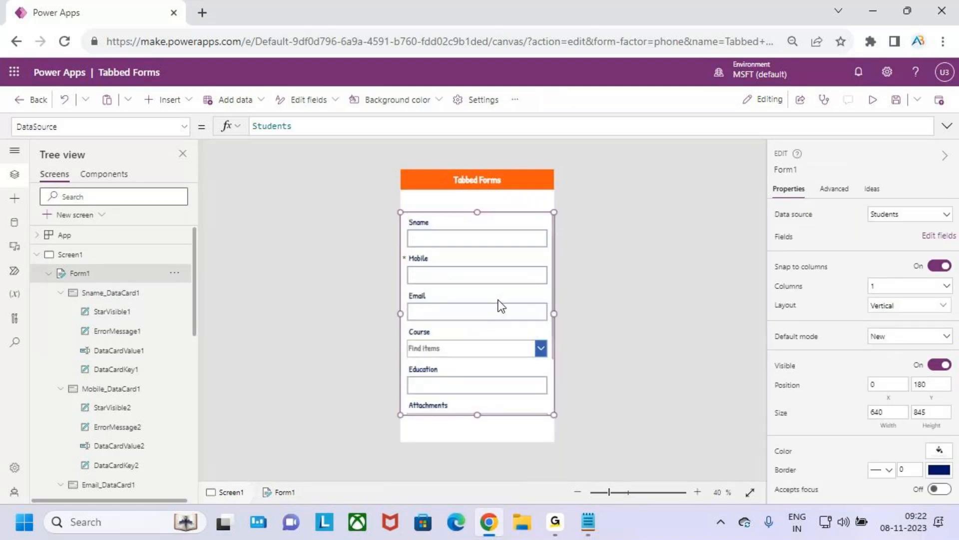
{"action": "scroll", "coordinate": [498, 300], "scroll_direction": "down", "scroll_amount": 5}
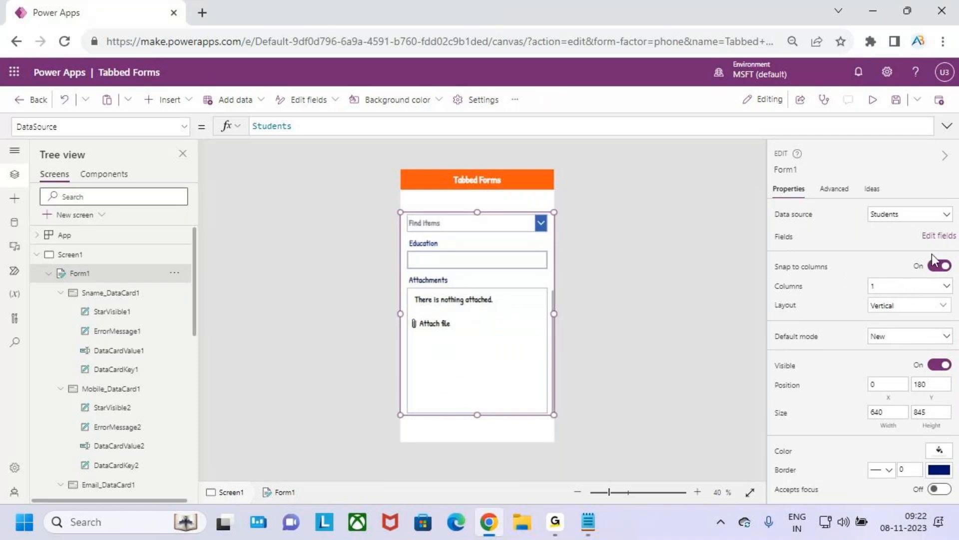
{"action": "left_click", "coordinate": [937, 235]}
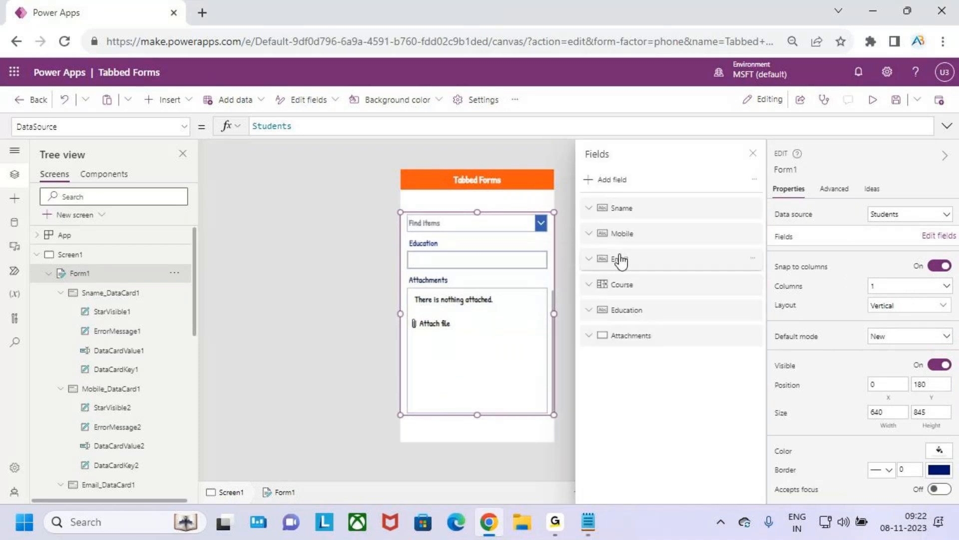
{"action": "left_click", "coordinate": [753, 335]}
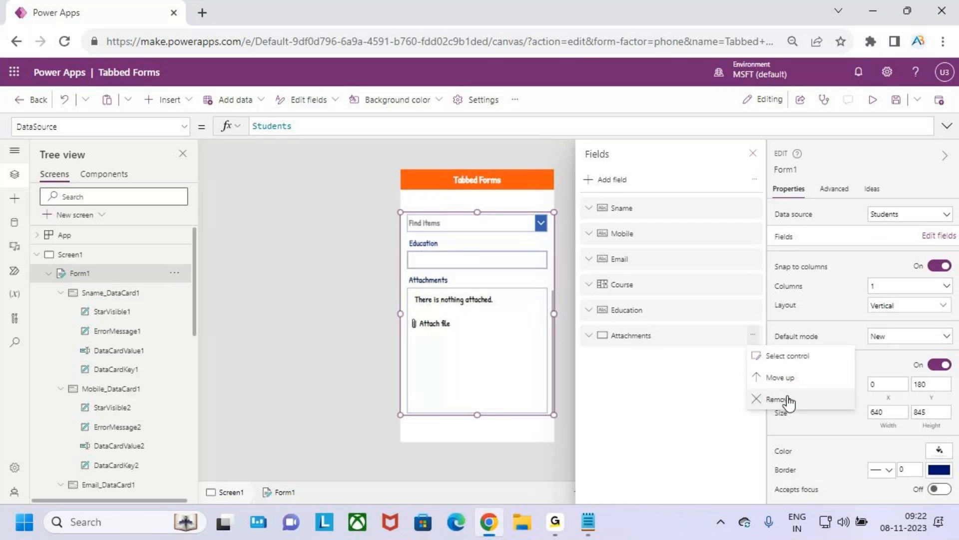
{"action": "left_click", "coordinate": [780, 398]}
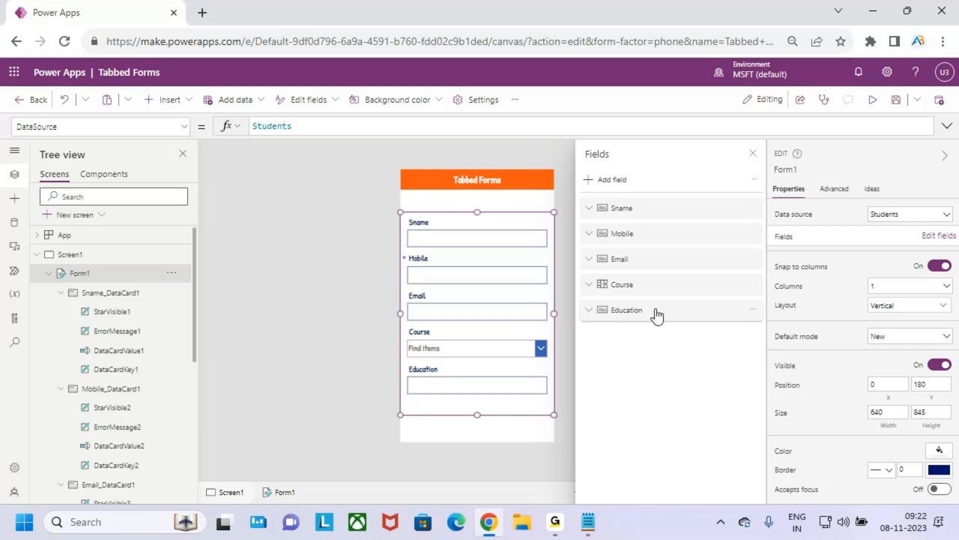
Step: Search the form's available fields for "ename" and "sa", and leave field editing without adding any
{"action": "left_click", "coordinate": [597, 181]}
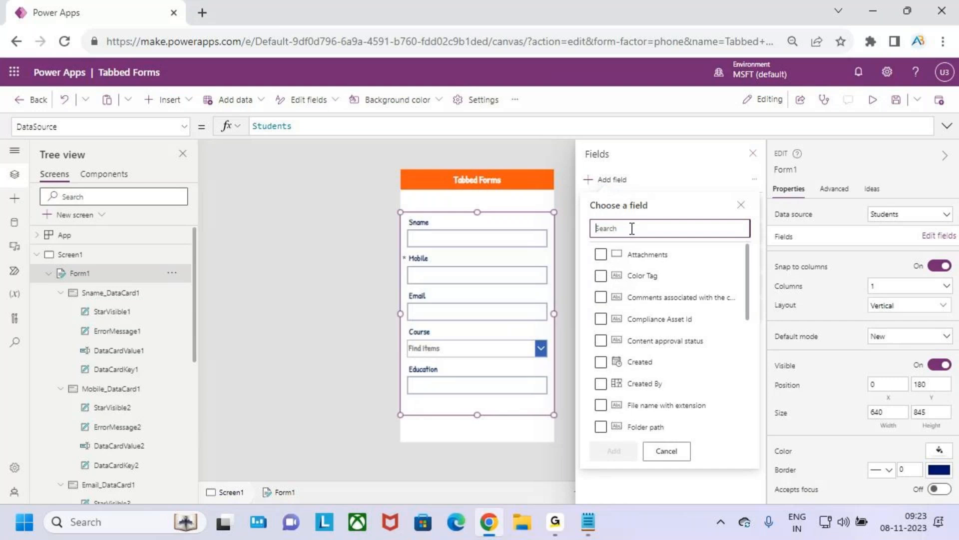
{"action": "type", "text": "enc"}
{"action": "key", "text": "BackSpace"}
{"action": "key", "text": "BackSpace"}
{"action": "key", "text": "BackSpace"}
{"action": "type", "text": "ename"}
{"action": "key", "text": "BackSpace"}
{"action": "key", "text": "BackSpace"}
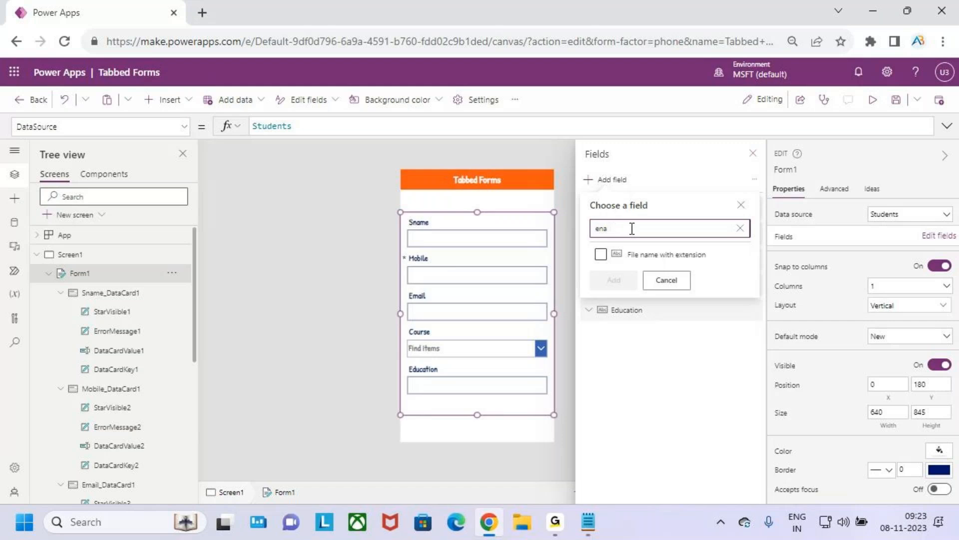
{"action": "key", "text": "BackSpace"}
{"action": "key", "text": "BackSpace"}
{"action": "key", "text": "BackSpace"}
{"action": "type", "text": "sa"}
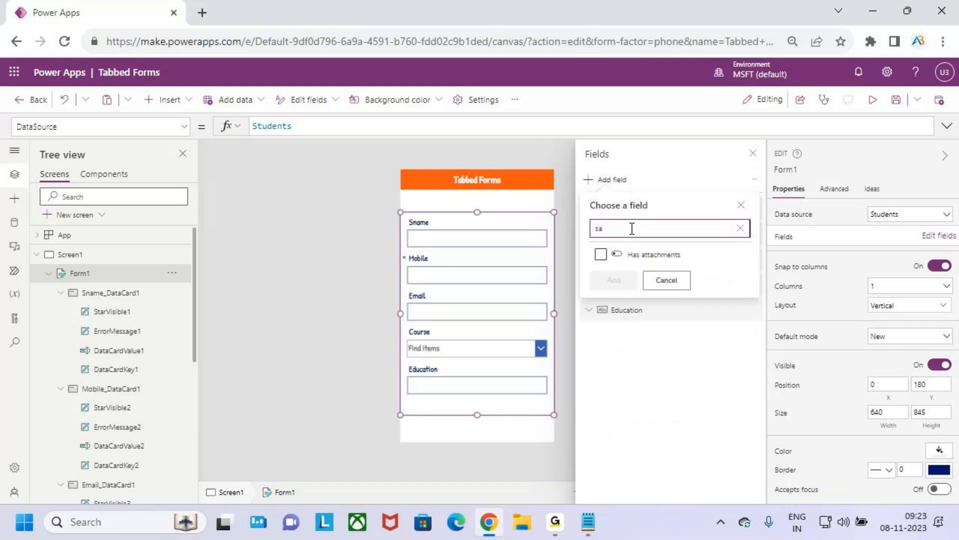
{"action": "key", "text": "BackSpace"}
{"action": "key", "text": "BackSpace"}
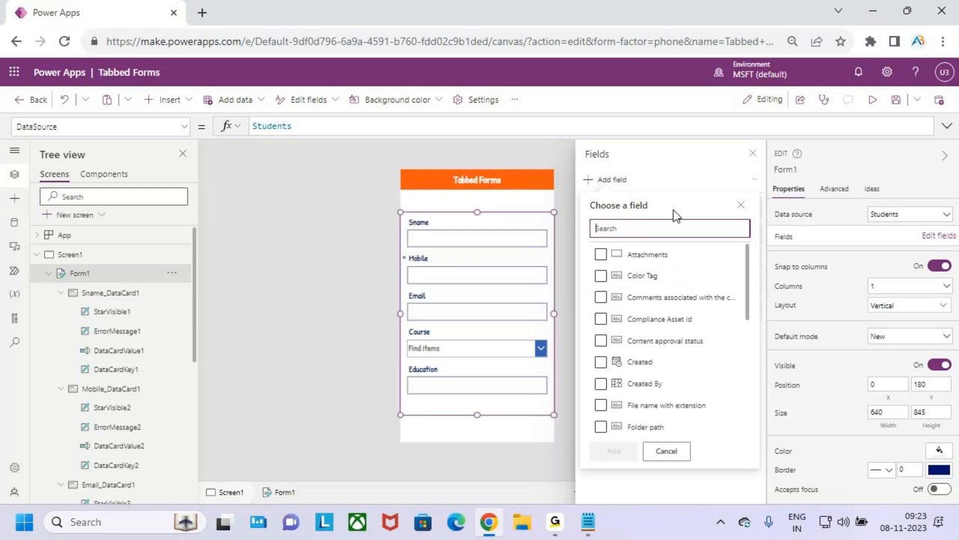
{"action": "left_click", "coordinate": [753, 153]}
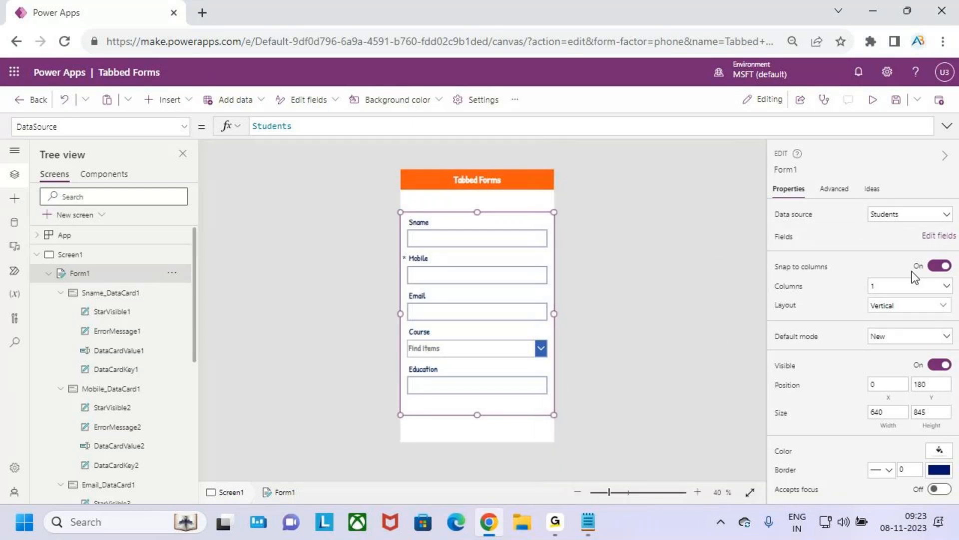
Step: Search the form's available fields for "eno", examine the full field list, and close it without adding any
{"action": "left_click", "coordinate": [935, 235]}
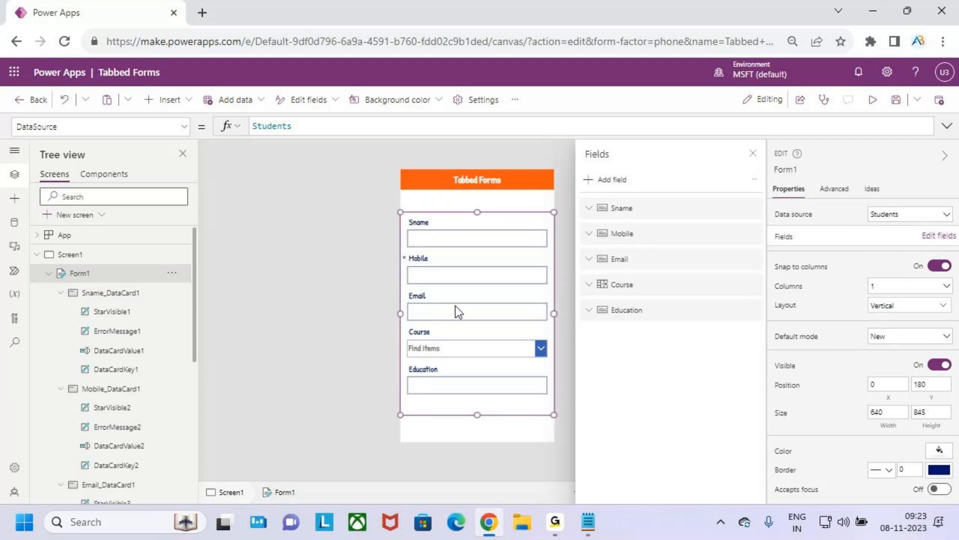
{"action": "left_click", "coordinate": [624, 181]}
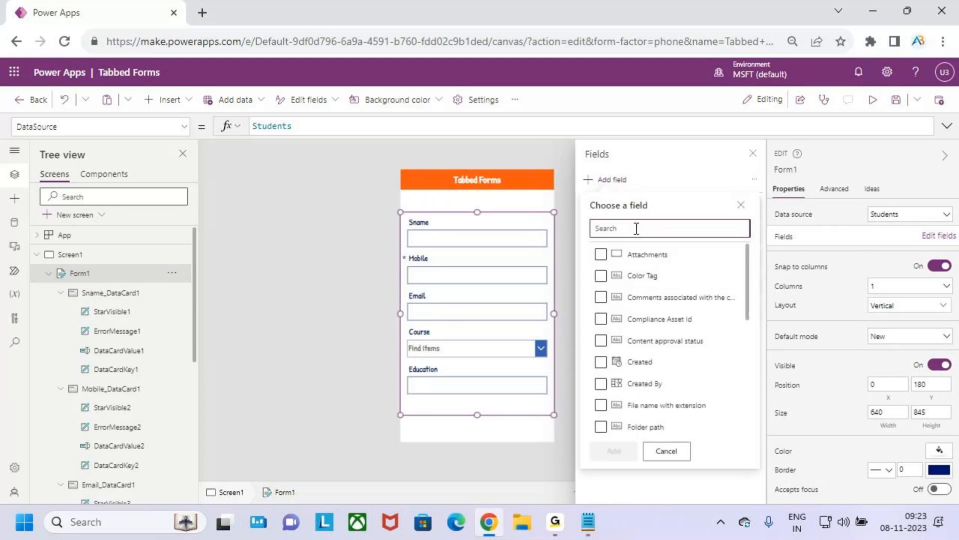
{"action": "type", "text": "eno"}
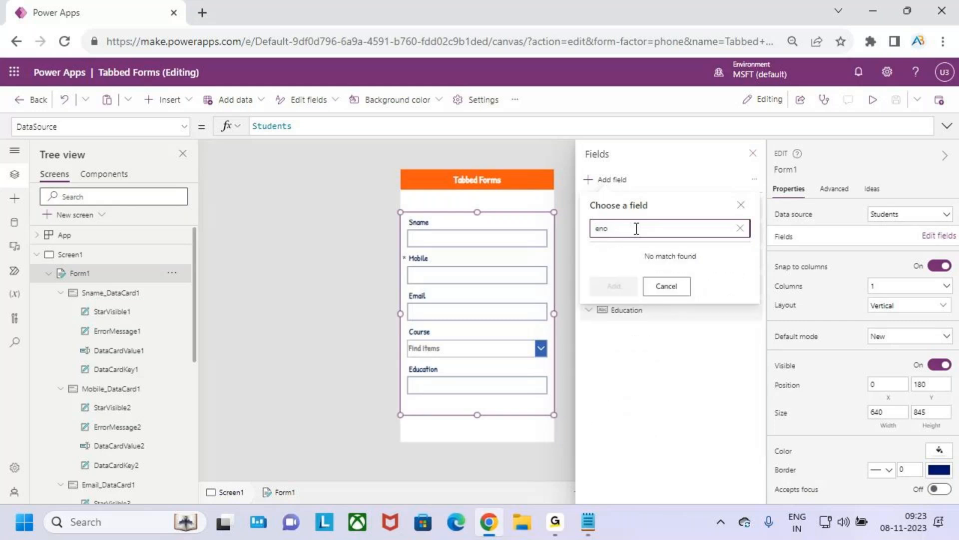
{"action": "key", "text": "BackSpace"}
{"action": "key", "text": "BackSpace"}
{"action": "scroll", "coordinate": [668, 358], "scroll_direction": "down", "scroll_amount": 4}
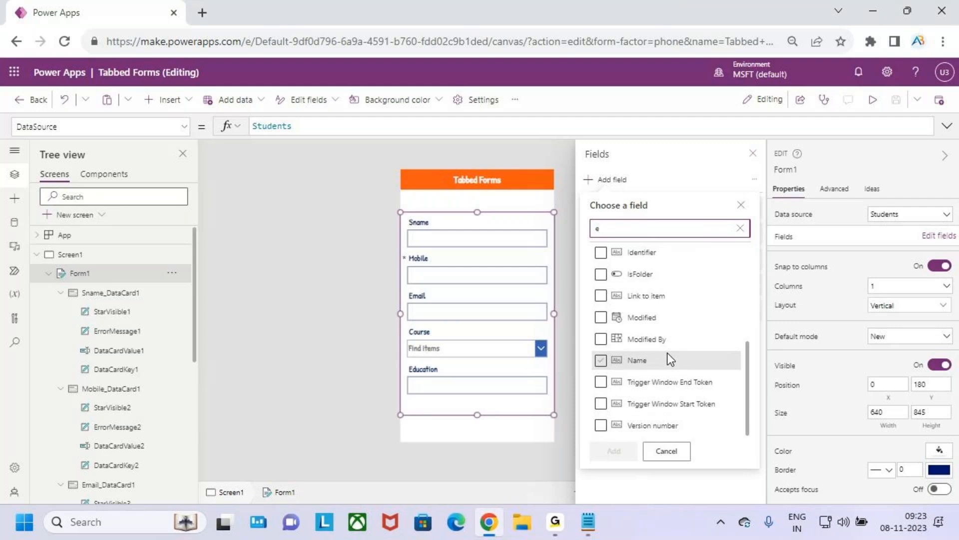
{"action": "scroll", "coordinate": [668, 352], "scroll_direction": "up", "scroll_amount": 5}
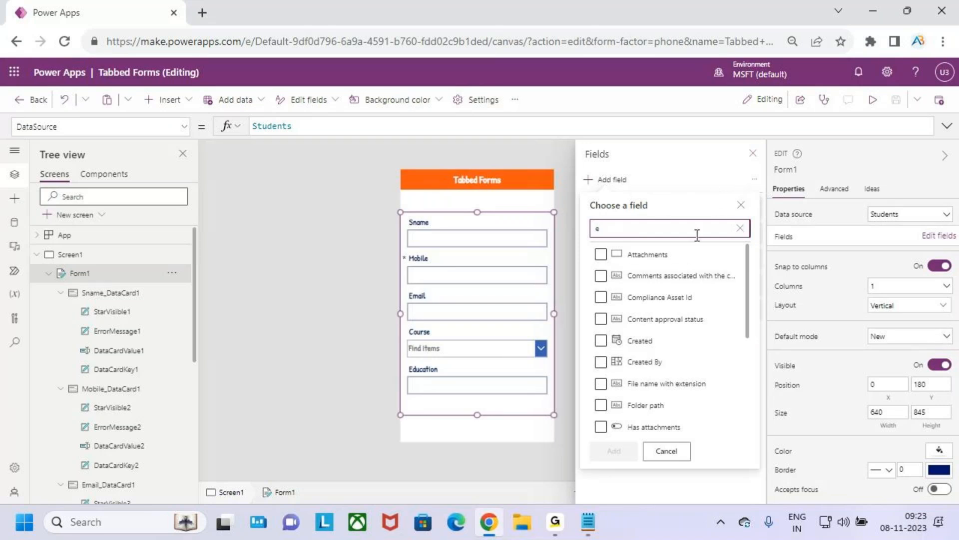
{"action": "left_click", "coordinate": [740, 228]}
{"action": "left_click", "coordinate": [600, 180]}
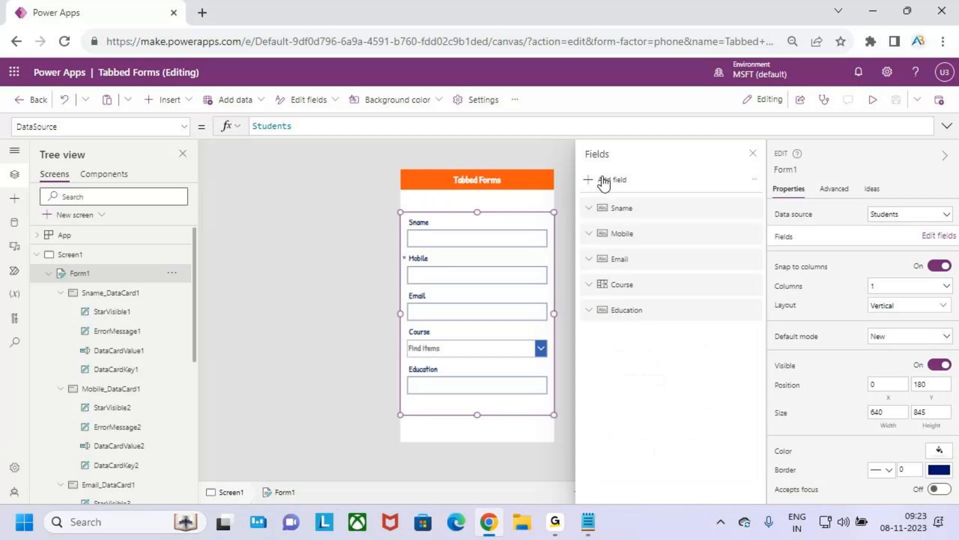
{"action": "left_click", "coordinate": [600, 182]}
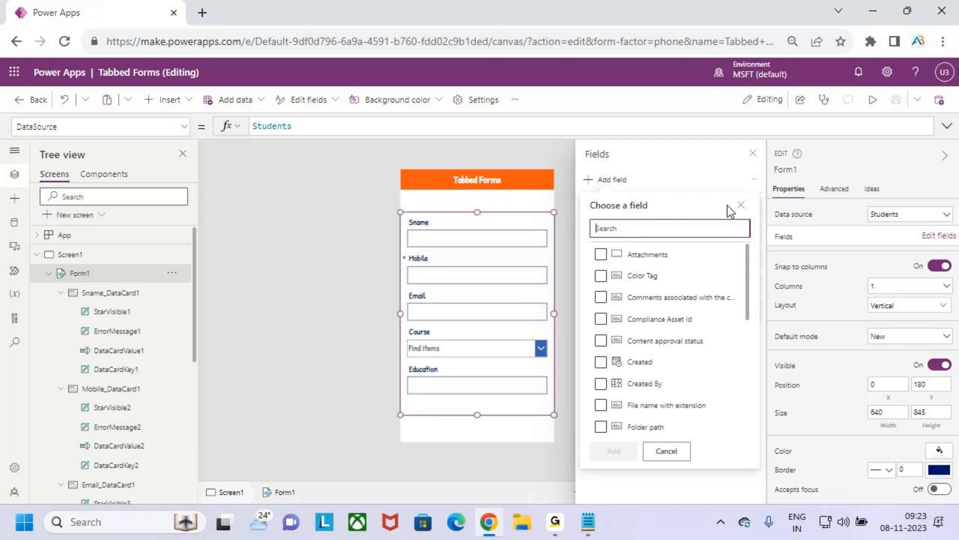
{"action": "left_click", "coordinate": [741, 207]}
{"action": "left_click", "coordinate": [753, 153]}
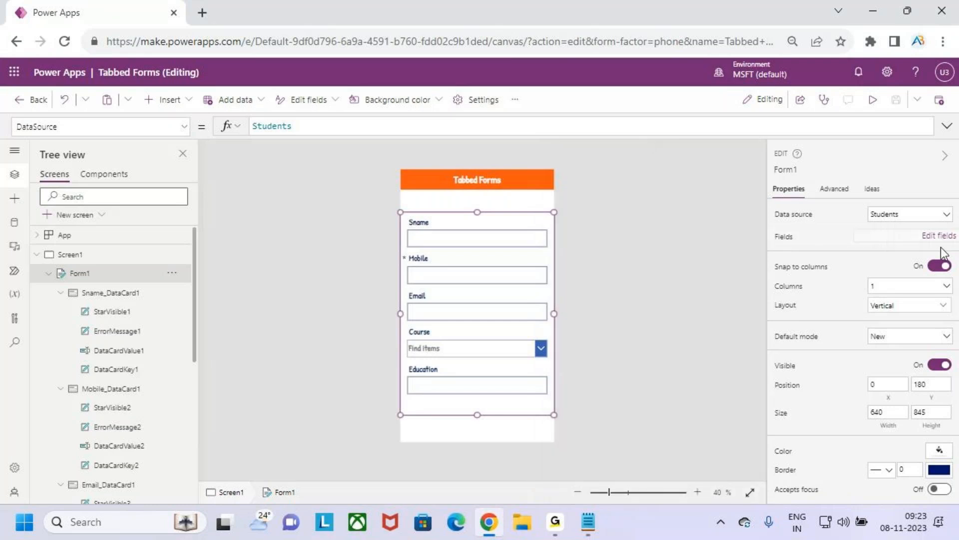
Step: Reselect the SharePoint Students list as the form's data source
{"action": "left_click", "coordinate": [900, 218]}
{"action": "left_click", "coordinate": [870, 357]}
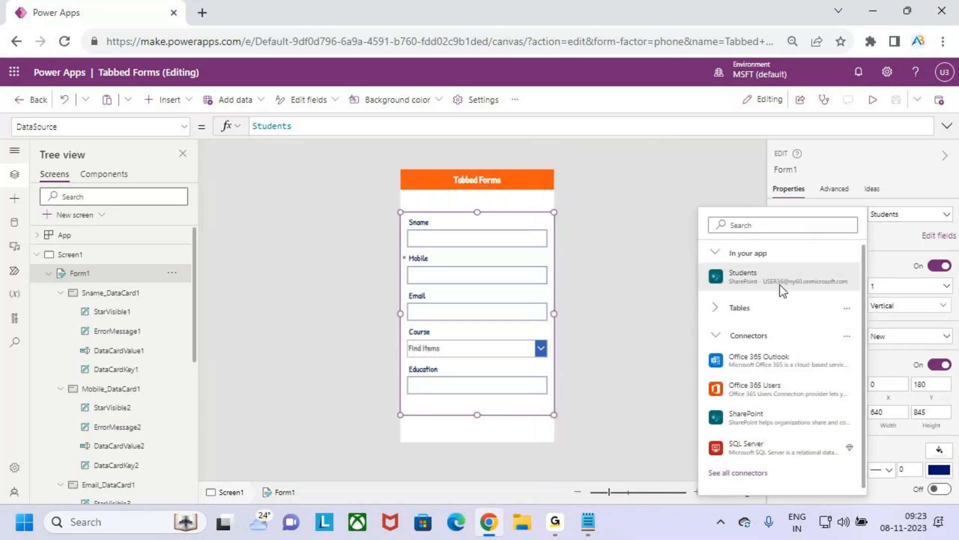
{"action": "left_click", "coordinate": [773, 279]}
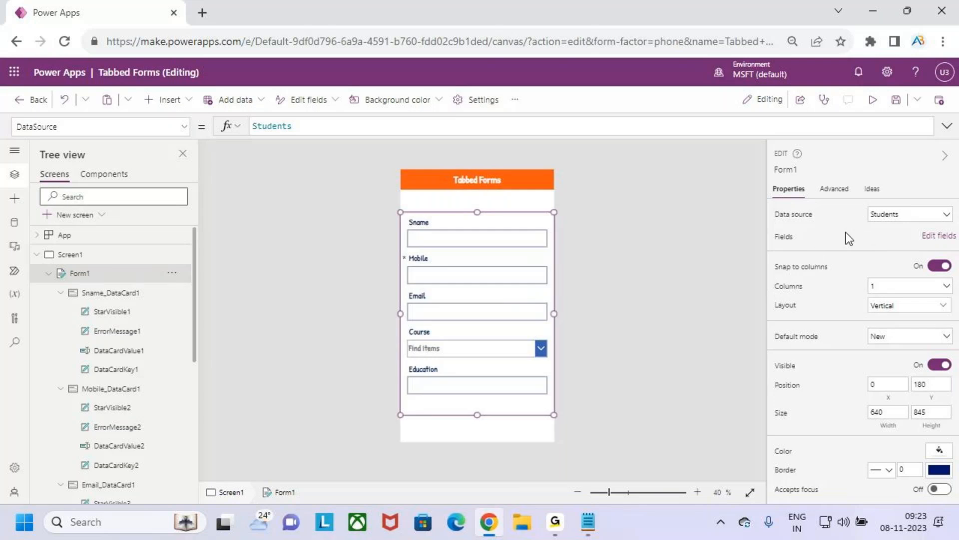
{"action": "left_click", "coordinate": [907, 218]}
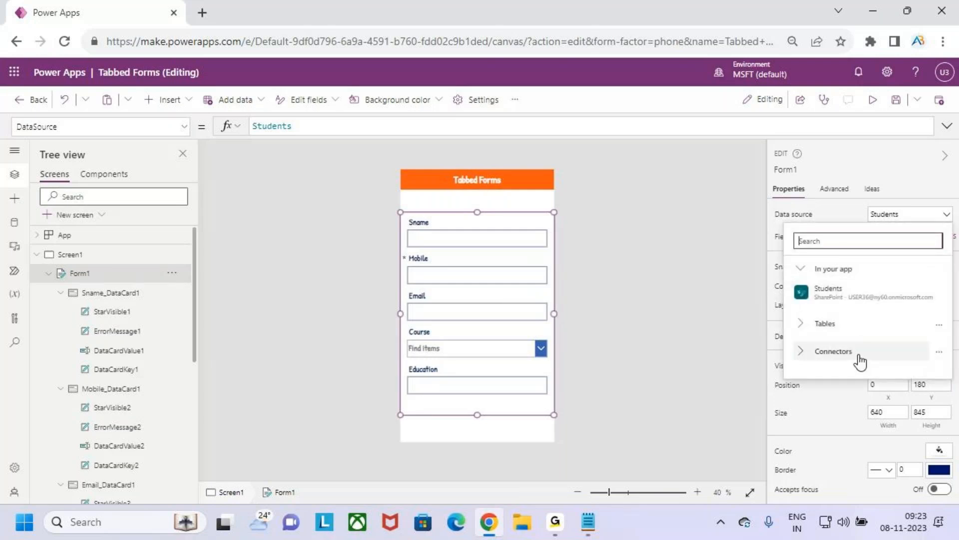
{"action": "left_click", "coordinate": [860, 359]}
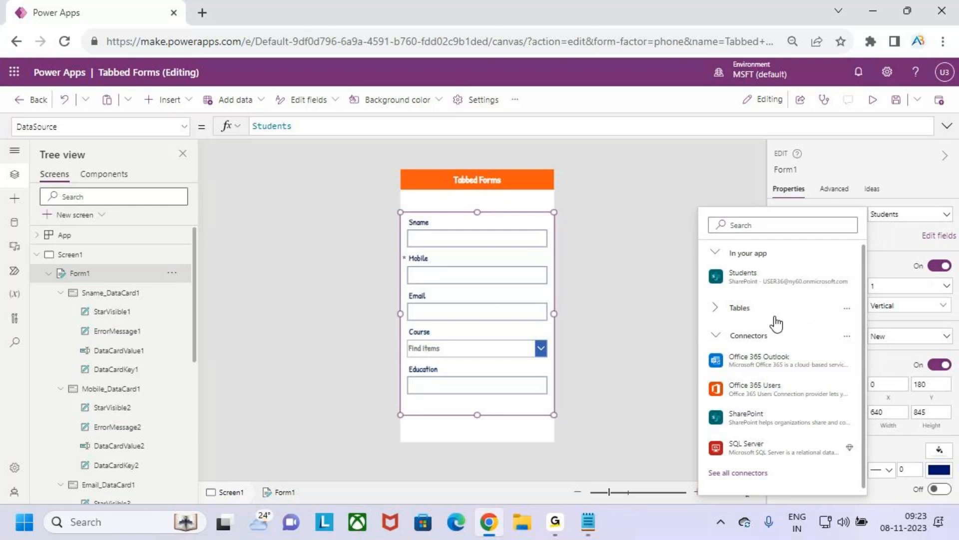
{"action": "left_click", "coordinate": [786, 269]}
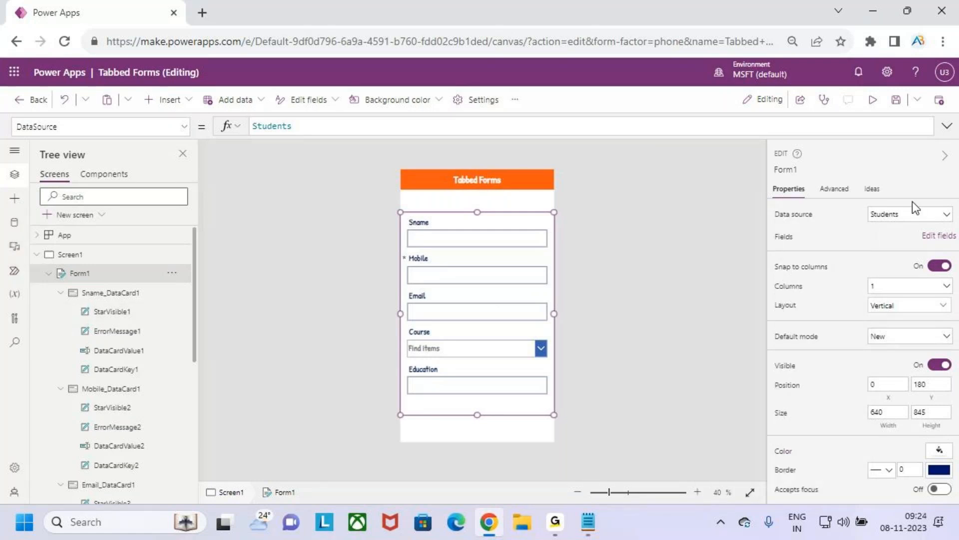
Step: Search the available data sources for "sharepoint" and choose the existing SharePoint connection
{"action": "left_click", "coordinate": [910, 214]}
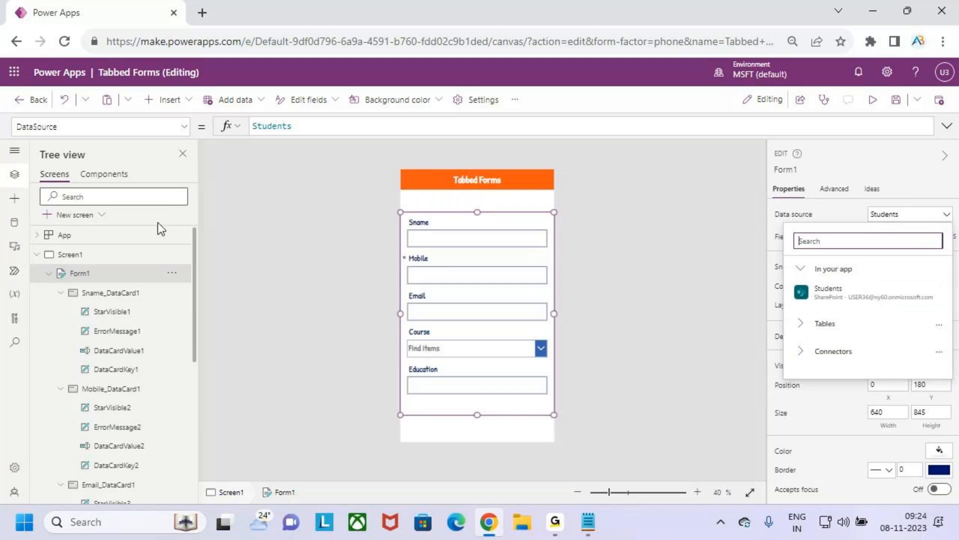
{"action": "left_click", "coordinate": [14, 222]}
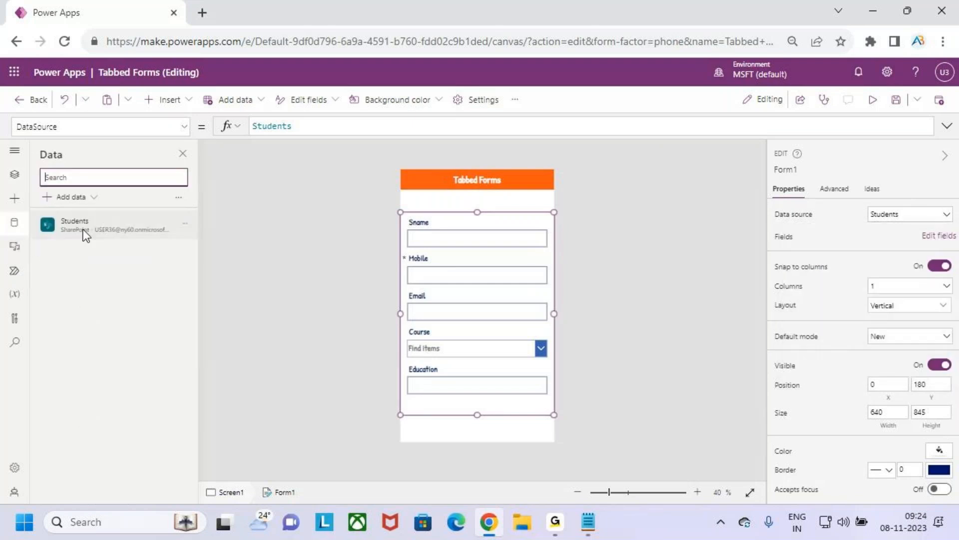
{"action": "mouse_move", "coordinate": [114, 224]}
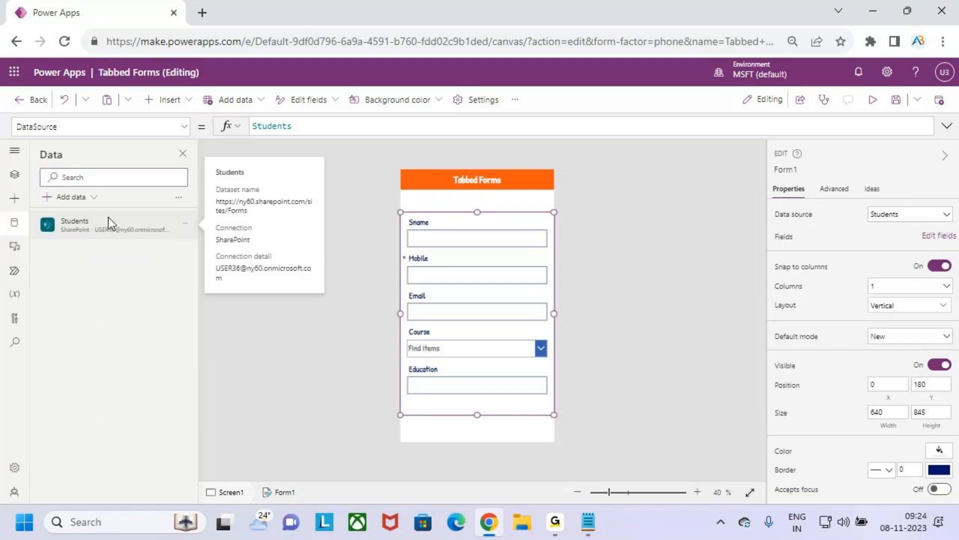
{"action": "left_click", "coordinate": [75, 197]}
{"action": "type", "text": "aher"}
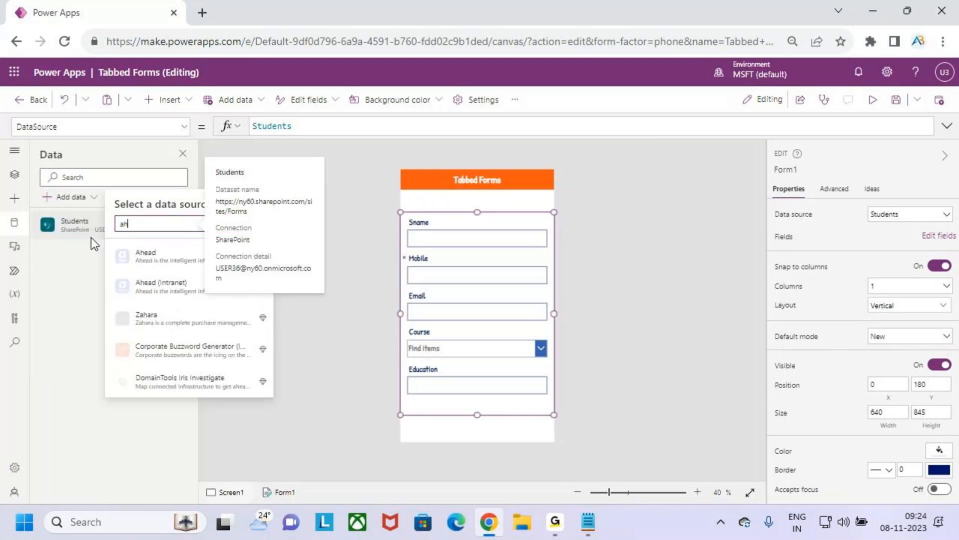
{"action": "key", "text": "BackSpace"}
{"action": "key", "text": "BackSpace"}
{"action": "key", "text": "BackSpace"}
{"action": "key", "text": "BackSpace"}
{"action": "type", "text": "sharepo"}
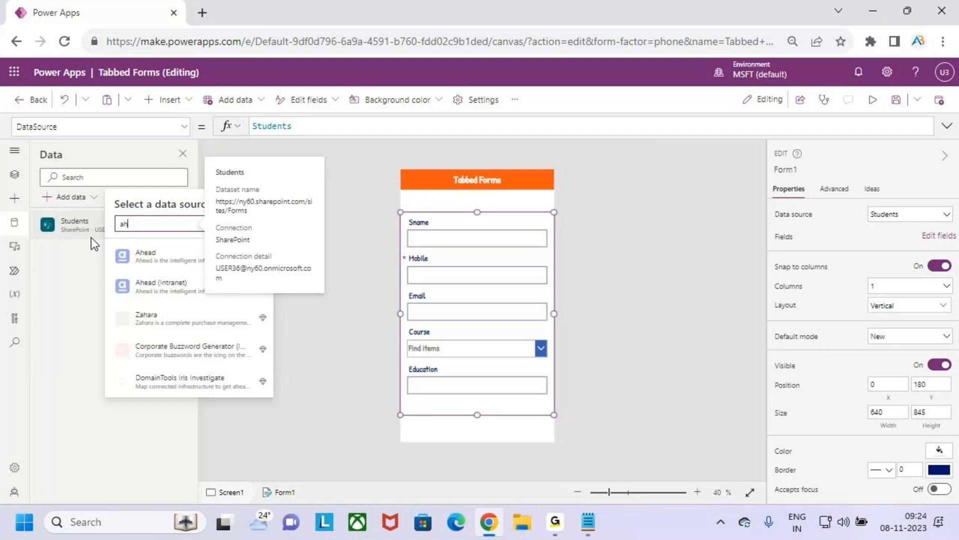
{"action": "type", "text": "int"}
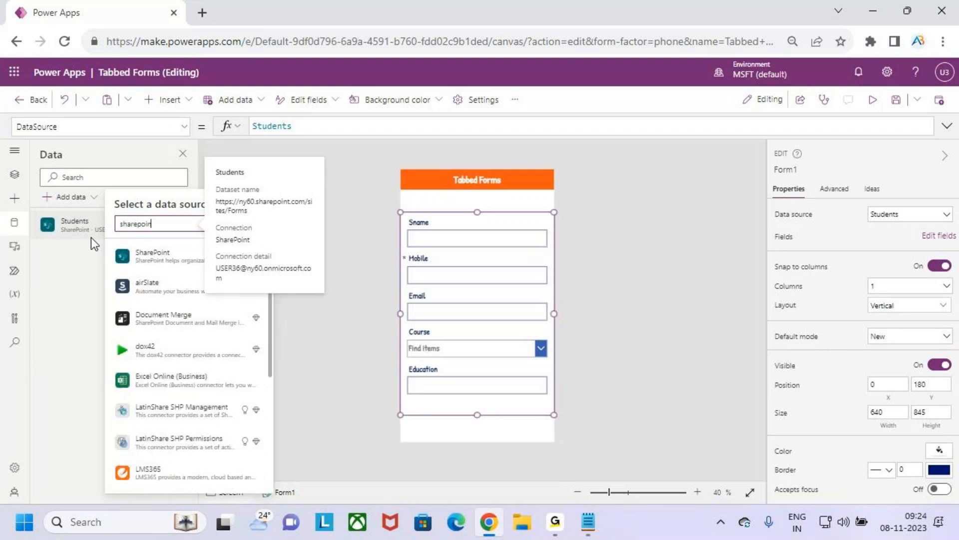
{"action": "left_click", "coordinate": [130, 252]}
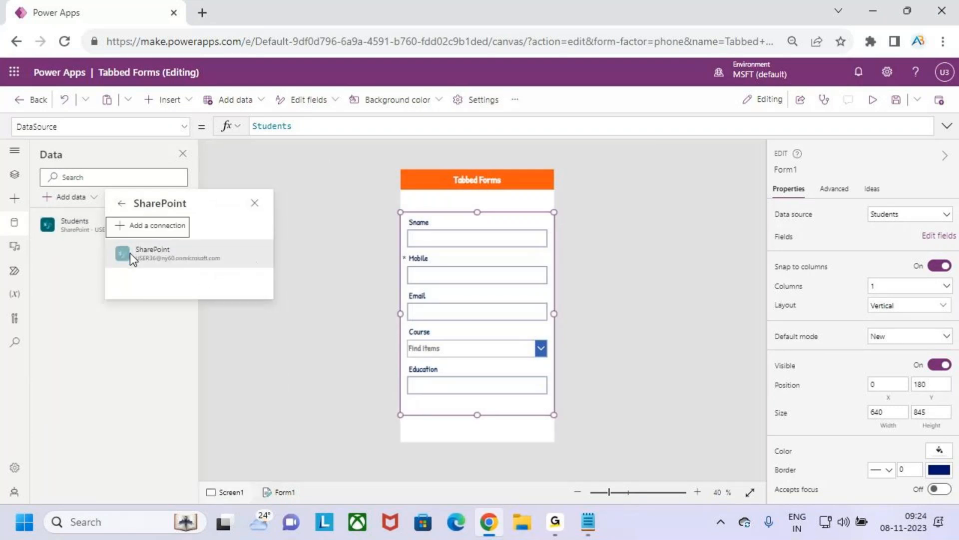
{"action": "left_click", "coordinate": [177, 253]}
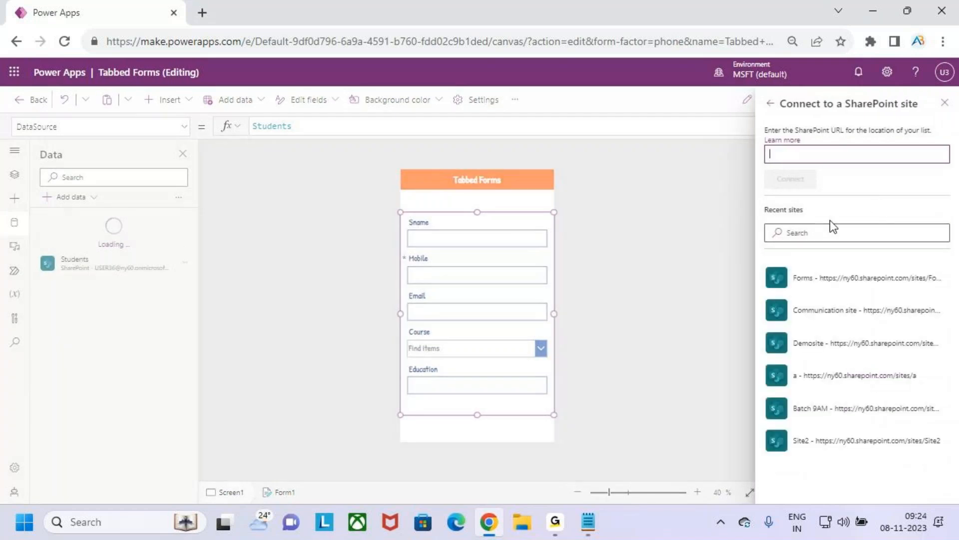
Step: Add the Employees list from the Forms SharePoint site as a data source of the app
{"action": "left_click", "coordinate": [832, 277]}
{"action": "left_click", "coordinate": [826, 213]}
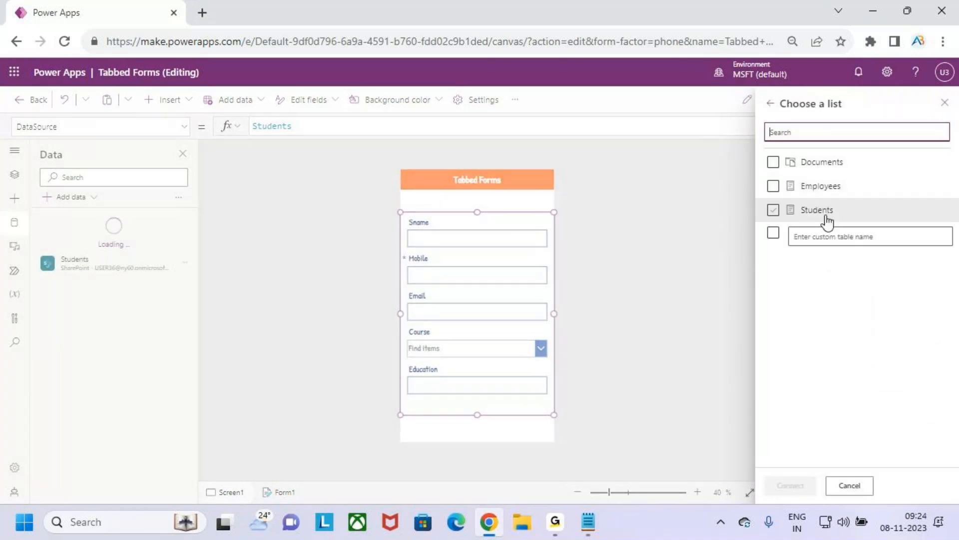
{"action": "left_click", "coordinate": [805, 186]}
{"action": "left_click", "coordinate": [801, 485]}
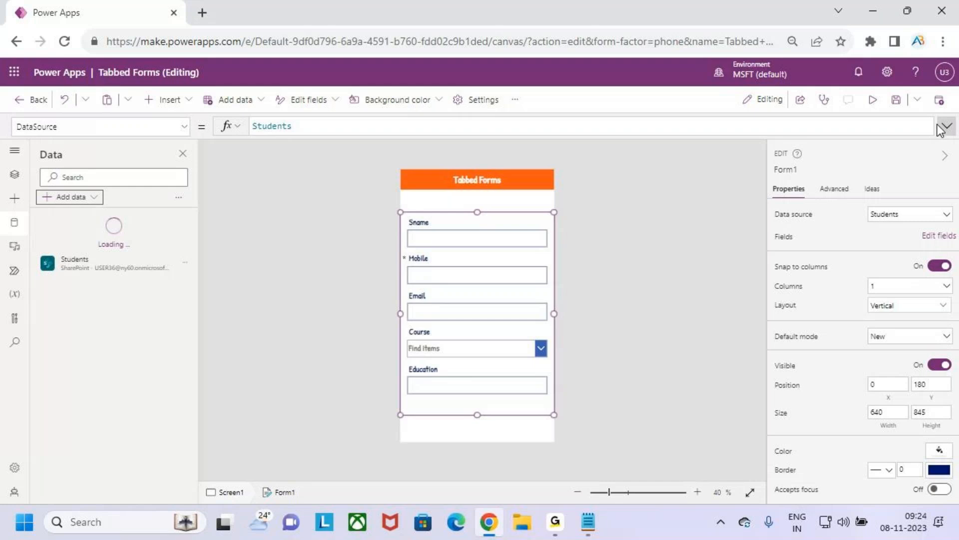
Step: Try switching the existing form's data source to Employees without replacing its data cards
{"action": "left_click", "coordinate": [903, 216]}
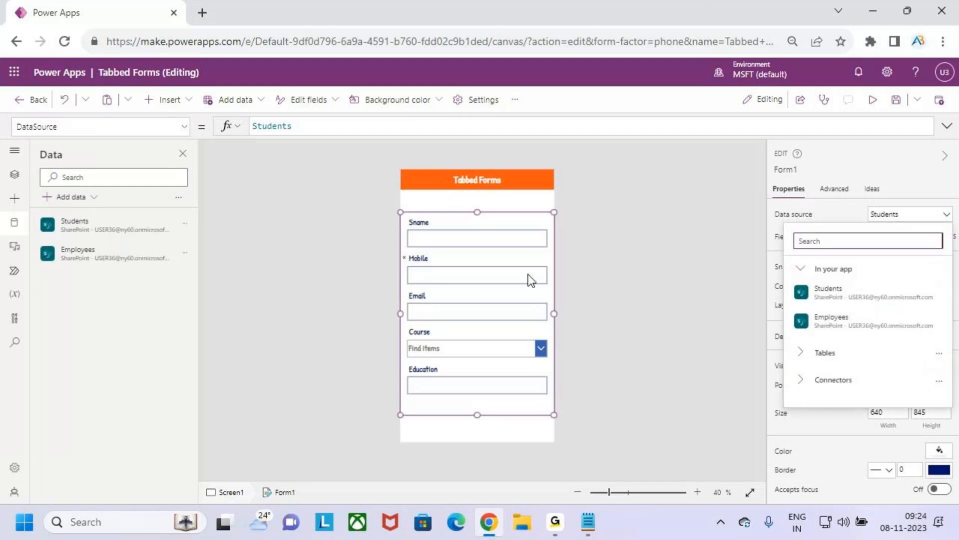
{"action": "left_click", "coordinate": [862, 309]}
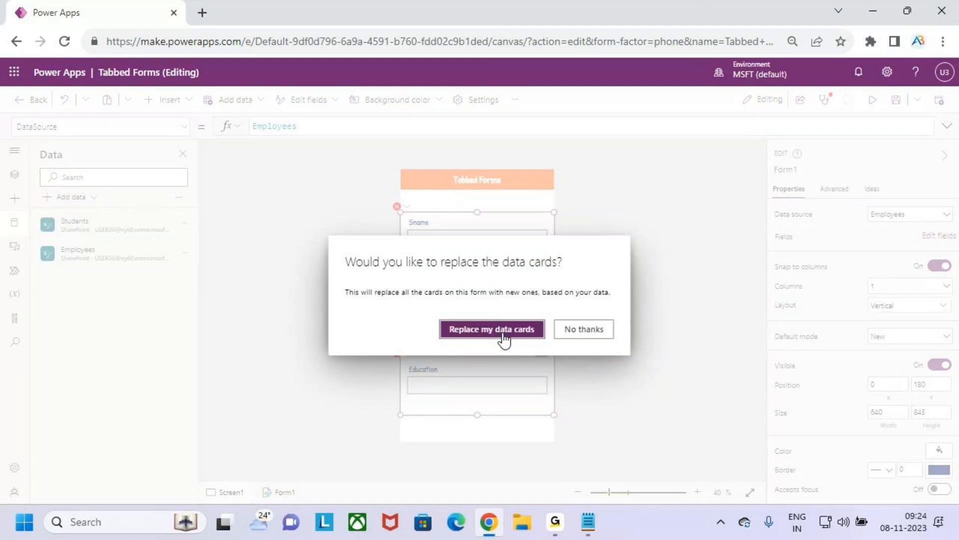
{"action": "left_click", "coordinate": [594, 335]}
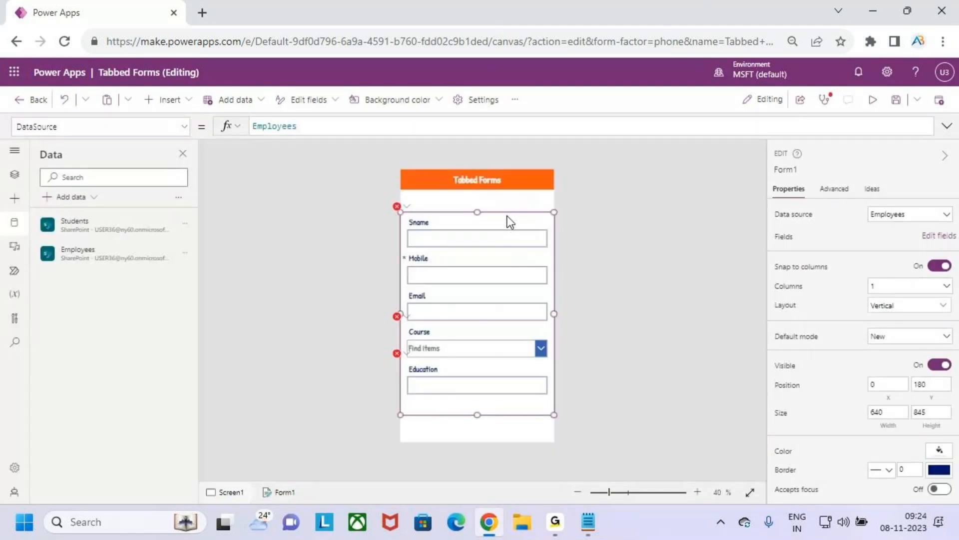
{"action": "left_click", "coordinate": [505, 221]}
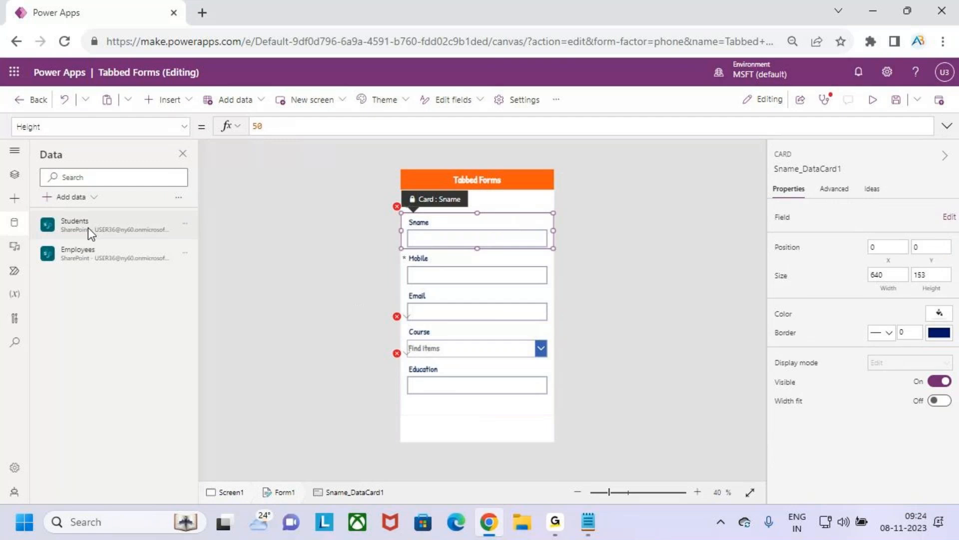
Step: Delete the existing edit form, Form1, from the screen
{"action": "left_click", "coordinate": [15, 174]}
{"action": "left_click", "coordinate": [96, 276]}
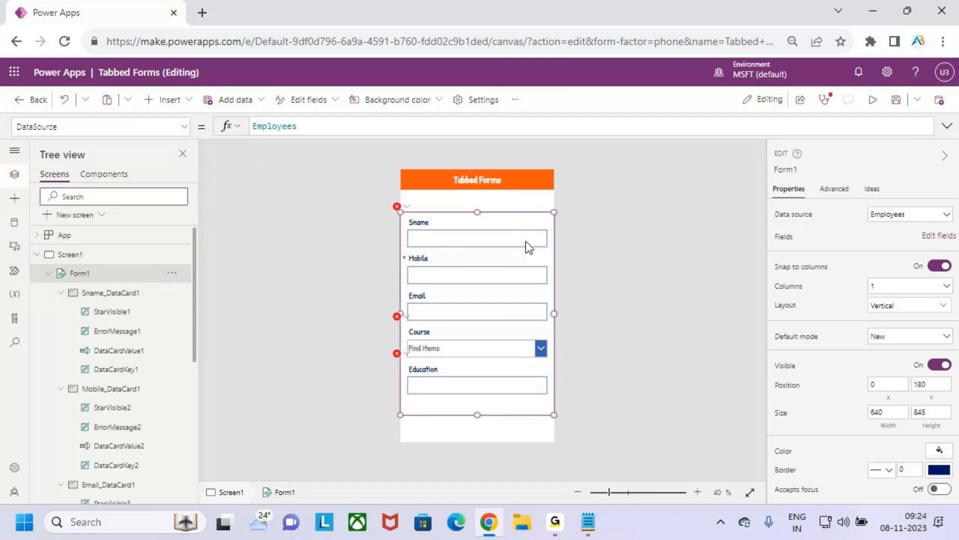
{"action": "key", "text": "Delete"}
Step: Insert an edit form and place it below the header at about Y 175, about 640 wide and 830 high
{"action": "left_click", "coordinate": [167, 100]}
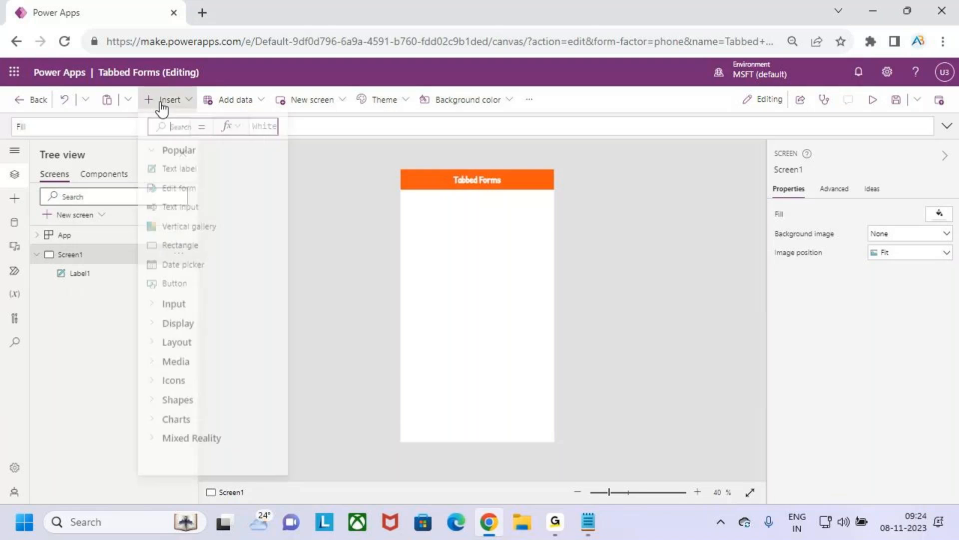
{"action": "left_click", "coordinate": [194, 192]}
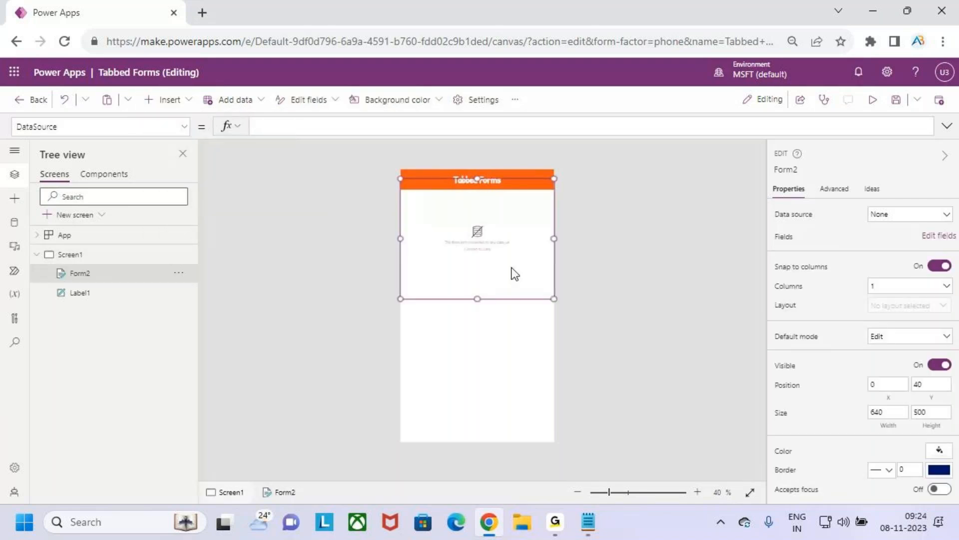
{"action": "left_click_drag", "start_coordinate": [503, 270], "coordinate": [489, 410]}
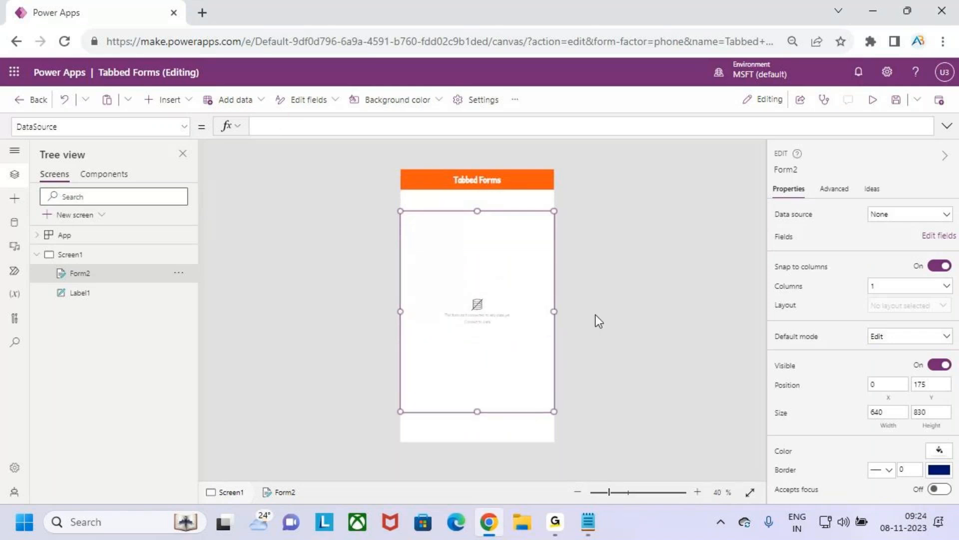
Step: Connect the new edit form to the SharePoint Employees list and inspect its field cards
{"action": "left_click", "coordinate": [924, 219]}
{"action": "left_click", "coordinate": [879, 317]}
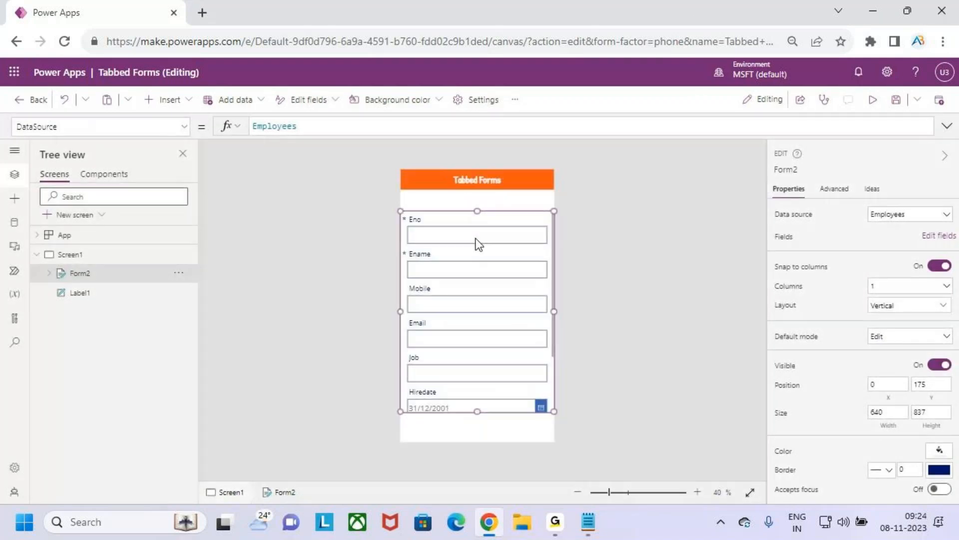
{"action": "left_click", "coordinate": [455, 228]}
{"action": "left_click", "coordinate": [469, 256]}
{"action": "left_click", "coordinate": [463, 293]}
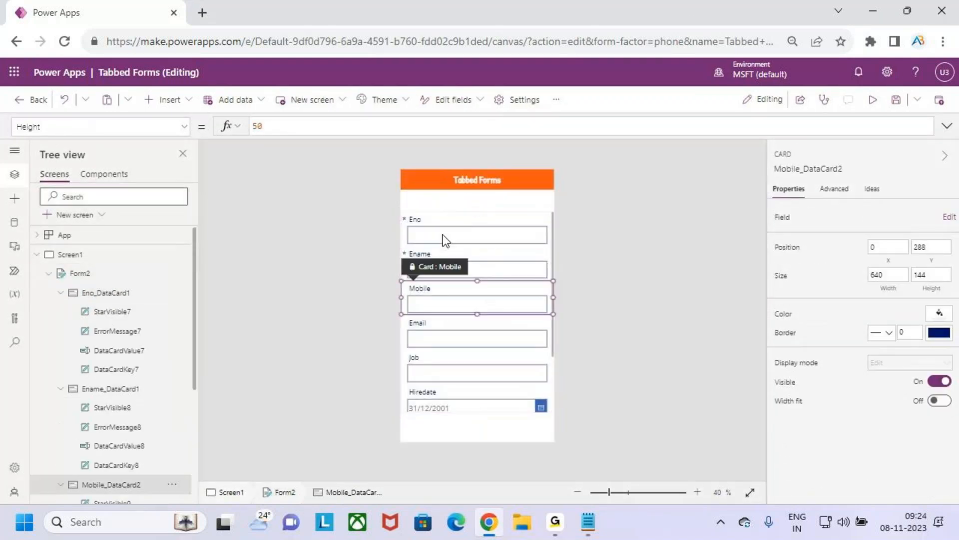
{"action": "left_click", "coordinate": [443, 234]}
Step: Switch the form to Horizontal layout and undo it to get all its field labels and inputs selected together
{"action": "left_click", "coordinate": [84, 273]}
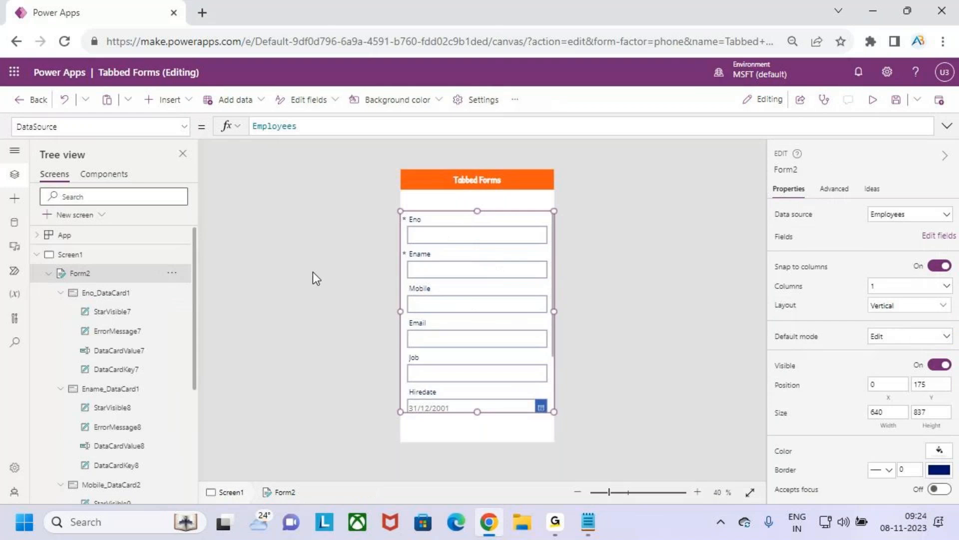
{"action": "left_click", "coordinate": [901, 388]}
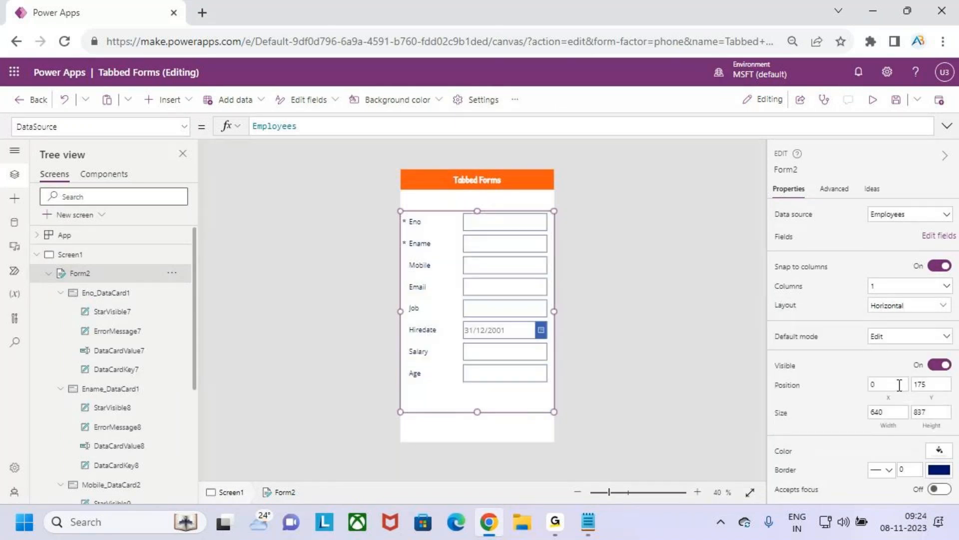
{"action": "key", "text": "ctrl+z"}
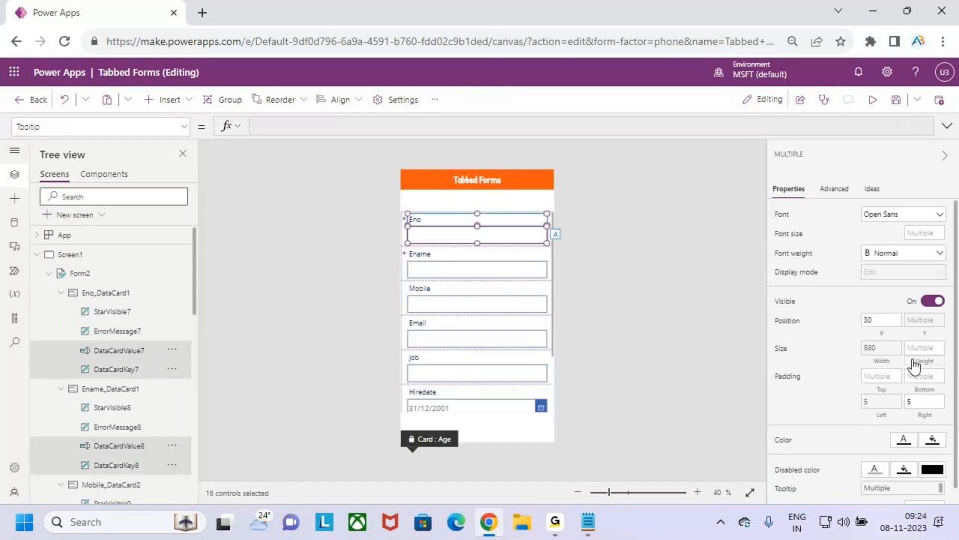
Step: Format the selected field labels and inputs in Patrick Hand, size 26, with Semibold weight, and clear the selection
{"action": "left_click", "coordinate": [907, 215]}
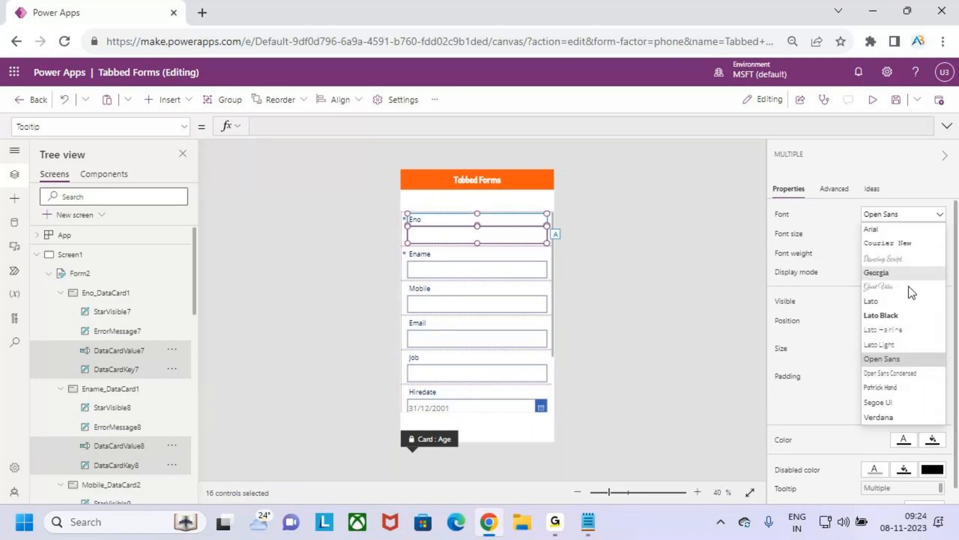
{"action": "left_click", "coordinate": [904, 388]}
{"action": "left_click", "coordinate": [909, 233]}
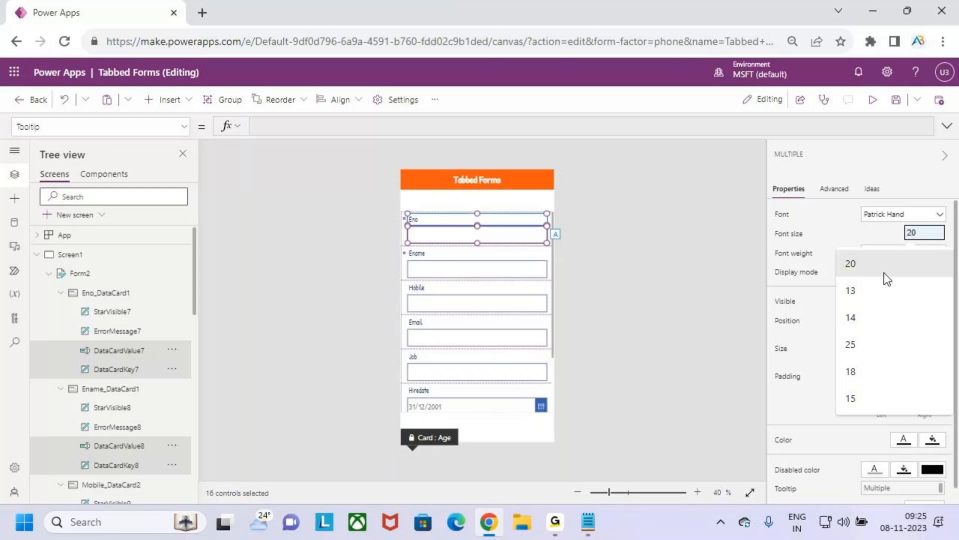
{"action": "left_click", "coordinate": [883, 345]}
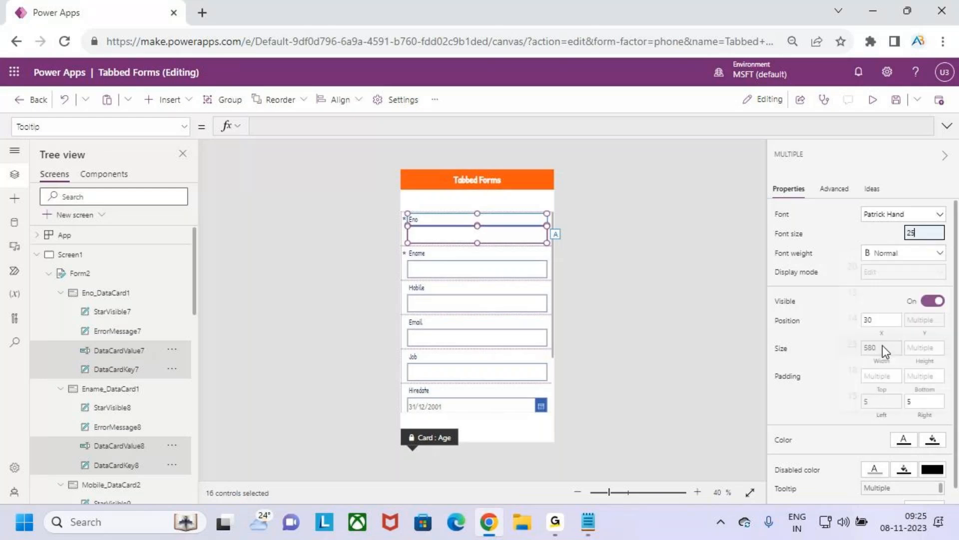
{"action": "left_click", "coordinate": [892, 257]}
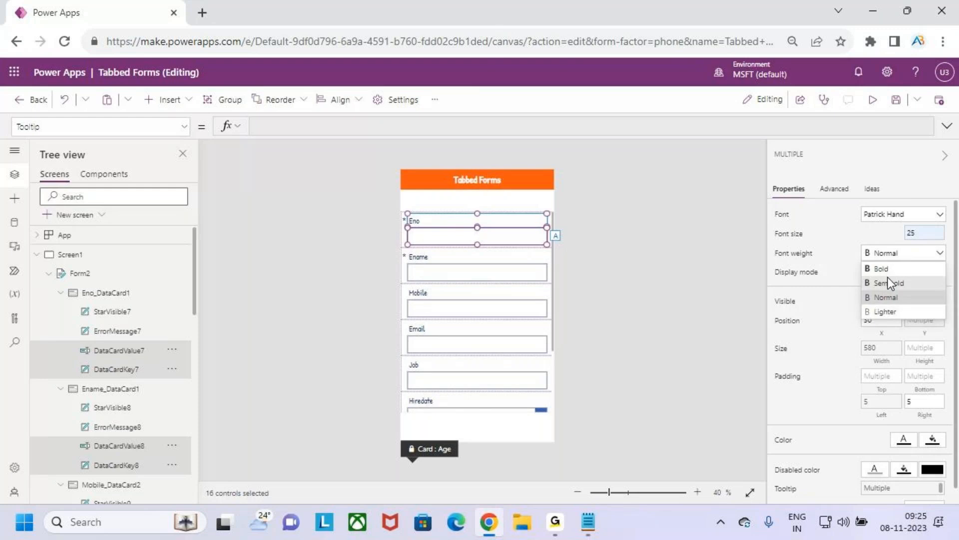
{"action": "left_click", "coordinate": [890, 280]}
{"action": "left_click", "coordinate": [922, 235]}
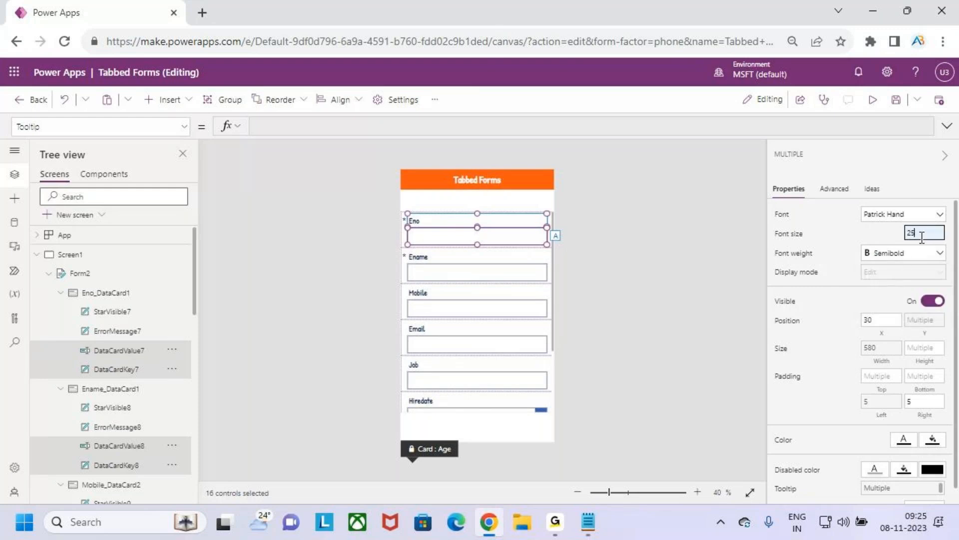
{"action": "key", "text": "BackSpace"}
{"action": "type", "text": "6"}
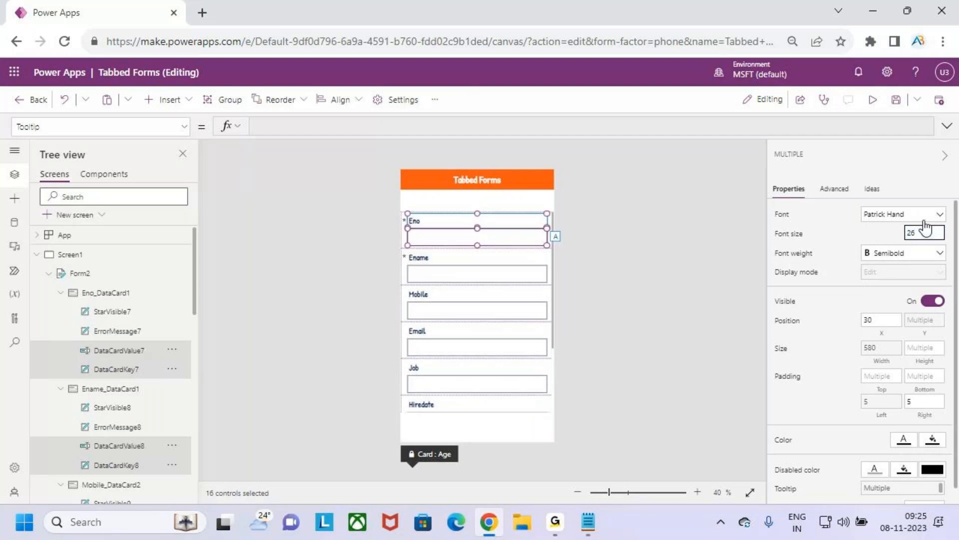
{"action": "left_click", "coordinate": [506, 203]}
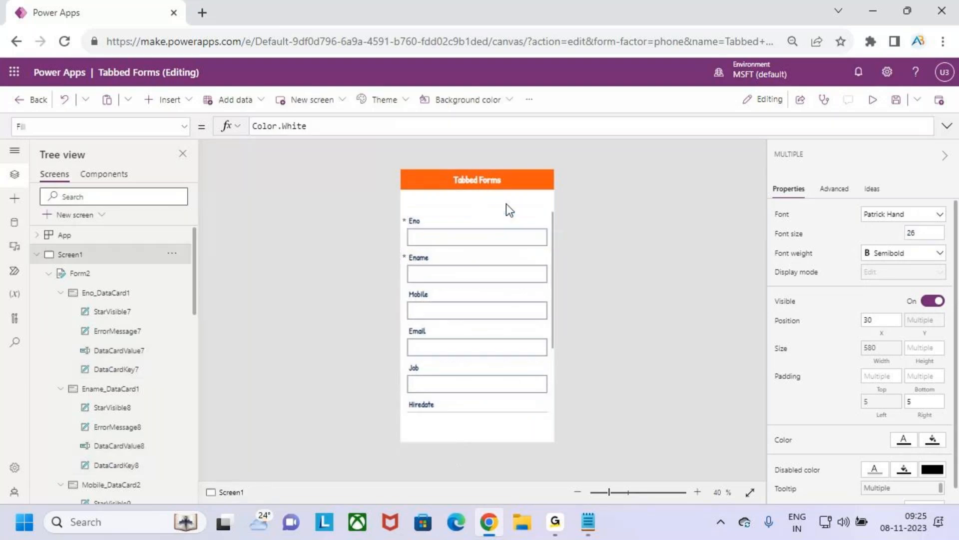
Step: Review the form's Employees fields, and switch to the Form Design notes in Notepad to examine the fields planned under Emp Details
{"action": "scroll", "coordinate": [512, 280], "scroll_direction": "down", "scroll_amount": 3}
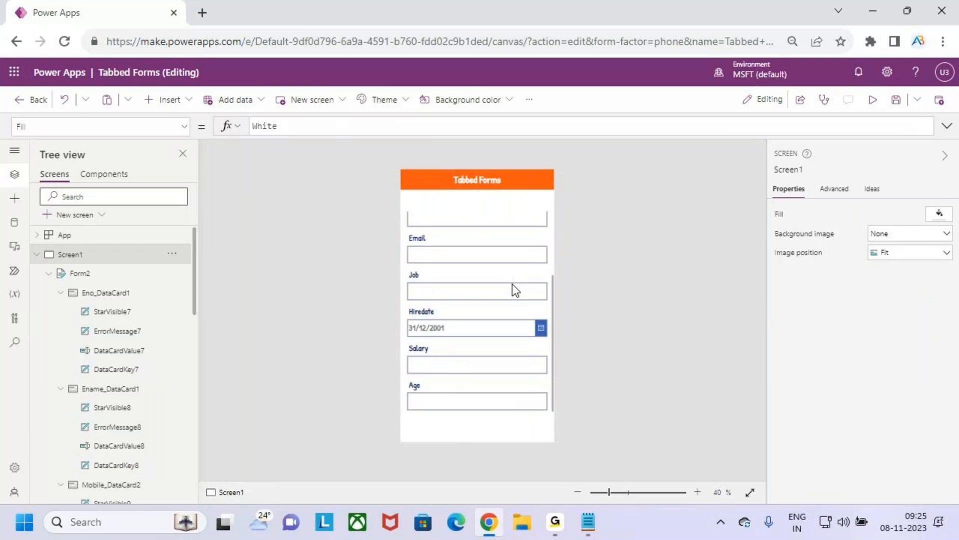
{"action": "scroll", "coordinate": [512, 284], "scroll_direction": "up", "scroll_amount": 3}
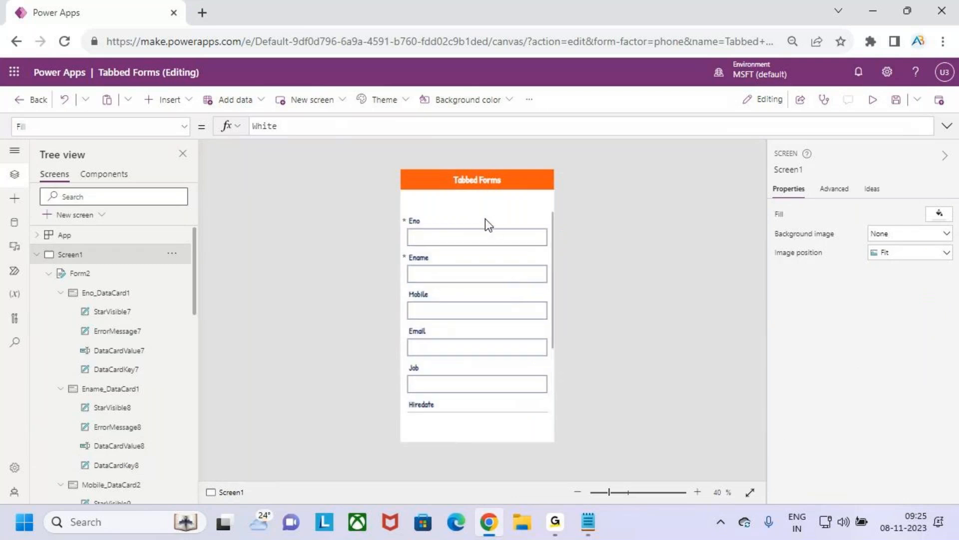
{"action": "left_click", "coordinate": [78, 274]}
{"action": "left_click", "coordinate": [891, 241]}
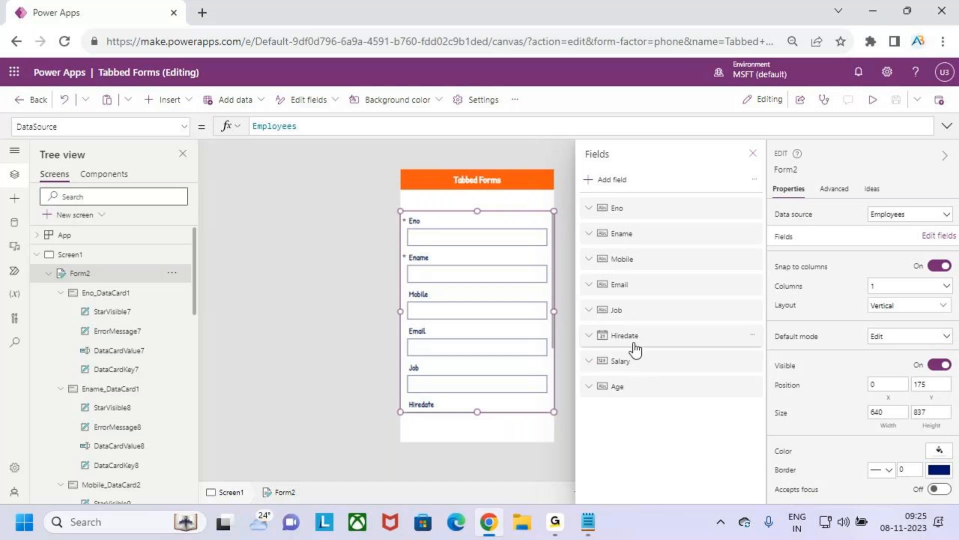
{"action": "left_click", "coordinate": [588, 521]}
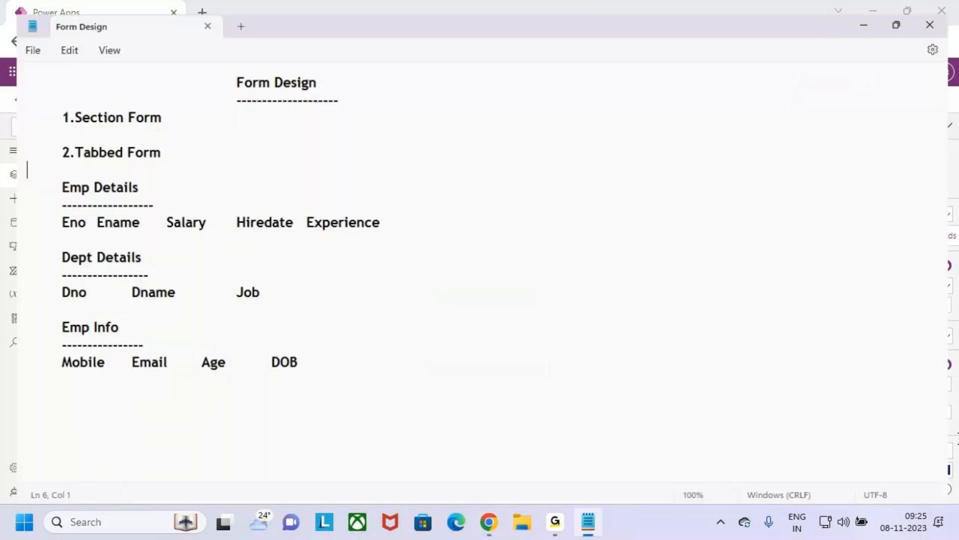
{"action": "left_click_drag", "start_coordinate": [46, 213], "coordinate": [395, 216]}
{"action": "left_click", "coordinate": [396, 216]}
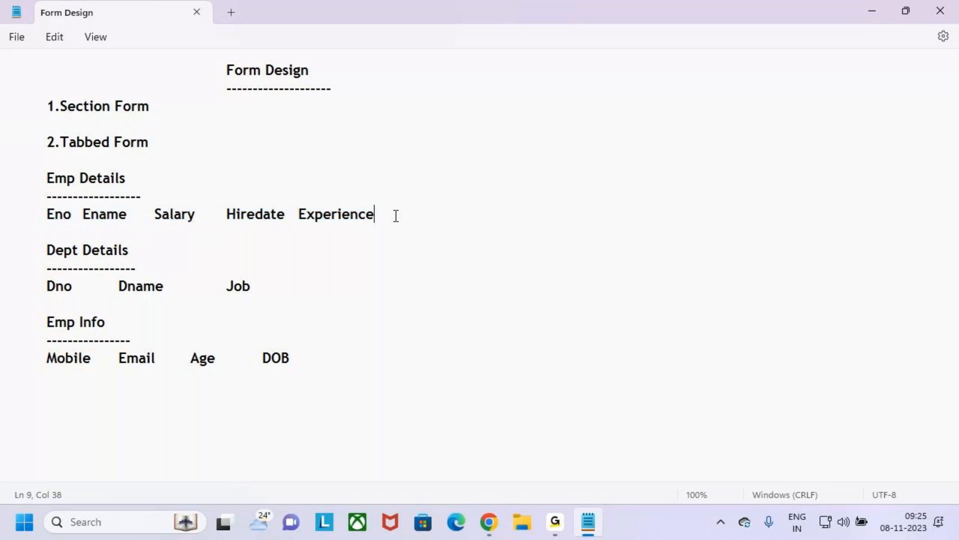
Step: Switch back to Power Apps and add the Experience field to the Employees form
{"action": "left_click", "coordinate": [871, 11]}
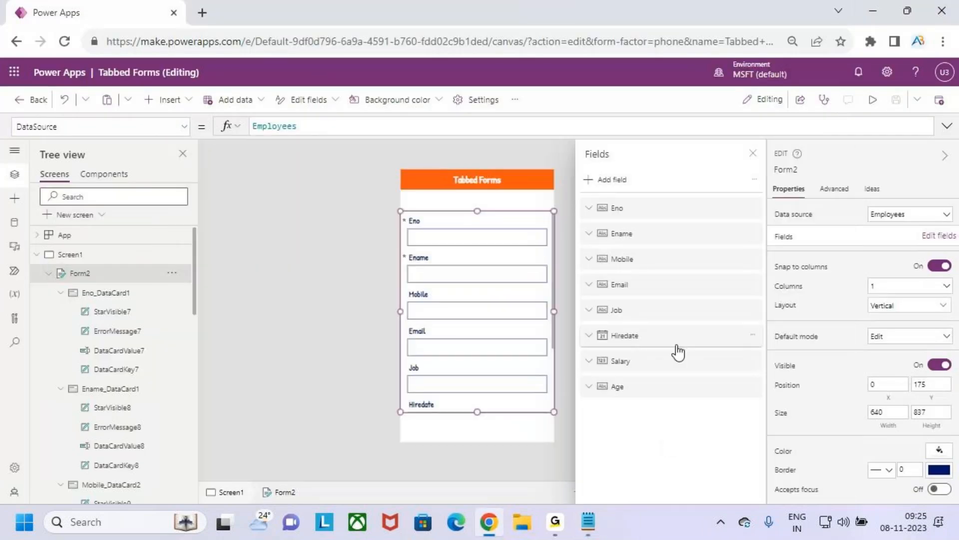
{"action": "left_click", "coordinate": [607, 179]}
{"action": "type", "text": "ex"}
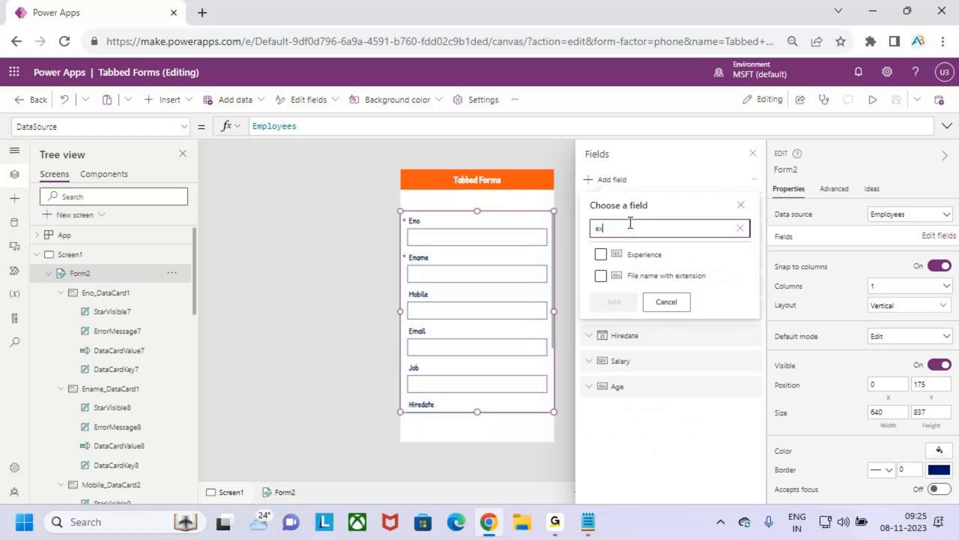
{"action": "type", "text": "per"}
{"action": "left_click", "coordinate": [600, 254]}
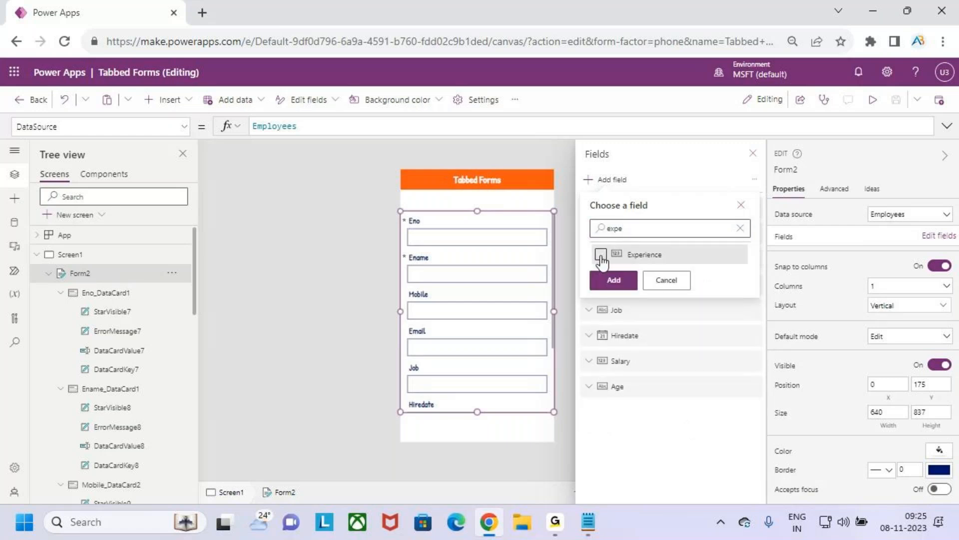
{"action": "left_click", "coordinate": [622, 281]}
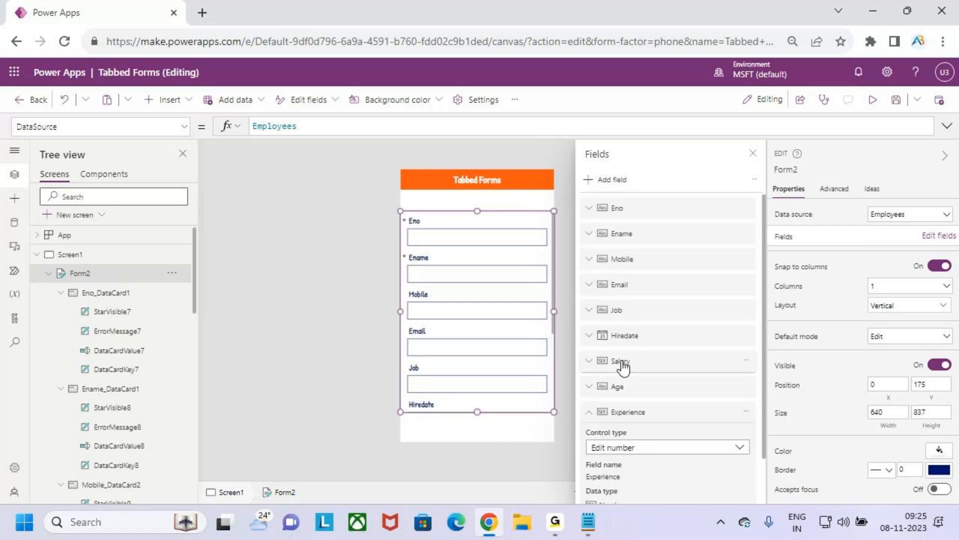
{"action": "left_click", "coordinate": [753, 153]}
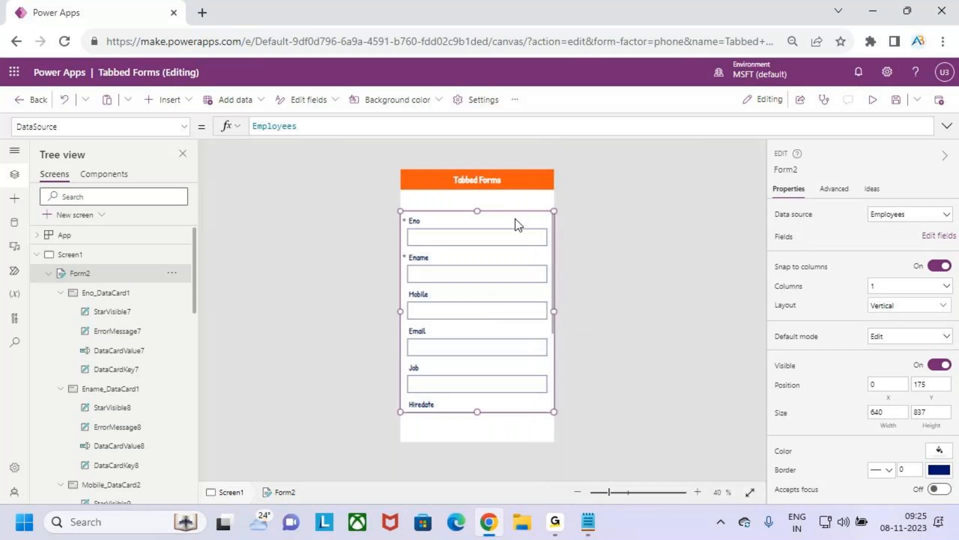
Step: Move the form down to Y position 212 to leave more space beneath the Tabbed Forms header
{"action": "left_click", "coordinate": [475, 195]}
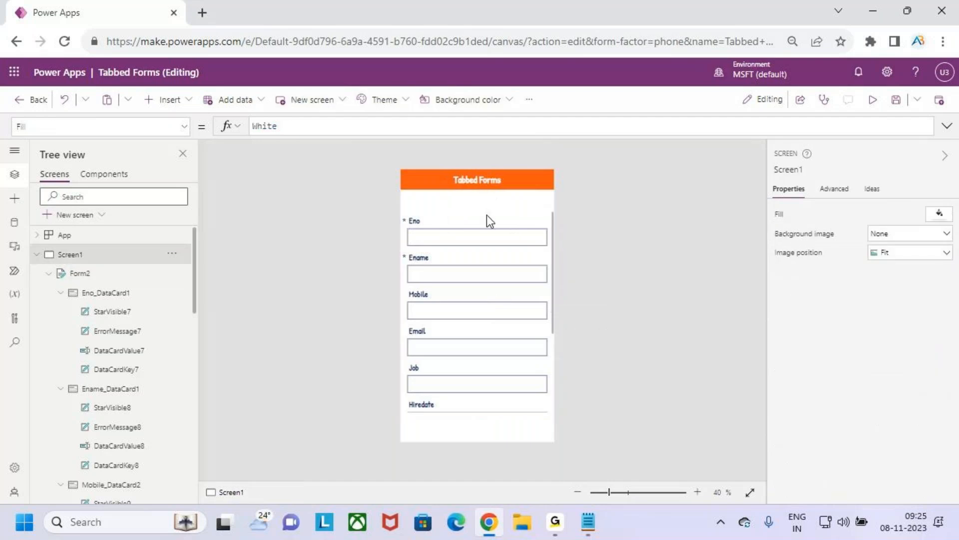
{"action": "left_click", "coordinate": [487, 217]}
{"action": "left_click", "coordinate": [80, 274]}
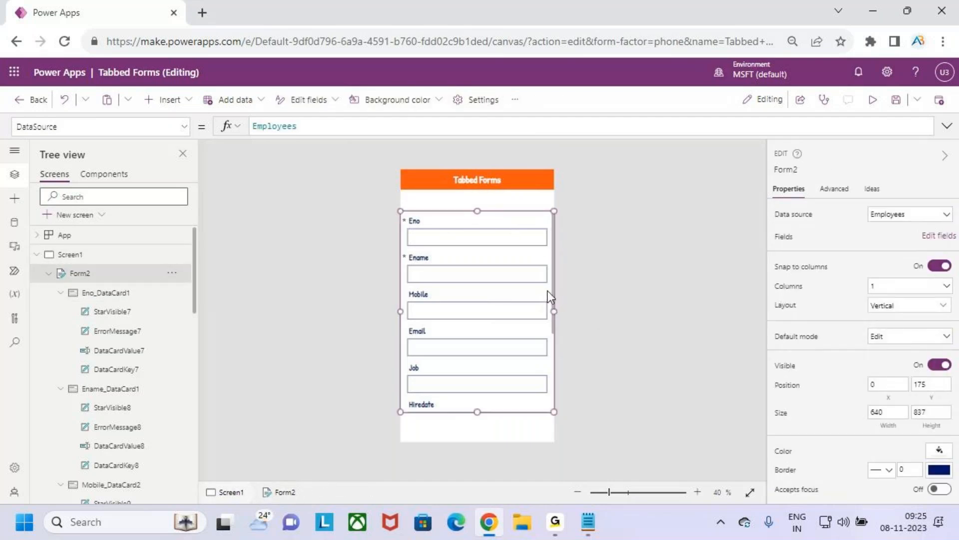
{"action": "left_click_drag", "start_coordinate": [506, 214], "coordinate": [506, 222]}
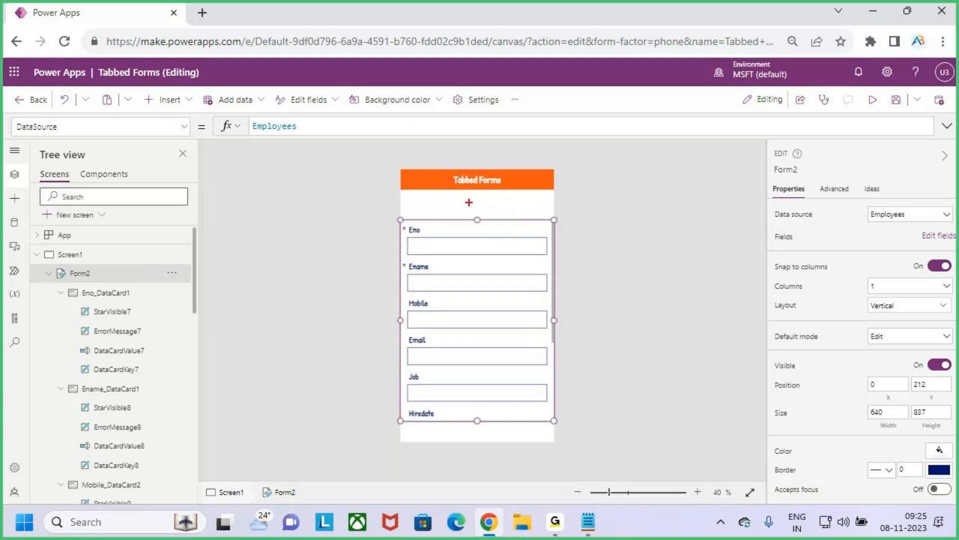
{"action": "left_click_drag", "start_coordinate": [405, 191], "coordinate": [550, 215]}
{"action": "left_click_drag", "start_coordinate": [454, 192], "coordinate": [456, 213]}
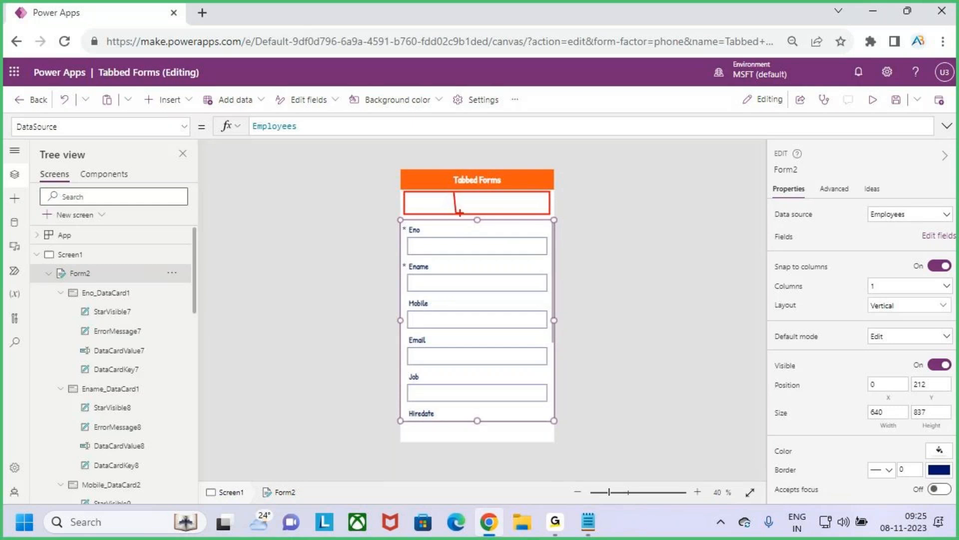
{"action": "left_click_drag", "start_coordinate": [500, 190], "coordinate": [504, 216]}
{"action": "left_click_drag", "start_coordinate": [424, 202], "coordinate": [441, 181]}
{"action": "mouse_move", "coordinate": [471, 201]}
{"action": "left_mouse_down"}
{"action": "mouse_move", "coordinate": [492, 182]}
{"action": "mouse_move", "coordinate": [531, 174]}
{"action": "left_mouse_up"}
{"action": "key", "text": "Escape"}
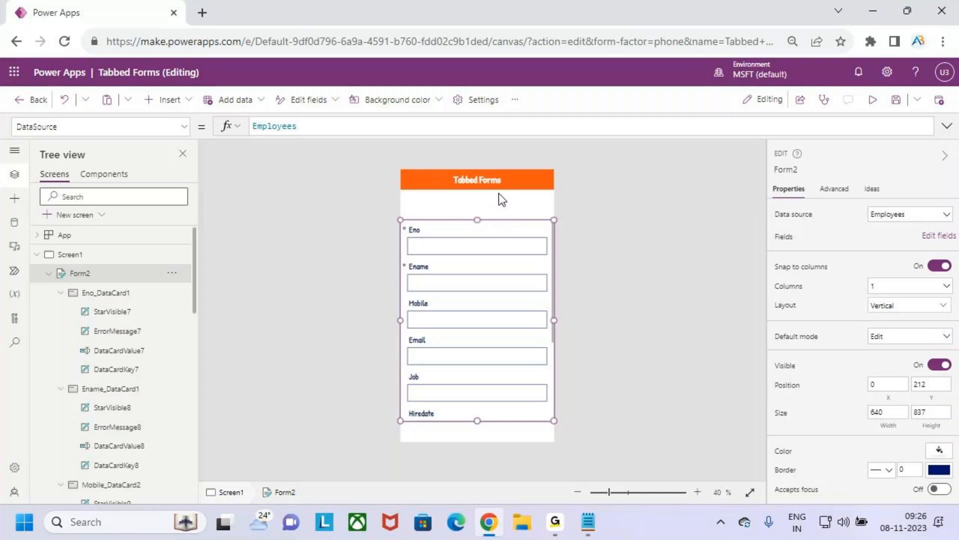
Step: Insert a blank horizontal gallery on Screen1 and move it above the form at Y position 40
{"action": "left_click", "coordinate": [499, 206]}
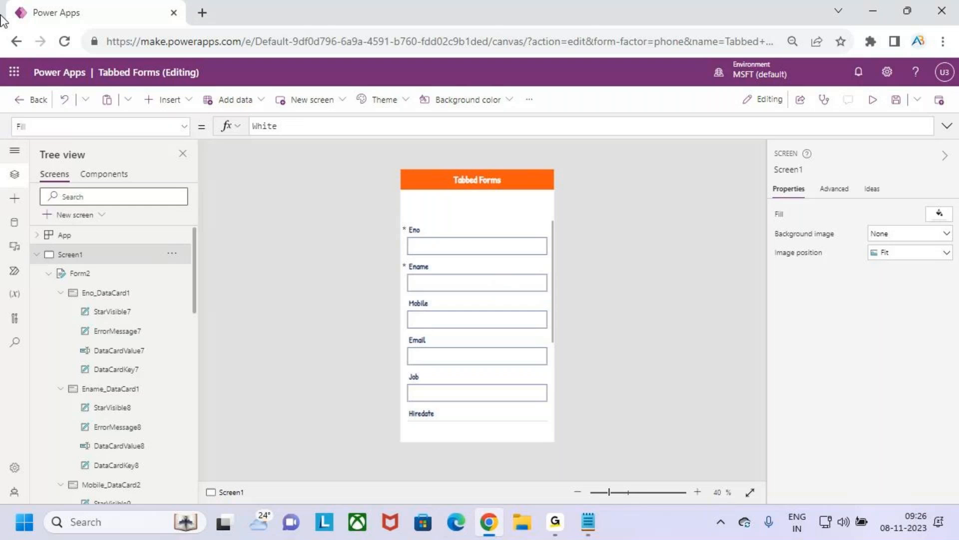
{"action": "left_click", "coordinate": [177, 101]}
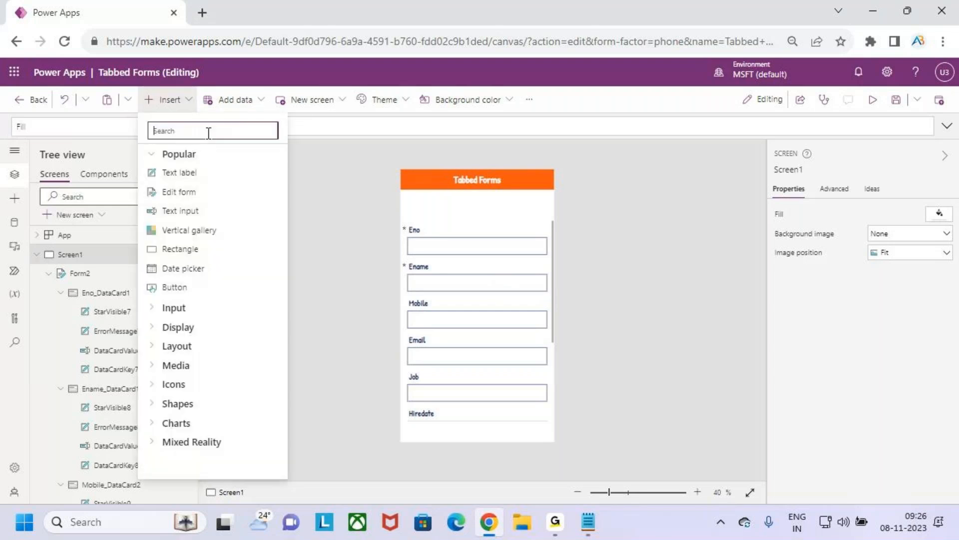
{"action": "type", "text": "galler"}
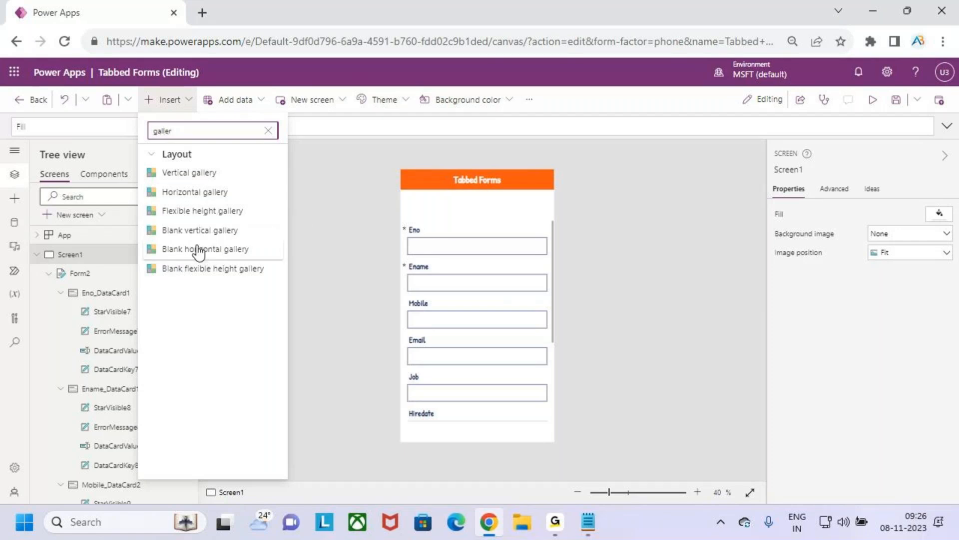
{"action": "left_click", "coordinate": [227, 247]}
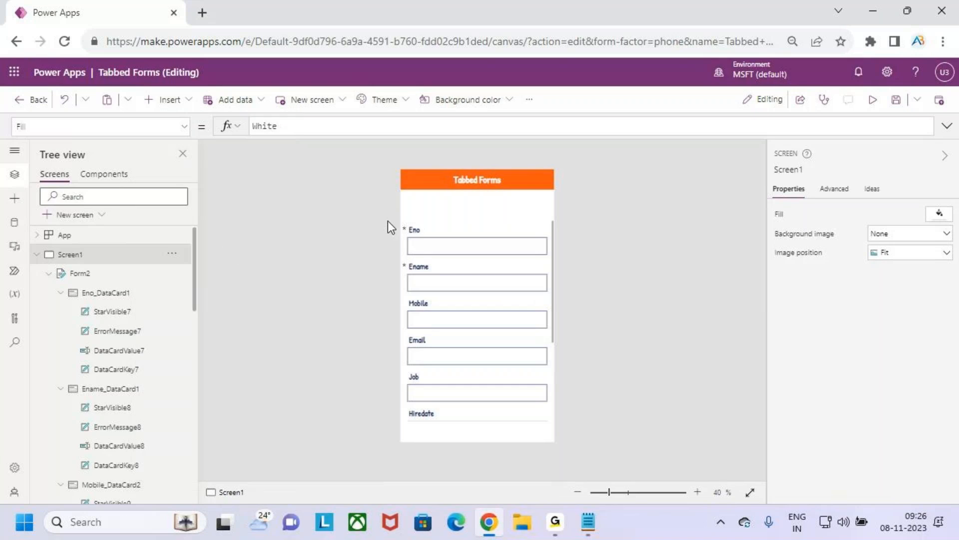
{"action": "left_click_drag", "start_coordinate": [477, 317], "coordinate": [484, 226]}
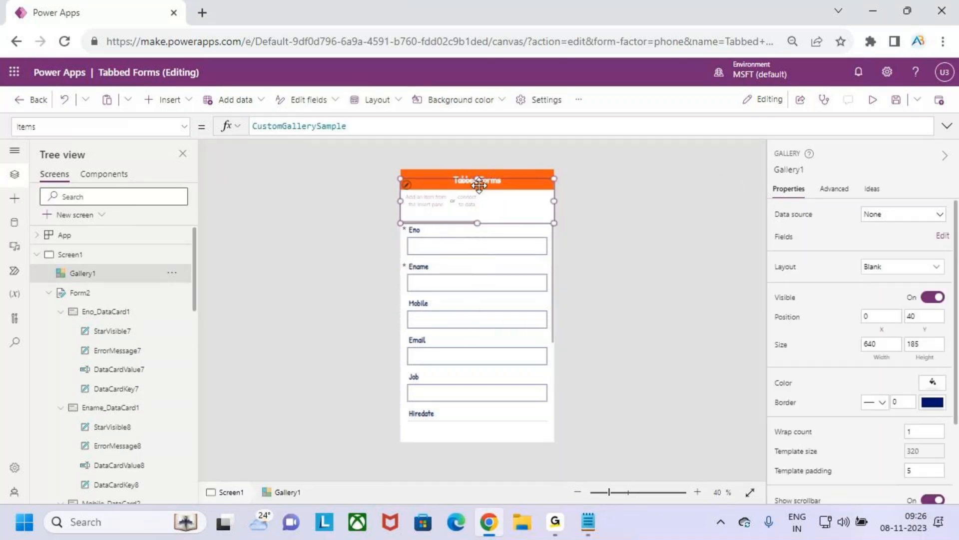
Step: Edit the blank gallery's template and insert a button into it
{"action": "left_click", "coordinate": [465, 208]}
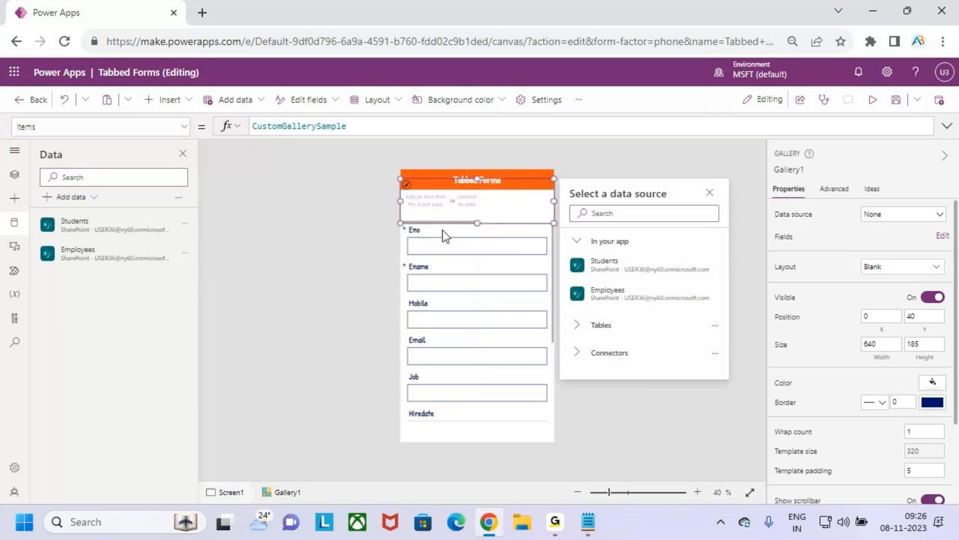
{"action": "scroll", "coordinate": [431, 206], "scroll_direction": "up", "scroll_amount": 5}
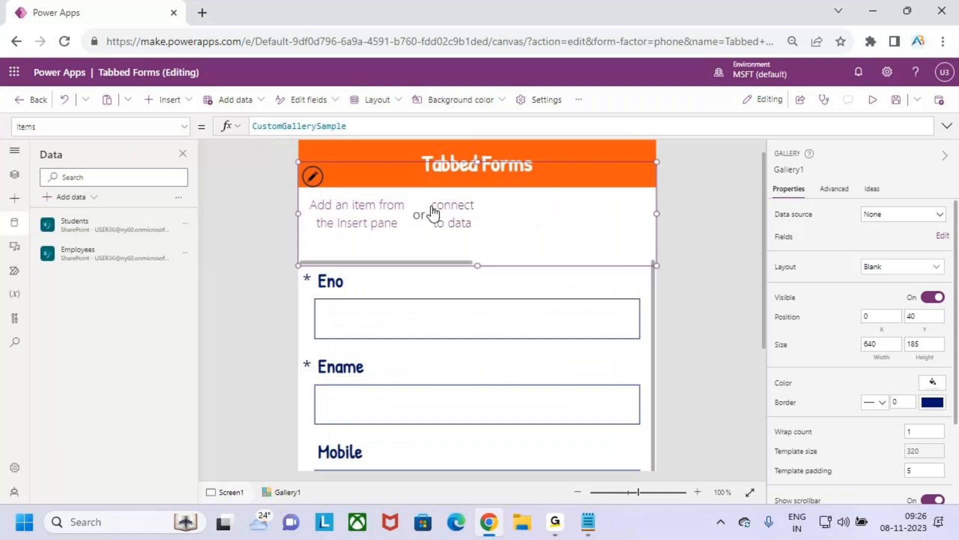
{"action": "scroll", "coordinate": [430, 206], "scroll_direction": "up", "scroll_amount": 2}
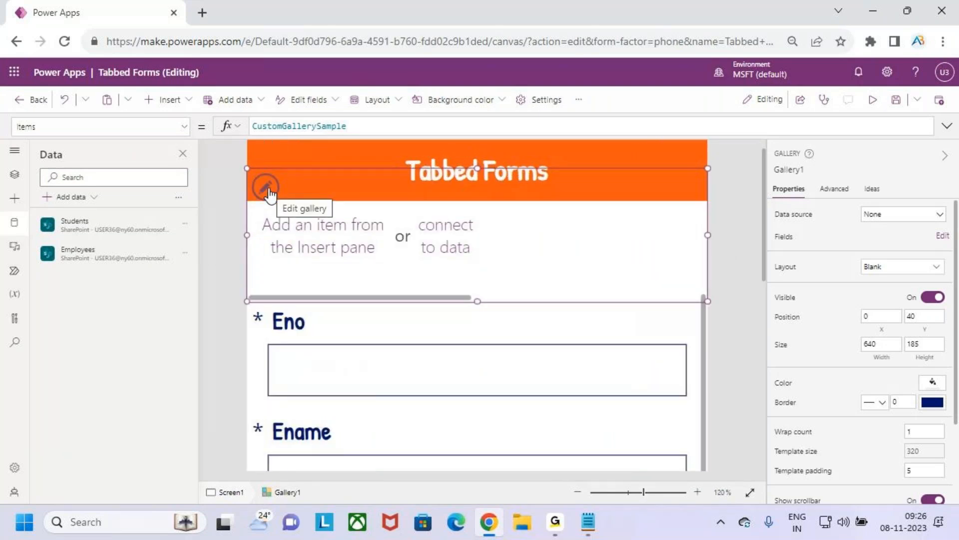
{"action": "left_click", "coordinate": [268, 191]}
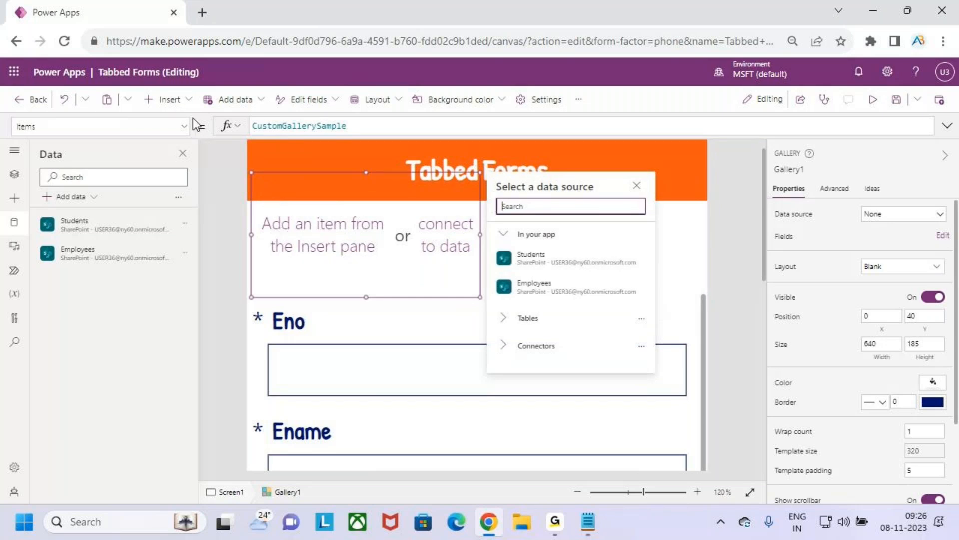
{"action": "left_click", "coordinate": [183, 104]}
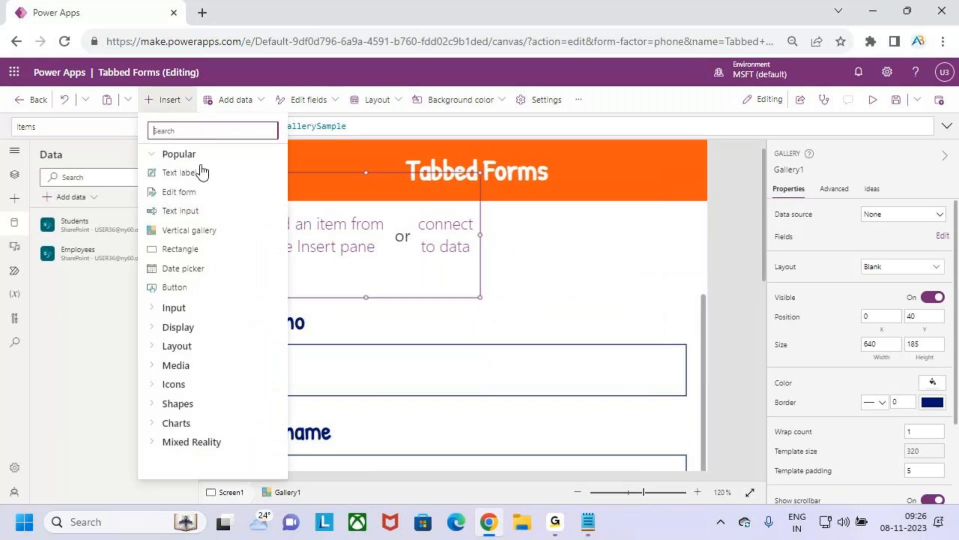
{"action": "left_click", "coordinate": [202, 287]}
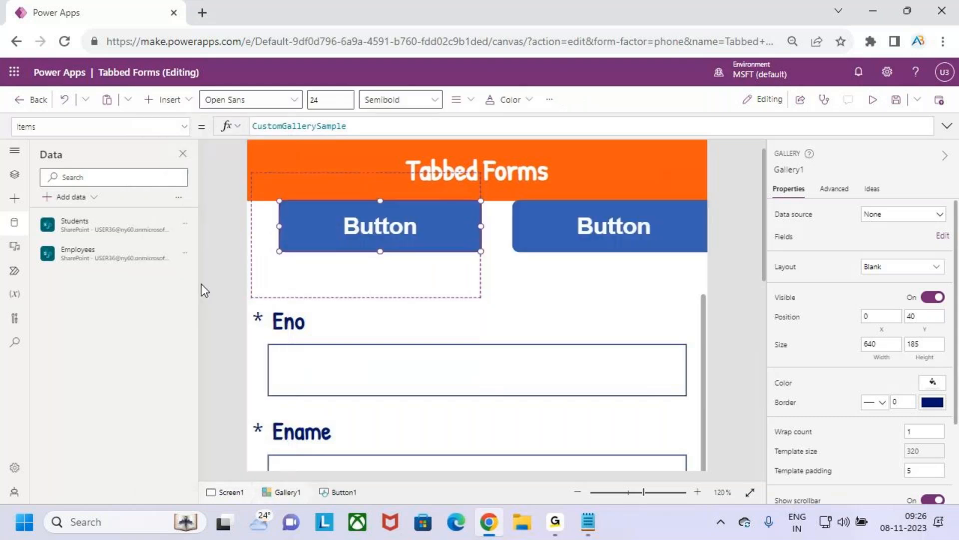
Step: Shrink the button in the gallery template and reduce the gallery's height to 160
{"action": "scroll", "coordinate": [431, 282], "scroll_direction": "down", "scroll_amount": 7}
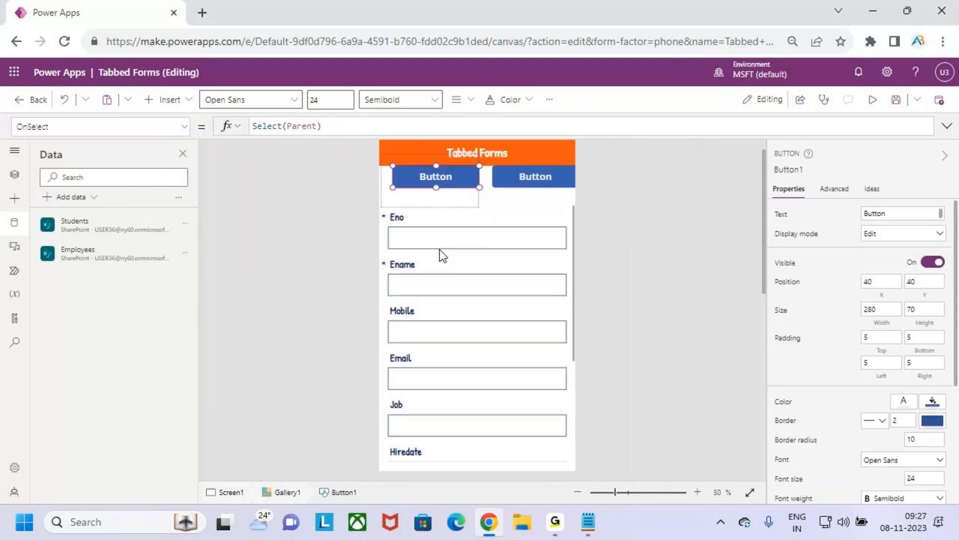
{"action": "scroll", "coordinate": [442, 256], "scroll_direction": "down", "scroll_amount": 2}
{"action": "mouse_move", "coordinate": [480, 207]}
{"action": "left_mouse_down"}
{"action": "mouse_move", "coordinate": [441, 202]}
{"action": "mouse_move", "coordinate": [478, 214]}
{"action": "mouse_move", "coordinate": [478, 227]}
{"action": "mouse_move", "coordinate": [477, 217]}
{"action": "left_mouse_up"}
{"action": "left_click", "coordinate": [486, 212]}
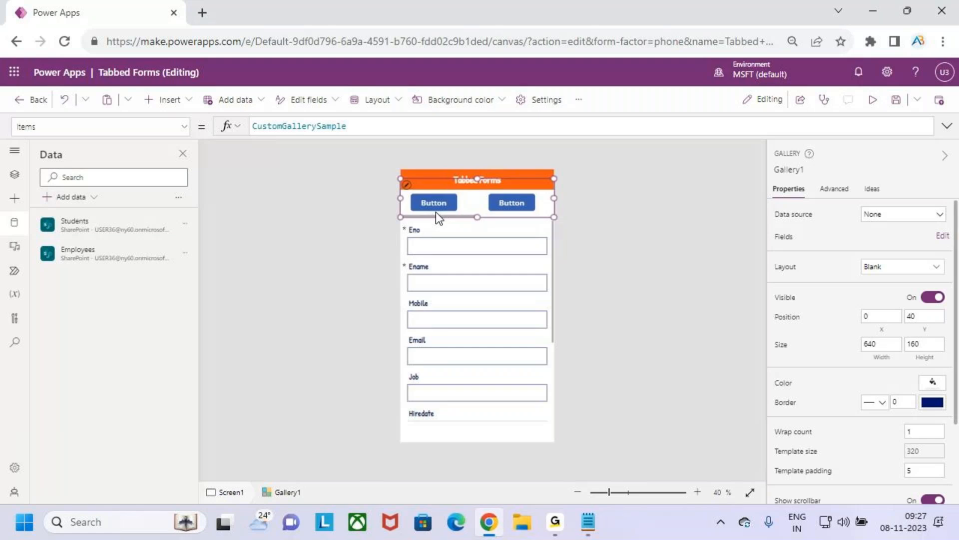
{"action": "key", "text": "ctrl+2"}
{"action": "mouse_move", "coordinate": [415, 195]}
{"action": "left_mouse_down"}
{"action": "mouse_move", "coordinate": [448, 217]}
{"action": "mouse_move", "coordinate": [538, 211]}
{"action": "left_mouse_up"}
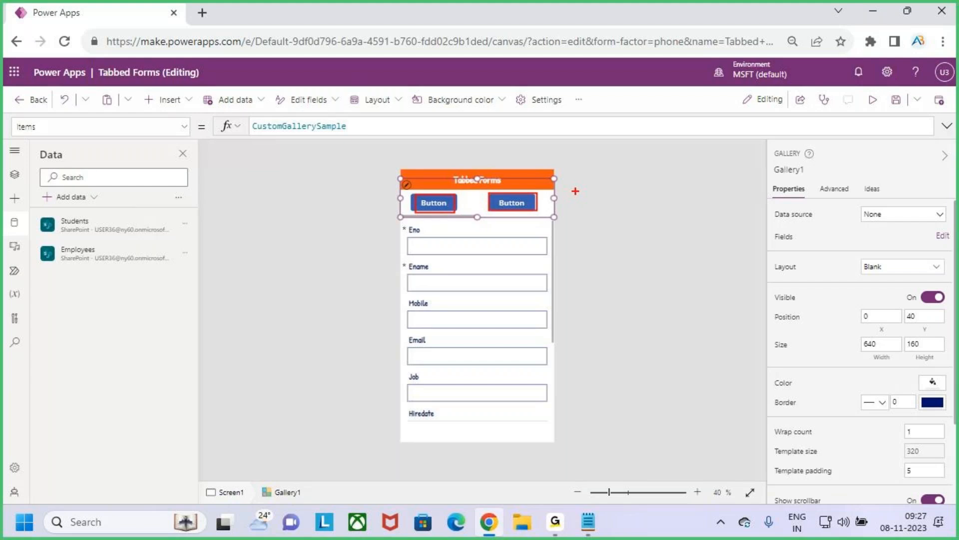
{"action": "left_click_drag", "start_coordinate": [572, 188], "coordinate": [617, 212]}
{"action": "key", "text": "Escape"}
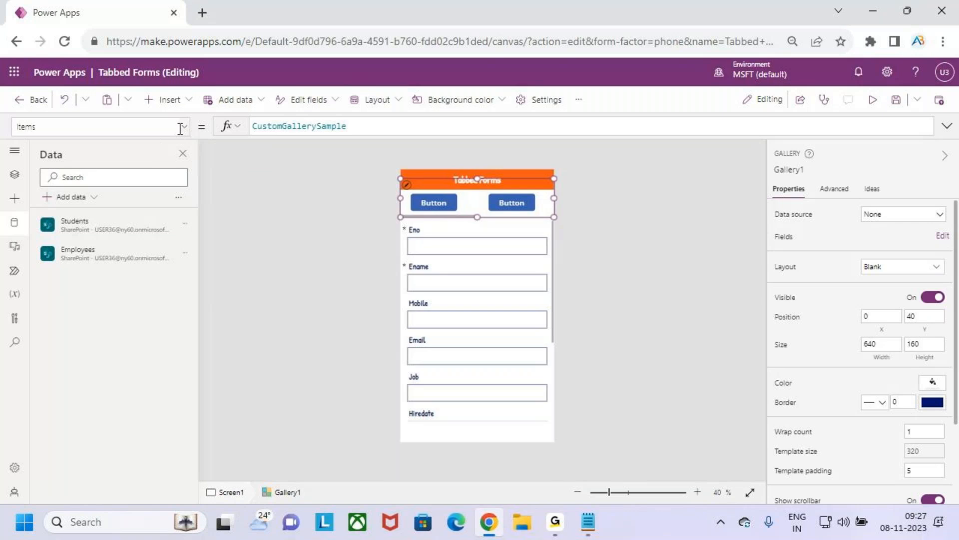
Step: Replace the gallery's Items formula with an empty table [] and spread its brackets over several lines in the expanded formula bar
{"action": "double_click", "coordinate": [350, 126]}
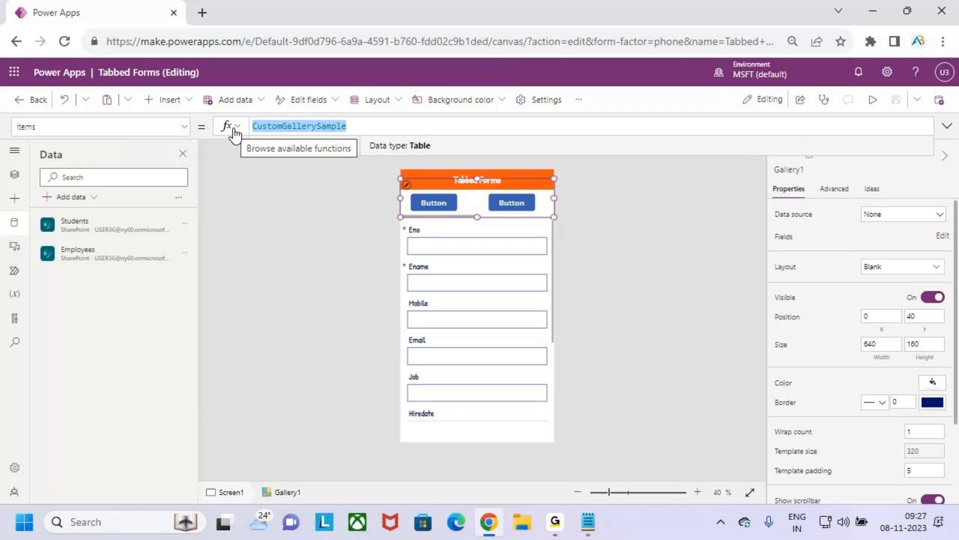
{"action": "type", "text": "[]"}
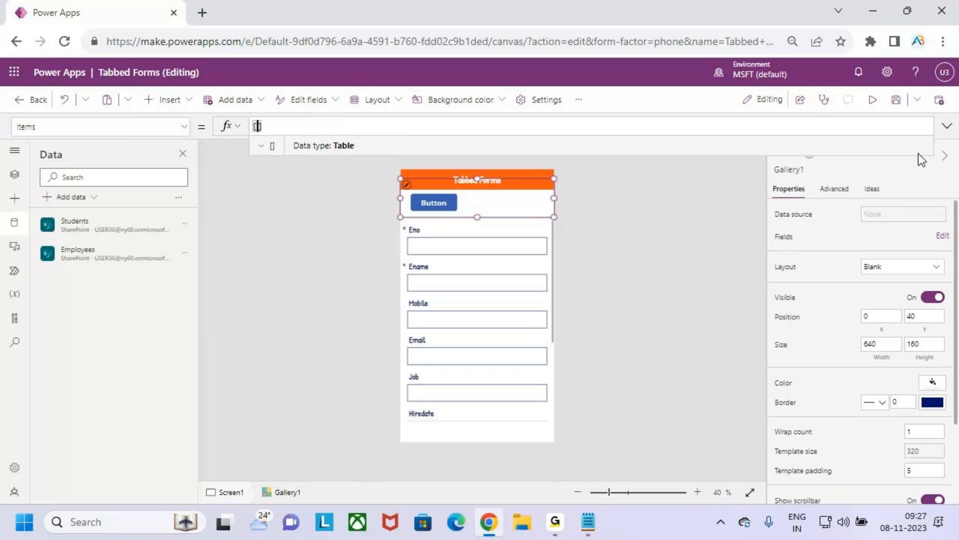
{"action": "left_click", "coordinate": [946, 126]}
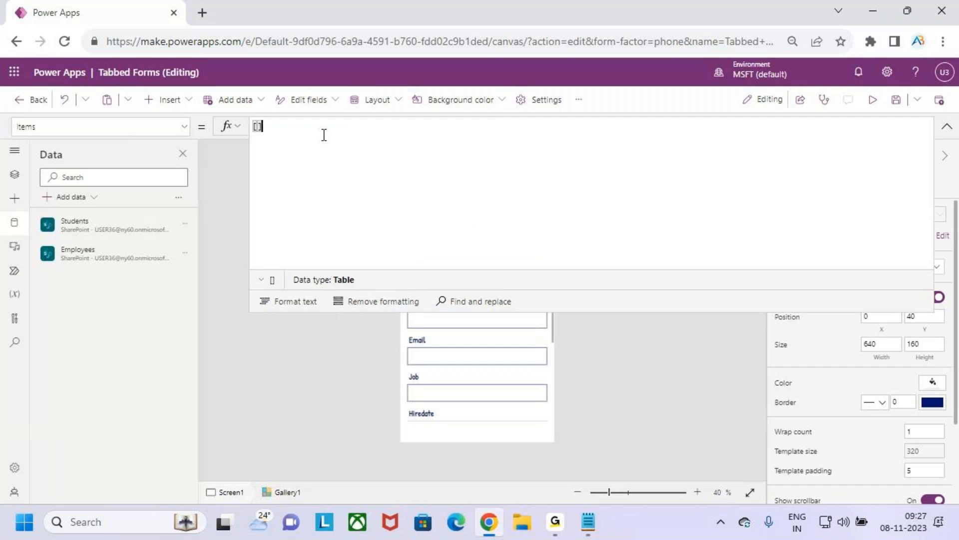
{"action": "key", "text": "Left"}
{"action": "key", "text": "Return"}
{"action": "key", "text": "Return"}
{"action": "key", "text": "Return"}
{"action": "left_click", "coordinate": [255, 135]}
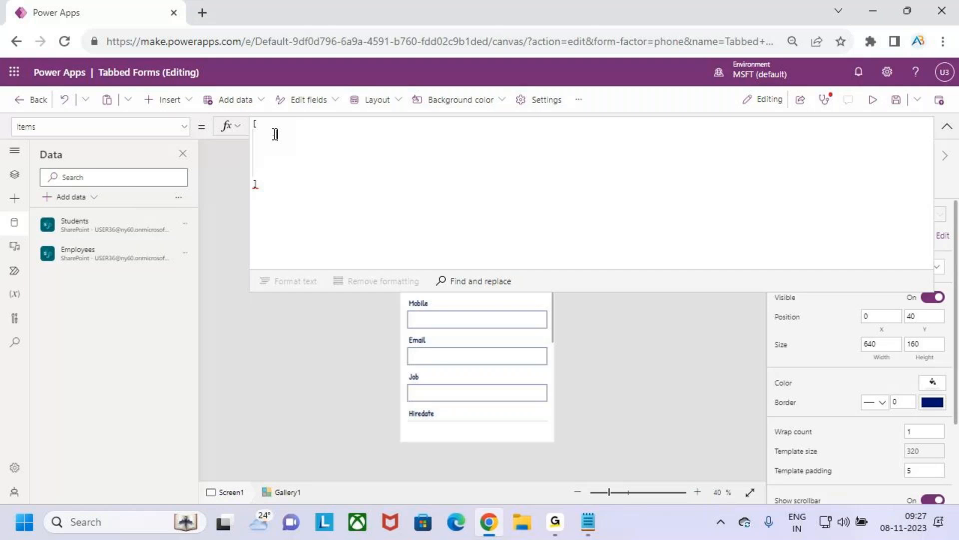
Step: Enter the field Title : "Emp Details" inside the brackets of the gallery's Items formula
{"action": "type", "text": "Titl"}
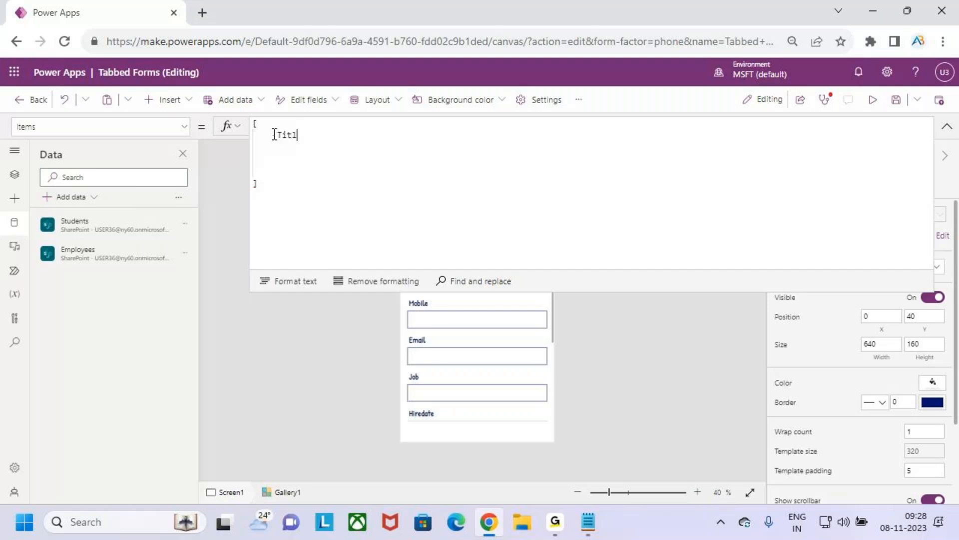
{"action": "type", "text": "e :"}
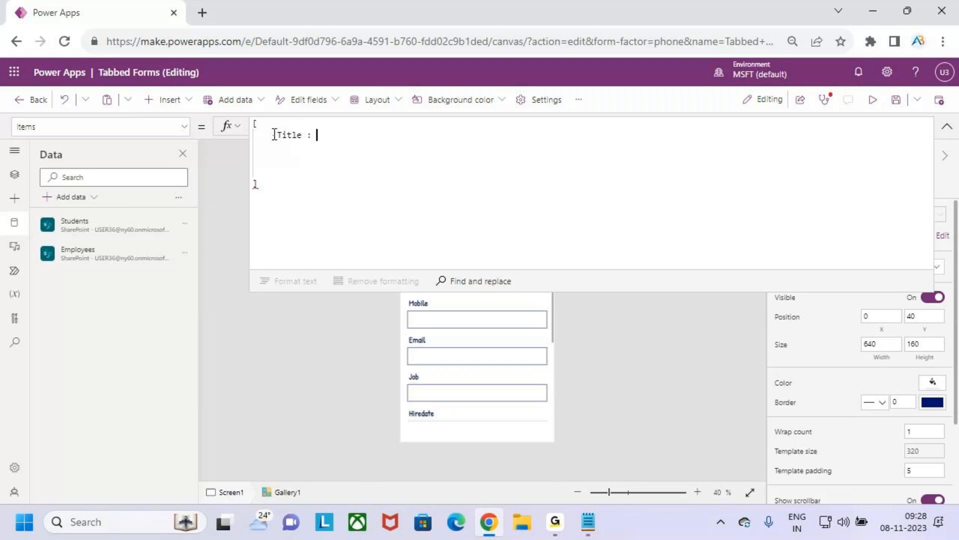
{"action": "type", "text": " \""}
{"action": "type", "text": "Em"}
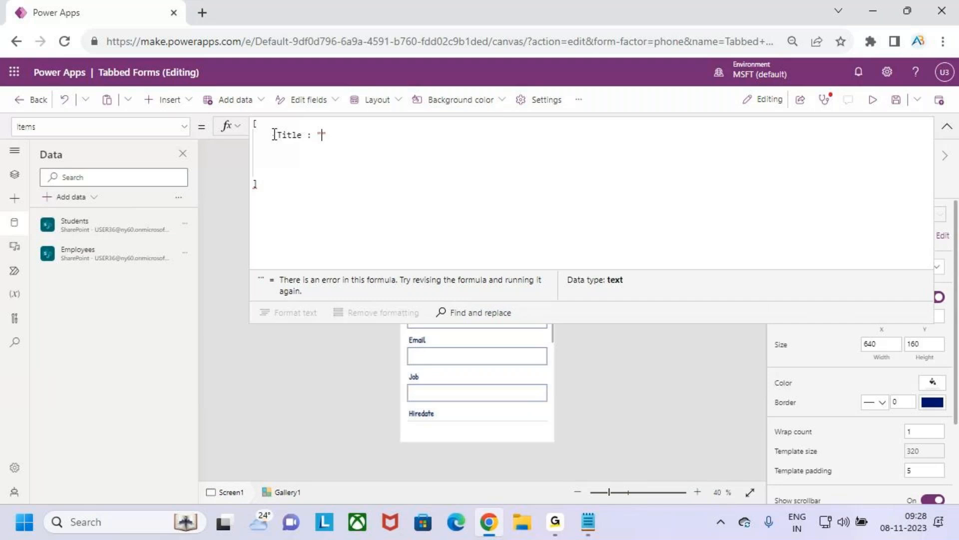
{"action": "type", "text": "p Details"}
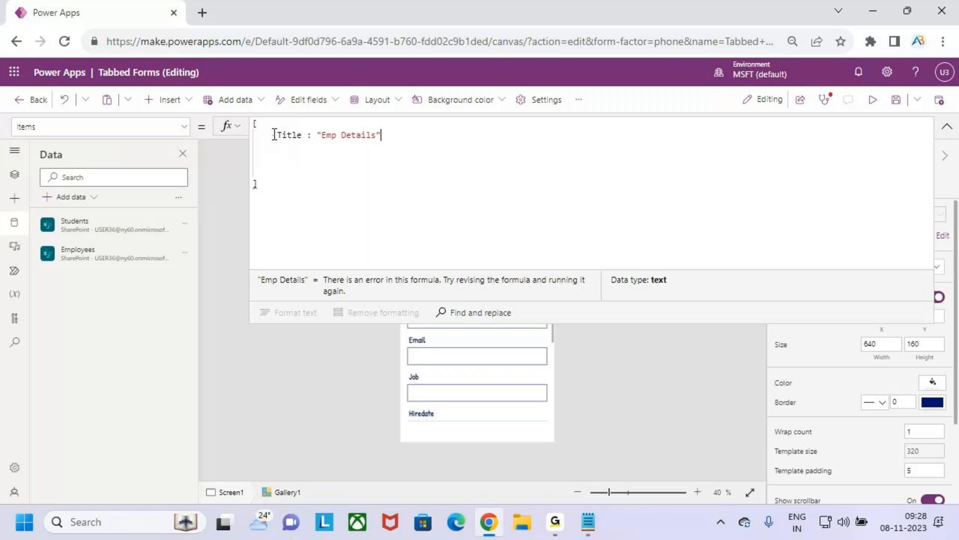
Step: Add Id : 1 on its own line below the Title, separate the fields with a comma and enclose them in braces as one record
{"action": "key", "text": "shift+Return"}
{"action": "left_click", "coordinate": [274, 135]}
{"action": "type", "text": "{"}
{"action": "type", "text": " Id"}
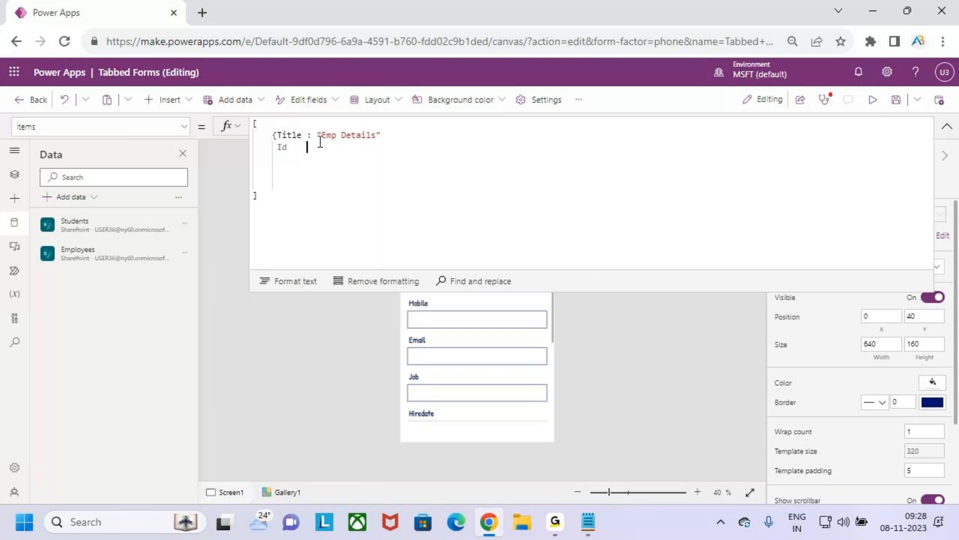
{"action": "type", "text": ": 1"}
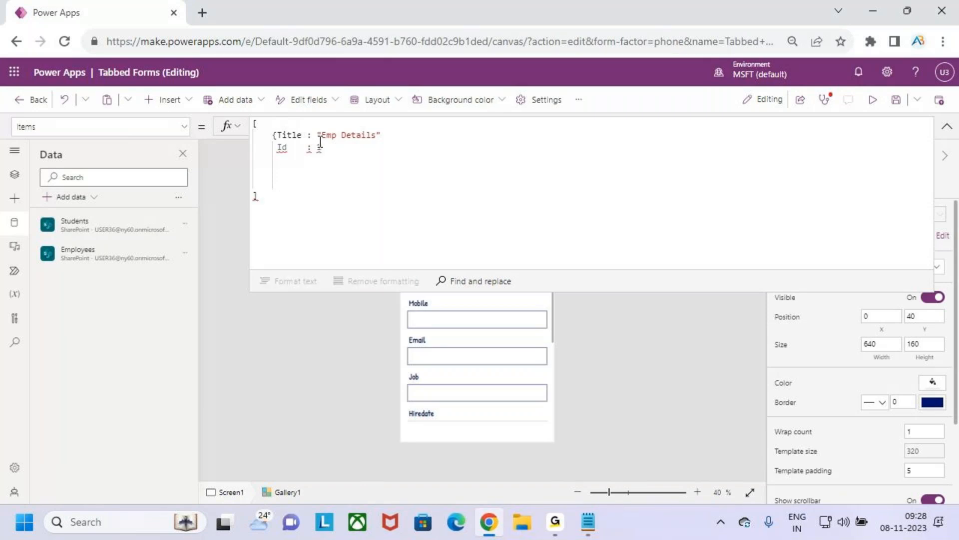
{"action": "key", "text": "Return"}
{"action": "type", "text": "}"}
{"action": "left_click", "coordinate": [408, 140]}
{"action": "type", "text": ","}
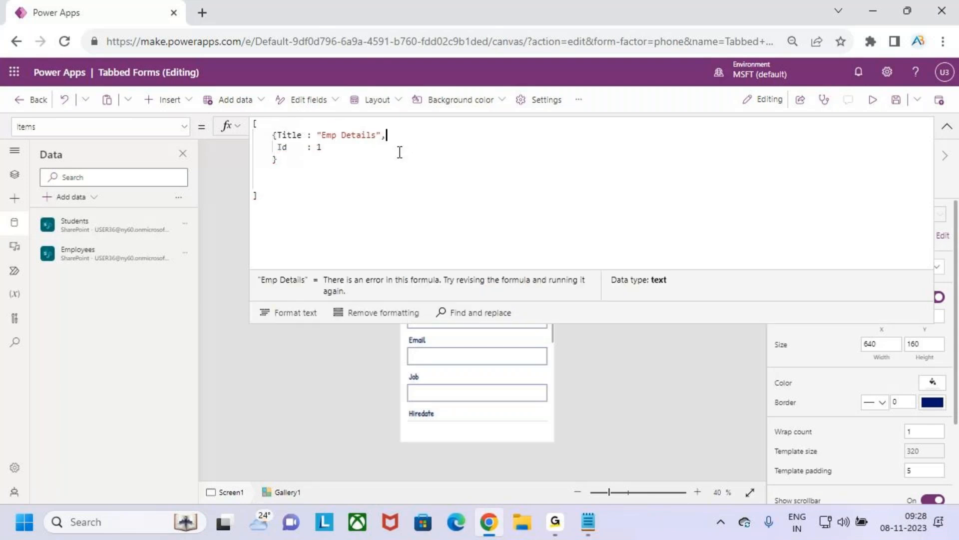
Step: Copy the Emp Details record and paste it below as a second record on a new line, separated by a comma
{"action": "left_click_drag", "start_coordinate": [340, 146], "coordinate": [268, 138]}
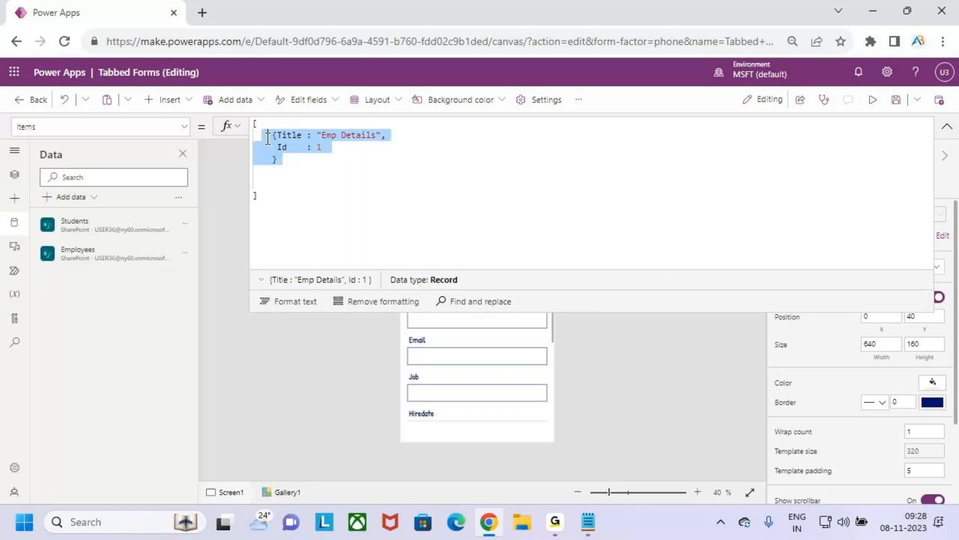
{"action": "key", "text": "shift+Left"}
{"action": "key", "text": "ctrl+c"}
{"action": "left_click", "coordinate": [302, 164]}
{"action": "type", "text": ","}
{"action": "key", "text": "ctrl+v"}
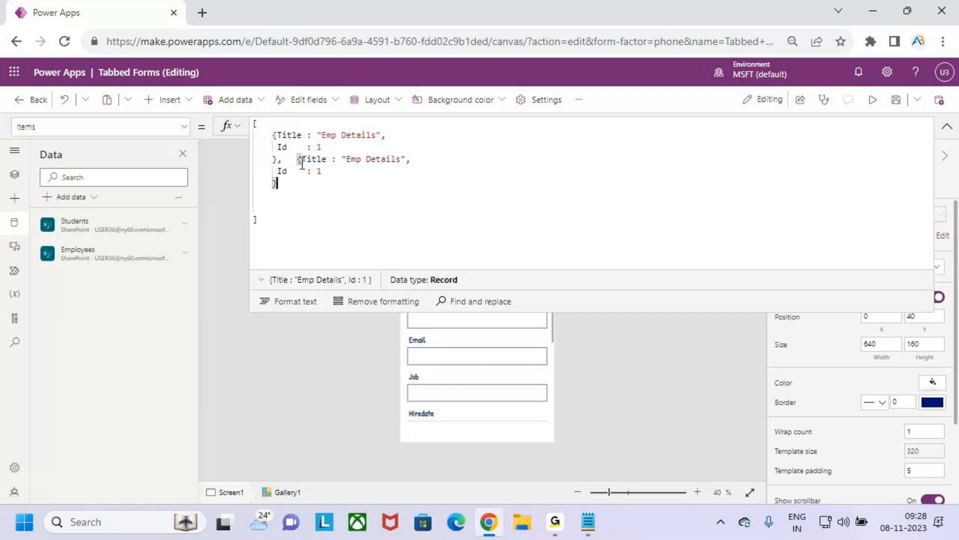
{"action": "left_click", "coordinate": [298, 159]}
{"action": "key", "text": "Return"}
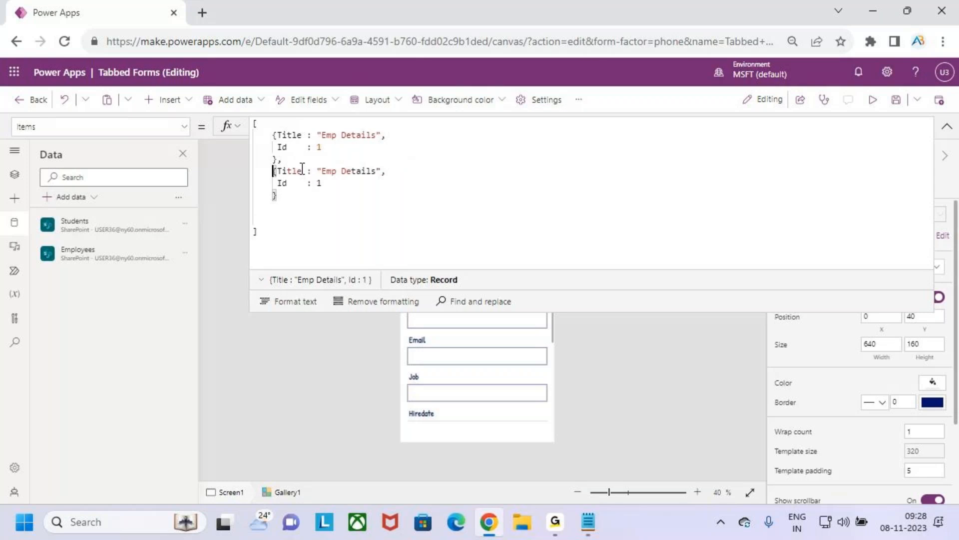
Step: Change the second record's Title to "Dept Details" and its Id to 2
{"action": "left_click_drag", "start_coordinate": [319, 172], "coordinate": [376, 172]}
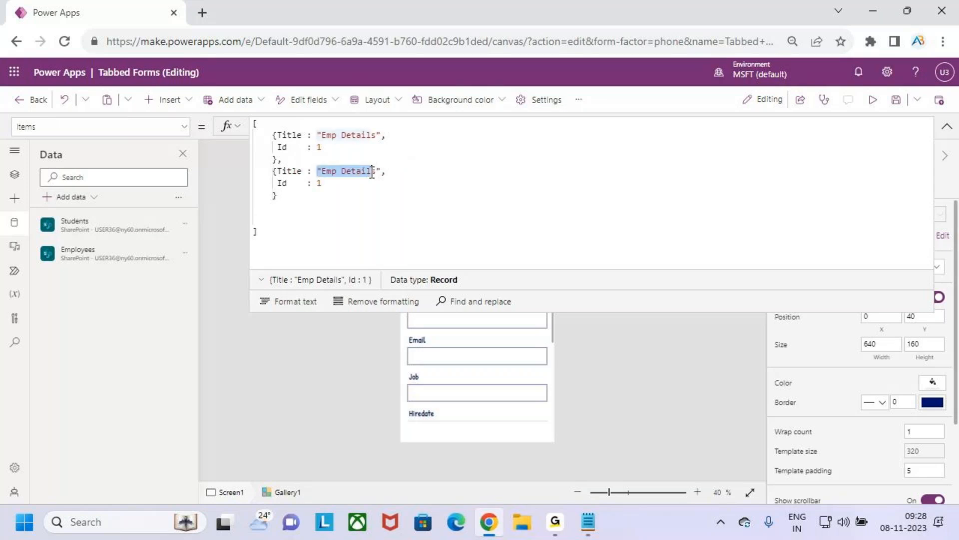
{"action": "double_click", "coordinate": [334, 172]}
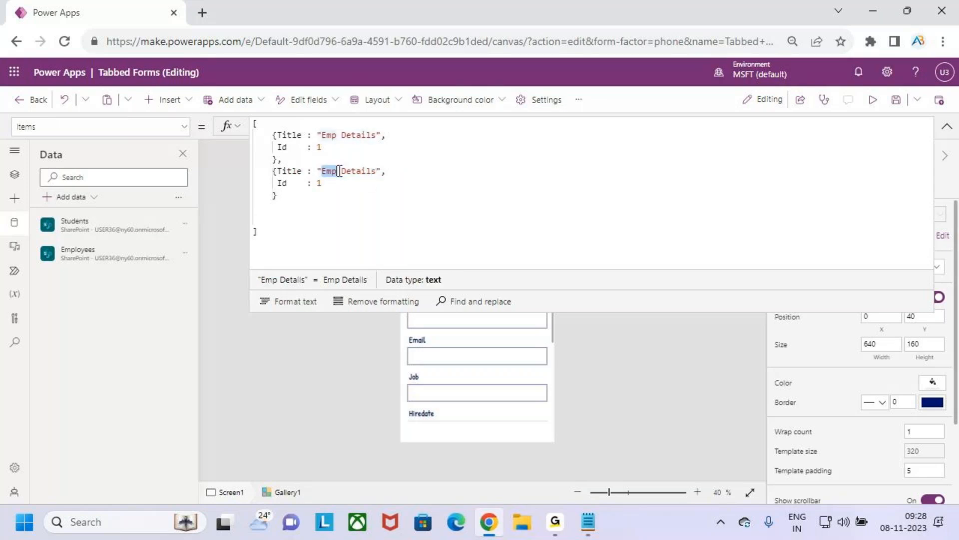
{"action": "type", "text": "Dept"}
{"action": "left_click", "coordinate": [335, 179]}
{"action": "key", "text": "BackSpace"}
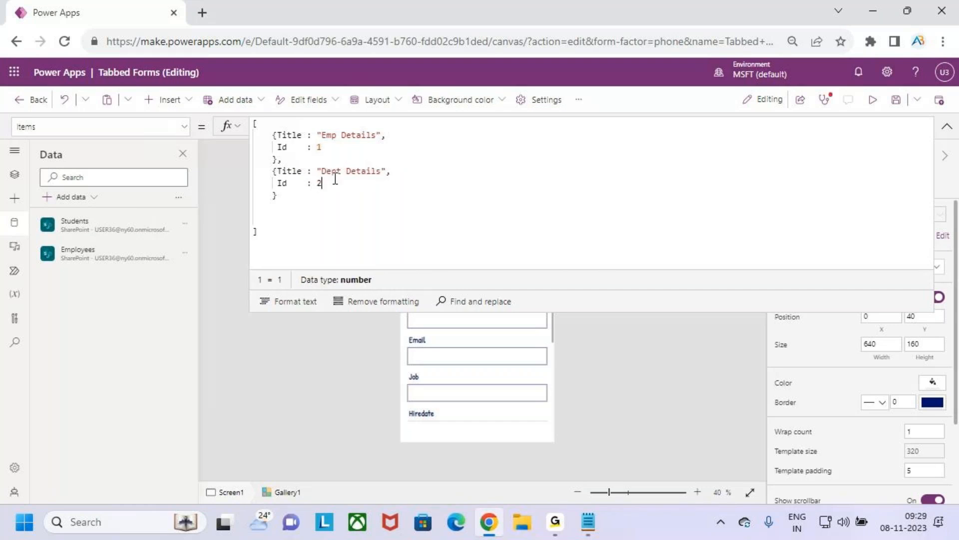
{"action": "type", "text": "2"}
{"action": "left_click_drag", "start_coordinate": [331, 171], "coordinate": [357, 172]}
{"action": "left_click", "coordinate": [337, 183]}
Step: Add a comma after the Dept Details record and paste the copied record as a third one on a new line
{"action": "left_click", "coordinate": [277, 197]}
{"action": "type", "text": ","}
{"action": "key", "text": "Return"}
{"action": "key", "text": "ctrl+v"}
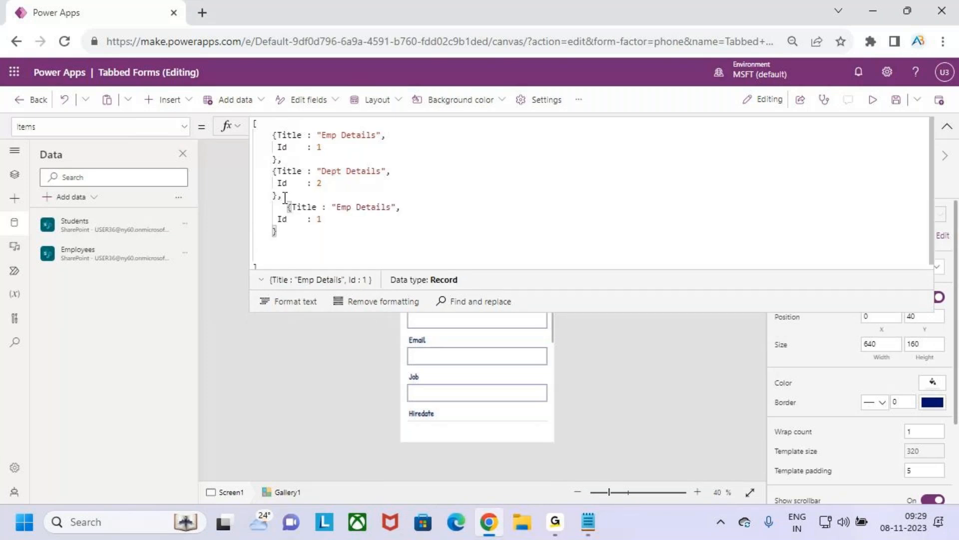
Step: Change the third record's Title to "Emp Info" and its Id to 3
{"action": "double_click", "coordinate": [339, 206]}
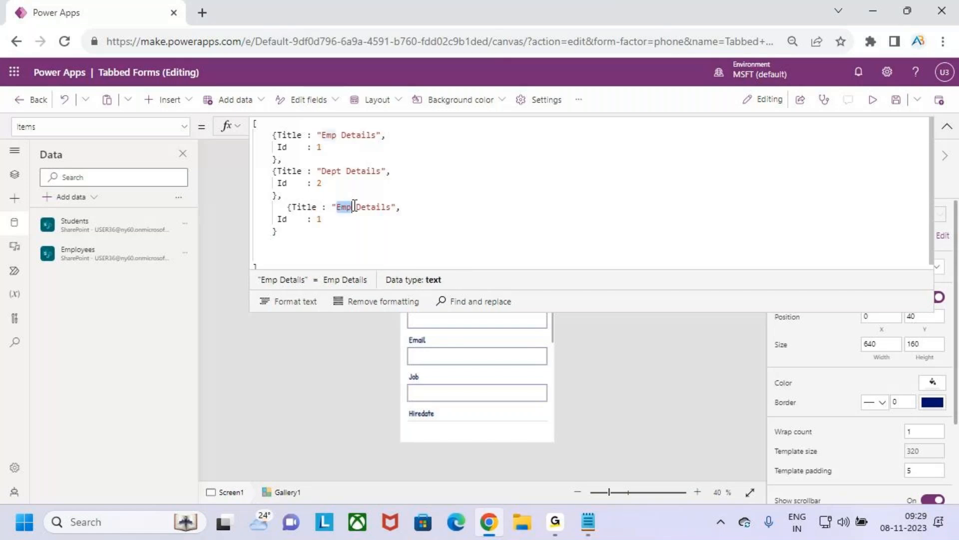
{"action": "left_click", "coordinate": [387, 208]}
{"action": "left_click_drag", "start_coordinate": [386, 207], "coordinate": [338, 207]}
{"action": "type", "text": "Im"}
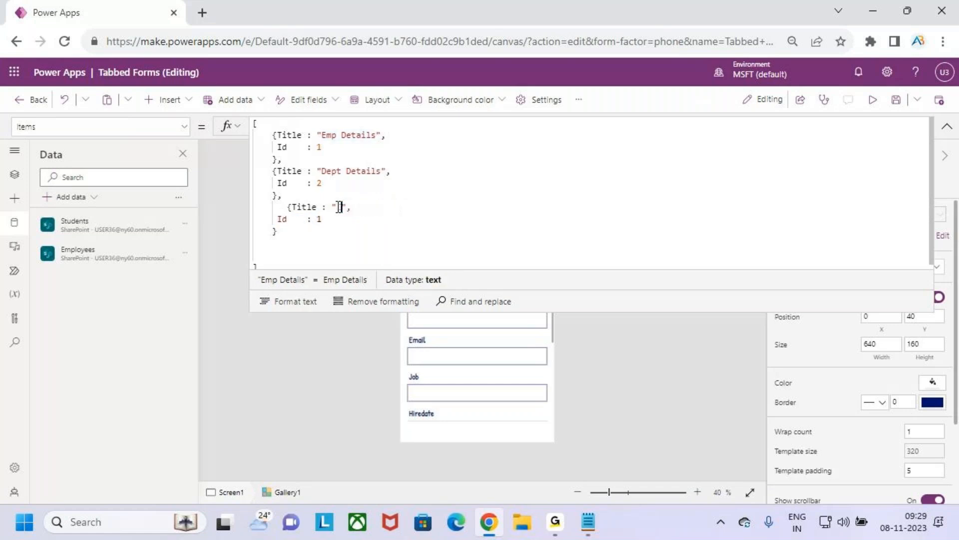
{"action": "key", "text": "BackSpace"}
{"action": "key", "text": "BackSpace"}
{"action": "type", "text": "Emp "}
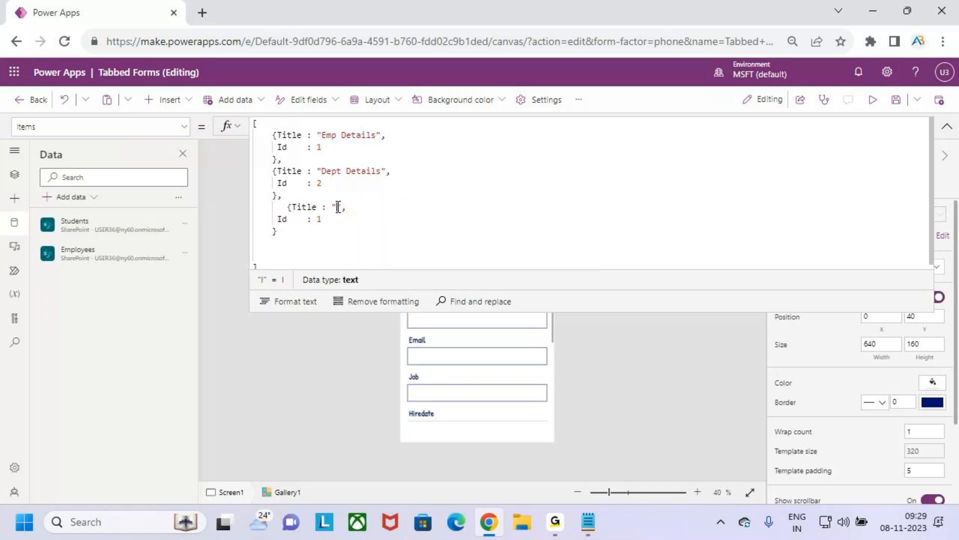
{"action": "type", "text": "Info"}
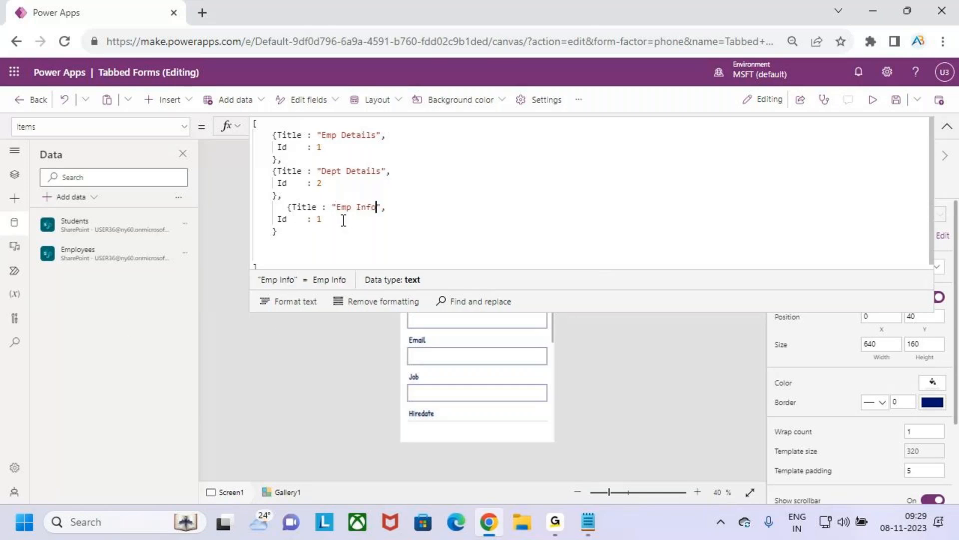
{"action": "left_click", "coordinate": [344, 220]}
{"action": "key", "text": "BackSpace"}
{"action": "type", "text": "3"}
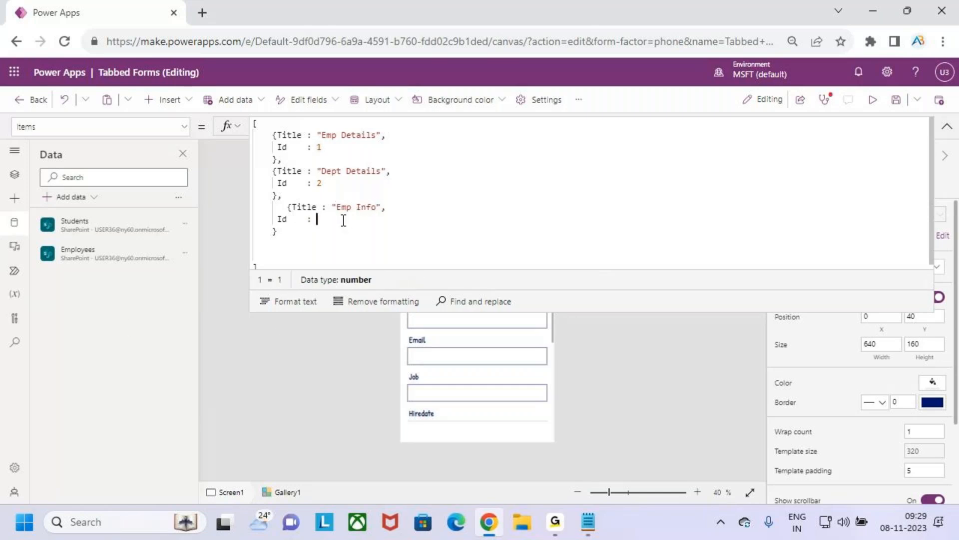
Step: Auto-format the Items formula and enlarge the formula editor so the whole table fits
{"action": "left_click", "coordinate": [258, 249]}
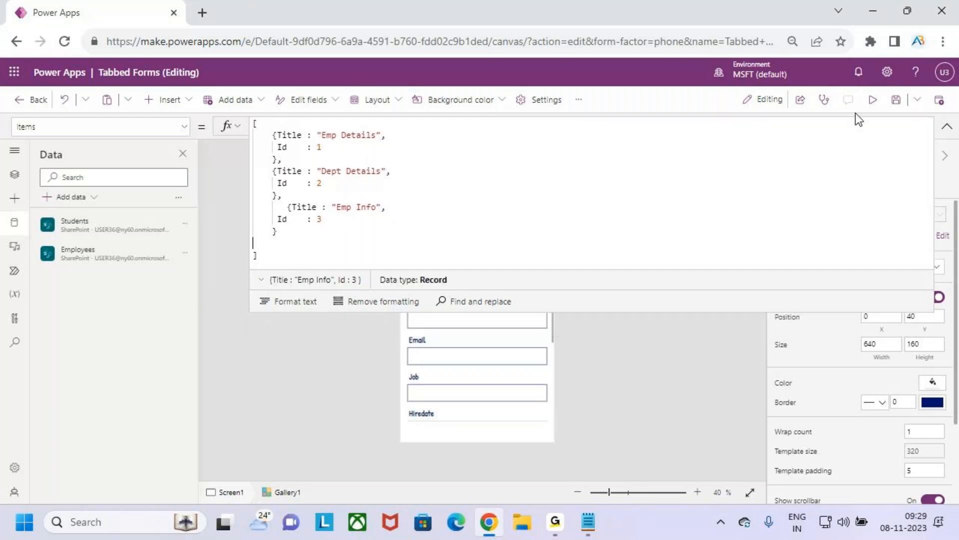
{"action": "left_click", "coordinate": [302, 301]}
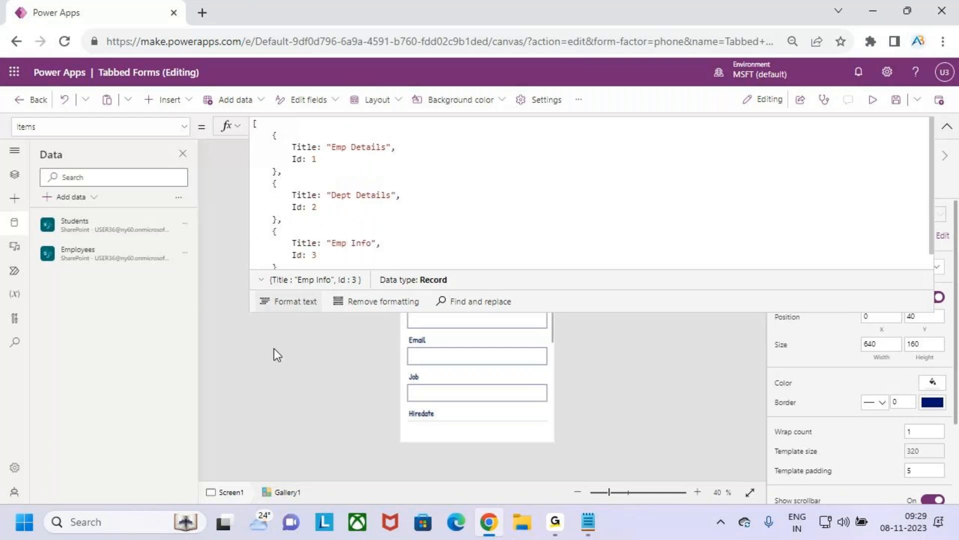
{"action": "left_click_drag", "start_coordinate": [614, 310], "coordinate": [613, 414]}
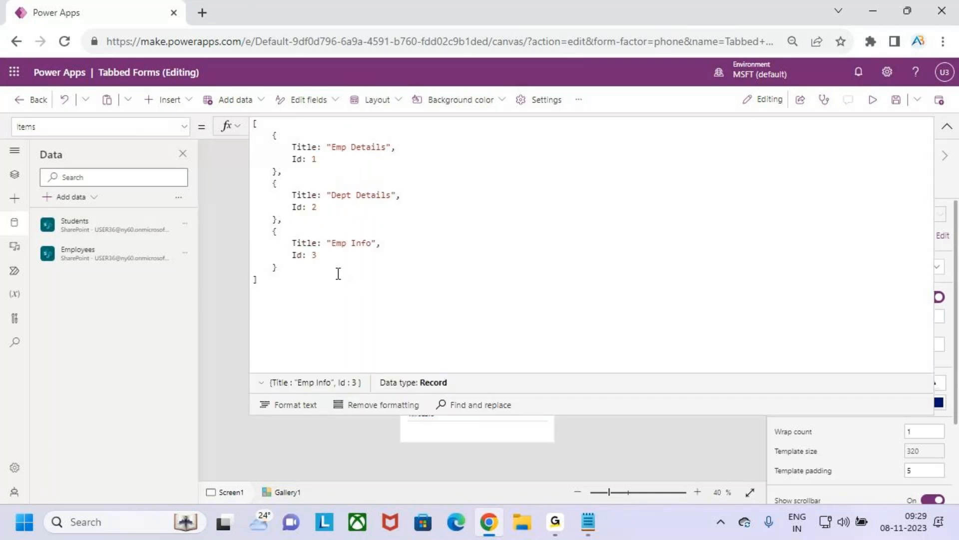
{"action": "key", "text": "ctrl+2"}
{"action": "mouse_move", "coordinate": [247, 114]}
{"action": "left_mouse_down"}
{"action": "mouse_move", "coordinate": [295, 201]}
{"action": "mouse_move", "coordinate": [454, 307]}
{"action": "left_mouse_up"}
{"action": "left_click_drag", "start_coordinate": [433, 217], "coordinate": [477, 186]}
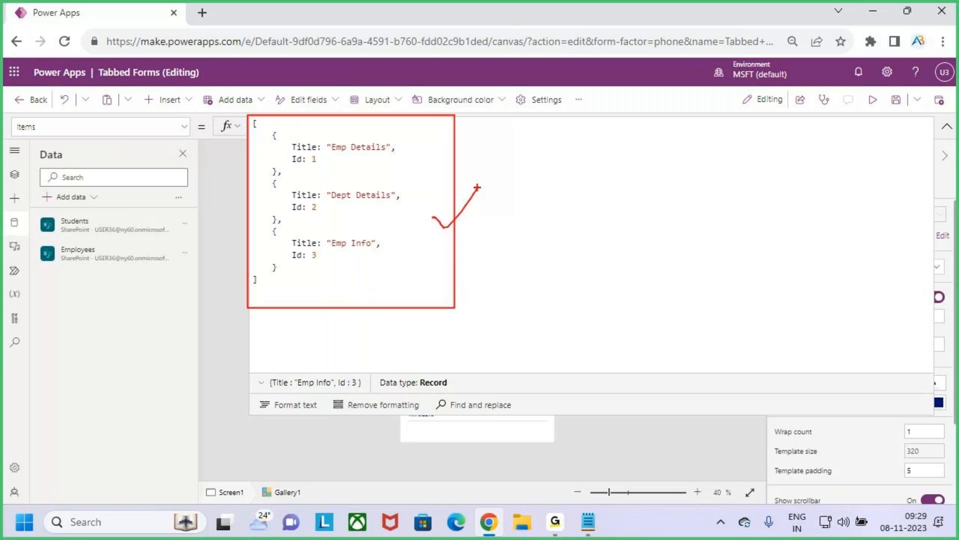
{"action": "mouse_move", "coordinate": [277, 134]}
{"action": "left_mouse_down"}
{"action": "mouse_move", "coordinate": [294, 148]}
{"action": "mouse_move", "coordinate": [401, 173]}
{"action": "left_mouse_up"}
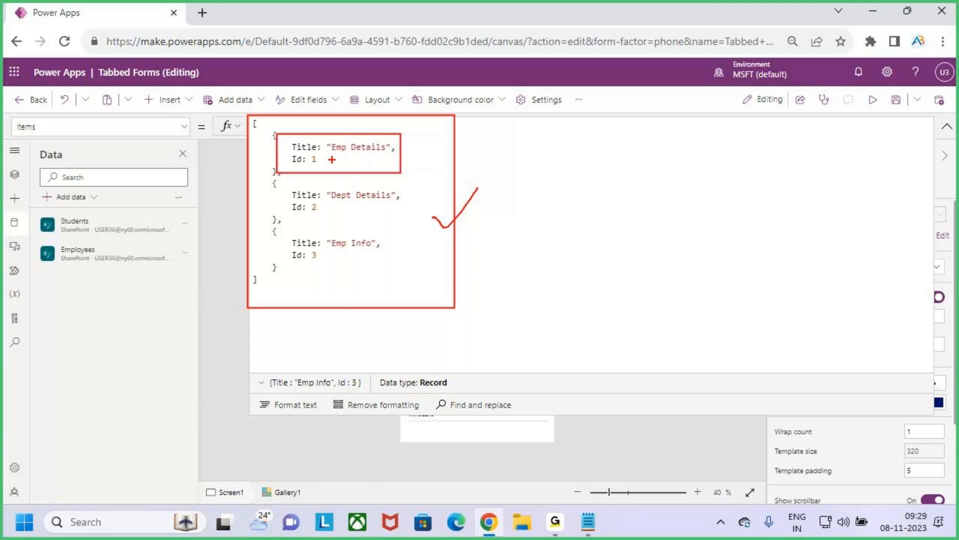
{"action": "left_click_drag", "start_coordinate": [339, 155], "coordinate": [373, 155]}
{"action": "left_click_drag", "start_coordinate": [313, 163], "coordinate": [327, 164]}
{"action": "left_click_drag", "start_coordinate": [339, 203], "coordinate": [370, 204]}
{"action": "mouse_move", "coordinate": [309, 219]}
{"action": "left_mouse_down"}
{"action": "mouse_move", "coordinate": [326, 217]}
{"action": "mouse_move", "coordinate": [360, 246]}
{"action": "left_mouse_up"}
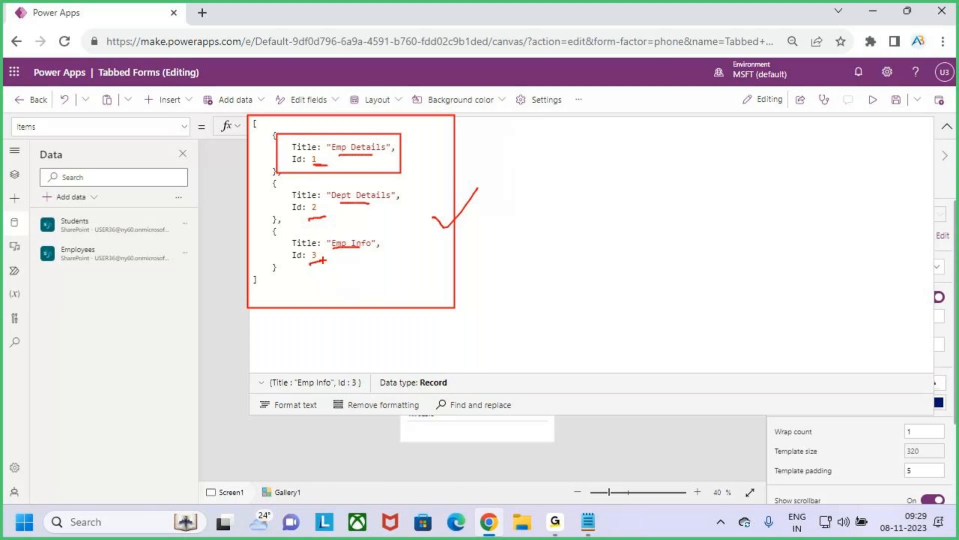
{"action": "key", "text": "Escape"}
Step: Highlight the complete three-record table formula and collapse the expanded formula editor
{"action": "left_click", "coordinate": [335, 285]}
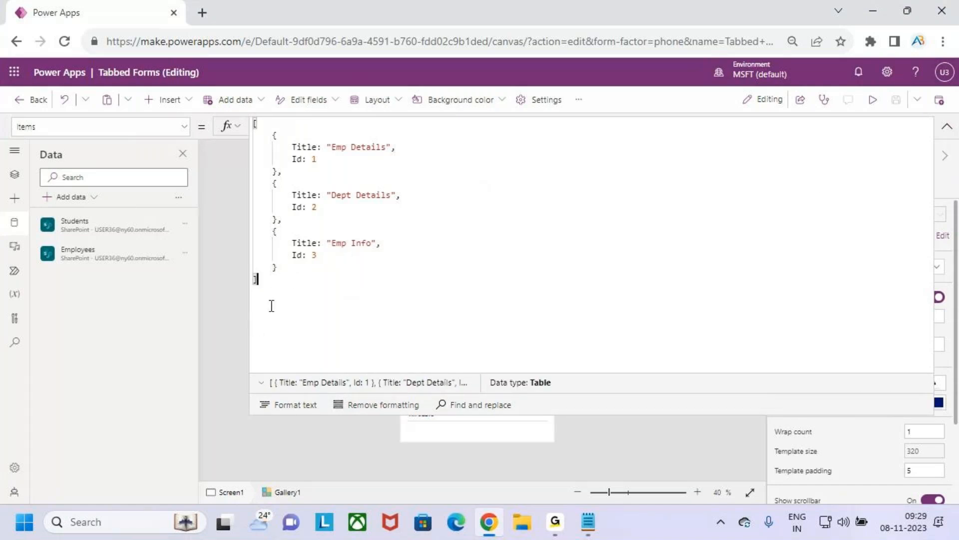
{"action": "left_click_drag", "start_coordinate": [272, 305], "coordinate": [253, 124]}
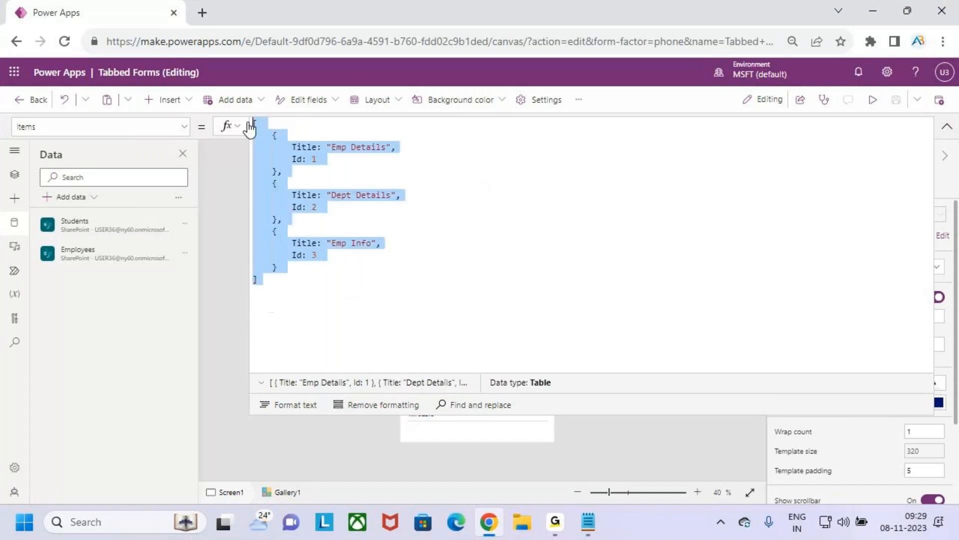
{"action": "left_click", "coordinate": [947, 127]}
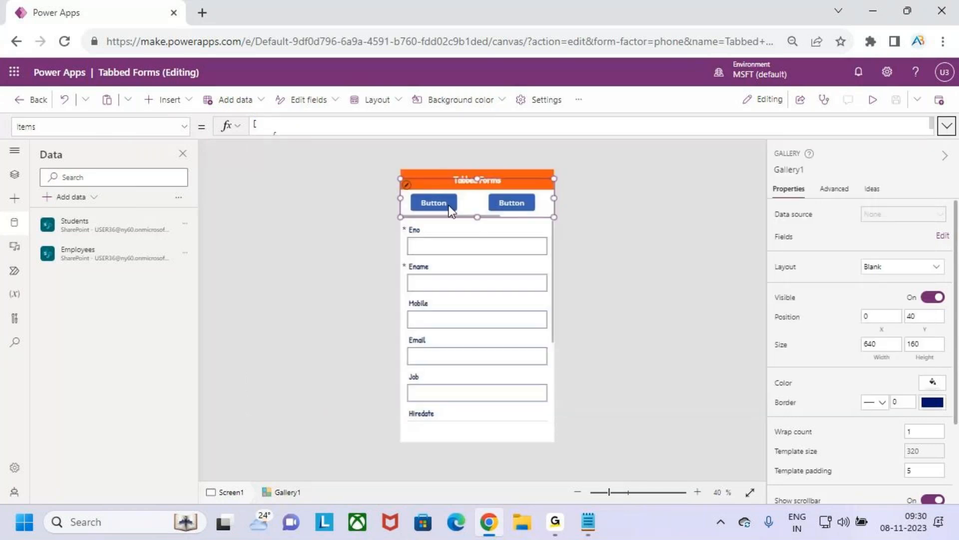
Step: Set the Text property of the button in the gallery to ThisItem.Title
{"action": "left_click", "coordinate": [433, 200]}
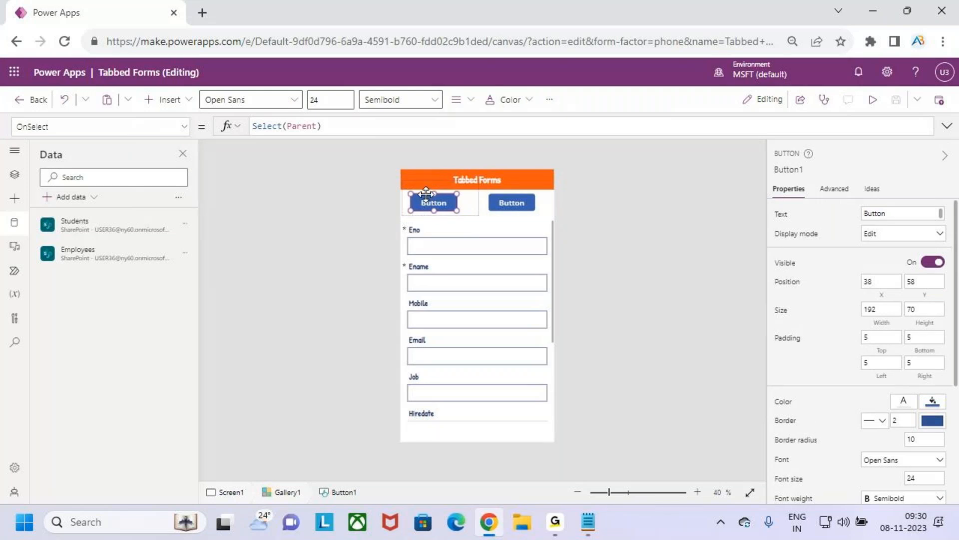
{"action": "left_click", "coordinate": [184, 127]}
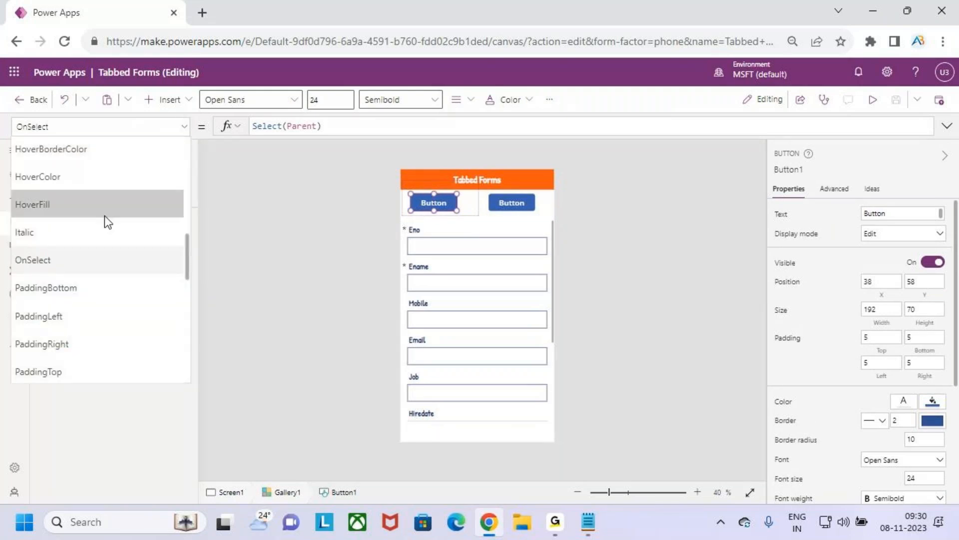
{"action": "scroll", "coordinate": [61, 271], "scroll_direction": "down", "scroll_amount": 7}
{"action": "scroll", "coordinate": [59, 270], "scroll_direction": "down", "scroll_amount": 3}
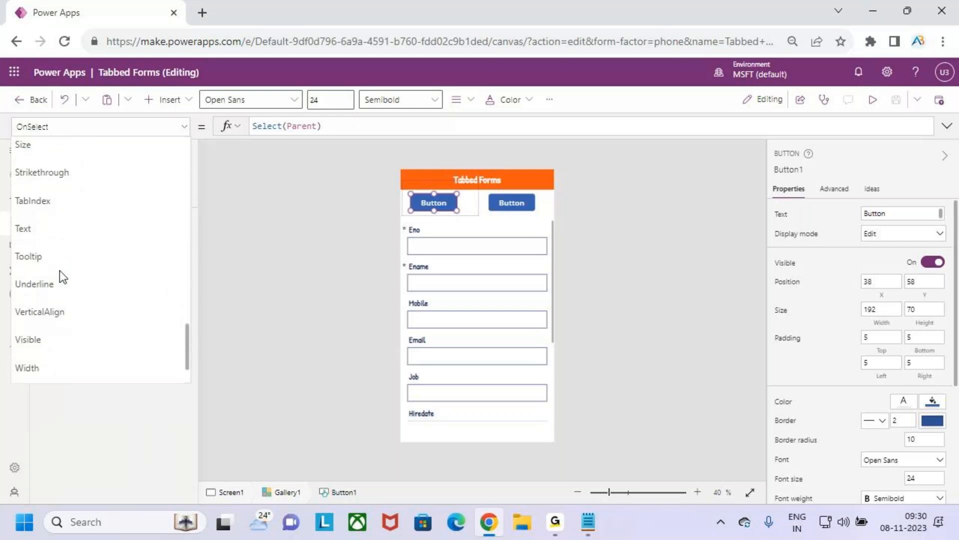
{"action": "left_click", "coordinate": [58, 224]}
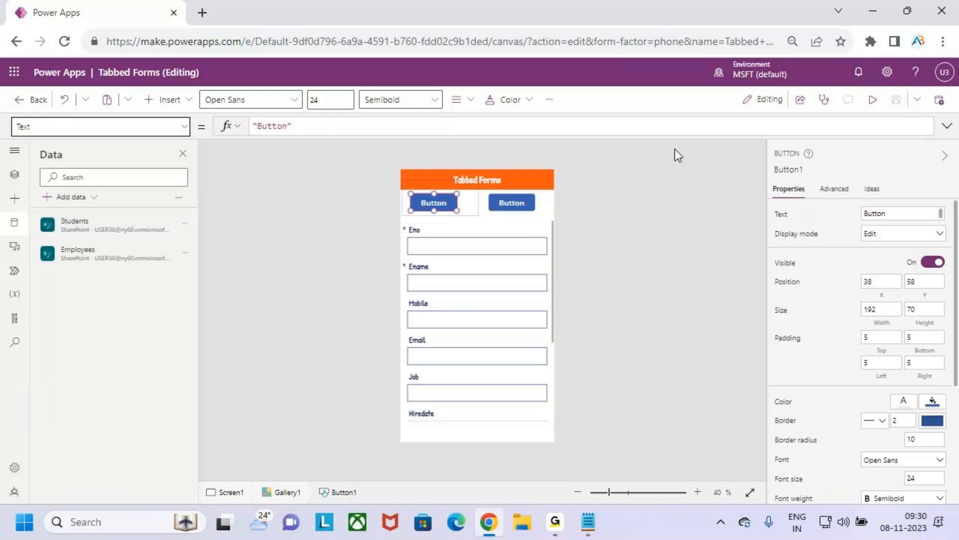
{"action": "left_click", "coordinate": [306, 126]}
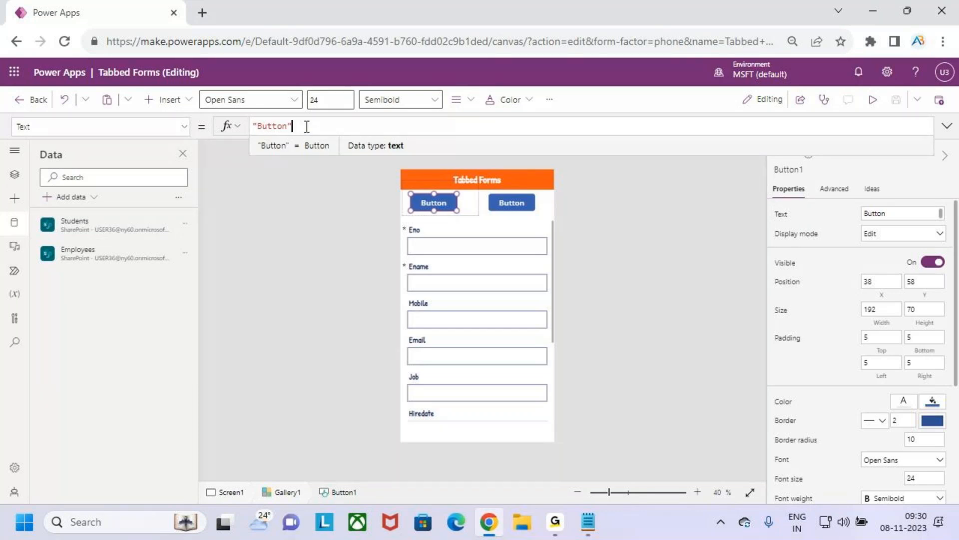
{"action": "key", "text": "BackSpace"}
{"action": "key", "text": "BackSpace"}
{"action": "key", "text": "BackSpace"}
{"action": "key", "text": "BackSpace"}
{"action": "key", "text": "BackSpace"}
{"action": "key", "text": "BackSpace"}
{"action": "key", "text": "BackSpace"}
{"action": "key", "text": "BackSpace"}
{"action": "type", "text": "this"}
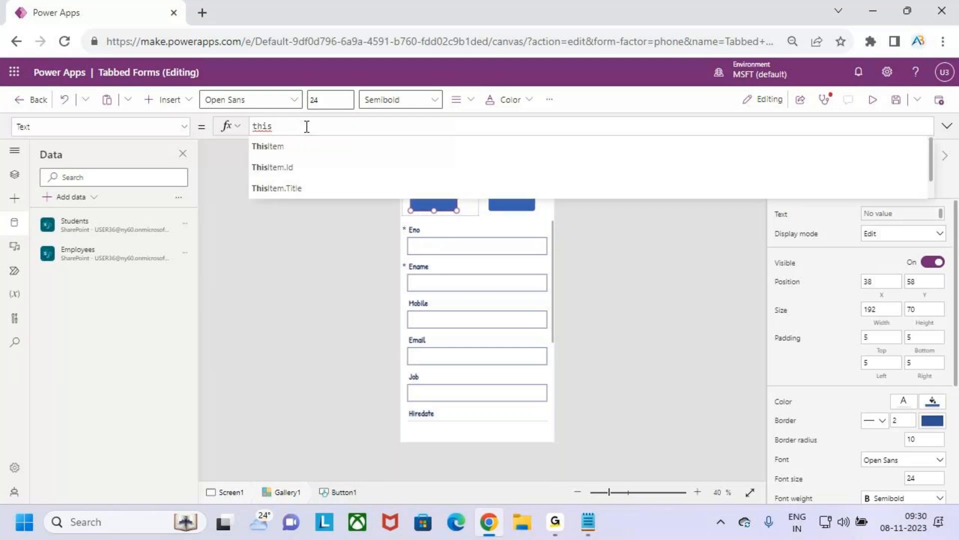
{"action": "key", "text": "Tab"}
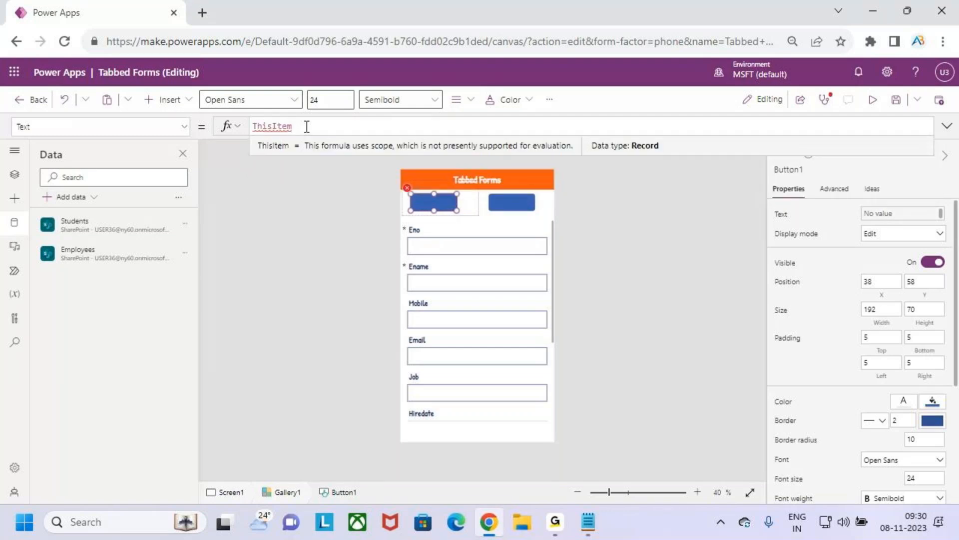
{"action": "type", "text": "."}
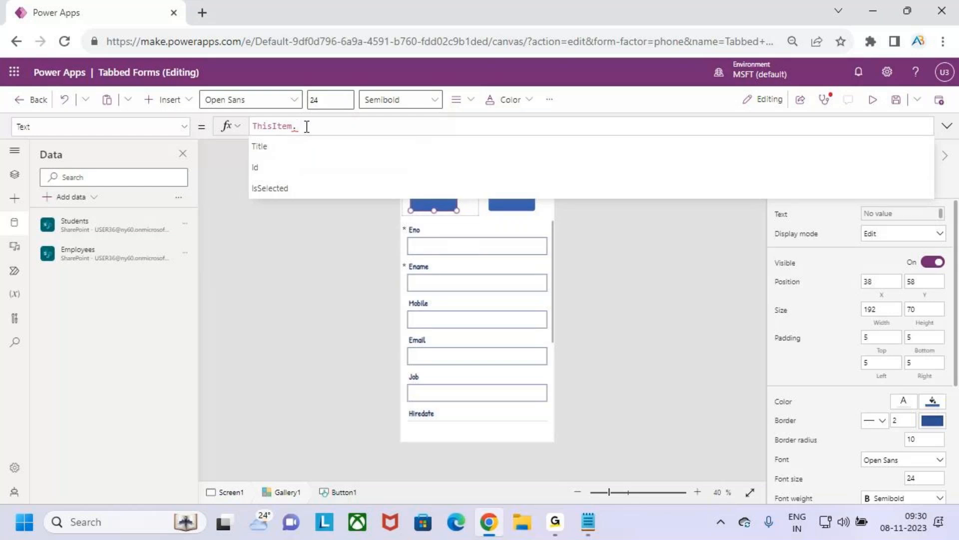
{"action": "key", "text": "Down"}
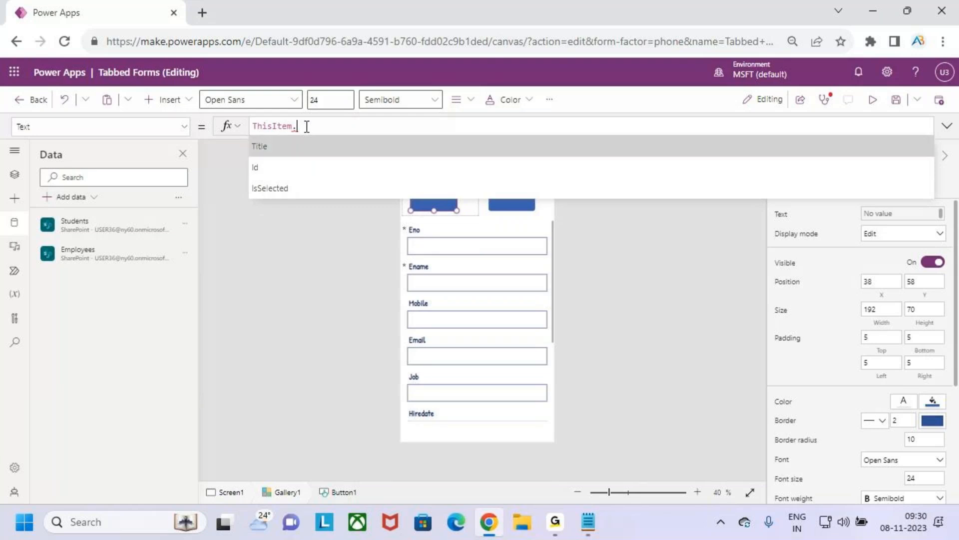
{"action": "key", "text": "Return"}
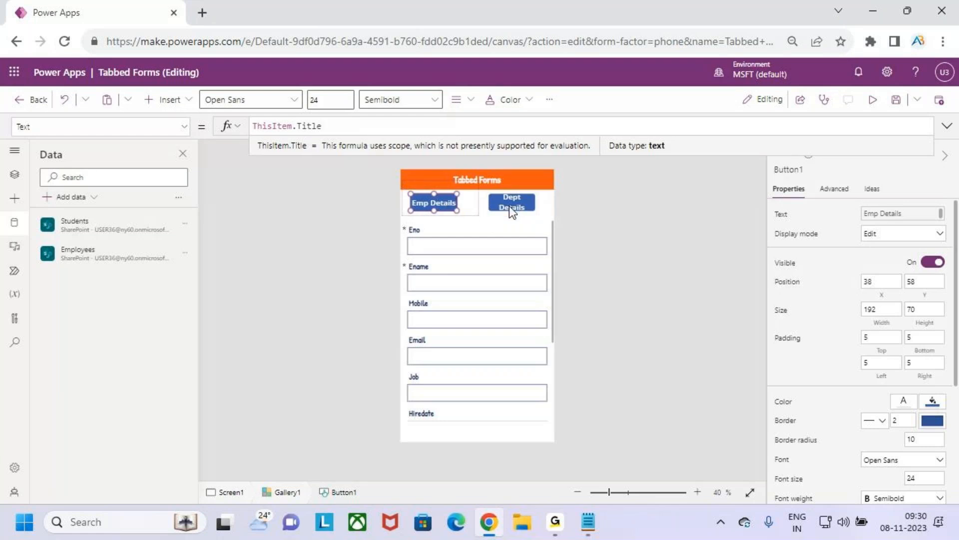
Step: Narrow the gallery template to about 197 wide and move the button inside it to about X 5, Y 56
{"action": "left_click", "coordinate": [474, 209]}
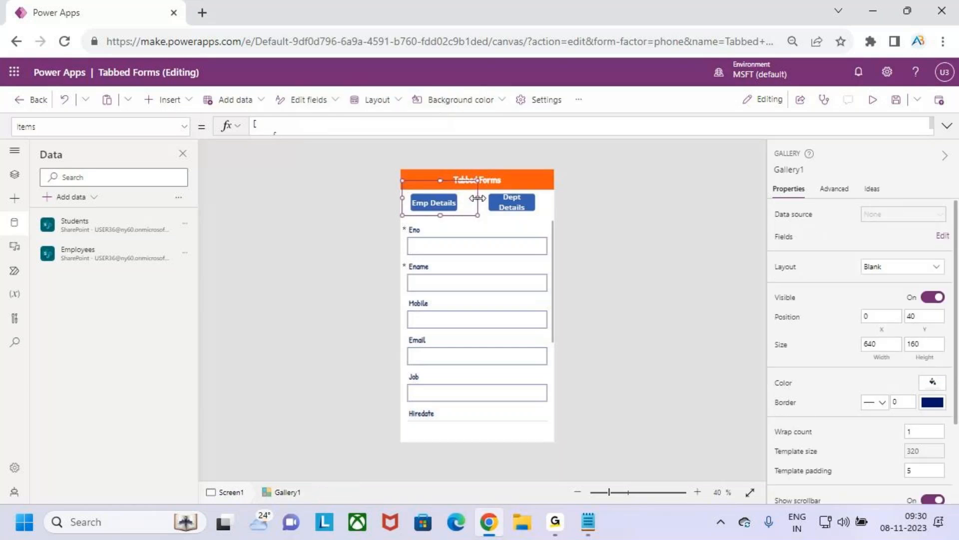
{"action": "left_click_drag", "start_coordinate": [478, 198], "coordinate": [449, 202]}
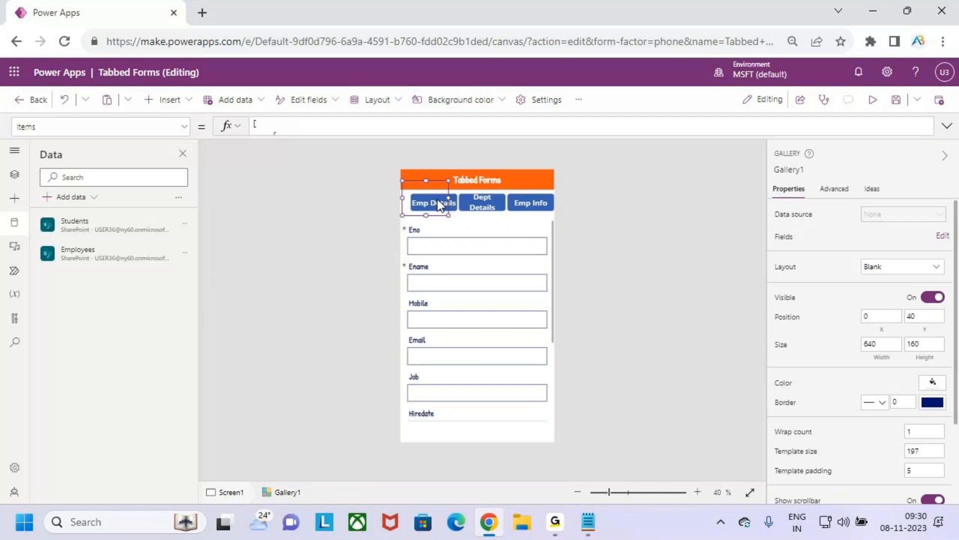
{"action": "left_click", "coordinate": [437, 200]}
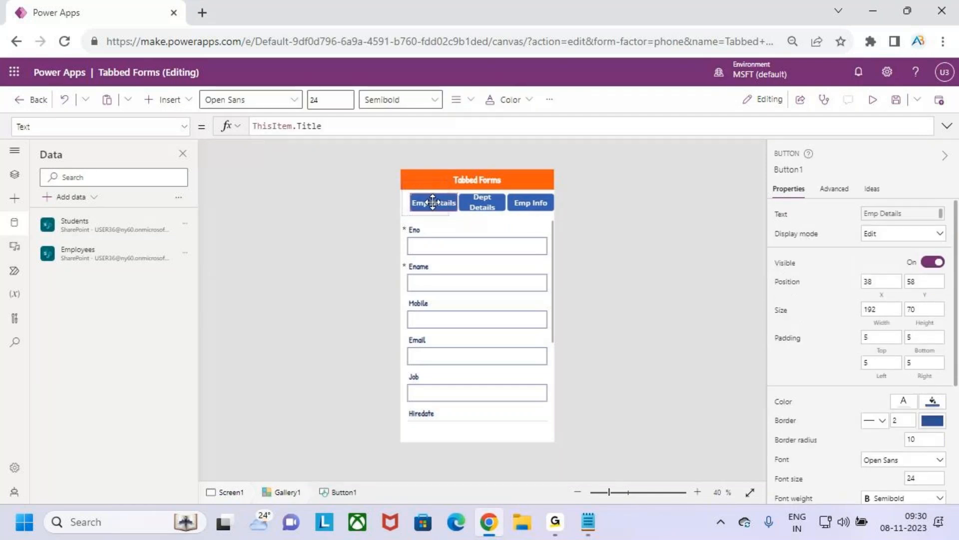
{"action": "left_click_drag", "start_coordinate": [433, 202], "coordinate": [430, 202]}
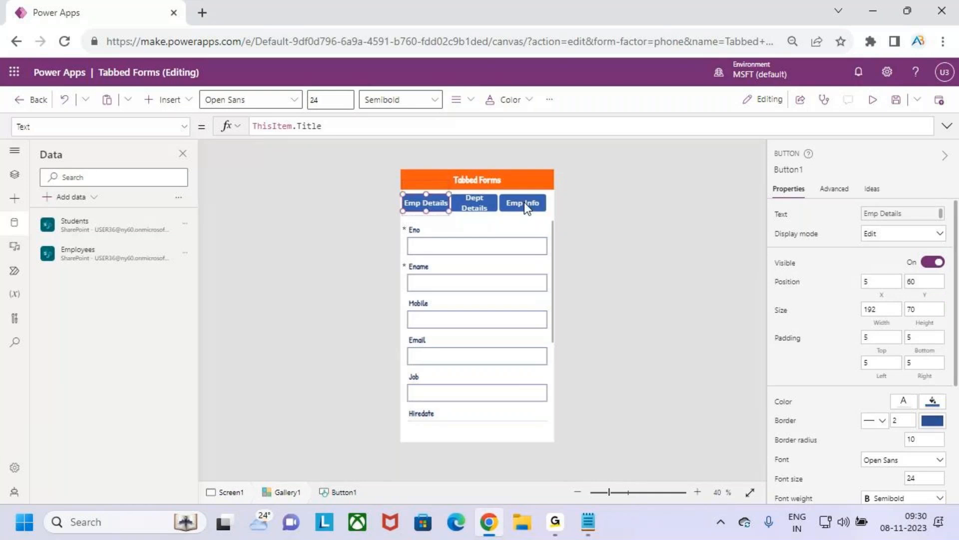
{"action": "left_click_drag", "start_coordinate": [437, 202], "coordinate": [444, 202]}
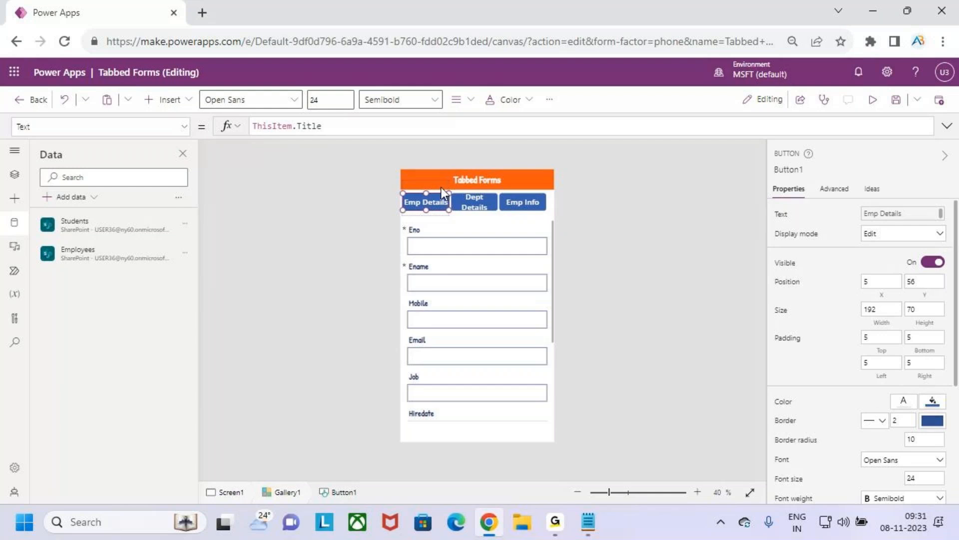
Step: Widen the gallery template to about 214 and set the button's font size to 20
{"action": "left_click", "coordinate": [441, 187]}
{"action": "left_click_drag", "start_coordinate": [450, 198], "coordinate": [454, 199]}
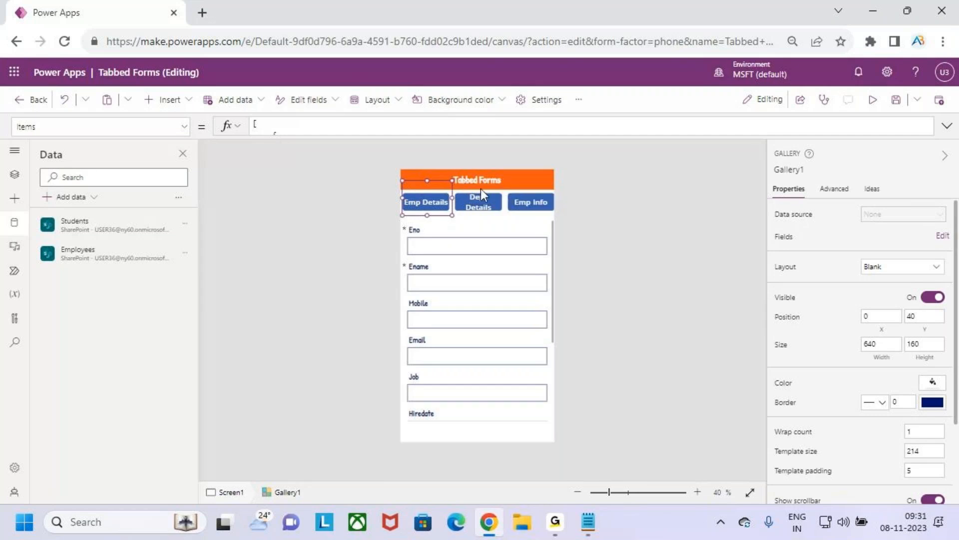
{"action": "left_click", "coordinate": [427, 201]}
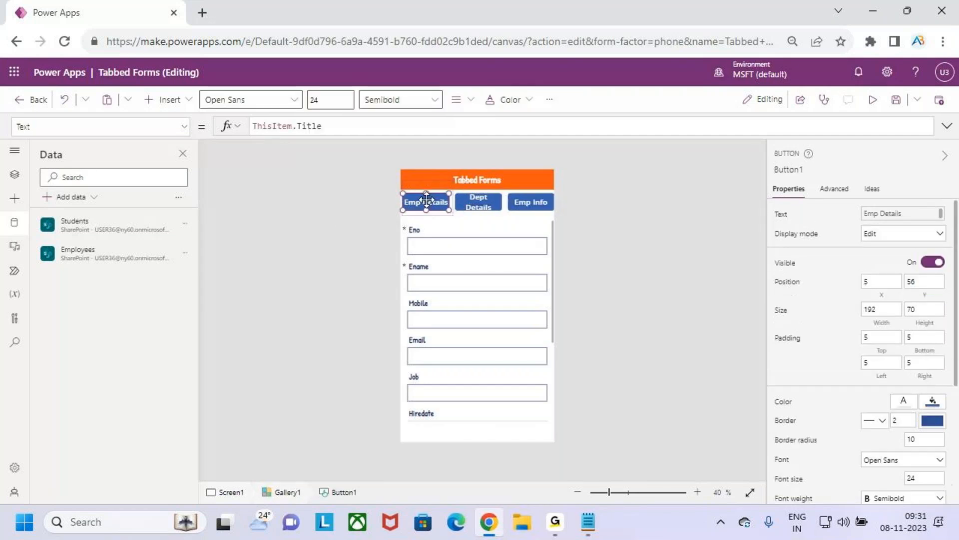
{"action": "left_click", "coordinate": [329, 101]}
{"action": "key", "text": "BackSpace"}
{"action": "type", "text": "0"}
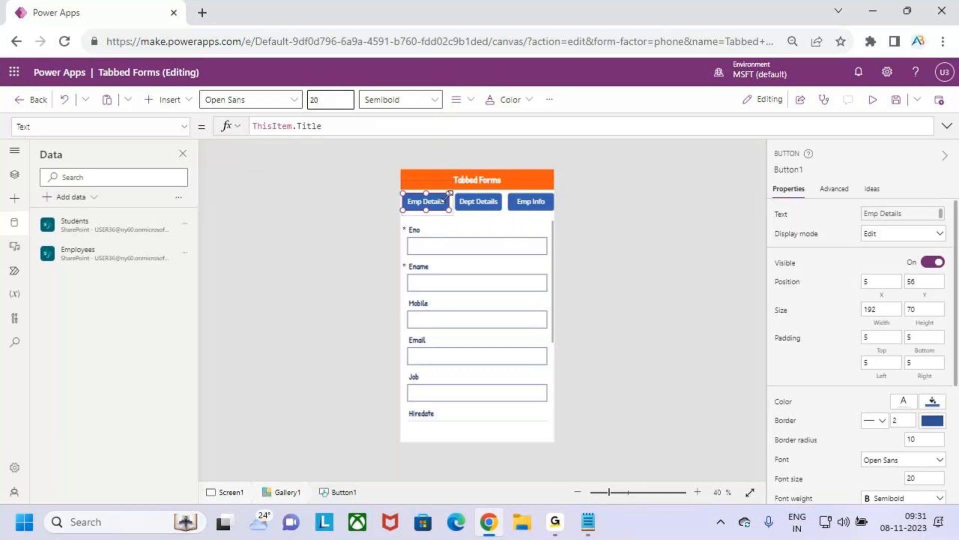
Step: Resize the gallery button to about 183 by 62 and narrow the template to about 196
{"action": "left_click_drag", "start_coordinate": [448, 210], "coordinate": [445, 208]}
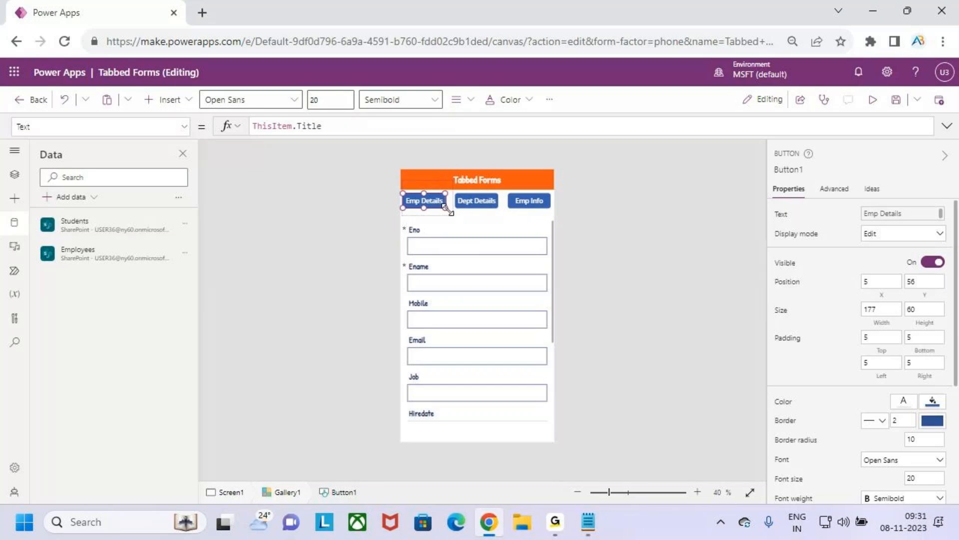
{"action": "scroll", "coordinate": [448, 209], "scroll_direction": "up", "scroll_amount": 5}
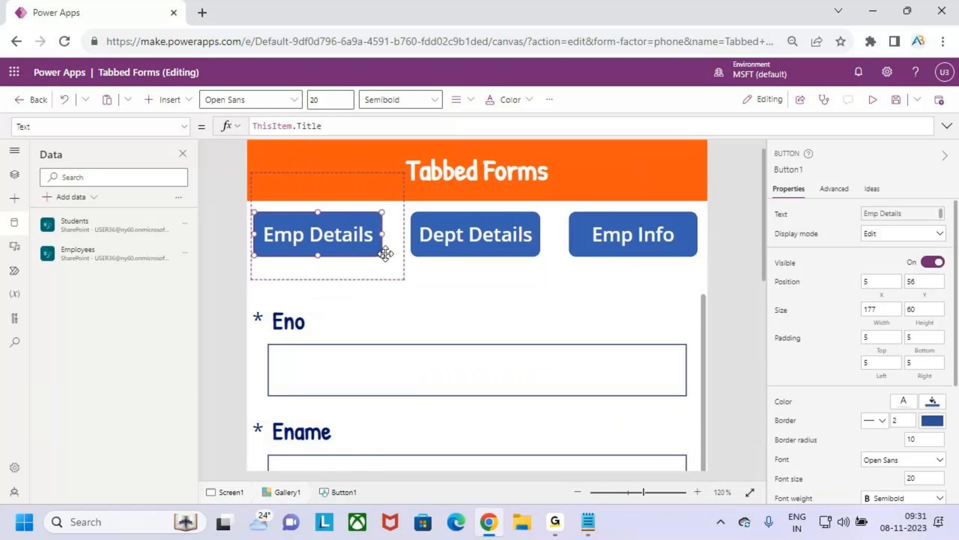
{"action": "left_click_drag", "start_coordinate": [379, 255], "coordinate": [385, 258]}
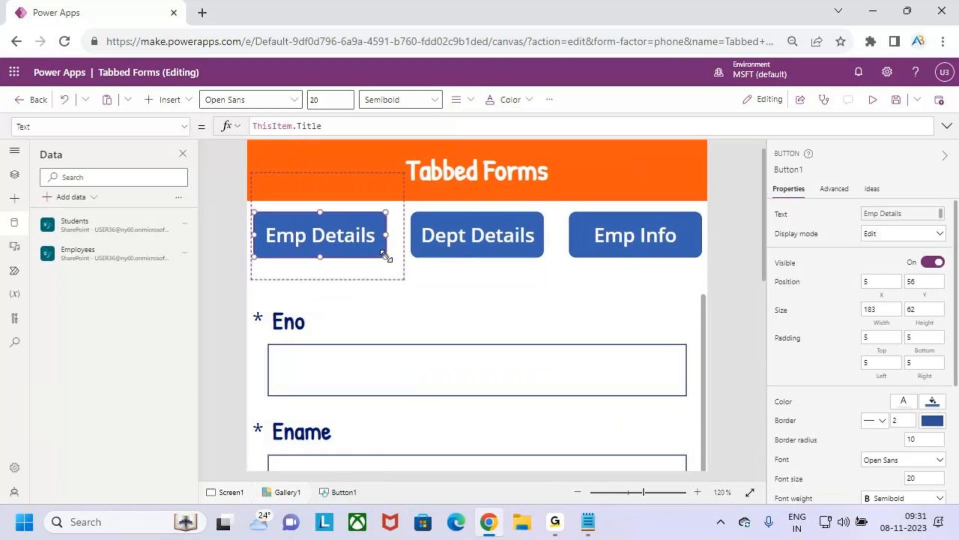
{"action": "left_click", "coordinate": [393, 241]}
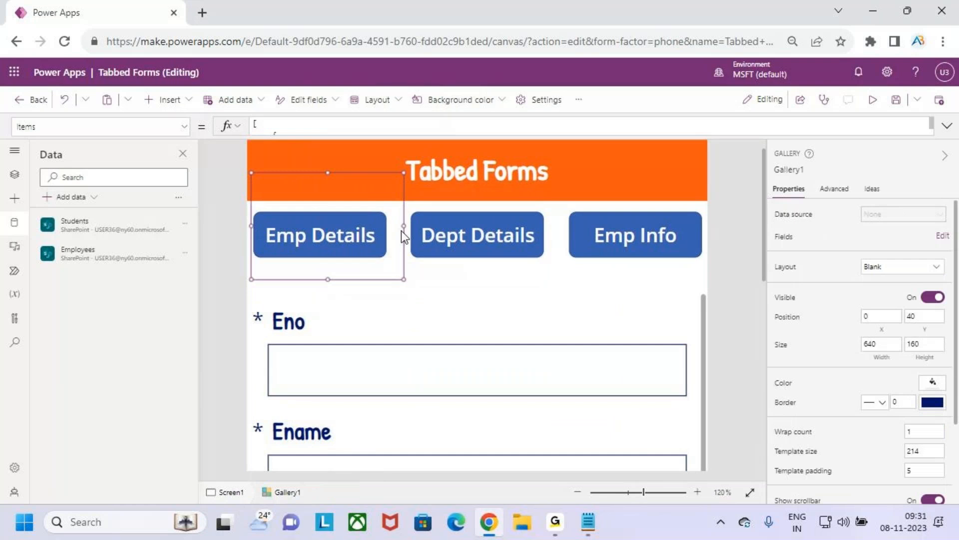
{"action": "left_click_drag", "start_coordinate": [399, 226], "coordinate": [391, 226]}
Step: Adjust the button to about 184 wide at X 18 inside a gallery template about 202 wide
{"action": "left_click", "coordinate": [305, 229]}
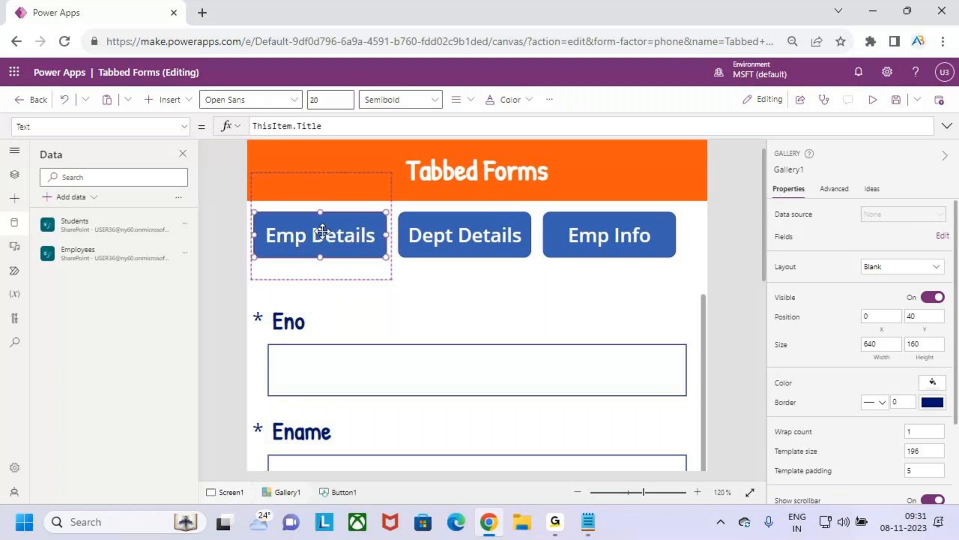
{"action": "left_click_drag", "start_coordinate": [299, 231], "coordinate": [303, 232]}
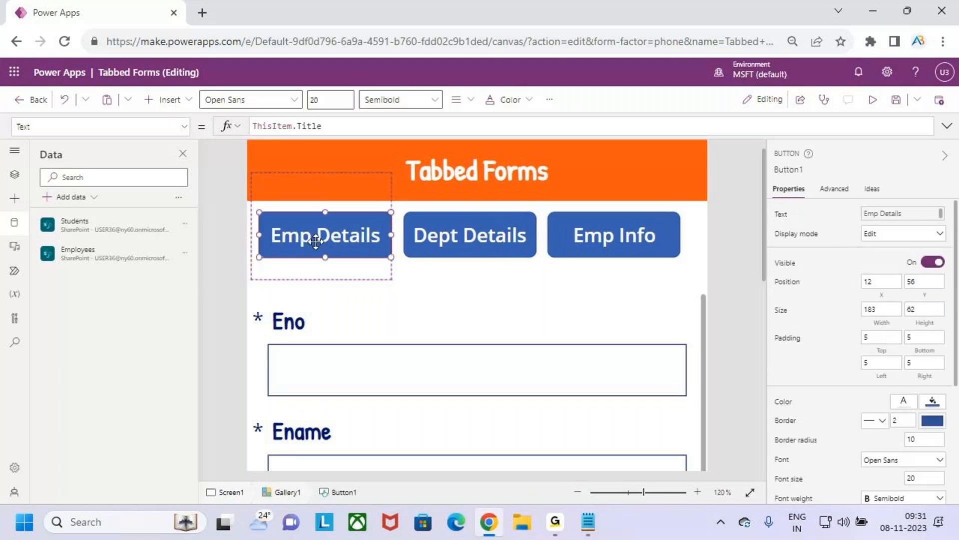
{"action": "left_click_drag", "start_coordinate": [392, 232], "coordinate": [394, 233]}
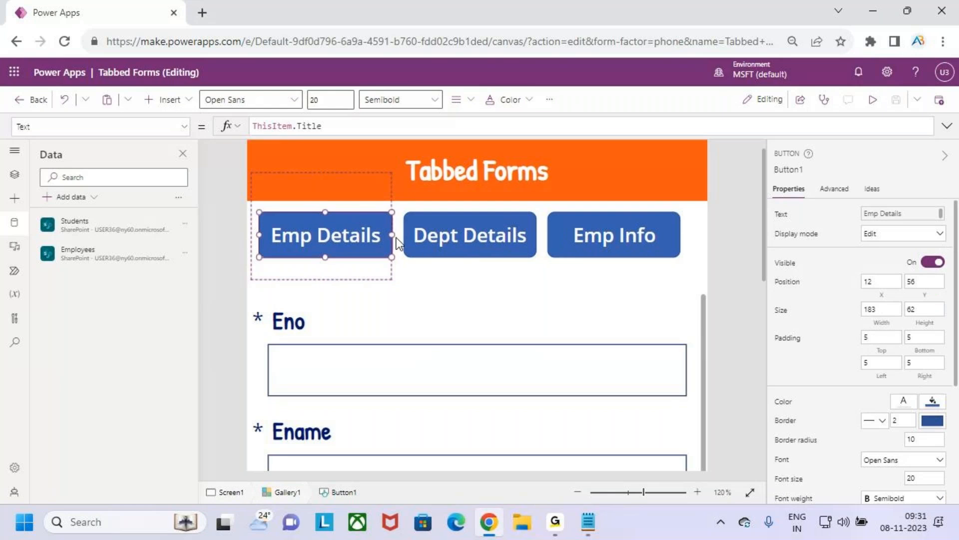
{"action": "left_click", "coordinate": [379, 202]}
{"action": "left_click_drag", "start_coordinate": [392, 227], "coordinate": [358, 226]}
{"action": "left_click", "coordinate": [367, 235]}
Step: Tighten the gallery around its buttons to a height of about 134, starting at about Y 44
{"action": "left_click", "coordinate": [430, 272]}
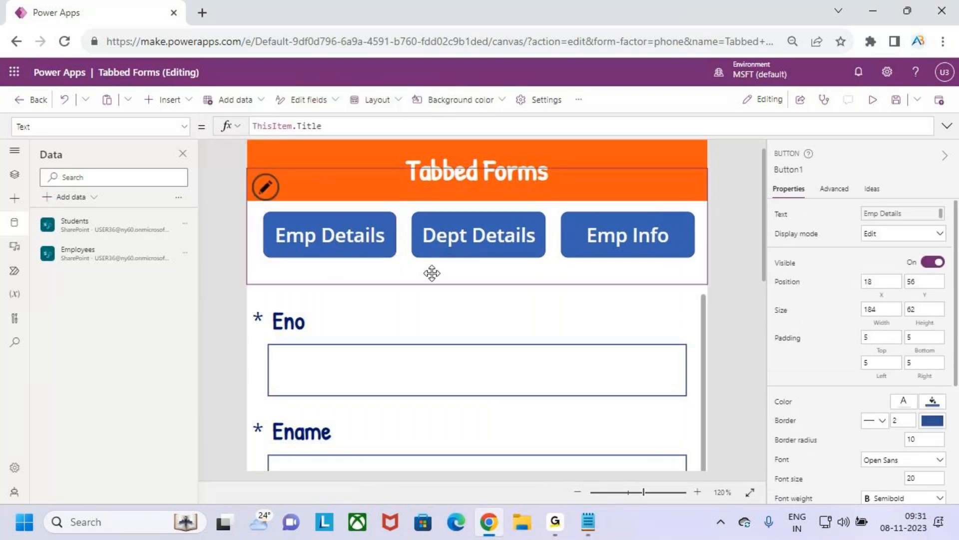
{"action": "left_click_drag", "start_coordinate": [479, 285], "coordinate": [480, 270]}
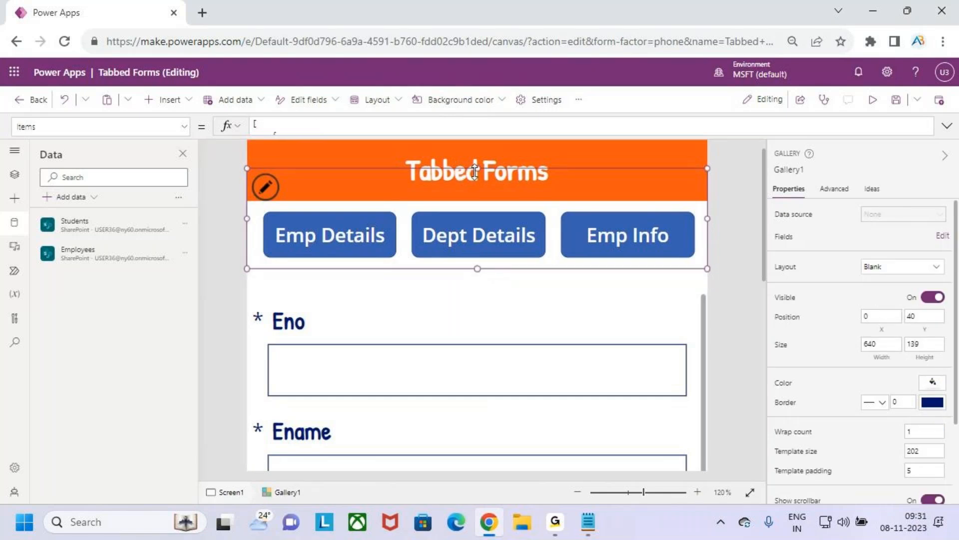
{"action": "mouse_move", "coordinate": [476, 168]}
{"action": "left_mouse_down"}
{"action": "mouse_move", "coordinate": [476, 183]}
{"action": "mouse_move", "coordinate": [473, 174]}
{"action": "left_mouse_up"}
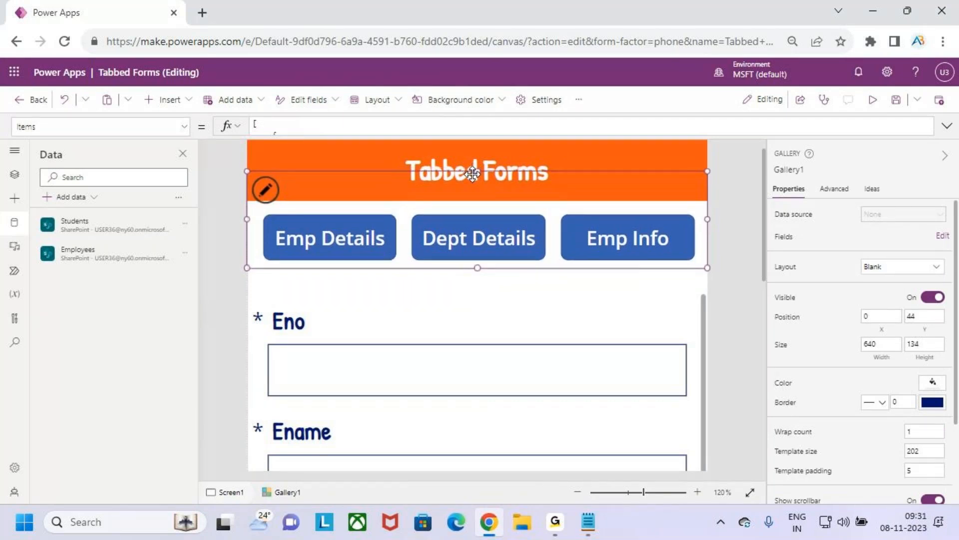
{"action": "left_click", "coordinate": [616, 301]}
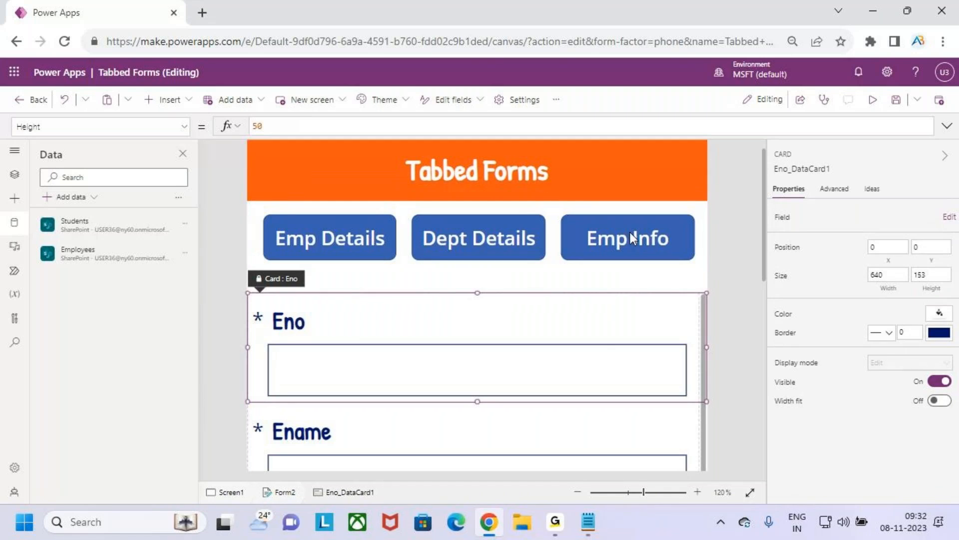
{"action": "left_click", "coordinate": [315, 235]}
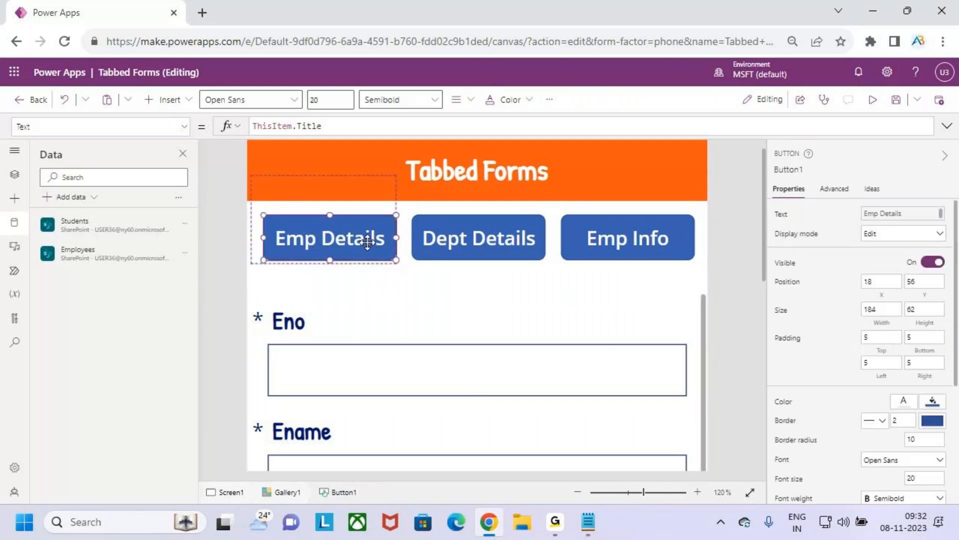
{"action": "left_click", "coordinate": [481, 235]}
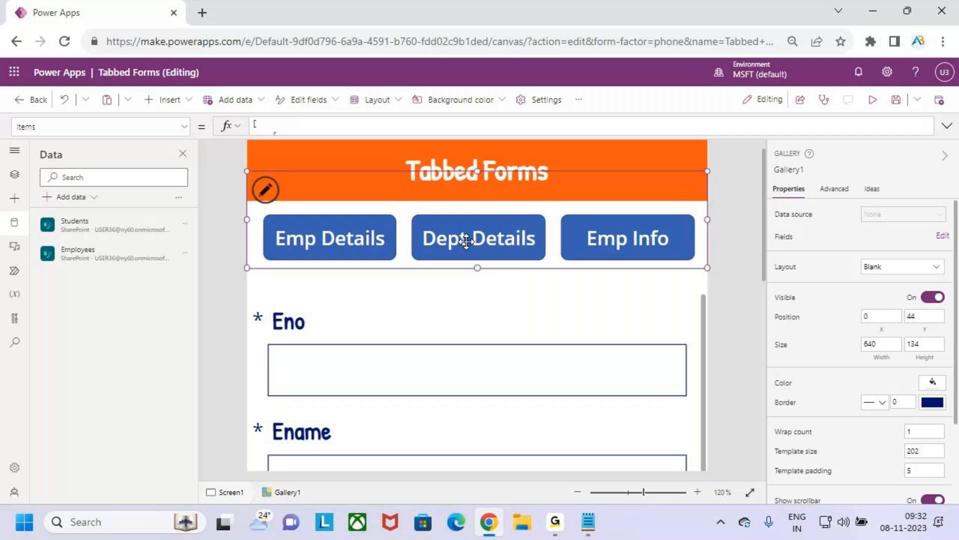
{"action": "key", "text": "ctrl+2"}
{"action": "left_click_drag", "start_coordinate": [607, 255], "coordinate": [651, 244]}
{"action": "key", "text": "Escape"}
{"action": "key", "text": "ctrl+2"}
{"action": "left_click_drag", "start_coordinate": [267, 222], "coordinate": [376, 260]}
{"action": "key", "text": "Escape"}
Step: Switch to the Form Design notes in Notepad, review the fields listed under Emp Details and Dept Details, and return to Power Apps
{"action": "key", "text": "alt+Tab"}
{"action": "mouse_move", "coordinate": [47, 177]}
{"action": "left_mouse_down"}
{"action": "mouse_move", "coordinate": [50, 196]}
{"action": "mouse_move", "coordinate": [415, 214]}
{"action": "left_mouse_up"}
{"action": "left_click", "coordinate": [422, 216]}
{"action": "left_click", "coordinate": [33, 213]}
{"action": "left_click_drag", "start_coordinate": [32, 214], "coordinate": [416, 220]}
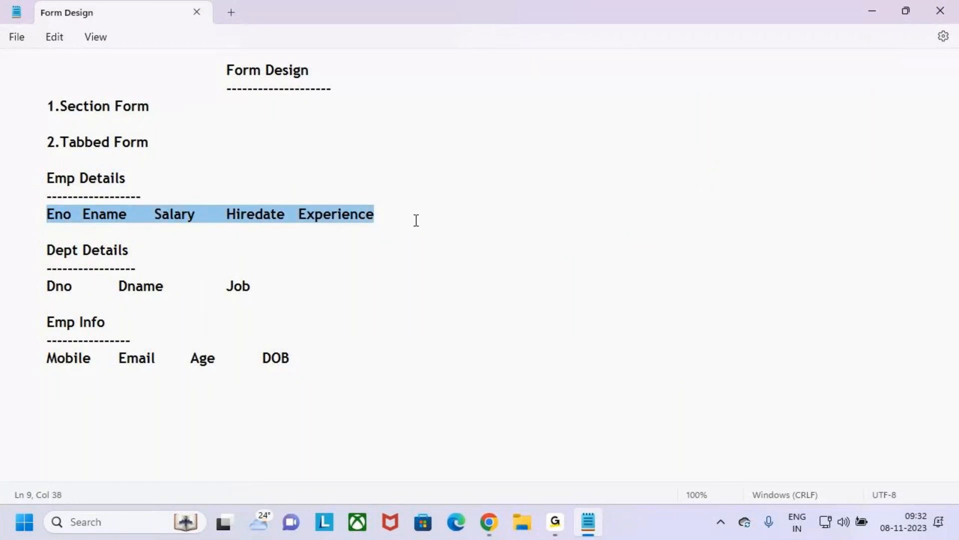
{"action": "left_click", "coordinate": [416, 220]}
{"action": "key", "text": "alt+Tab"}
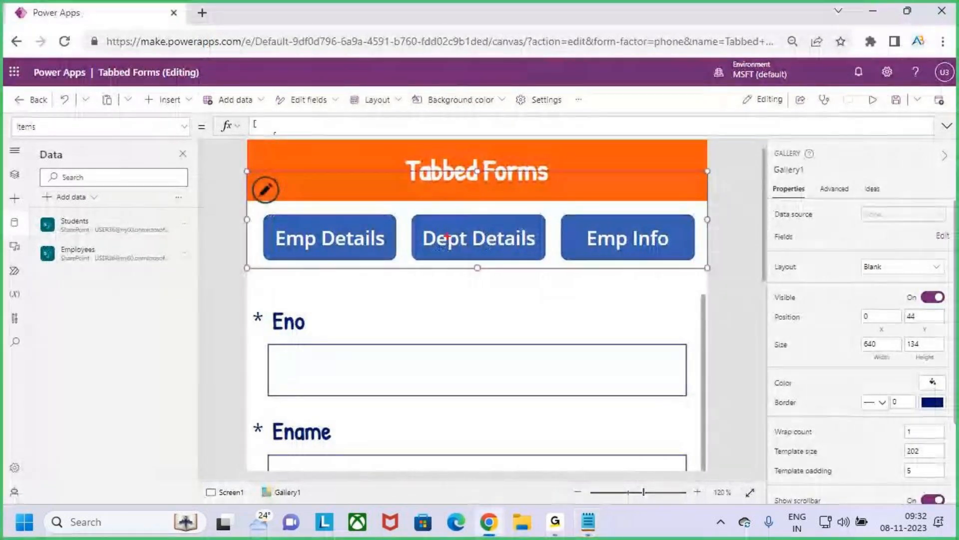
{"action": "key", "text": "alt+Tab"}
{"action": "left_click_drag", "start_coordinate": [46, 286], "coordinate": [268, 289]}
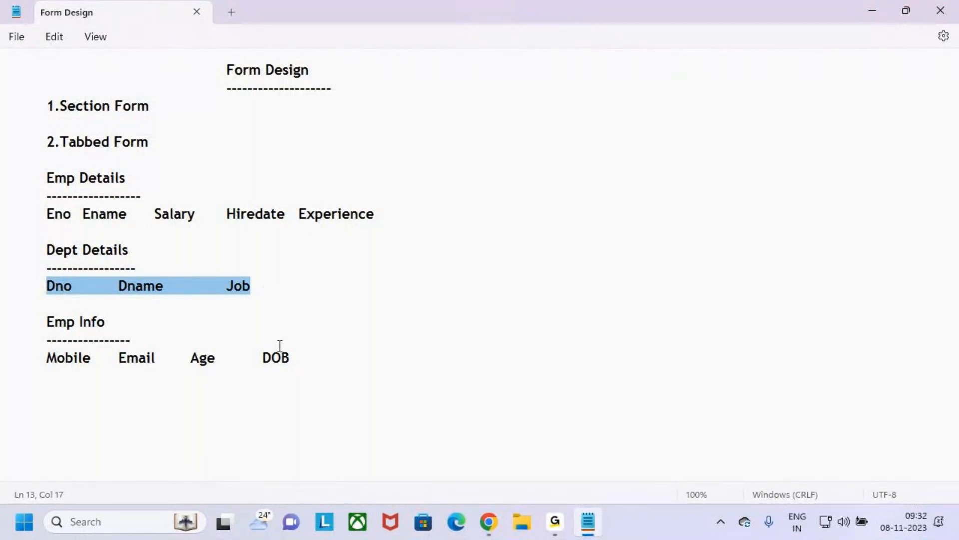
{"action": "key", "text": "alt+Tab"}
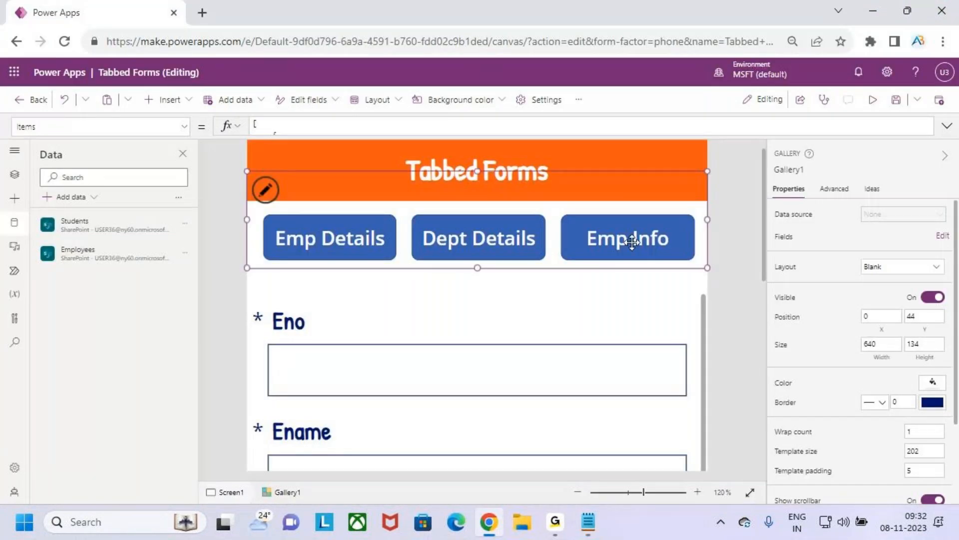
Step: Switch to the Form Design notes in Notepad, review the fields listed under Emp Info, and return to Power Apps
{"action": "left_click_drag", "start_coordinate": [564, 215], "coordinate": [698, 252]}
{"action": "key", "text": "alt+Tab"}
{"action": "left_click_drag", "start_coordinate": [42, 359], "coordinate": [334, 355]}
{"action": "left_click", "coordinate": [339, 354]}
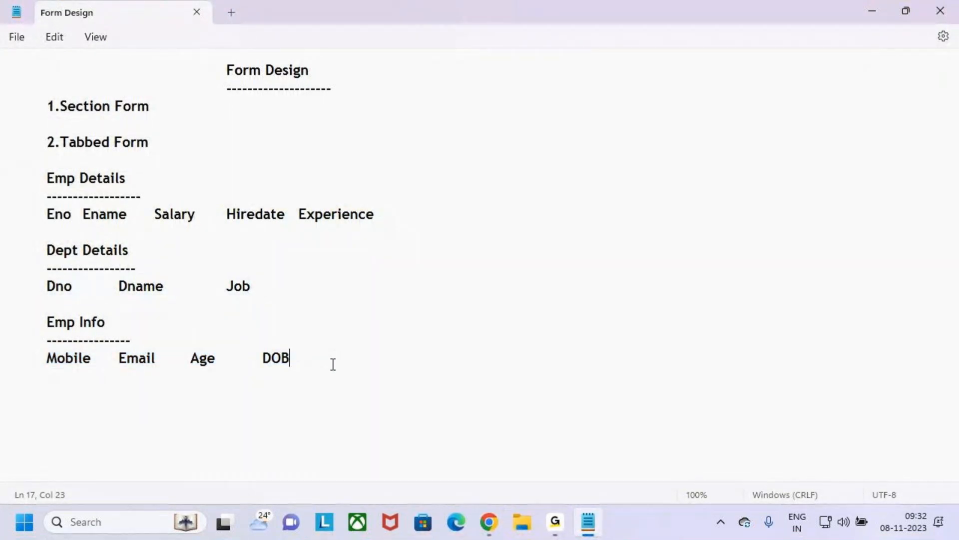
{"action": "left_click", "coordinate": [869, 11]}
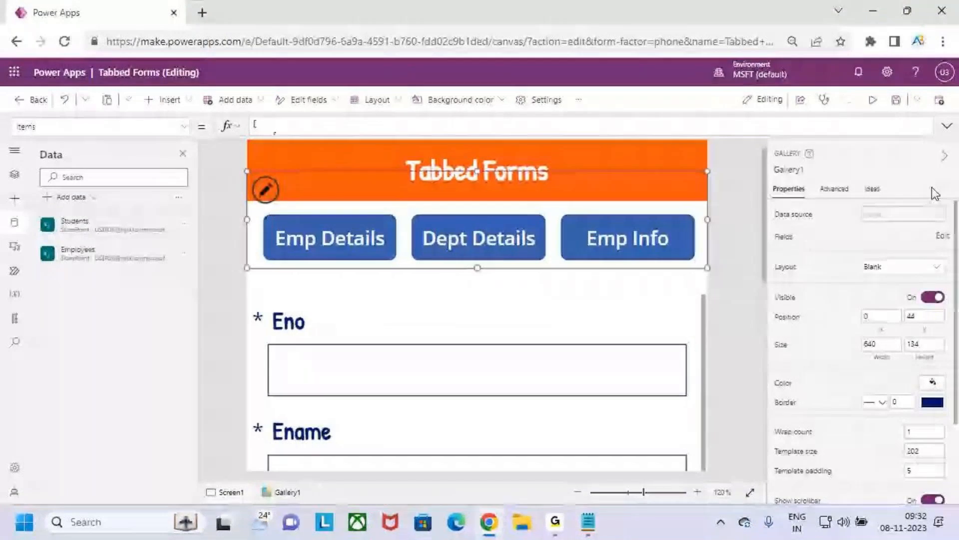
Step: Preview the app briefly, close the preview, and set the Employees form's default mode to New
{"action": "left_click", "coordinate": [873, 100]}
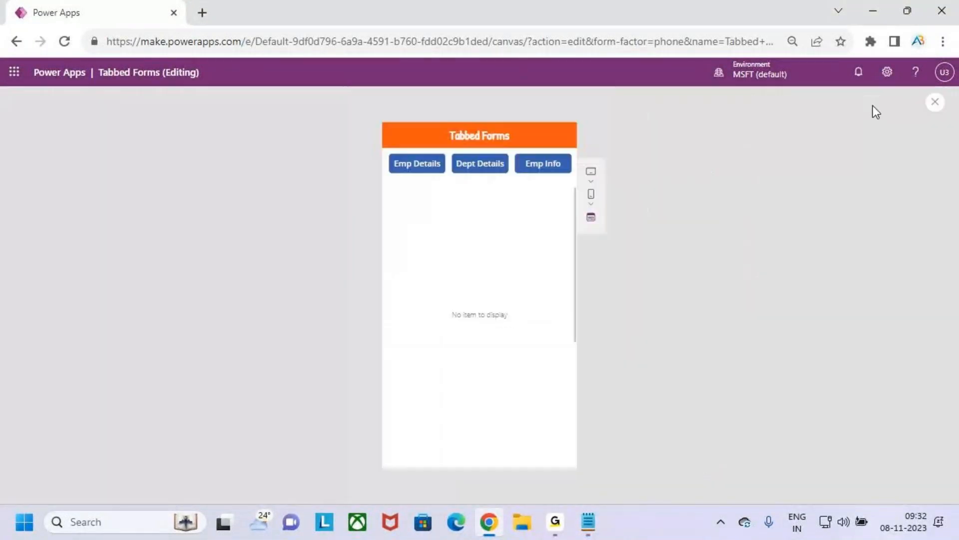
{"action": "left_click", "coordinate": [932, 106]}
{"action": "left_click", "coordinate": [594, 344]}
{"action": "left_click", "coordinate": [703, 298]}
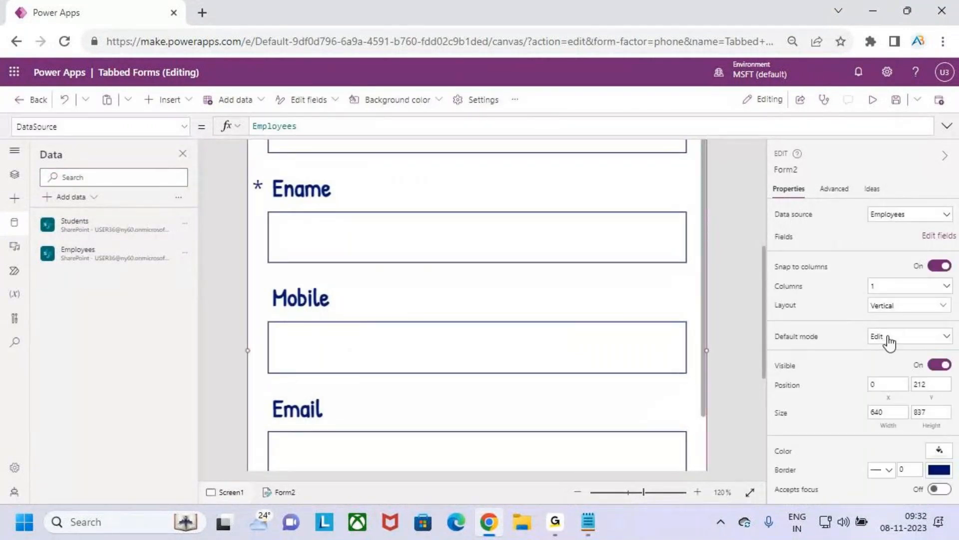
{"action": "left_click", "coordinate": [888, 343]}
{"action": "left_click", "coordinate": [894, 369]}
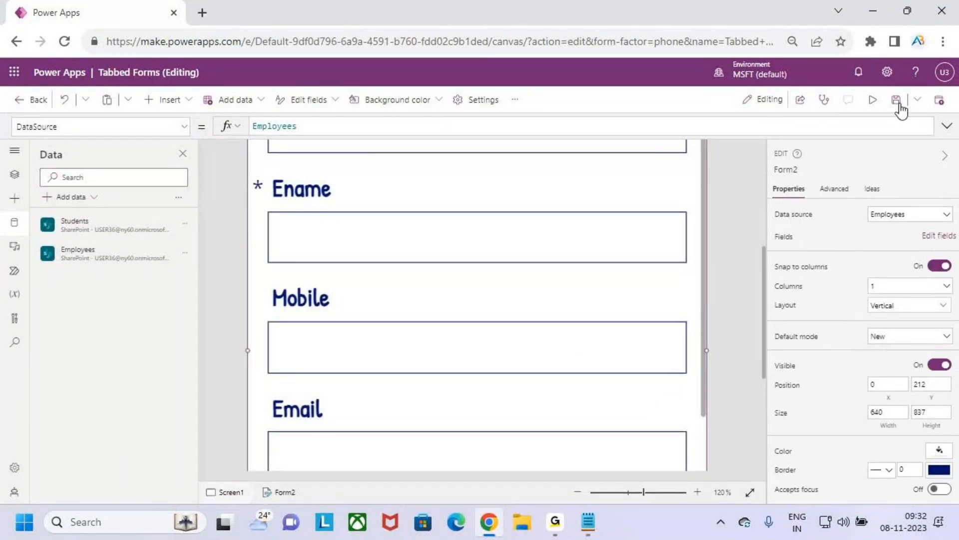
Step: Preview the app to check the blank Employees form beneath the three tab buttons
{"action": "left_click", "coordinate": [873, 102]}
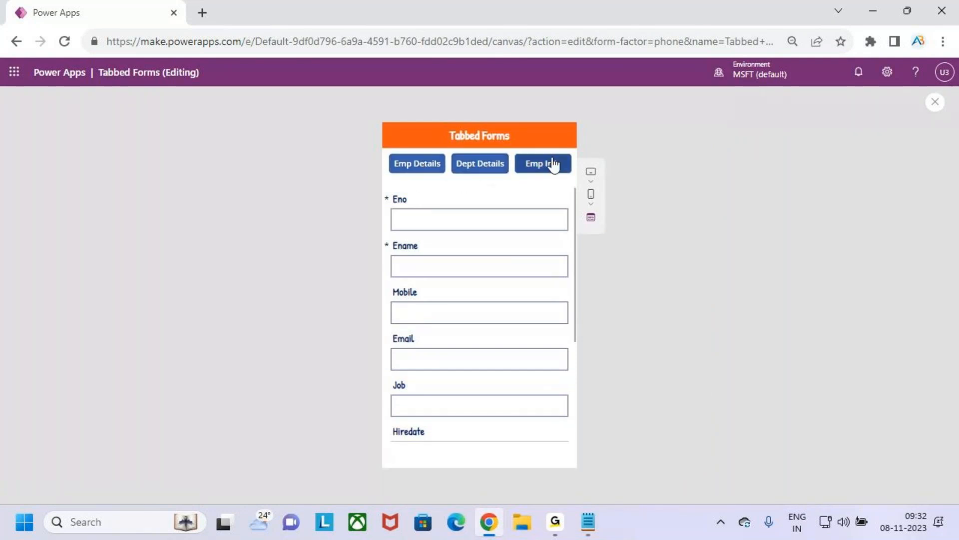
{"action": "left_click", "coordinate": [935, 104]}
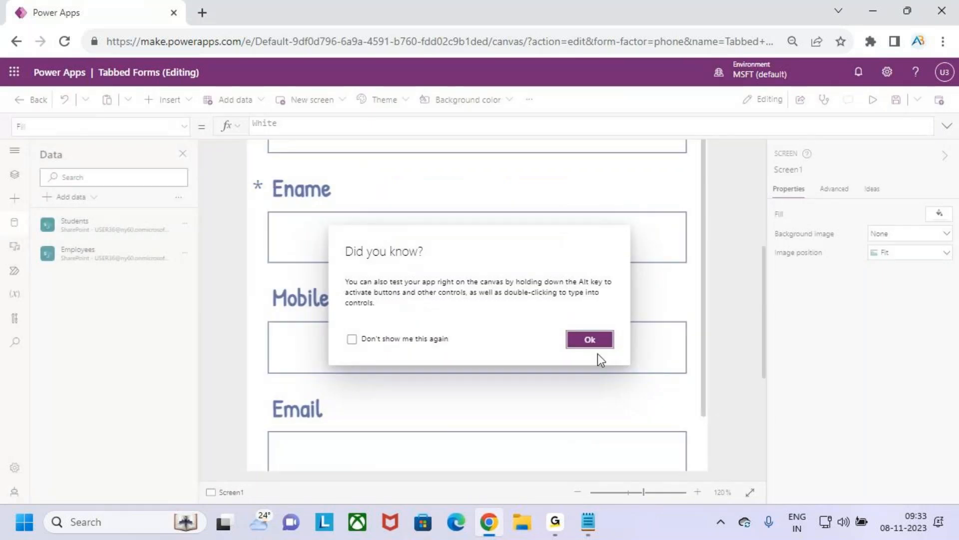
{"action": "left_click", "coordinate": [590, 340]}
{"action": "left_click", "coordinate": [873, 99]}
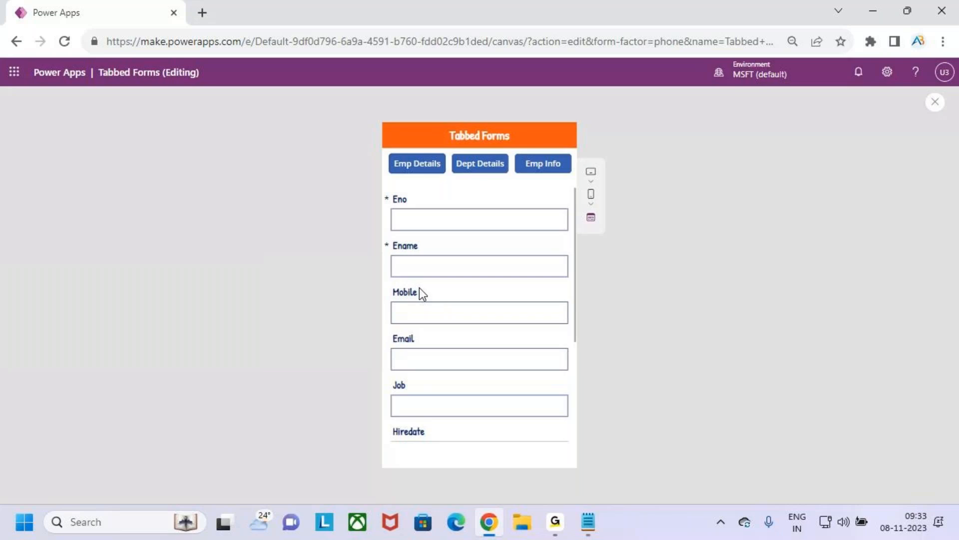
{"action": "key", "text": "ctrl+2"}
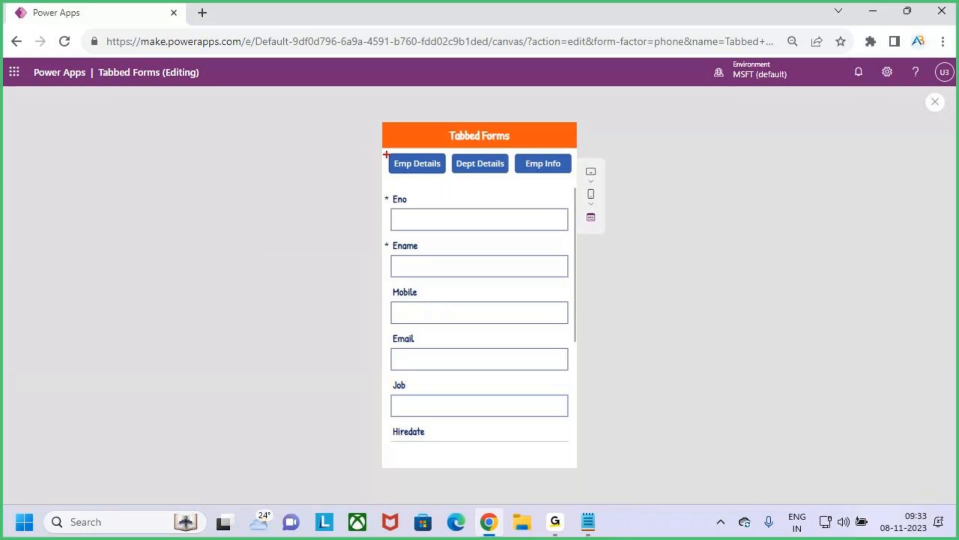
{"action": "left_click_drag", "start_coordinate": [385, 151], "coordinate": [409, 164]}
{"action": "mouse_move", "coordinate": [435, 176]}
{"action": "left_mouse_down"}
{"action": "mouse_move", "coordinate": [446, 177]}
{"action": "mouse_move", "coordinate": [445, 139]}
{"action": "mouse_move", "coordinate": [500, 173]}
{"action": "mouse_move", "coordinate": [510, 135]}
{"action": "left_mouse_up"}
{"action": "left_click_drag", "start_coordinate": [516, 148], "coordinate": [571, 171]}
{"action": "left_click_drag", "start_coordinate": [561, 168], "coordinate": [582, 141]}
{"action": "key", "text": "Escape"}
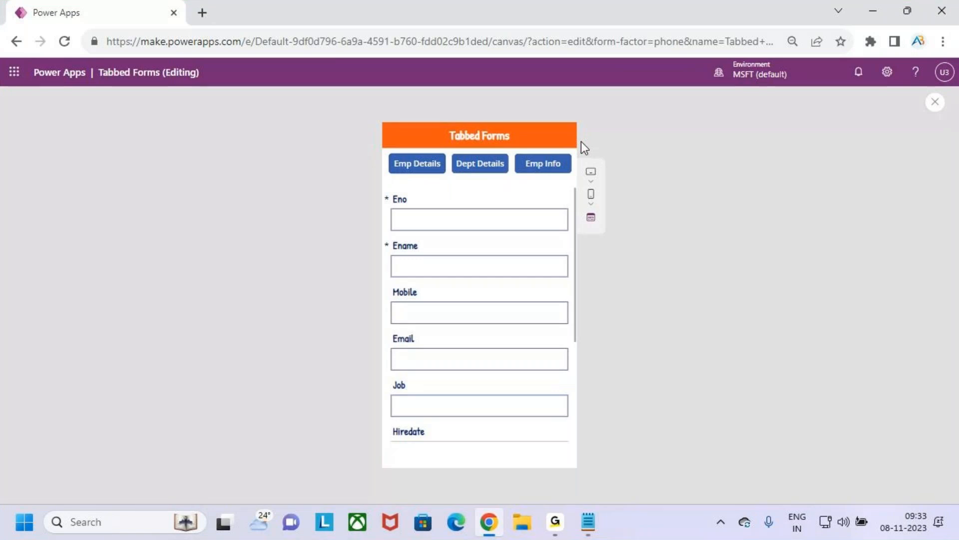
{"action": "key", "text": "ctrl+2"}
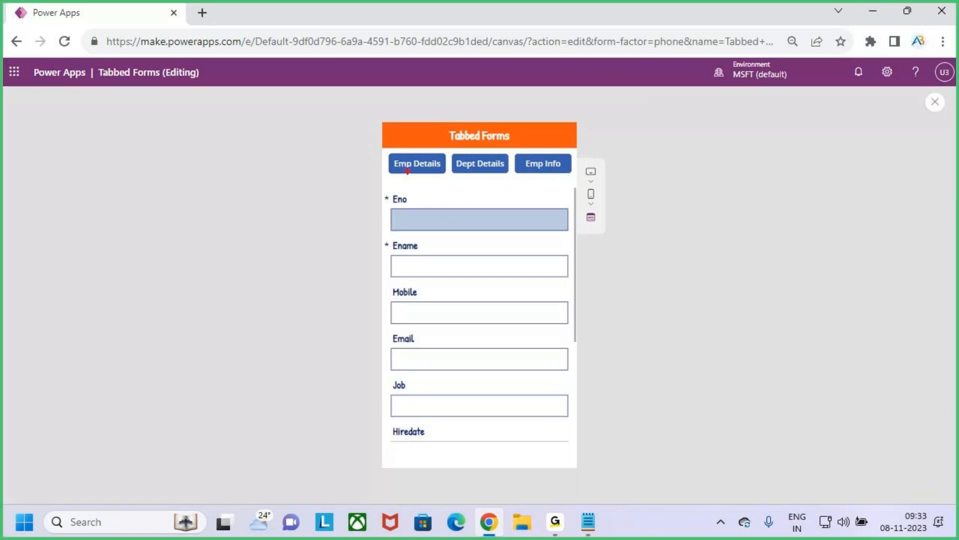
{"action": "mouse_move", "coordinate": [388, 153]}
{"action": "left_mouse_down"}
{"action": "mouse_move", "coordinate": [446, 175]}
{"action": "mouse_move", "coordinate": [433, 133]}
{"action": "mouse_move", "coordinate": [421, 165]}
{"action": "mouse_move", "coordinate": [439, 134]}
{"action": "left_mouse_up"}
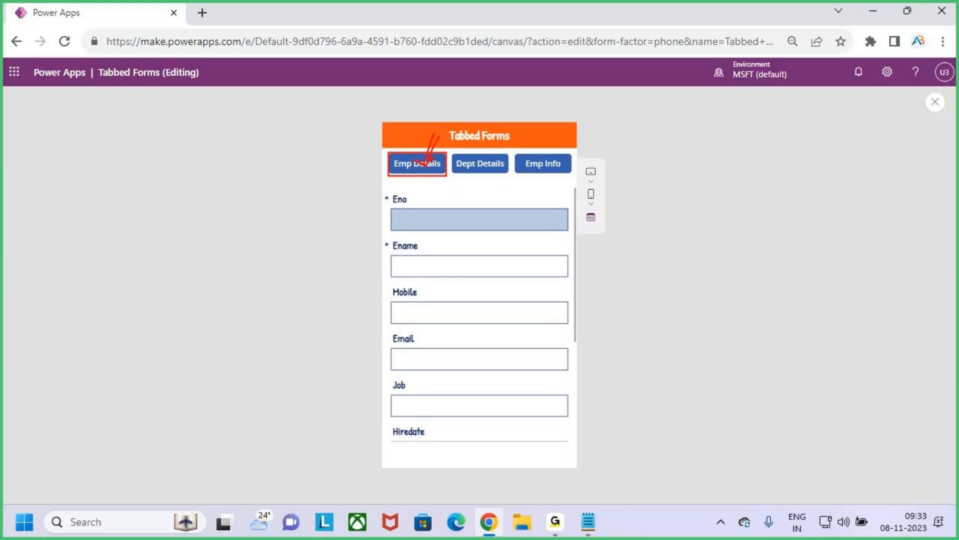
{"action": "mouse_move", "coordinate": [400, 153]}
{"action": "left_mouse_down"}
{"action": "mouse_move", "coordinate": [358, 146]}
{"action": "mouse_move", "coordinate": [362, 138]}
{"action": "mouse_move", "coordinate": [370, 153]}
{"action": "mouse_move", "coordinate": [324, 160]}
{"action": "mouse_move", "coordinate": [323, 132]}
{"action": "mouse_move", "coordinate": [314, 169]}
{"action": "mouse_move", "coordinate": [335, 150]}
{"action": "mouse_move", "coordinate": [320, 134]}
{"action": "left_mouse_up"}
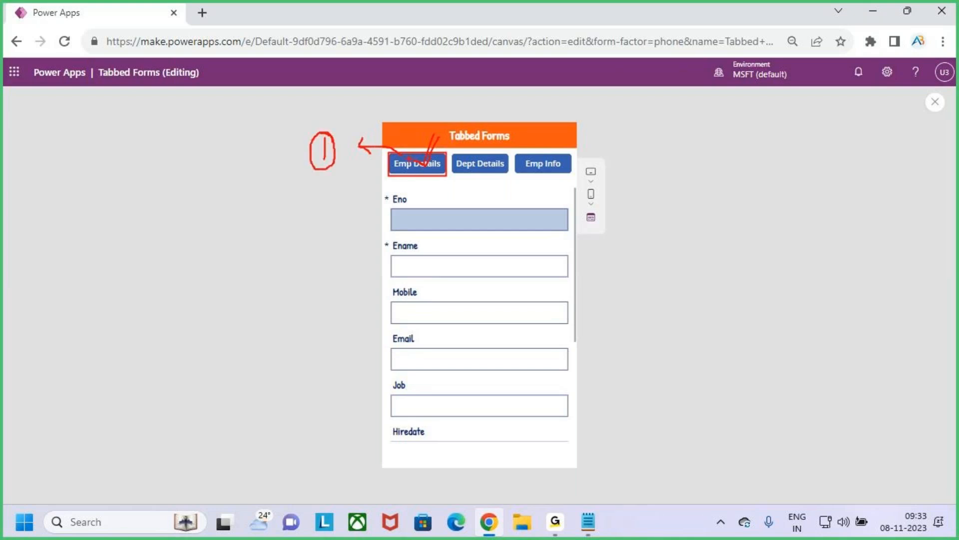
{"action": "mouse_move", "coordinate": [323, 152]}
{"action": "left_mouse_down"}
{"action": "mouse_move", "coordinate": [274, 168]}
{"action": "mouse_move", "coordinate": [313, 174]}
{"action": "left_mouse_up"}
{"action": "mouse_move", "coordinate": [148, 174]}
{"action": "left_mouse_down"}
{"action": "mouse_move", "coordinate": [172, 165]}
{"action": "mouse_move", "coordinate": [178, 188]}
{"action": "mouse_move", "coordinate": [183, 169]}
{"action": "mouse_move", "coordinate": [210, 159]}
{"action": "mouse_move", "coordinate": [214, 187]}
{"action": "left_mouse_up"}
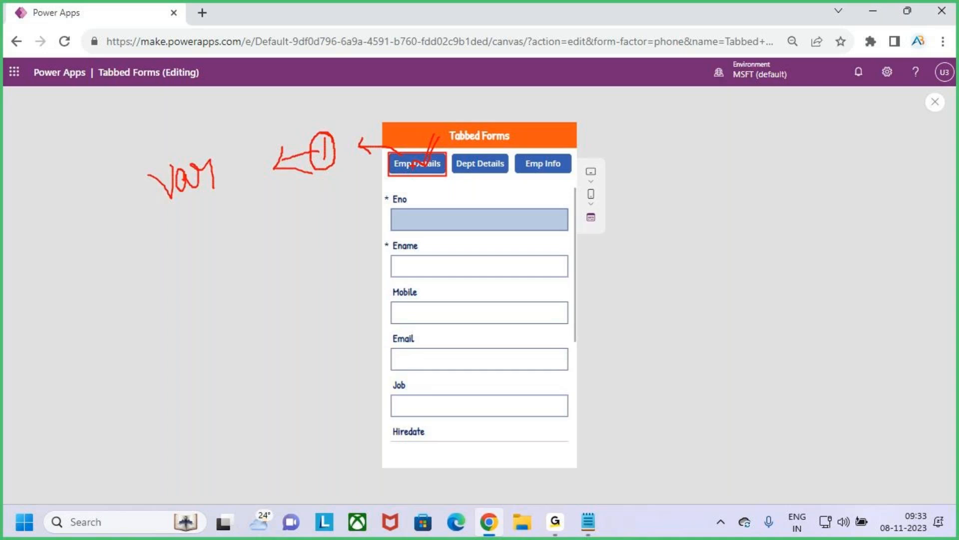
{"action": "mouse_move", "coordinate": [448, 129]}
{"action": "left_mouse_down"}
{"action": "mouse_move", "coordinate": [428, 165]}
{"action": "mouse_move", "coordinate": [357, 145]}
{"action": "mouse_move", "coordinate": [375, 150]}
{"action": "left_mouse_up"}
{"action": "left_click_drag", "start_coordinate": [160, 210], "coordinate": [208, 197]}
{"action": "left_click_drag", "start_coordinate": [483, 156], "coordinate": [488, 144]}
{"action": "left_click_drag", "start_coordinate": [540, 162], "coordinate": [565, 130]}
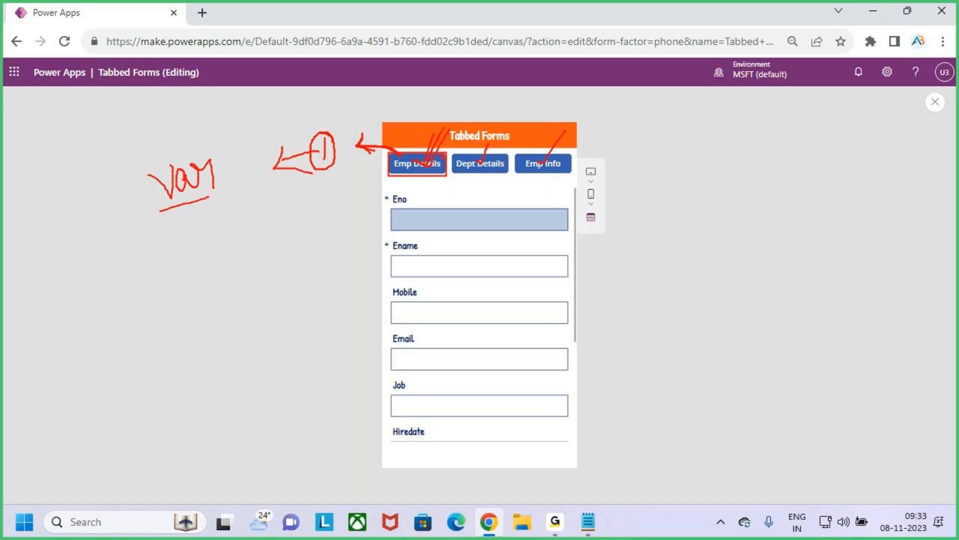
Step: Close the preview and replace the gallery button's OnSelect formula with Set(varTabselected,ThisItem.Id)
{"action": "left_click", "coordinate": [934, 102]}
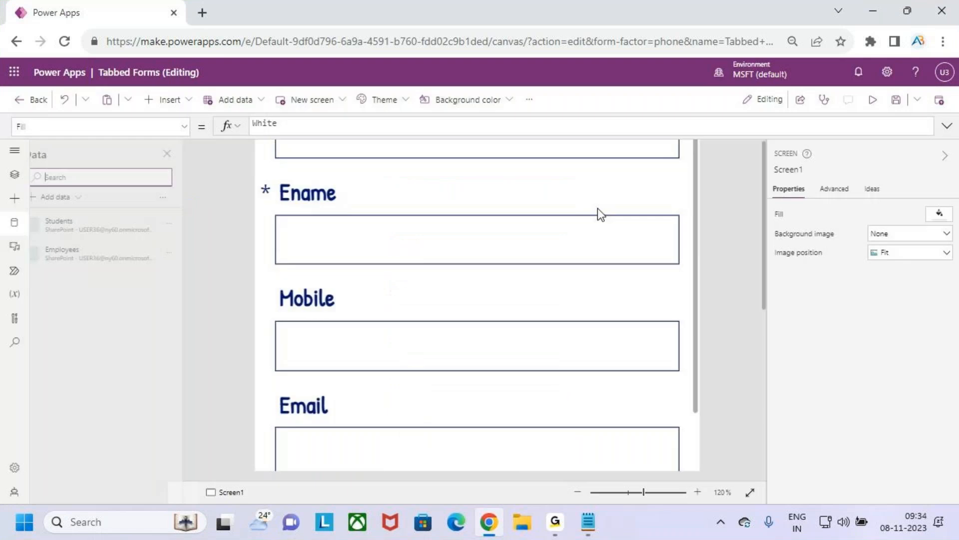
{"action": "left_click", "coordinate": [575, 340]}
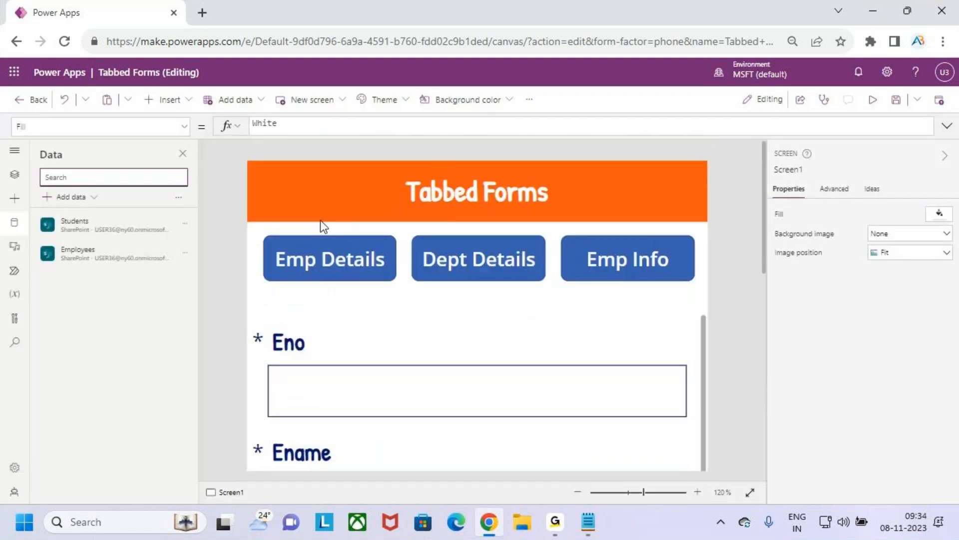
{"action": "left_click", "coordinate": [330, 255]}
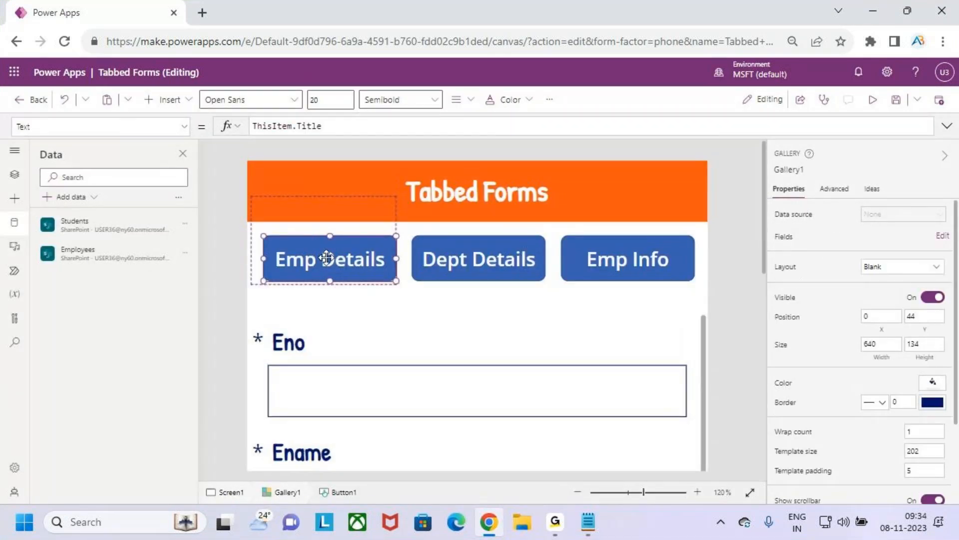
{"action": "left_click", "coordinate": [183, 127]}
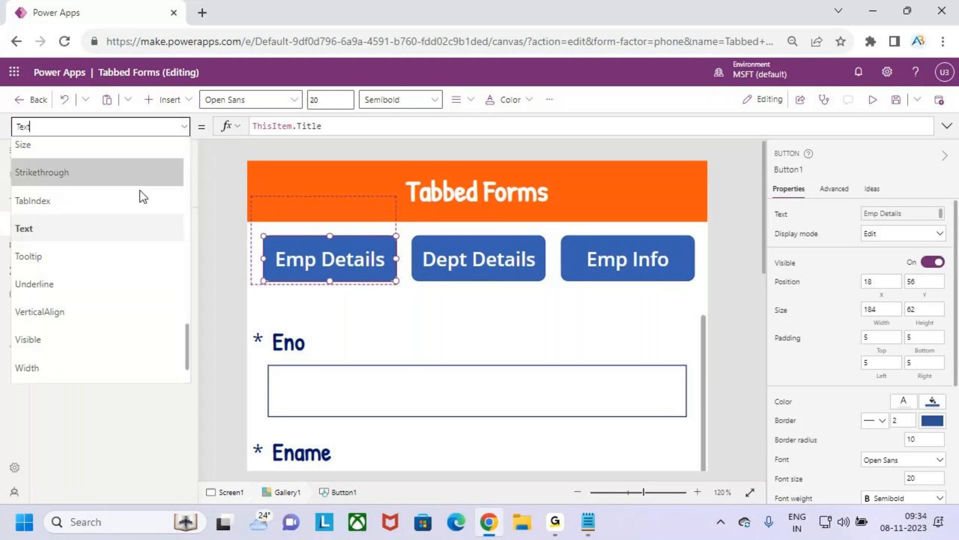
{"action": "scroll", "coordinate": [92, 251], "scroll_direction": "up", "scroll_amount": 10}
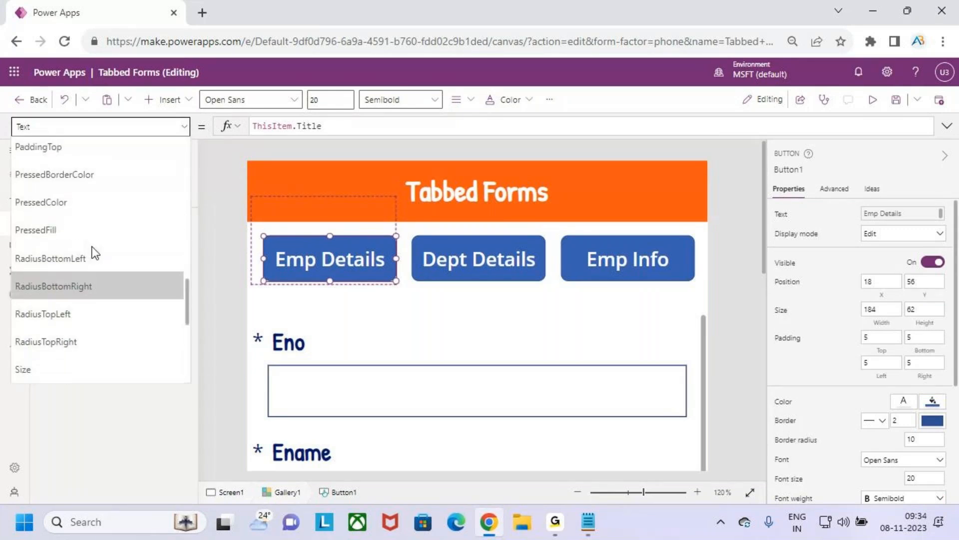
{"action": "scroll", "coordinate": [99, 237], "scroll_direction": "down", "scroll_amount": 1}
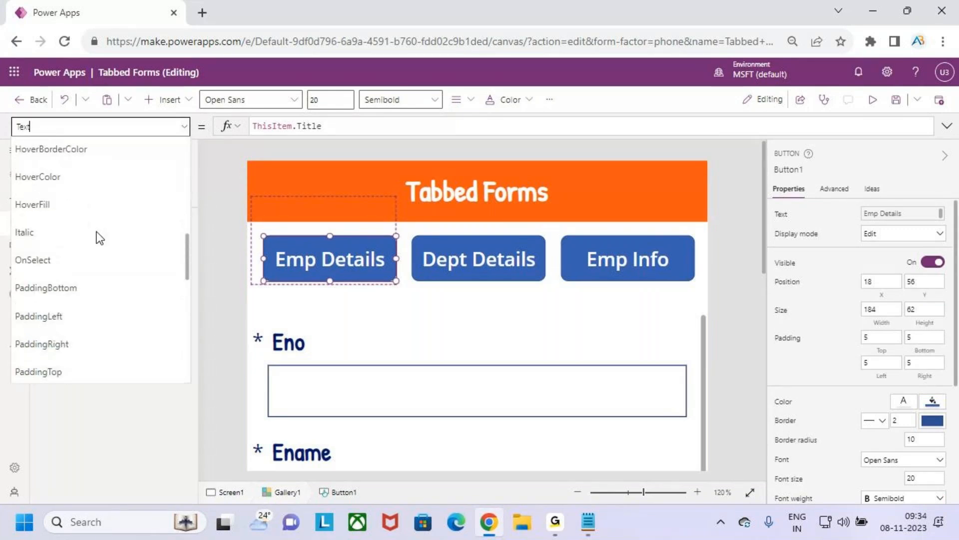
{"action": "left_click", "coordinate": [91, 259]}
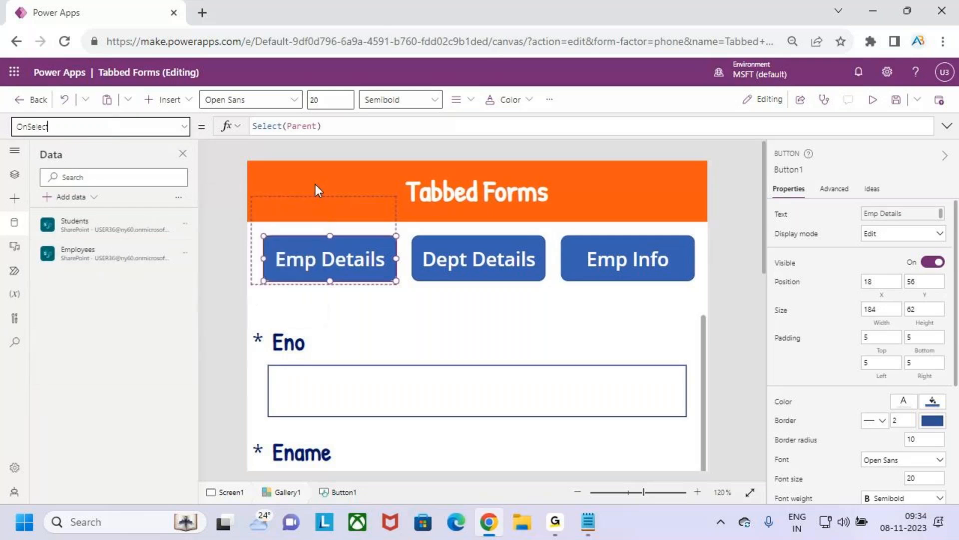
{"action": "left_click_drag", "start_coordinate": [324, 126], "coordinate": [248, 128]}
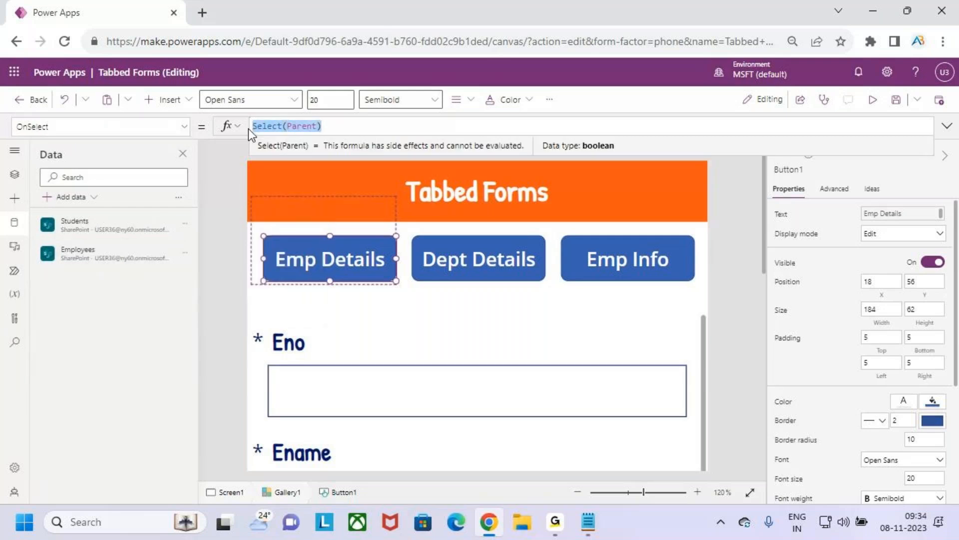
{"action": "key", "text": "BackSpace"}
{"action": "type", "text": "set"}
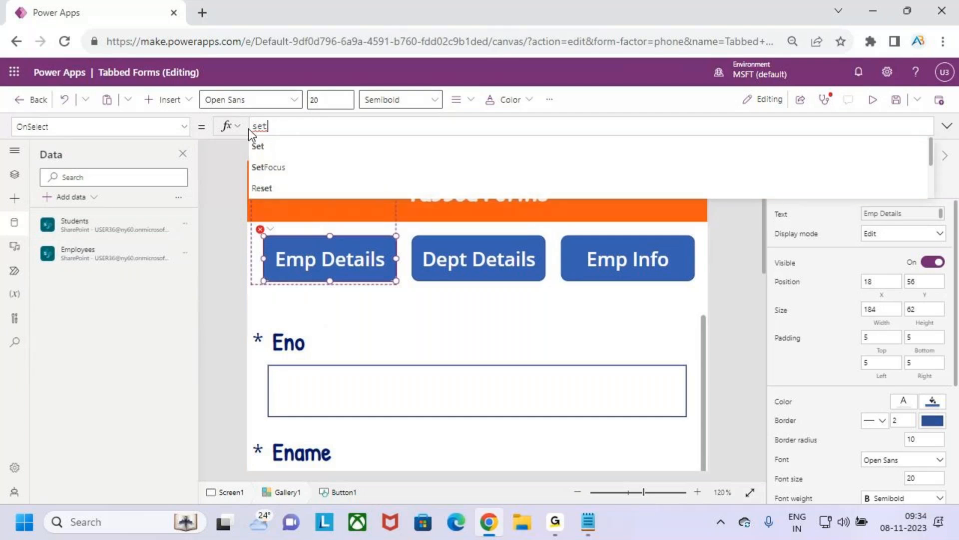
{"action": "key", "text": "Tab"}
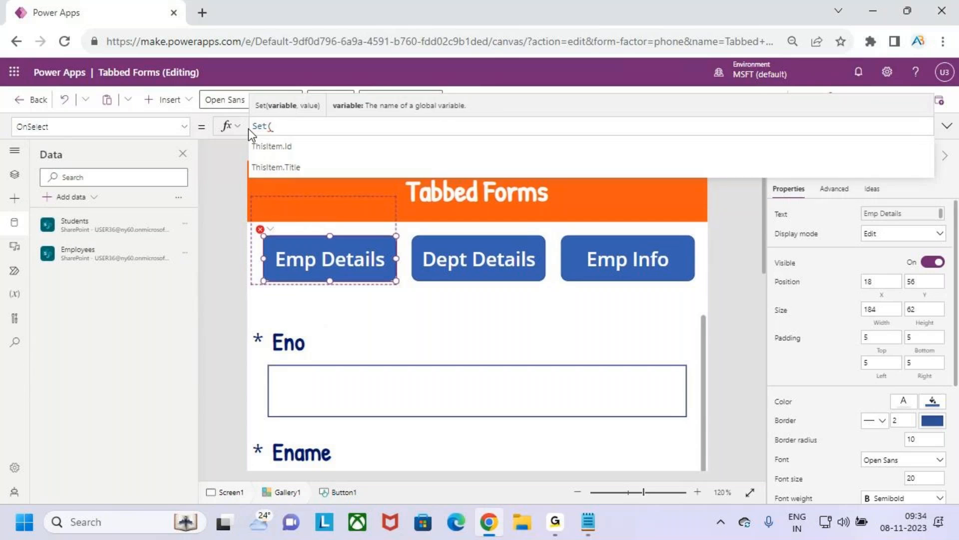
{"action": "type", "text": "varTabselected"}
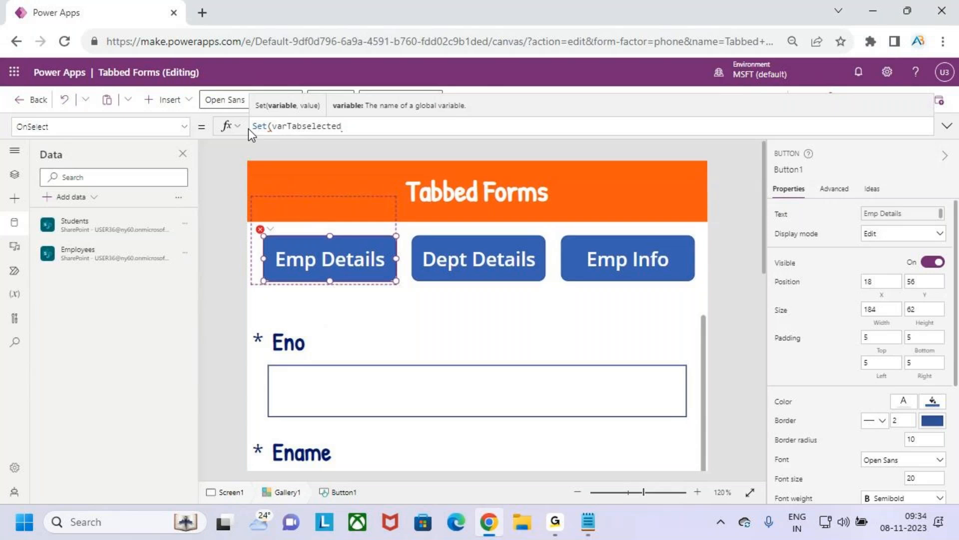
{"action": "type", "text": ","}
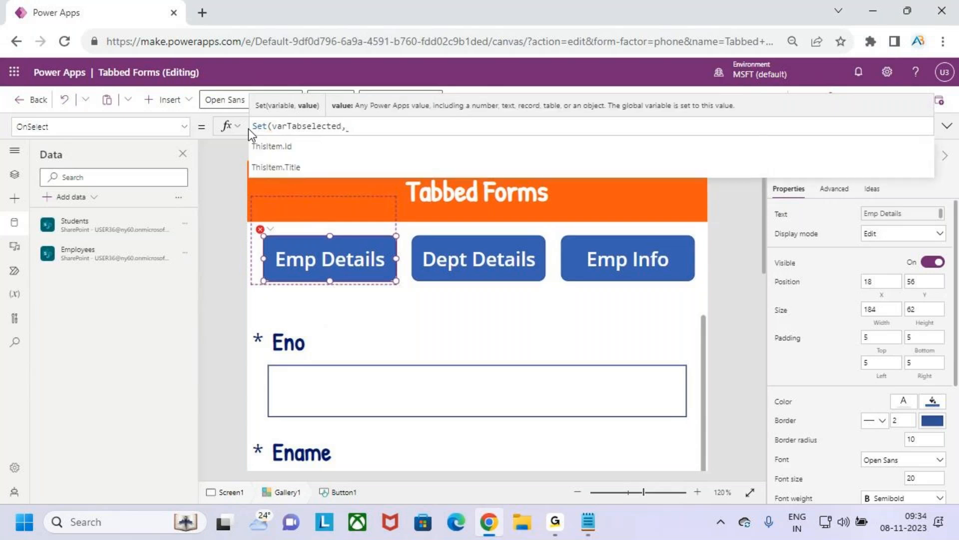
{"action": "key", "text": "Down"}
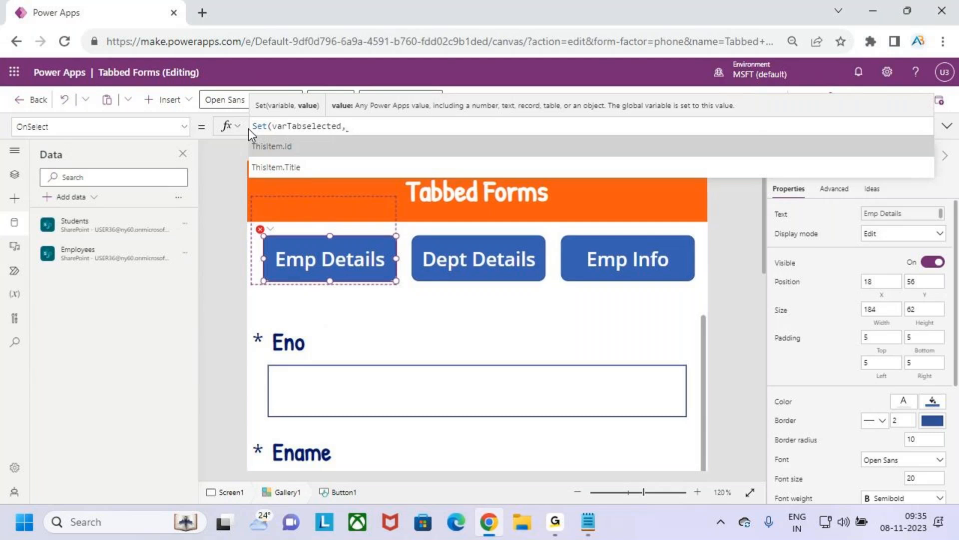
{"action": "key", "text": "Tab"}
{"action": "type", "text": ")"}
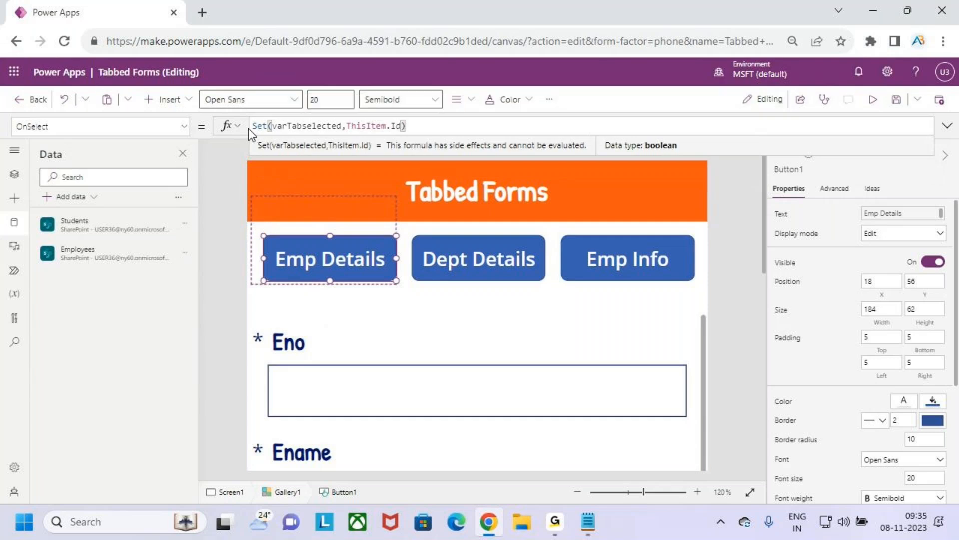
{"action": "key", "text": "ctrl+2"}
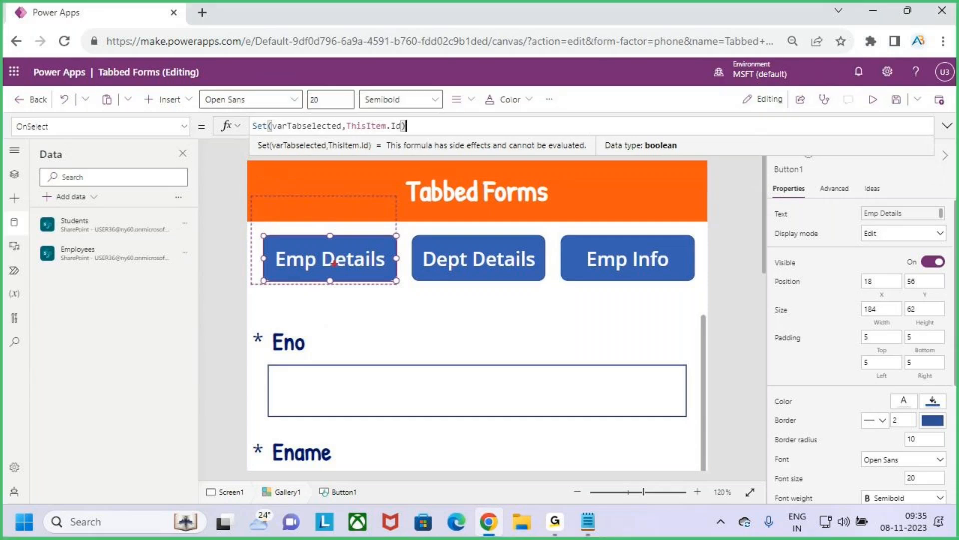
{"action": "left_click_drag", "start_coordinate": [326, 259], "coordinate": [348, 235]}
{"action": "mouse_move", "coordinate": [353, 126]}
{"action": "left_mouse_down"}
{"action": "mouse_move", "coordinate": [350, 134]}
{"action": "mouse_move", "coordinate": [415, 134]}
{"action": "mouse_move", "coordinate": [360, 105]}
{"action": "mouse_move", "coordinate": [350, 126]}
{"action": "mouse_move", "coordinate": [387, 99]}
{"action": "mouse_move", "coordinate": [310, 91]}
{"action": "mouse_move", "coordinate": [298, 124]}
{"action": "mouse_move", "coordinate": [307, 116]}
{"action": "left_mouse_up"}
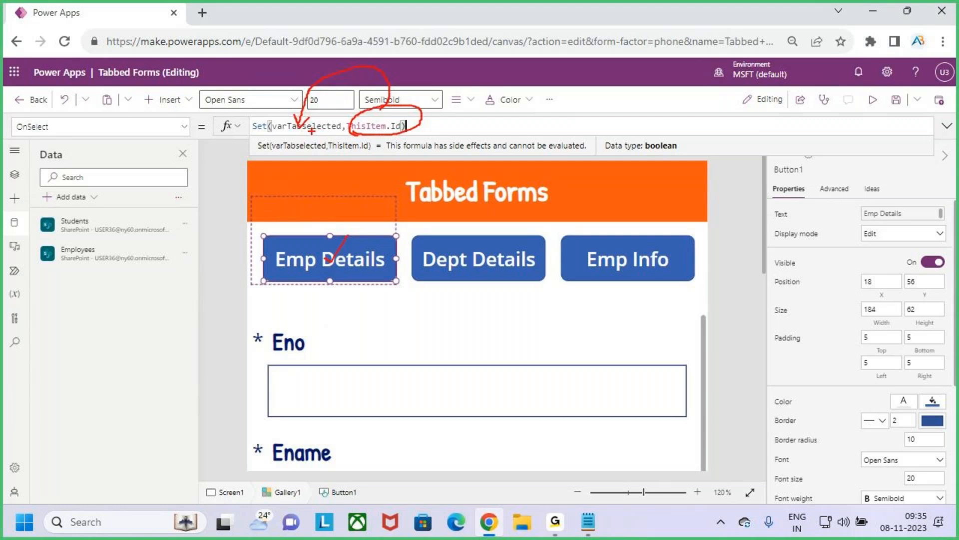
{"action": "left_click_drag", "start_coordinate": [366, 216], "coordinate": [331, 263]}
{"action": "mouse_move", "coordinate": [276, 133]}
{"action": "left_mouse_down"}
{"action": "mouse_move", "coordinate": [314, 132]}
{"action": "mouse_move", "coordinate": [303, 182]}
{"action": "left_mouse_up"}
{"action": "mouse_move", "coordinate": [454, 121]}
{"action": "left_mouse_down"}
{"action": "mouse_move", "coordinate": [470, 98]}
{"action": "mouse_move", "coordinate": [467, 125]}
{"action": "left_mouse_up"}
{"action": "left_click_drag", "start_coordinate": [456, 136], "coordinate": [510, 122]}
{"action": "mouse_move", "coordinate": [461, 253]}
{"action": "left_mouse_down"}
{"action": "mouse_move", "coordinate": [466, 261]}
{"action": "mouse_move", "coordinate": [484, 231]}
{"action": "left_mouse_up"}
{"action": "left_click_drag", "start_coordinate": [545, 98], "coordinate": [595, 134]}
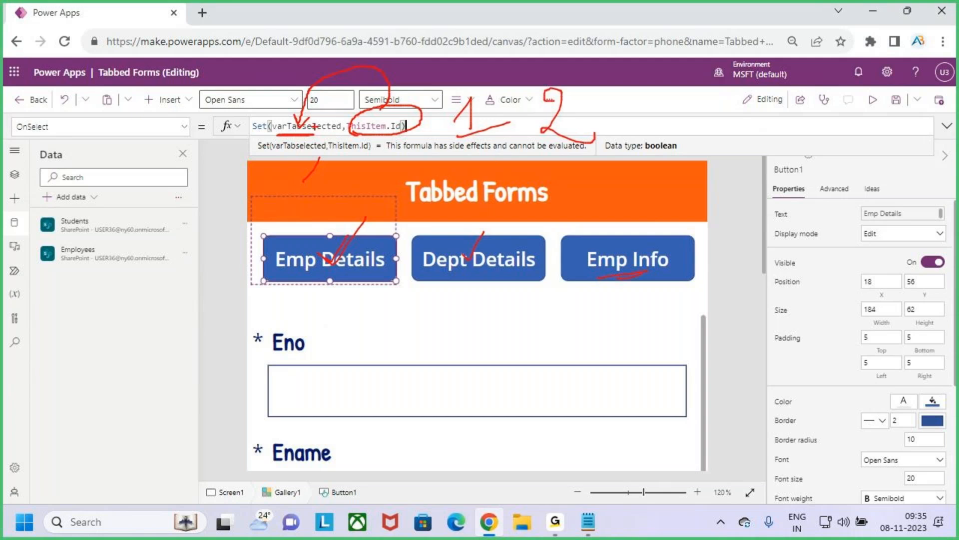
{"action": "mouse_move", "coordinate": [680, 89]}
{"action": "left_mouse_down"}
{"action": "mouse_move", "coordinate": [704, 105]}
{"action": "mouse_move", "coordinate": [687, 145]}
{"action": "left_mouse_up"}
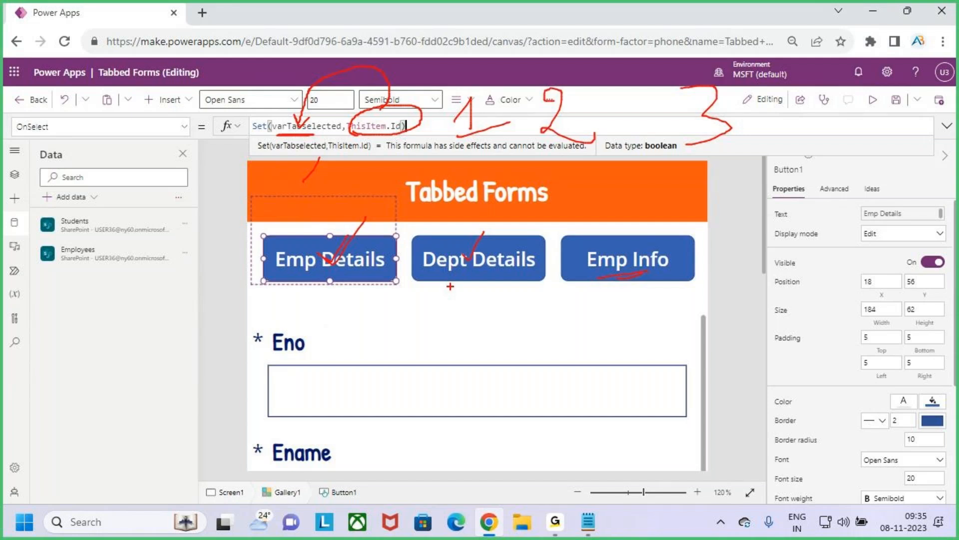
{"action": "mouse_move", "coordinate": [292, 136]}
{"action": "left_mouse_down"}
{"action": "mouse_move", "coordinate": [292, 158]}
{"action": "mouse_move", "coordinate": [300, 131]}
{"action": "mouse_move", "coordinate": [314, 167]}
{"action": "left_mouse_up"}
{"action": "key", "text": "Escape"}
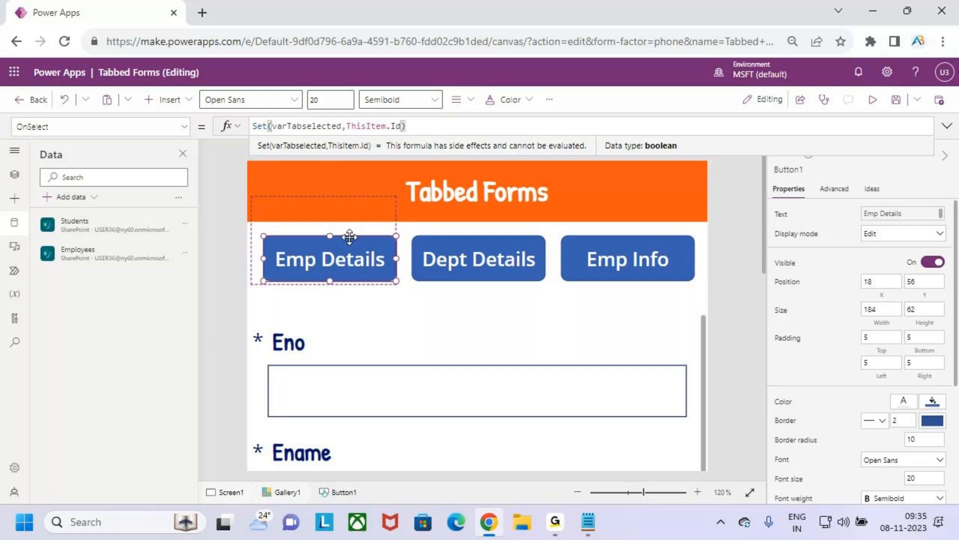
{"action": "left_click", "coordinate": [368, 126]}
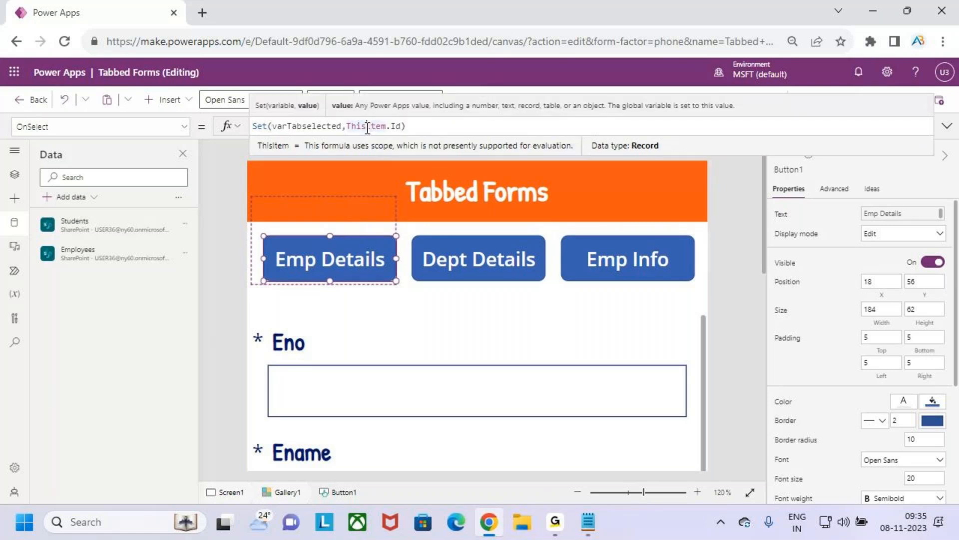
Step: Review the varTabselected argument in the gallery button's OnSelect formula and look over the screen's control tree
{"action": "double_click", "coordinate": [307, 125]}
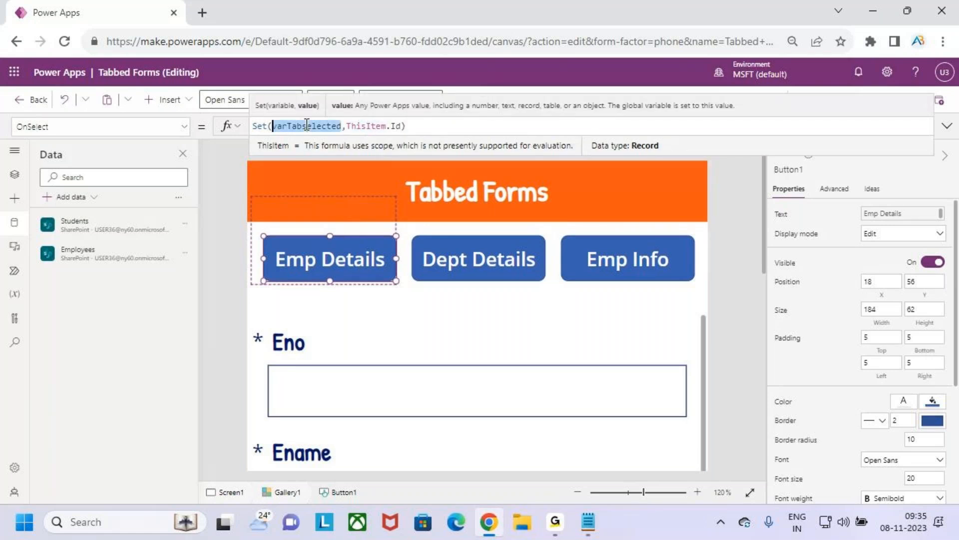
{"action": "left_click", "coordinate": [426, 125]}
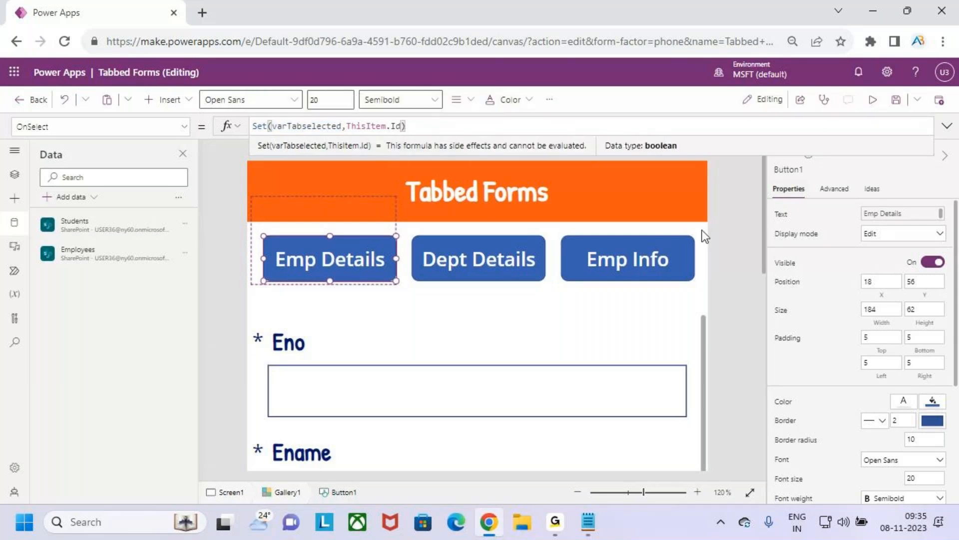
{"action": "scroll", "coordinate": [553, 337], "scroll_direction": "down", "scroll_amount": 2, "text": "ctrl"}
{"action": "scroll", "coordinate": [547, 317], "scroll_direction": "down", "scroll_amount": 3, "text": "ctrl"}
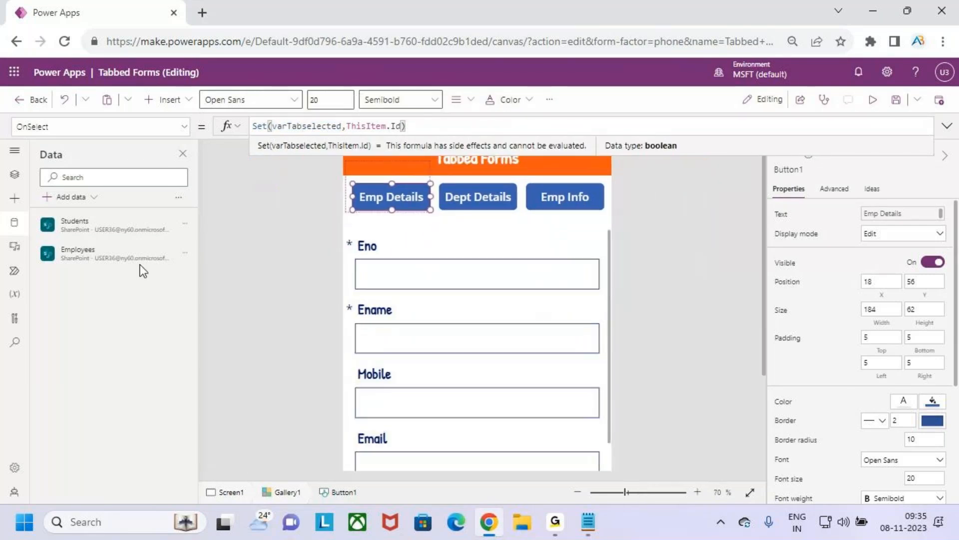
{"action": "left_click", "coordinate": [12, 180]}
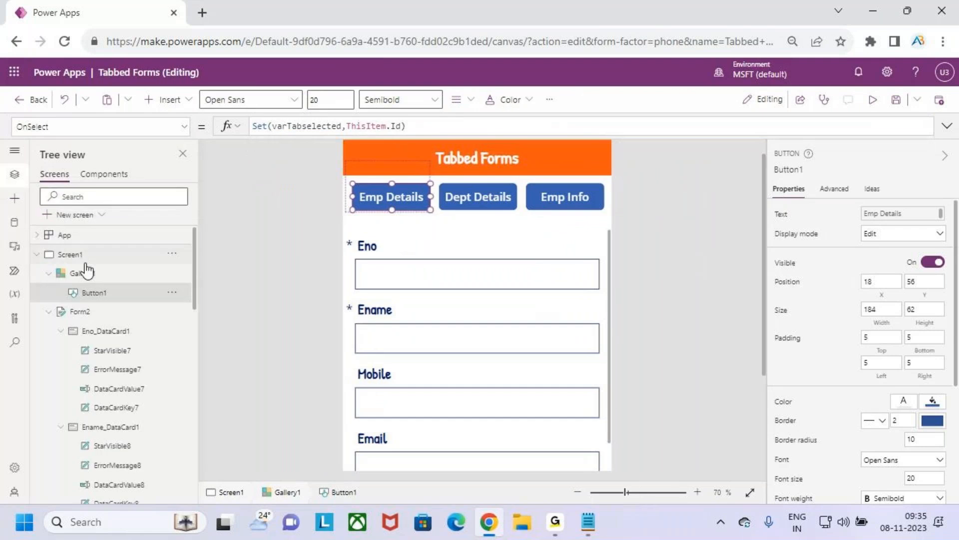
{"action": "left_click", "coordinate": [106, 314]}
{"action": "scroll", "coordinate": [120, 285], "scroll_direction": "down", "scroll_amount": 3}
{"action": "scroll", "coordinate": [122, 282], "scroll_direction": "up", "scroll_amount": 3}
{"action": "left_click", "coordinate": [400, 205]}
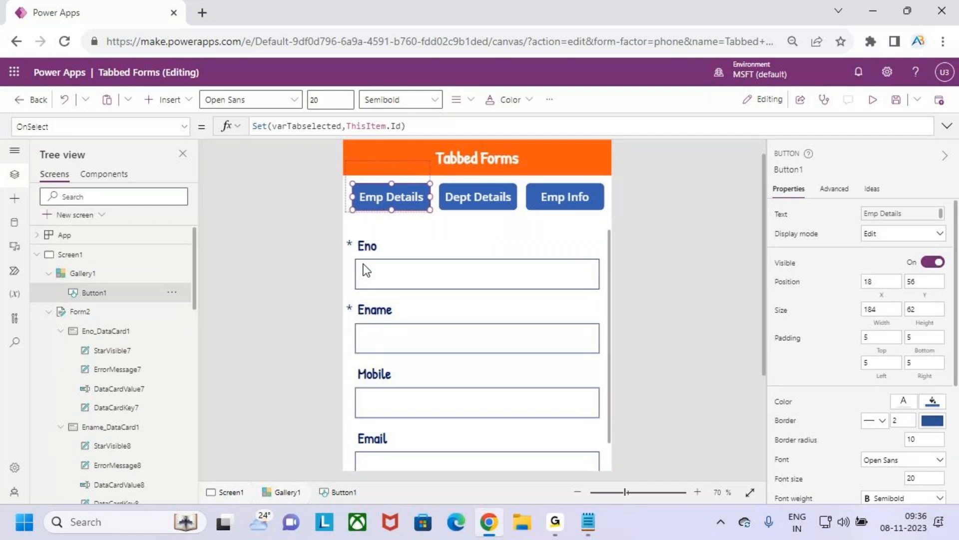
{"action": "scroll", "coordinate": [145, 260], "scroll_direction": "down", "scroll_amount": 3}
{"action": "scroll", "coordinate": [75, 295], "scroll_direction": "up", "scroll_amount": 3}
Step: Select the Eno, Ename, Hiredate, Salary and Experience data cards of the Employees form together
{"action": "left_click", "coordinate": [117, 330]}
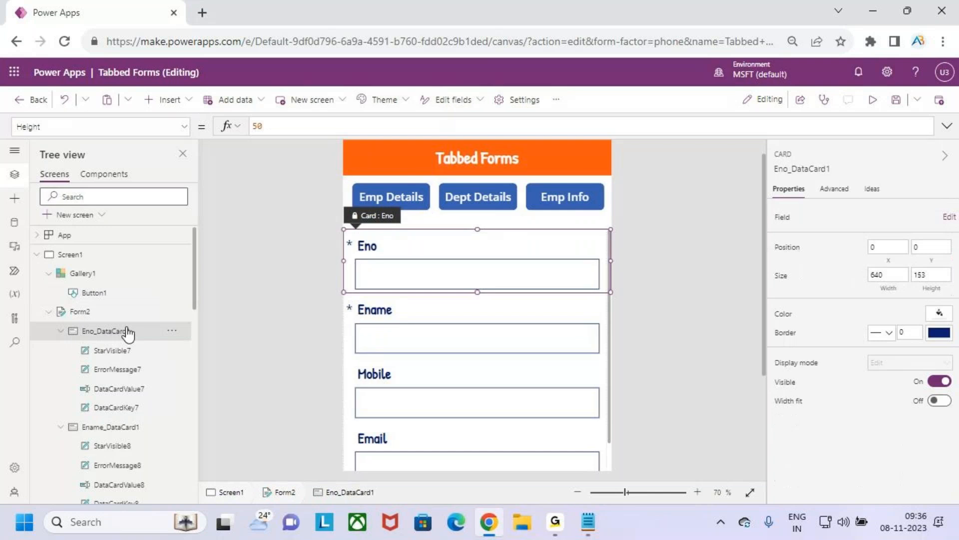
{"action": "scroll", "coordinate": [137, 328], "scroll_direction": "down", "scroll_amount": 2}
{"action": "left_click", "coordinate": [129, 352]}
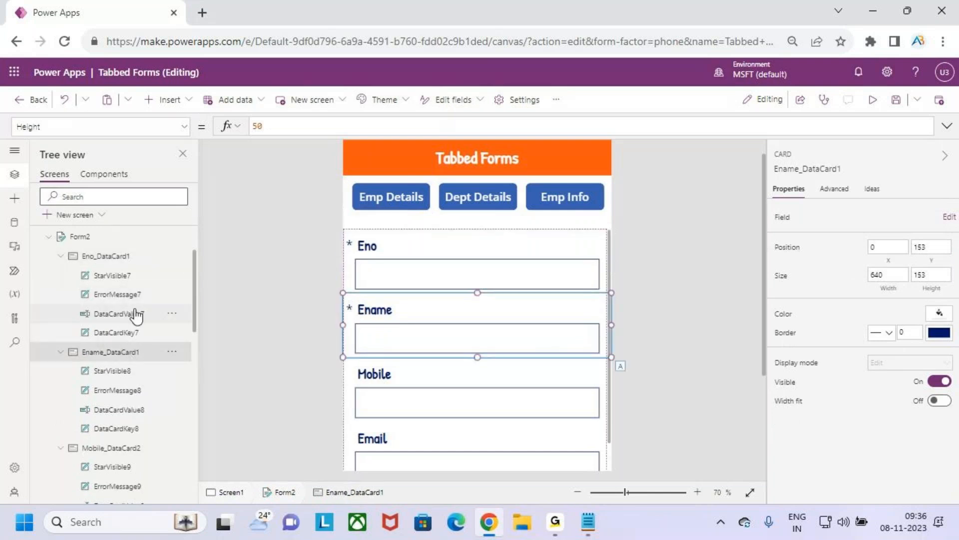
{"action": "left_click", "coordinate": [120, 256], "text": "ctrl"}
{"action": "scroll", "coordinate": [146, 360], "scroll_direction": "down", "scroll_amount": 5}
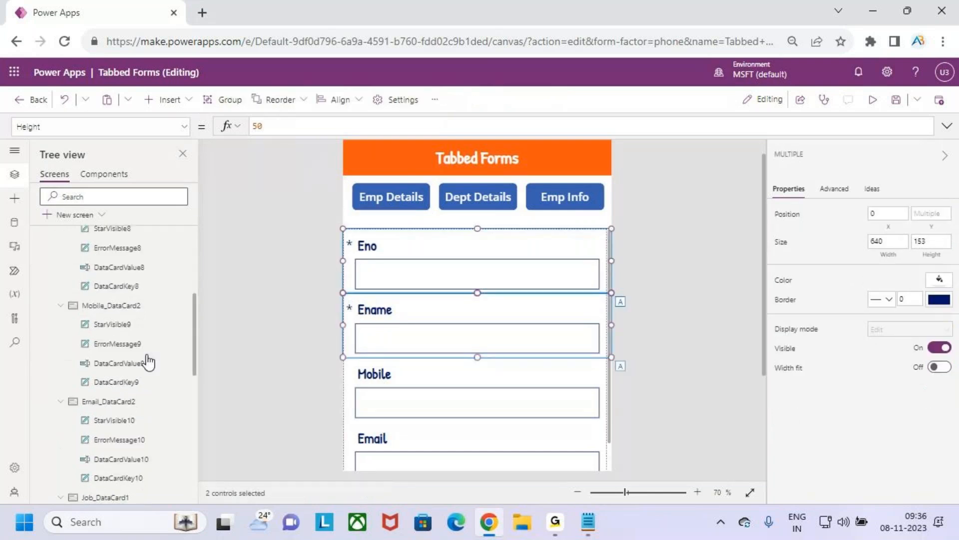
{"action": "scroll", "coordinate": [129, 333], "scroll_direction": "down", "scroll_amount": 3}
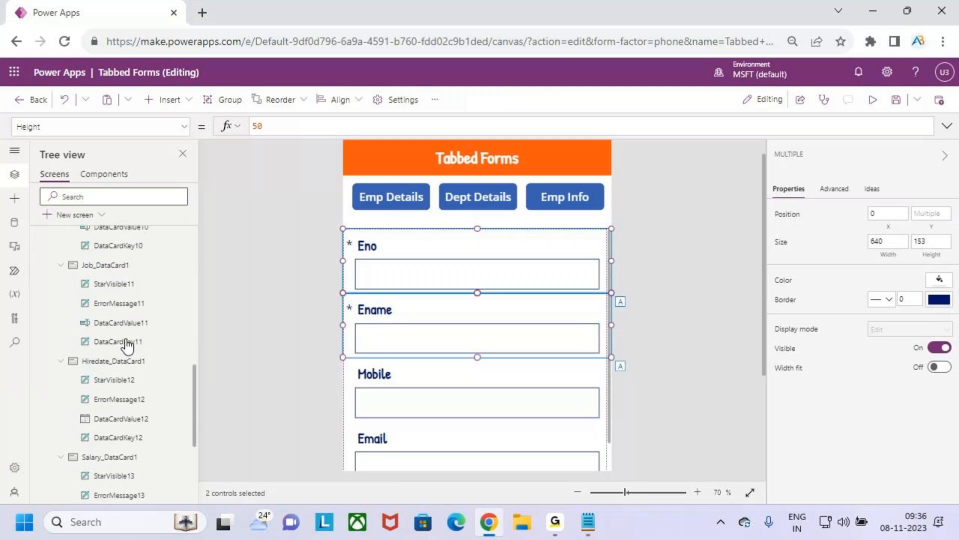
{"action": "scroll", "coordinate": [125, 324], "scroll_direction": "down", "scroll_amount": 2}
{"action": "left_click", "coordinate": [123, 289], "text": "ctrl"}
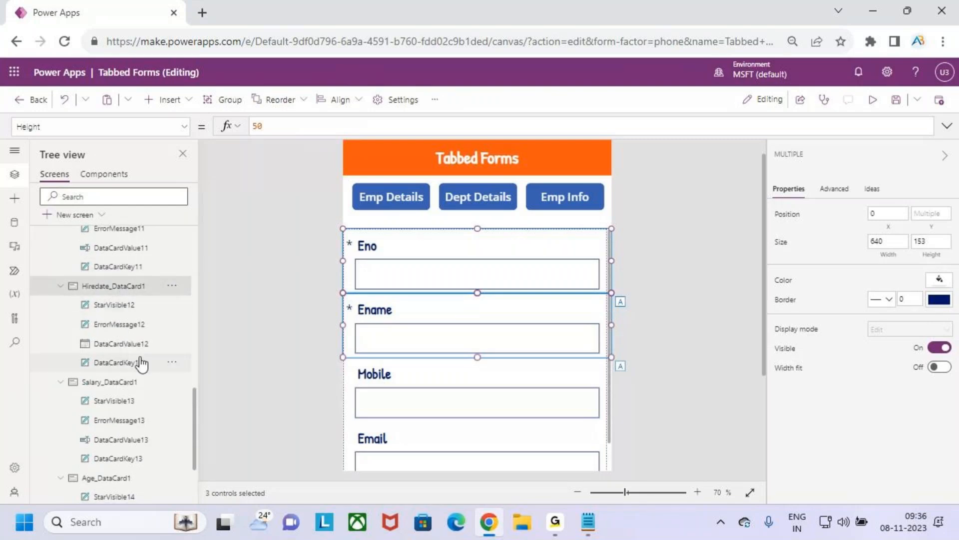
{"action": "scroll", "coordinate": [120, 327], "scroll_direction": "down", "scroll_amount": 2}
{"action": "left_click", "coordinate": [112, 307], "text": "ctrl"}
{"action": "scroll", "coordinate": [131, 404], "scroll_direction": "down", "scroll_amount": 1}
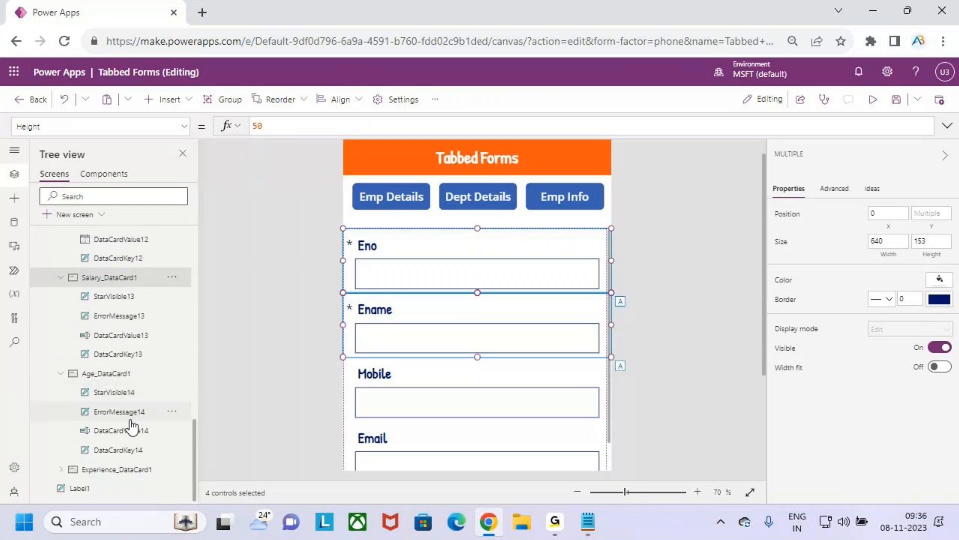
{"action": "left_click", "coordinate": [133, 468], "text": "ctrl"}
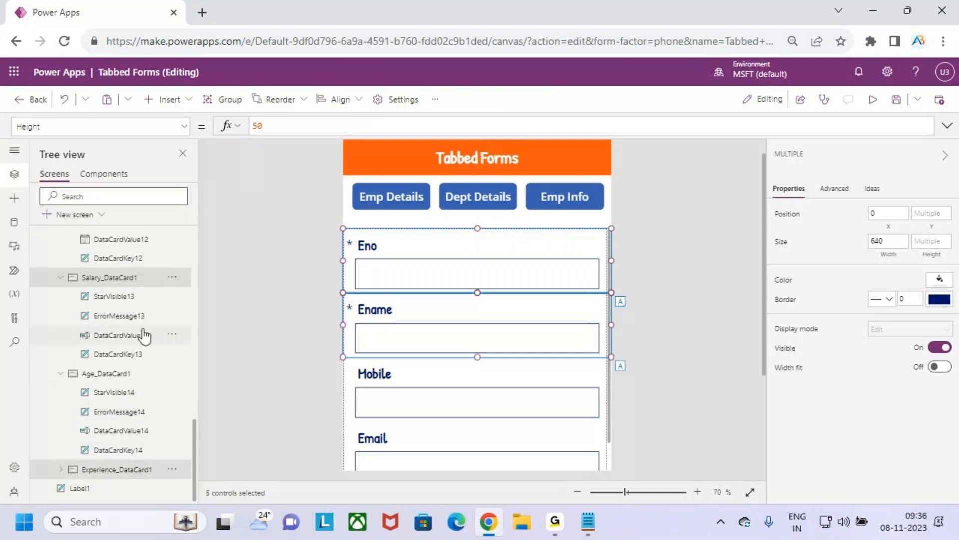
Step: Set the Visible property of the five selected Emp Details cards to varTabselected=1
{"action": "scroll", "coordinate": [142, 335], "scroll_direction": "up", "scroll_amount": 15}
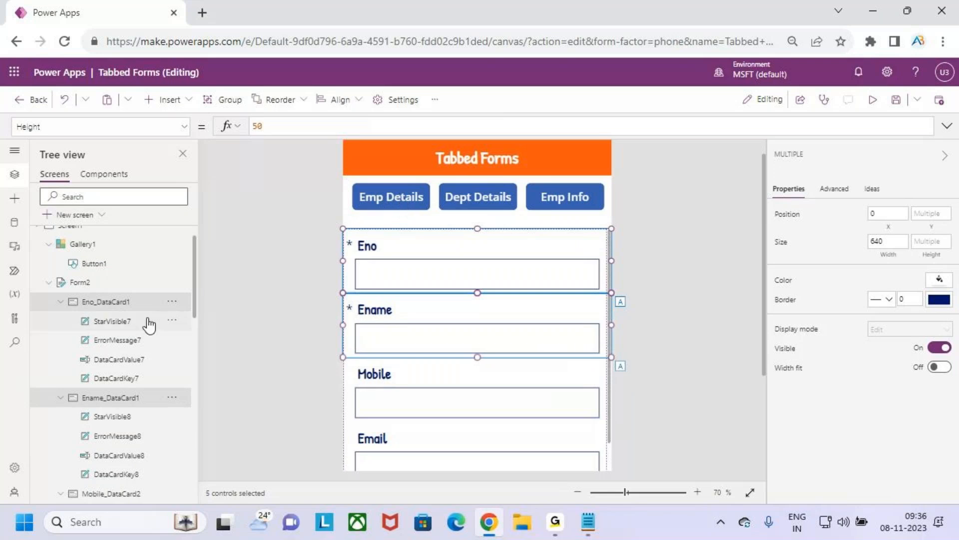
{"action": "scroll", "coordinate": [143, 326], "scroll_direction": "up", "scroll_amount": 1}
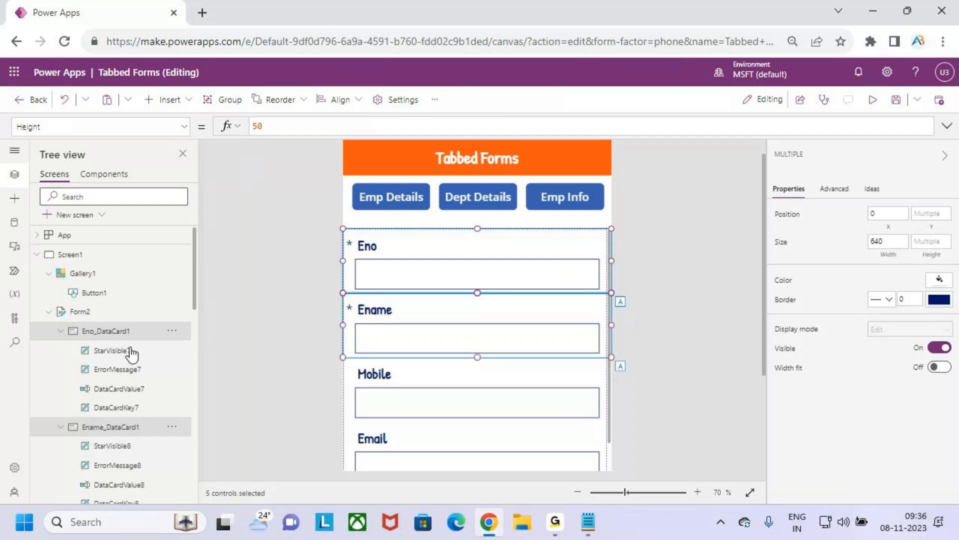
{"action": "left_click", "coordinate": [184, 128]}
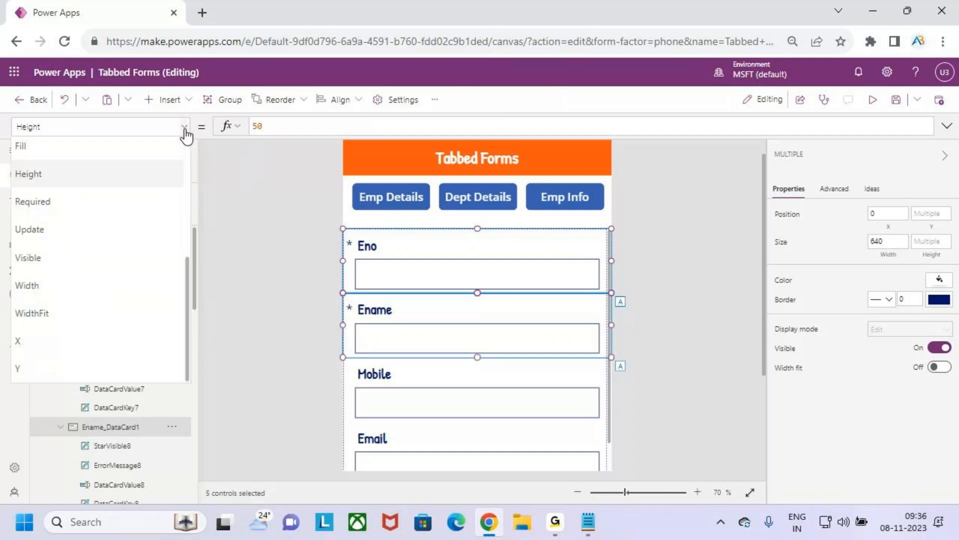
{"action": "left_click", "coordinate": [97, 260]}
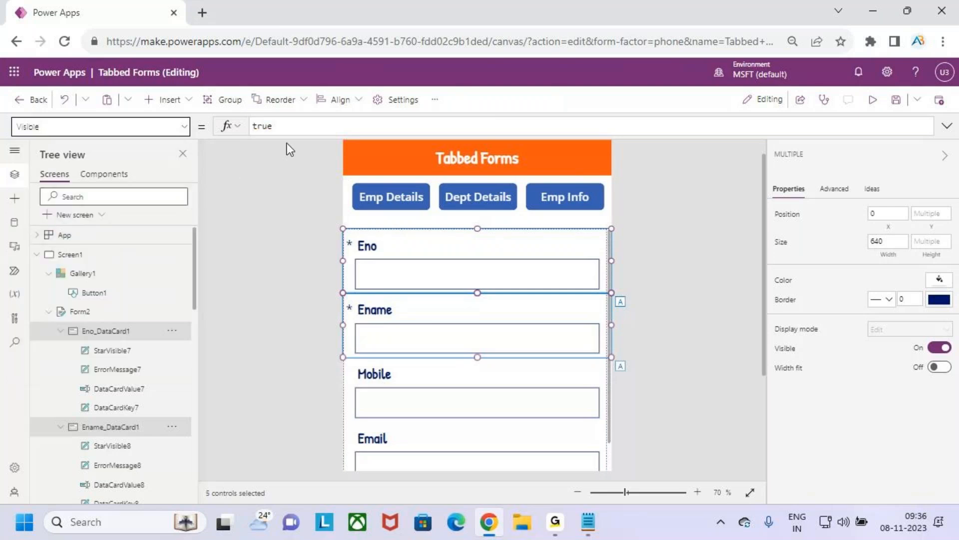
{"action": "left_click_drag", "start_coordinate": [258, 127], "coordinate": [243, 131]}
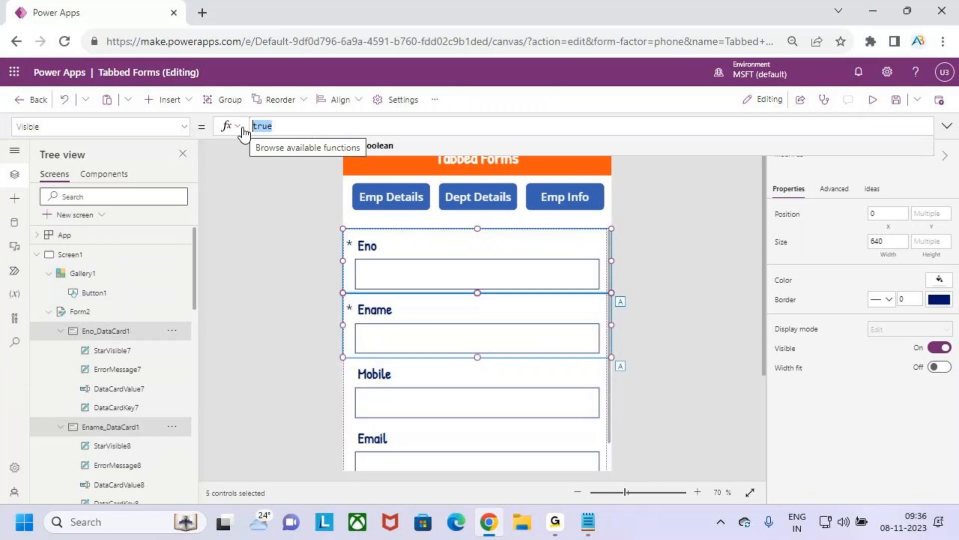
{"action": "key", "text": "BackSpace"}
{"action": "type", "text": "va"}
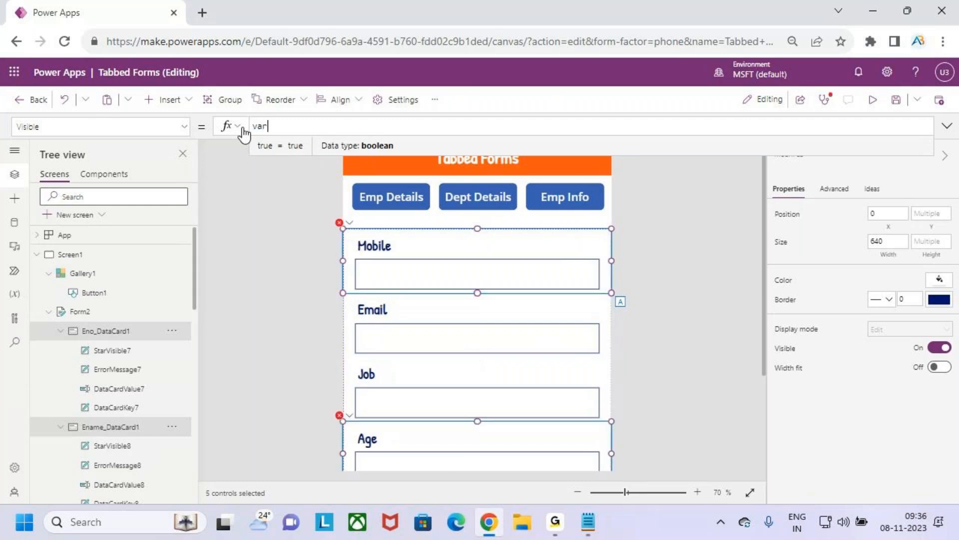
{"action": "type", "text": "r"}
{"action": "key", "text": "Down"}
{"action": "key", "text": "Tab"}
{"action": "type", "text": "="}
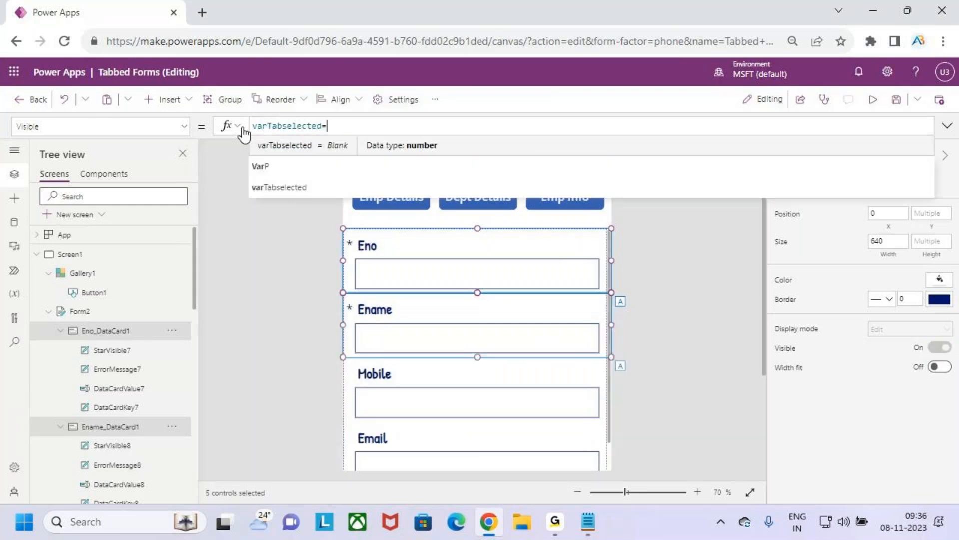
{"action": "type", "text": "1"}
{"action": "key", "text": "ctrl+2"}
{"action": "left_click_drag", "start_coordinate": [255, 135], "coordinate": [349, 121]}
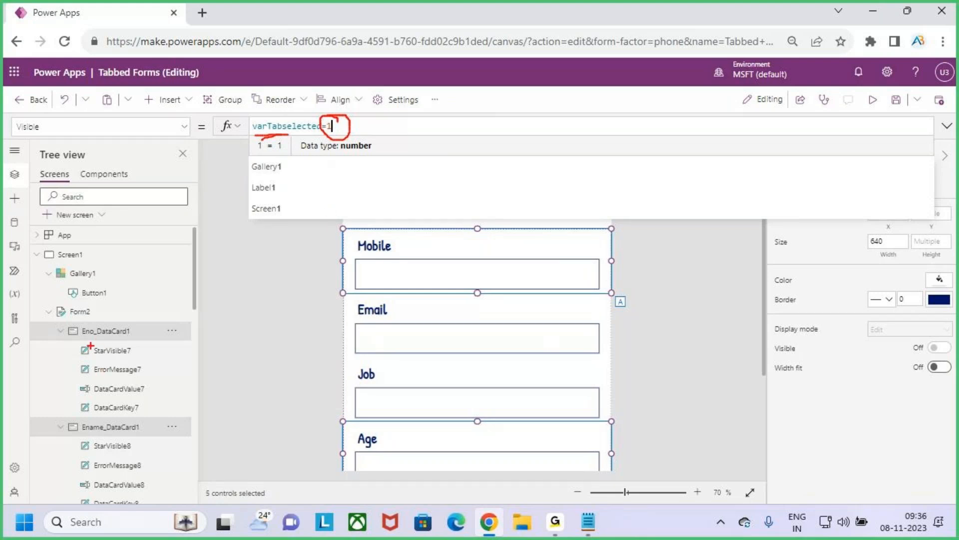
{"action": "left_click_drag", "start_coordinate": [84, 342], "coordinate": [109, 343]}
{"action": "key", "text": "Escape"}
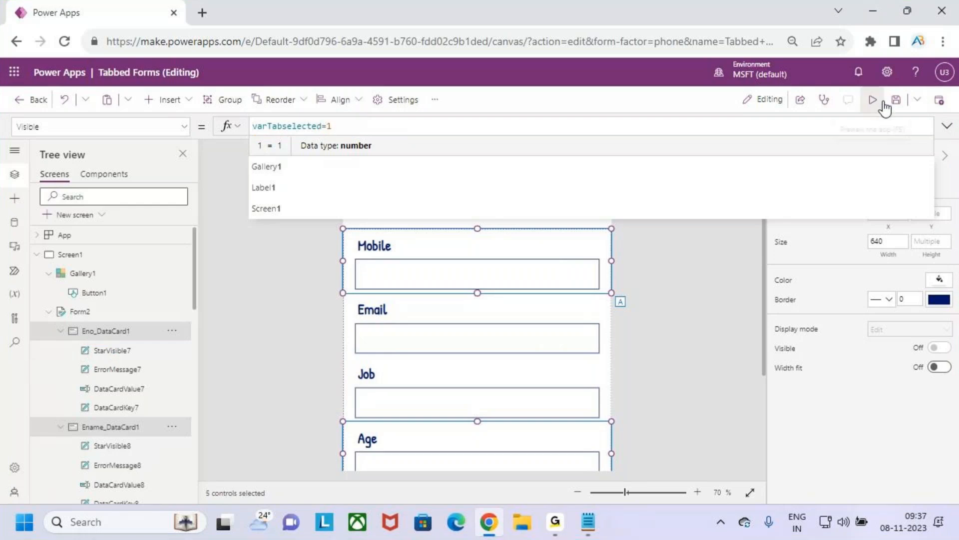
Step: Preview the app and test which form fields the Emp Details and Dept Details buttons display
{"action": "left_click", "coordinate": [946, 127]}
{"action": "left_click", "coordinate": [947, 127]}
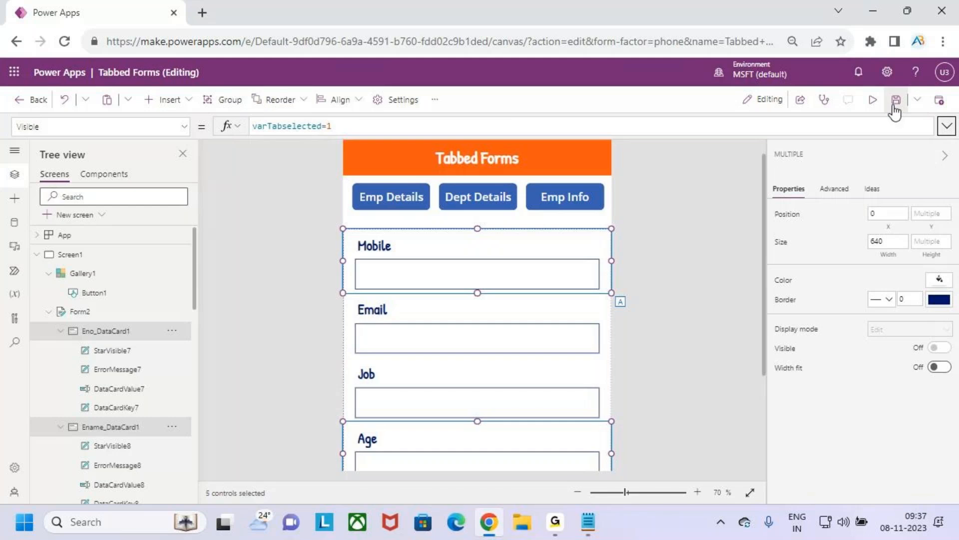
{"action": "left_click", "coordinate": [873, 100]}
{"action": "left_click", "coordinate": [421, 166]}
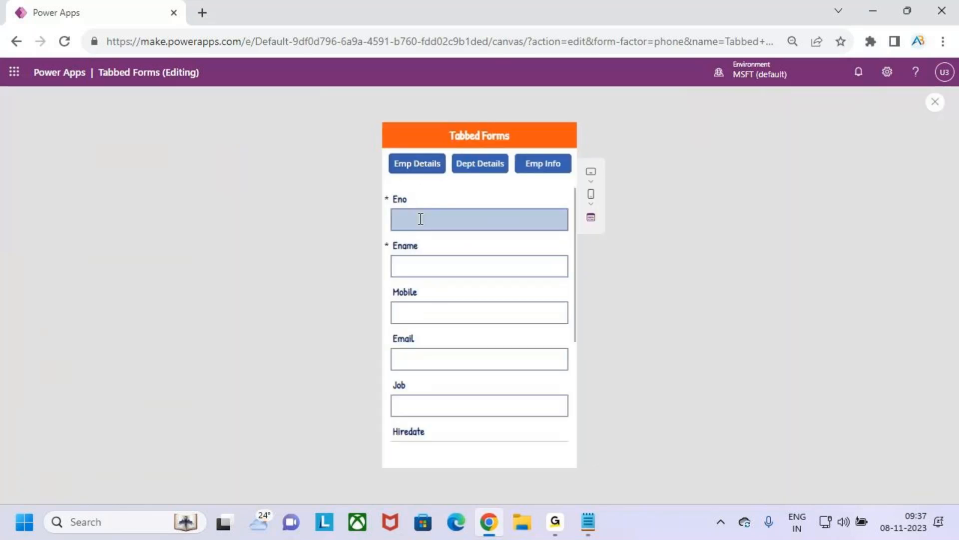
{"action": "scroll", "coordinate": [445, 356], "scroll_direction": "down", "scroll_amount": 3}
{"action": "scroll", "coordinate": [450, 330], "scroll_direction": "up", "scroll_amount": 3}
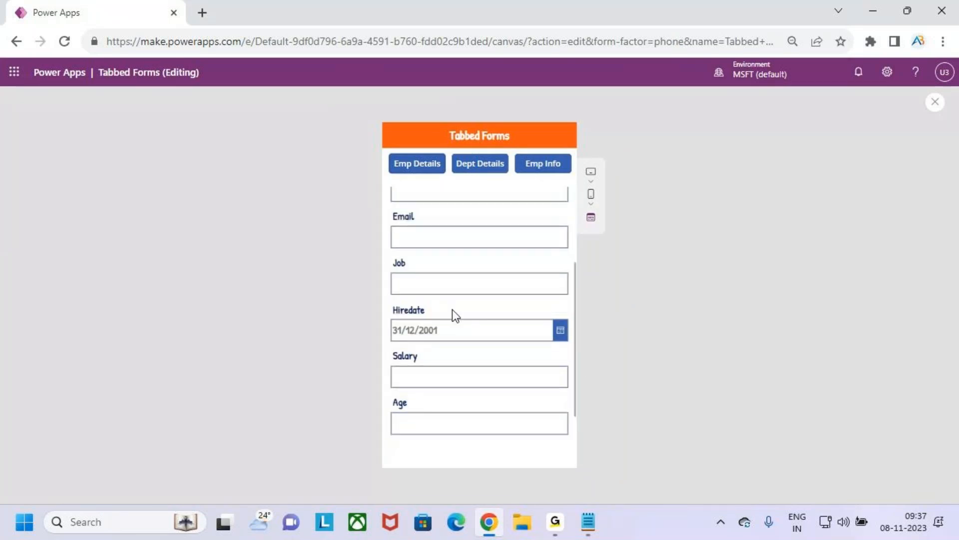
{"action": "left_click", "coordinate": [492, 168]}
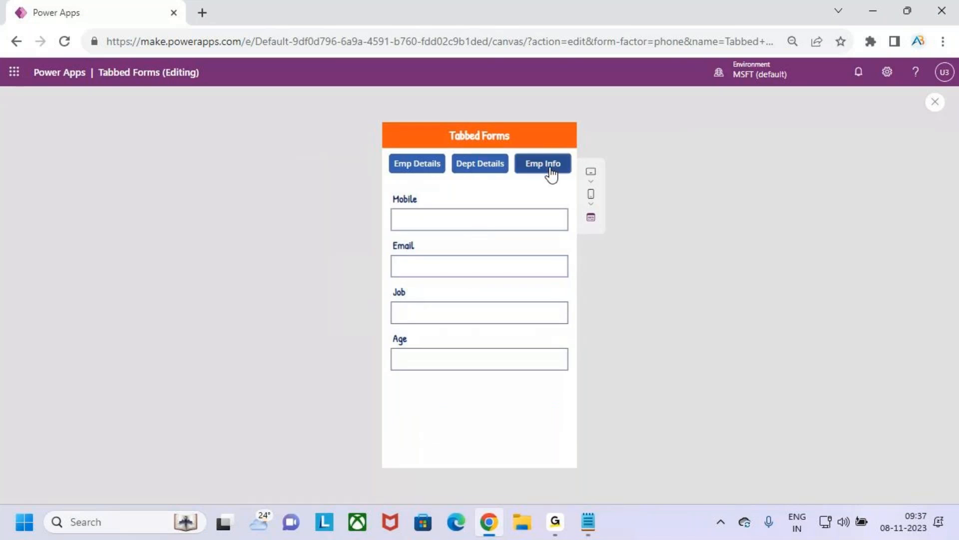
{"action": "left_click", "coordinate": [426, 170]}
{"action": "scroll", "coordinate": [444, 310], "scroll_direction": "down", "scroll_amount": 4}
{"action": "scroll", "coordinate": [441, 324], "scroll_direction": "up", "scroll_amount": 4}
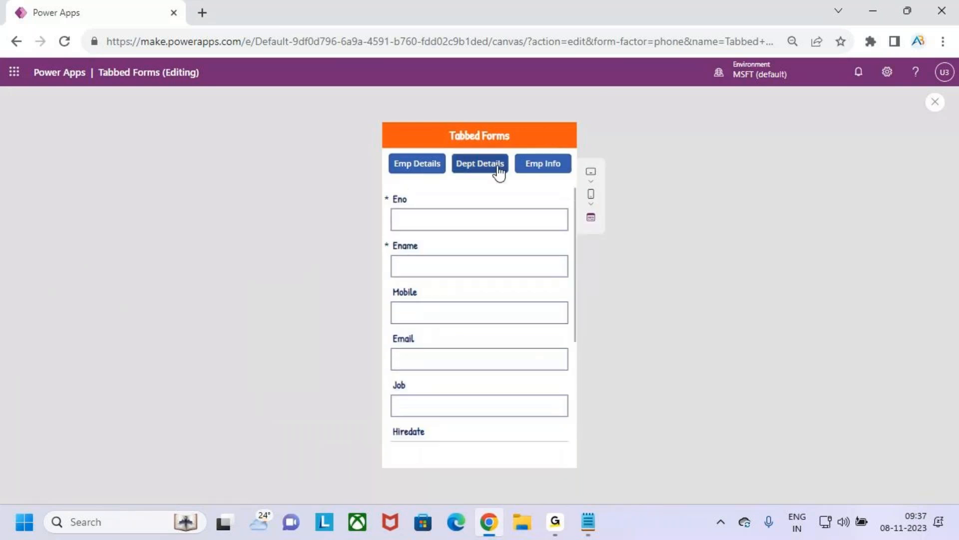
{"action": "key", "text": "ctrl+2"}
{"action": "left_click_drag", "start_coordinate": [454, 155], "coordinate": [507, 170]}
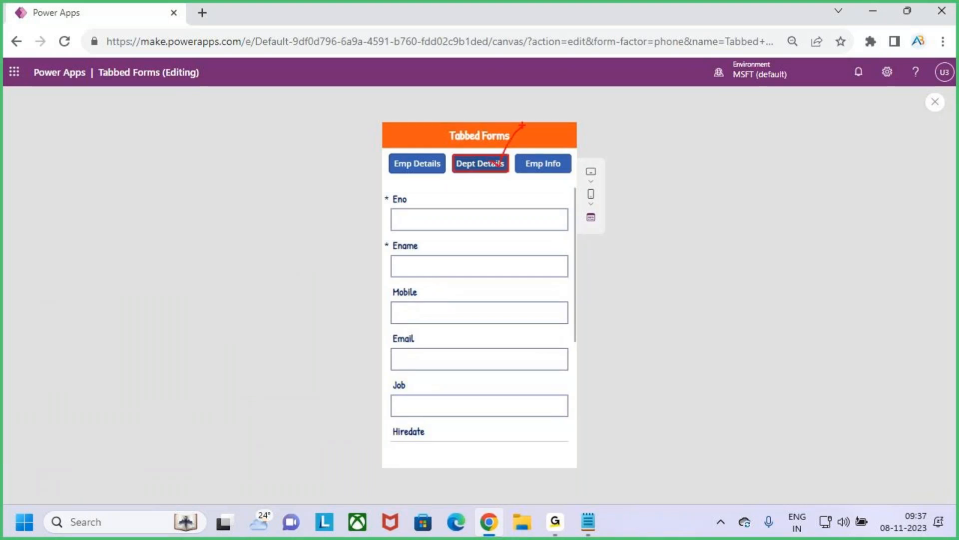
{"action": "key", "text": "Escape"}
Step: Close the preview, review the Dept Details fields in the Form Design notes in Notepad, and return to Power Apps
{"action": "left_click", "coordinate": [935, 101]}
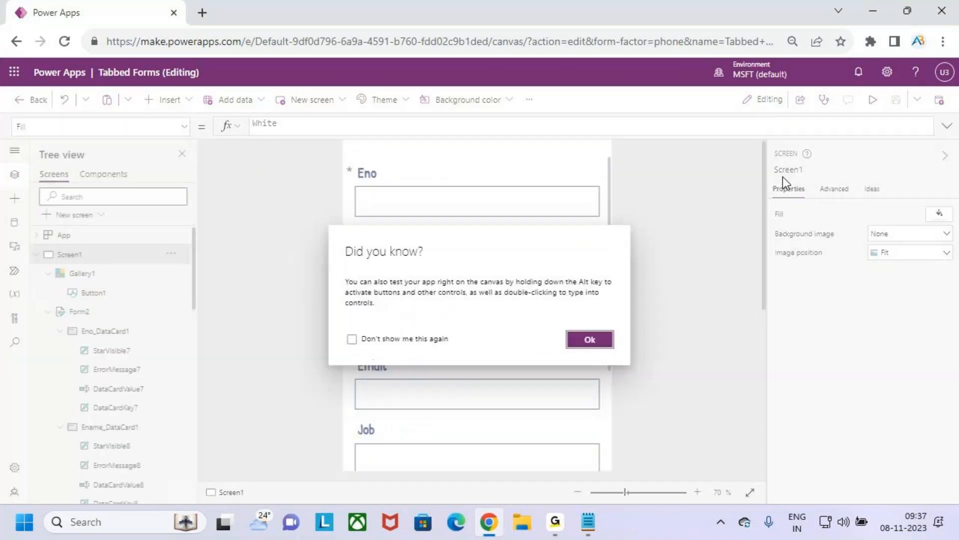
{"action": "left_click", "coordinate": [590, 341]}
{"action": "left_click", "coordinate": [588, 521]}
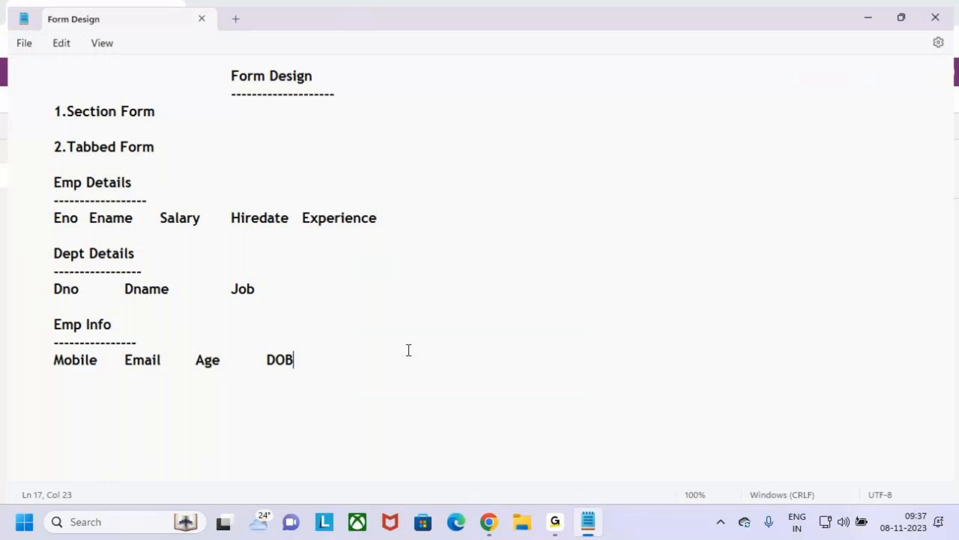
{"action": "left_click_drag", "start_coordinate": [45, 286], "coordinate": [261, 283]}
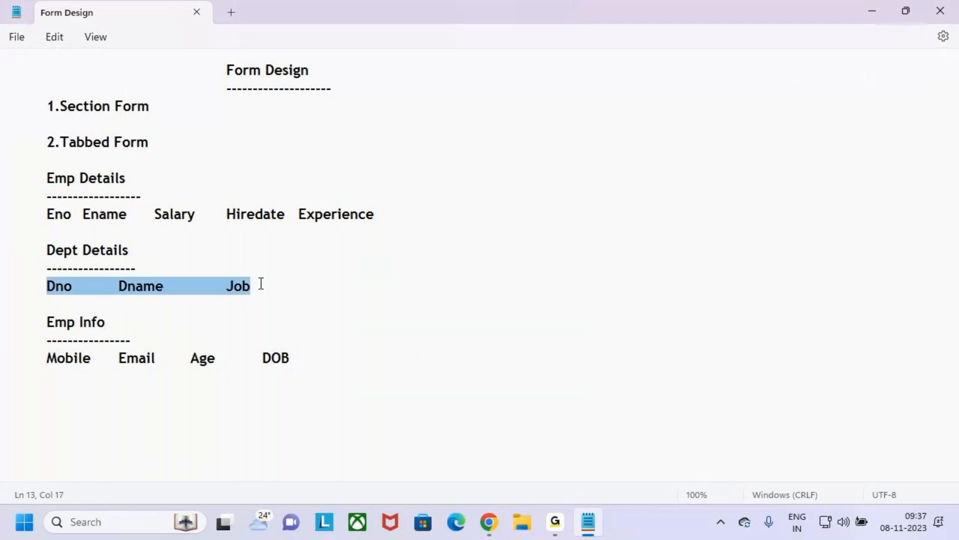
{"action": "left_click_drag", "start_coordinate": [47, 249], "coordinate": [128, 256]}
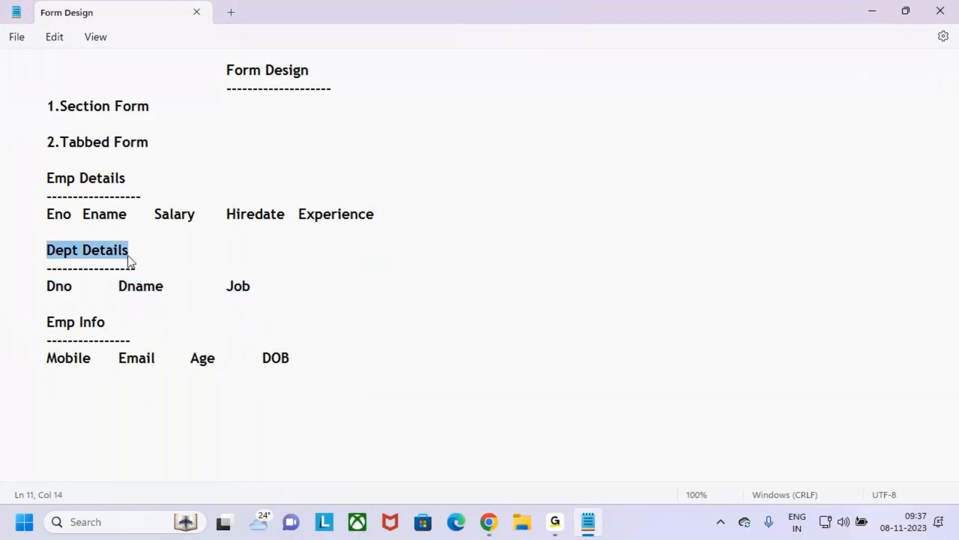
{"action": "left_click", "coordinate": [489, 523]}
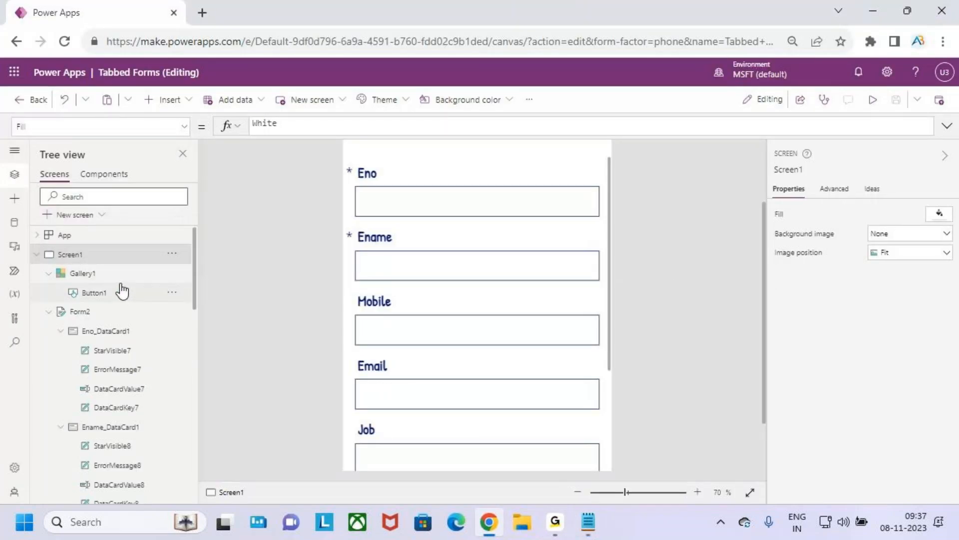
Step: Examine the Employees form's data cards in the screen hierarchy to check which Dept Details fields are present
{"action": "left_click", "coordinate": [120, 288]}
{"action": "left_click", "coordinate": [119, 274]}
{"action": "left_click", "coordinate": [123, 313]}
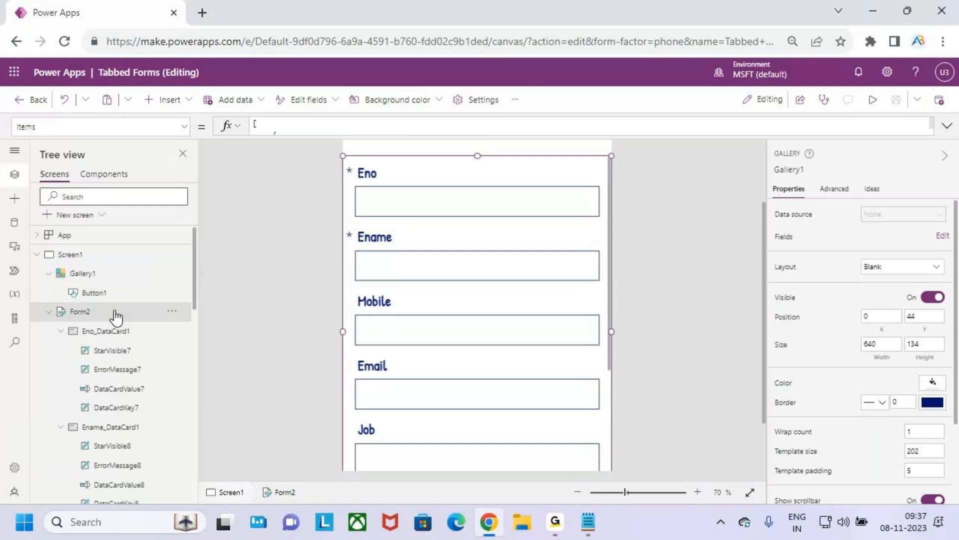
{"action": "scroll", "coordinate": [125, 317], "scroll_direction": "down", "scroll_amount": 3}
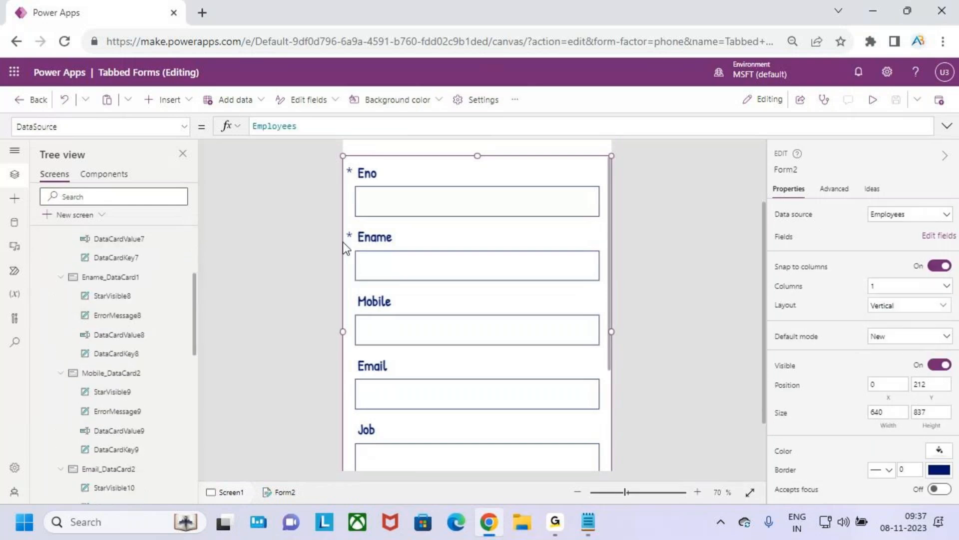
{"action": "scroll", "coordinate": [403, 245], "scroll_direction": "up", "scroll_amount": 2}
{"action": "left_click", "coordinate": [489, 216]}
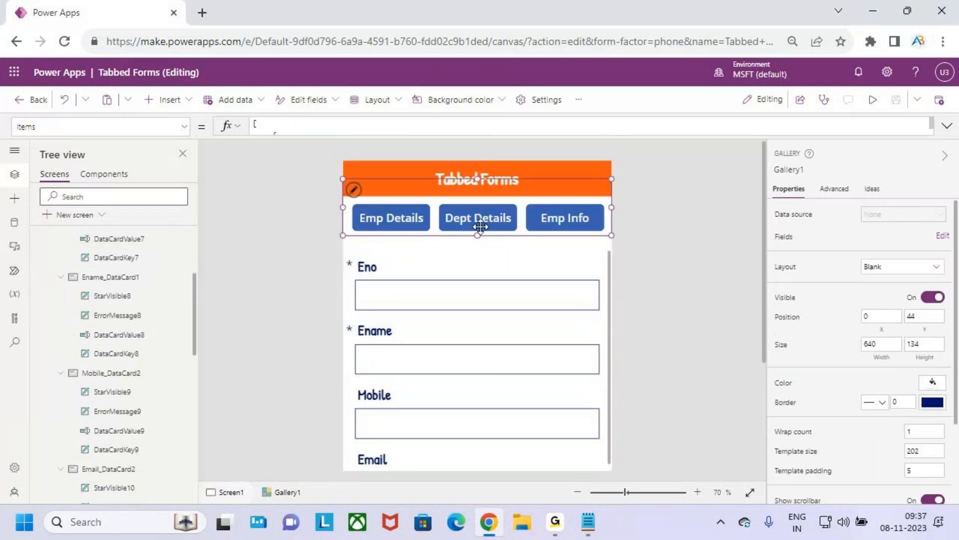
{"action": "scroll", "coordinate": [114, 299], "scroll_direction": "up", "scroll_amount": 1}
{"action": "scroll", "coordinate": [117, 300], "scroll_direction": "down", "scroll_amount": 2}
{"action": "scroll", "coordinate": [118, 300], "scroll_direction": "down", "scroll_amount": 3}
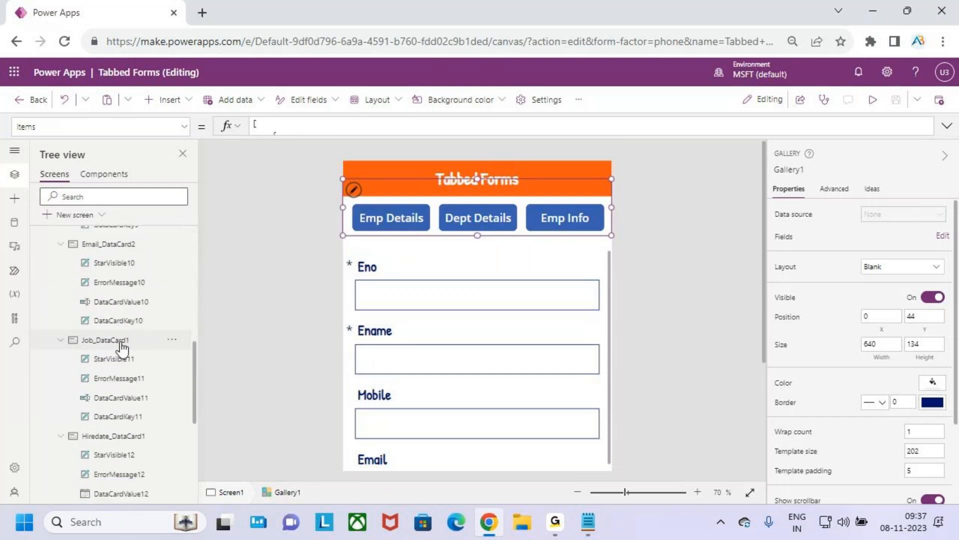
{"action": "left_click", "coordinate": [122, 339]}
{"action": "scroll", "coordinate": [133, 378], "scroll_direction": "down", "scroll_amount": 5}
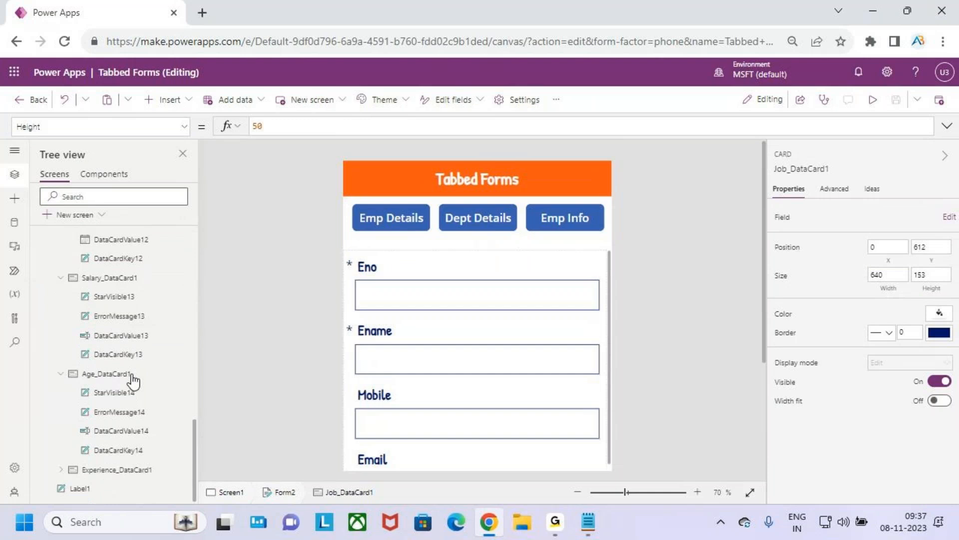
{"action": "scroll", "coordinate": [127, 384], "scroll_direction": "up", "scroll_amount": 10}
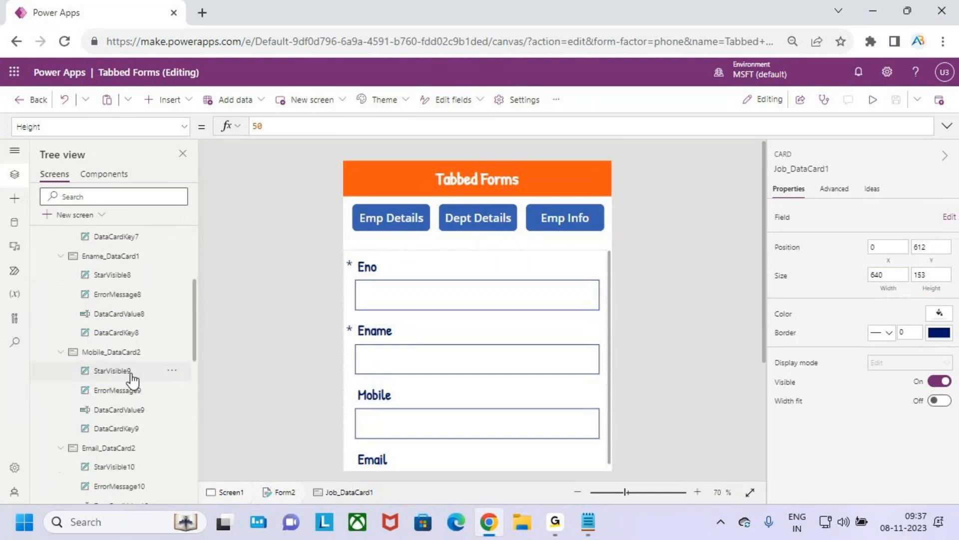
Step: Add the Dno field to the Employees form
{"action": "left_click", "coordinate": [113, 312]}
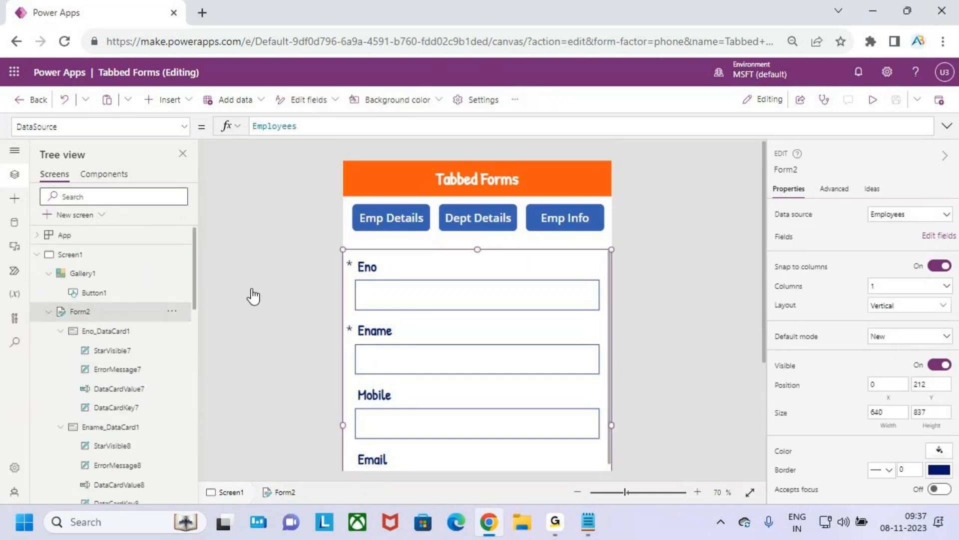
{"action": "left_click", "coordinate": [930, 244]}
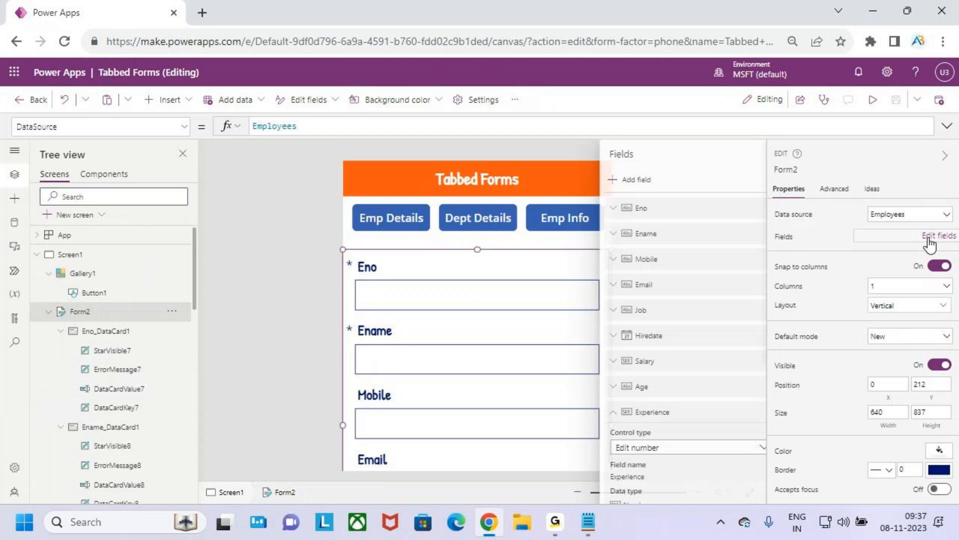
{"action": "left_click", "coordinate": [613, 181]}
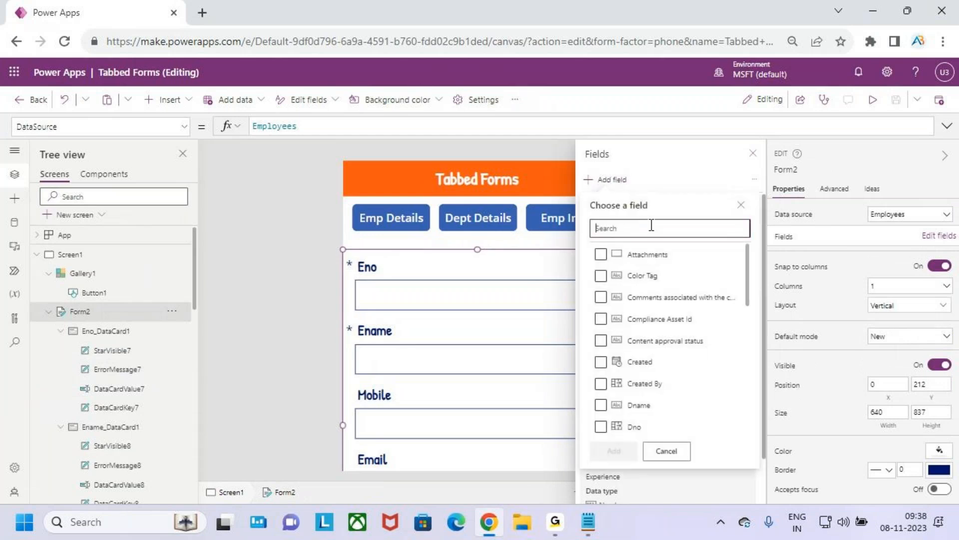
{"action": "type", "text": "dno"}
{"action": "left_click", "coordinate": [600, 255]}
{"action": "left_click", "coordinate": [614, 280]}
Step: Add the Dname field to the Employees form as well
{"action": "left_click", "coordinate": [613, 181]}
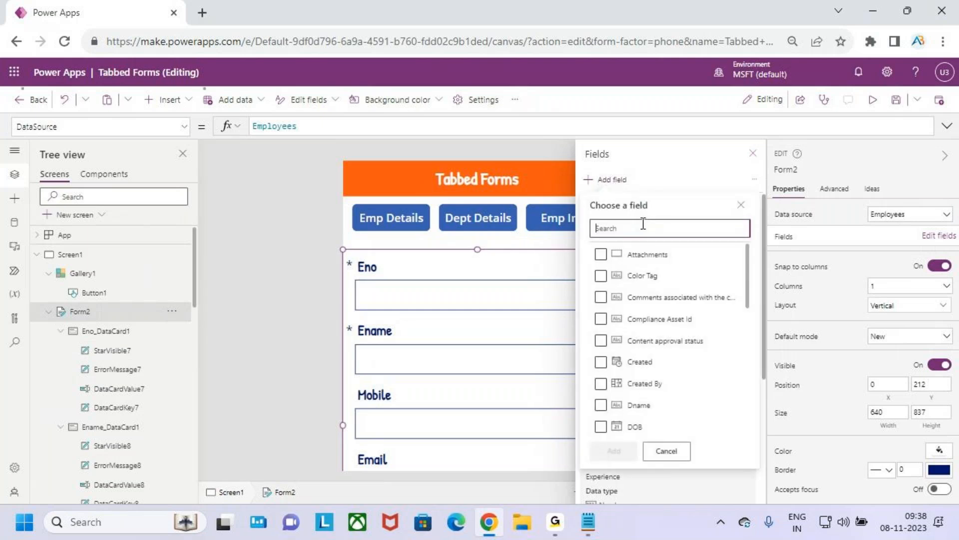
{"action": "type", "text": "dname"}
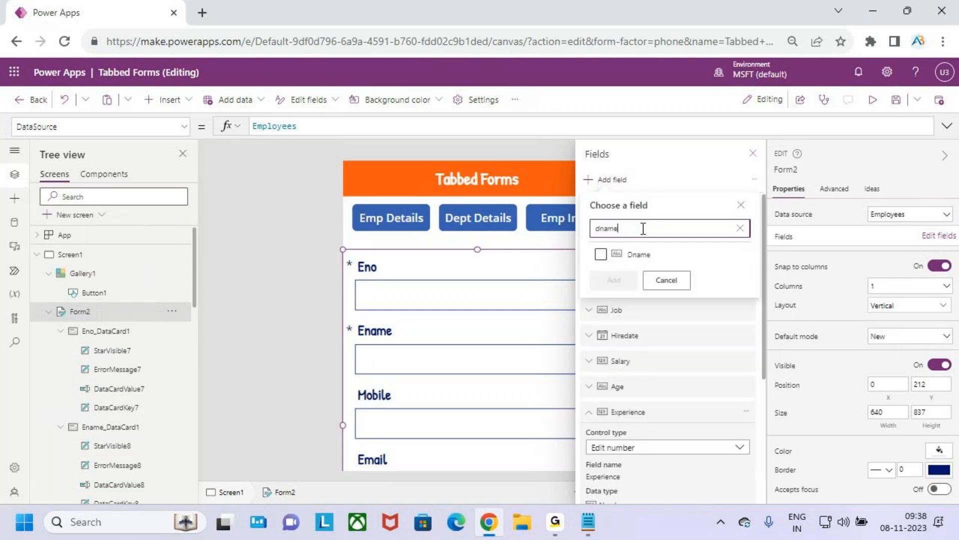
{"action": "left_click", "coordinate": [601, 254]}
{"action": "left_click", "coordinate": [614, 280]}
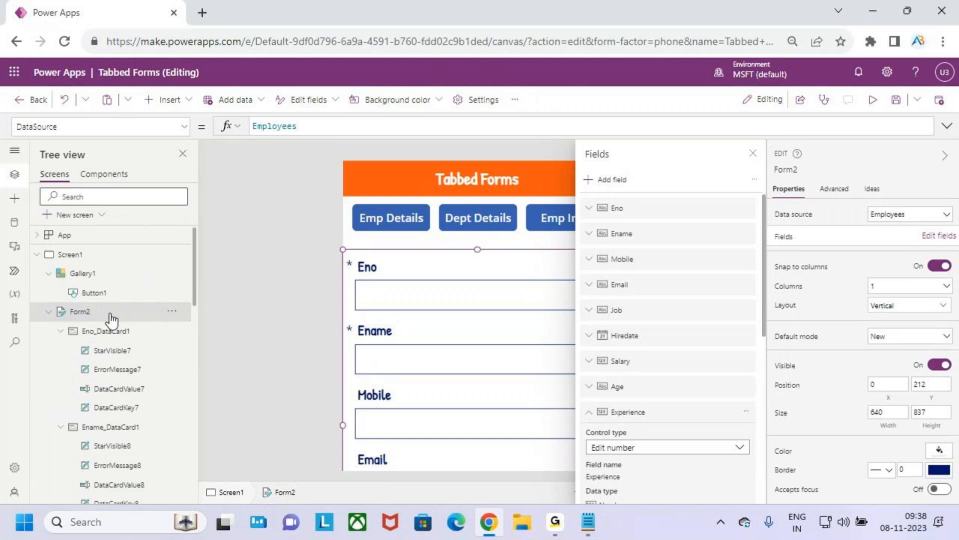
Step: Select the Dno, Dname and Job data cards of the Employees form together
{"action": "scroll", "coordinate": [135, 339], "scroll_direction": "down", "scroll_amount": 10}
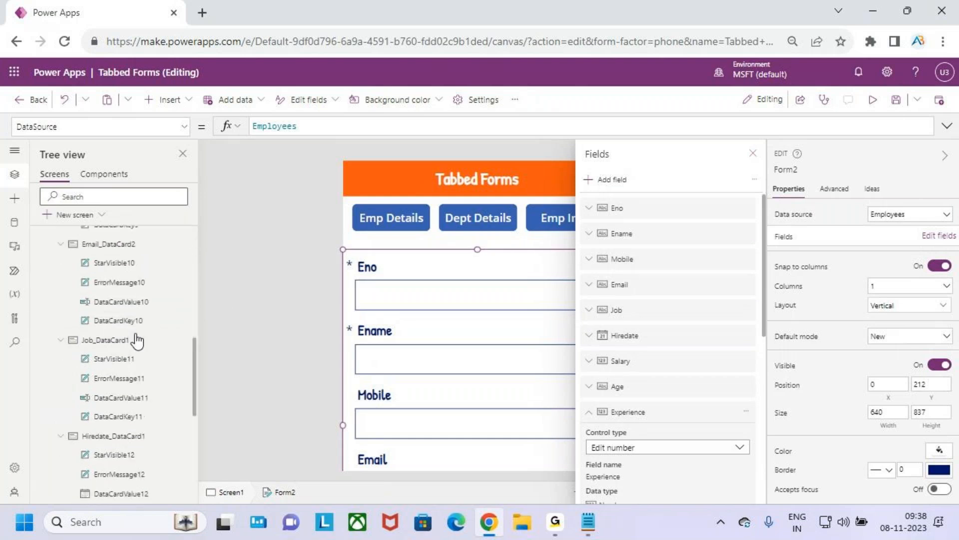
{"action": "left_click", "coordinate": [116, 452]}
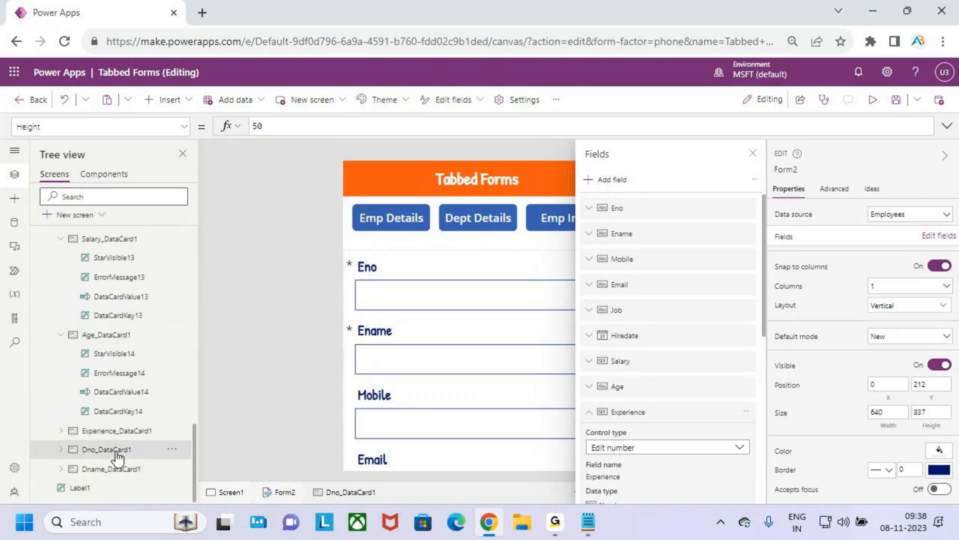
{"action": "left_click", "coordinate": [126, 470], "text": "ctrl"}
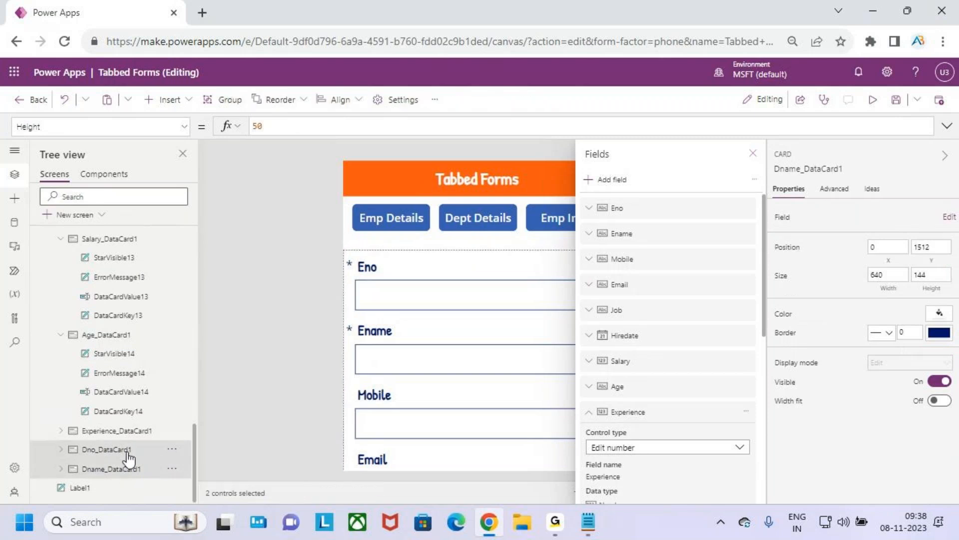
{"action": "scroll", "coordinate": [131, 346], "scroll_direction": "up", "scroll_amount": 3}
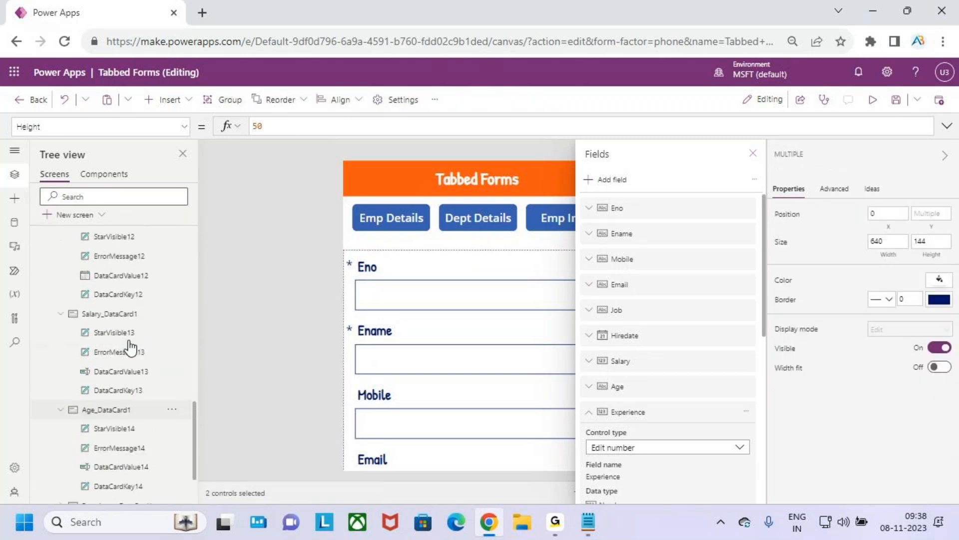
{"action": "scroll", "coordinate": [129, 320], "scroll_direction": "up", "scroll_amount": 2}
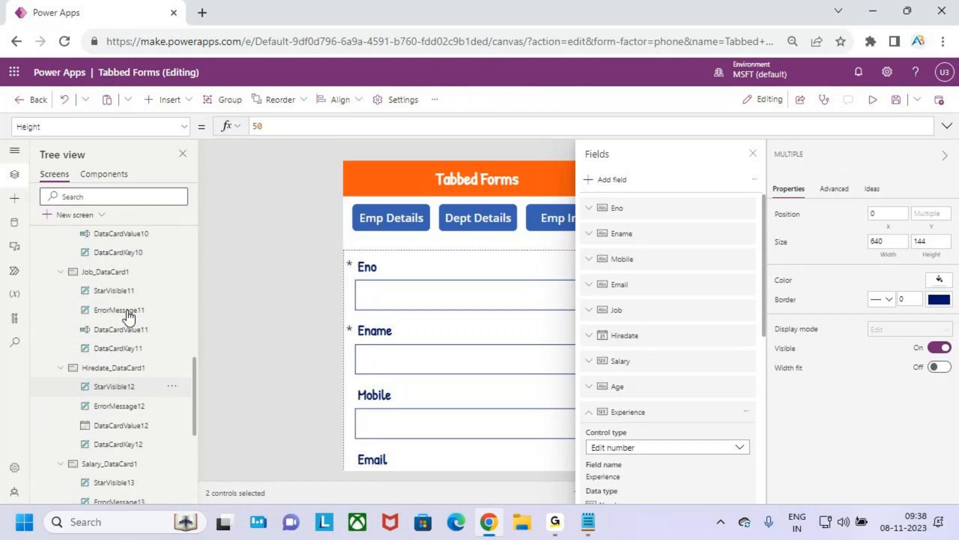
{"action": "left_click", "coordinate": [125, 279], "text": "ctrl"}
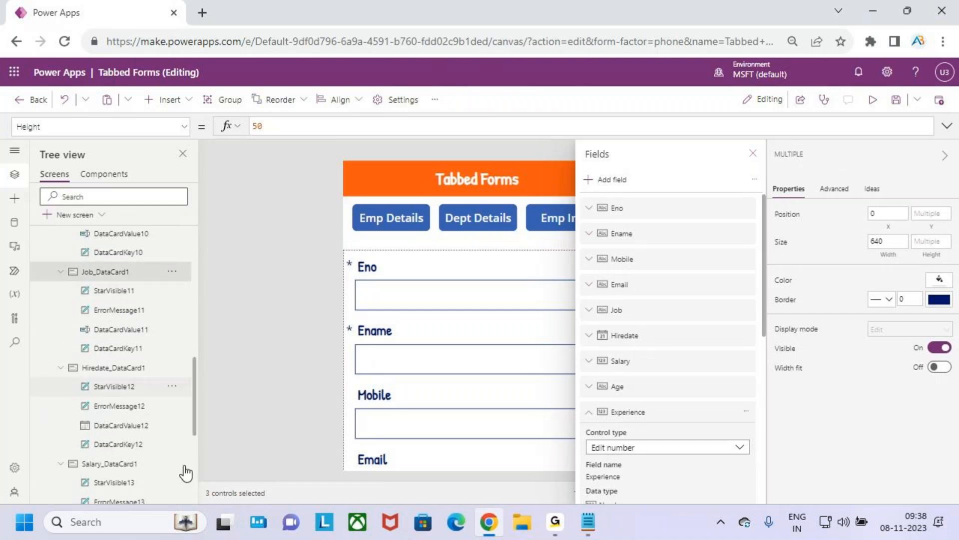
Step: Set the Visible property of the three selected Dept Details cards to varTabselected=2
{"action": "left_click", "coordinate": [154, 132]}
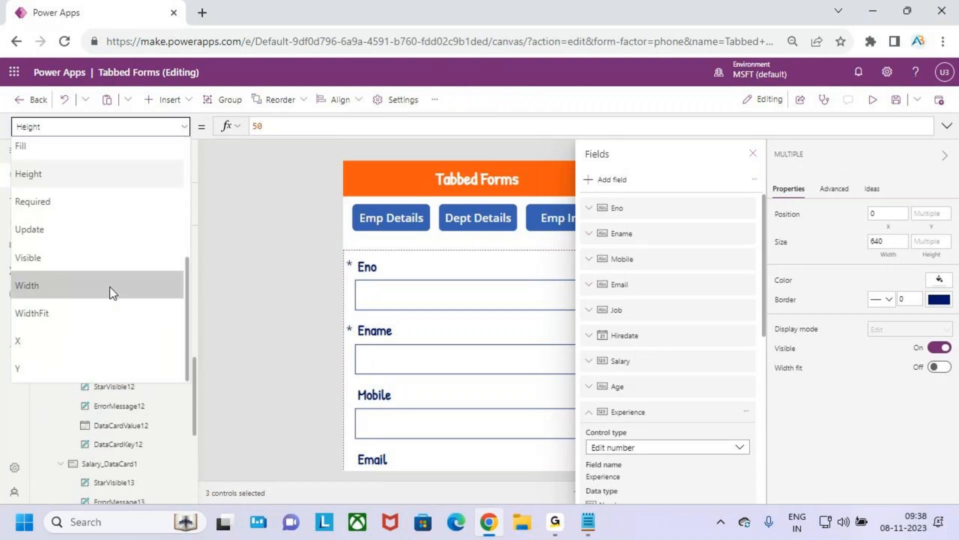
{"action": "left_click", "coordinate": [91, 257]}
{"action": "double_click", "coordinate": [254, 125]}
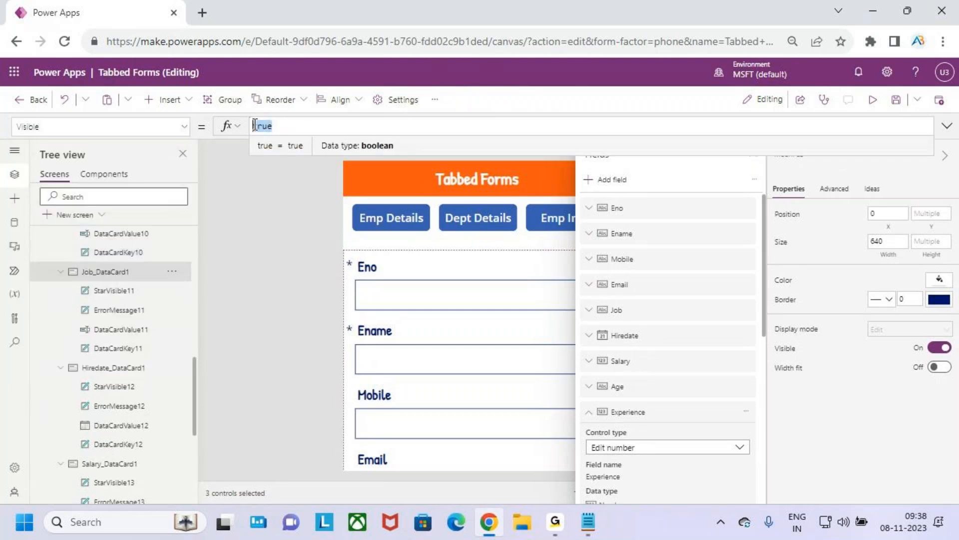
{"action": "type", "text": "var"}
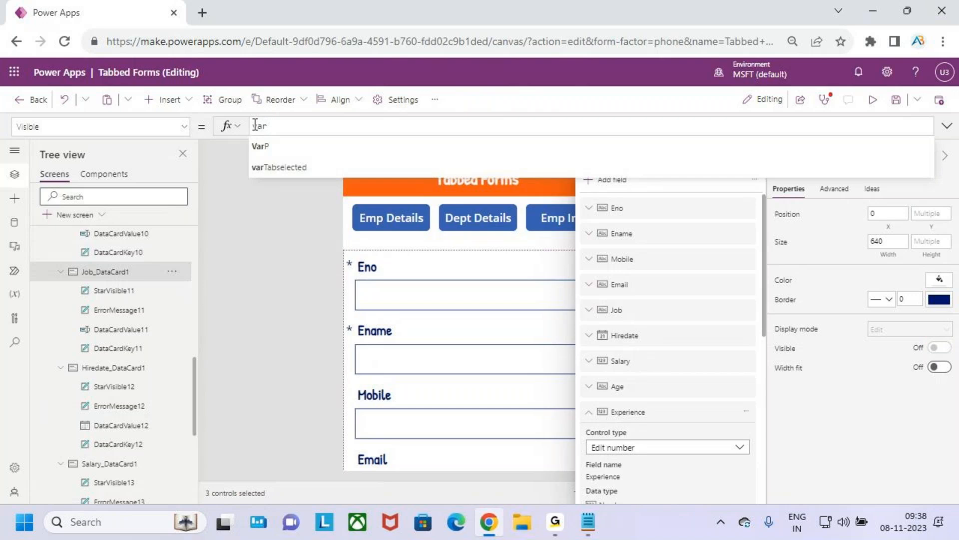
{"action": "key", "text": "Down"}
{"action": "key", "text": "Tab"}
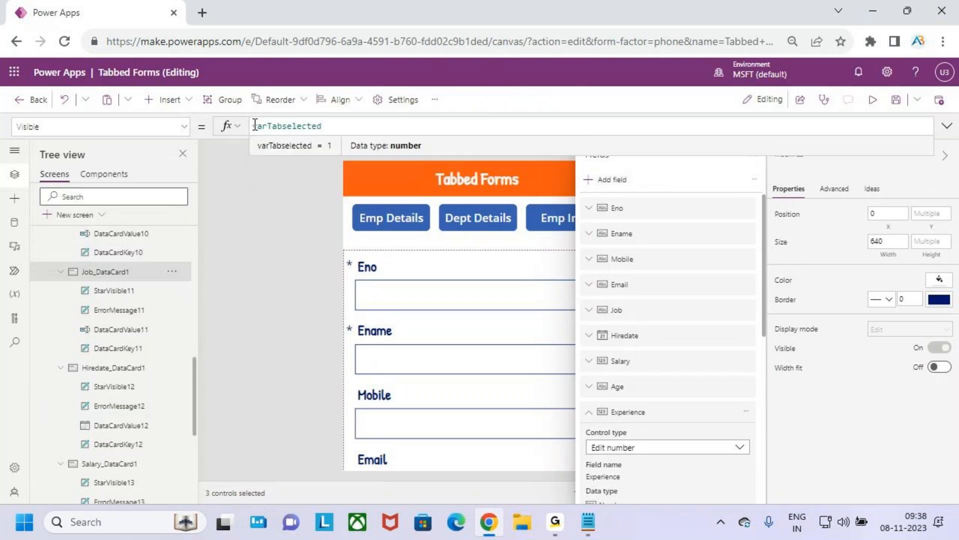
{"action": "type", "text": "=2"}
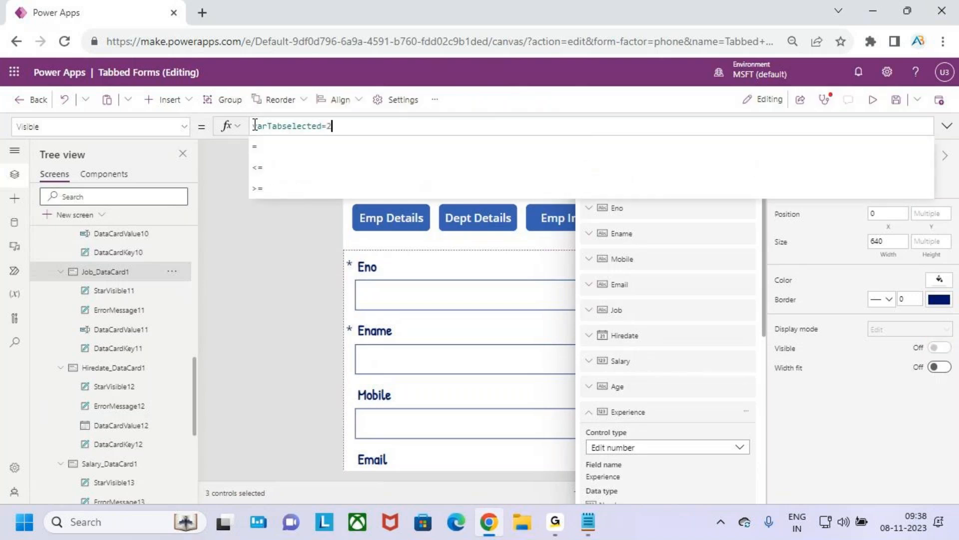
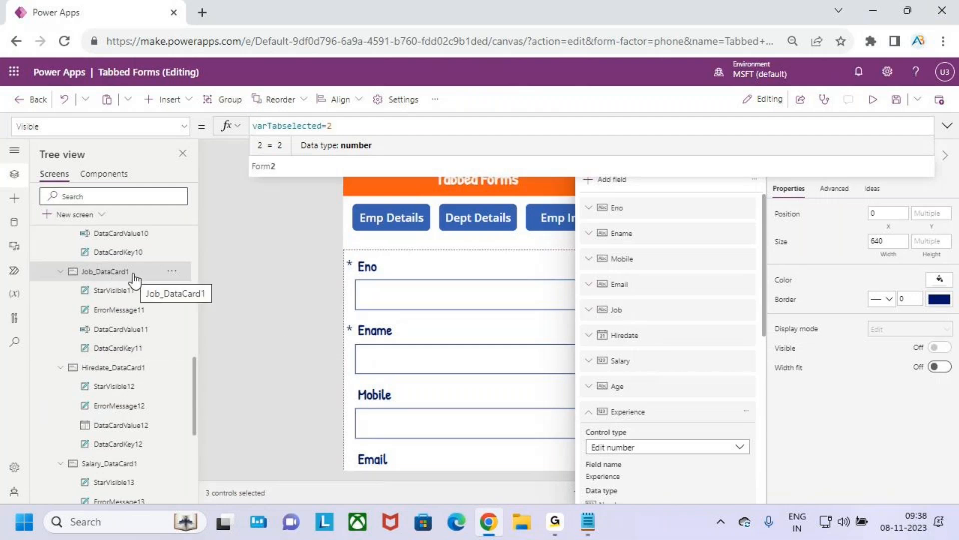
Step: Switch to the Form Design notes in Notepad and review the fields listed under Emp Info
{"action": "left_click", "coordinate": [947, 126]}
{"action": "left_click", "coordinate": [589, 523]}
{"action": "left_click_drag", "start_coordinate": [47, 323], "coordinate": [122, 325]}
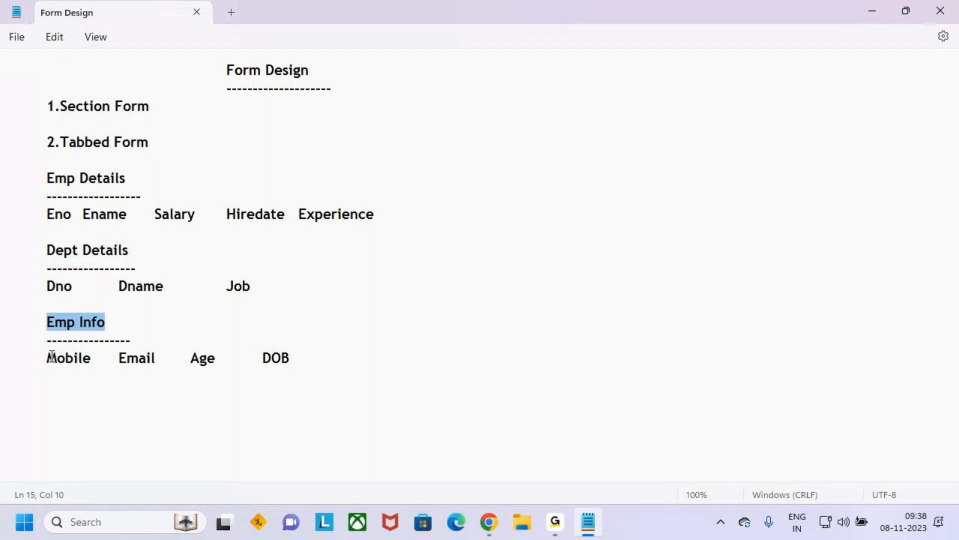
{"action": "left_click_drag", "start_coordinate": [49, 357], "coordinate": [294, 358]}
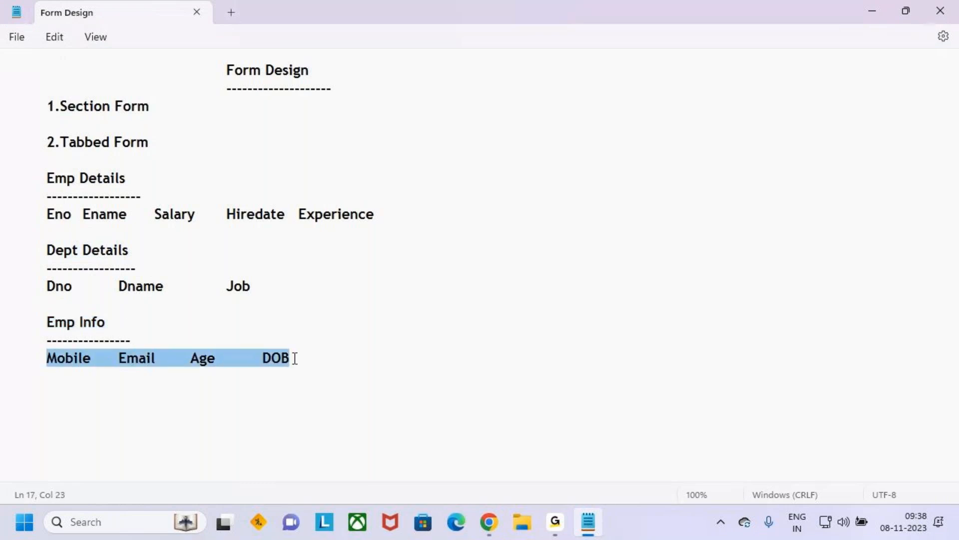
{"action": "left_click", "coordinate": [338, 360]}
{"action": "left_click", "coordinate": [879, 7]}
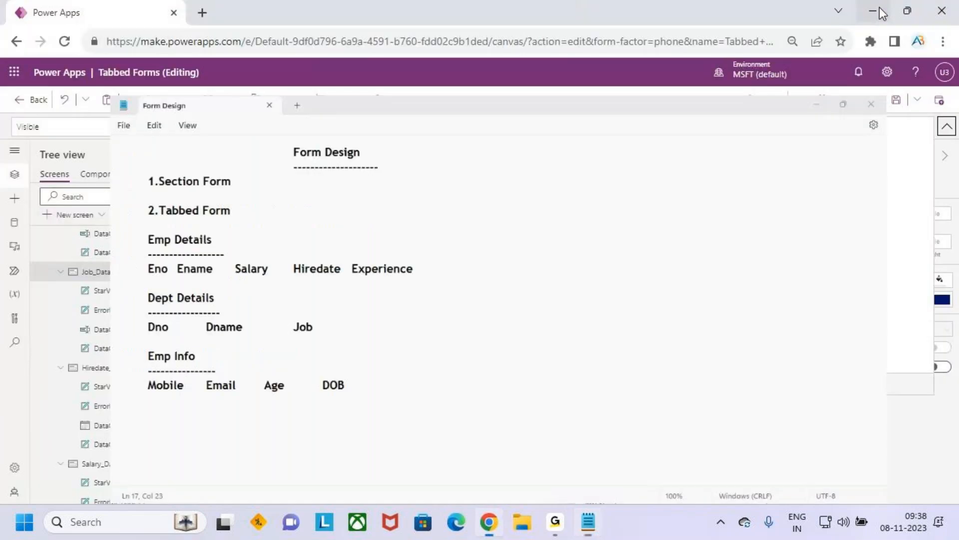
Step: Find the Mobile data card in the form's control tree and recheck the Emp Info fields against the Notepad notes
{"action": "scroll", "coordinate": [82, 330], "scroll_direction": "down", "scroll_amount": 1}
{"action": "scroll", "coordinate": [83, 331], "scroll_direction": "up", "scroll_amount": 5}
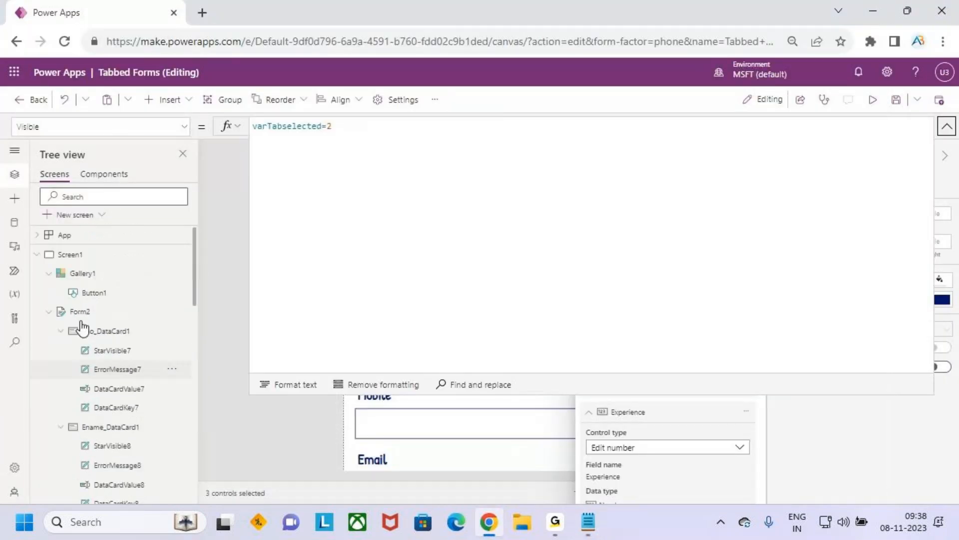
{"action": "left_click", "coordinate": [47, 313]}
{"action": "left_click", "coordinate": [47, 313]}
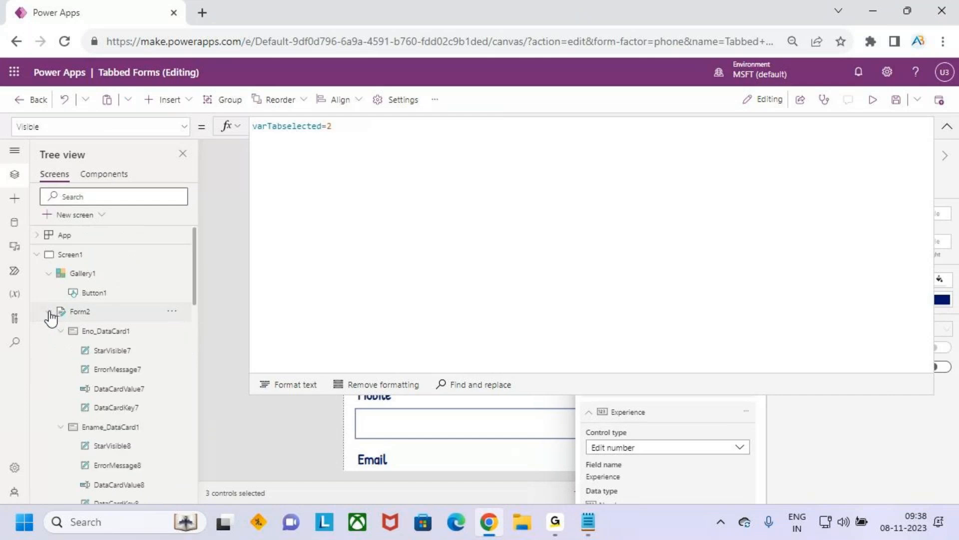
{"action": "scroll", "coordinate": [105, 365], "scroll_direction": "down", "scroll_amount": 5}
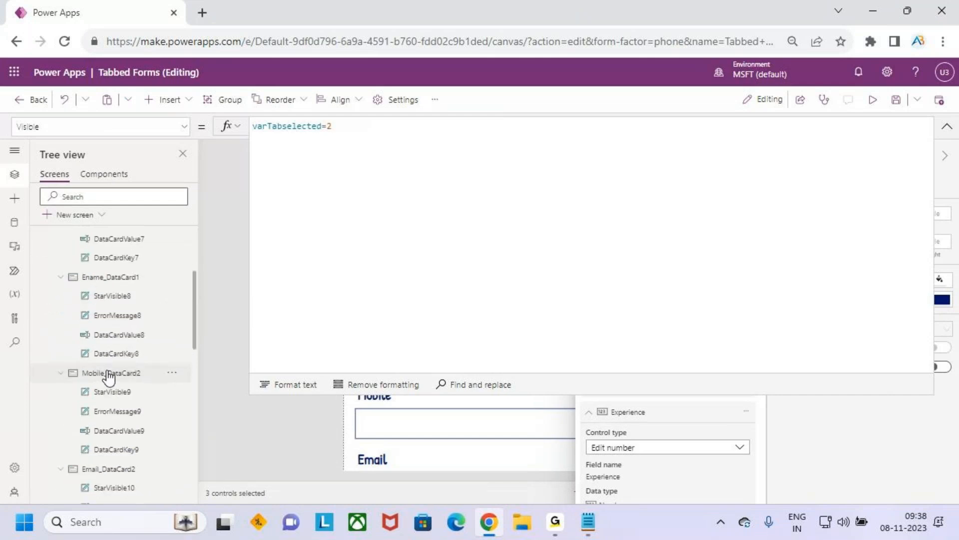
{"action": "key", "text": "alt+Tab"}
{"action": "left_click_drag", "start_coordinate": [48, 357], "coordinate": [296, 356]}
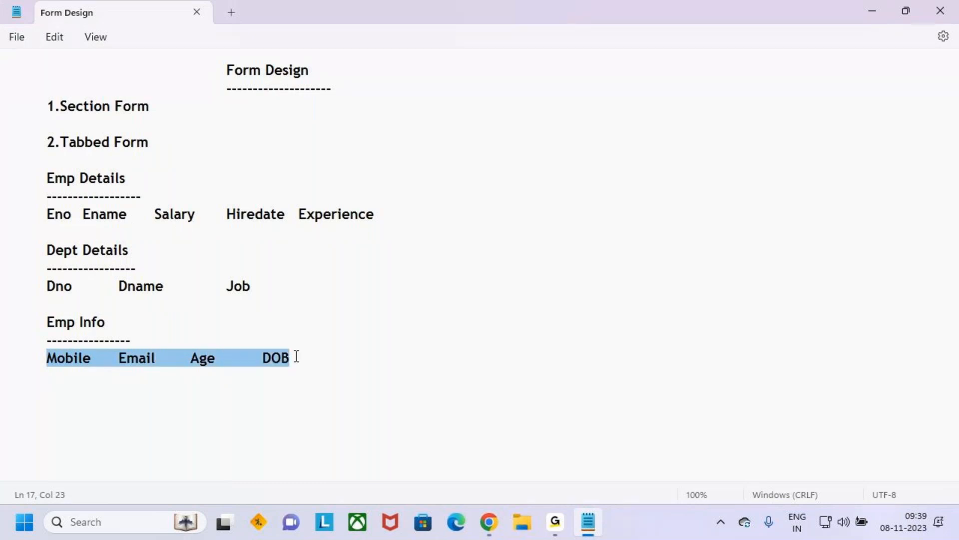
{"action": "left_click", "coordinate": [317, 357]}
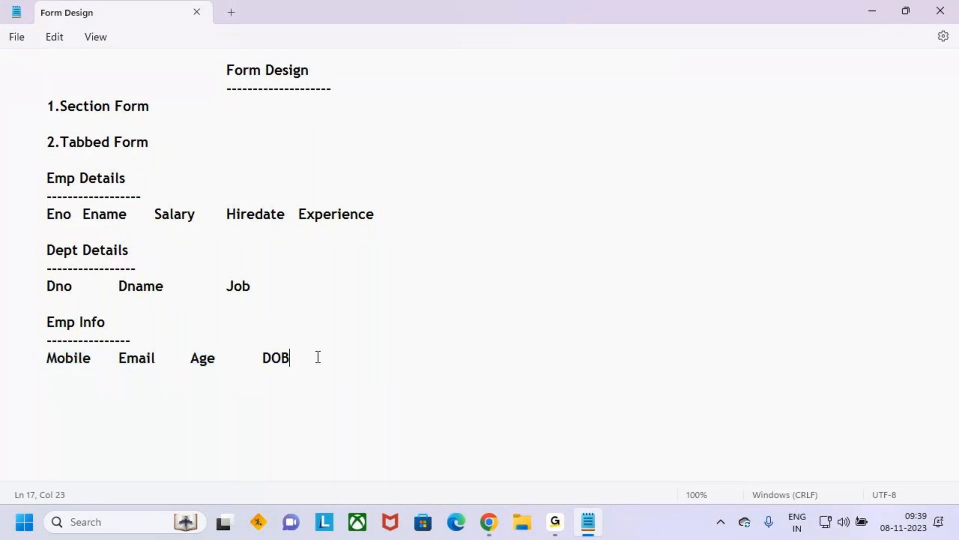
{"action": "left_click", "coordinate": [874, 9]}
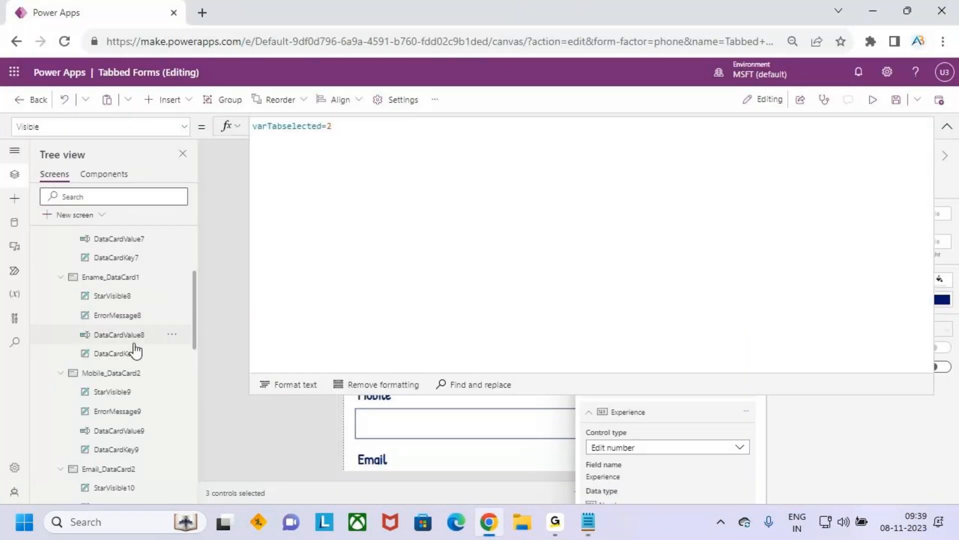
{"action": "scroll", "coordinate": [127, 327], "scroll_direction": "down", "scroll_amount": 2}
{"action": "left_click", "coordinate": [122, 300]}
{"action": "left_click", "coordinate": [124, 397]}
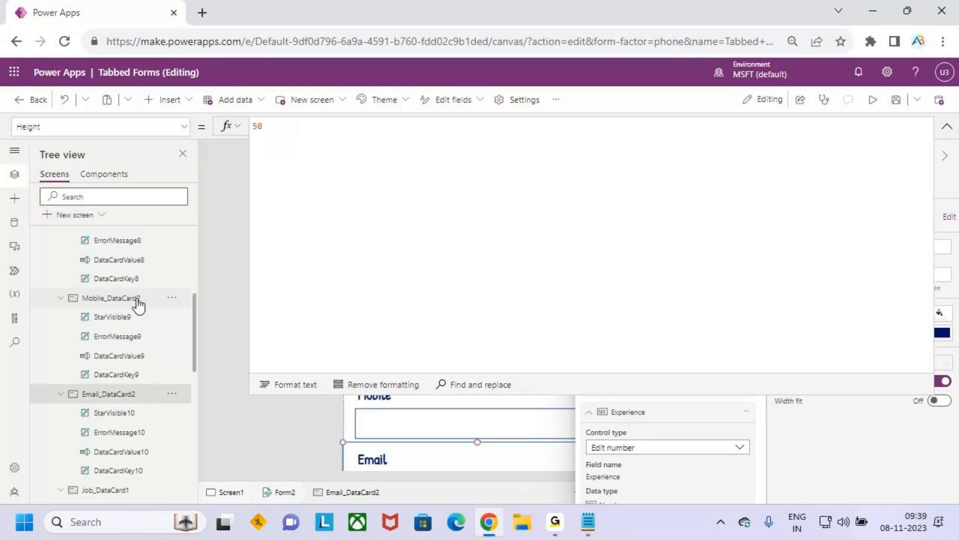
{"action": "left_click", "coordinate": [137, 300], "text": "ctrl"}
{"action": "scroll", "coordinate": [145, 399], "scroll_direction": "down", "scroll_amount": 3}
{"action": "scroll", "coordinate": [146, 384], "scroll_direction": "down", "scroll_amount": 5}
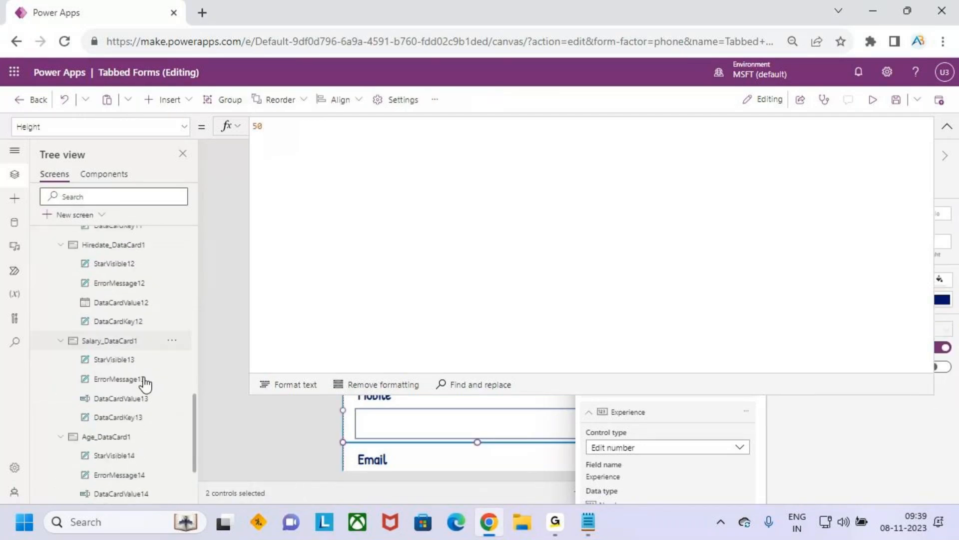
{"action": "scroll", "coordinate": [146, 384], "scroll_direction": "down", "scroll_amount": 2}
{"action": "left_click", "coordinate": [133, 339], "text": "ctrl"}
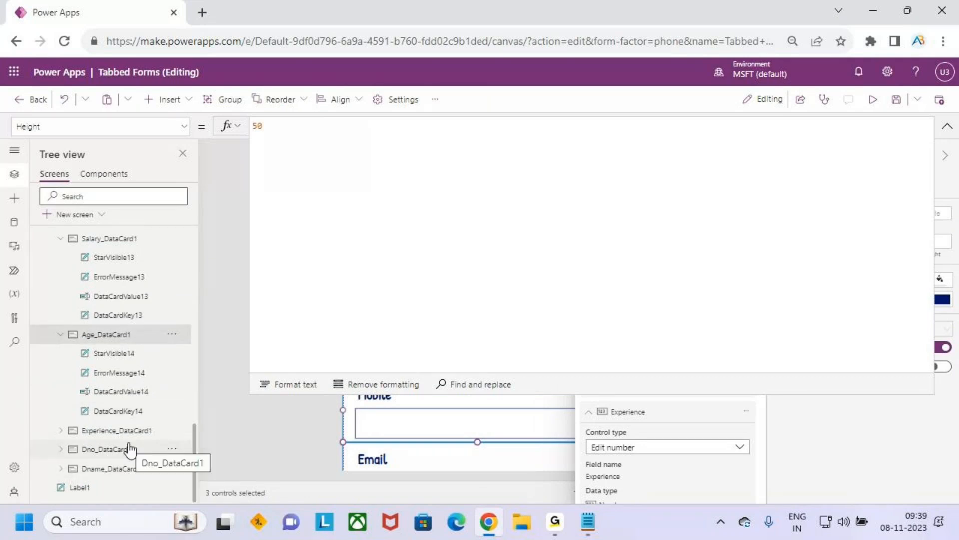
{"action": "left_click", "coordinate": [947, 127]}
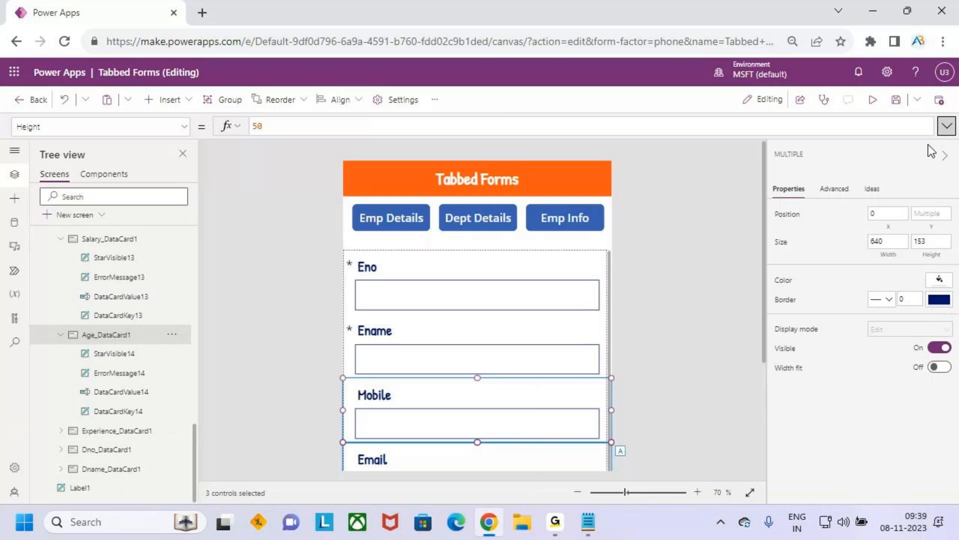
Step: Add the DOB field to the Employees form and close the field list
{"action": "scroll", "coordinate": [125, 314], "scroll_direction": "up", "scroll_amount": 6}
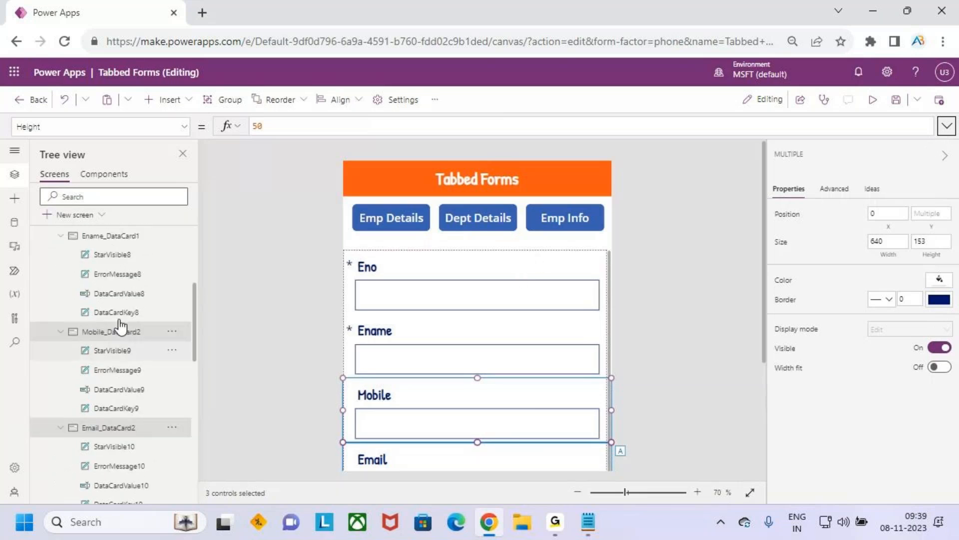
{"action": "left_click", "coordinate": [98, 314]}
{"action": "left_click", "coordinate": [938, 235]}
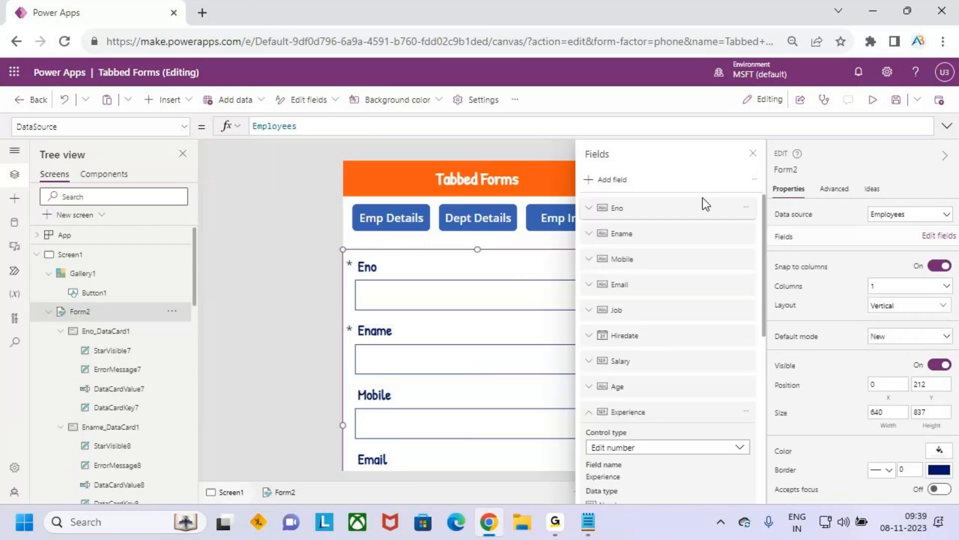
{"action": "left_click", "coordinate": [611, 183]}
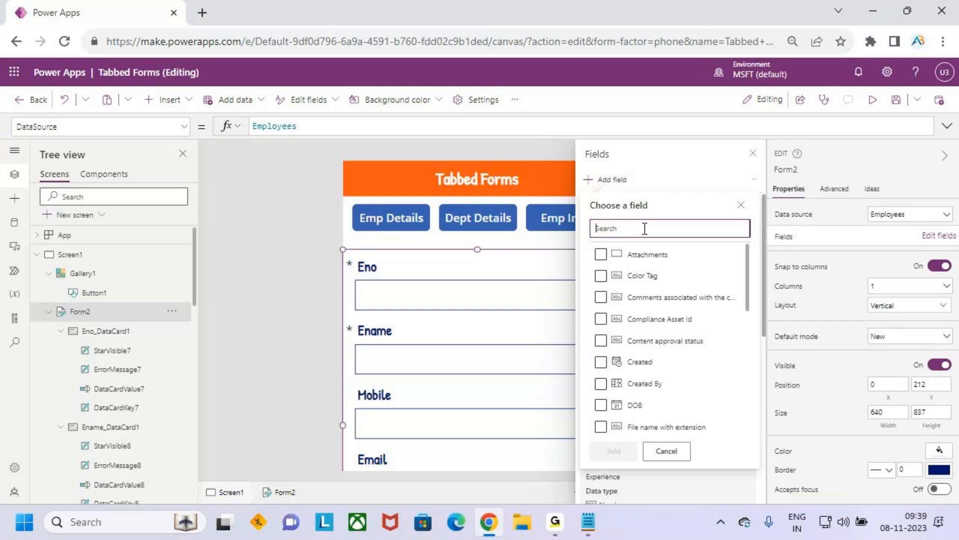
{"action": "type", "text": "dn"}
{"action": "key", "text": "BackSpace"}
{"action": "type", "text": "o"}
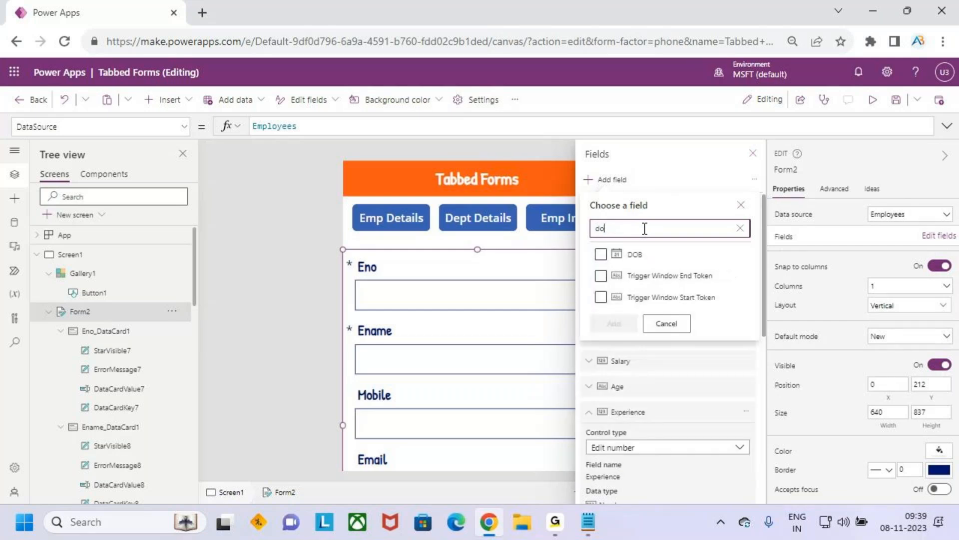
{"action": "type", "text": "b"}
{"action": "left_click", "coordinate": [601, 254]}
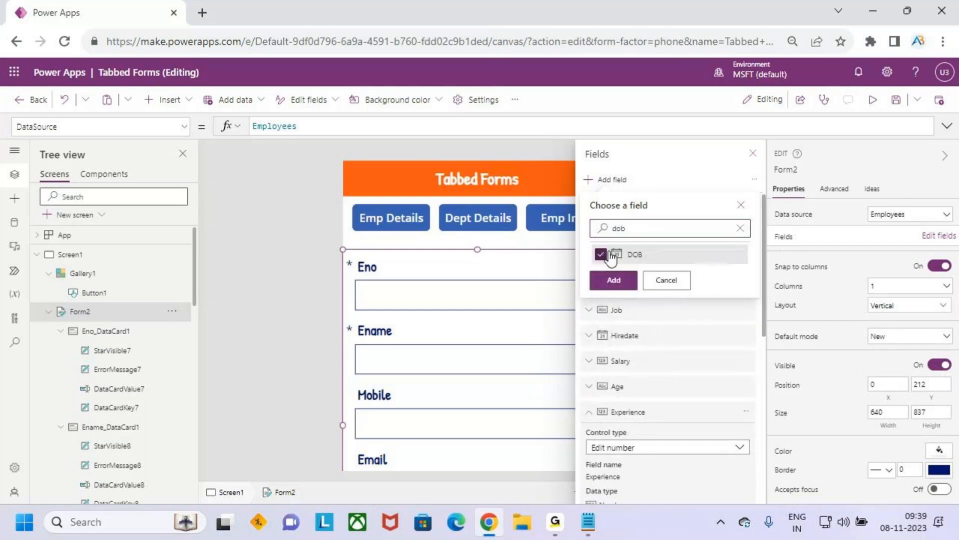
{"action": "left_click", "coordinate": [614, 280]}
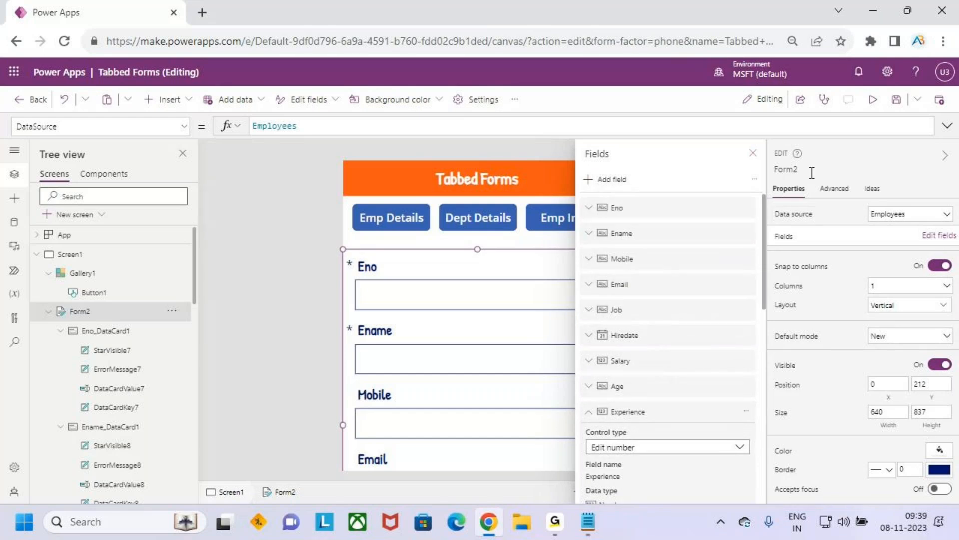
{"action": "left_click", "coordinate": [753, 153]}
Step: Select the Mobile, Email, Age and DOB data cards of the Employees form together
{"action": "scroll", "coordinate": [105, 340], "scroll_direction": "down", "scroll_amount": 3}
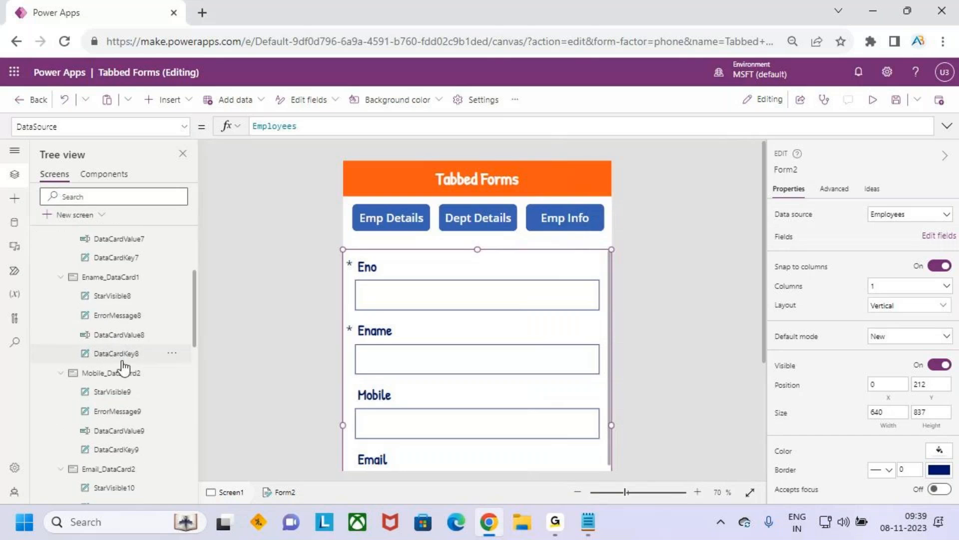
{"action": "left_click", "coordinate": [134, 373]}
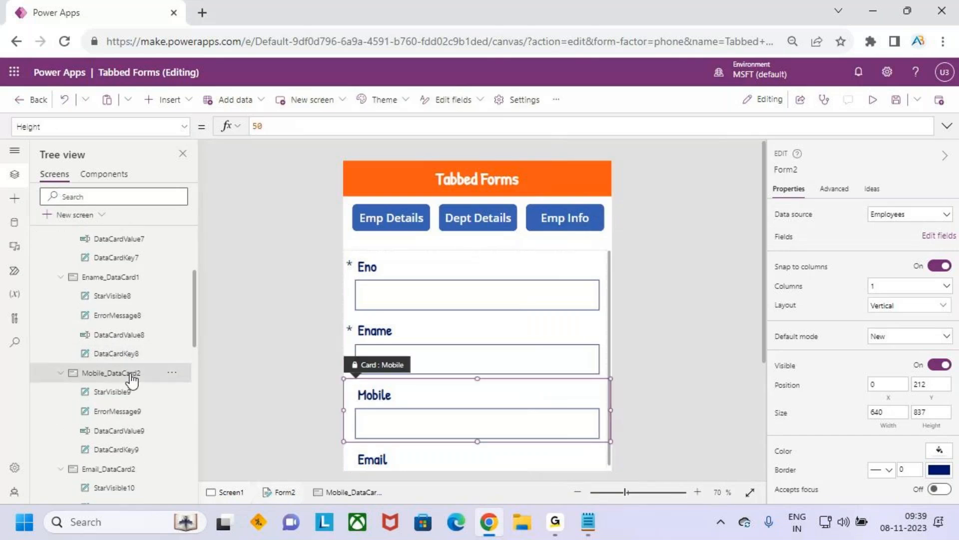
{"action": "scroll", "coordinate": [142, 372], "scroll_direction": "down", "scroll_amount": 1}
{"action": "scroll", "coordinate": [142, 372], "scroll_direction": "down", "scroll_amount": 1}
{"action": "left_click", "coordinate": [135, 394]}
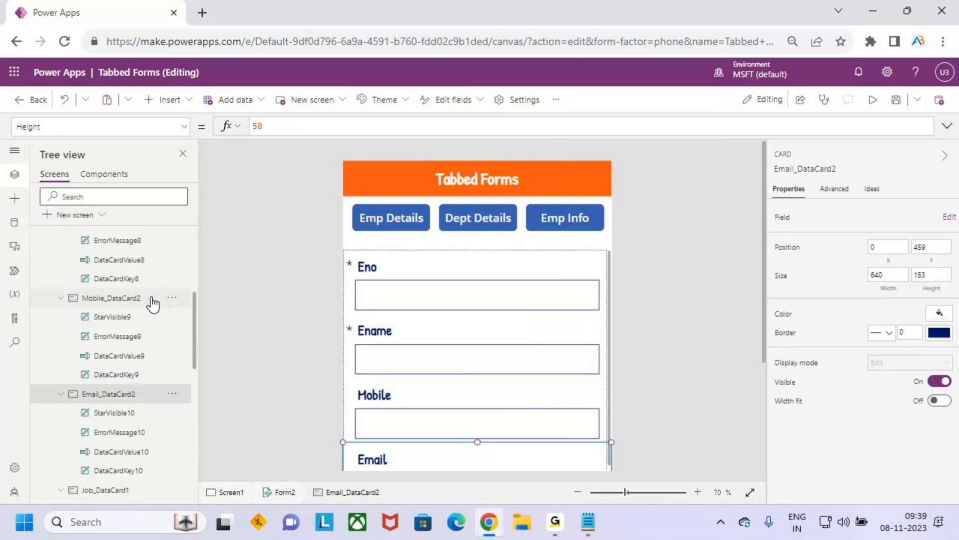
{"action": "left_click", "coordinate": [150, 299], "text": "ctrl"}
{"action": "scroll", "coordinate": [150, 379], "scroll_direction": "down", "scroll_amount": 5}
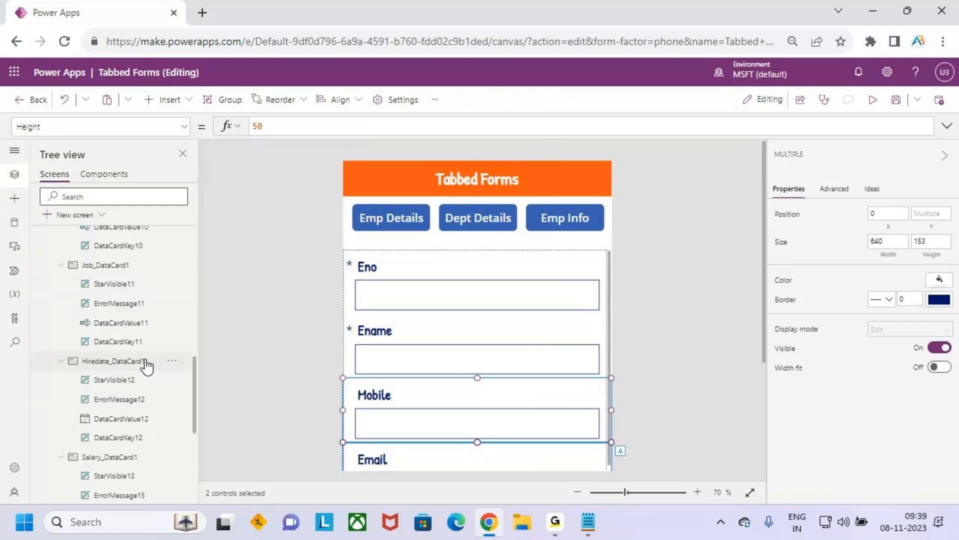
{"action": "scroll", "coordinate": [131, 369], "scroll_direction": "down", "scroll_amount": 5}
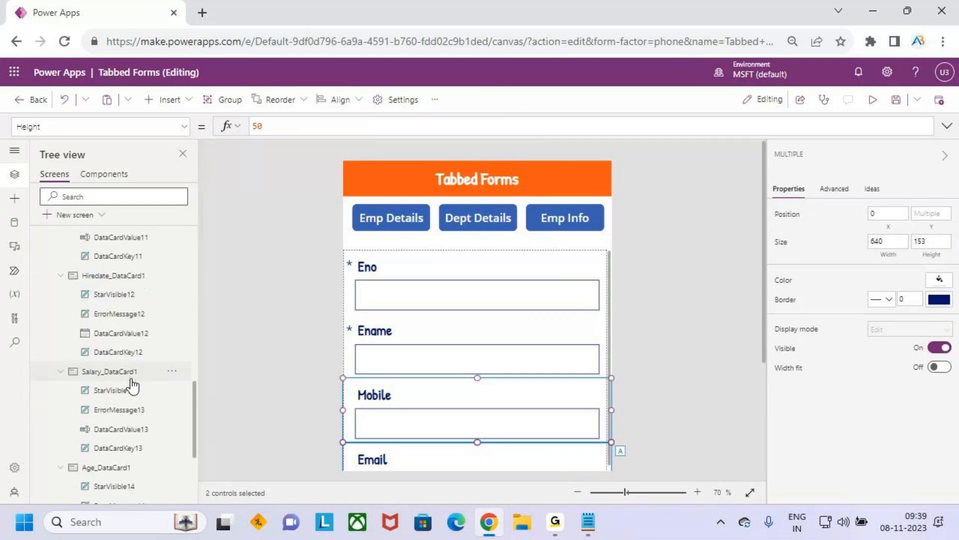
{"action": "left_click", "coordinate": [120, 327], "text": "ctrl"}
{"action": "scroll", "coordinate": [142, 424], "scroll_direction": "down", "scroll_amount": 1}
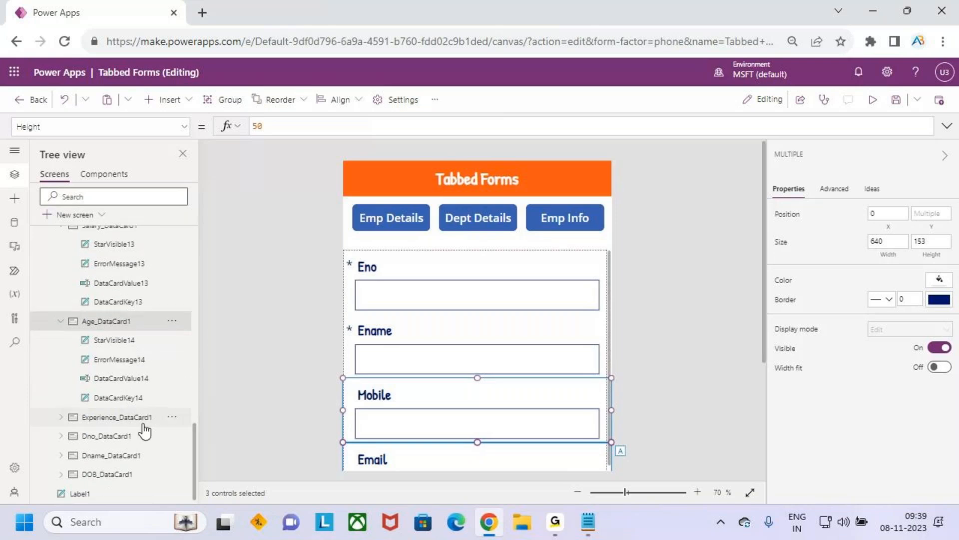
{"action": "left_click", "coordinate": [136, 473], "text": "ctrl"}
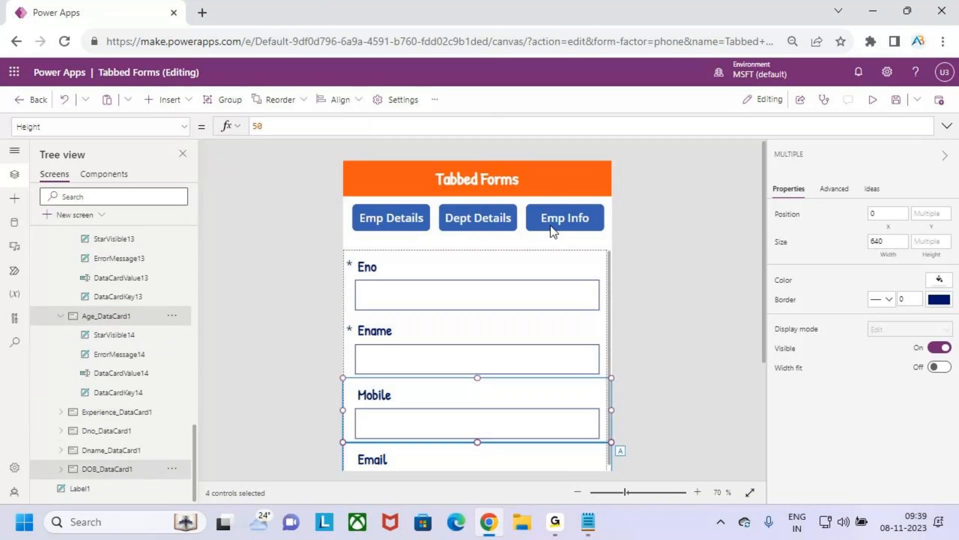
Step: Set the Visible property of the four selected Emp Info cards to varTabselected=3
{"action": "left_click", "coordinate": [185, 126]}
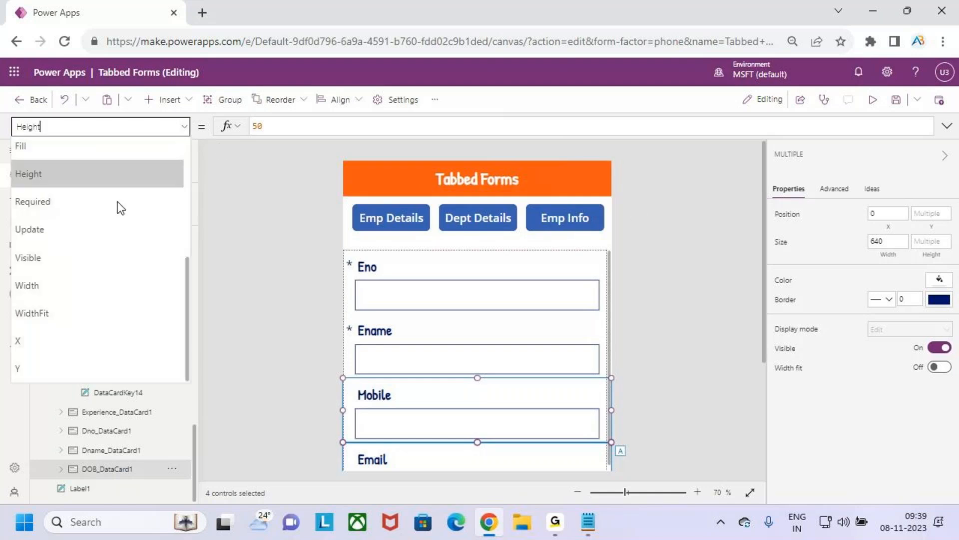
{"action": "left_click", "coordinate": [111, 275]}
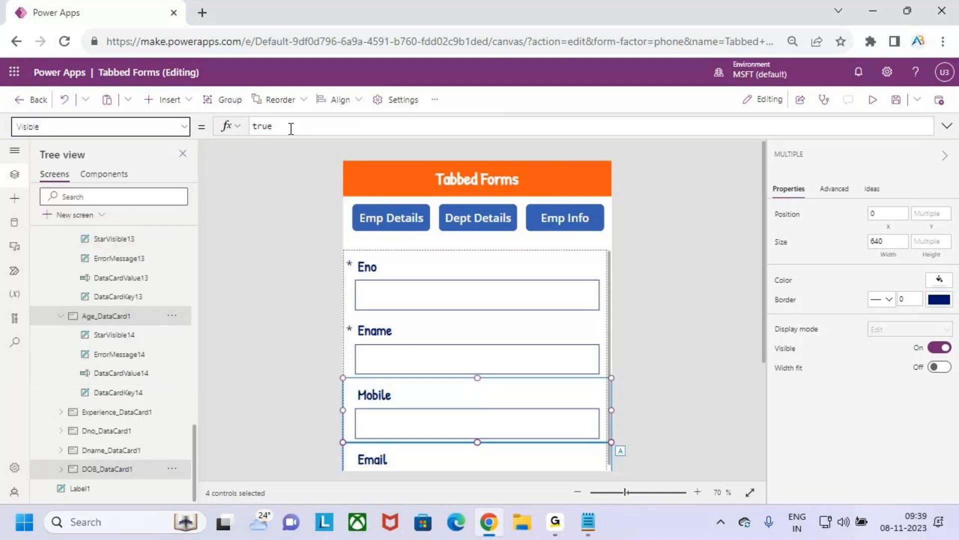
{"action": "left_click_drag", "start_coordinate": [287, 126], "coordinate": [251, 125]}
{"action": "type", "text": "vart"}
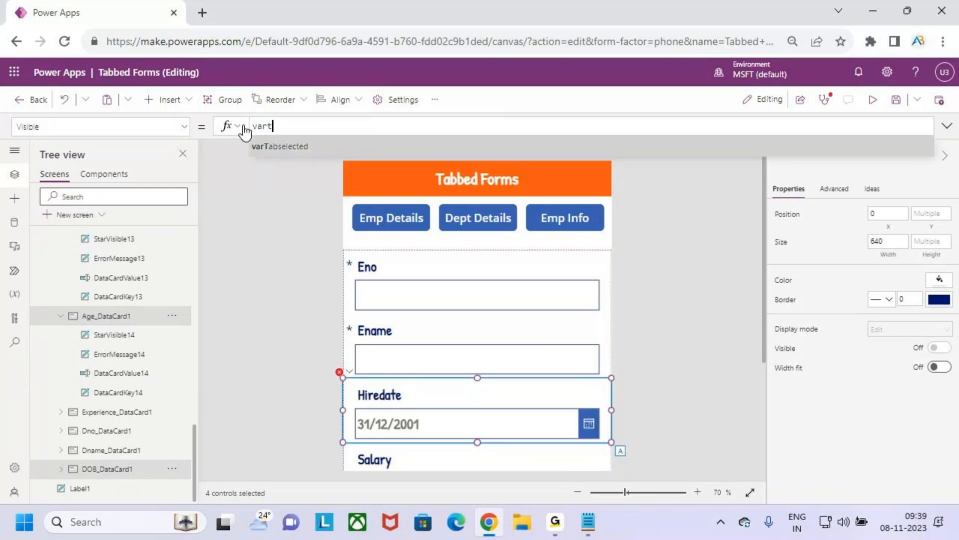
{"action": "key", "text": "Tab"}
{"action": "type", "text": "=3"}
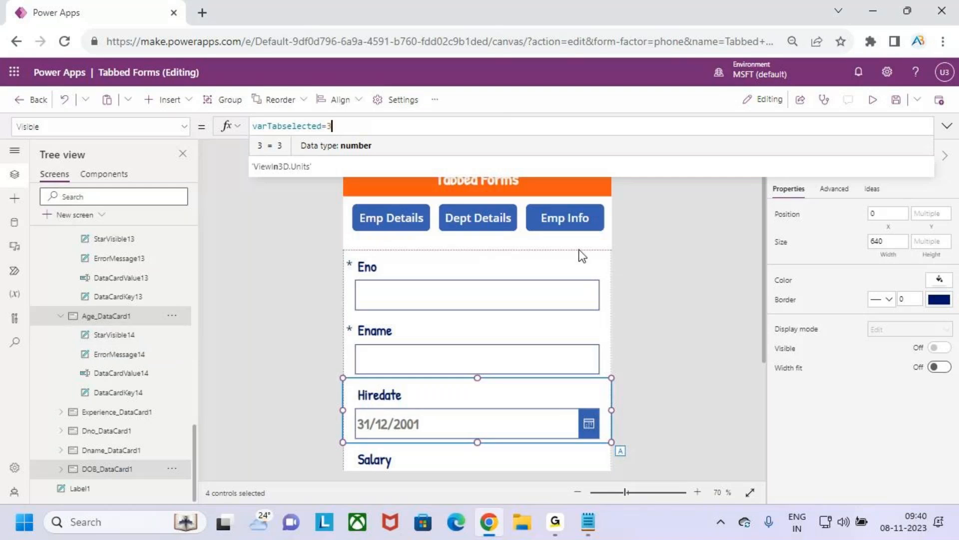
Step: Collapse Screen1 in the control tree, preview the app and display the Dept Details tab to check its cards
{"action": "scroll", "coordinate": [107, 300], "scroll_direction": "up", "scroll_amount": 10}
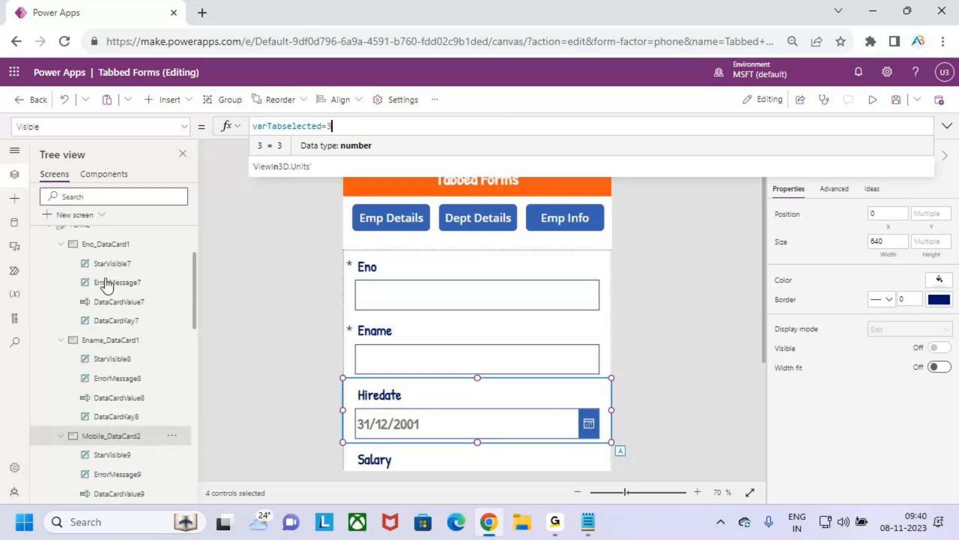
{"action": "left_click", "coordinate": [48, 273]}
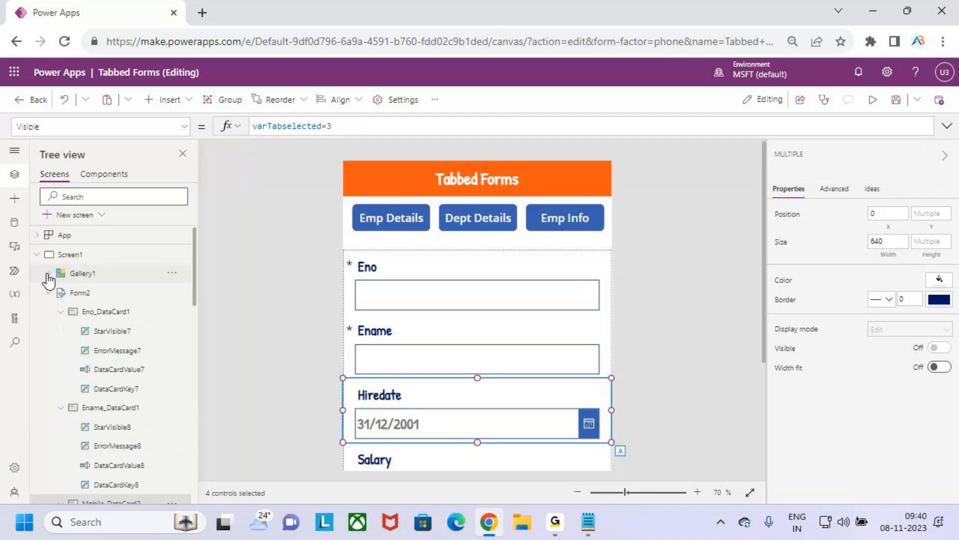
{"action": "left_click", "coordinate": [37, 255]}
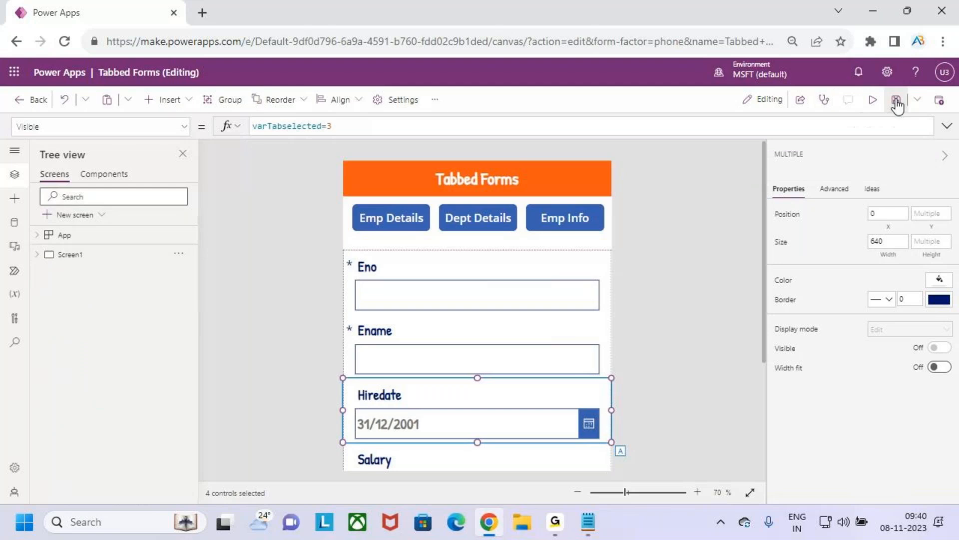
{"action": "left_click", "coordinate": [873, 99]}
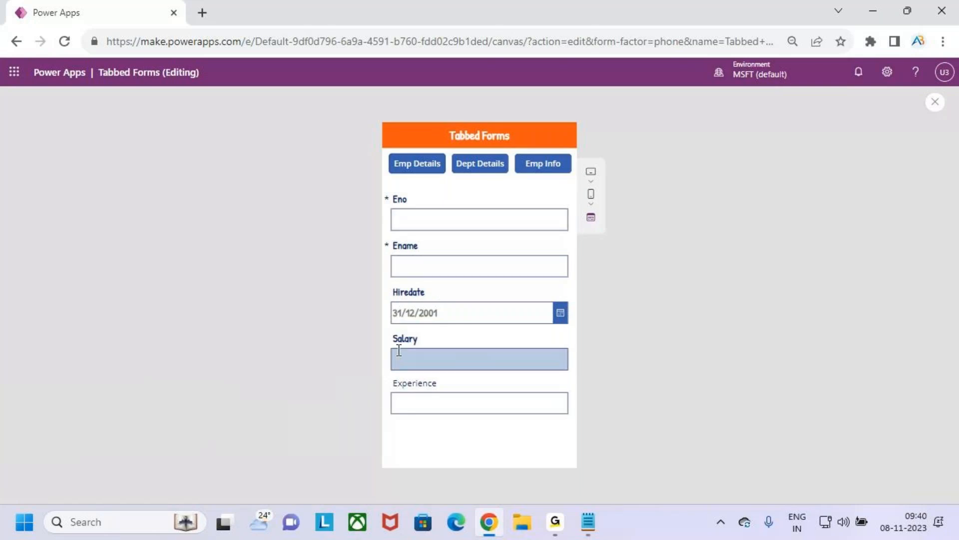
{"action": "left_click", "coordinate": [487, 169]}
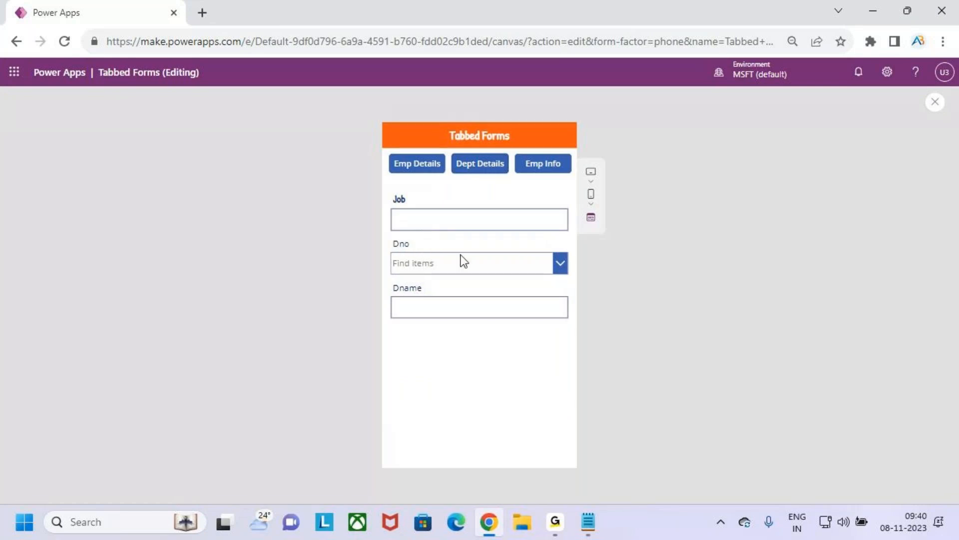
Step: Display the Emp Info tab in the app preview to check its cards, and return to editing
{"action": "left_click", "coordinate": [552, 170]}
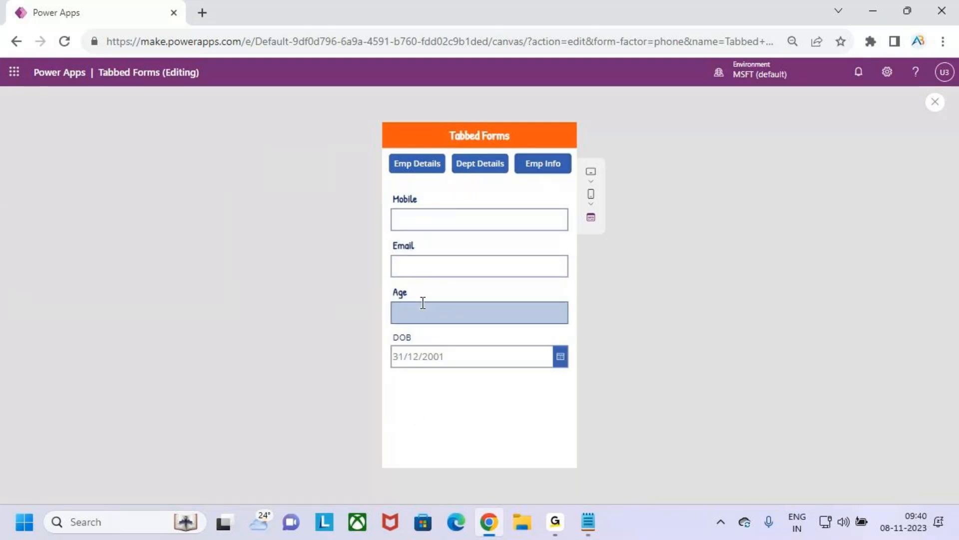
{"action": "left_click", "coordinate": [936, 102]}
{"action": "left_click", "coordinate": [589, 339]}
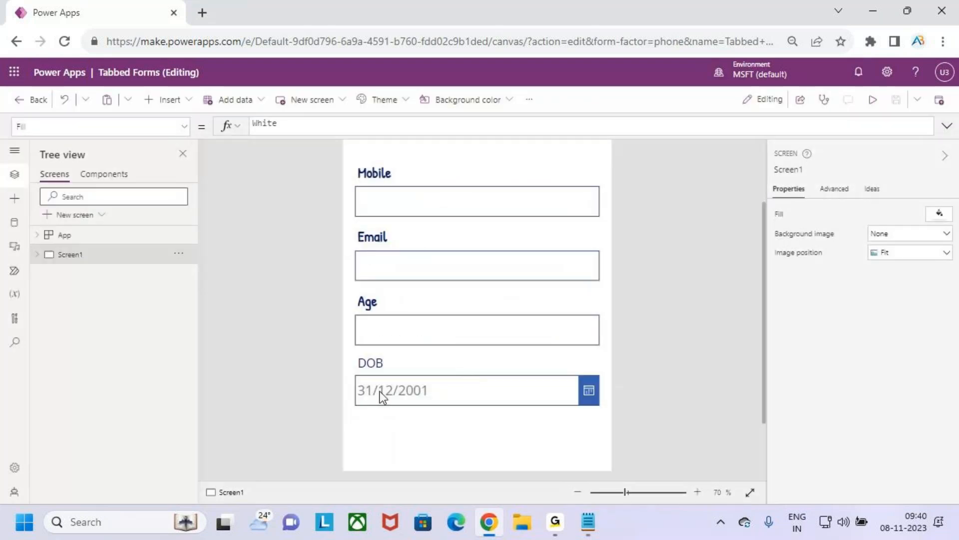
Step: Format the DOB label in the Patrick Hand font at size 20 with Semibold weight
{"action": "left_click", "coordinate": [379, 364]}
{"action": "left_click", "coordinate": [379, 364]}
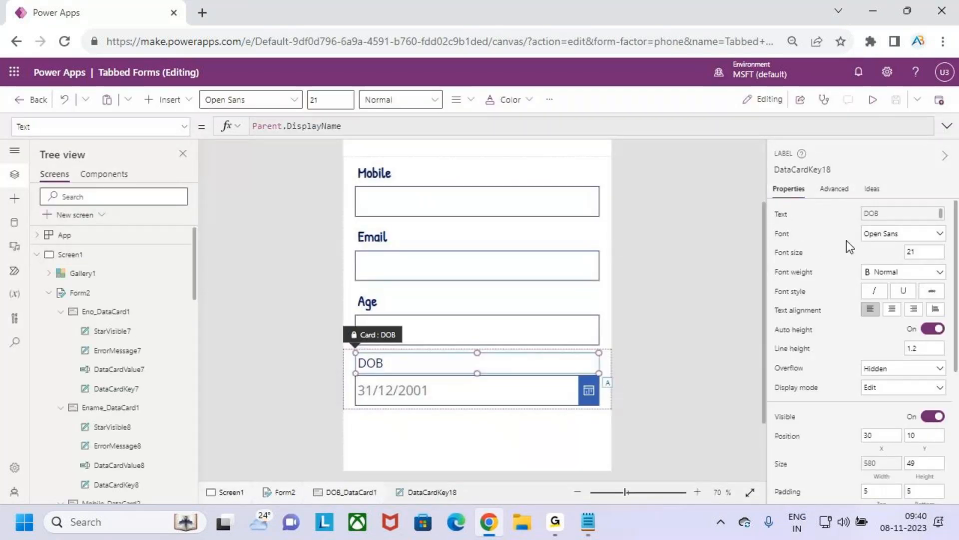
{"action": "left_click", "coordinate": [293, 100]}
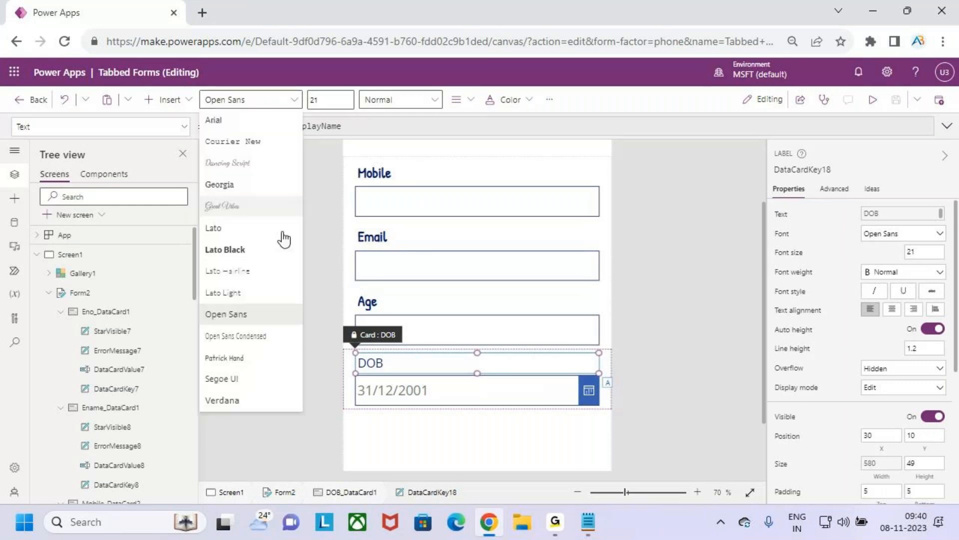
{"action": "left_click", "coordinate": [264, 358]}
{"action": "left_click", "coordinate": [335, 102]}
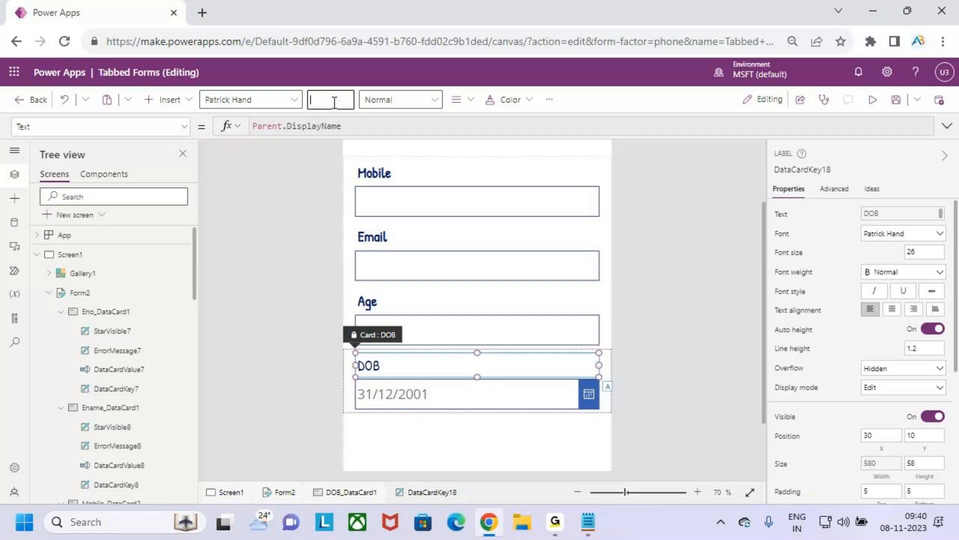
{"action": "left_click", "coordinate": [382, 100]}
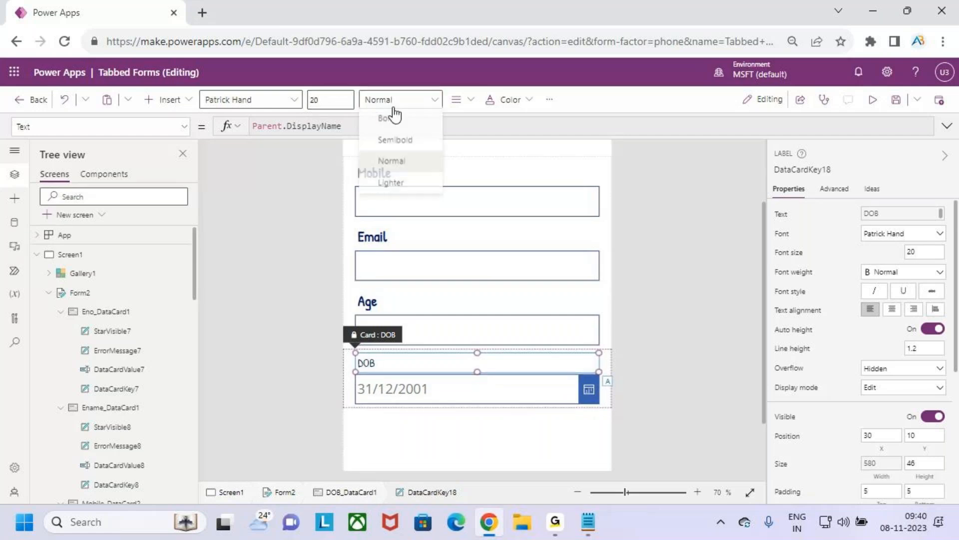
{"action": "left_click", "coordinate": [400, 147]}
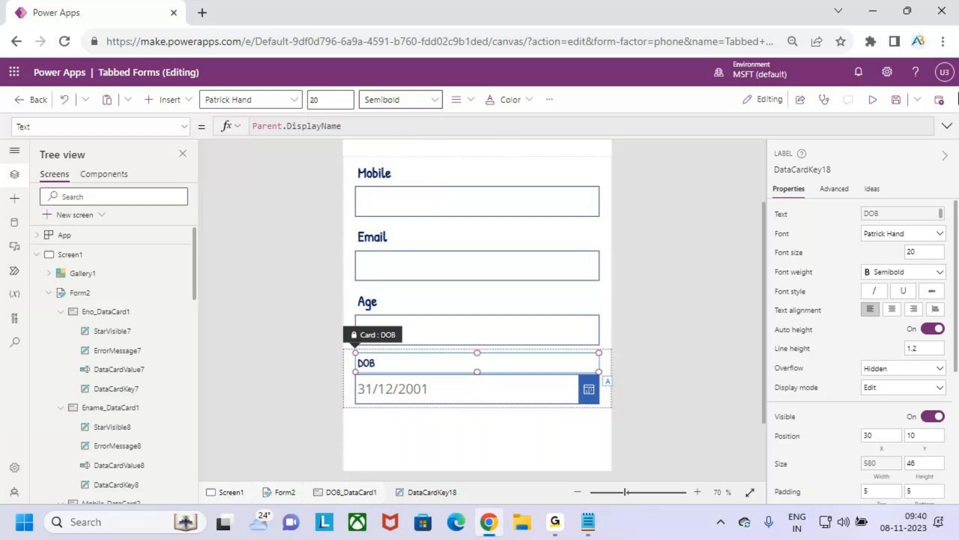
Step: Preview the app on the Dept Details tab to check its labels, and return to editing
{"action": "left_click", "coordinate": [873, 100]}
{"action": "left_click", "coordinate": [480, 164]}
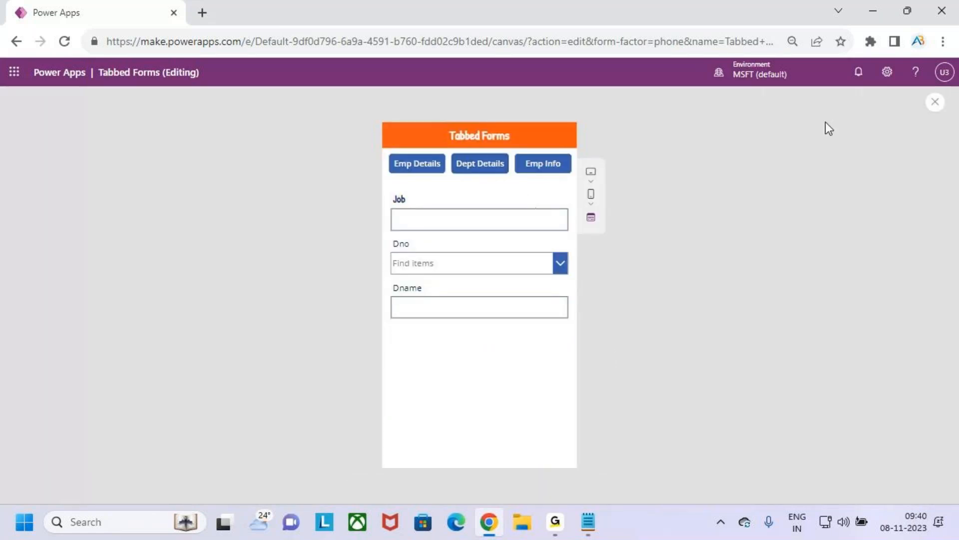
{"action": "left_click", "coordinate": [935, 102]}
{"action": "left_click", "coordinate": [581, 341]}
Step: Format the Dno label in the Patrick Hand font at size 20 with Semibold weight
{"action": "left_click", "coordinate": [423, 247]}
{"action": "left_click", "coordinate": [421, 242]}
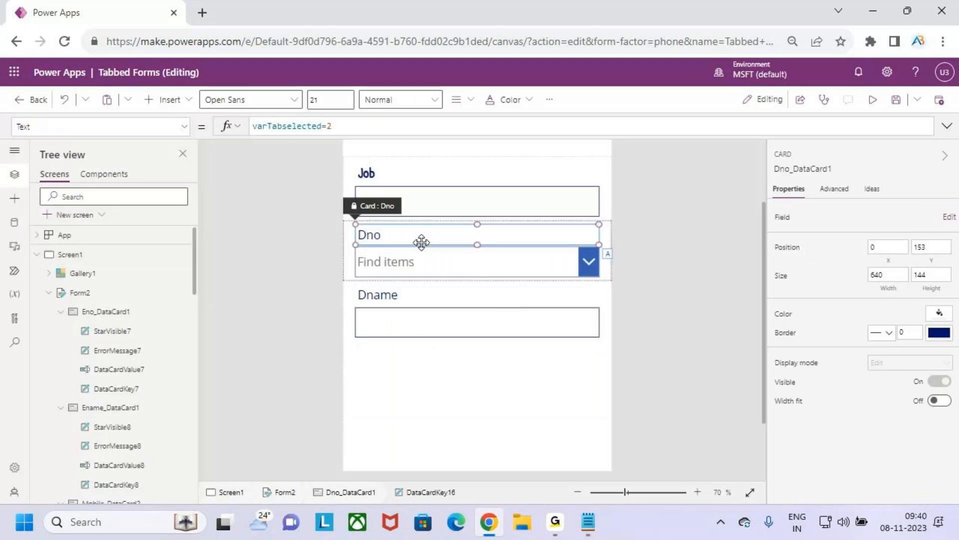
{"action": "left_click", "coordinate": [280, 100]}
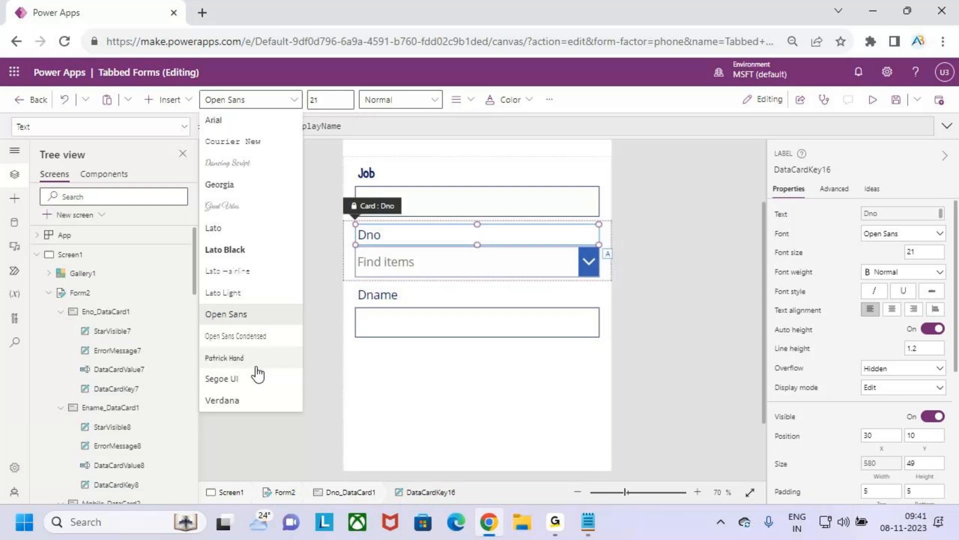
{"action": "left_click", "coordinate": [240, 358]}
{"action": "left_click", "coordinate": [331, 101]}
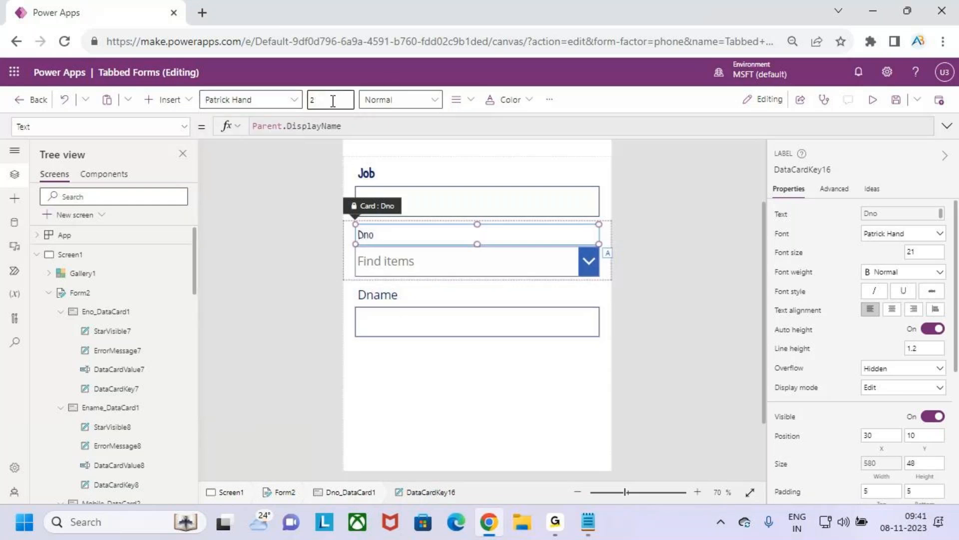
{"action": "type", "text": "20"}
{"action": "left_click", "coordinate": [399, 100]}
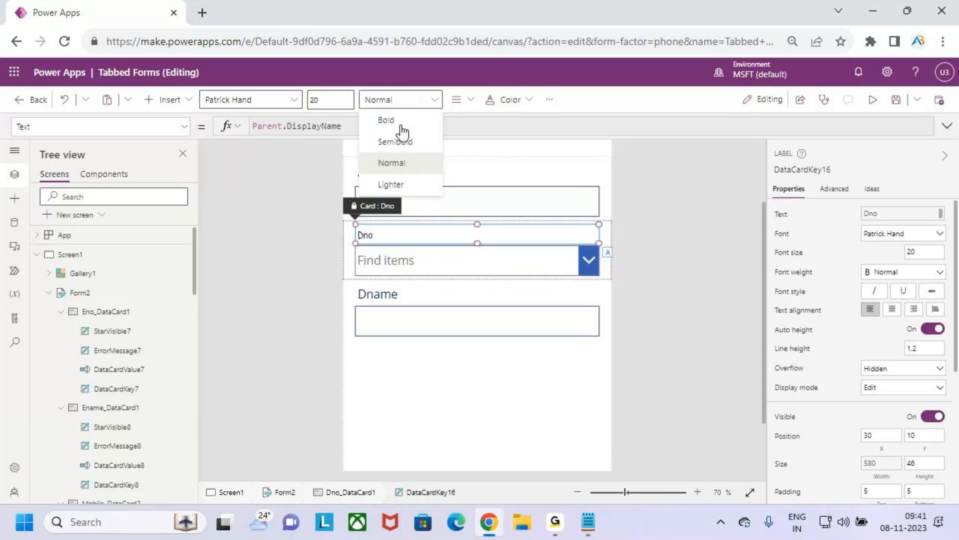
{"action": "left_click", "coordinate": [403, 138]}
Step: Format the Dname label in the Patrick Hand font with Semibold weight at size 20
{"action": "left_click", "coordinate": [395, 295]}
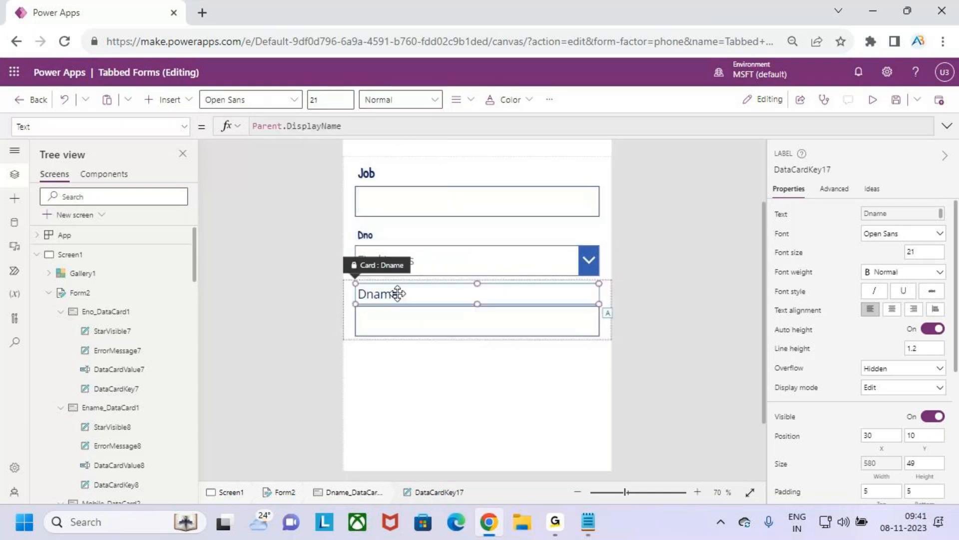
{"action": "left_click", "coordinate": [287, 103]}
{"action": "left_click", "coordinate": [264, 355]}
{"action": "left_click", "coordinate": [400, 99]}
{"action": "left_click", "coordinate": [403, 143]}
{"action": "left_click", "coordinate": [335, 100]}
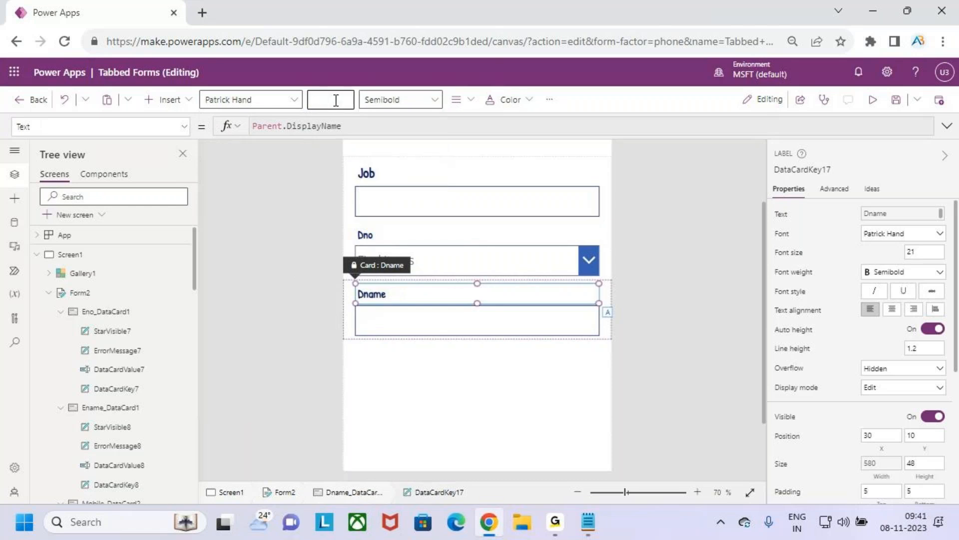
{"action": "key", "text": "Return"}
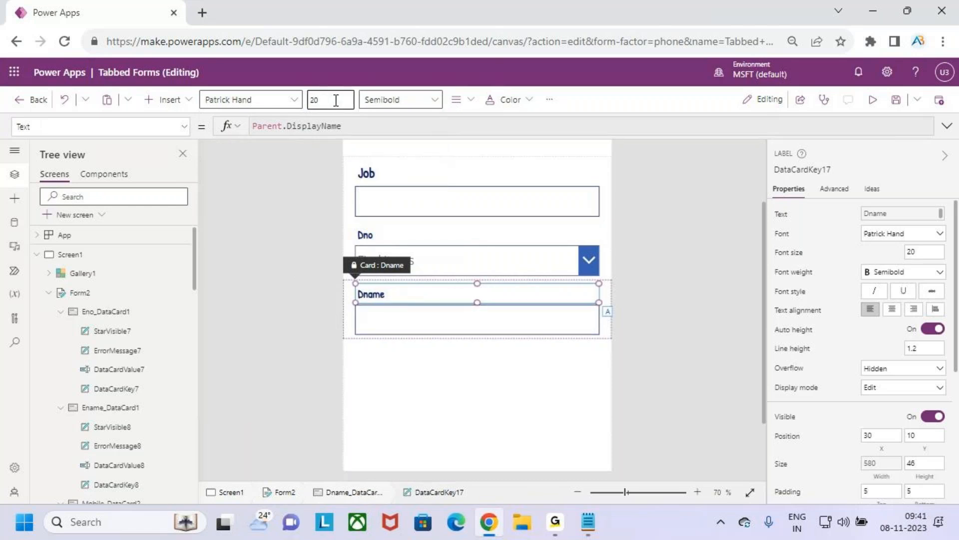
{"action": "left_click", "coordinate": [891, 110]}
Step: Preview the app on the Emp Details tab to check its labels, and return to editing
{"action": "left_click", "coordinate": [872, 100]}
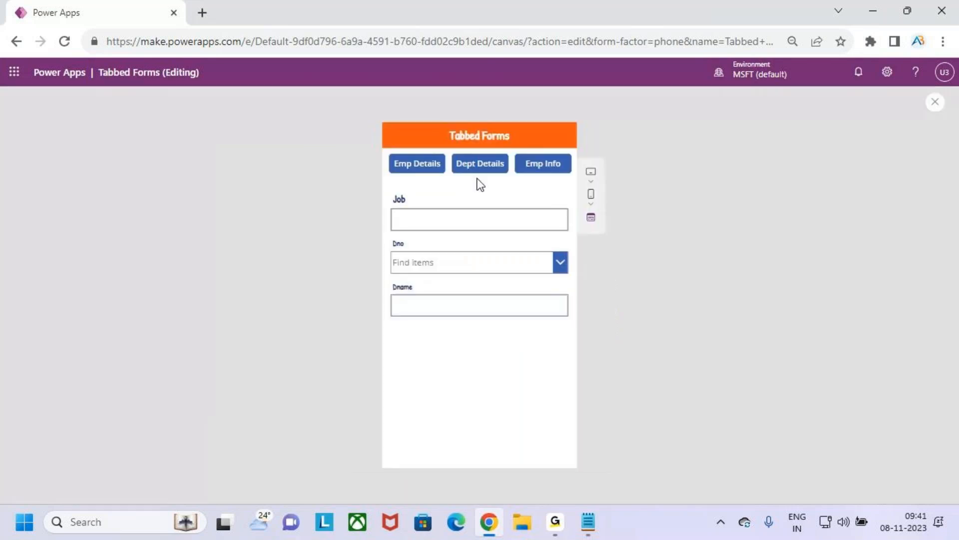
{"action": "left_click", "coordinate": [413, 169]}
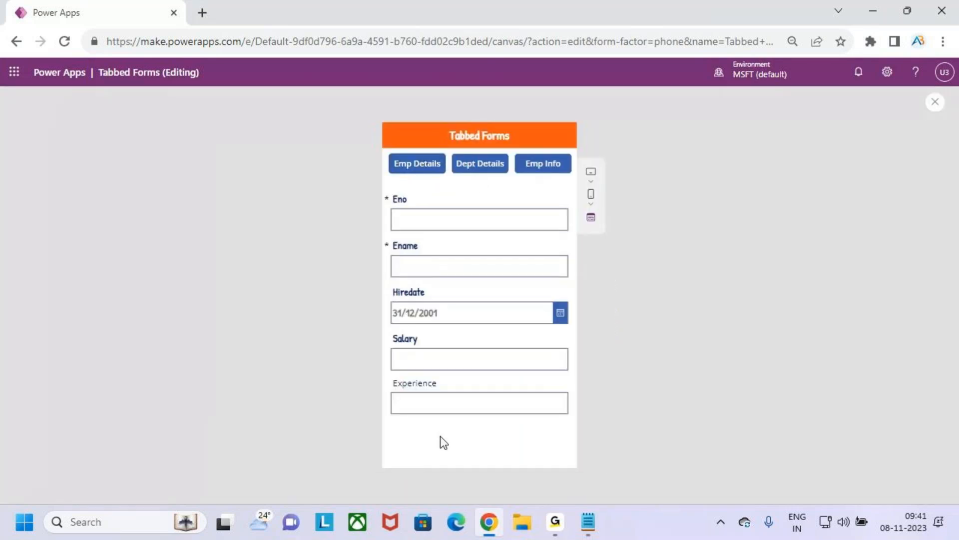
{"action": "left_click", "coordinate": [935, 102]}
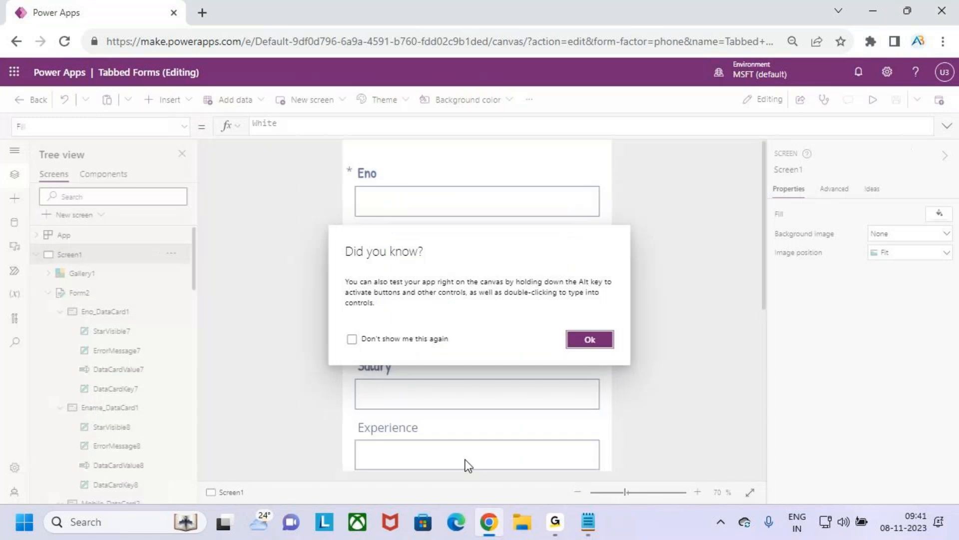
{"action": "left_click", "coordinate": [589, 340]}
Step: Format the Experience label in the Patrick Hand font at size 20 with Semibold weight
{"action": "scroll", "coordinate": [518, 449], "scroll_direction": "down", "scroll_amount": 2}
{"action": "left_click", "coordinate": [393, 349]}
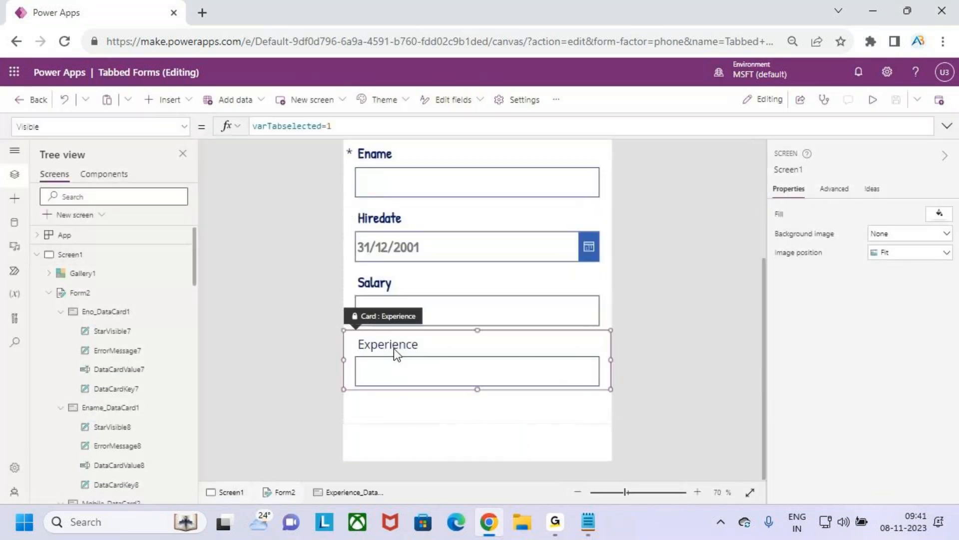
{"action": "left_click", "coordinate": [294, 99]}
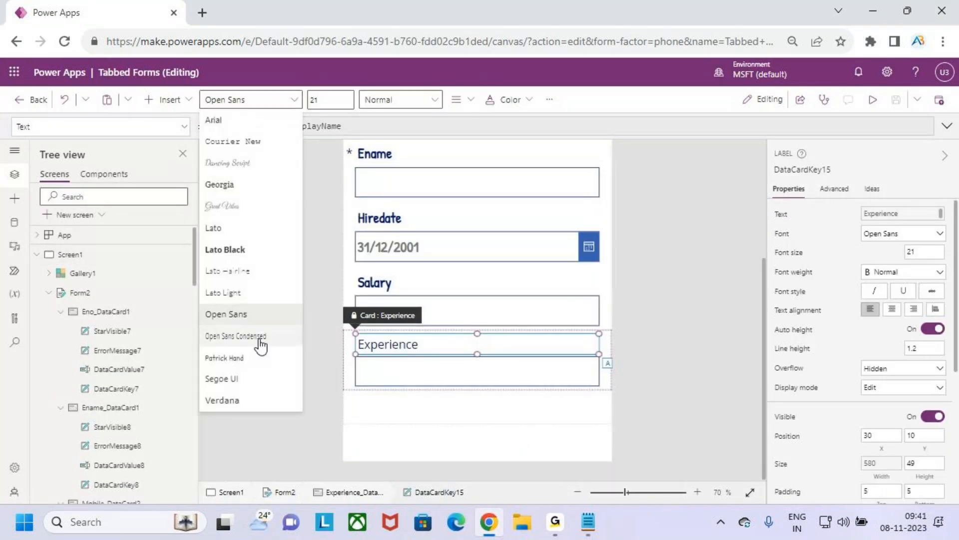
{"action": "left_click", "coordinate": [245, 358]}
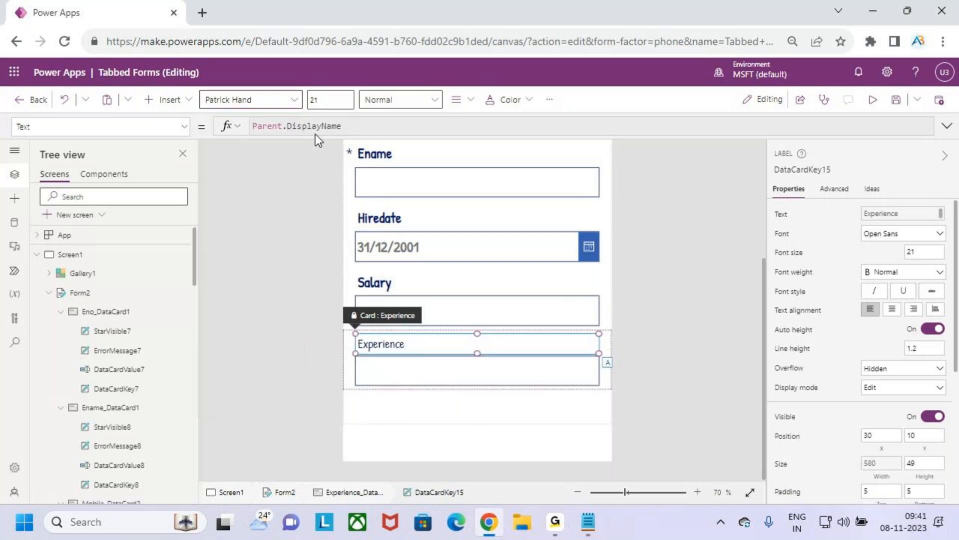
{"action": "left_click", "coordinate": [325, 104]}
{"action": "type", "text": "20"}
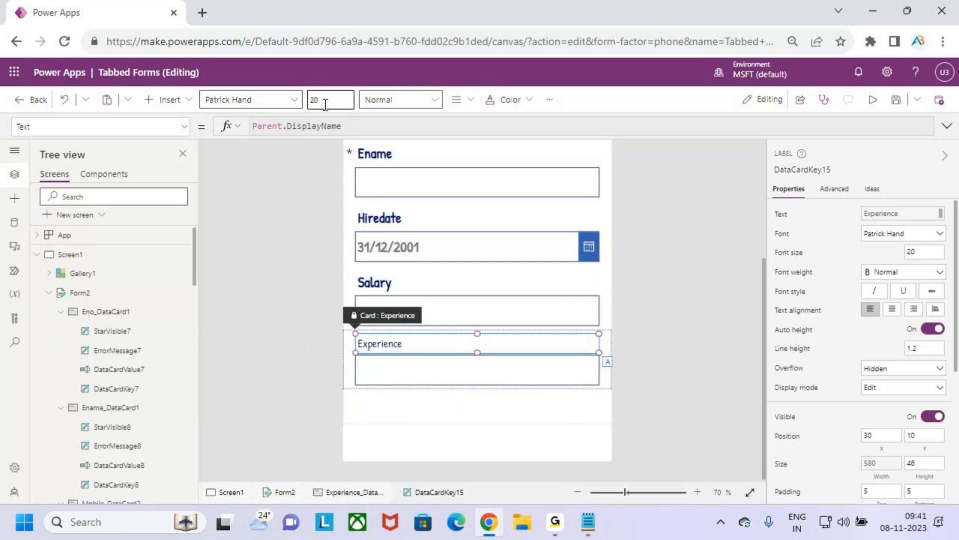
{"action": "left_click", "coordinate": [400, 100]}
{"action": "left_click", "coordinate": [399, 141]}
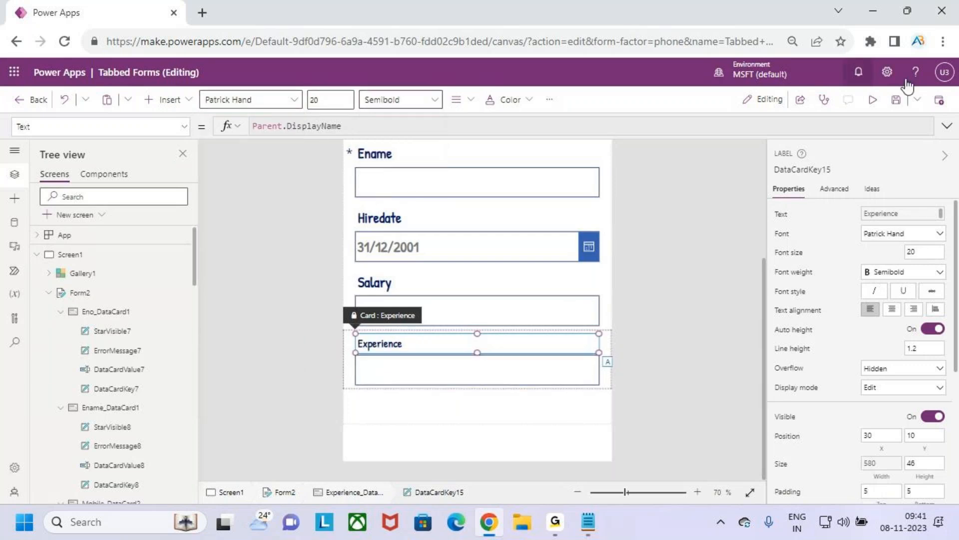
Step: Preview the app, display the Emp Details, Dept Details and Emp Info tabs in turn, and return to editing
{"action": "left_click", "coordinate": [872, 100]}
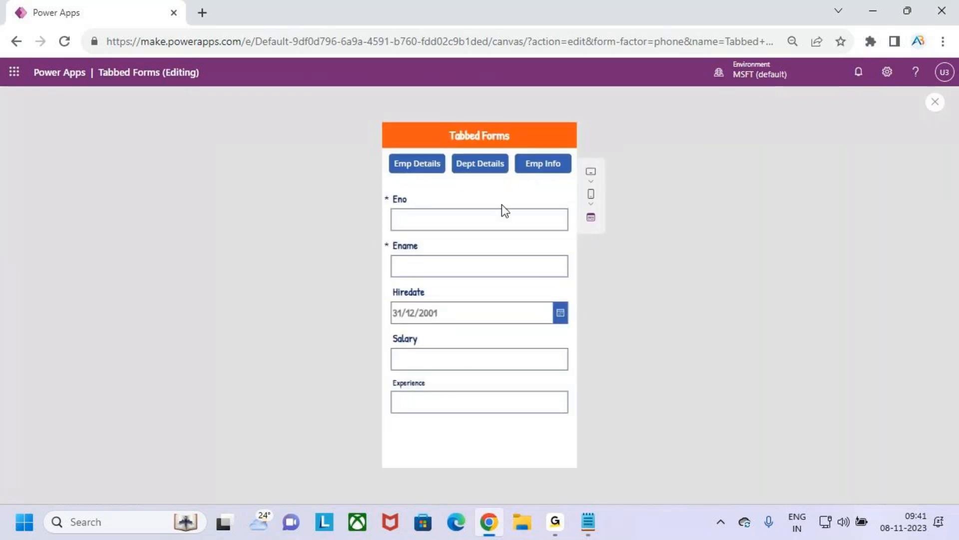
{"action": "left_click", "coordinate": [424, 168]}
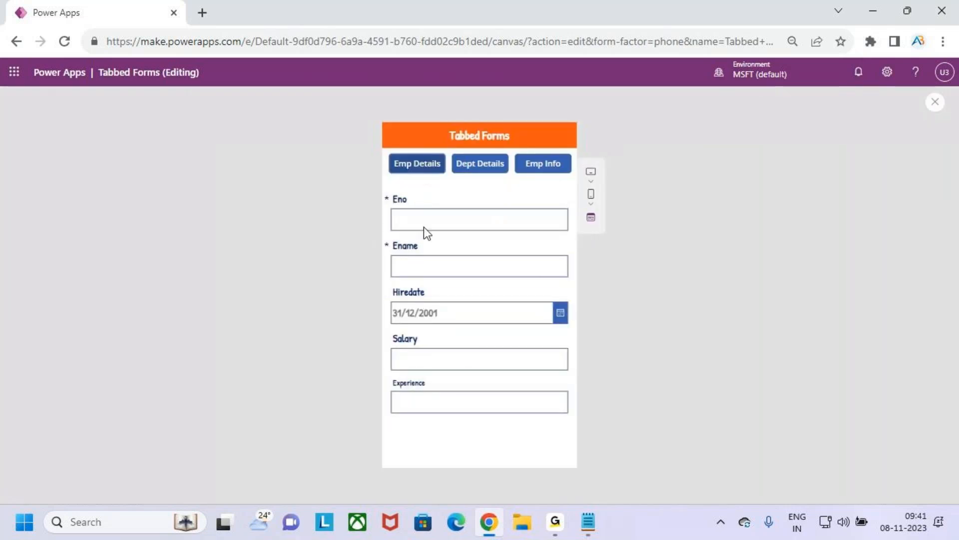
{"action": "left_click", "coordinate": [490, 168]}
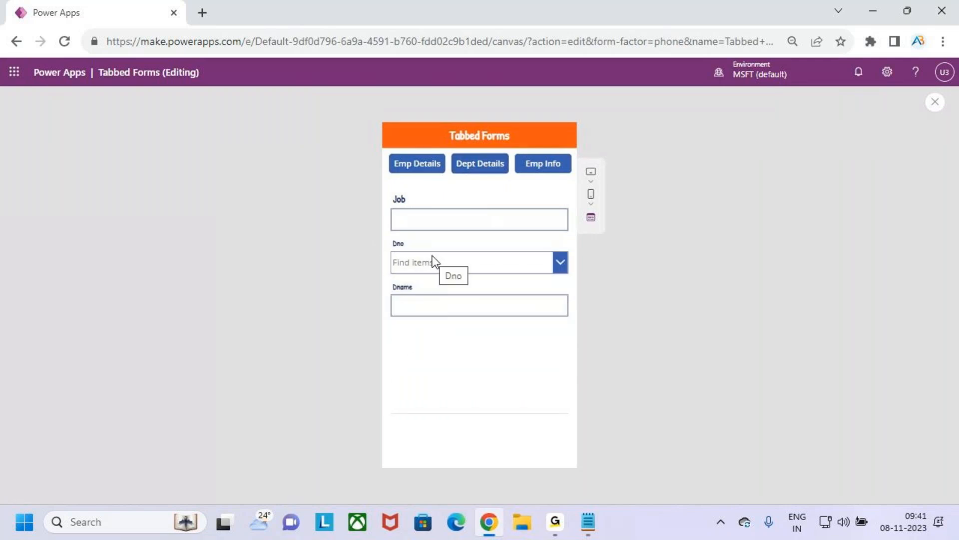
{"action": "left_click", "coordinate": [535, 167]}
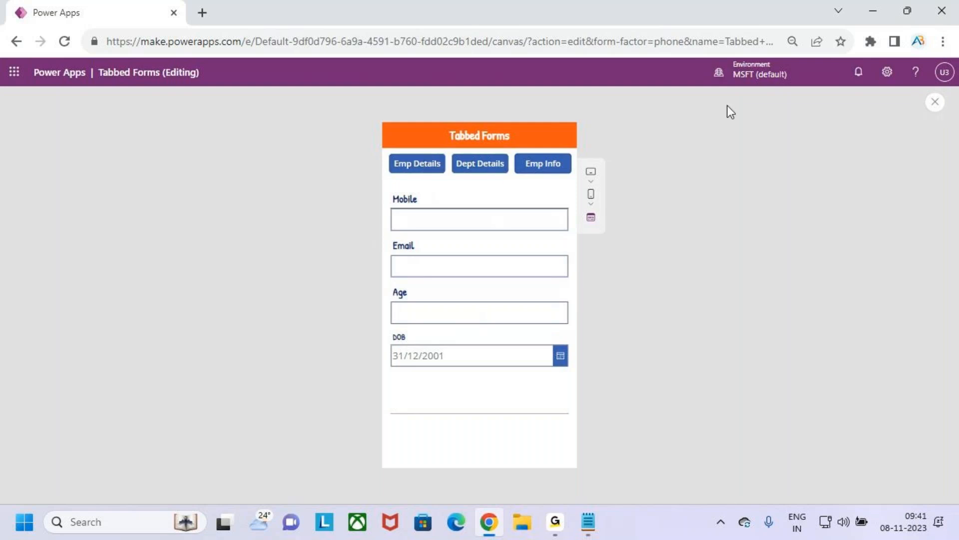
{"action": "left_click", "coordinate": [934, 103]}
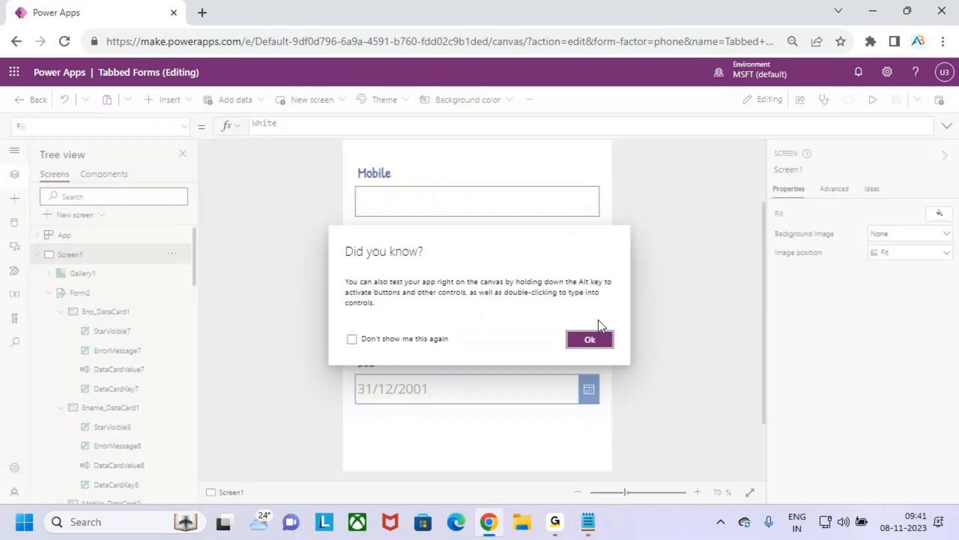
{"action": "left_click", "coordinate": [590, 340]}
Step: Select the Emp Details button in the gallery and examine its OnSelect formula that sets varTabselected
{"action": "left_click", "coordinate": [400, 219]}
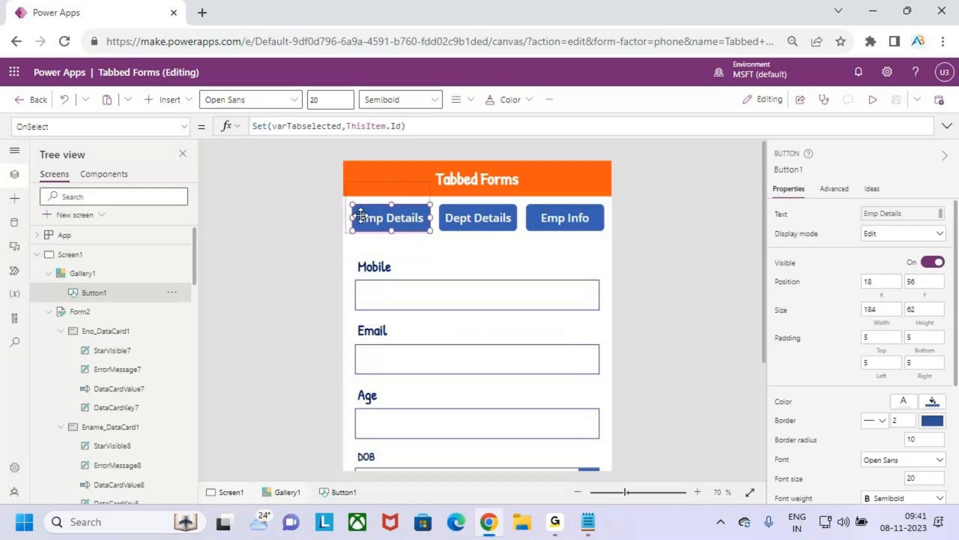
{"action": "left_click_drag", "start_coordinate": [370, 227], "coordinate": [396, 194]}
{"action": "left_click_drag", "start_coordinate": [22, 134], "coordinate": [64, 133]}
{"action": "left_click_drag", "start_coordinate": [280, 136], "coordinate": [328, 141]}
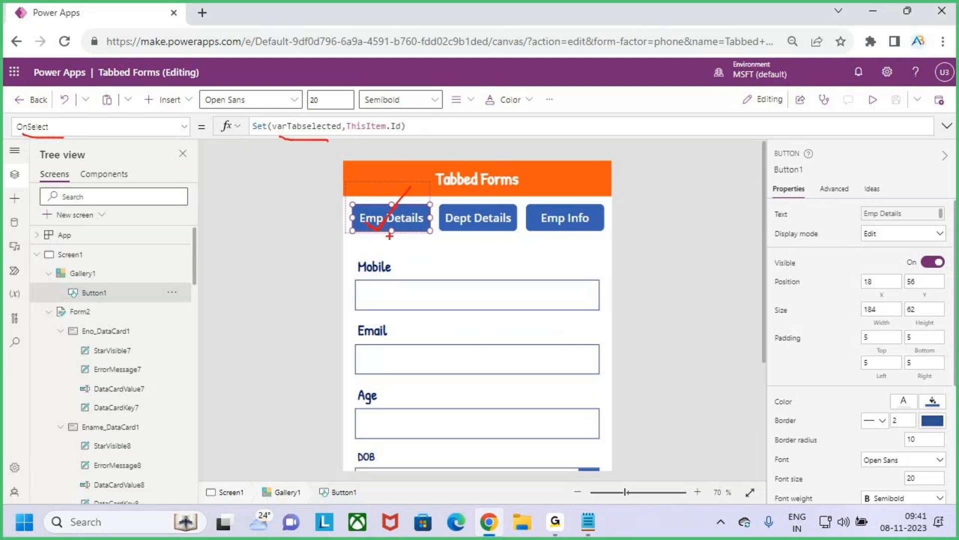
{"action": "mouse_move", "coordinate": [303, 92]}
{"action": "left_mouse_down"}
{"action": "mouse_move", "coordinate": [298, 118]}
{"action": "mouse_move", "coordinate": [310, 120]}
{"action": "left_mouse_up"}
{"action": "key", "text": "Escape"}
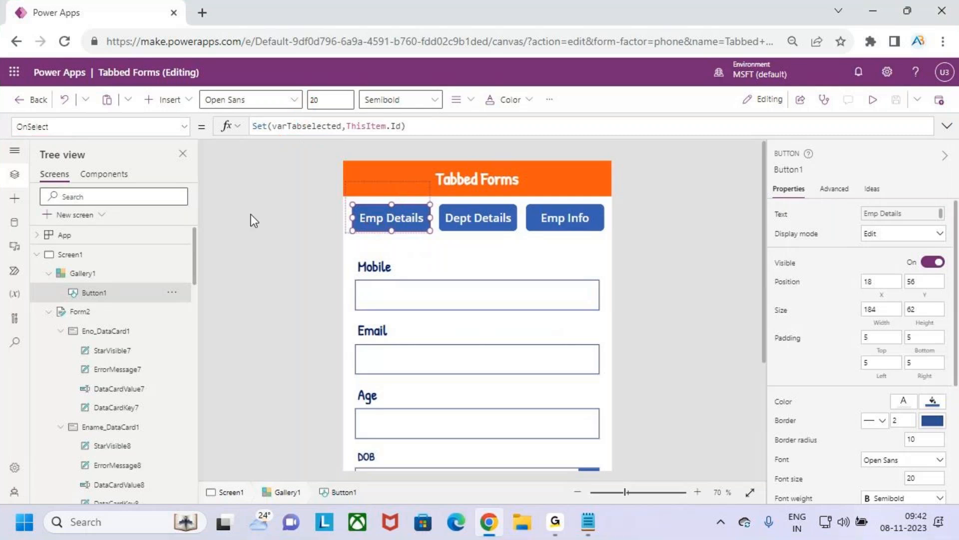
Step: Select the Eno data card and examine its Visible formula against the Emp Details button
{"action": "left_click", "coordinate": [120, 333]}
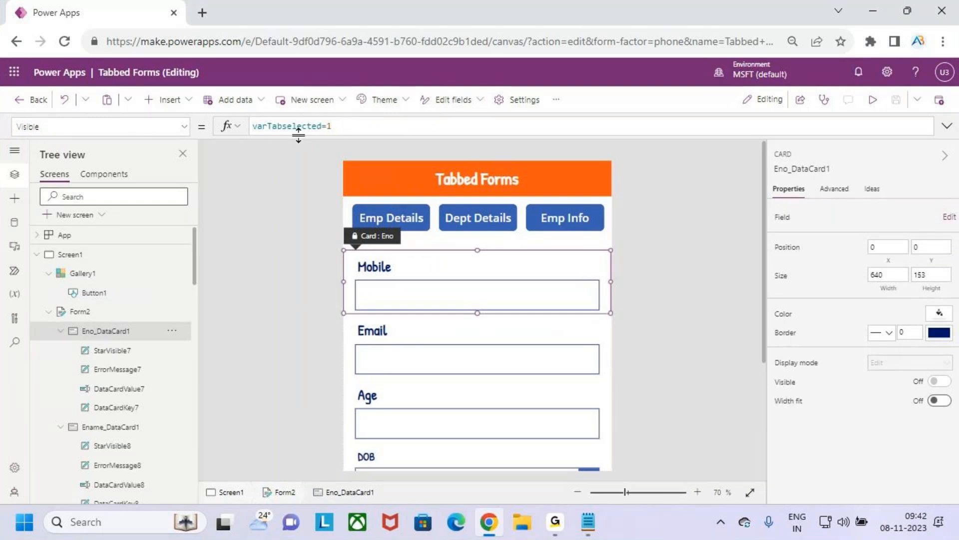
{"action": "key", "text": "ctrl+2"}
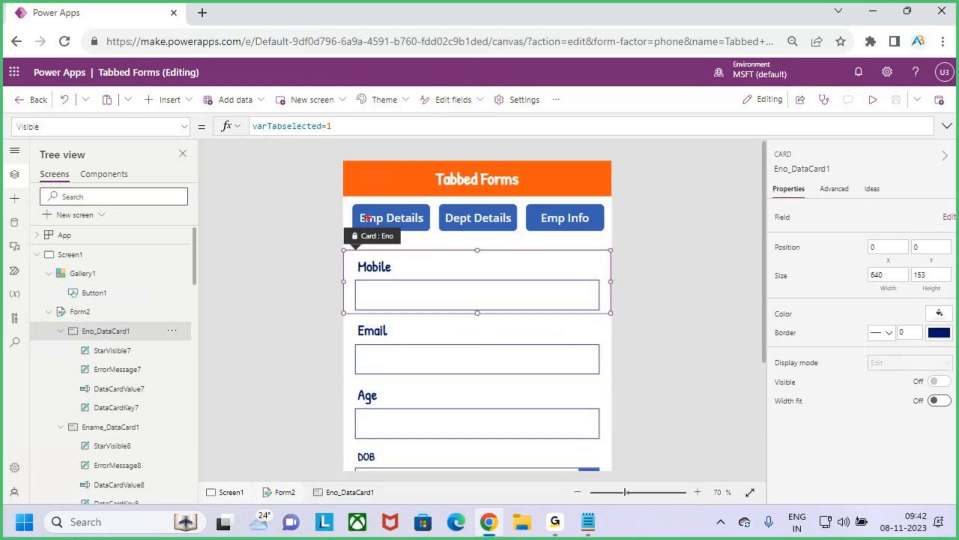
{"action": "left_click_drag", "start_coordinate": [374, 212], "coordinate": [410, 170]}
{"action": "left_click_drag", "start_coordinate": [76, 342], "coordinate": [123, 342]}
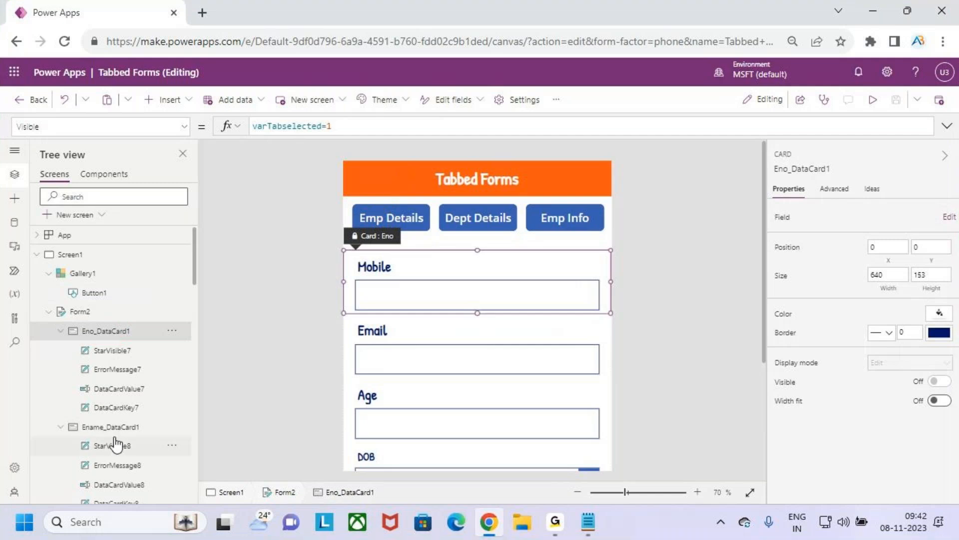
Step: Re-enter varTabselected=3 as the Email data card's Visible formula and compare it with the Emp Info button
{"action": "scroll", "coordinate": [118, 385], "scroll_direction": "down", "scroll_amount": 5}
{"action": "left_click", "coordinate": [117, 397]}
{"action": "left_click", "coordinate": [352, 126]}
{"action": "key", "text": "BackSpace"}
{"action": "type", "text": "3"}
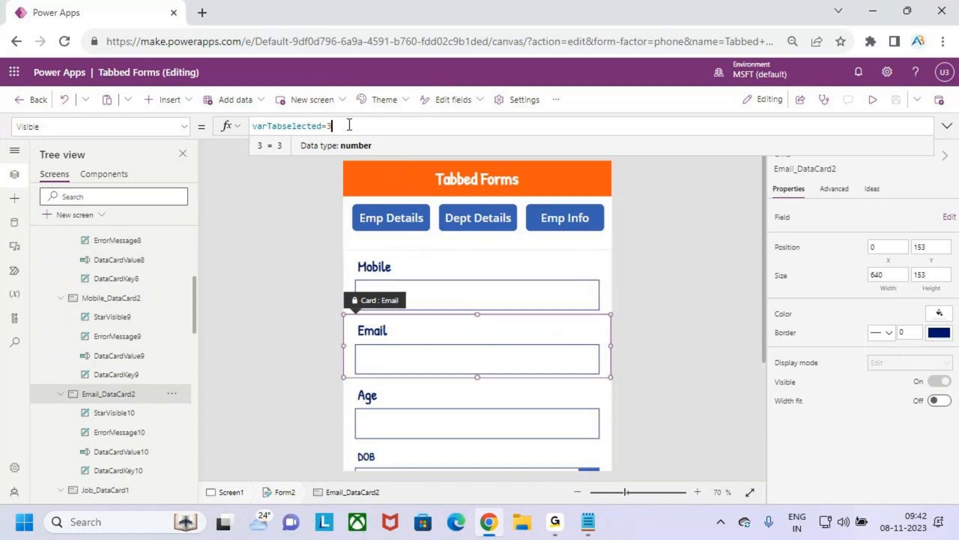
{"action": "key", "text": "ctrl+2"}
{"action": "left_click_drag", "start_coordinate": [301, 138], "coordinate": [341, 135]}
{"action": "left_click_drag", "start_coordinate": [562, 211], "coordinate": [591, 157]}
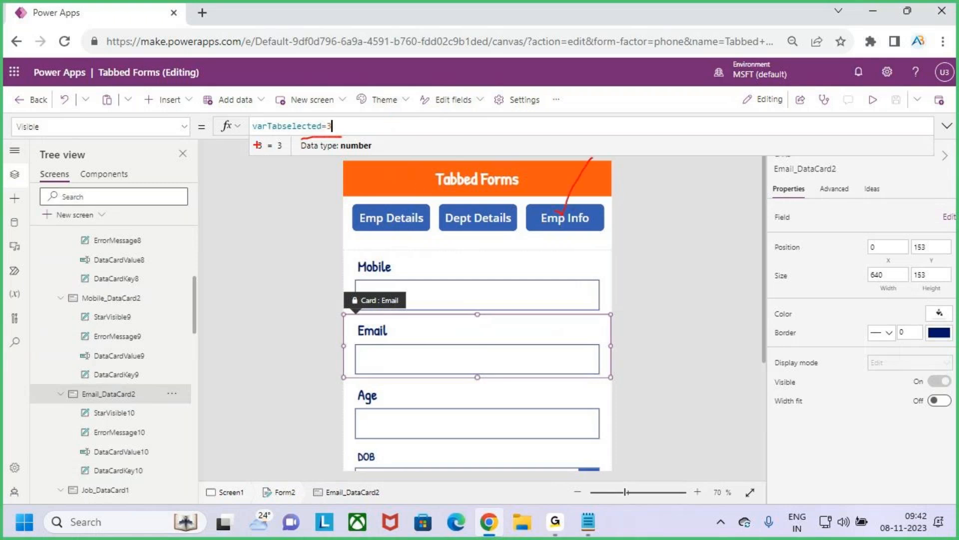
Step: Select the Mobile and Email data cards in turn and examine their Visible formulas
{"action": "left_click_drag", "start_coordinate": [88, 401], "coordinate": [125, 401]}
{"action": "key", "text": "Escape"}
{"action": "left_click", "coordinate": [494, 255]}
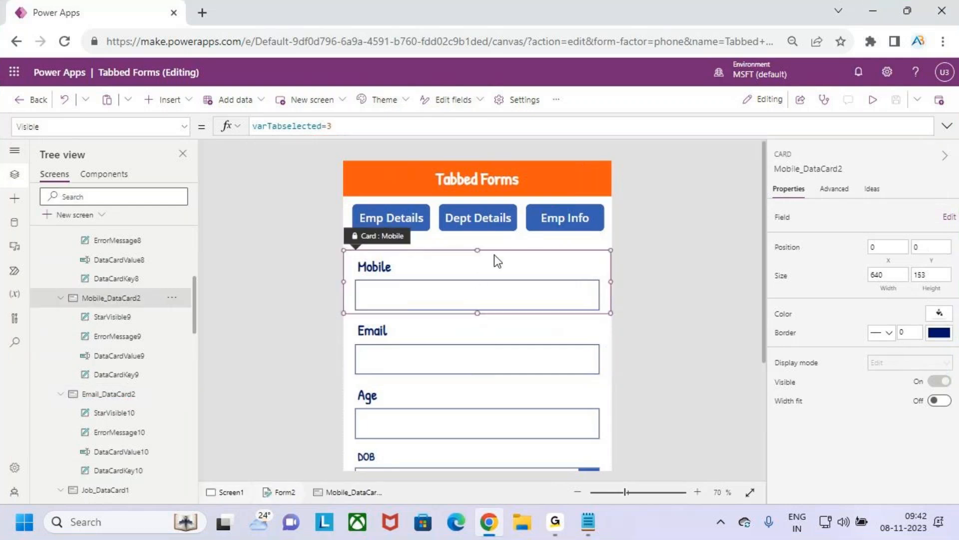
{"action": "left_click", "coordinate": [607, 346]}
Step: Move Form2 up against the gallery buttons at Y 167 and set its border thickness to 2
{"action": "scroll", "coordinate": [95, 280], "scroll_direction": "up", "scroll_amount": 10}
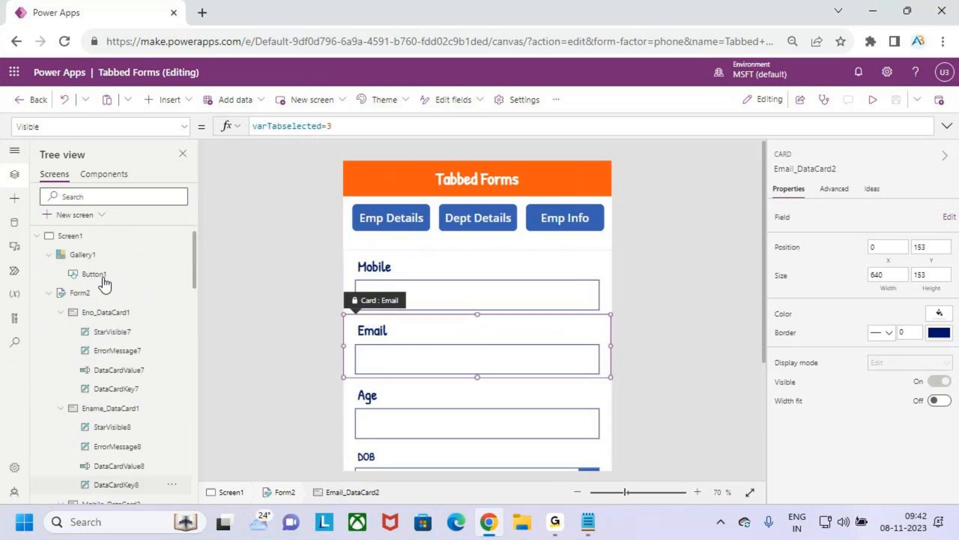
{"action": "left_click", "coordinate": [92, 311]}
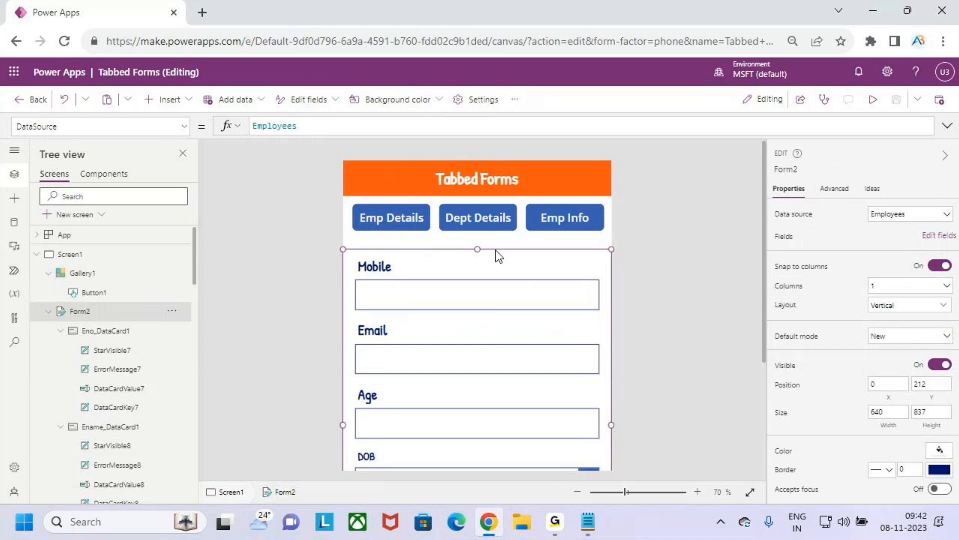
{"action": "left_click_drag", "start_coordinate": [497, 248], "coordinate": [493, 229]}
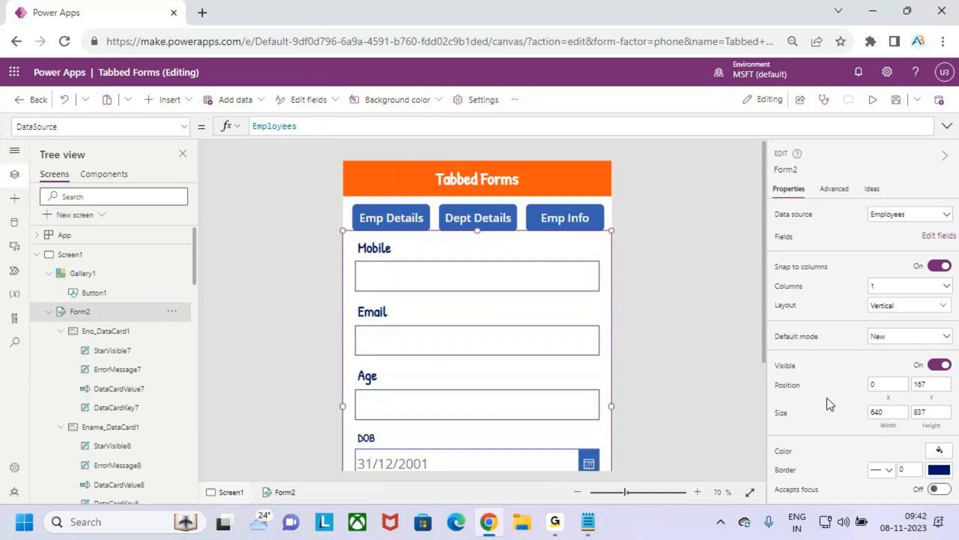
{"action": "left_click", "coordinate": [911, 468]}
{"action": "type", "text": "2"}
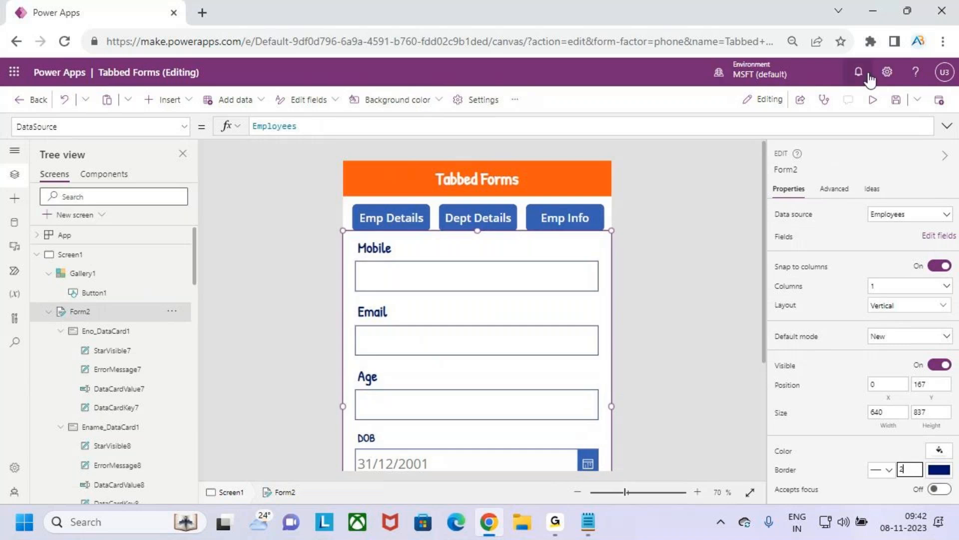
Step: Preview the app, switch repeatedly among the Emp Details, Dept Details and Emp Info tabs, and return to editing
{"action": "left_click", "coordinate": [872, 100]}
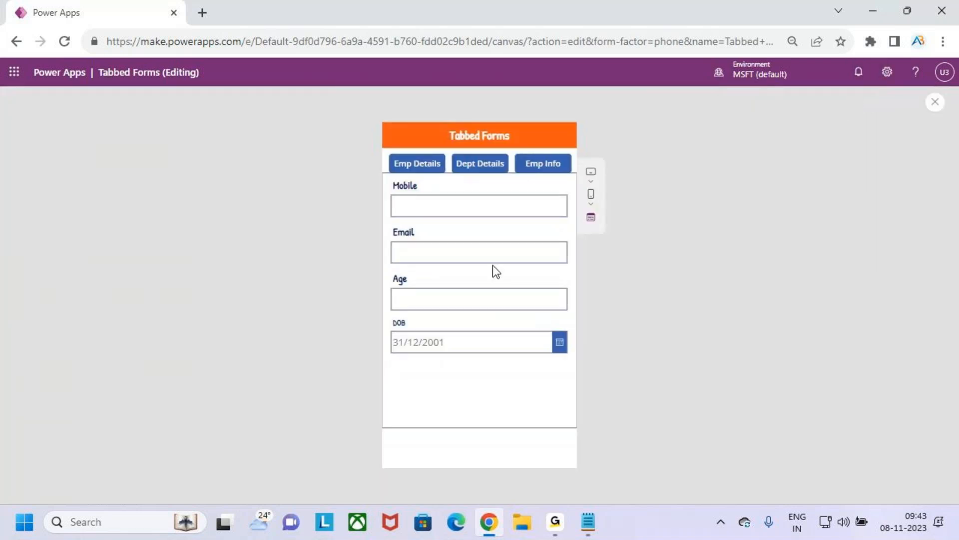
{"action": "left_click", "coordinate": [428, 168]}
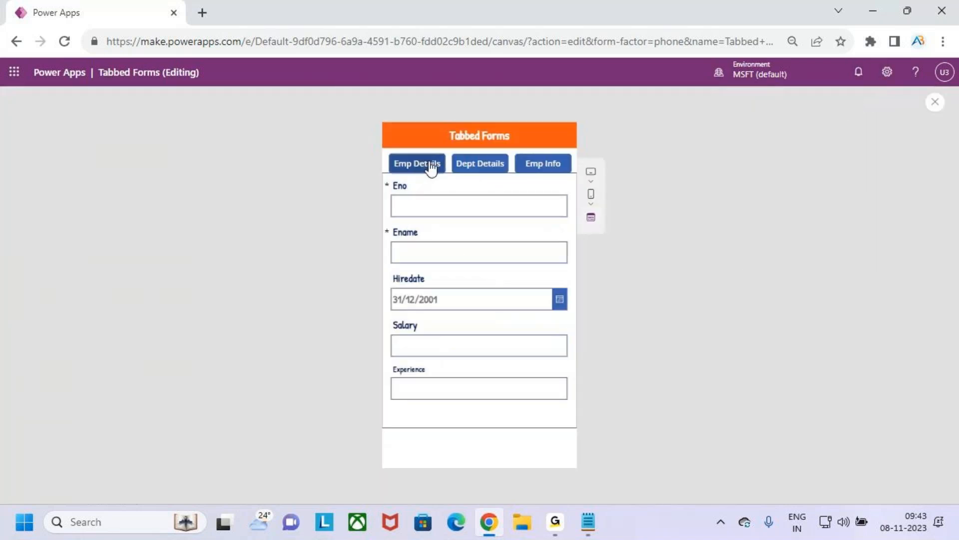
{"action": "left_click", "coordinate": [458, 165]}
{"action": "left_click", "coordinate": [532, 165]}
{"action": "left_click", "coordinate": [506, 167]}
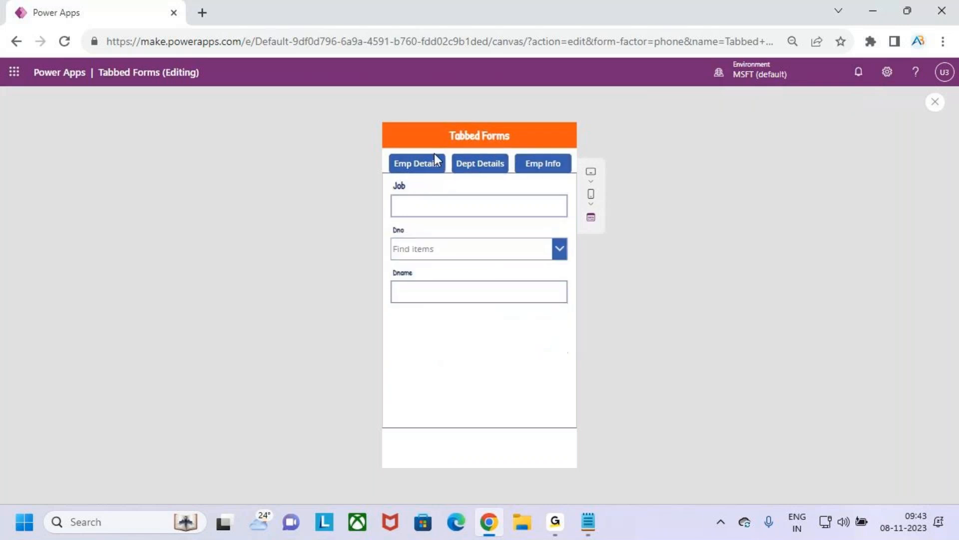
{"action": "left_click", "coordinate": [436, 165]}
{"action": "left_click", "coordinate": [499, 167]}
{"action": "left_click", "coordinate": [526, 167]}
{"action": "left_click", "coordinate": [456, 170]}
{"action": "left_click", "coordinate": [434, 166]}
{"action": "left_click", "coordinate": [538, 164]}
{"action": "left_click", "coordinate": [462, 168]}
{"action": "left_click", "coordinate": [413, 167]}
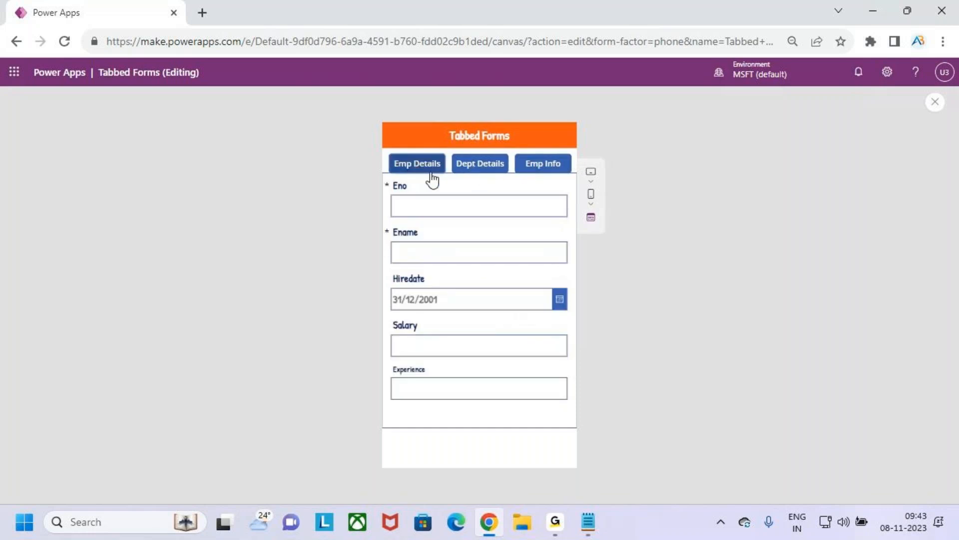
{"action": "left_click", "coordinate": [935, 104]}
{"action": "left_click", "coordinate": [590, 339]}
{"action": "scroll", "coordinate": [439, 313], "scroll_direction": "up", "scroll_amount": 2}
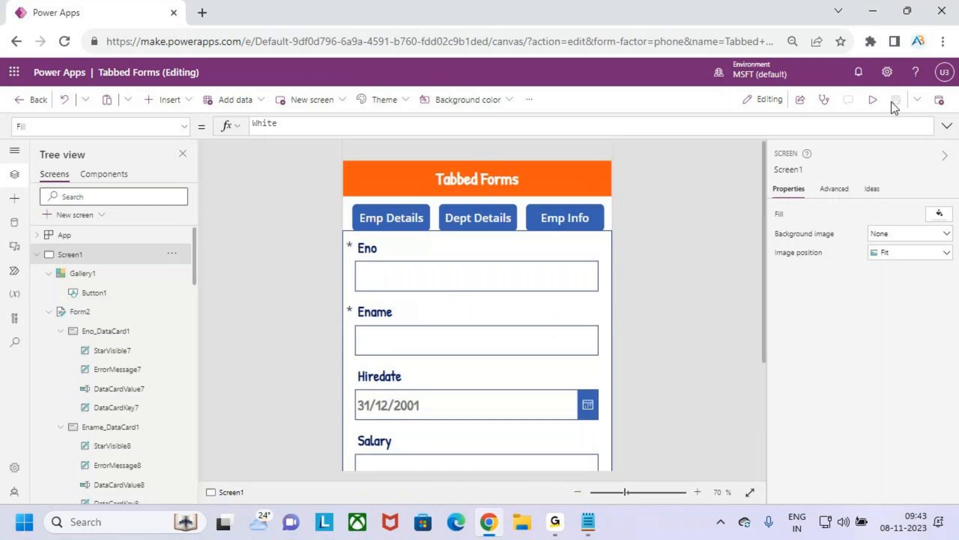
Step: Preview the app again, compare the colours of the three tab buttons, and return to editing
{"action": "left_click", "coordinate": [872, 100]}
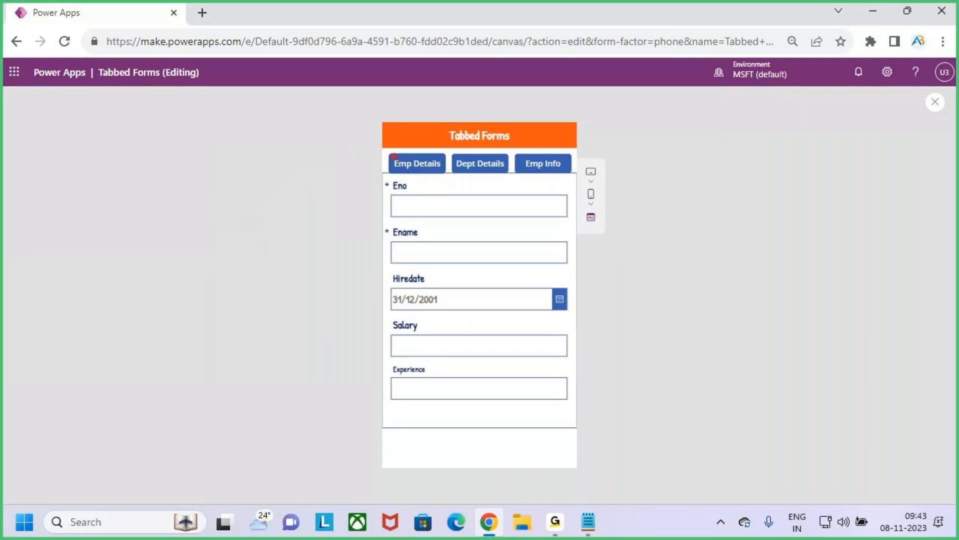
{"action": "mouse_move", "coordinate": [398, 159]}
{"action": "left_mouse_down"}
{"action": "mouse_move", "coordinate": [414, 129]}
{"action": "mouse_move", "coordinate": [508, 174]}
{"action": "mouse_move", "coordinate": [578, 175]}
{"action": "left_mouse_up"}
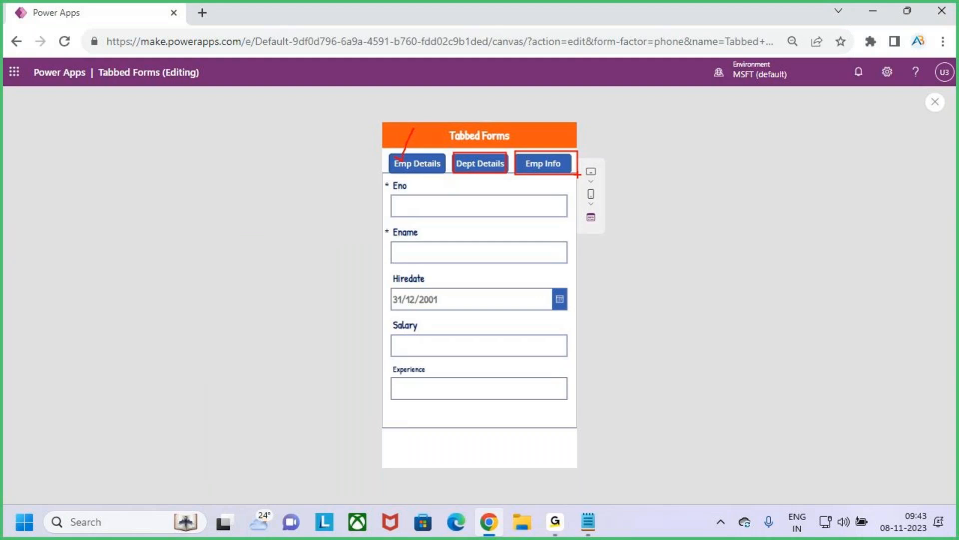
{"action": "key", "text": "Escape"}
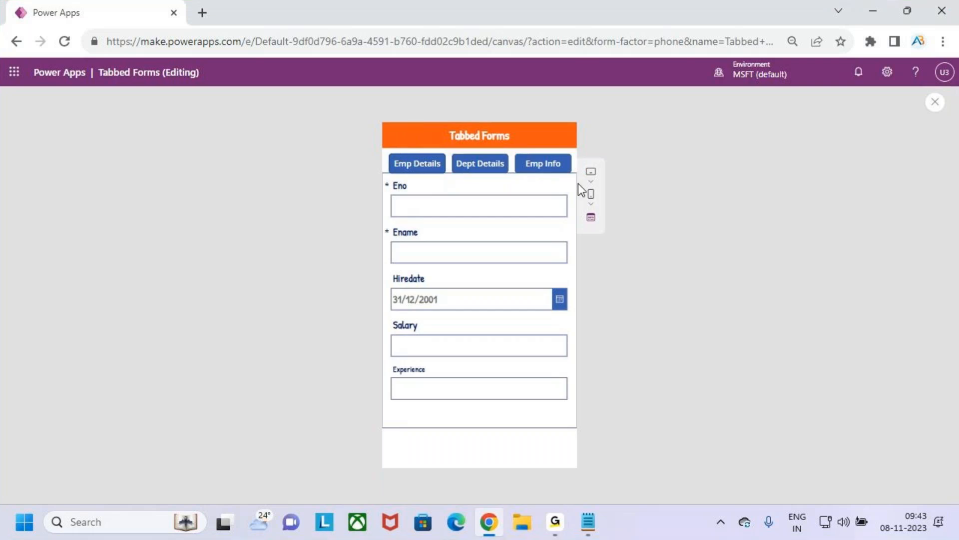
{"action": "left_click", "coordinate": [937, 107]}
{"action": "left_click", "coordinate": [591, 345]}
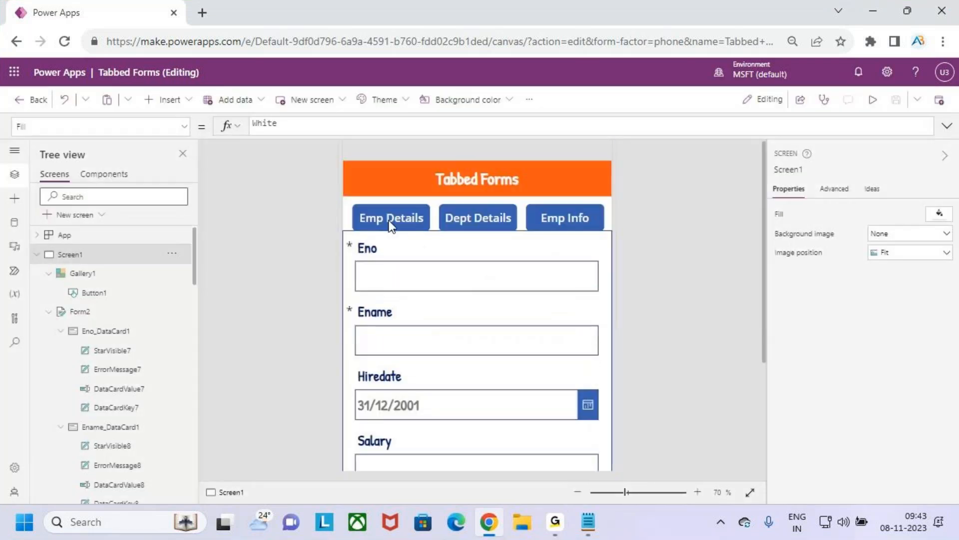
Step: Make the Emp Details gallery button's Fill conditional by inserting If(varTabselected=ThisItem.Id before its RGBA colour
{"action": "left_click", "coordinate": [389, 223]}
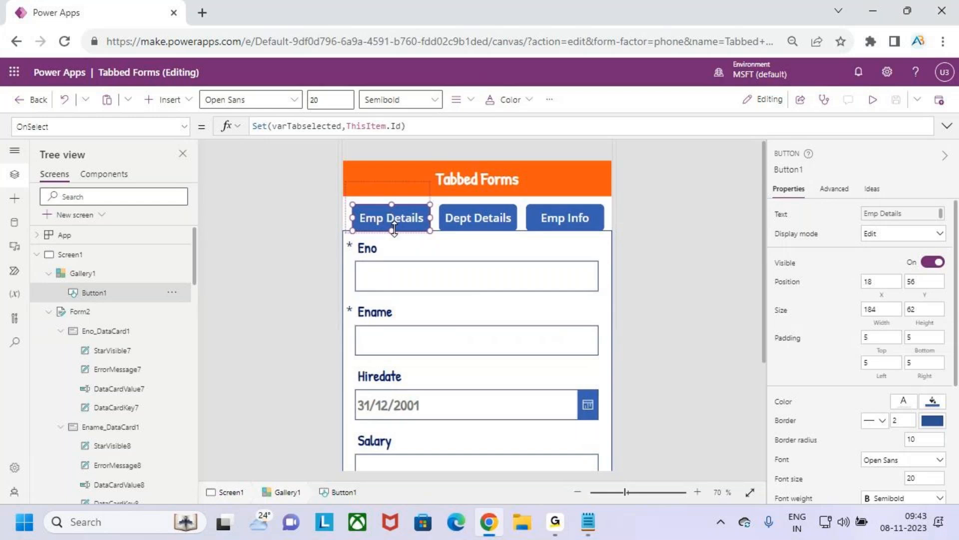
{"action": "left_click", "coordinate": [184, 127]}
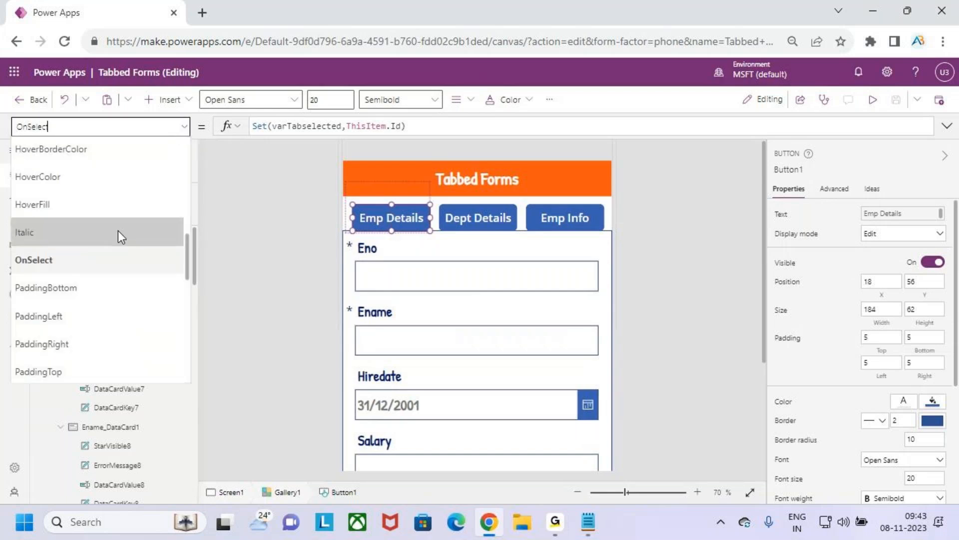
{"action": "scroll", "coordinate": [110, 245], "scroll_direction": "up", "scroll_amount": 5}
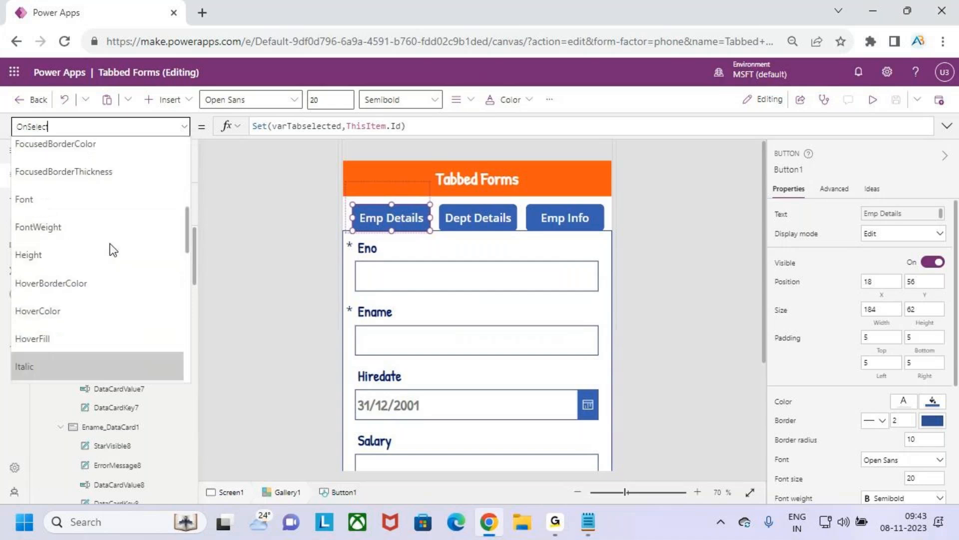
{"action": "left_click", "coordinate": [91, 213]}
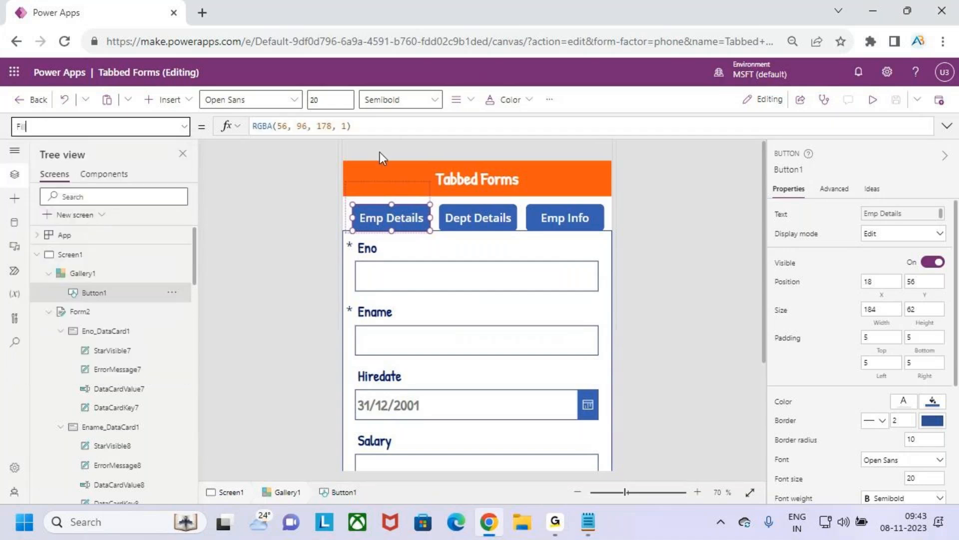
{"action": "left_click", "coordinate": [389, 136]}
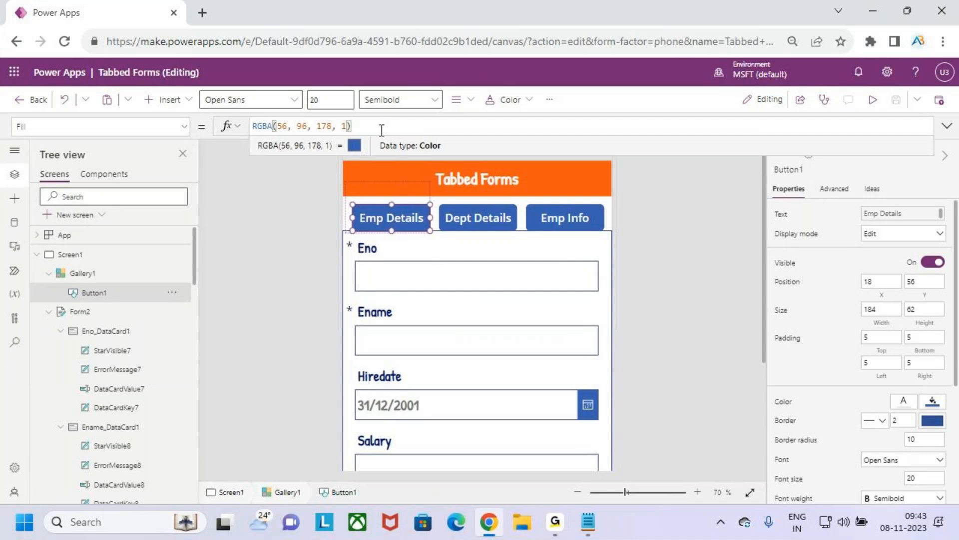
{"action": "left_click_drag", "start_coordinate": [370, 126], "coordinate": [235, 129]}
{"action": "key", "text": "Home"}
{"action": "type", "text": "if("}
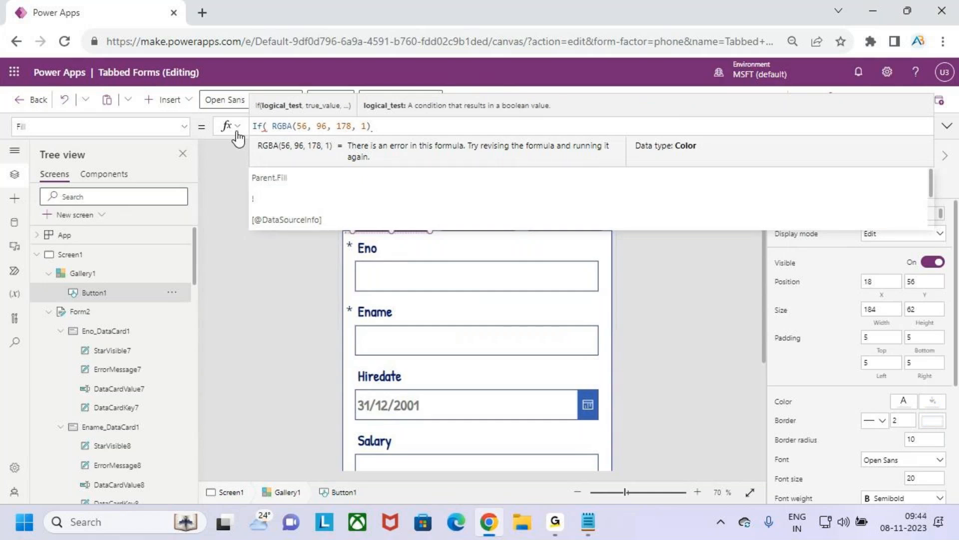
{"action": "type", "text": "varTabselected"}
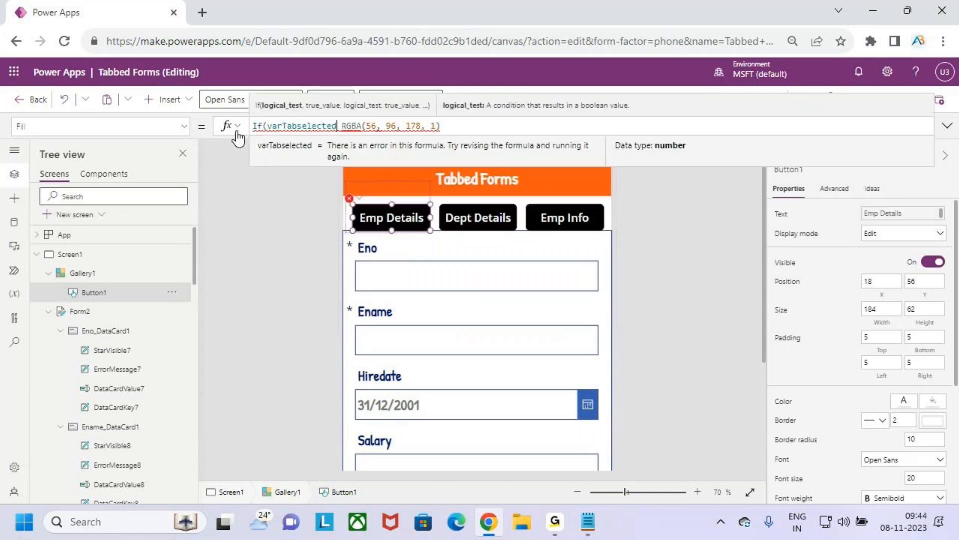
{"action": "type", "text": "=this"}
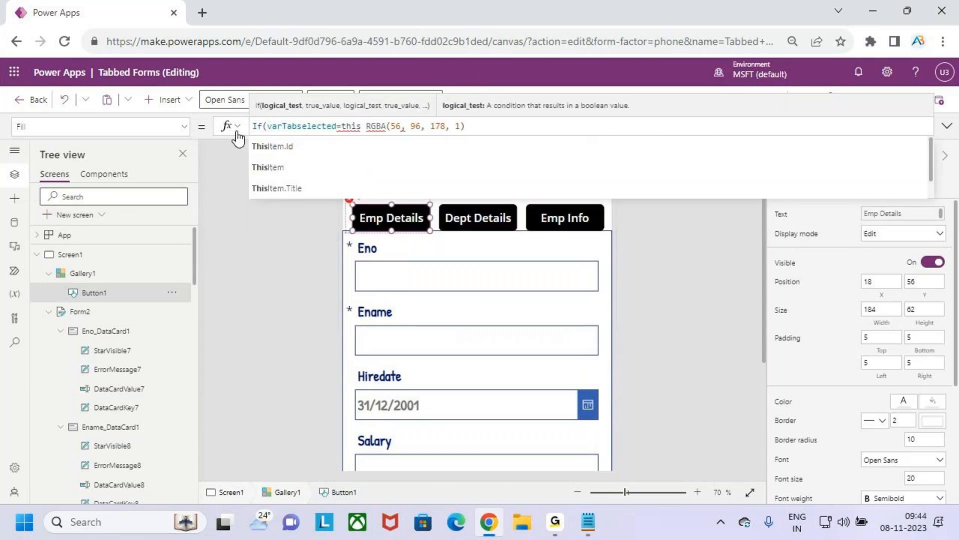
{"action": "key", "text": "Down"}
{"action": "key", "text": "Tab"}
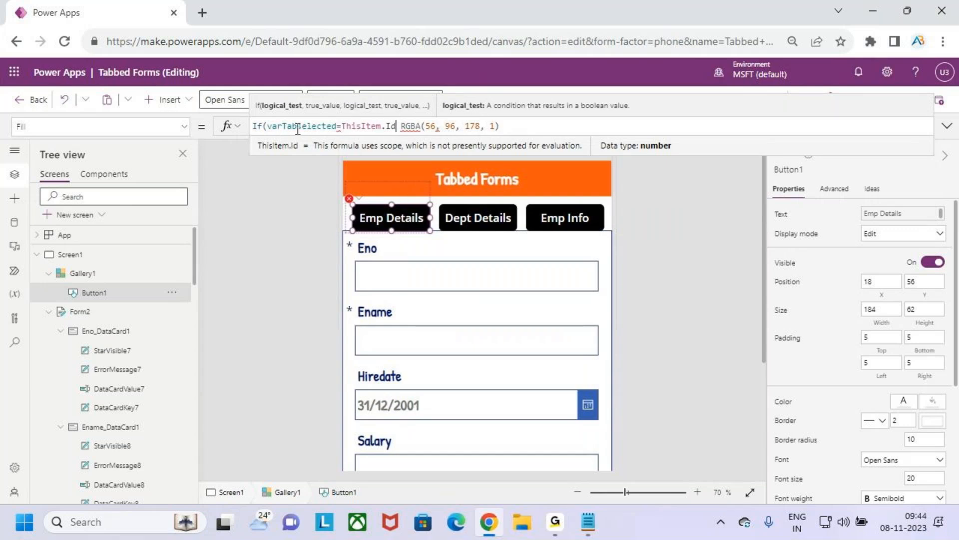
{"action": "key", "text": "ctrl+2"}
{"action": "left_click_drag", "start_coordinate": [379, 217], "coordinate": [400, 201]}
{"action": "left_click_drag", "start_coordinate": [287, 132], "coordinate": [312, 132]}
{"action": "key", "text": "Escape"}
Step: Complete the button's Fill formula with RGBA(56, 96, 178, 1) as the true value and Color.Gray as the else value
{"action": "mouse_move", "coordinate": [414, 126]}
{"action": "type", "text": ","}
{"action": "left_click", "coordinate": [517, 124]}
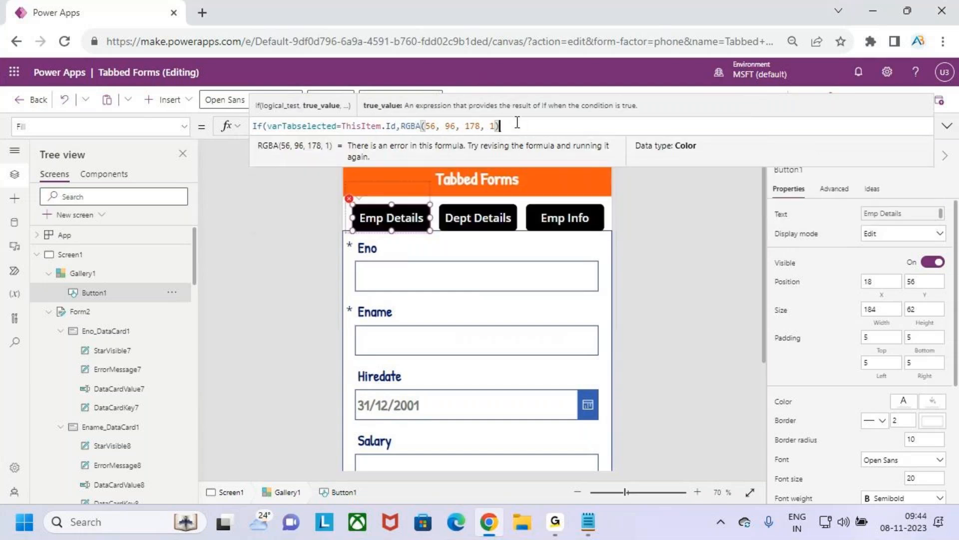
{"action": "key", "text": "Left"}
{"action": "key", "text": "Right"}
{"action": "type", "text": ",cl"}
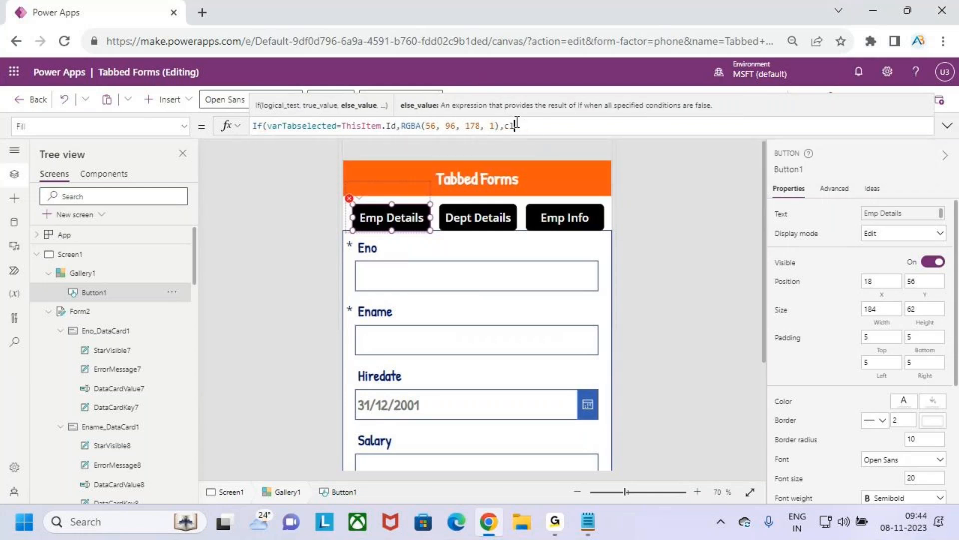
{"action": "key", "text": "BackSpace"}
{"action": "type", "text": "olor"}
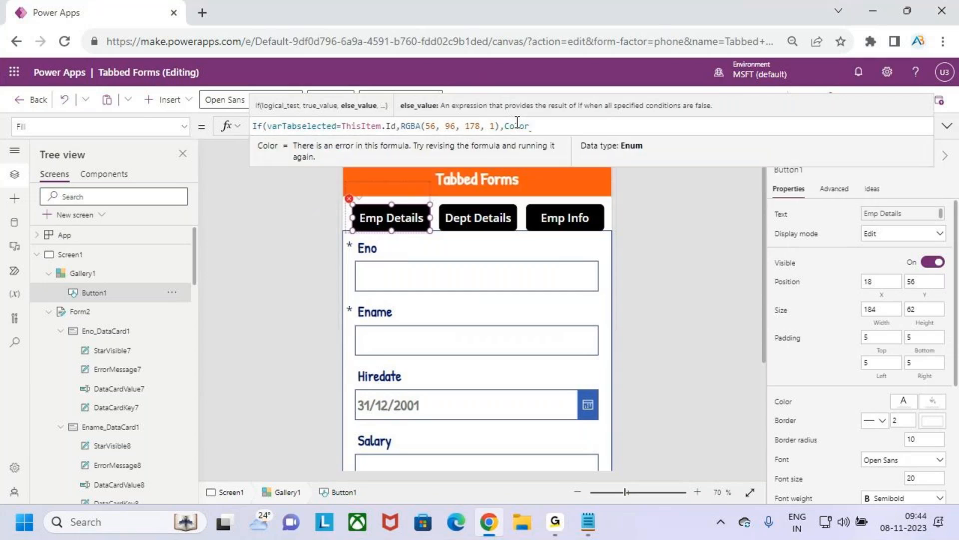
{"action": "type", "text": ".gr"}
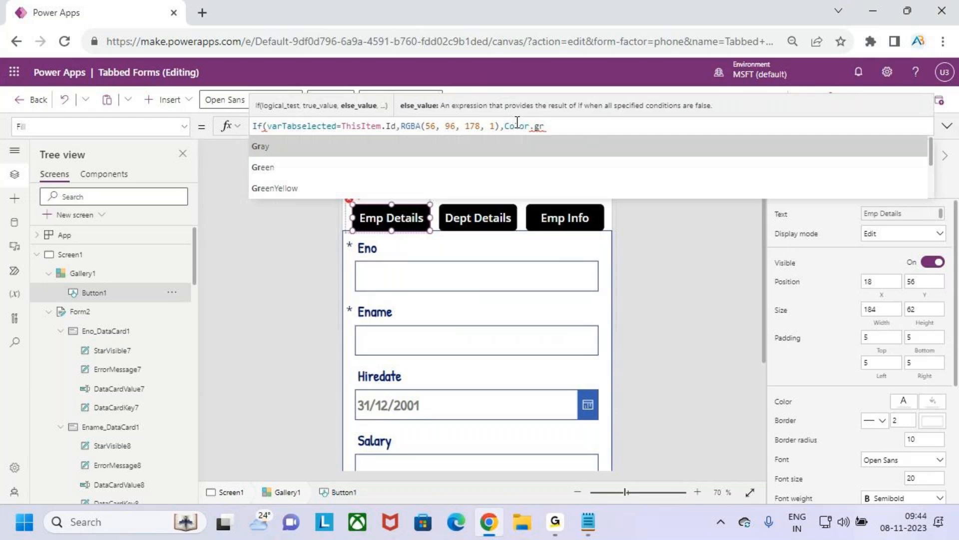
{"action": "key", "text": "Tab"}
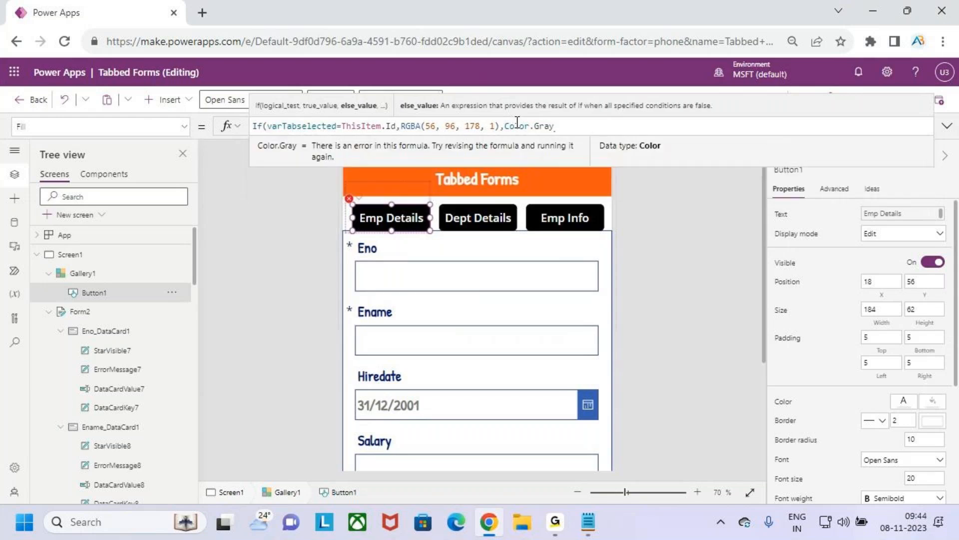
{"action": "type", "text": ")"}
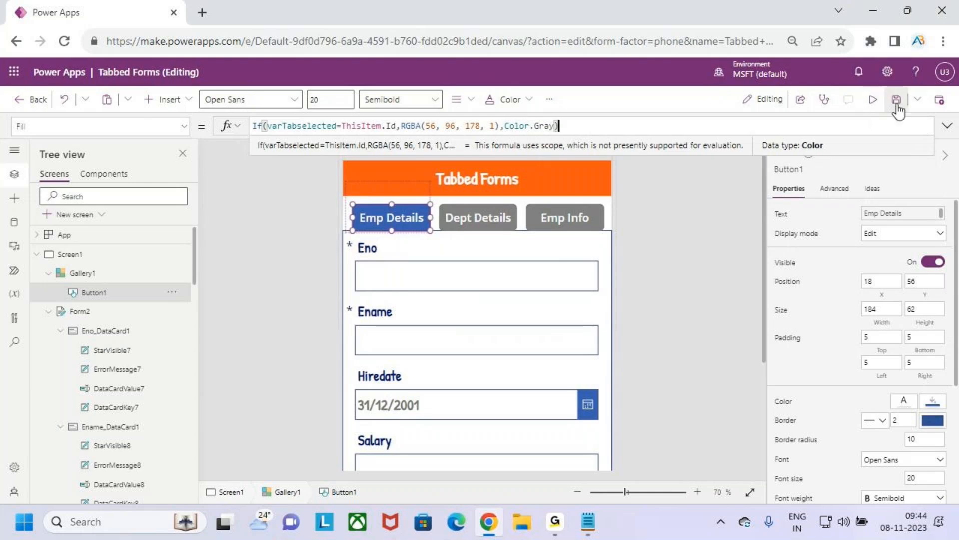
Step: Preview the app, display the Dept Details and Emp Info tabs to test the button highlighting, and return to editing
{"action": "left_click", "coordinate": [875, 100]}
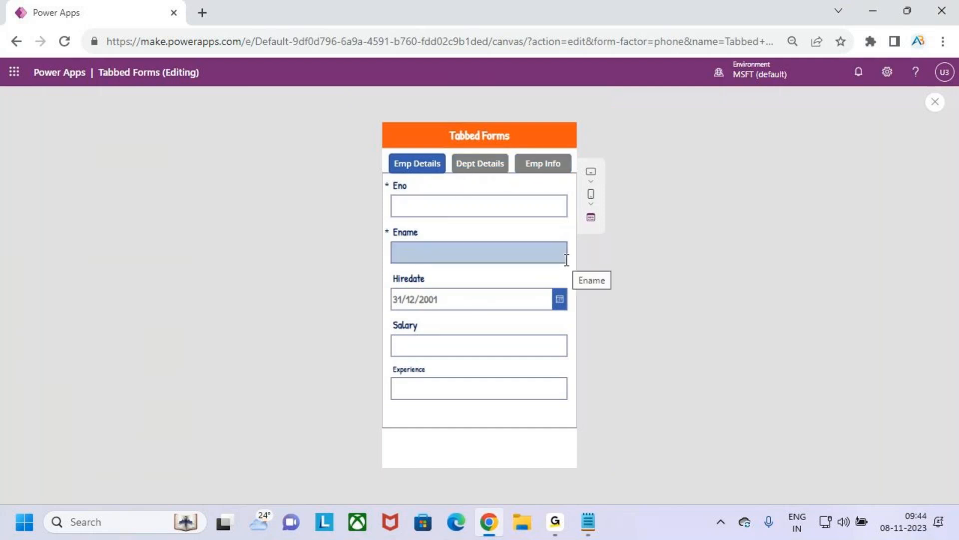
{"action": "left_click", "coordinate": [487, 167]}
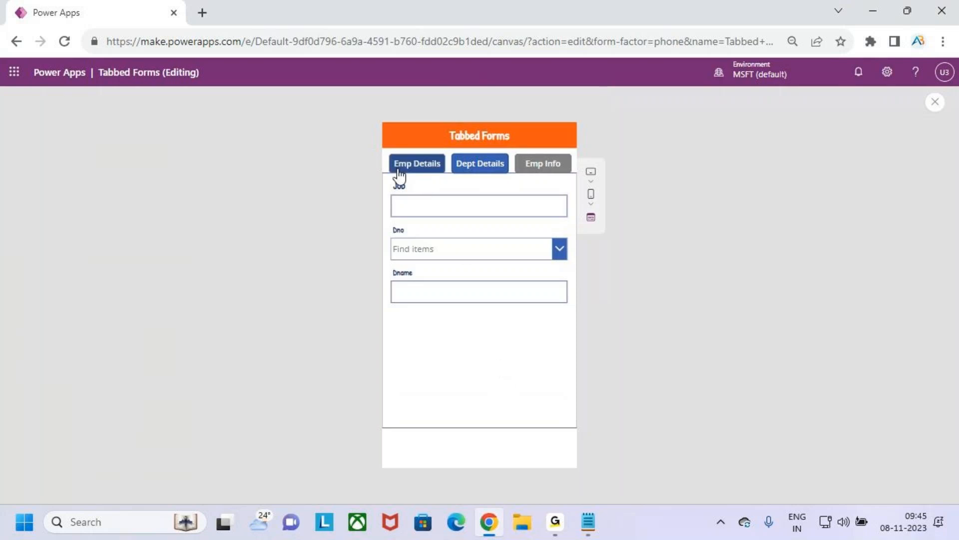
{"action": "left_click", "coordinate": [550, 167]}
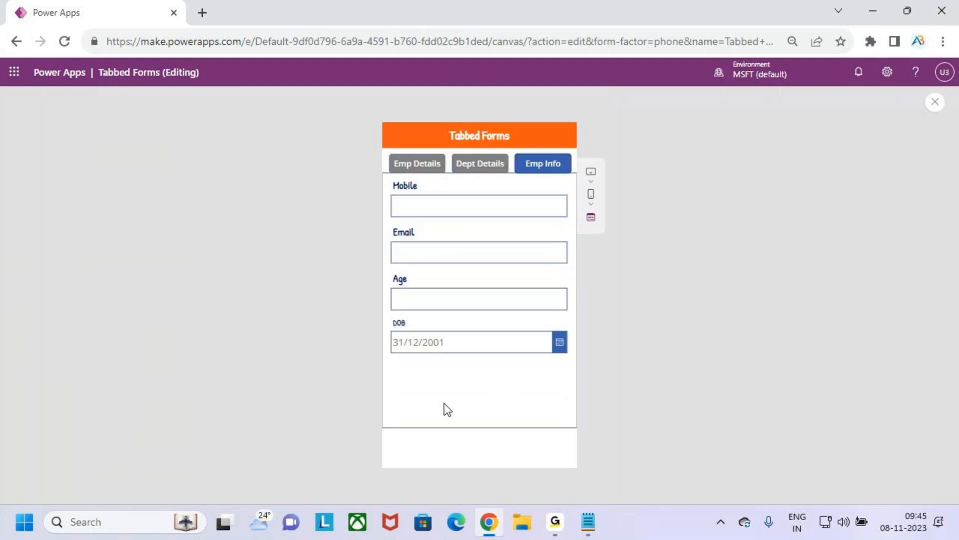
{"action": "left_click", "coordinate": [934, 106]}
{"action": "left_click", "coordinate": [607, 342]}
{"action": "scroll", "coordinate": [475, 300], "scroll_direction": "up", "scroll_amount": 2}
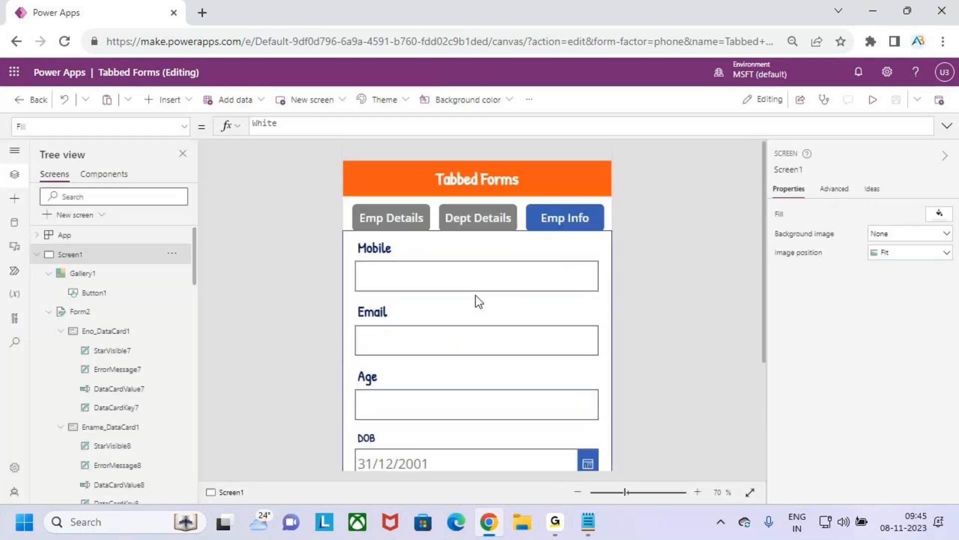
Step: Examine the Emp Details button's Fill formula, marking its If condition, true colour and else colour
{"action": "left_click", "coordinate": [391, 219]}
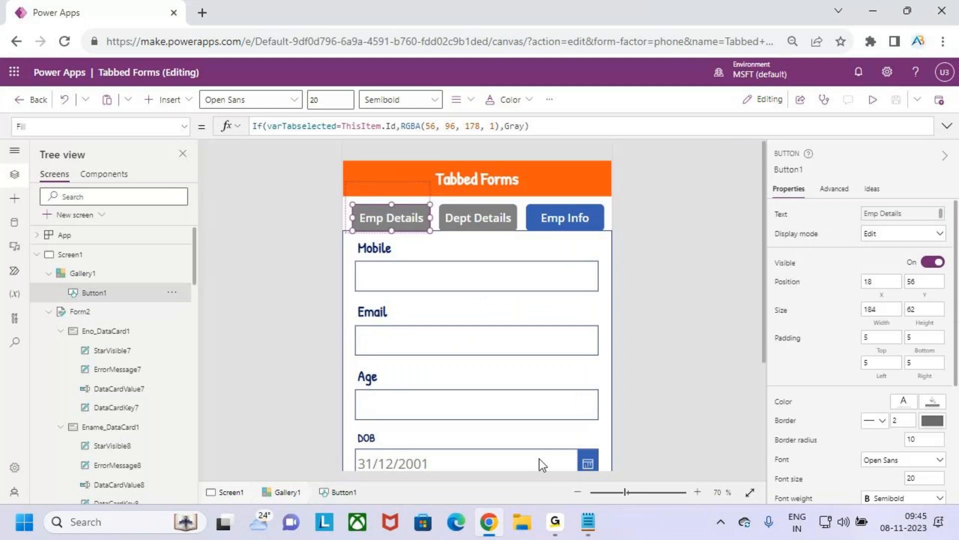
{"action": "key", "text": "ctrl+2"}
{"action": "left_click_drag", "start_coordinate": [252, 135], "coordinate": [260, 136]}
{"action": "left_click_drag", "start_coordinate": [277, 136], "coordinate": [385, 134]}
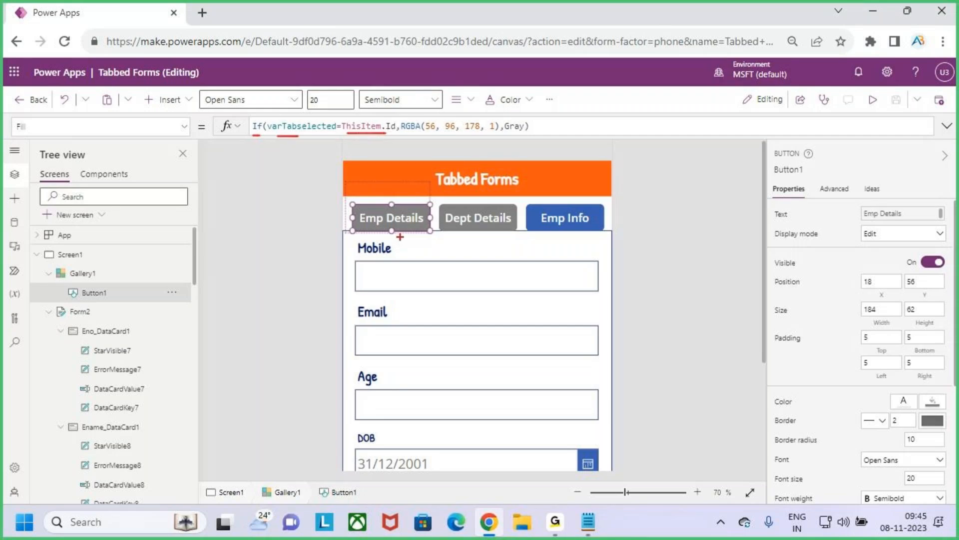
{"action": "left_click_drag", "start_coordinate": [382, 214], "coordinate": [414, 176]}
{"action": "left_click_drag", "start_coordinate": [311, 107], "coordinate": [322, 116]}
{"action": "left_click_drag", "start_coordinate": [402, 133], "coordinate": [579, 128]}
{"action": "key", "text": "Escape"}
Step: Preview the app, switch between the Emp Details, Dept Details and Emp Info tabs to test highlighting, and return to editing
{"action": "left_click", "coordinate": [873, 100]}
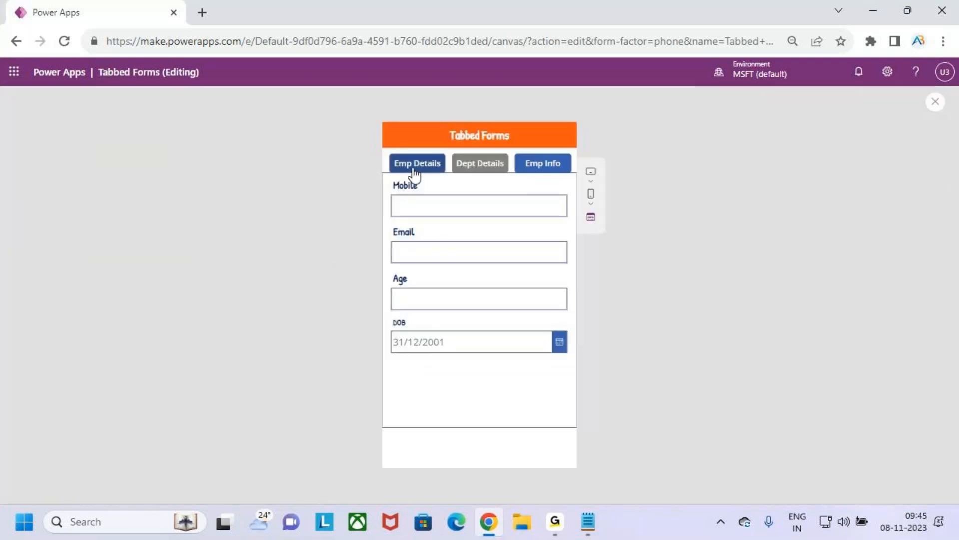
{"action": "left_click", "coordinate": [415, 168]}
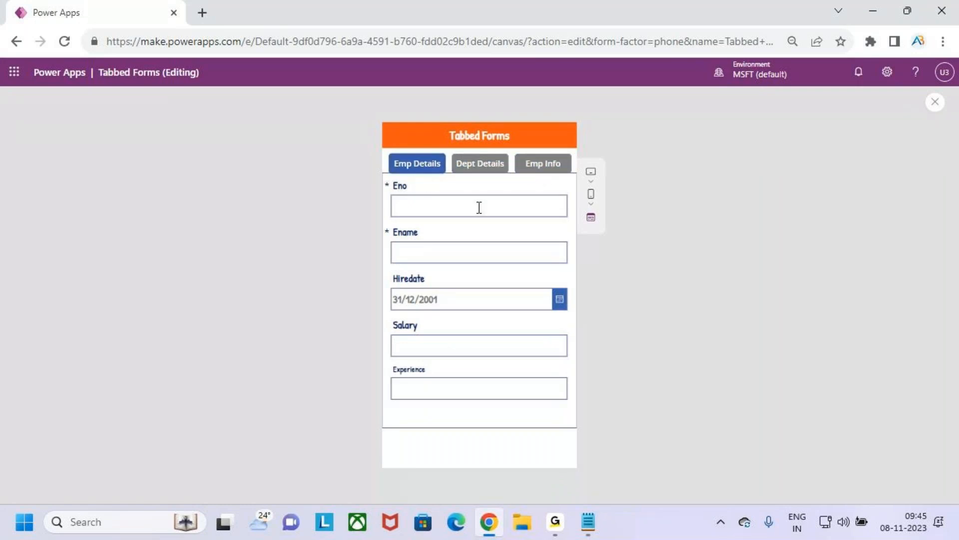
{"action": "left_click", "coordinate": [481, 165]}
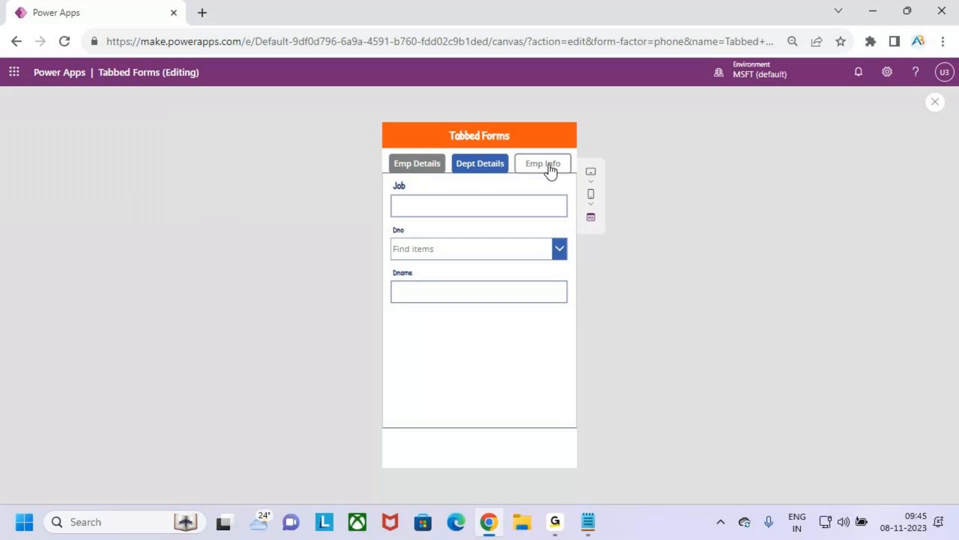
{"action": "left_click", "coordinate": [549, 169]}
{"action": "left_click", "coordinate": [480, 164]}
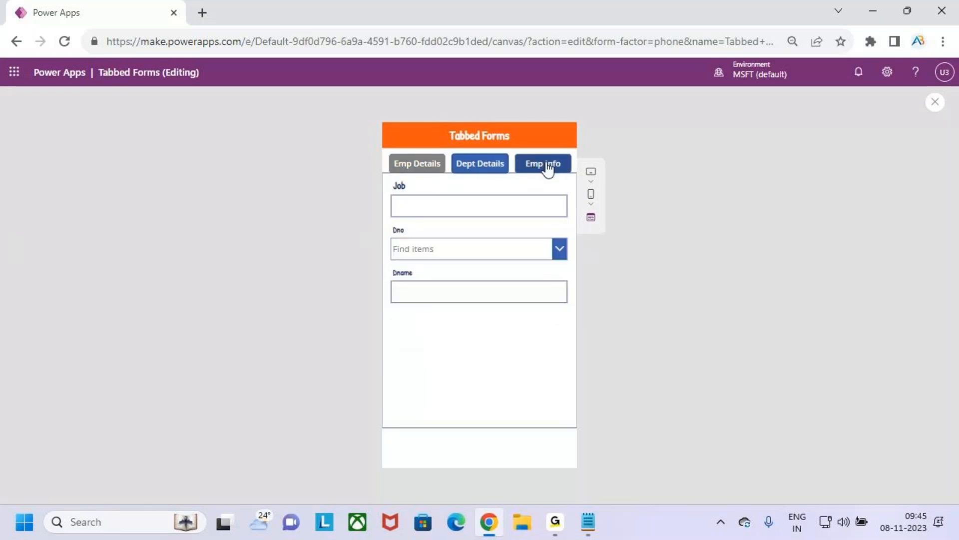
{"action": "left_click", "coordinate": [545, 165]}
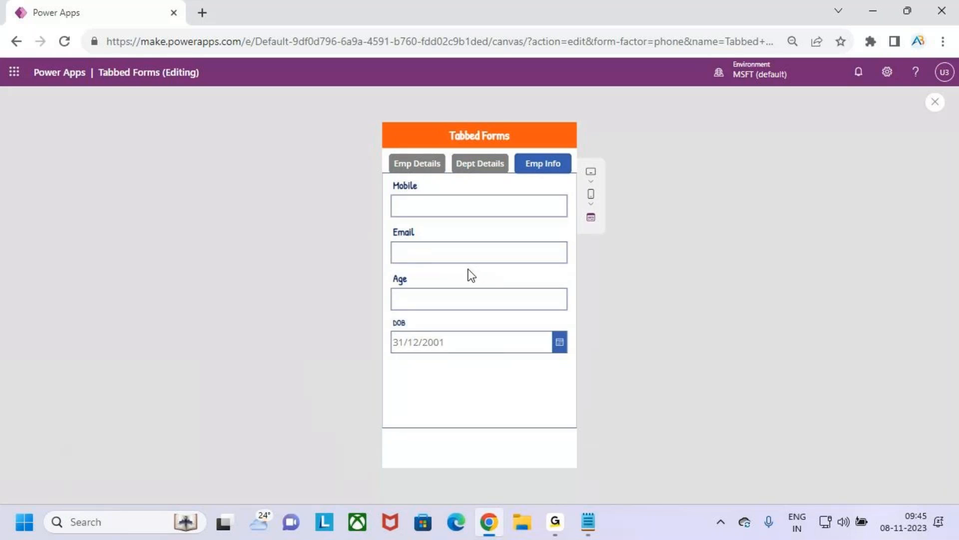
{"action": "left_click", "coordinate": [935, 103]}
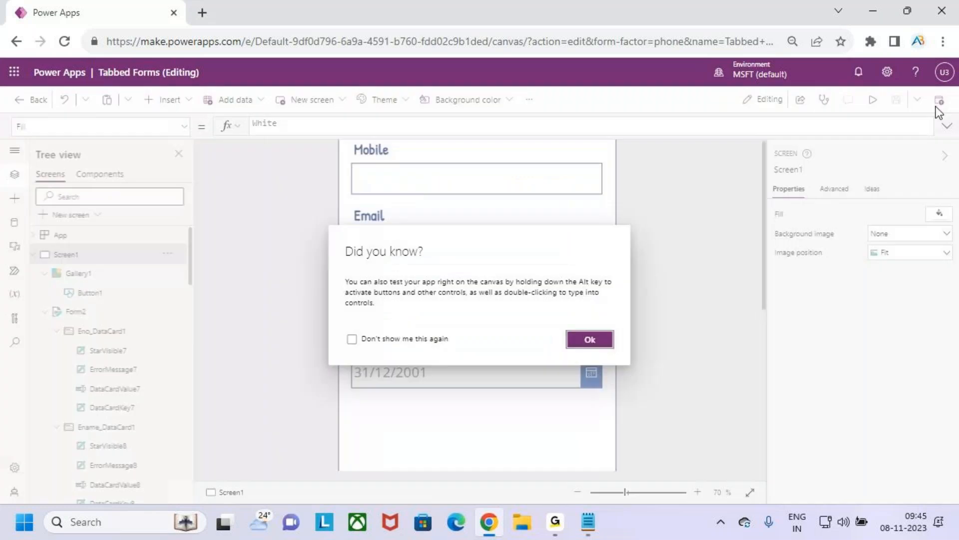
{"action": "left_click", "coordinate": [592, 340]}
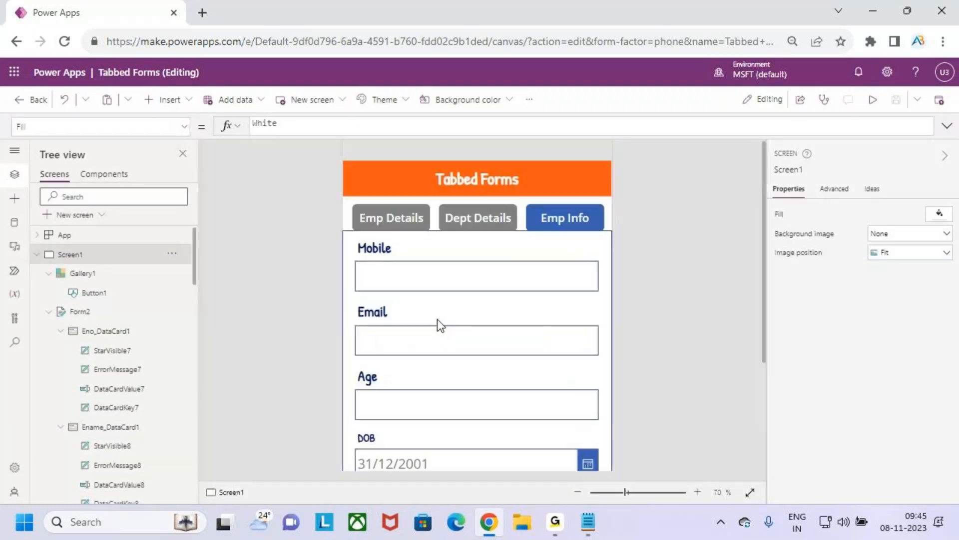
Step: Review the Emp Details button's Fill formula once more and bring up its Color property for editing
{"action": "left_click", "coordinate": [392, 217]}
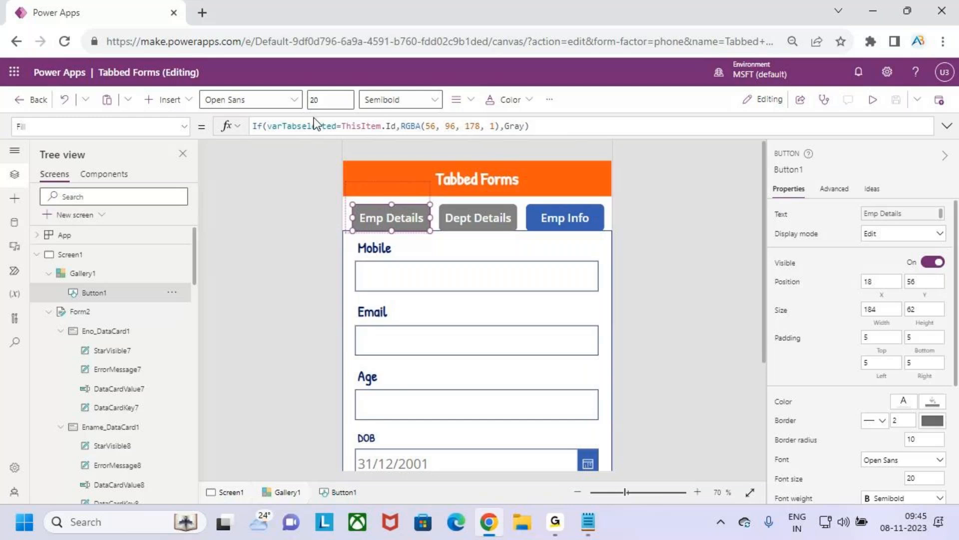
{"action": "left_click_drag", "start_coordinate": [283, 126], "coordinate": [426, 126]}
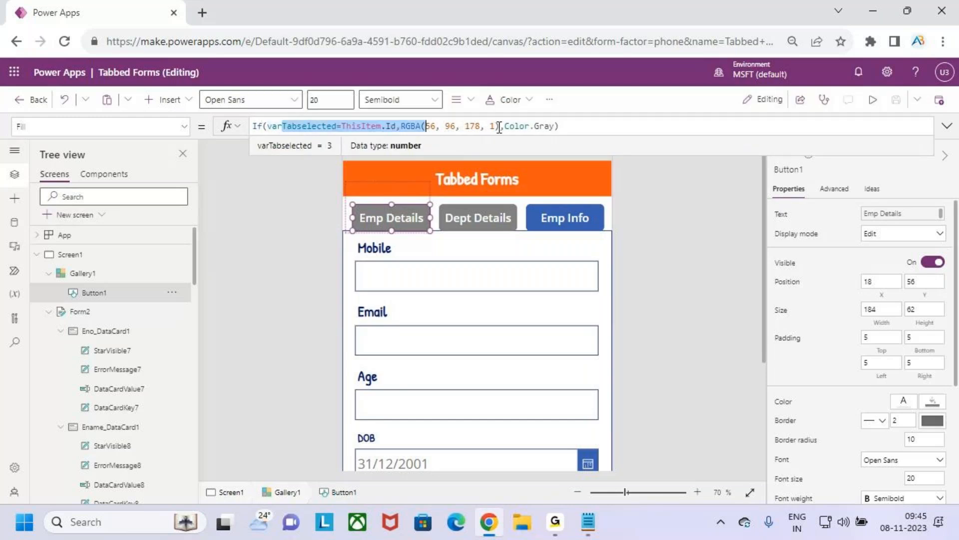
{"action": "left_click_drag", "start_coordinate": [499, 125], "coordinate": [611, 125]}
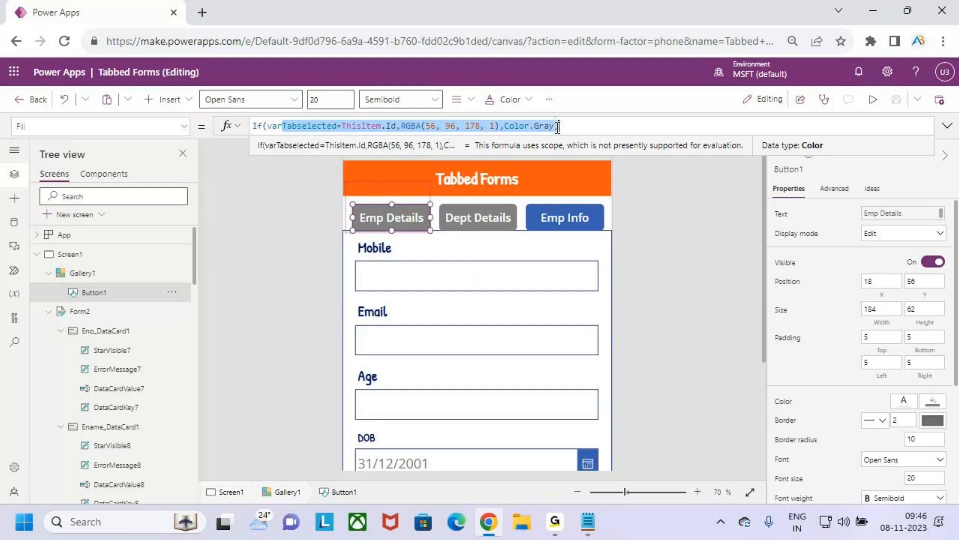
{"action": "left_click", "coordinate": [184, 126]}
{"action": "scroll", "coordinate": [107, 208], "scroll_direction": "up", "scroll_amount": 2}
{"action": "left_click", "coordinate": [87, 195]}
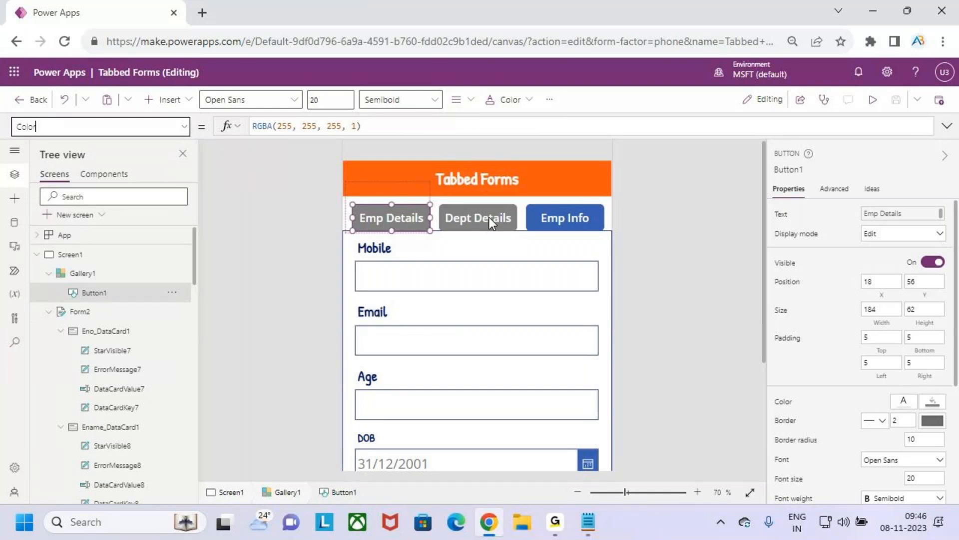
Step: Make the Emp Details button's Color conditional by inserting If(varTabselected=ThisItem.Id, before RGBA(255, 255, 255, 1)
{"action": "left_click", "coordinate": [370, 129]}
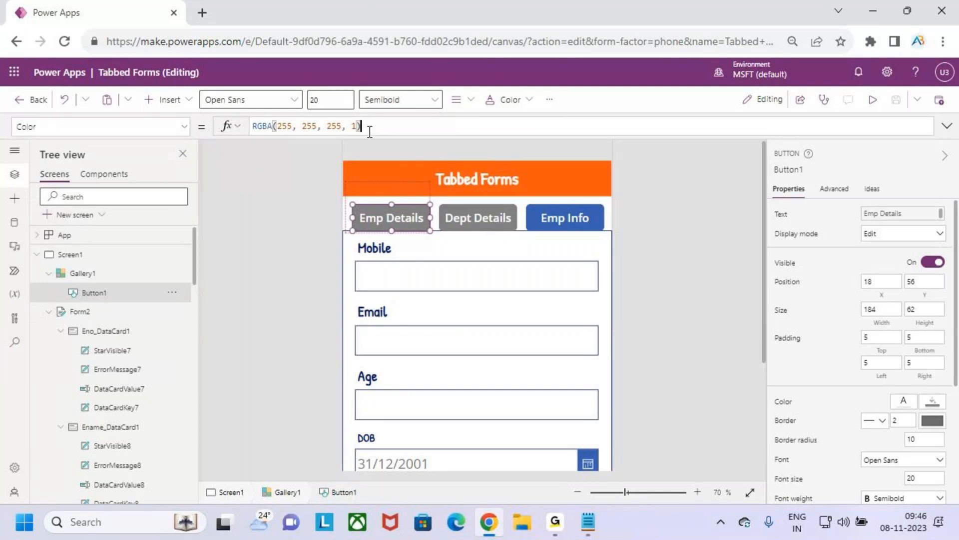
{"action": "double_click", "coordinate": [259, 125]}
{"action": "type", "text": "I"}
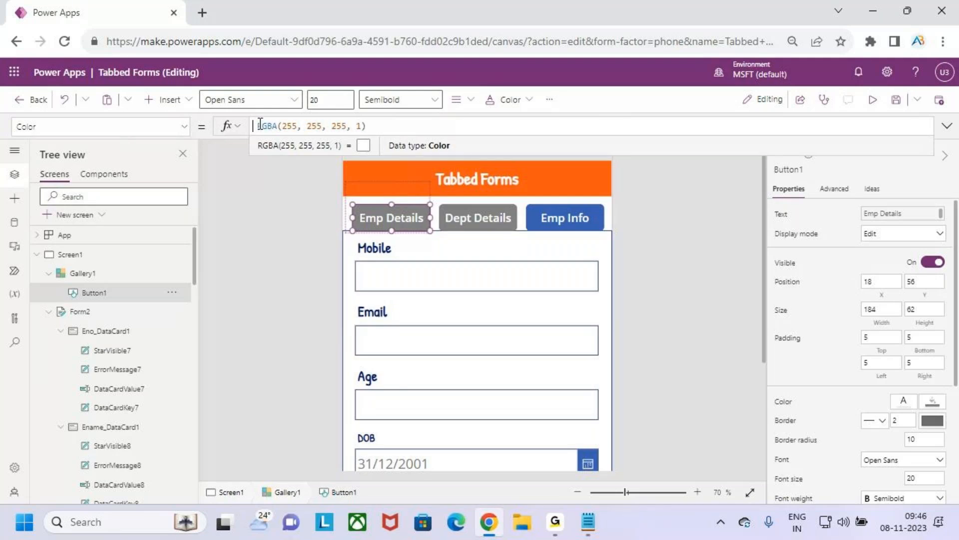
{"action": "type", "text": "f(var"}
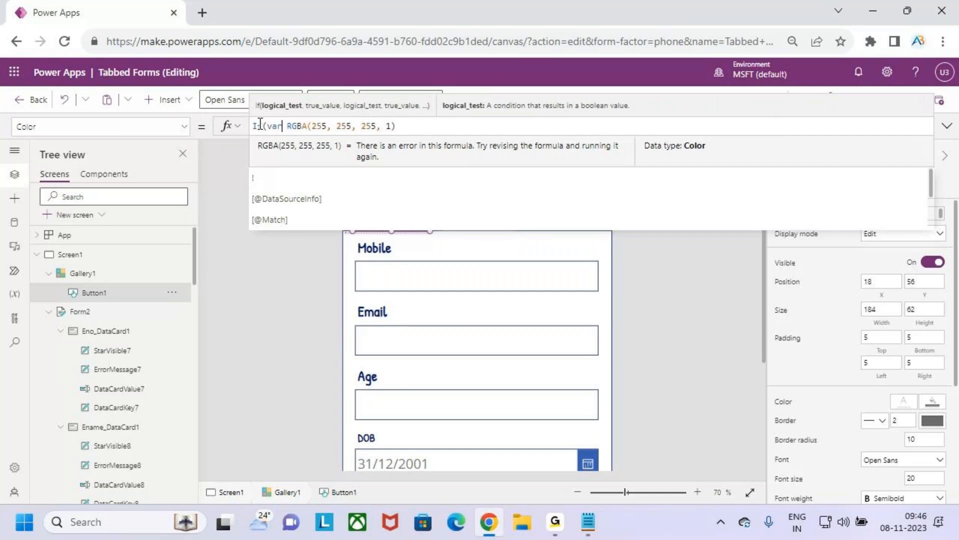
{"action": "key", "text": "Tab"}
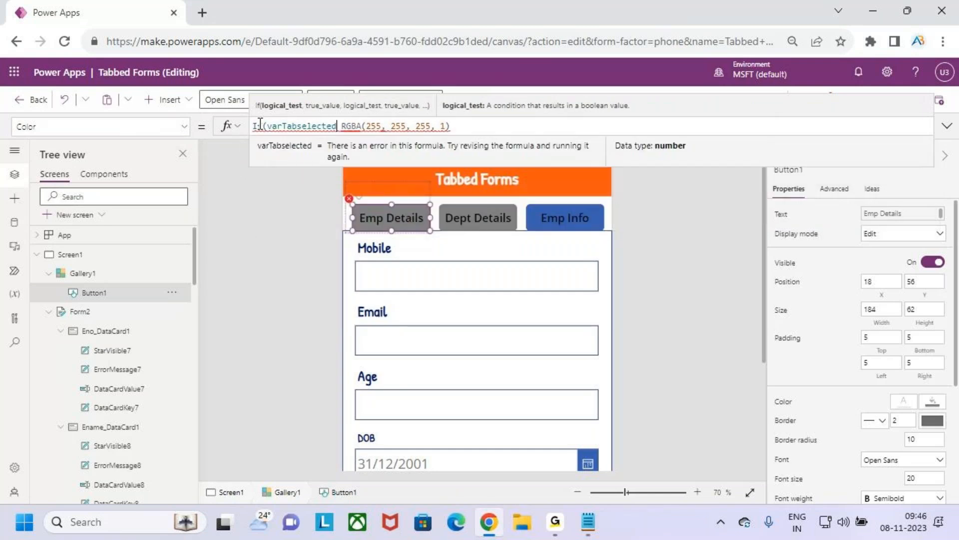
{"action": "type", "text": ".this"}
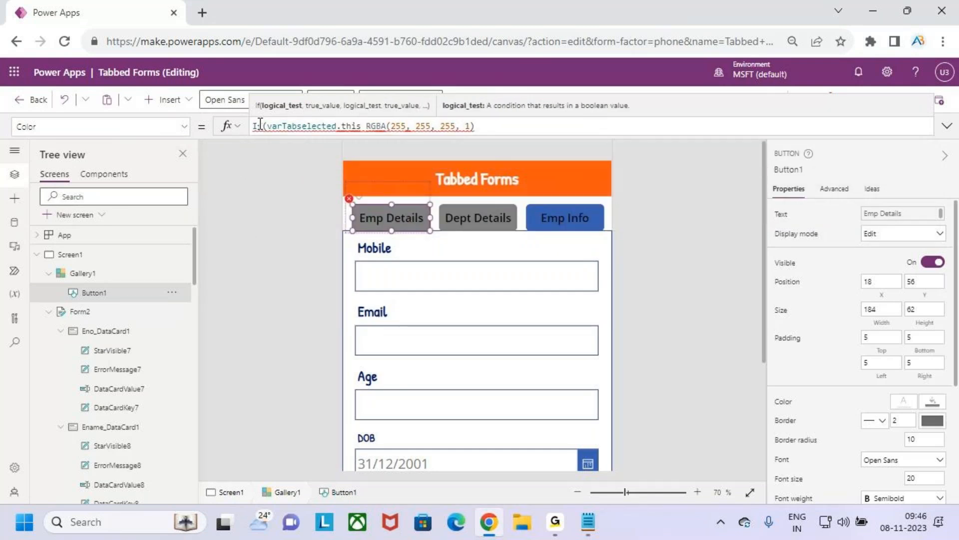
{"action": "key", "text": "BackSpace"}
{"action": "key", "text": "BackSpace"}
{"action": "key", "text": "BackSpace"}
{"action": "key", "text": "BackSpace"}
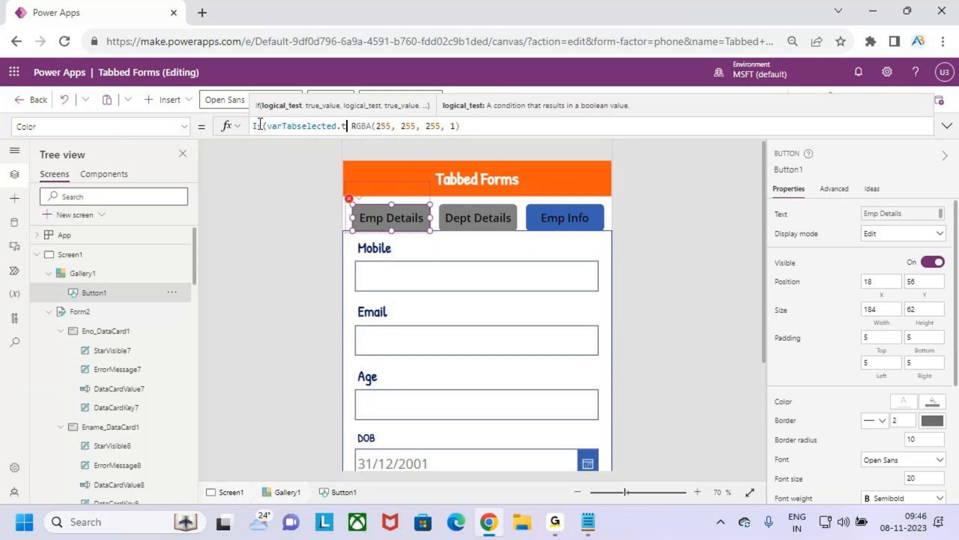
{"action": "key", "text": "BackSpace"}
{"action": "type", "text": "="}
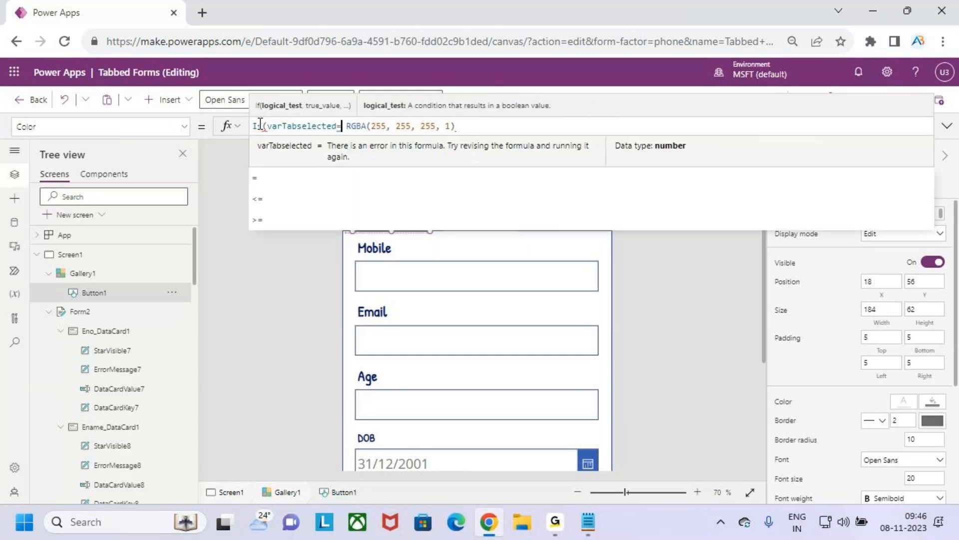
{"action": "type", "text": "ThisItem.Id"}
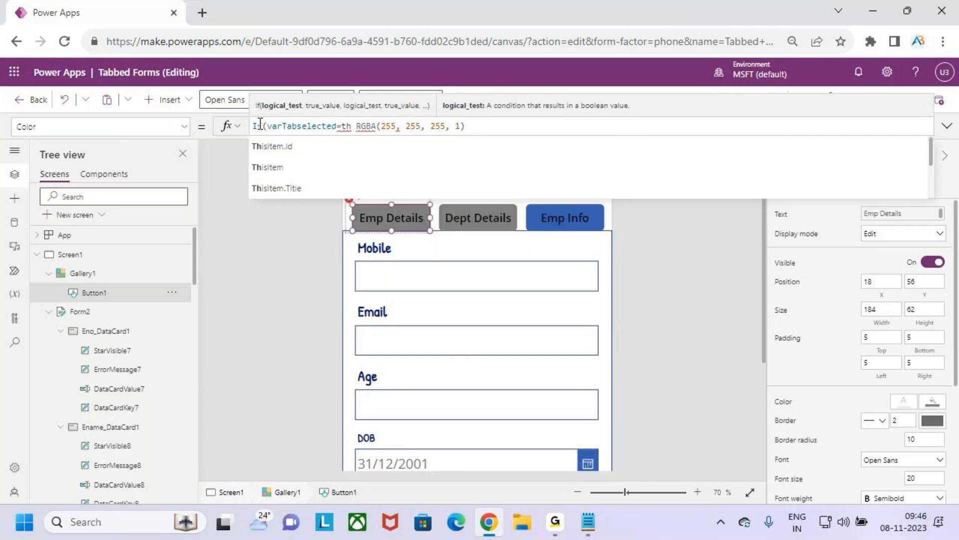
{"action": "type", "text": ","}
Step: Complete the button's Color formula with Color.Blue as the else value
{"action": "left_click", "coordinate": [533, 126]}
{"action": "type", "text": ","}
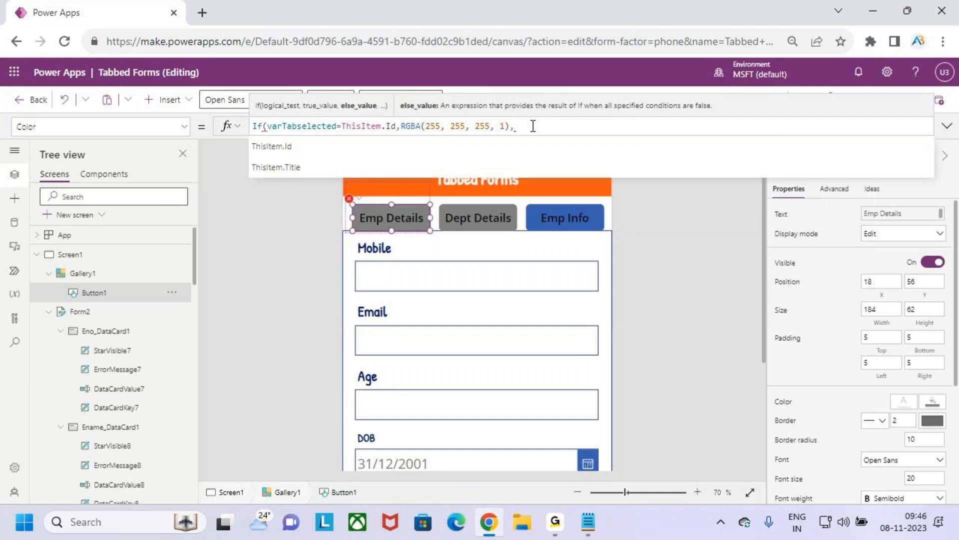
{"action": "type", "text": "blue"}
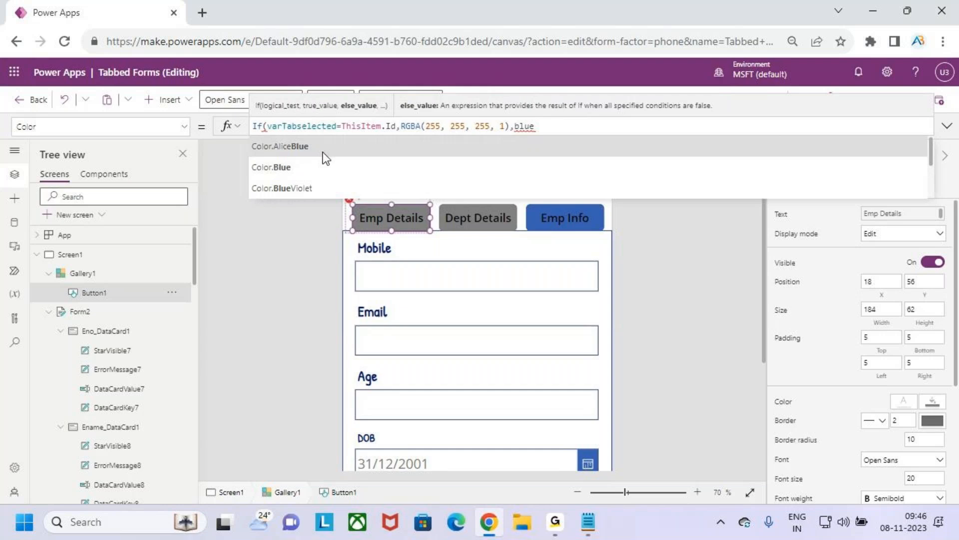
{"action": "left_click", "coordinate": [320, 167]}
{"action": "type", "text": ")"}
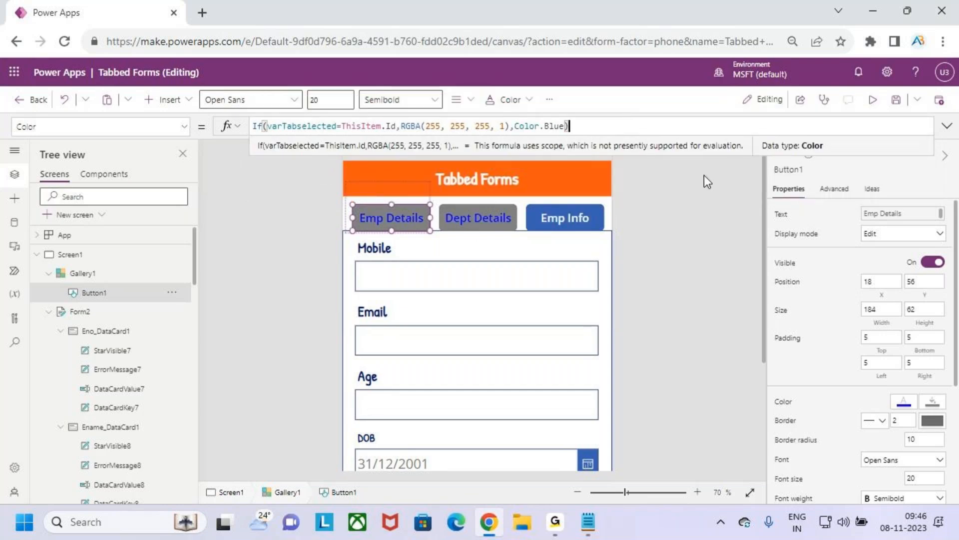
Step: Preview the app to check the text colours on the tab buttons, and return to editing
{"action": "left_click", "coordinate": [873, 101]}
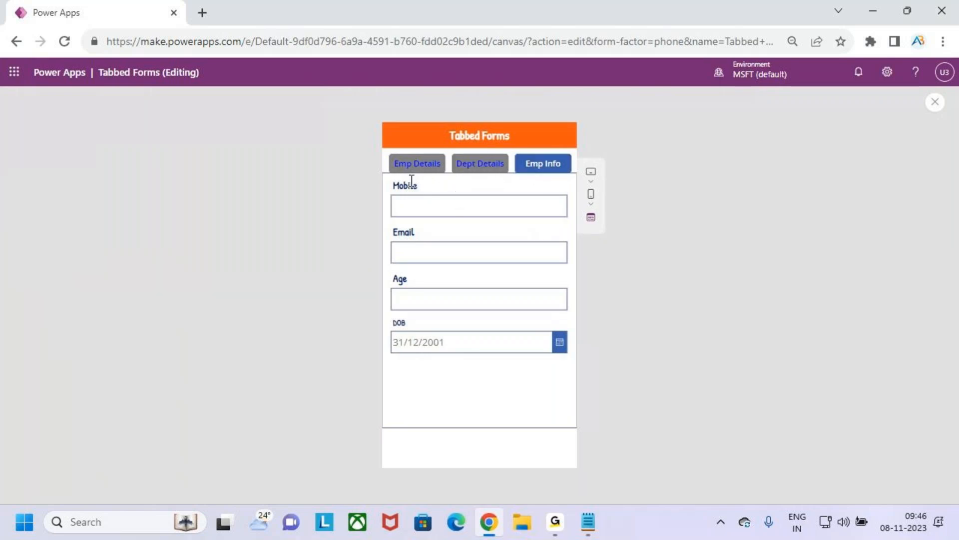
{"action": "left_click", "coordinate": [935, 101]}
{"action": "left_click", "coordinate": [580, 349]}
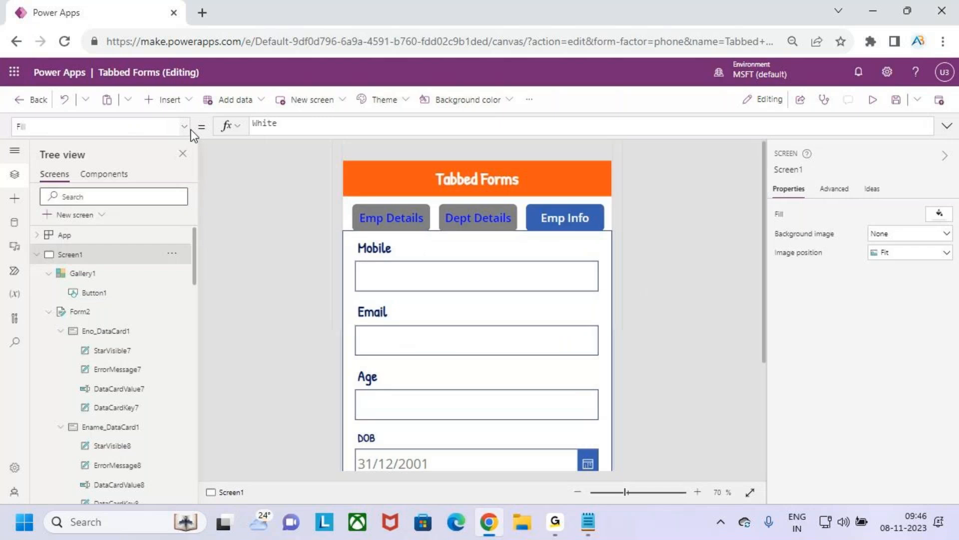
Step: Remove Blue from the else value of the Emp Details button's Color formula, keeping the Color. prefix
{"action": "left_click", "coordinate": [366, 216]}
{"action": "left_click", "coordinate": [552, 128]}
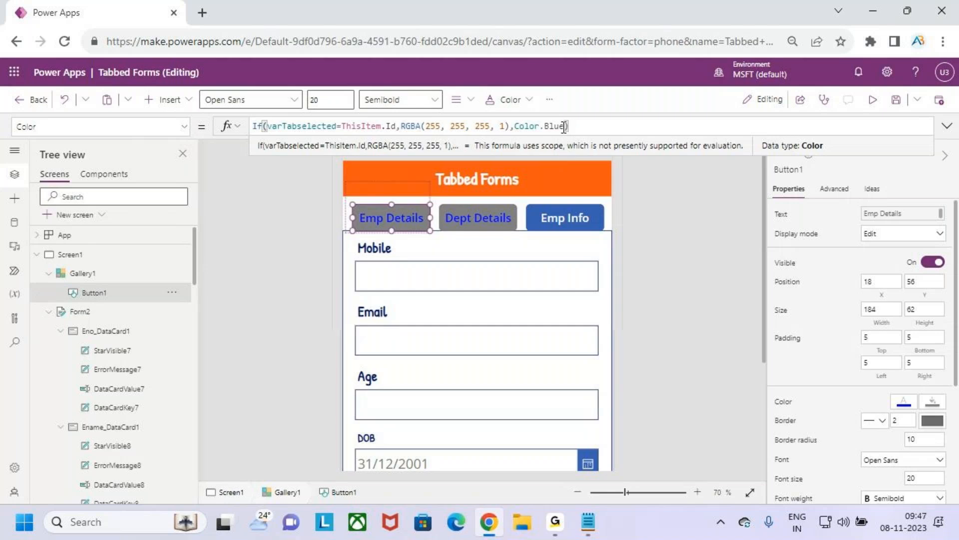
{"action": "key", "text": "BackSpace"}
{"action": "key", "text": "BackSpace"}
{"action": "key", "text": "BackSpace"}
{"action": "key", "text": "BackSpace"}
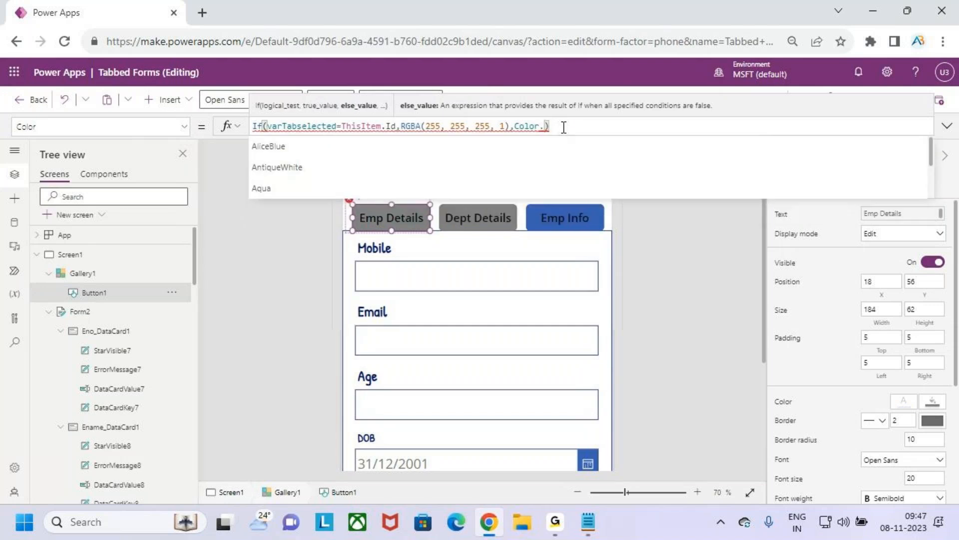
Step: Complete the Emp Details button's Color formula with Color.DeepSkyBlue as the else value
{"action": "key", "text": "Down"}
{"action": "key", "text": "Down"}
{"action": "key", "text": "Down"}
{"action": "key", "text": "Down"}
{"action": "key", "text": "Down"}
{"action": "key", "text": "Down"}
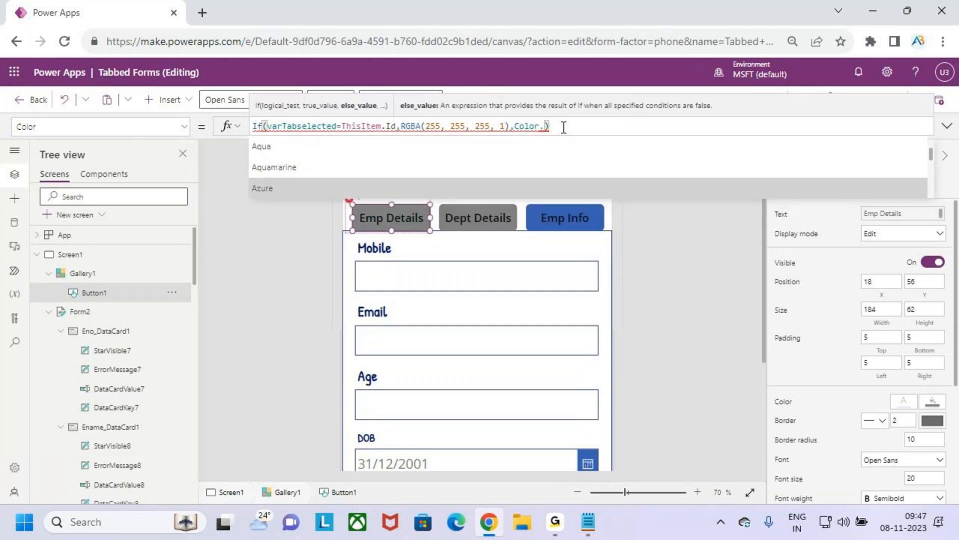
{"action": "key", "text": "Down"}
{"action": "key", "text": "Down"}
{"action": "key", "text": "Down"}
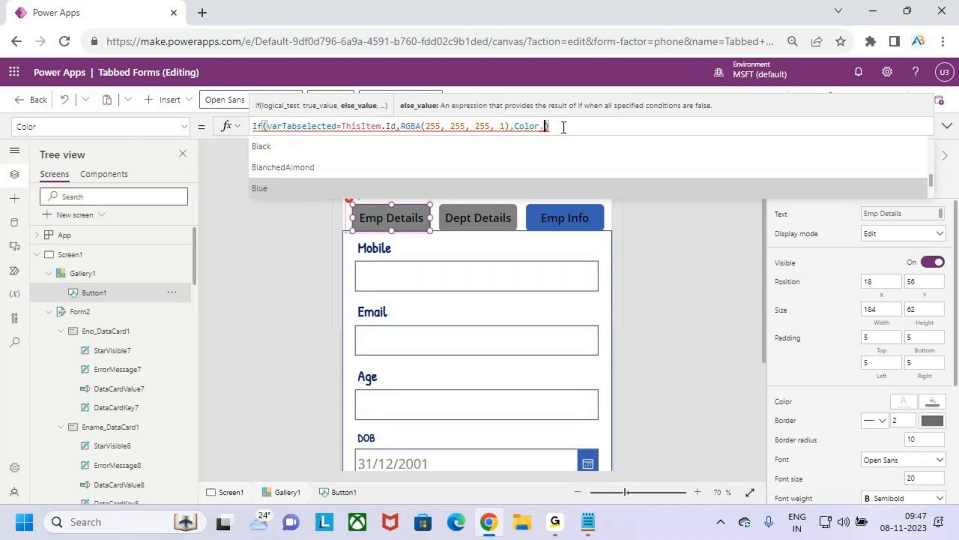
{"action": "key", "text": "Down"}
{"action": "key", "text": "Down"}
{"action": "key", "text": "Down"}
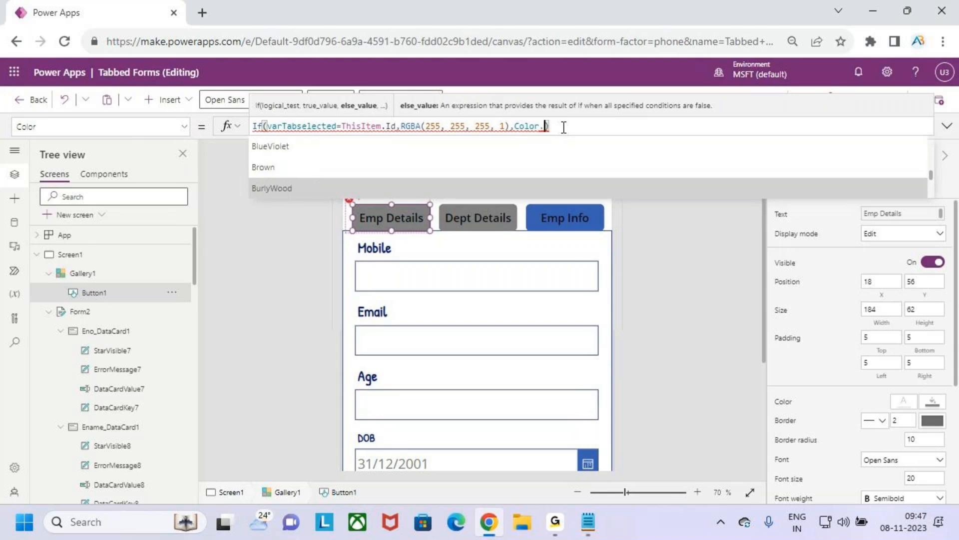
{"action": "key", "text": "Down"}
{"action": "key", "text": "Down"}
{"action": "key", "text": "Down"}
{"action": "key", "text": "Down"}
{"action": "key", "text": "Down"}
{"action": "key", "text": "Down"}
{"action": "key", "text": "Down"}
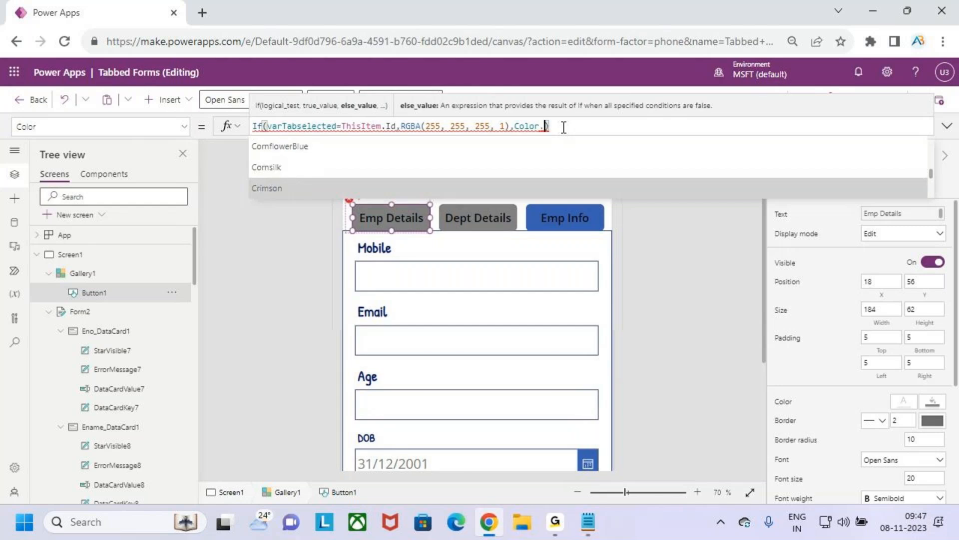
{"action": "key", "text": "Down"}
{"action": "key", "text": "Down"}
{"action": "key", "text": "Down"}
{"action": "key", "text": "Down"}
{"action": "key", "text": "Down"}
{"action": "key", "text": "Down"}
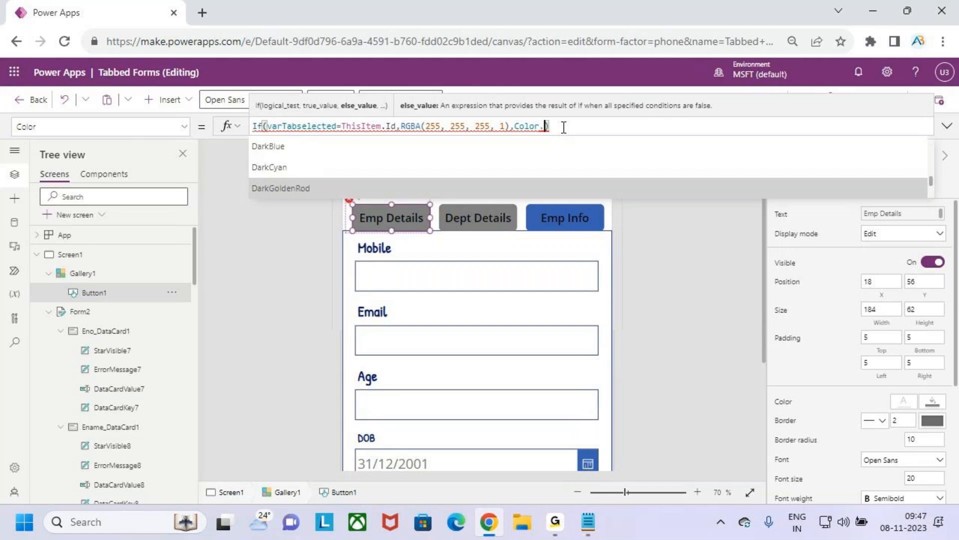
{"action": "key", "text": "Down"}
{"action": "key", "text": "Down"}
{"action": "key", "text": "Down"}
{"action": "key", "text": "Down"}
{"action": "key", "text": "Down"}
{"action": "key", "text": "Down"}
{"action": "key", "text": "Down"}
{"action": "key", "text": "Down"}
{"action": "key", "text": "Down"}
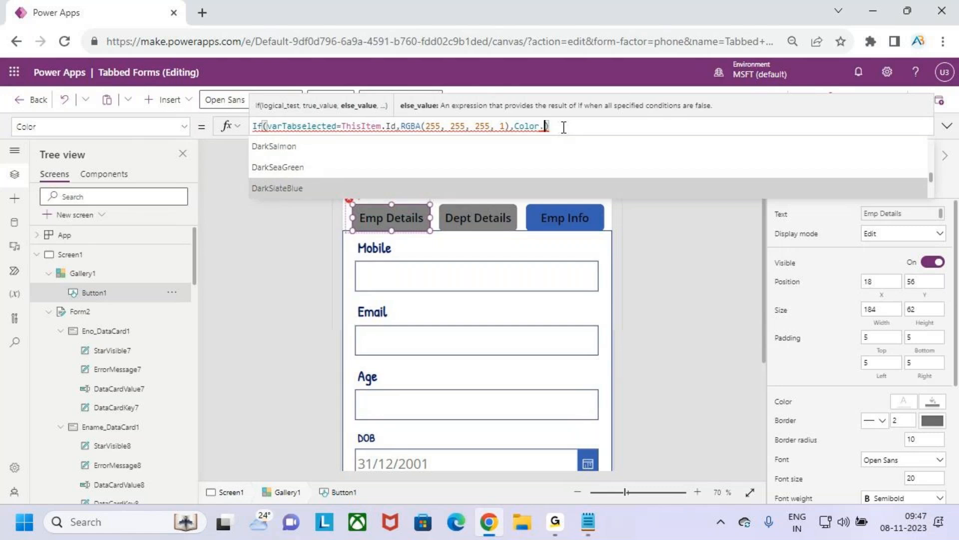
{"action": "key", "text": "Down"}
{"action": "key", "text": "Down"}
{"action": "key", "text": "Down"}
{"action": "key", "text": "Down"}
{"action": "key", "text": "Down"}
{"action": "key", "text": "Down"}
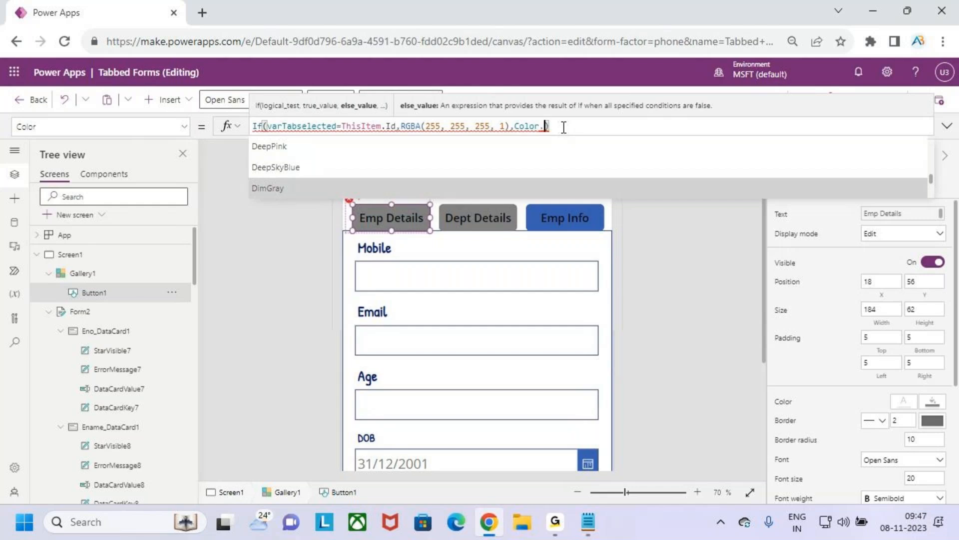
{"action": "key", "text": "Up"}
{"action": "key", "text": "Tab"}
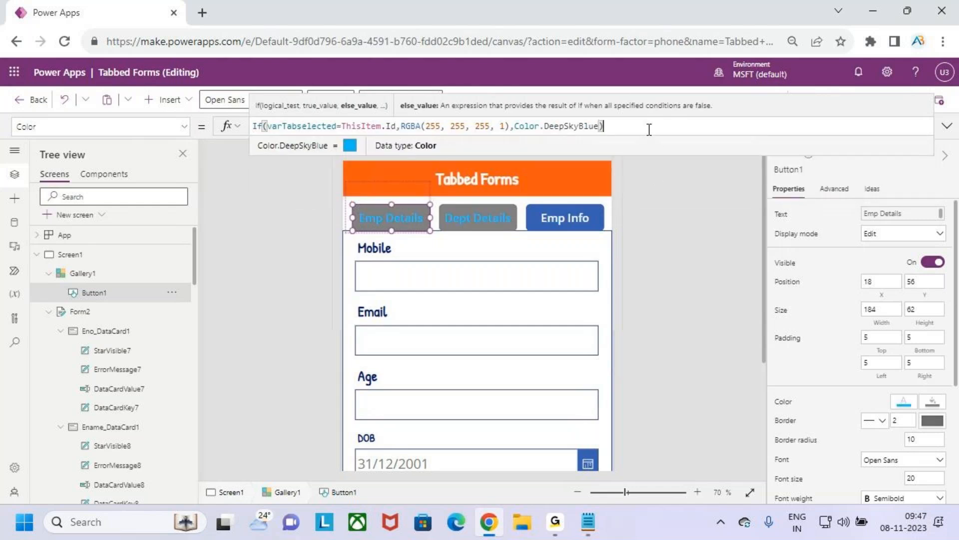
Step: Preview the app, open the Dept Details tab to check its text colours, and return to editing
{"action": "left_click", "coordinate": [885, 100]}
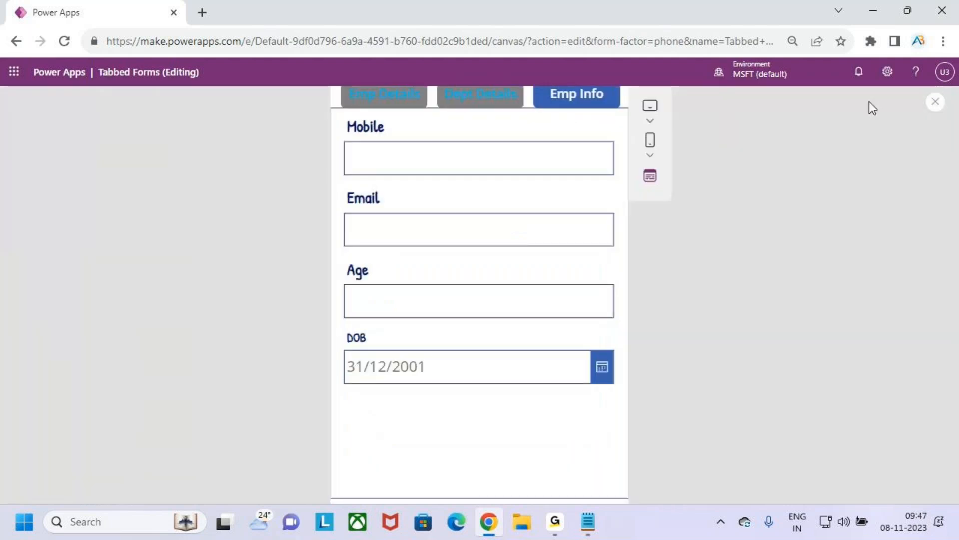
{"action": "left_click", "coordinate": [934, 105]}
{"action": "left_click", "coordinate": [590, 339]}
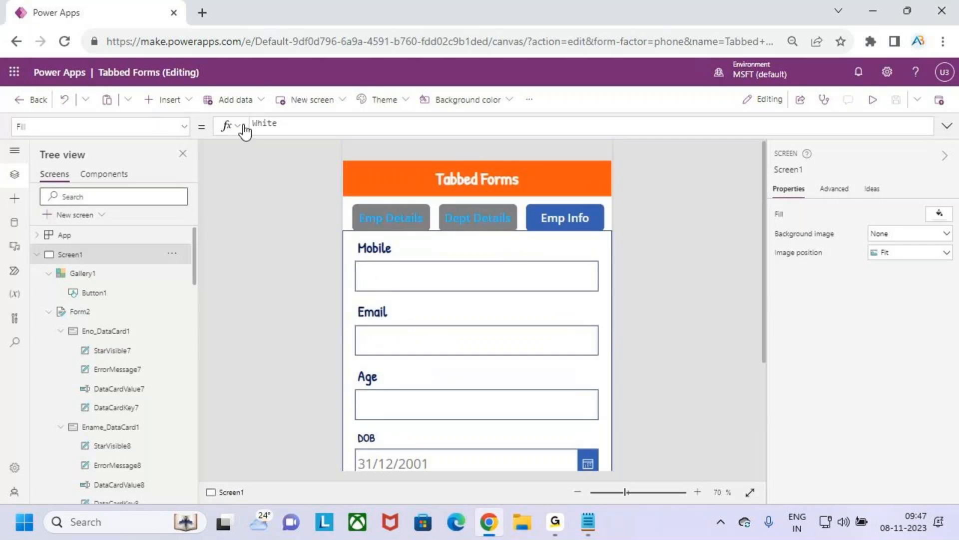
{"action": "key", "text": "F5"}
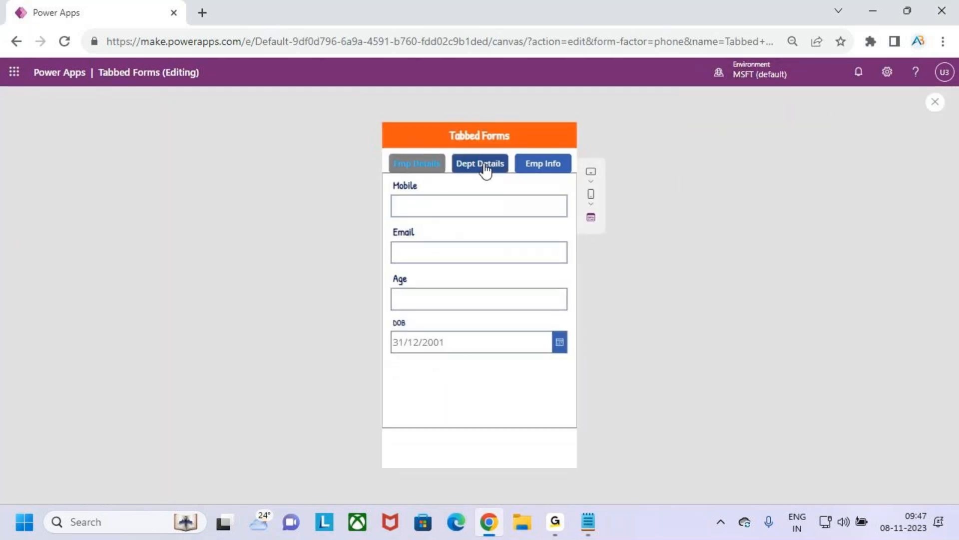
{"action": "left_click", "coordinate": [481, 165]}
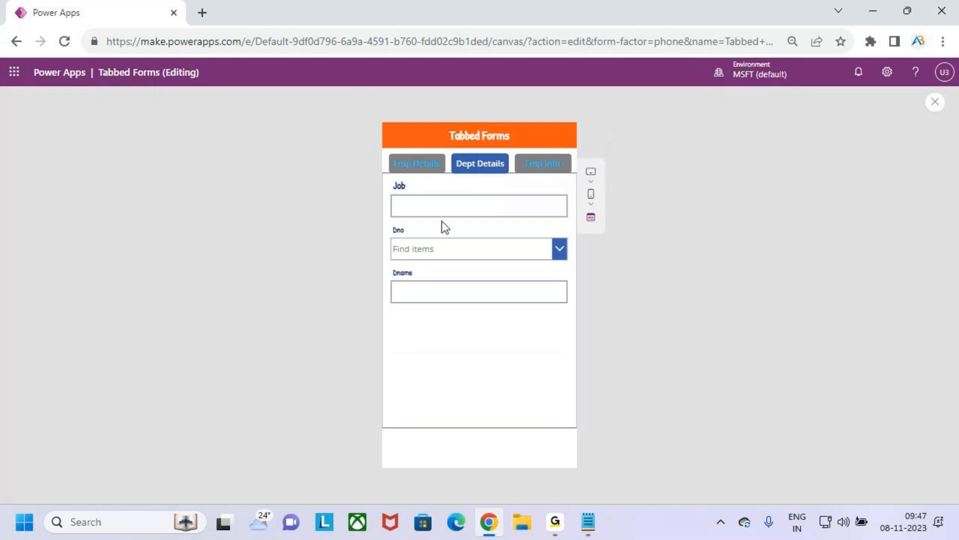
{"action": "left_click", "coordinate": [935, 102]}
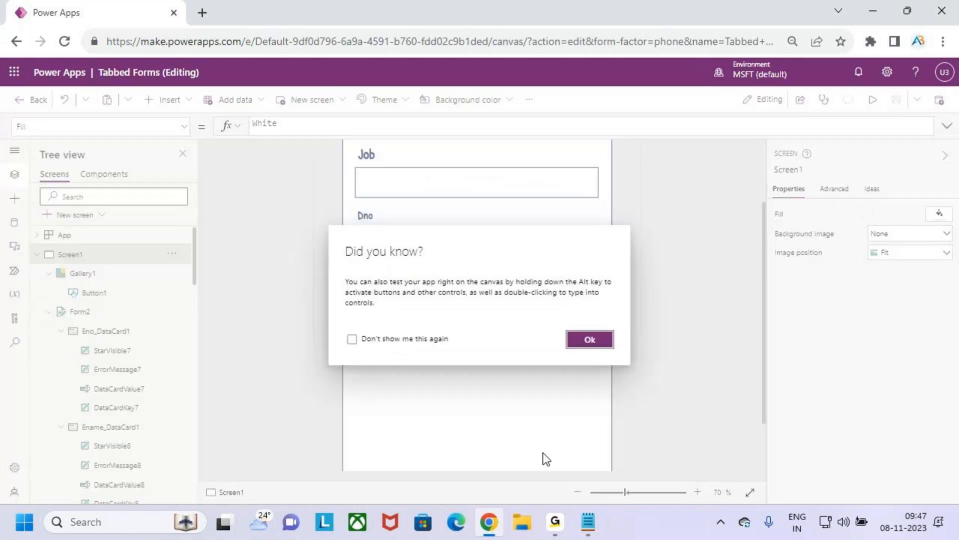
{"action": "left_click", "coordinate": [606, 340]}
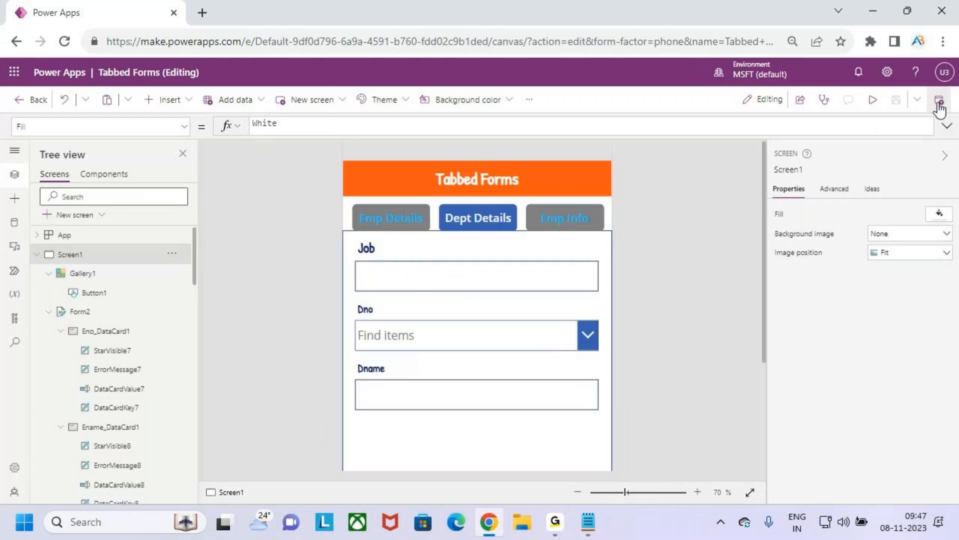
Step: Preview the app again, switch through the Emp Details, Dept Details and Emp Info tabs, and return to editing
{"action": "left_click", "coordinate": [870, 106]}
{"action": "left_click", "coordinate": [418, 163]}
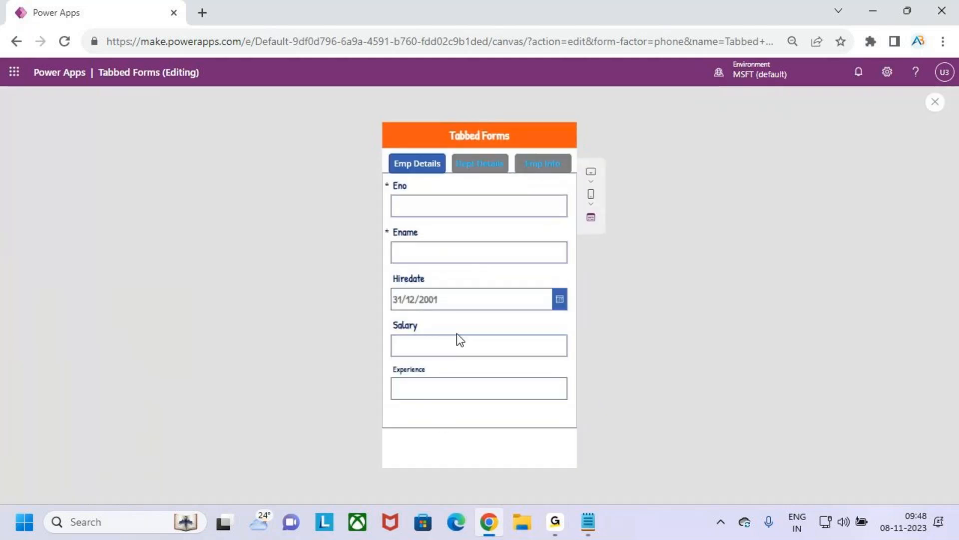
{"action": "left_click", "coordinate": [487, 170]}
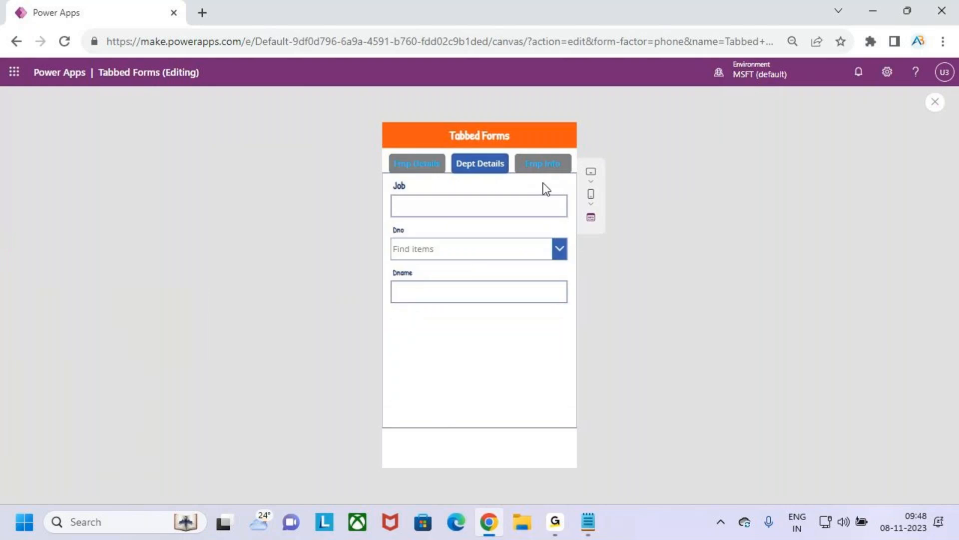
{"action": "left_click", "coordinate": [545, 170]}
{"action": "key", "text": "ctrl+2"}
{"action": "left_click_drag", "start_coordinate": [490, 434], "coordinate": [551, 456]}
{"action": "mouse_move", "coordinate": [523, 428]}
{"action": "left_mouse_down"}
{"action": "mouse_move", "coordinate": [539, 441]}
{"action": "mouse_move", "coordinate": [589, 368]}
{"action": "left_mouse_up"}
{"action": "key", "text": "Escape"}
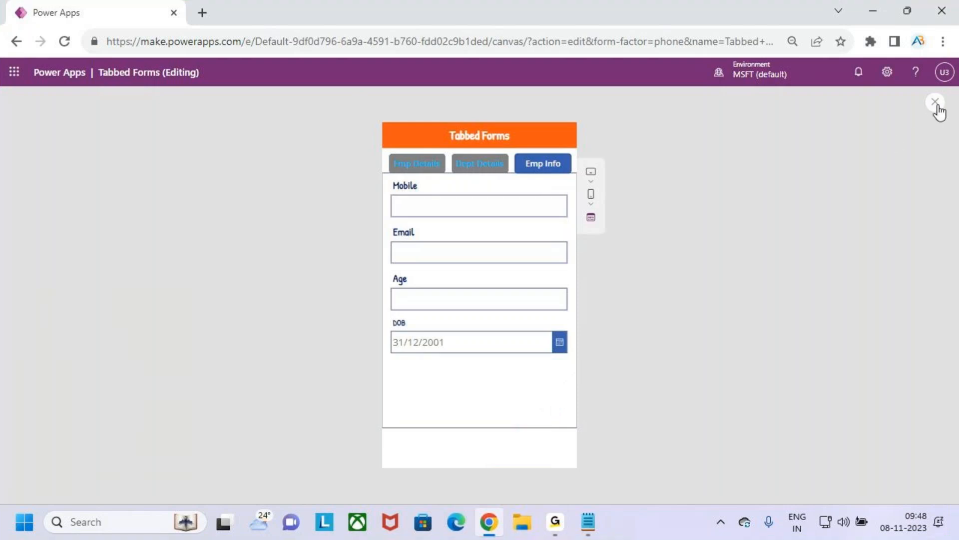
{"action": "left_click", "coordinate": [935, 103]}
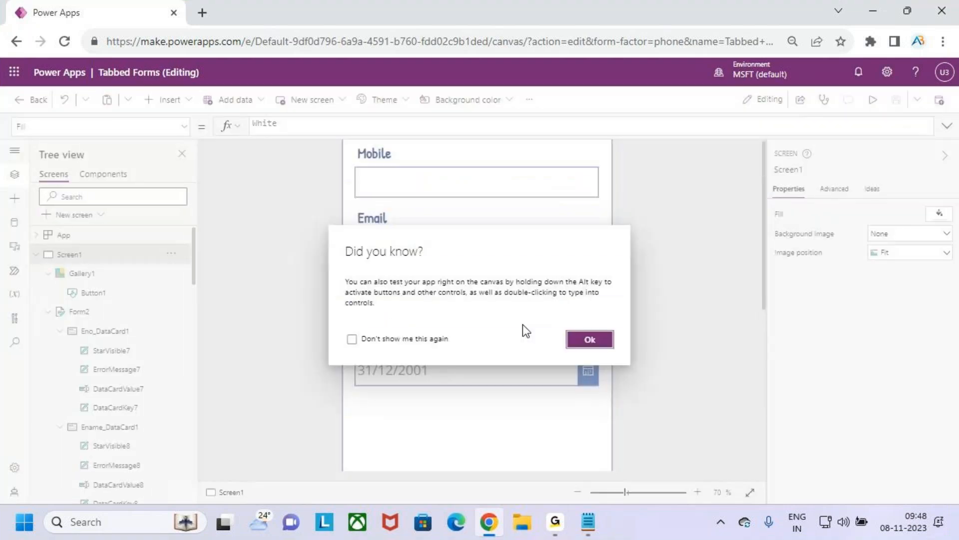
{"action": "left_click", "coordinate": [599, 341]}
Step: Insert a button on Screen1 and place it below the form at about X 308, Y 1020
{"action": "left_click", "coordinate": [544, 421]}
{"action": "scroll", "coordinate": [498, 393], "scroll_direction": "down", "scroll_amount": 2}
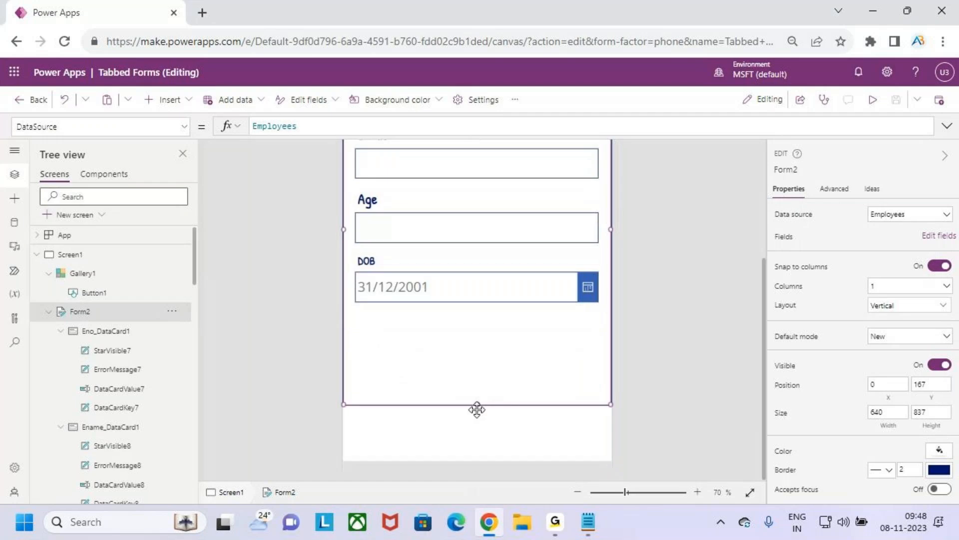
{"action": "left_click", "coordinate": [463, 444]}
{"action": "left_click", "coordinate": [166, 99]}
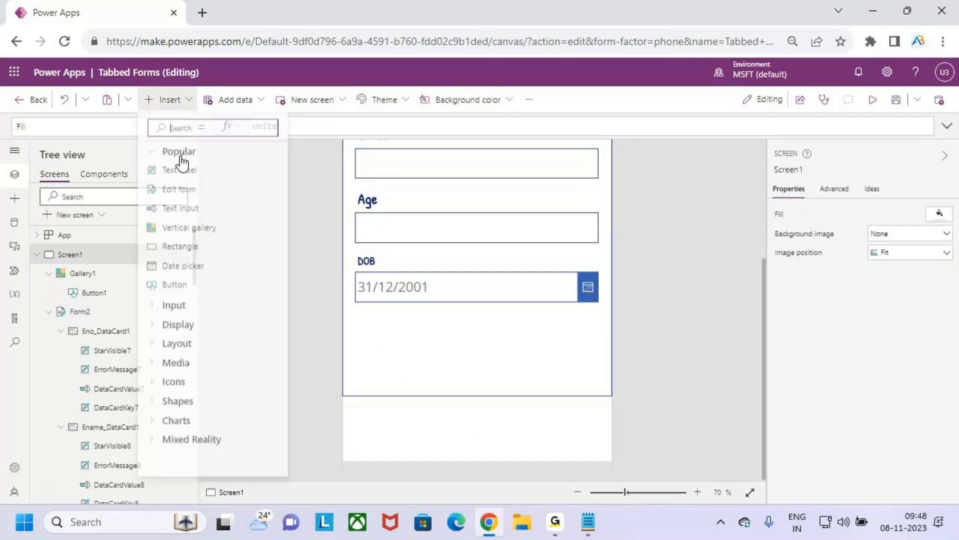
{"action": "left_click", "coordinate": [188, 285]}
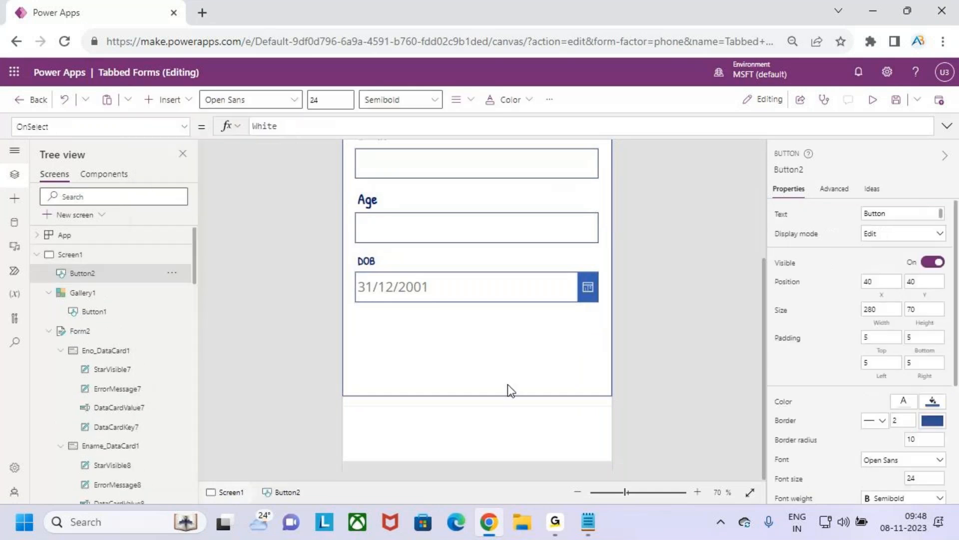
{"action": "left_click_drag", "start_coordinate": [427, 196], "coordinate": [522, 409]}
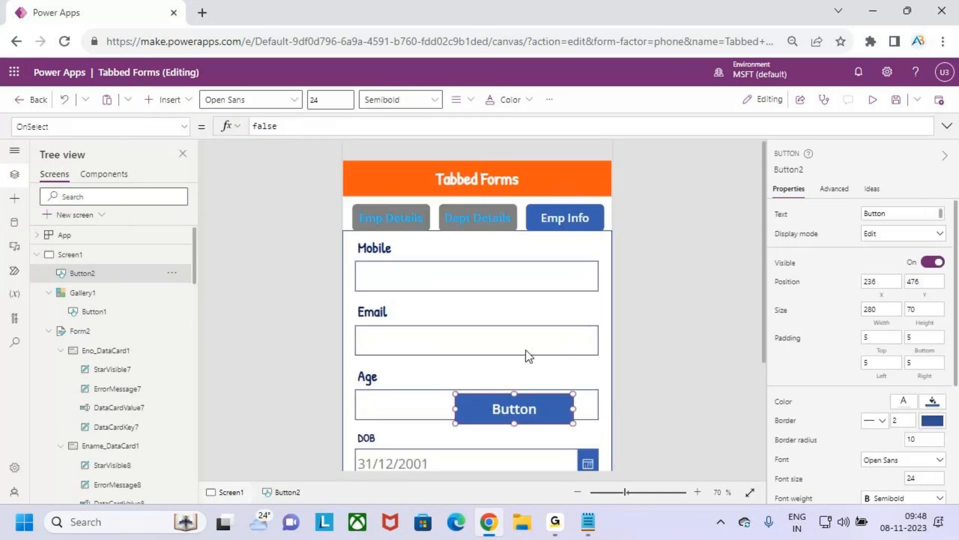
{"action": "scroll", "coordinate": [526, 350], "scroll_direction": "down", "scroll_amount": 3}
{"action": "left_click_drag", "start_coordinate": [509, 265], "coordinate": [531, 427]}
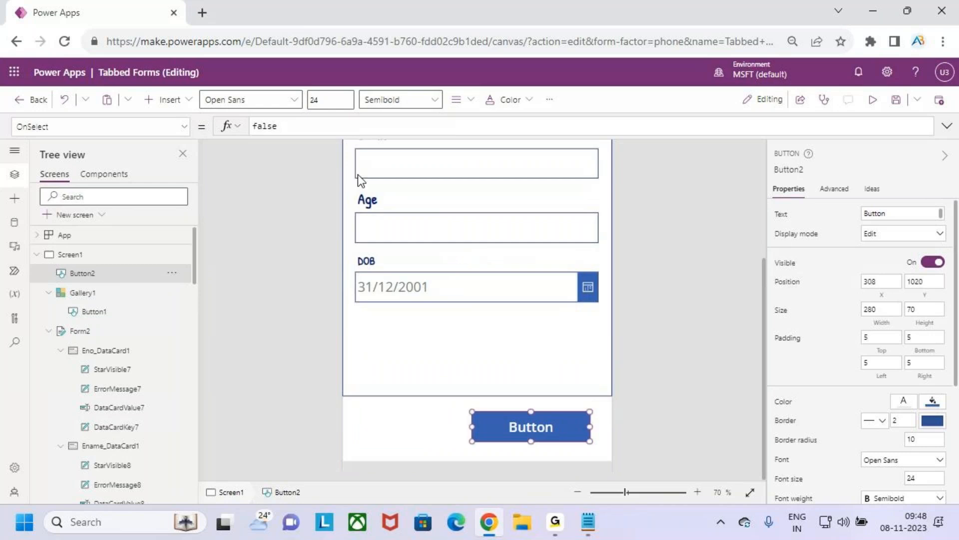
Step: Set the Text of the new button below the form to "submit"
{"action": "left_click", "coordinate": [782, 215]}
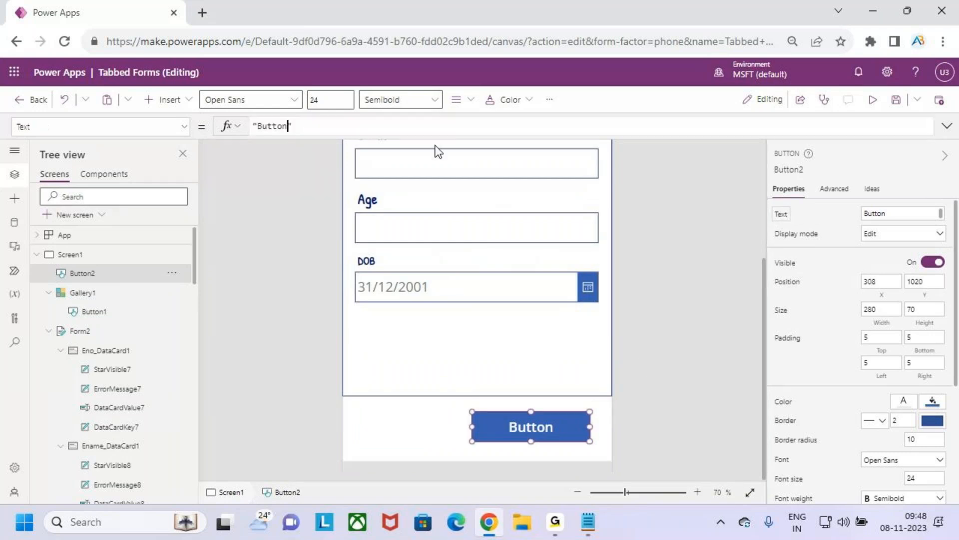
{"action": "left_click", "coordinate": [288, 126]}
{"action": "double_click", "coordinate": [283, 126]}
{"action": "type", "text": "subm"}
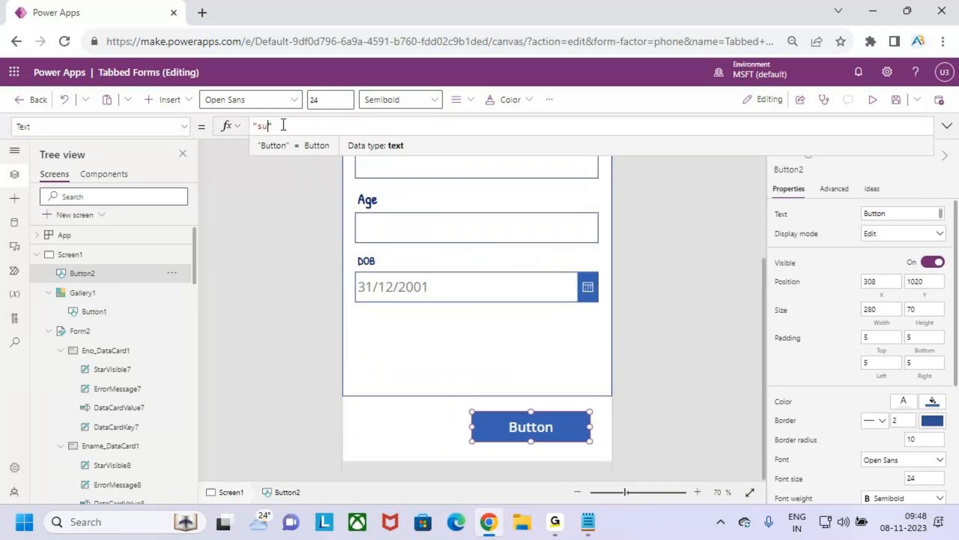
{"action": "type", "text": "it"}
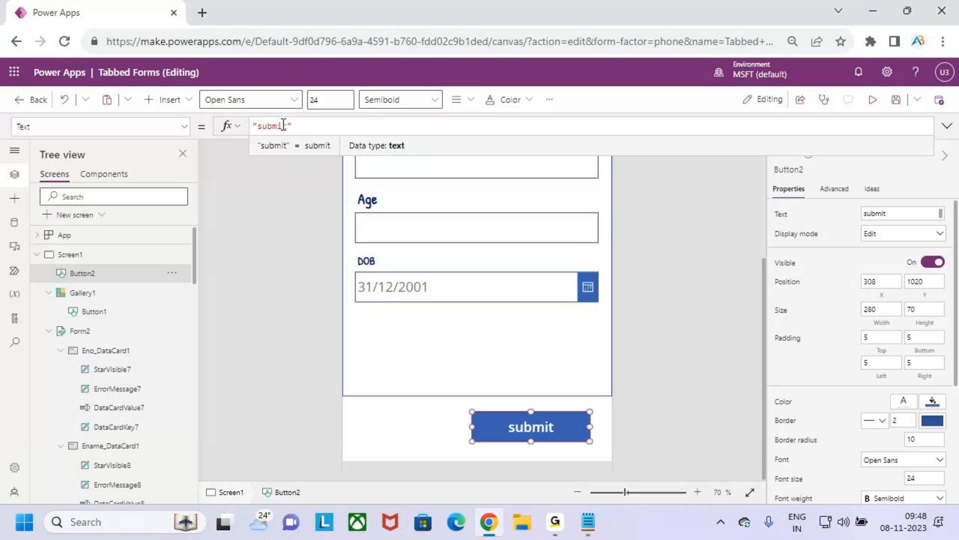
Step: Set the submit button's OnSelect formula to SubmitForm(Form2)
{"action": "left_click", "coordinate": [184, 127]}
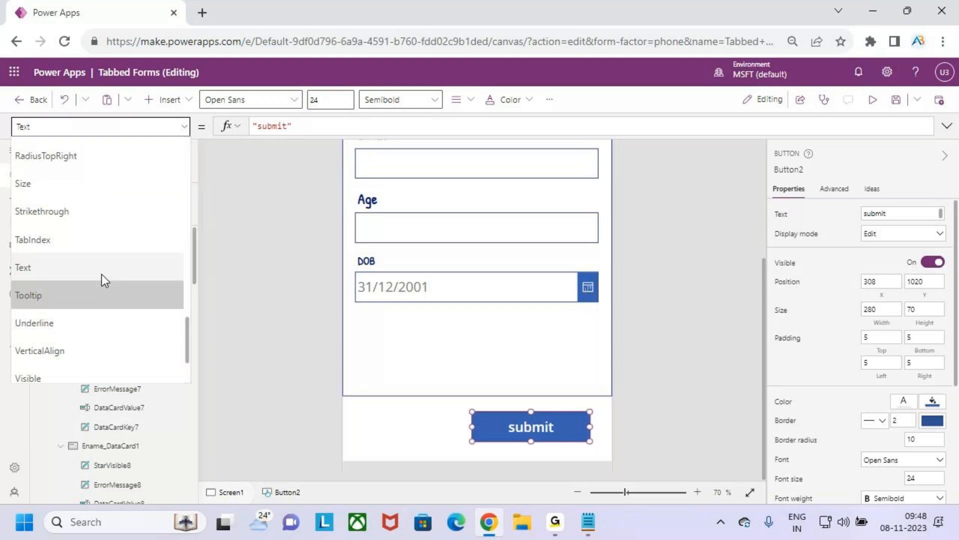
{"action": "scroll", "coordinate": [100, 270], "scroll_direction": "up", "scroll_amount": 5}
{"action": "left_click", "coordinate": [71, 218]}
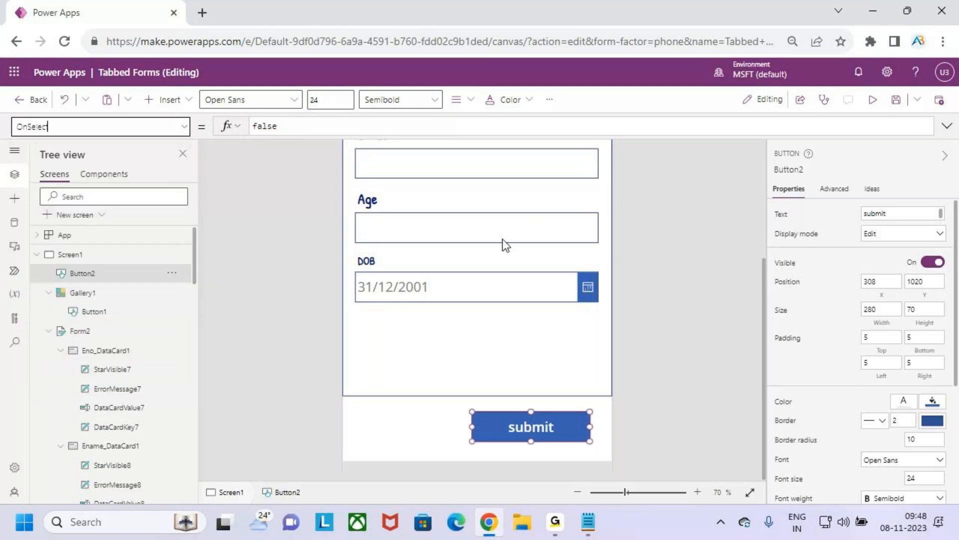
{"action": "left_click_drag", "start_coordinate": [294, 125], "coordinate": [203, 128]}
{"action": "type", "text": "submit"}
{"action": "key", "text": "Tab"}
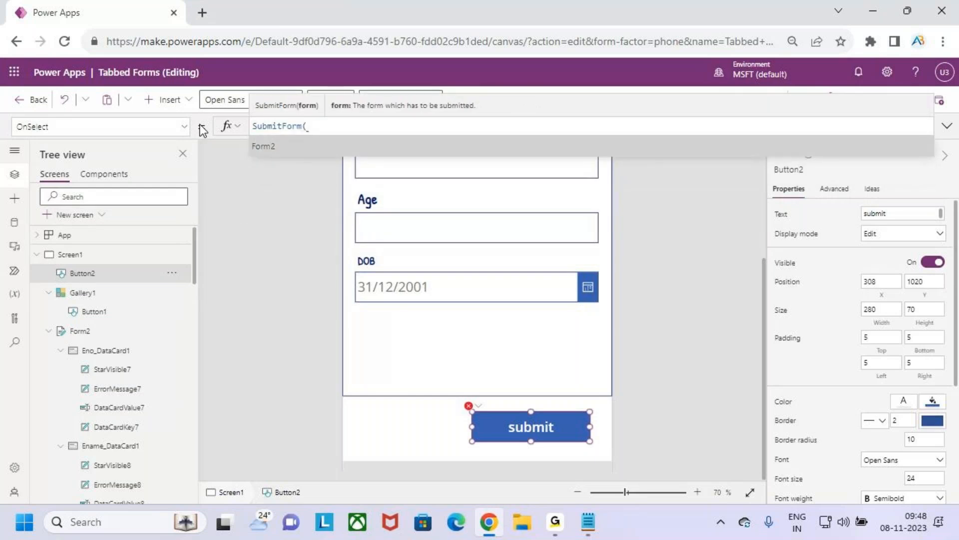
{"action": "key", "text": "Tab"}
{"action": "type", "text": ")"}
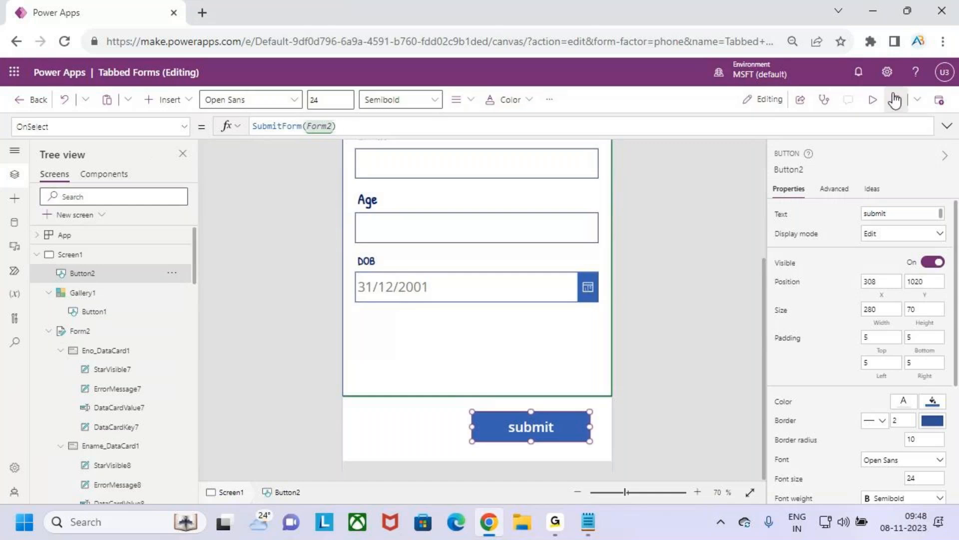
Step: Preview the app and, on the Emp Details tab, enter the employee number in Eno and the employee's name in Ename
{"action": "left_click", "coordinate": [872, 105]}
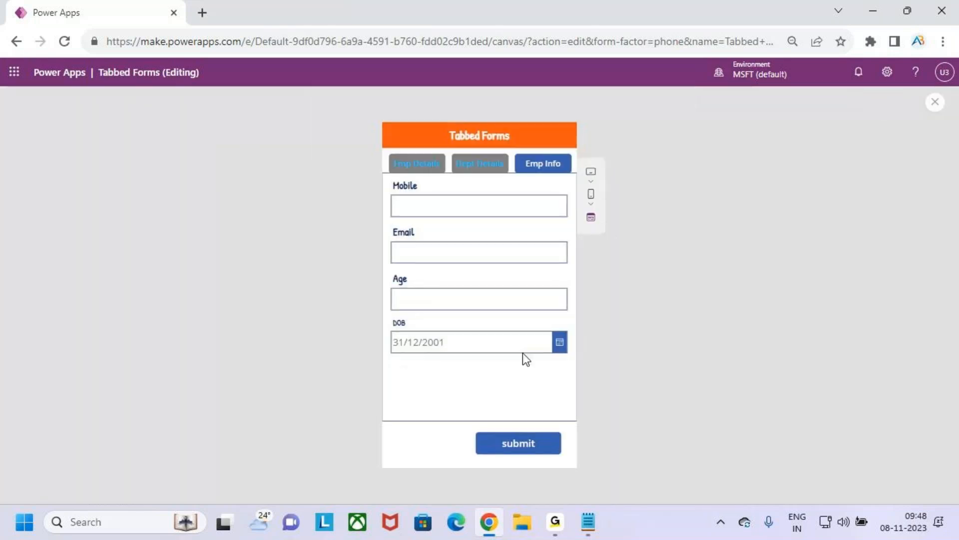
{"action": "left_click", "coordinate": [424, 166]}
{"action": "left_click", "coordinate": [433, 203]}
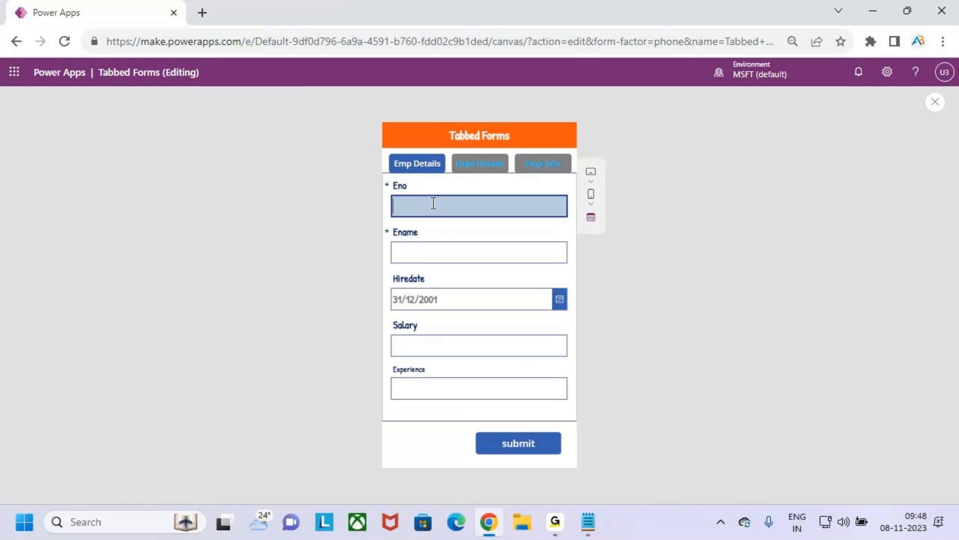
{"action": "type", "text": "101"}
{"action": "left_click", "coordinate": [464, 255]}
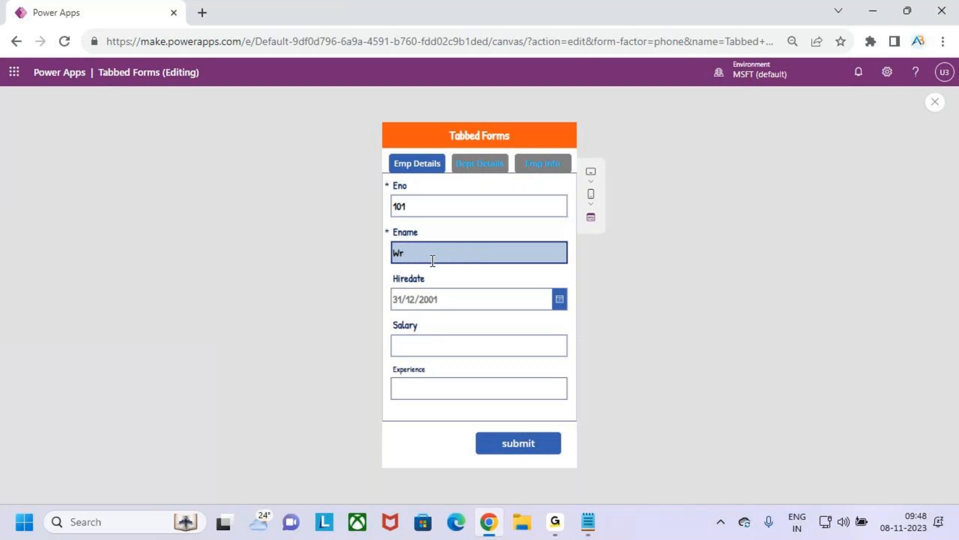
{"action": "type", "text": "Warner"}
Step: On the Emp Details tab, set Hiredate to 02/11/2023, Salary to 12000 and Experience to 2
{"action": "left_click", "coordinate": [559, 302]}
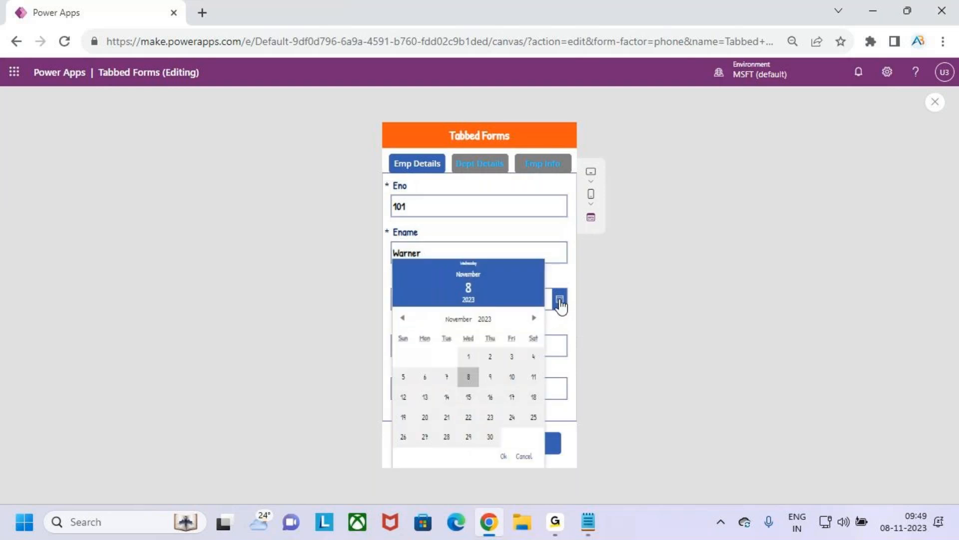
{"action": "left_click", "coordinate": [490, 357]}
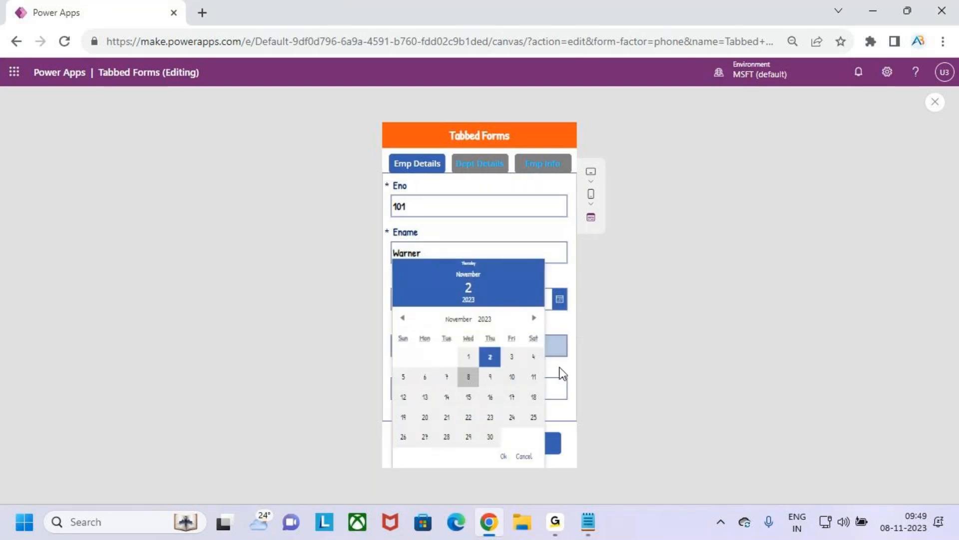
{"action": "left_click", "coordinate": [503, 456]}
{"action": "left_click", "coordinate": [443, 347]}
{"action": "type", "text": "12000"}
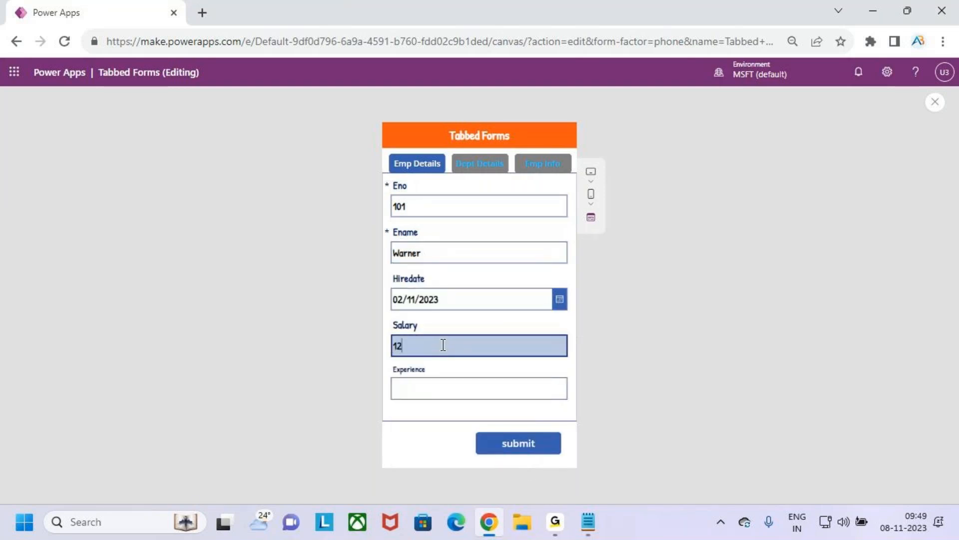
{"action": "left_click", "coordinate": [452, 396]}
{"action": "type", "text": "2"}
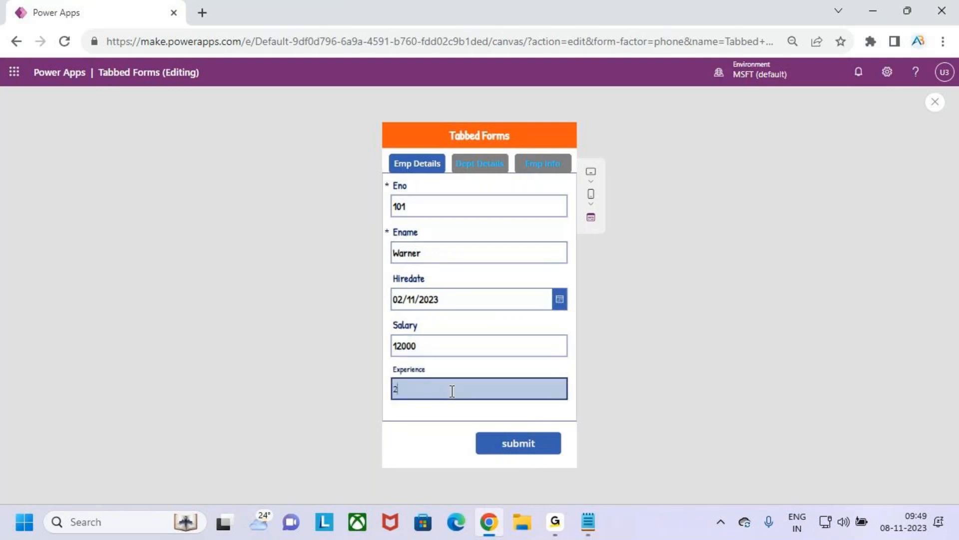
Step: On the Dept Details tab, enter Dev as the Job, choose 10 for Dno and fill in the department name in Dname
{"action": "left_click", "coordinate": [492, 167]}
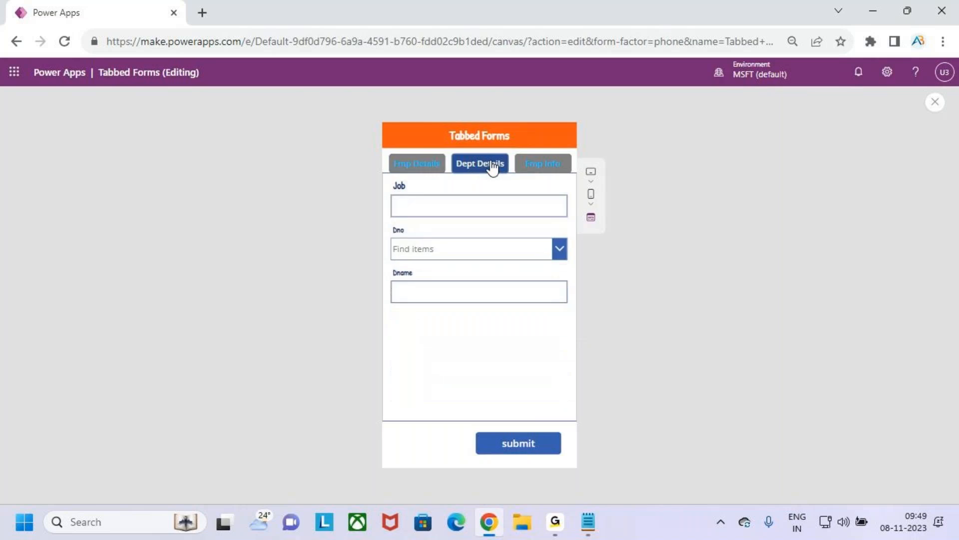
{"action": "left_click", "coordinate": [442, 204]}
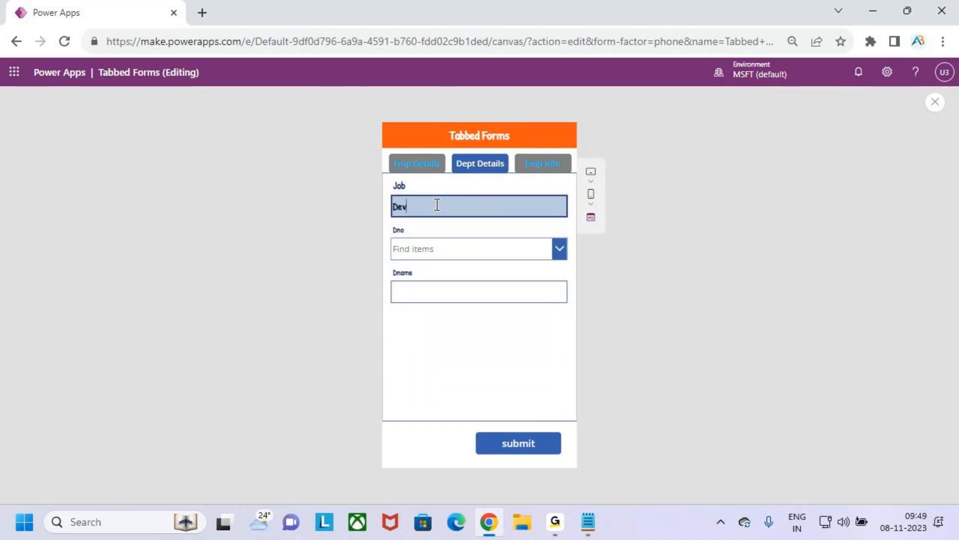
{"action": "left_click", "coordinate": [442, 248]}
{"action": "left_click", "coordinate": [453, 264]}
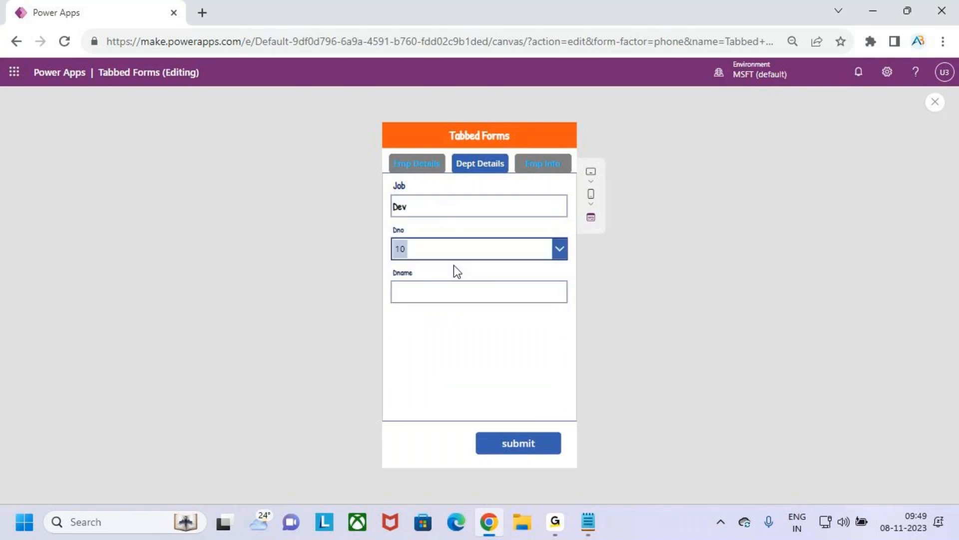
{"action": "left_click", "coordinate": [463, 289]}
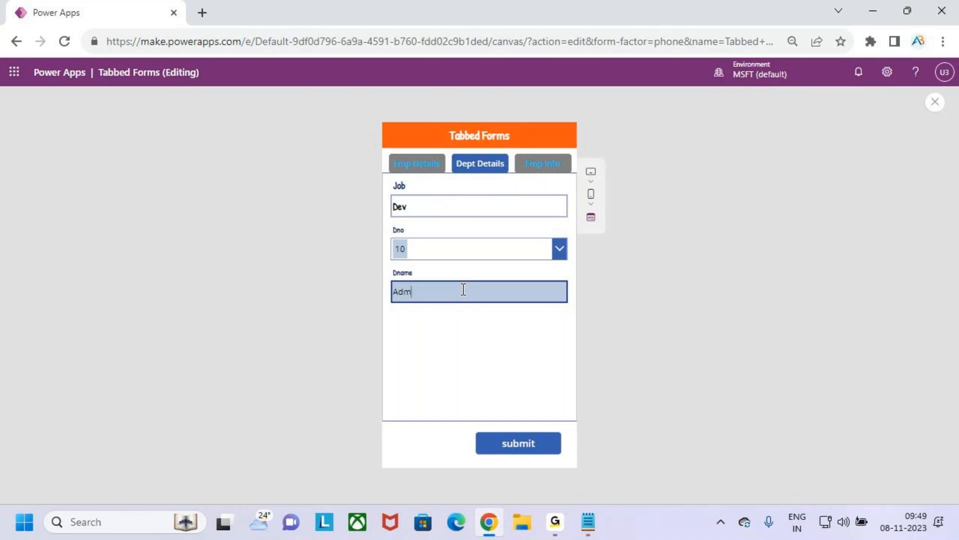
Step: On the Emp Info tab, enter the employee's mobile number and e-mail address, and set Age to 26
{"action": "left_click", "coordinate": [533, 168]}
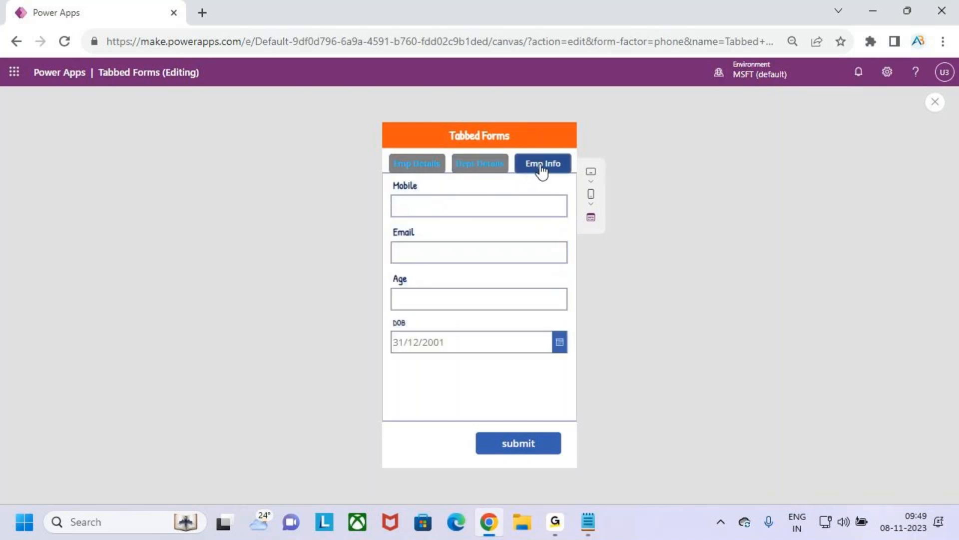
{"action": "left_click", "coordinate": [433, 208]}
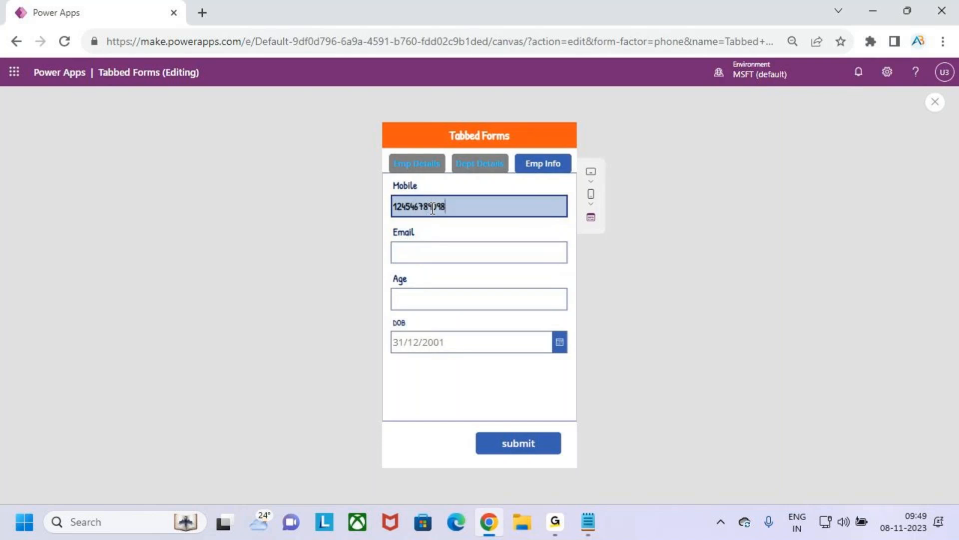
{"action": "left_click", "coordinate": [455, 251]}
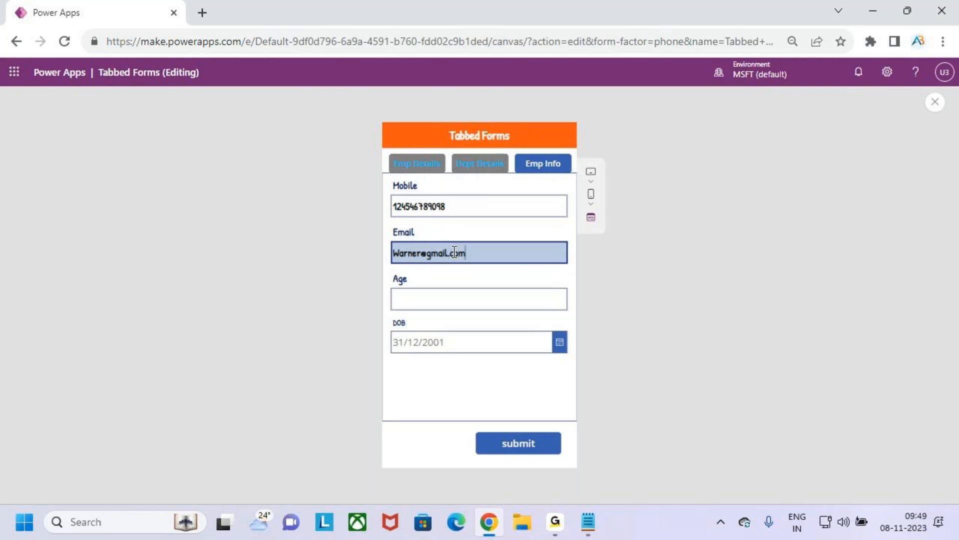
{"action": "left_click", "coordinate": [446, 298]}
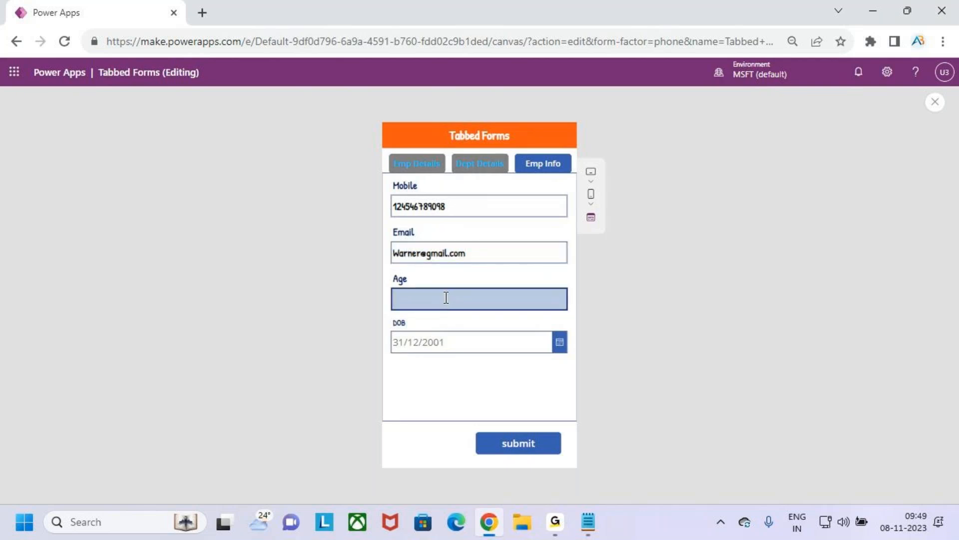
{"action": "type", "text": "24546"}
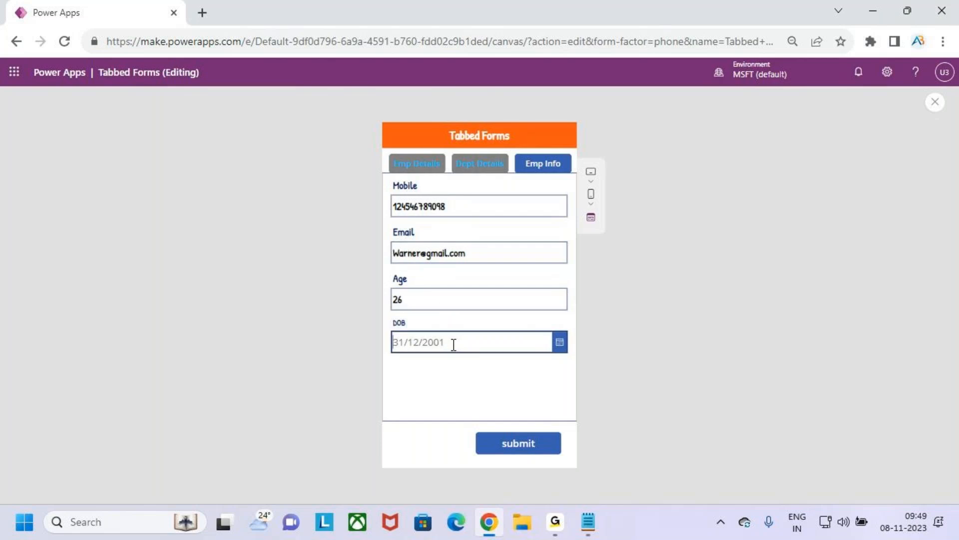
Step: Choose the employee's date of birth in the DOB field and submit the form
{"action": "left_click", "coordinate": [560, 343]}
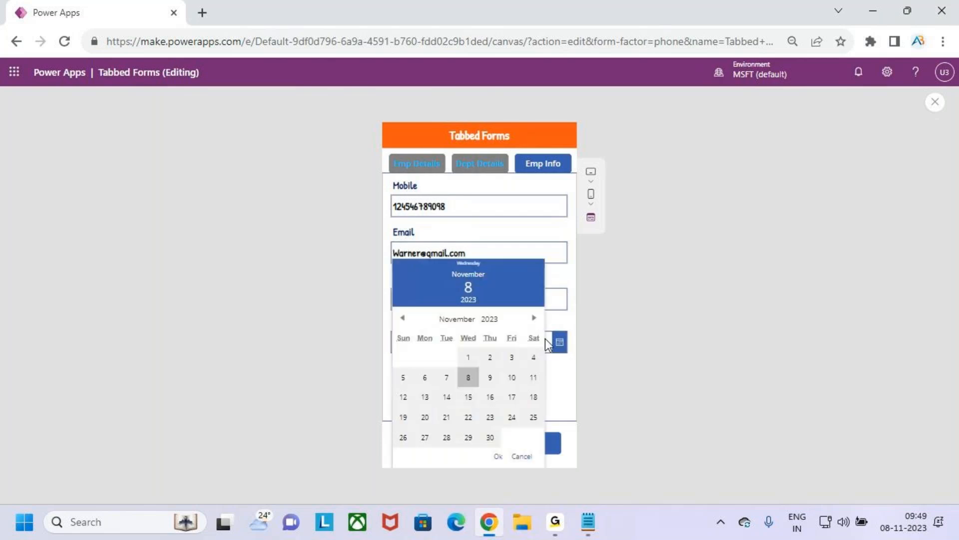
{"action": "left_click", "coordinate": [469, 358]}
{"action": "left_click", "coordinate": [498, 456]}
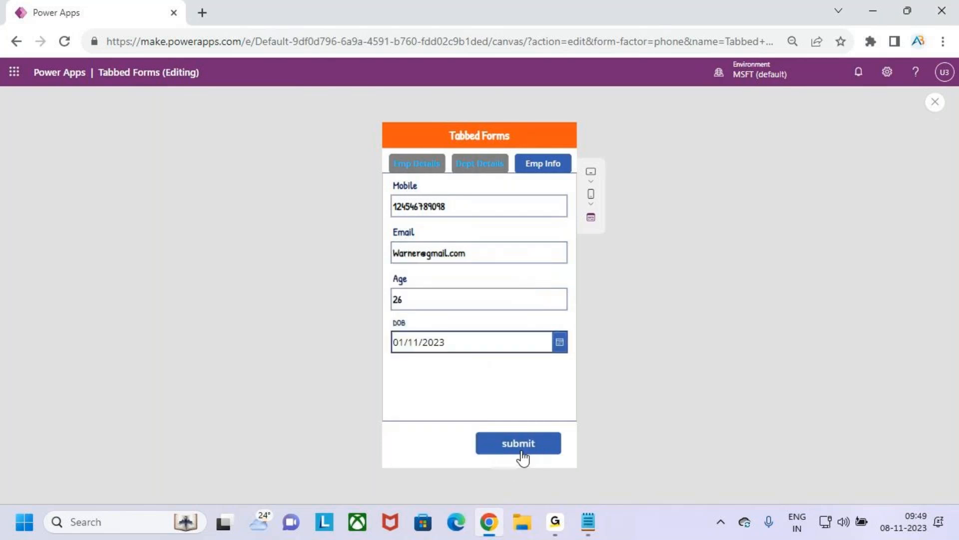
{"action": "left_click", "coordinate": [540, 452]}
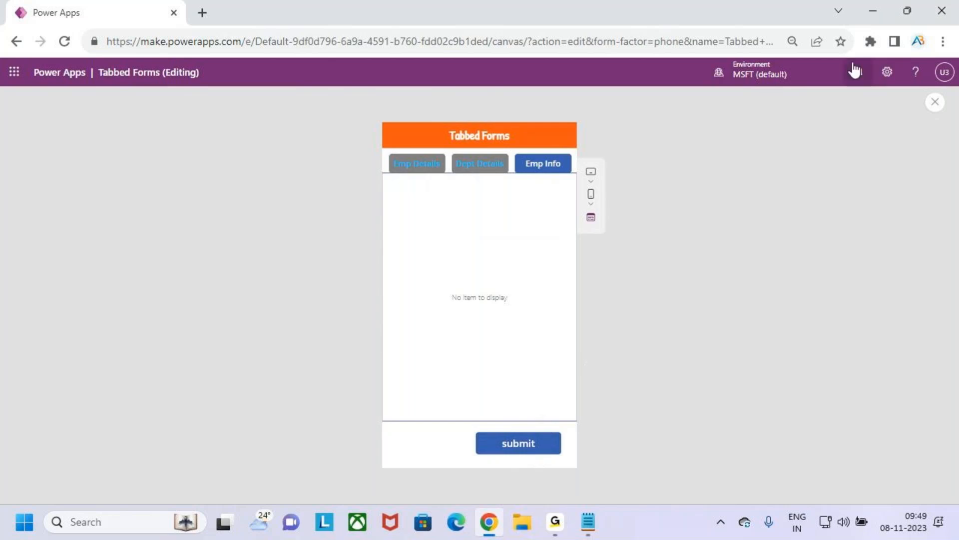
Step: Switch to SharePoint, open the Employees list of the Forms site and examine the newly submitted employee record
{"action": "left_click", "coordinate": [873, 11]}
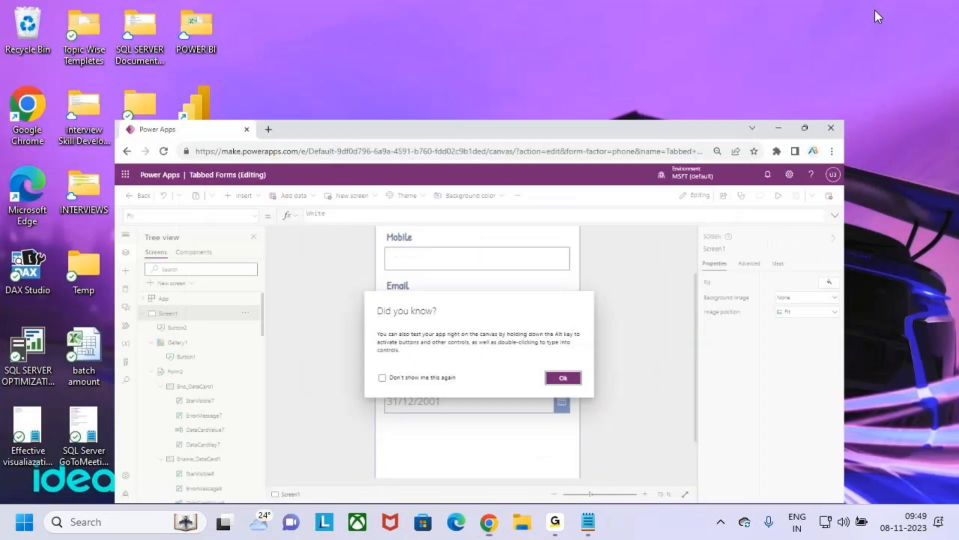
{"action": "left_click", "coordinate": [489, 522]}
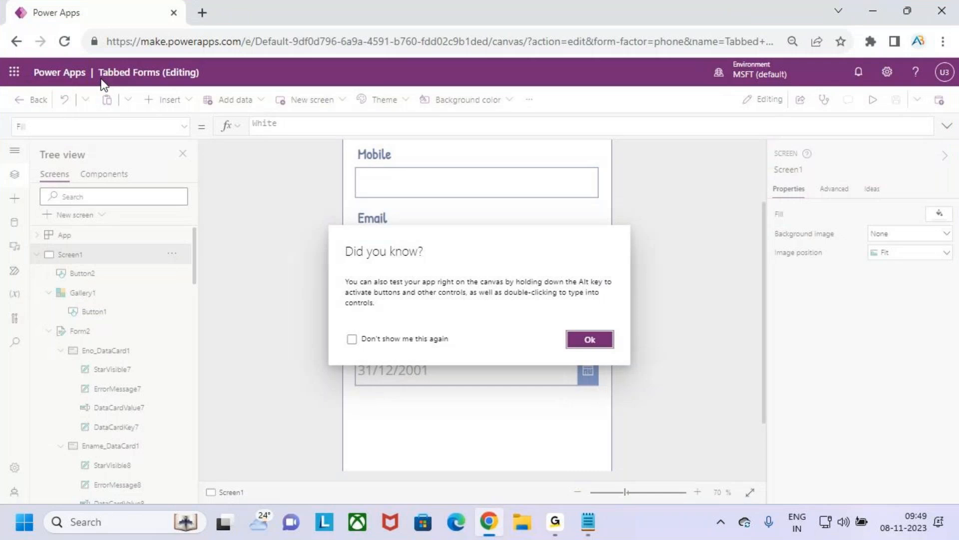
{"action": "left_click", "coordinate": [19, 76]}
{"action": "left_click", "coordinate": [59, 228]}
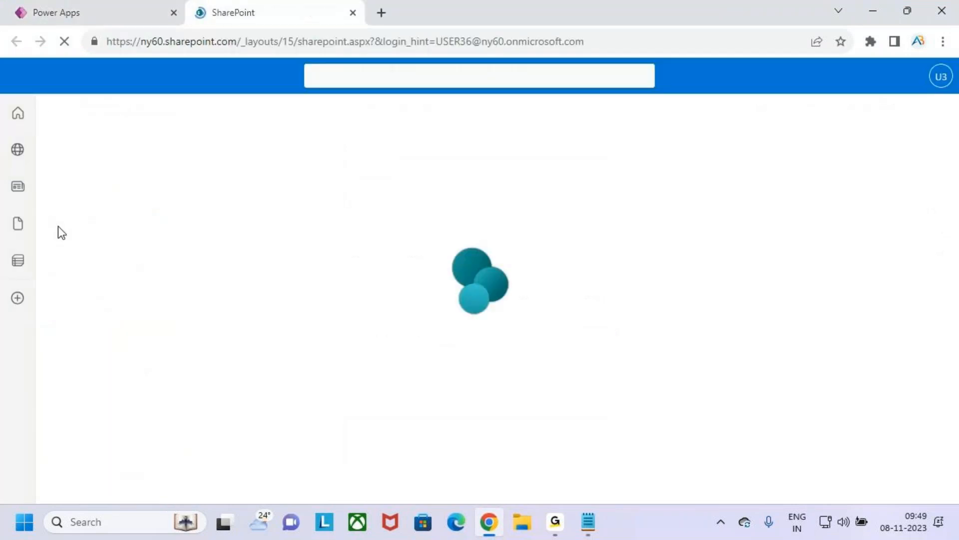
{"action": "left_click", "coordinate": [345, 244]}
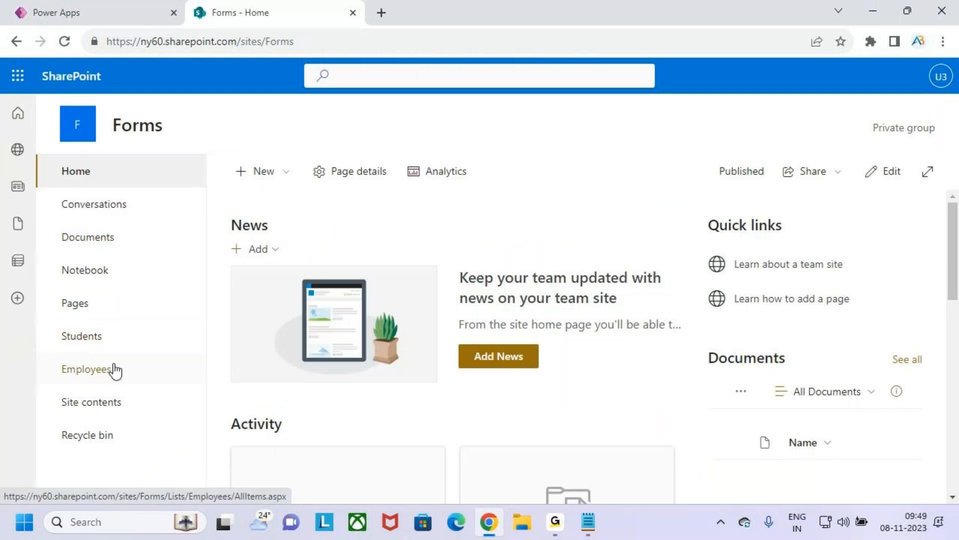
{"action": "left_click", "coordinate": [113, 369]}
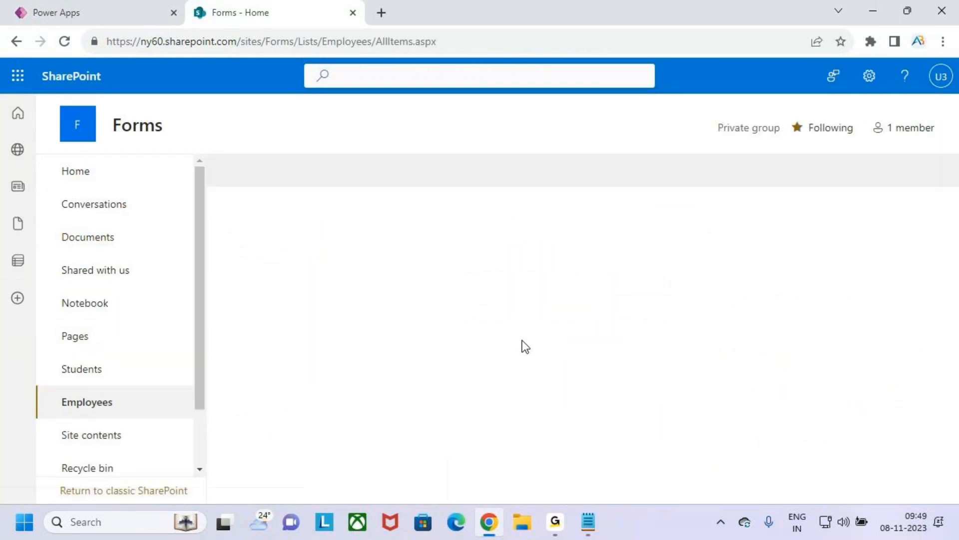
{"action": "scroll", "coordinate": [524, 382], "scroll_direction": "down", "scroll_amount": 2}
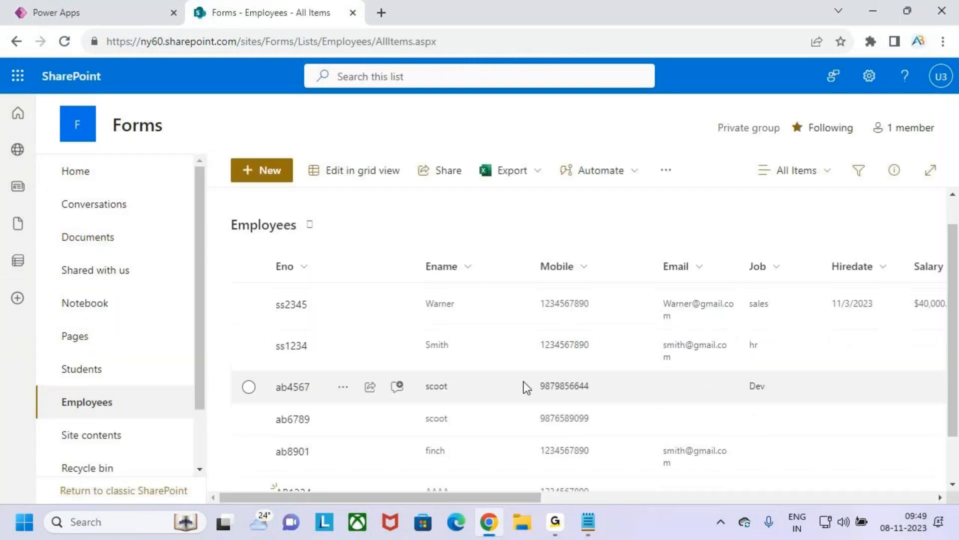
{"action": "left_click", "coordinate": [246, 469]}
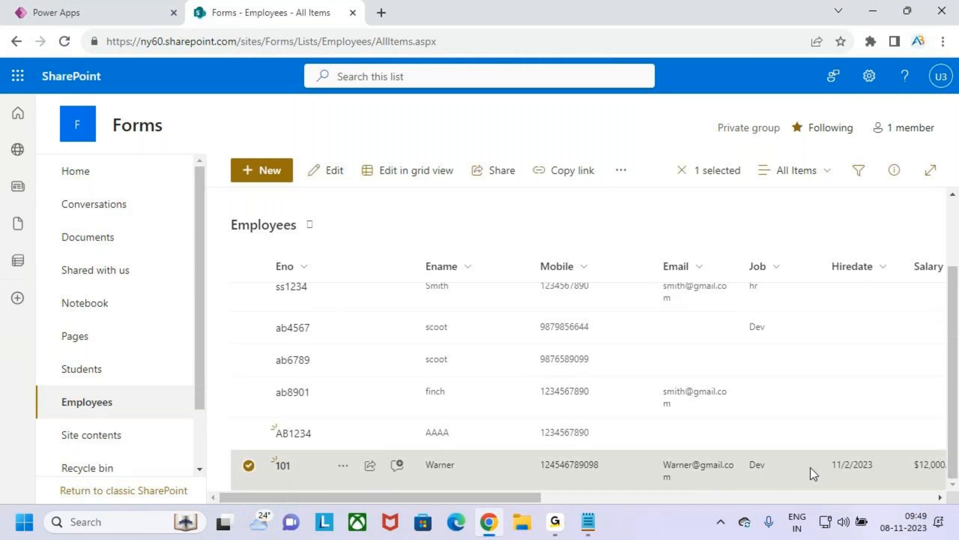
{"action": "mouse_move", "coordinate": [484, 498]}
{"action": "left_mouse_down"}
{"action": "mouse_move", "coordinate": [772, 495]}
{"action": "mouse_move", "coordinate": [492, 495]}
{"action": "left_mouse_up"}
Step: Return to the Power Apps editor, dismiss the testing tip and reapply New as the Default mode of Form2
{"action": "left_click", "coordinate": [111, 12]}
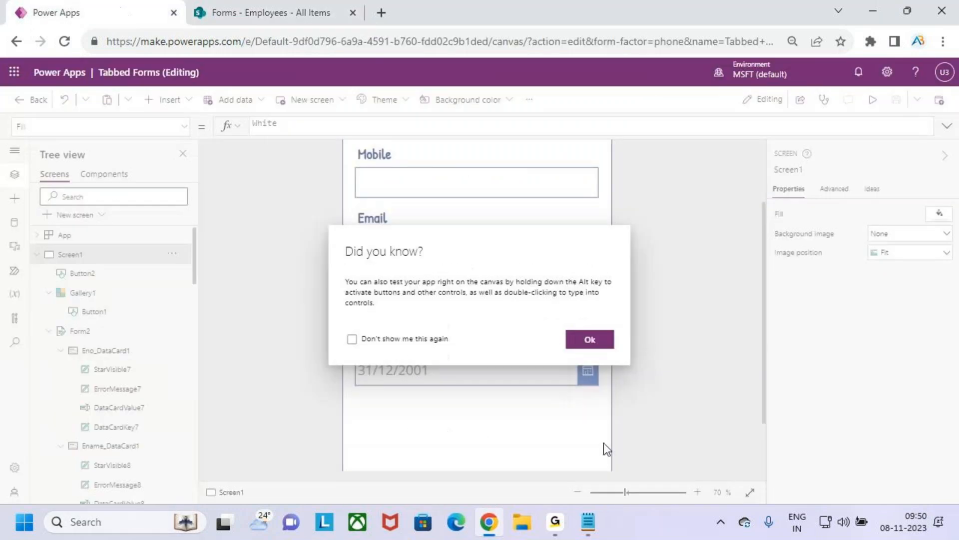
{"action": "left_click", "coordinate": [591, 342]}
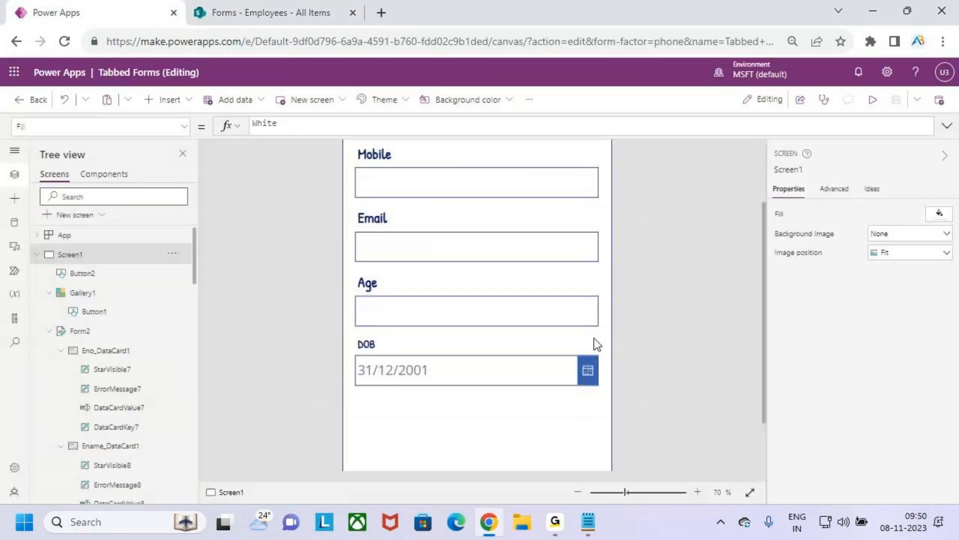
{"action": "left_click", "coordinate": [568, 278]}
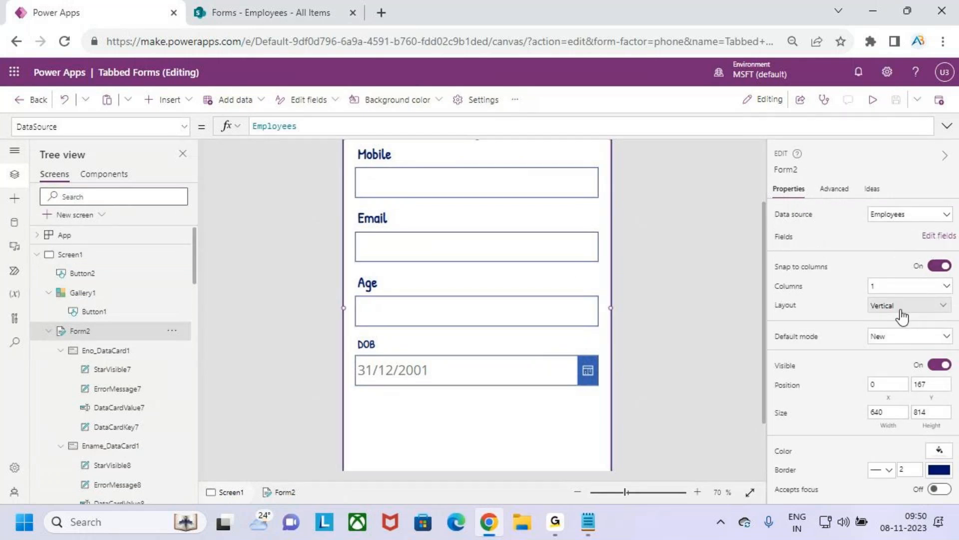
{"action": "left_click", "coordinate": [890, 345]}
{"action": "left_click", "coordinate": [891, 353]}
{"action": "left_click", "coordinate": [891, 346]}
{"action": "left_click", "coordinate": [894, 366]}
Step: Preview the app and switch between the Emp Details, Dept Details and Emp Info tabs to check their fields, and close the preview
{"action": "scroll", "coordinate": [382, 325], "scroll_direction": "up", "scroll_amount": 2}
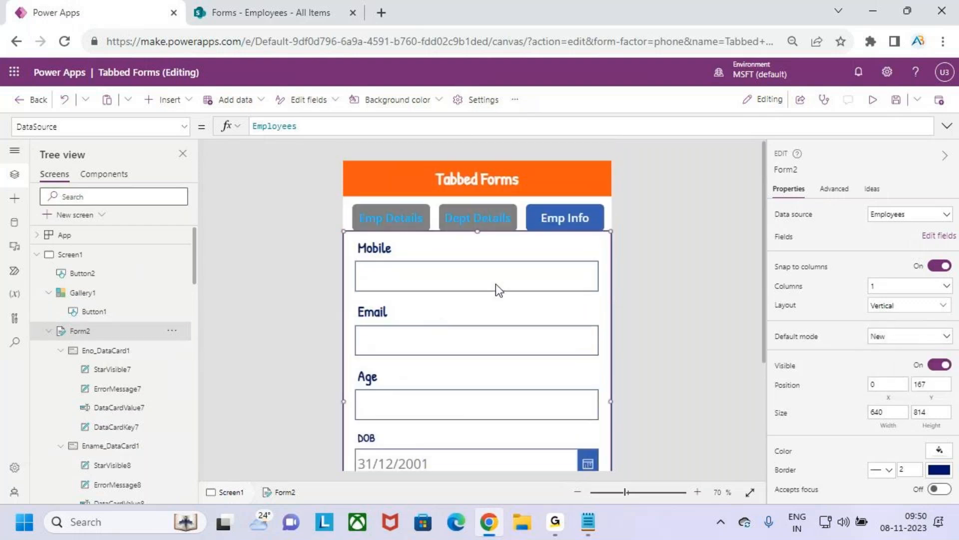
{"action": "scroll", "coordinate": [503, 357], "scroll_direction": "down", "scroll_amount": 4}
{"action": "scroll", "coordinate": [503, 353], "scroll_direction": "up", "scroll_amount": 3}
{"action": "scroll", "coordinate": [546, 299], "scroll_direction": "down", "scroll_amount": 2}
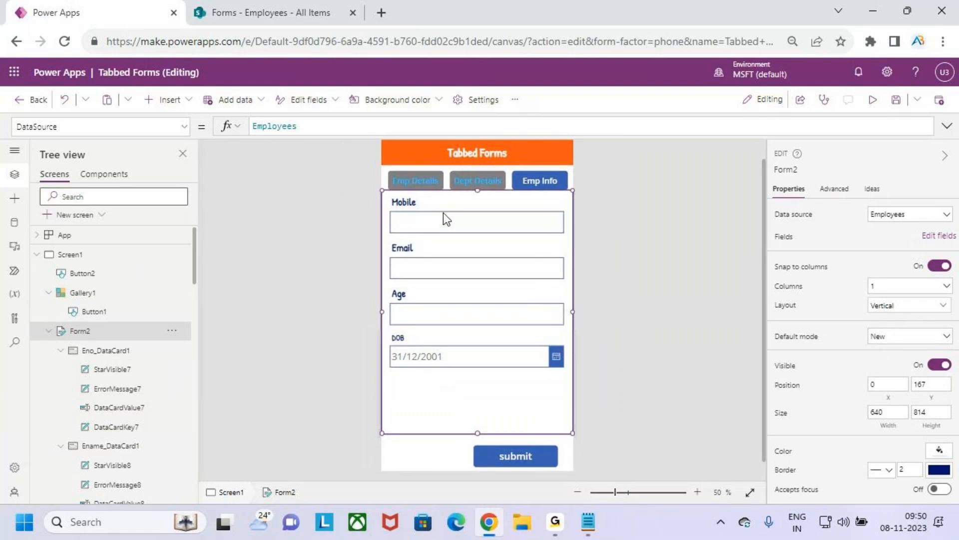
{"action": "left_click", "coordinate": [423, 179]}
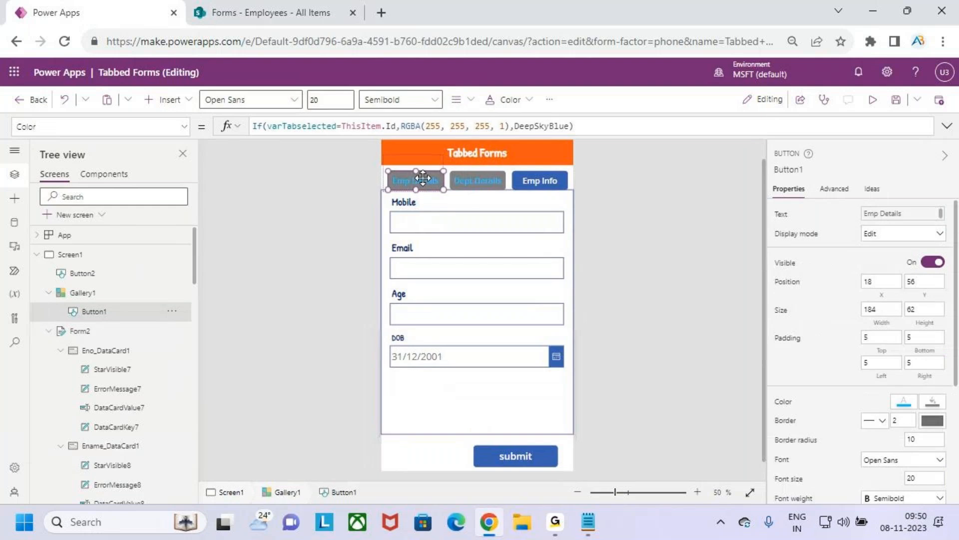
{"action": "left_click", "coordinate": [873, 99]}
{"action": "left_click", "coordinate": [417, 170]}
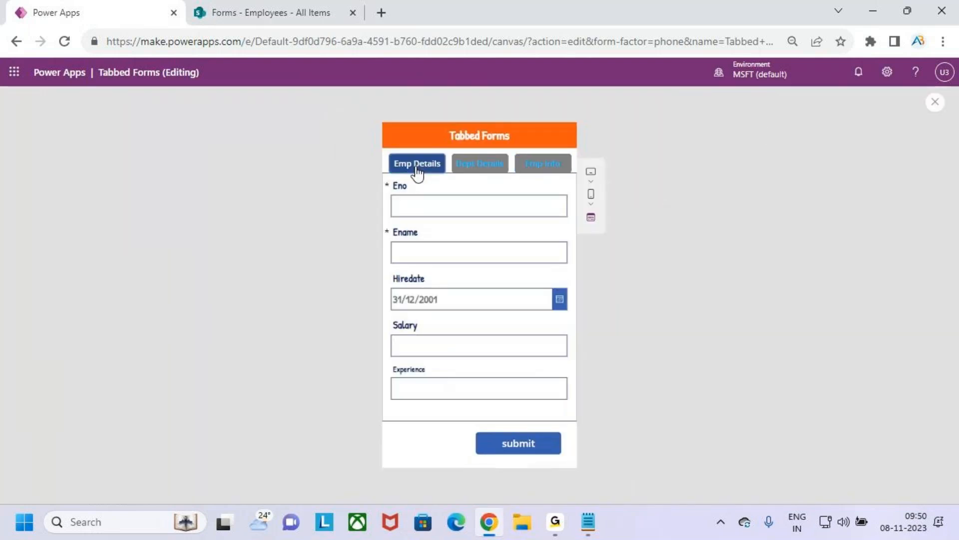
{"action": "left_click", "coordinate": [479, 167]}
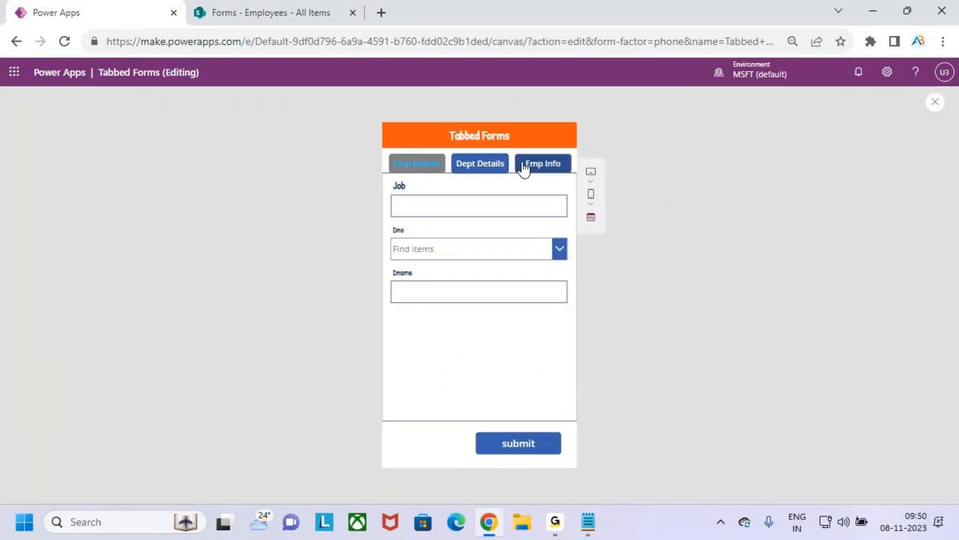
{"action": "left_click", "coordinate": [545, 170]}
{"action": "left_click", "coordinate": [493, 170]}
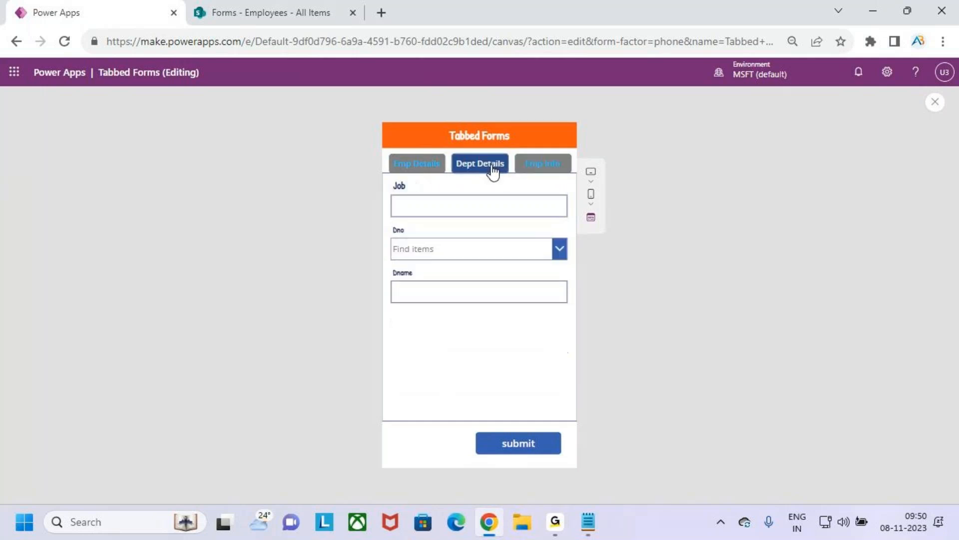
{"action": "left_click", "coordinate": [415, 164]}
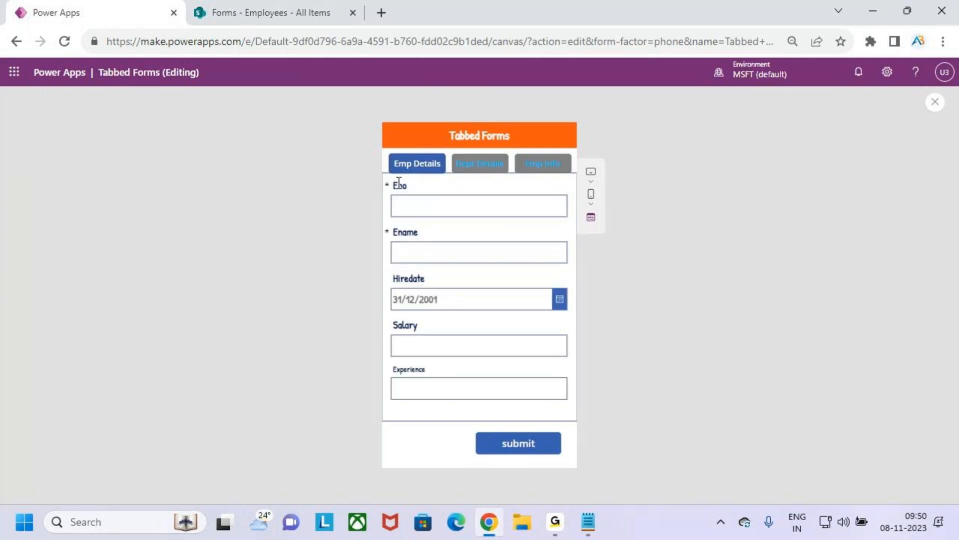
{"action": "left_click", "coordinate": [481, 170]}
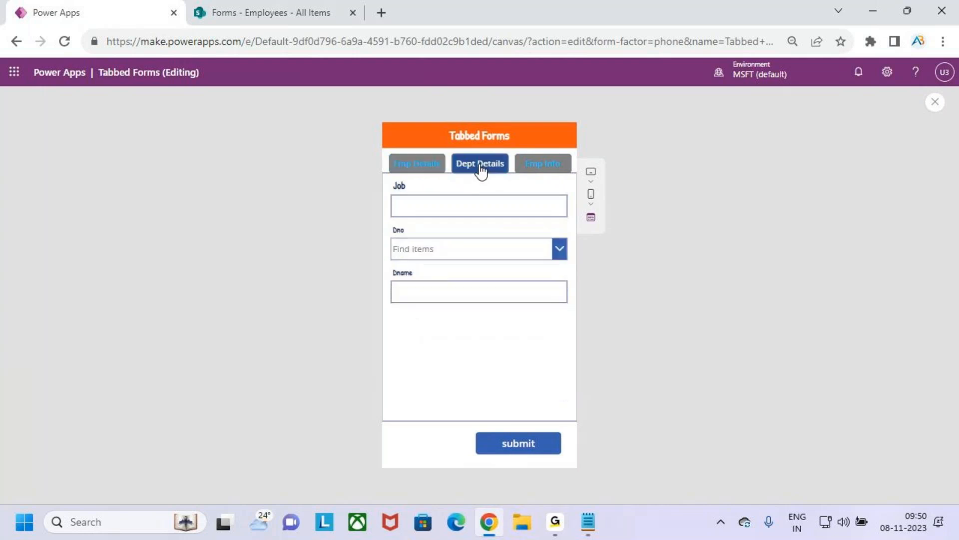
{"action": "left_click", "coordinate": [935, 103]}
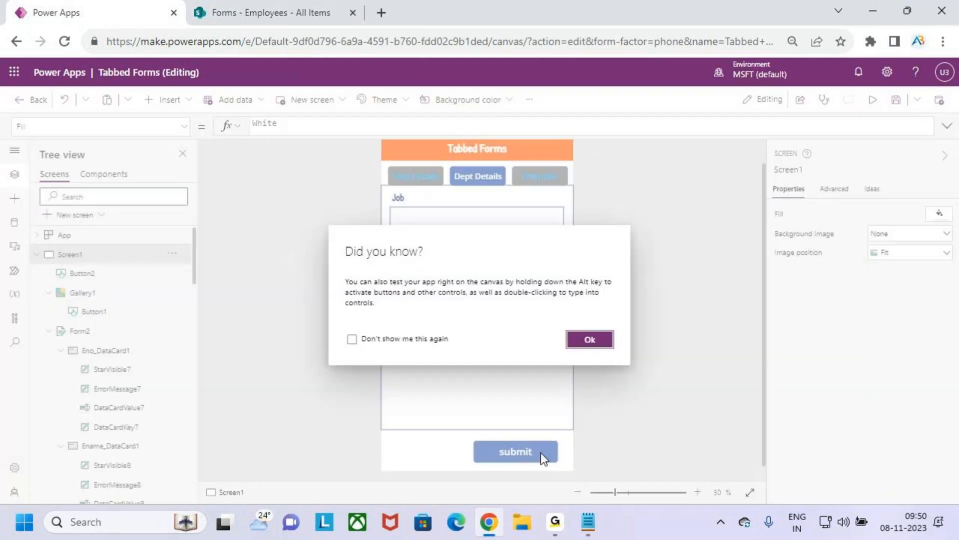
Step: Dismiss the testing tip and set the Required property of the Job card in Form2 to true
{"action": "left_click", "coordinate": [592, 340]}
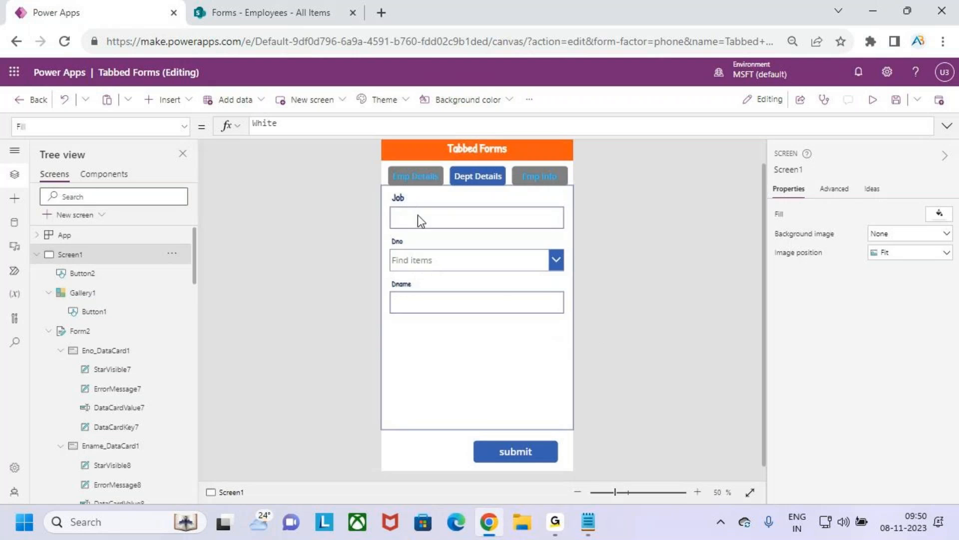
{"action": "left_click", "coordinate": [409, 202]}
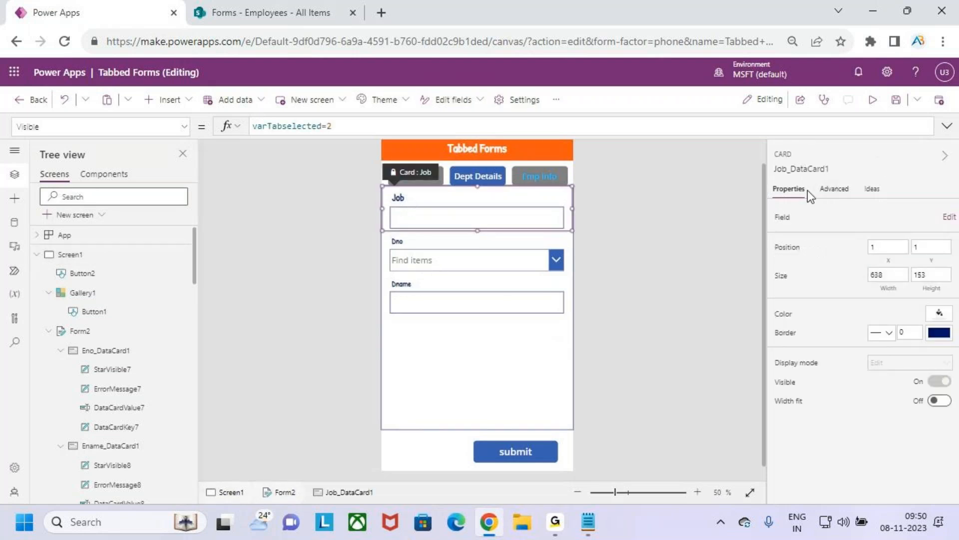
{"action": "left_click", "coordinate": [842, 193]}
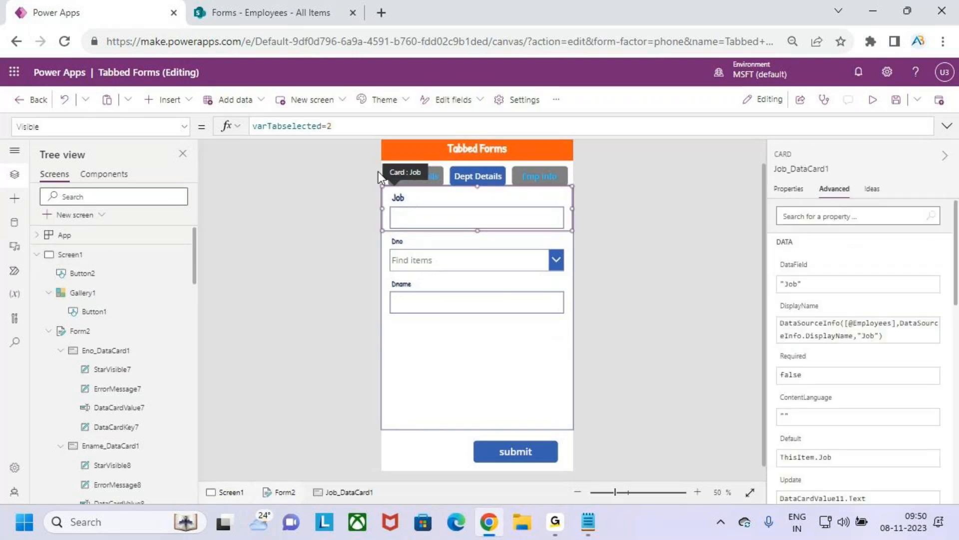
{"action": "left_click", "coordinate": [184, 126]}
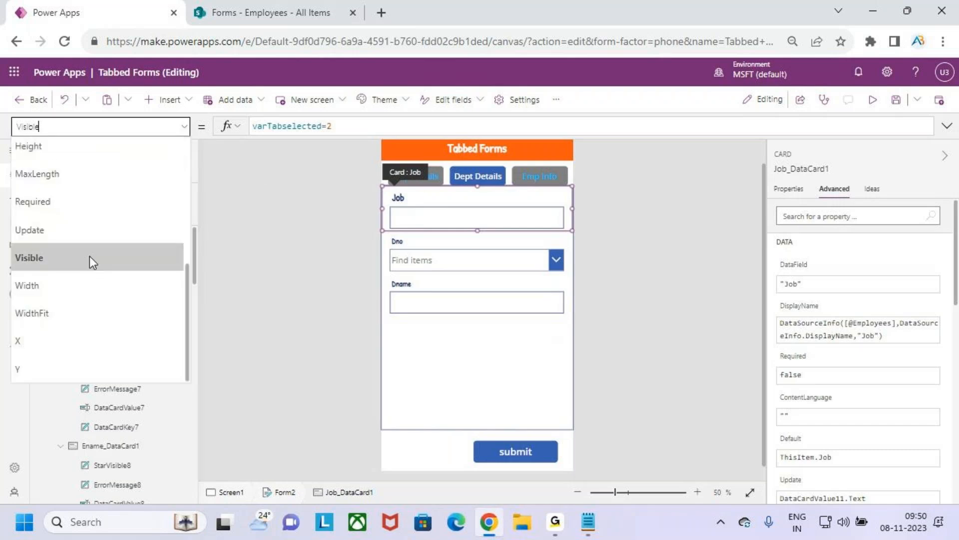
{"action": "left_click", "coordinate": [95, 202]}
{"action": "left_click_drag", "start_coordinate": [304, 126], "coordinate": [203, 127]}
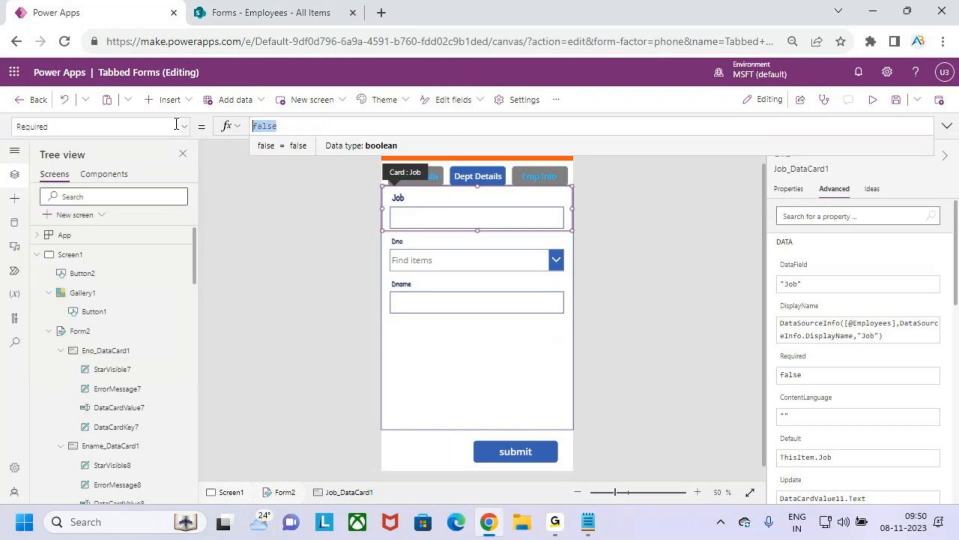
{"action": "type", "text": "true"}
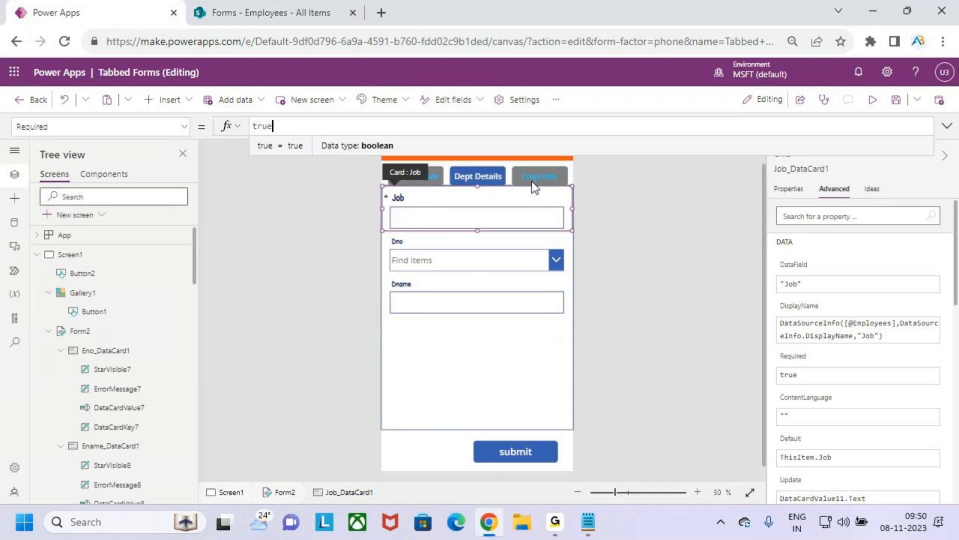
Step: Preview the app to switch the form to the Emp Info tab, and return to the editor
{"action": "left_click", "coordinate": [873, 100]}
{"action": "left_click", "coordinate": [549, 164]}
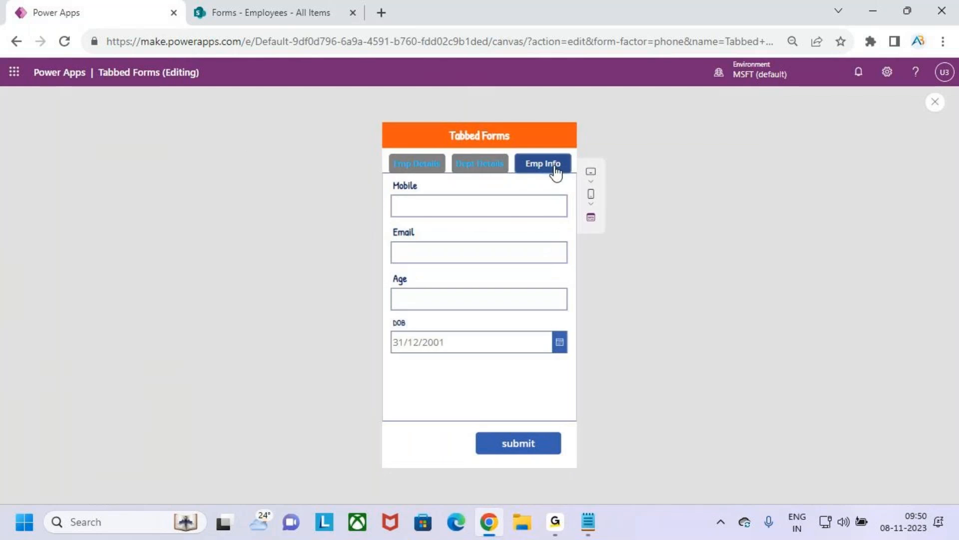
{"action": "left_click", "coordinate": [935, 102]}
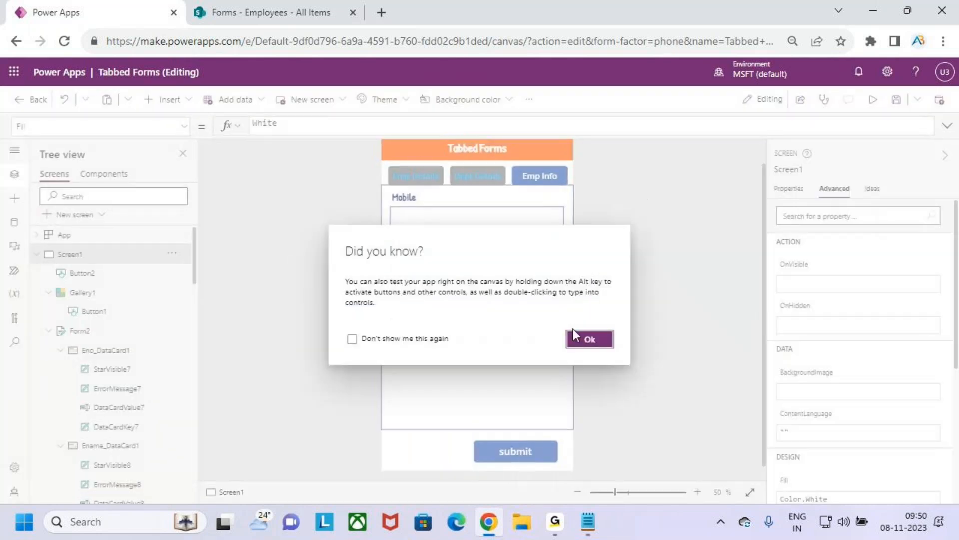
{"action": "left_click", "coordinate": [582, 335]}
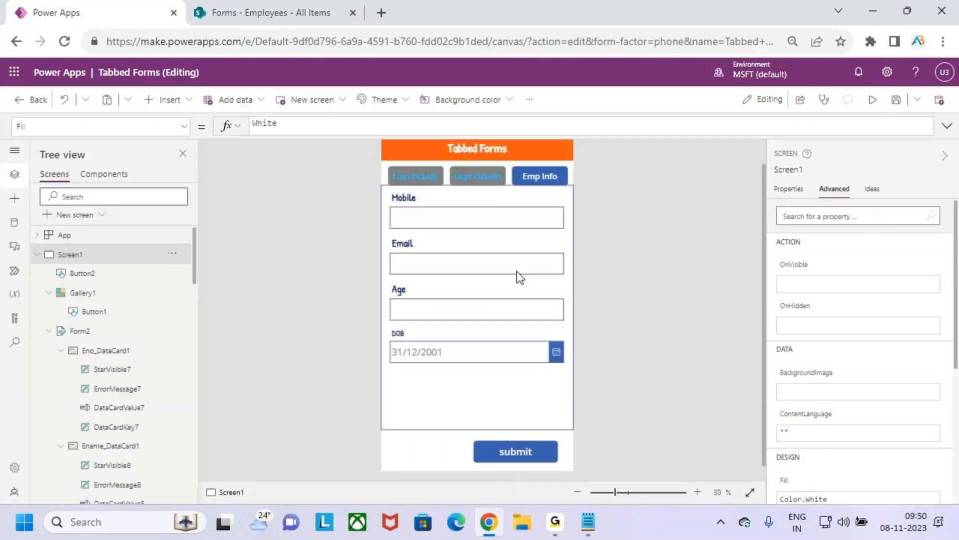
Step: Set the Required property of the Mobile card to true
{"action": "left_click", "coordinate": [418, 212]}
{"action": "left_click", "coordinate": [831, 216]}
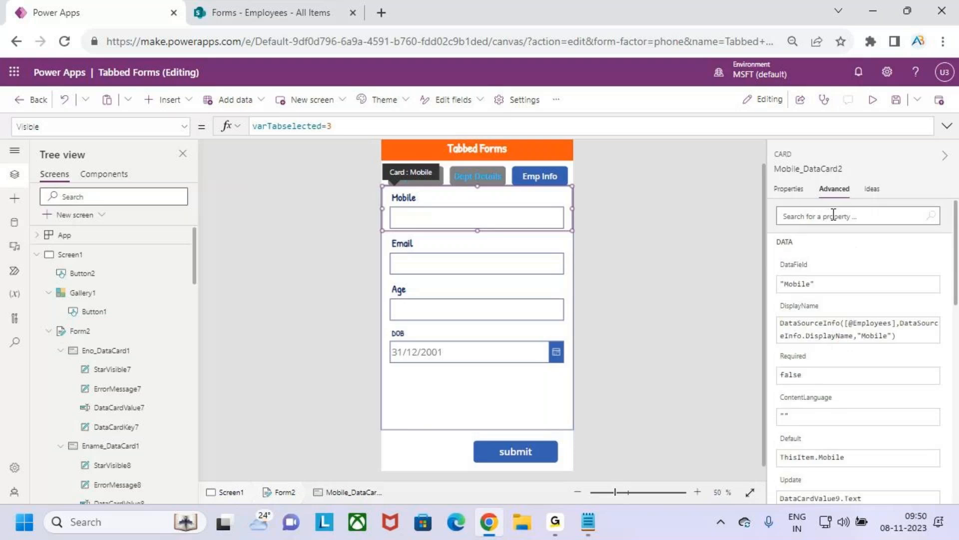
{"action": "left_click", "coordinate": [175, 128]}
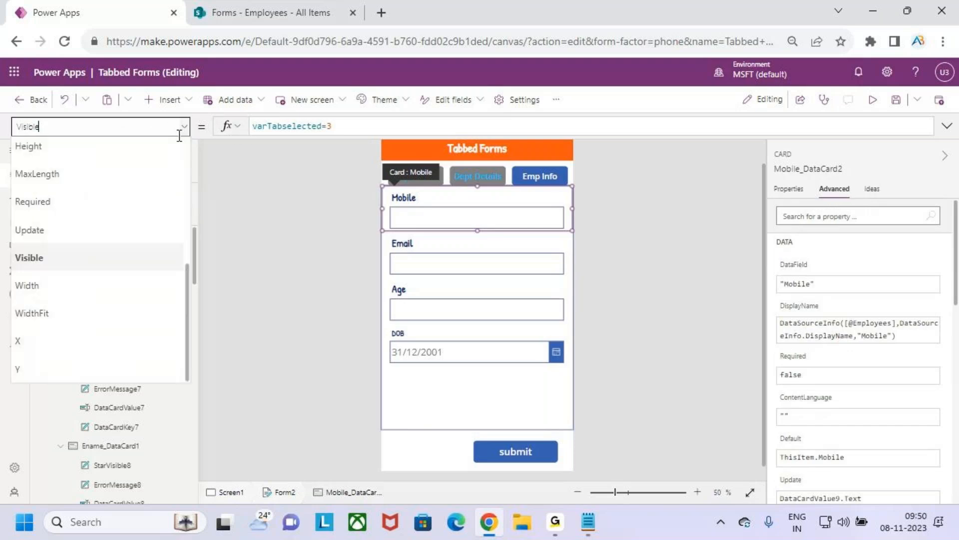
{"action": "left_click", "coordinate": [125, 201]}
{"action": "type", "text": "tr"}
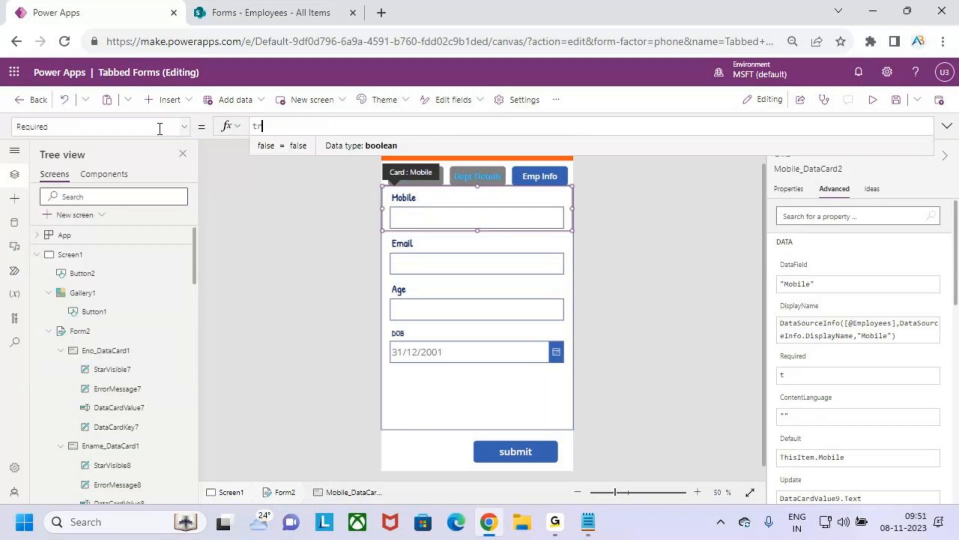
{"action": "type", "text": "ue"}
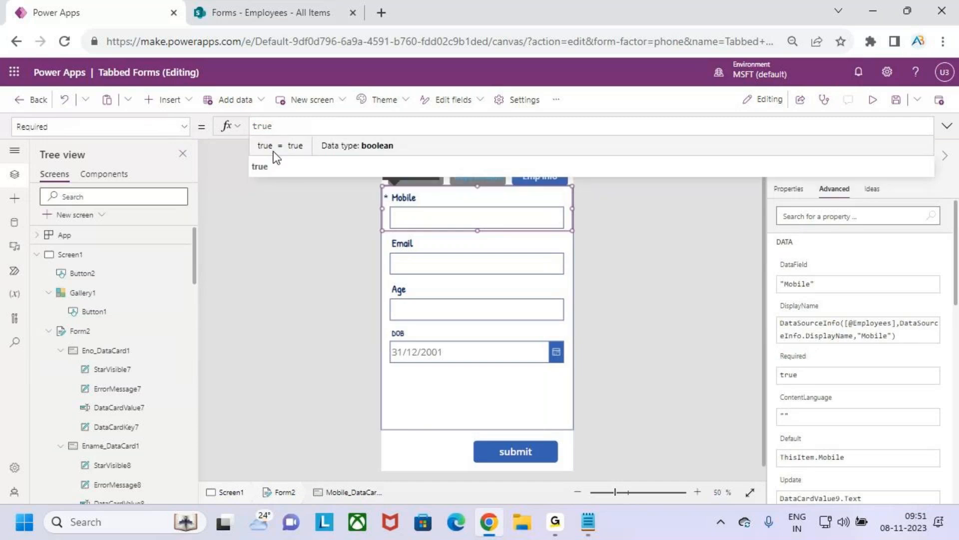
Step: Preview the app, go through the Emp Details, Dept Details and Emp Info tabs, and submit the form with its fields empty
{"action": "left_click", "coordinate": [872, 100]}
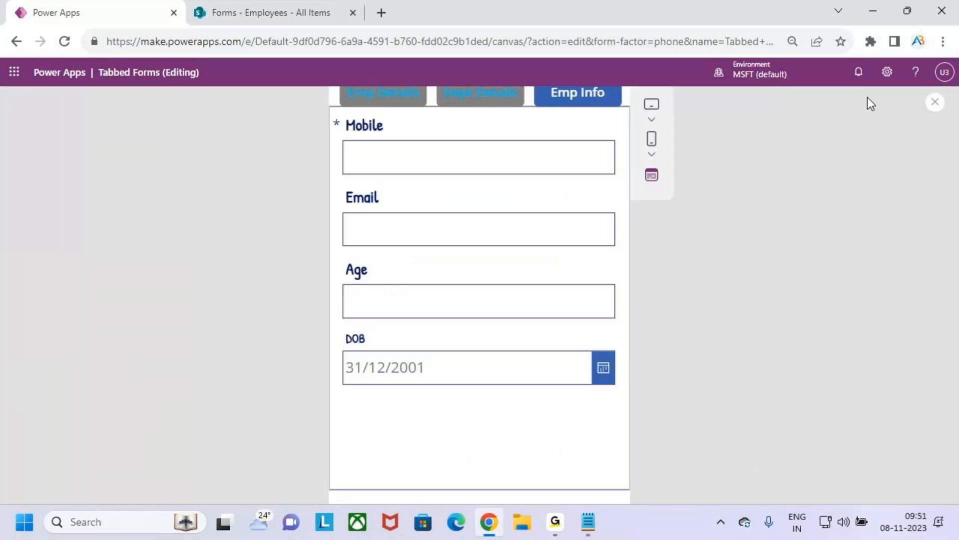
{"action": "left_click", "coordinate": [411, 166]}
{"action": "left_click", "coordinate": [460, 169]}
{"action": "left_click", "coordinate": [541, 165]}
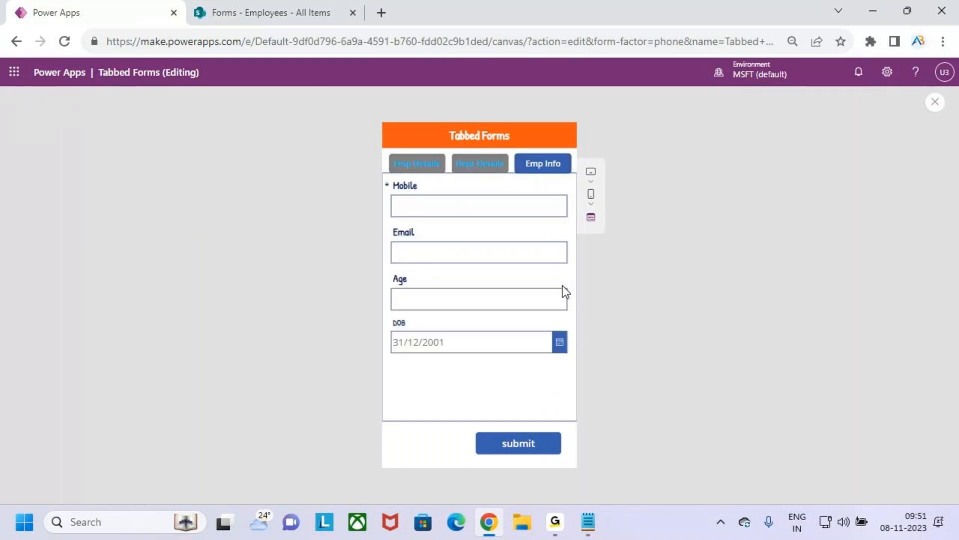
{"action": "left_click", "coordinate": [532, 447]}
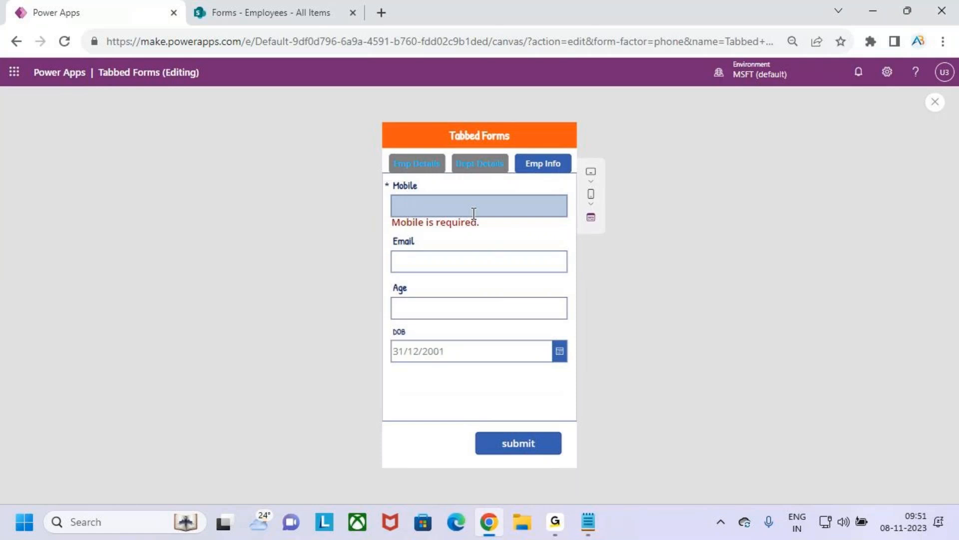
Step: Check the Dept Details, Emp Details and Emp Info tabs for required-field errors, and close the preview and its tip
{"action": "key", "text": "ctrl+2"}
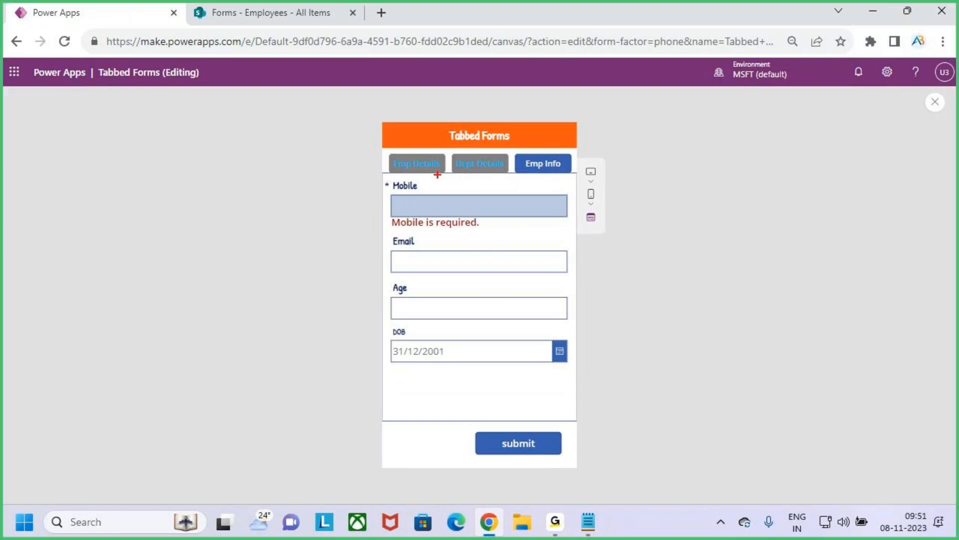
{"action": "left_click_drag", "start_coordinate": [462, 171], "coordinate": [478, 171]}
{"action": "key", "text": "Escape"}
{"action": "left_click", "coordinate": [478, 166]}
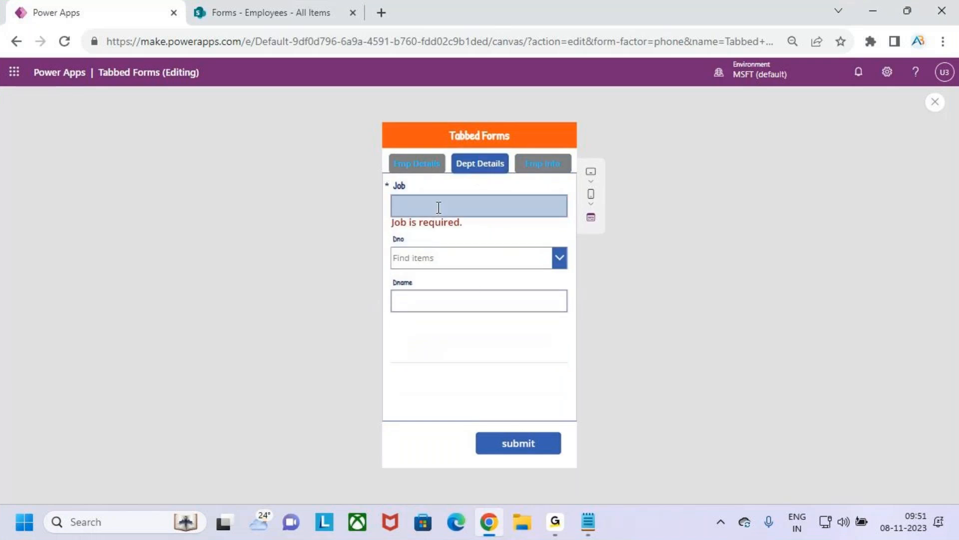
{"action": "left_click", "coordinate": [424, 168]}
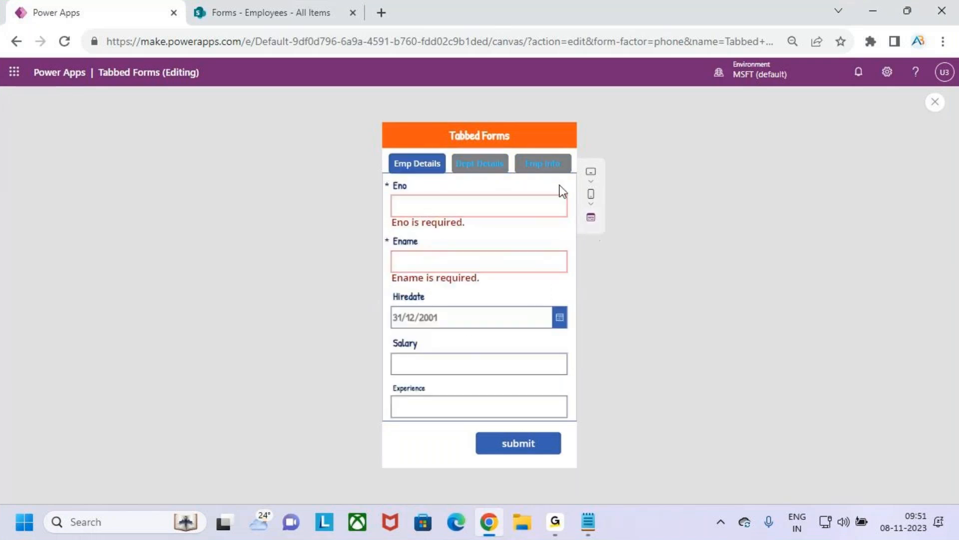
{"action": "left_click", "coordinate": [552, 165]}
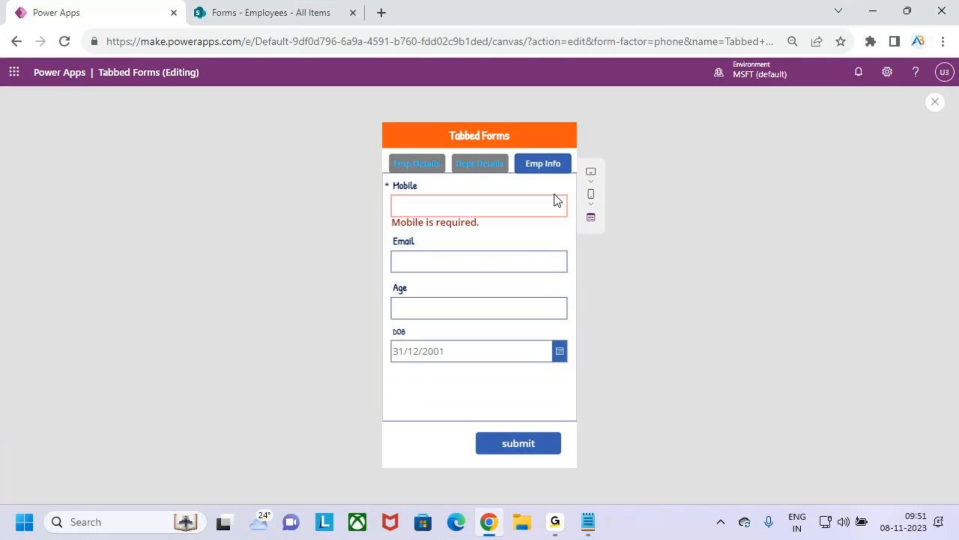
{"action": "key", "text": "ctrl+2"}
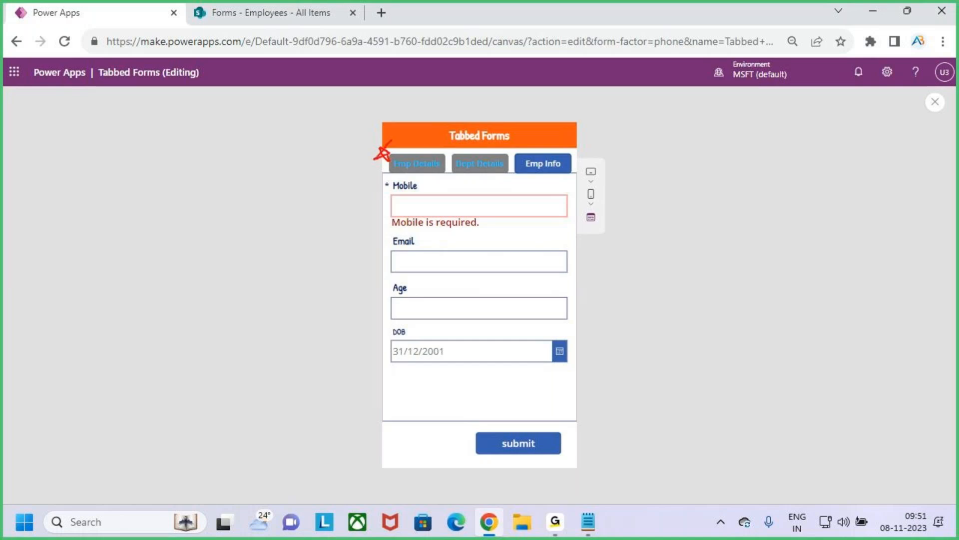
{"action": "left_click_drag", "start_coordinate": [455, 158], "coordinate": [459, 149]}
{"action": "key", "text": "Escape"}
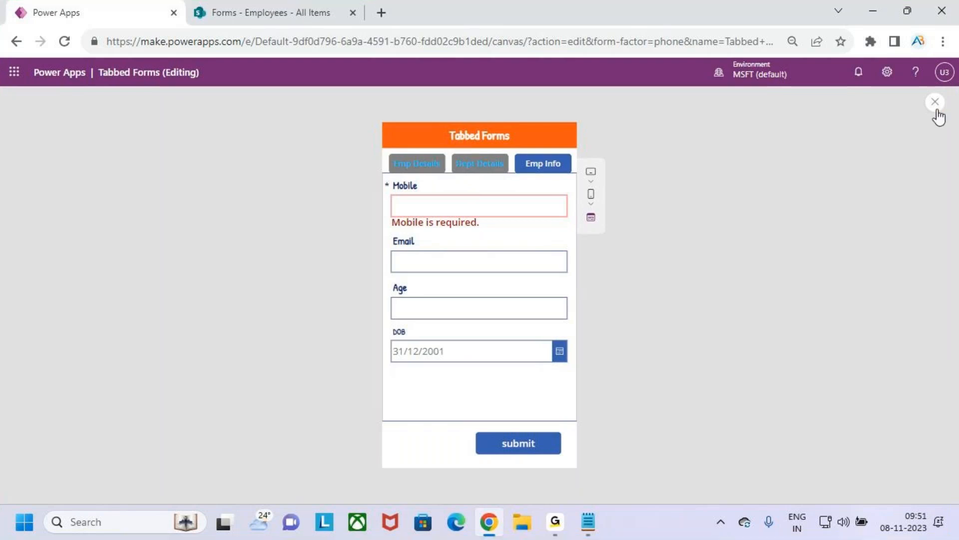
{"action": "left_click", "coordinate": [935, 101]}
{"action": "left_click", "coordinate": [590, 339]}
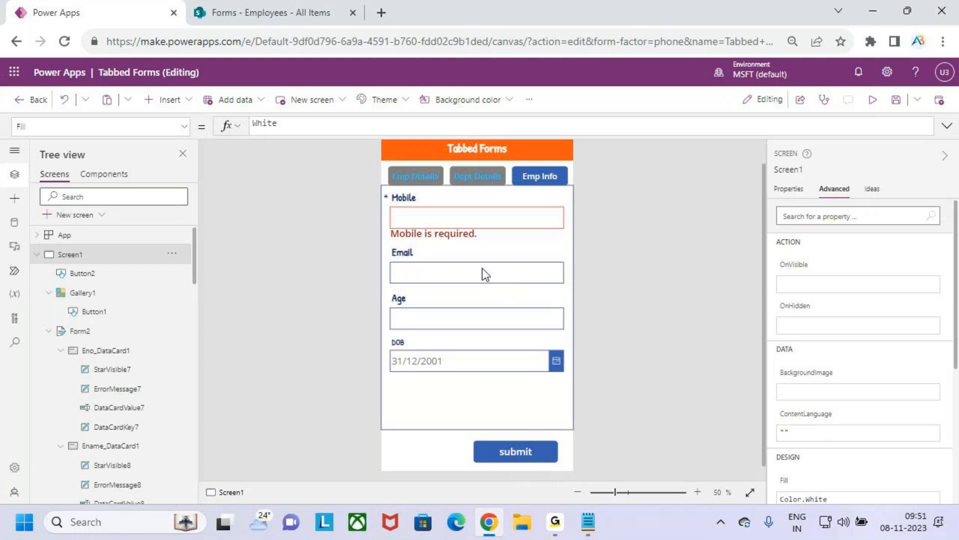
Step: Insert a text label into the template of Gallery1, which holds the tab buttons
{"action": "left_click", "coordinate": [515, 413]}
{"action": "left_click", "coordinate": [397, 172]}
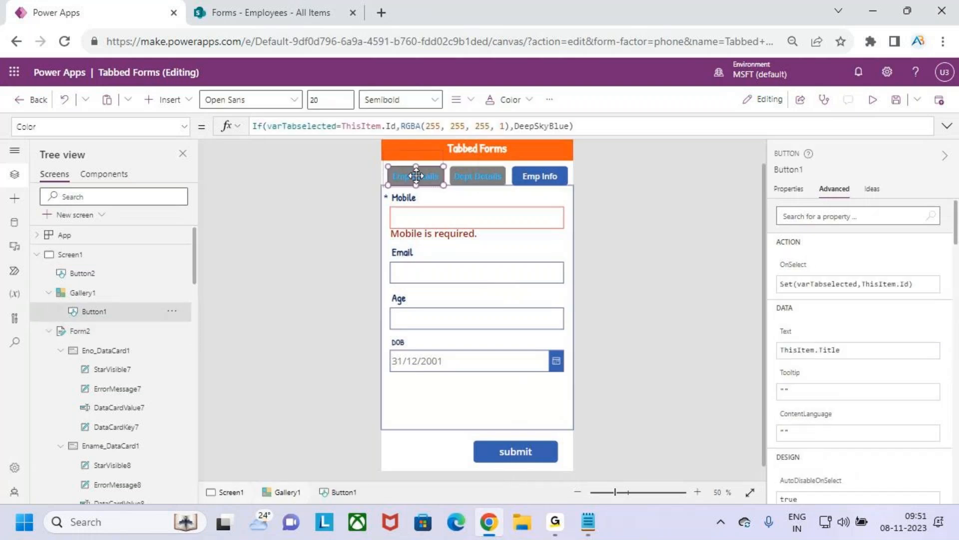
{"action": "left_click", "coordinate": [457, 160]}
{"action": "left_click", "coordinate": [390, 156]}
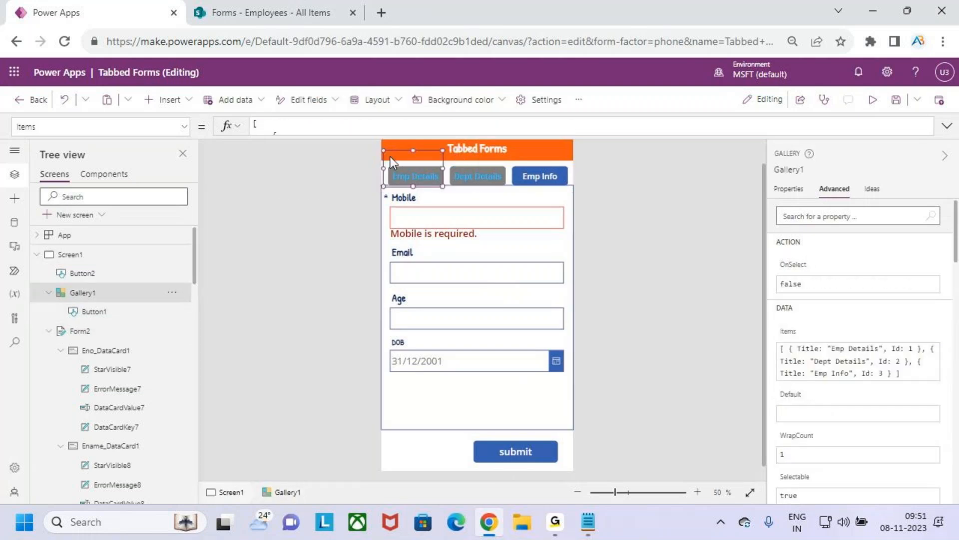
{"action": "left_click", "coordinate": [168, 99]}
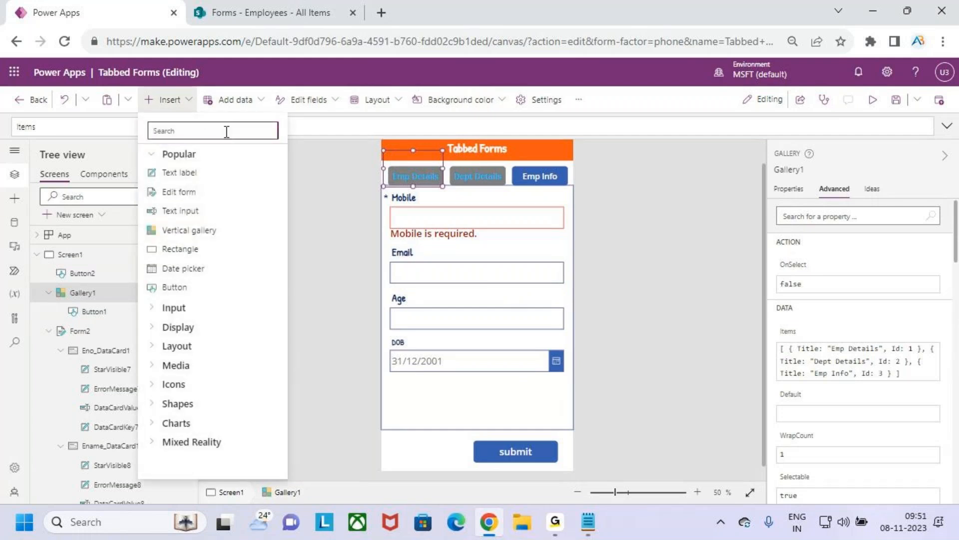
{"action": "left_click", "coordinate": [211, 173]}
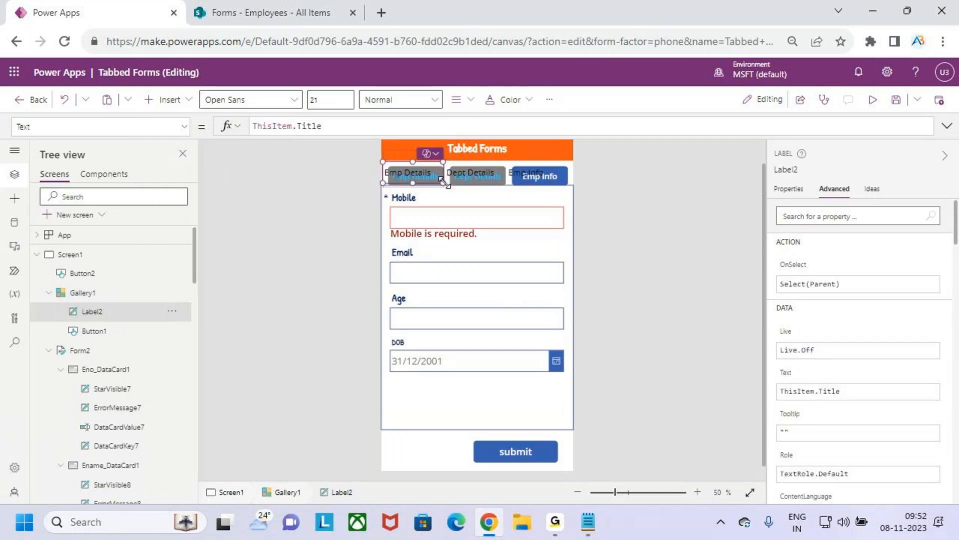
Step: Set the Text property of the new gallery label to "*"
{"action": "left_click_drag", "start_coordinate": [329, 125], "coordinate": [193, 126]}
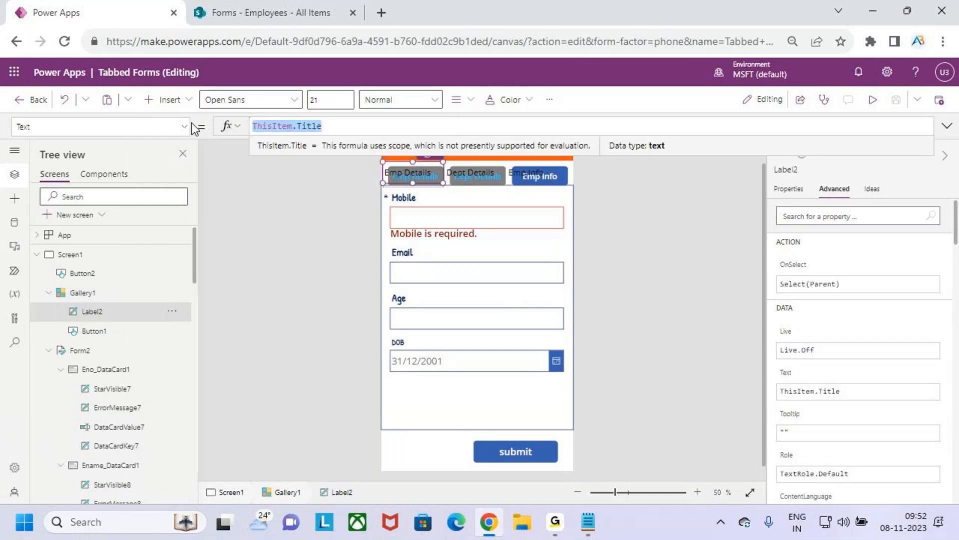
{"action": "type", "text": "\"*("}
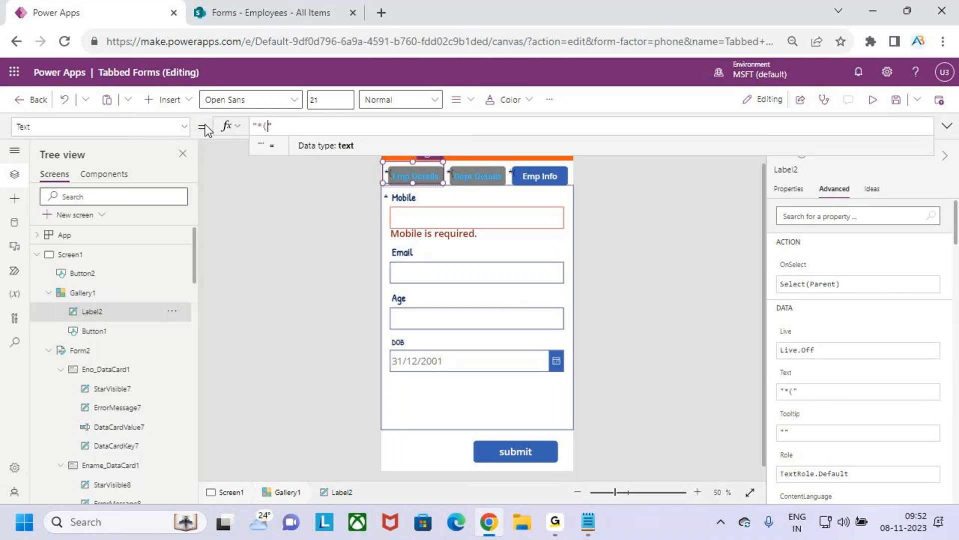
{"action": "key", "text": "BackSpace"}
{"action": "type", "text": "\""}
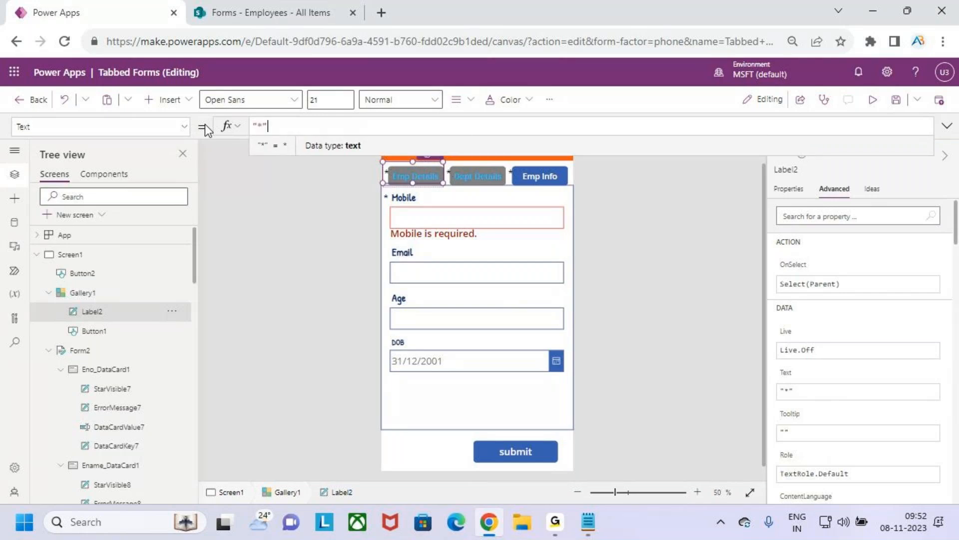
{"action": "key", "text": "BackSpace"}
{"action": "key", "text": "BackSpace"}
{"action": "key", "text": "BackSpace"}
{"action": "type", "text": "\""}
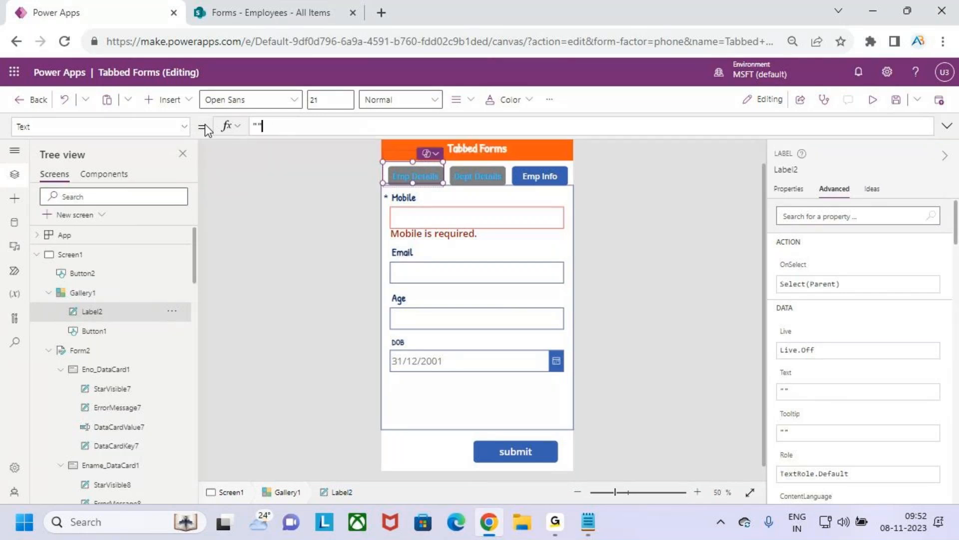
{"action": "type", "text": "*"}
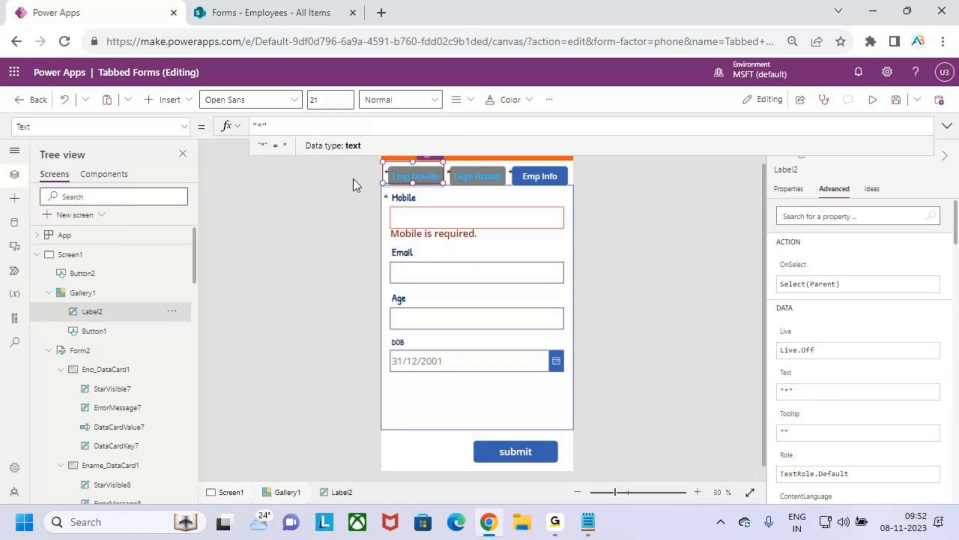
Step: Shrink the asterisk label to a small box at the upper-left corner of the tab button
{"action": "left_click_drag", "start_coordinate": [443, 183], "coordinate": [388, 166]}
{"action": "scroll", "coordinate": [388, 177], "scroll_direction": "up", "scroll_amount": 8}
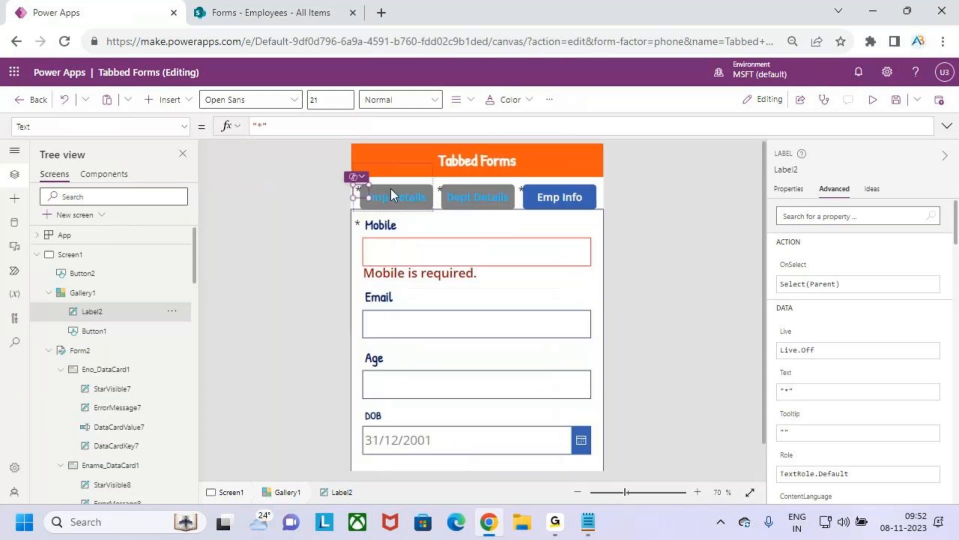
{"action": "left_click_drag", "start_coordinate": [247, 238], "coordinate": [247, 226]}
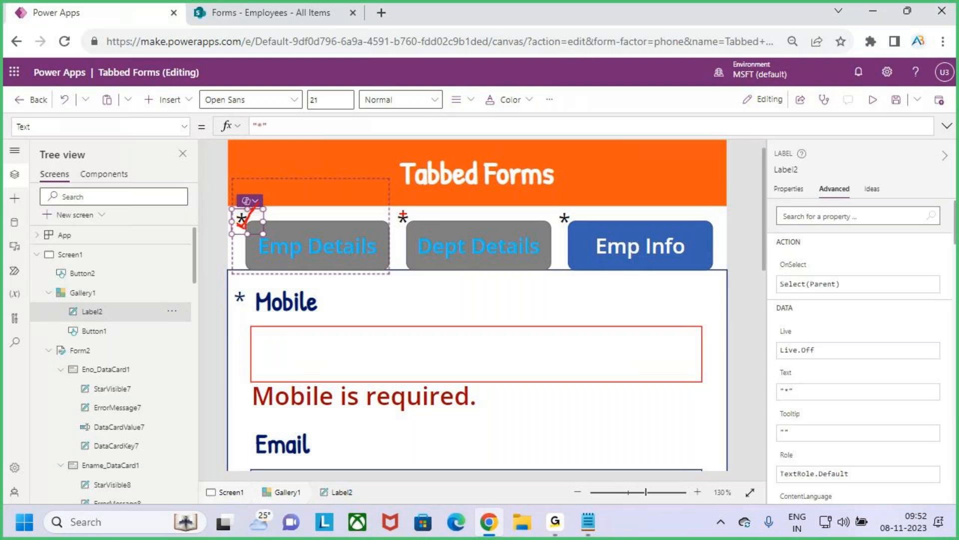
{"action": "left_click_drag", "start_coordinate": [296, 264], "coordinate": [316, 227]}
{"action": "key", "text": "Escape"}
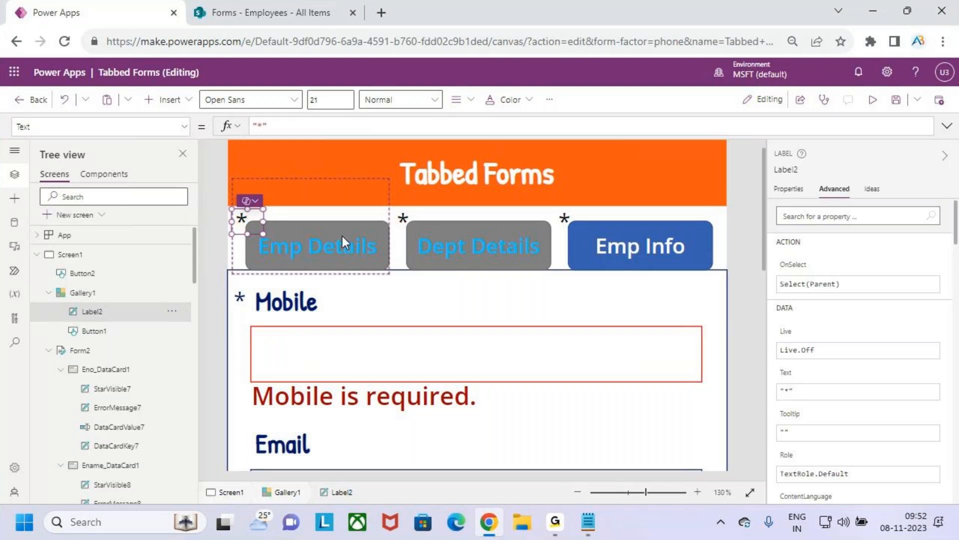
Step: Set the asterisk label's font color to the standard bright red, RGBA(255, 0, 0, 1)
{"action": "scroll", "coordinate": [531, 350], "scroll_direction": "down", "scroll_amount": 5}
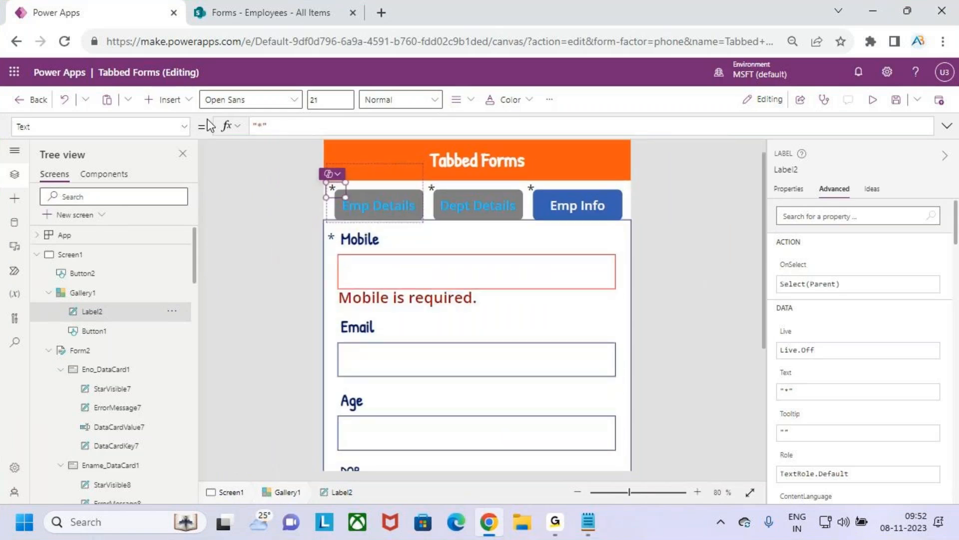
{"action": "left_click", "coordinate": [184, 126]}
{"action": "scroll", "coordinate": [100, 217], "scroll_direction": "up", "scroll_amount": 15}
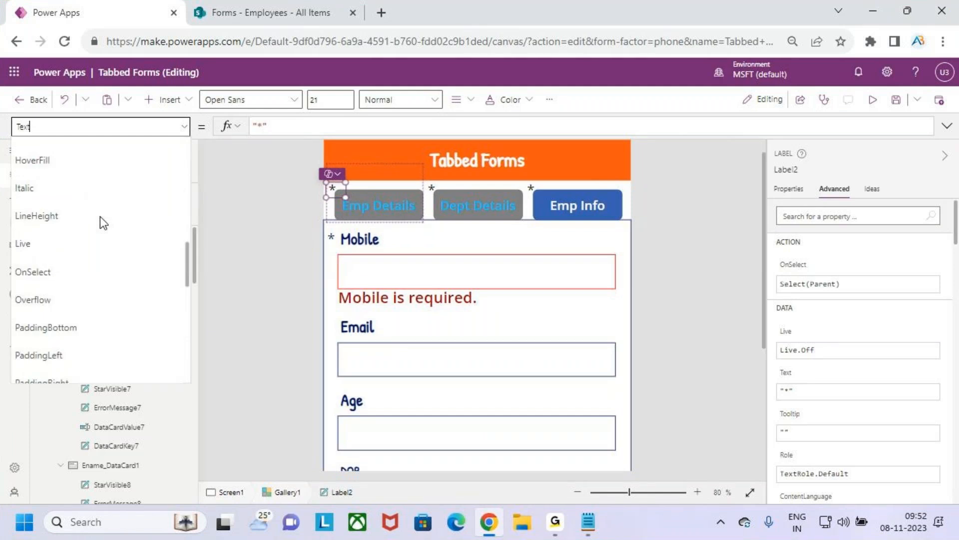
{"action": "left_click", "coordinate": [26, 289]}
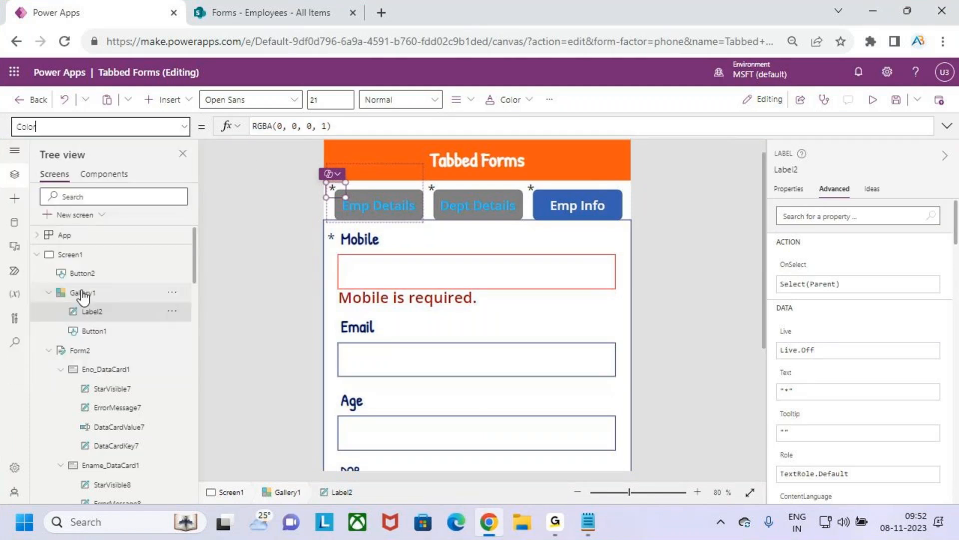
{"action": "left_click", "coordinate": [509, 101]}
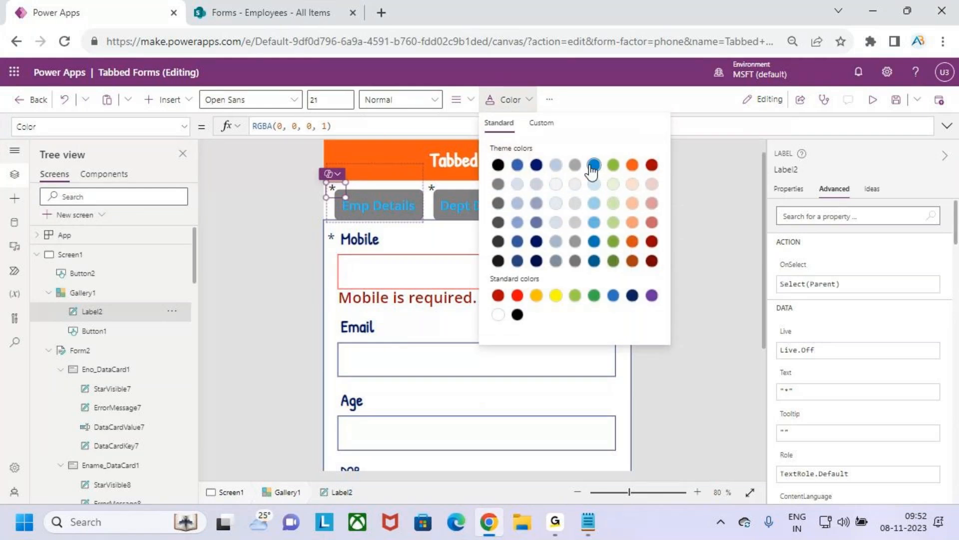
{"action": "left_click", "coordinate": [517, 295]}
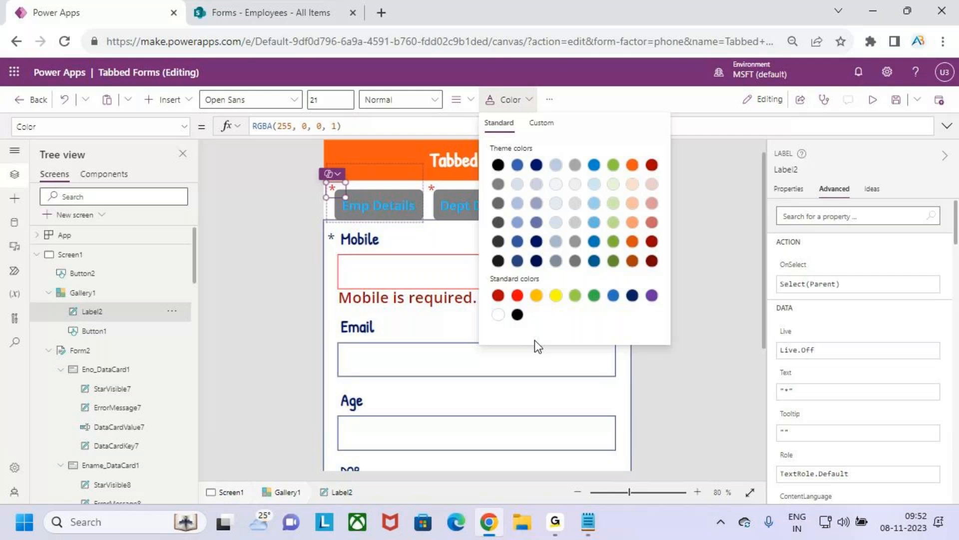
{"action": "left_click", "coordinate": [549, 372]}
{"action": "left_click", "coordinate": [561, 400]}
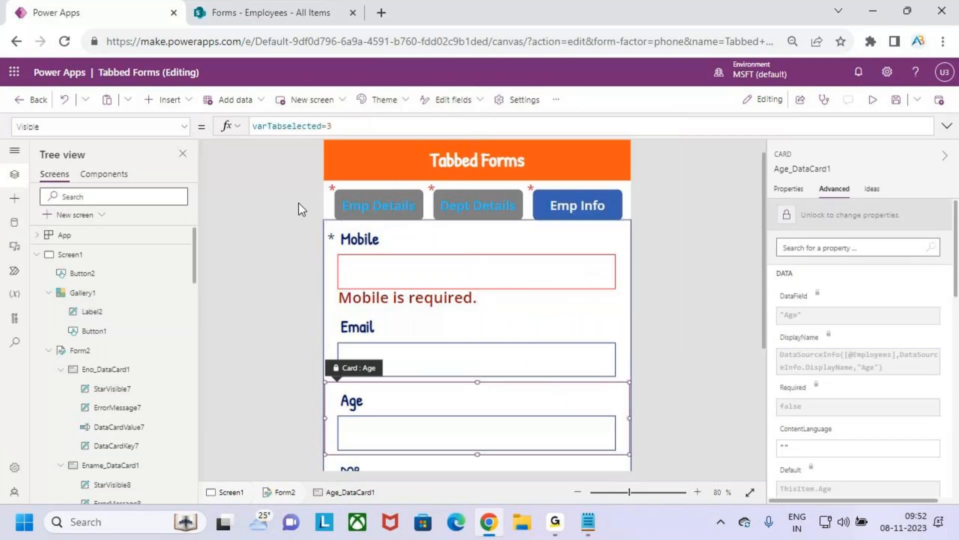
Step: Add a new field named Error after Id: 1 in the Emp Details record of Gallery1's Items formula
{"action": "left_click", "coordinate": [598, 187]}
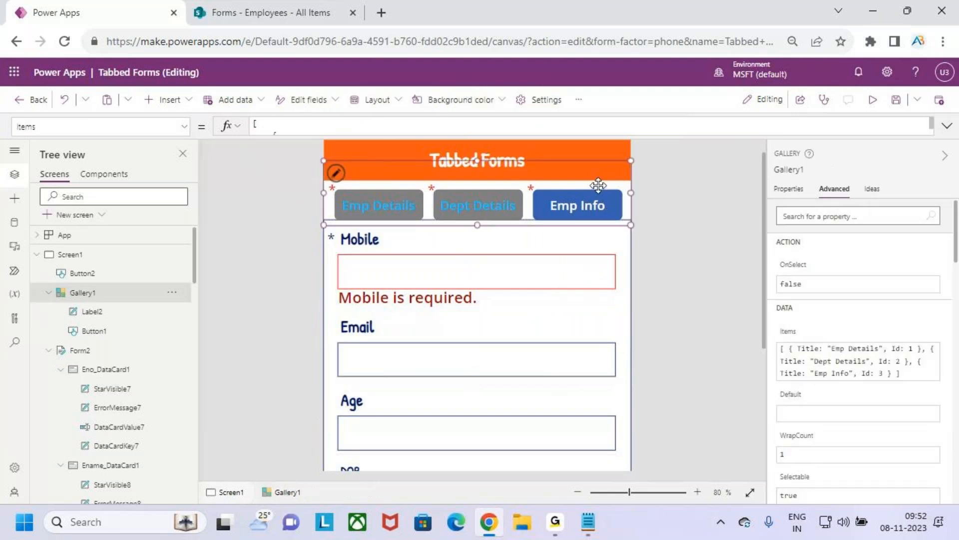
{"action": "left_click", "coordinate": [676, 130]}
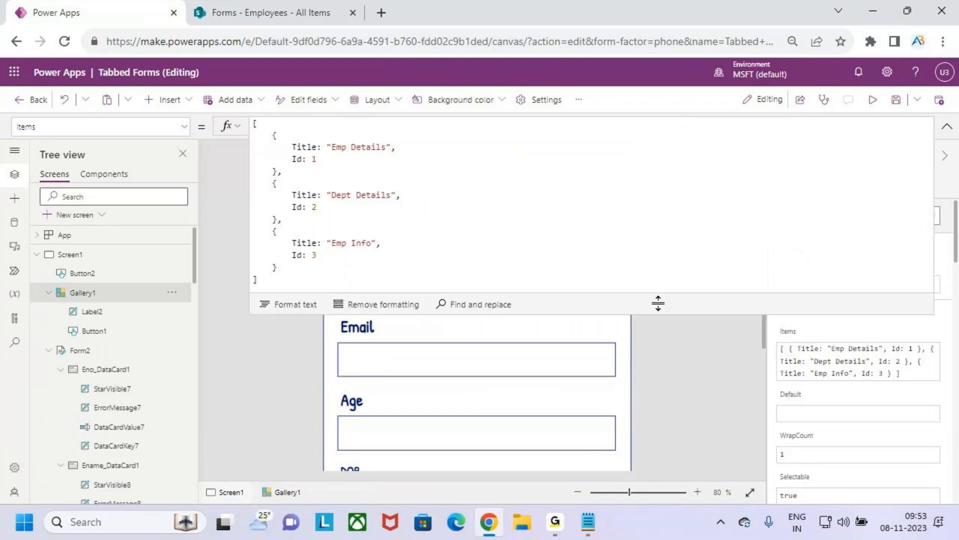
{"action": "left_click_drag", "start_coordinate": [300, 278], "coordinate": [253, 124]}
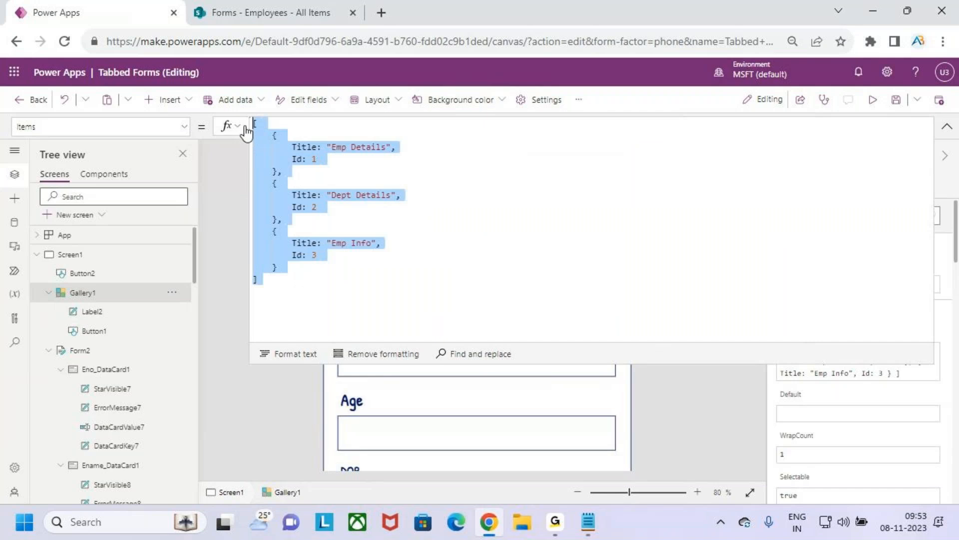
{"action": "left_click", "coordinate": [324, 245]}
{"action": "left_click", "coordinate": [327, 161]}
{"action": "type", "text": ","}
{"action": "key", "text": "Return"}
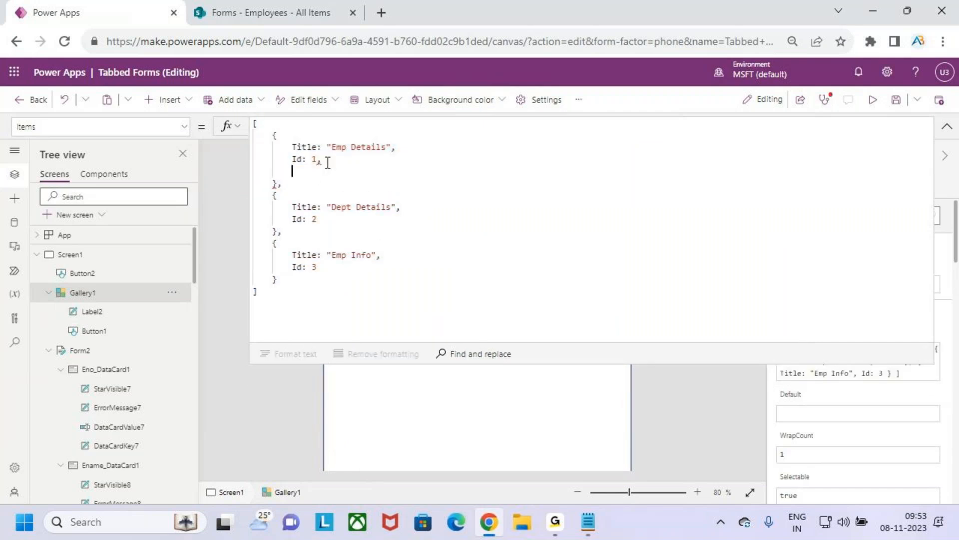
{"action": "type", "text": "Error"}
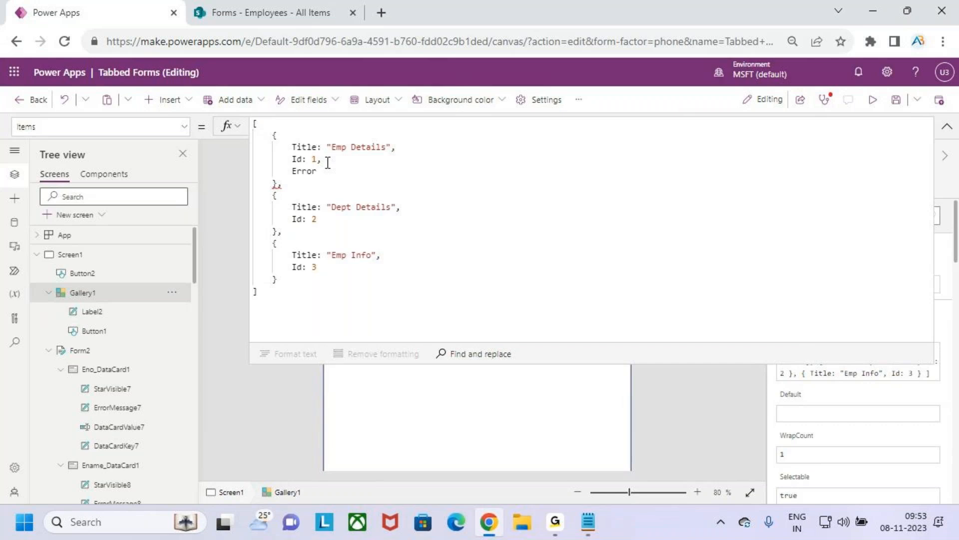
{"action": "type", "text": " :"}
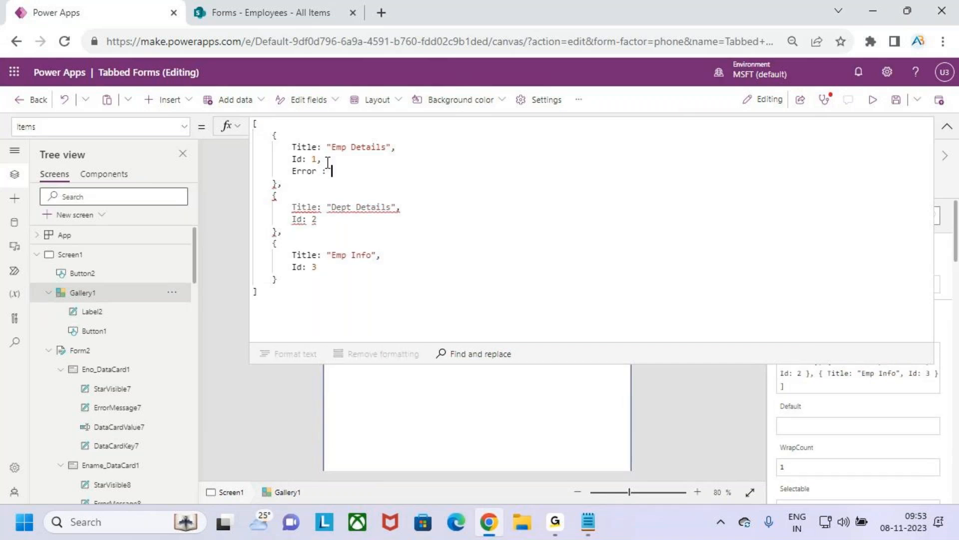
Step: Begin the Emp Details record's Error value with a negated IsBlank function, !IsBlank(
{"action": "type", "text": "al"}
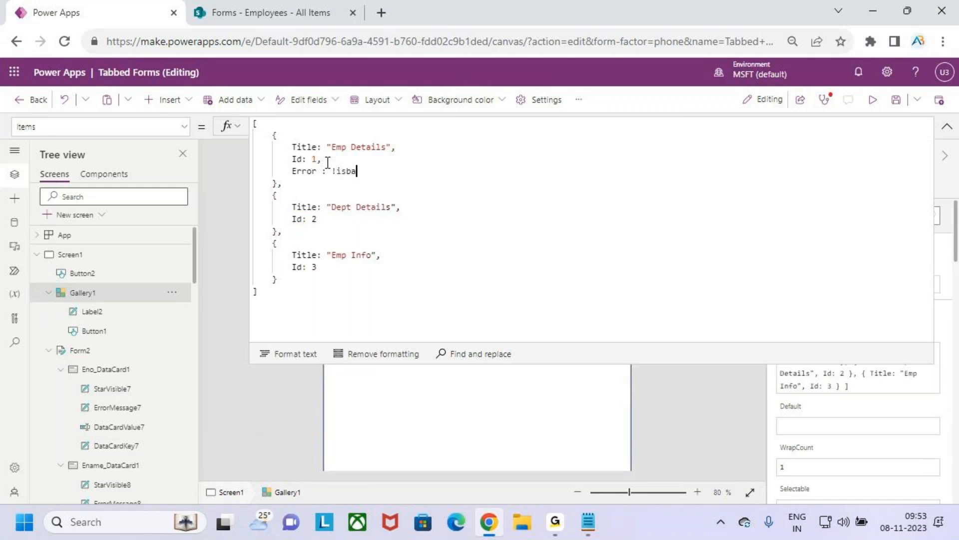
{"action": "key", "text": "BackSpace"}
{"action": "key", "text": "BackSpace"}
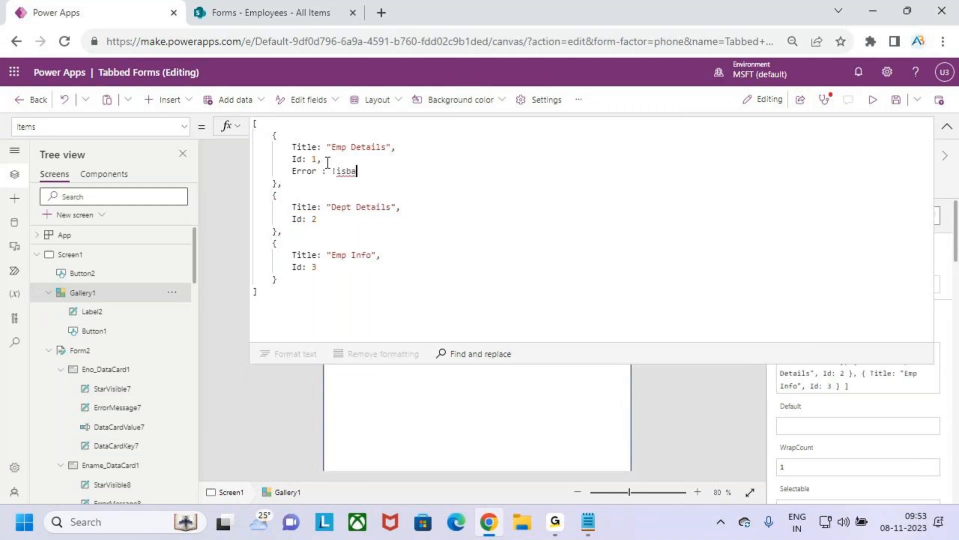
{"action": "type", "text": "l"}
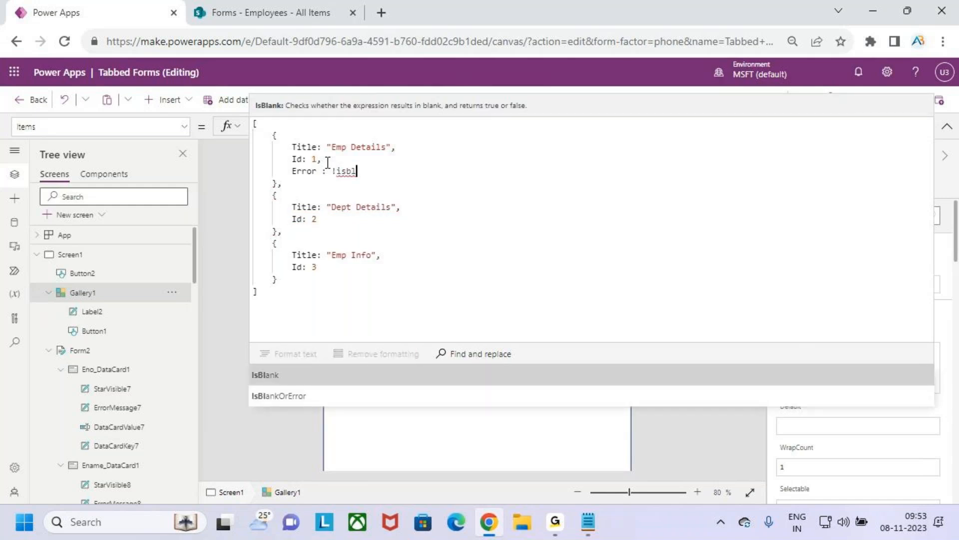
{"action": "key", "text": "Tab"}
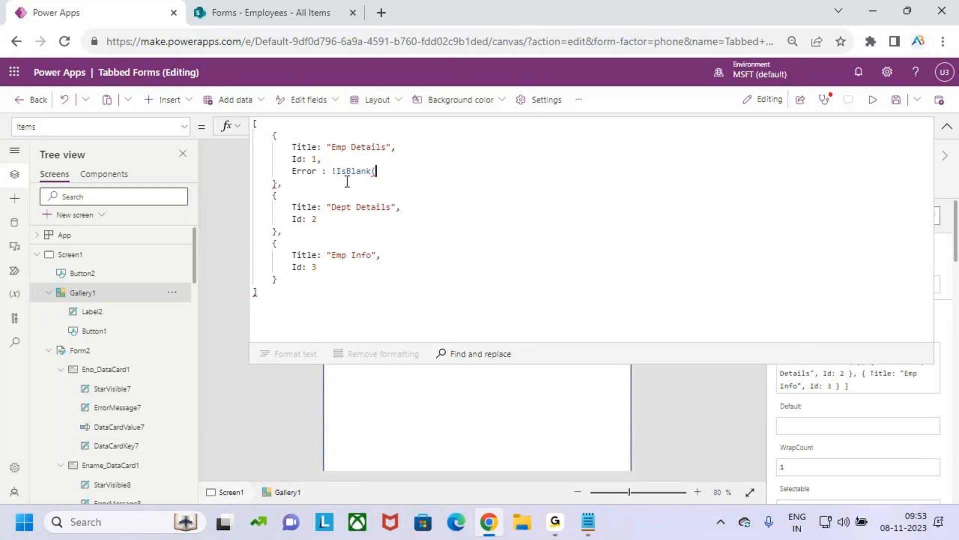
{"action": "left_click_drag", "start_coordinate": [327, 148], "coordinate": [385, 149]}
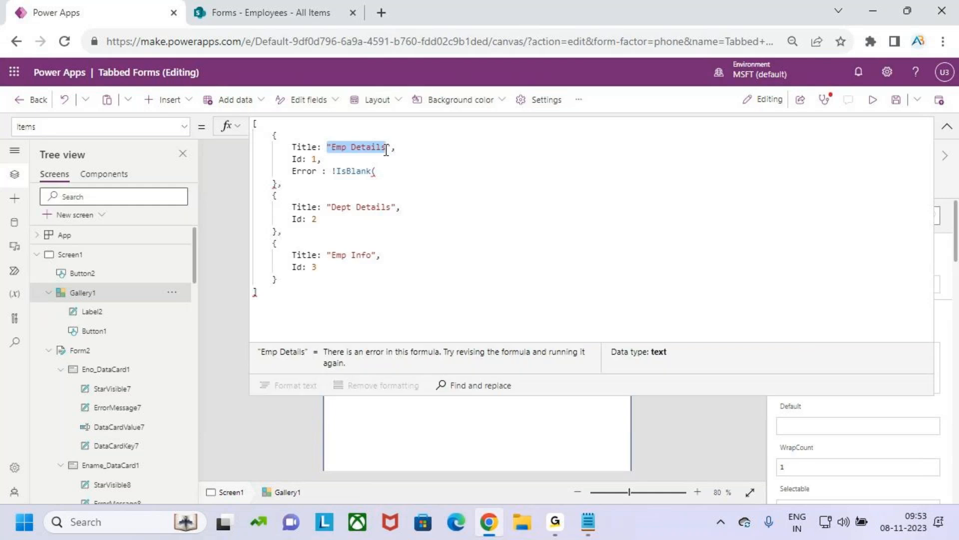
Step: Copy the name of the Eno card, Eno_DataCard1, and paste it into the IsBlank call in Gallery1's Items formula
{"action": "left_click", "coordinate": [947, 127]}
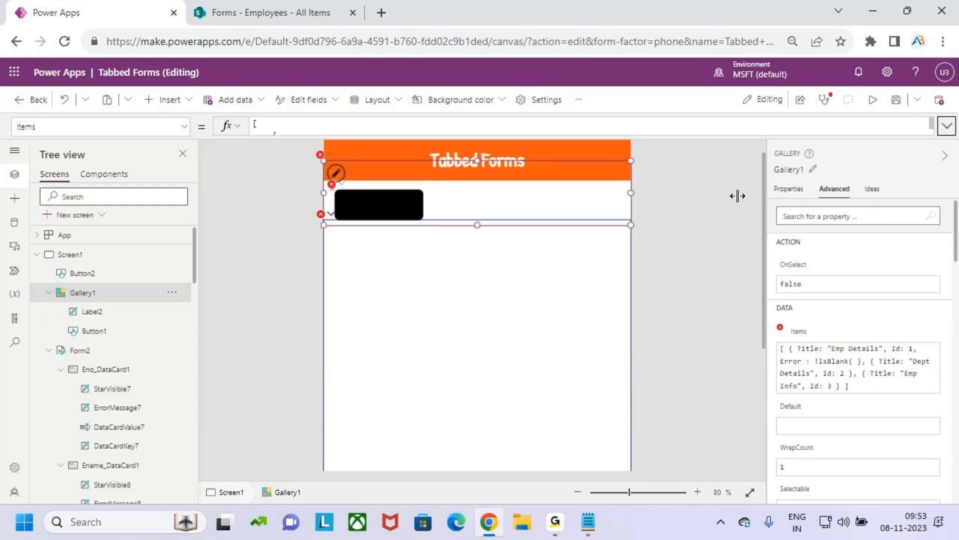
{"action": "scroll", "coordinate": [81, 340], "scroll_direction": "down", "scroll_amount": 3}
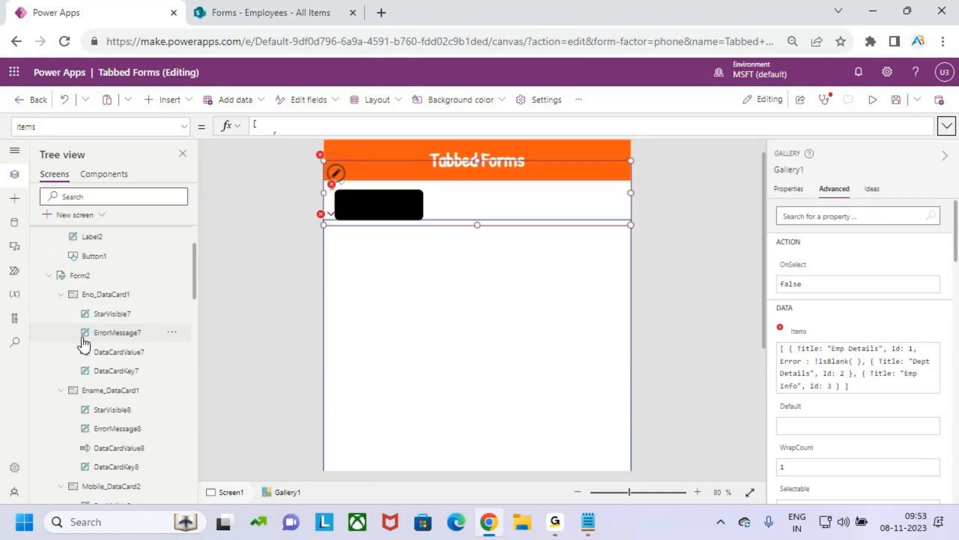
{"action": "left_click", "coordinate": [106, 301]}
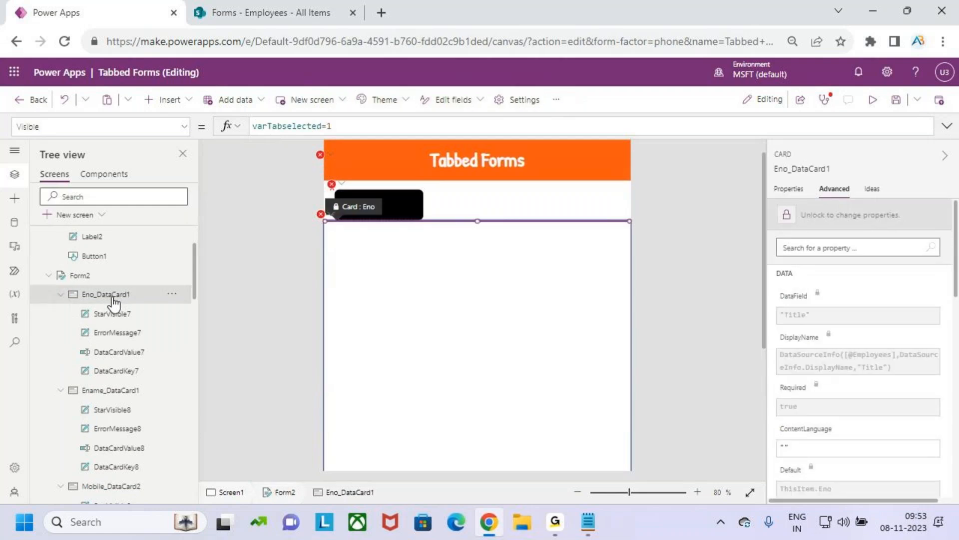
{"action": "left_click", "coordinate": [799, 170]}
{"action": "key", "text": "ctrl+c"}
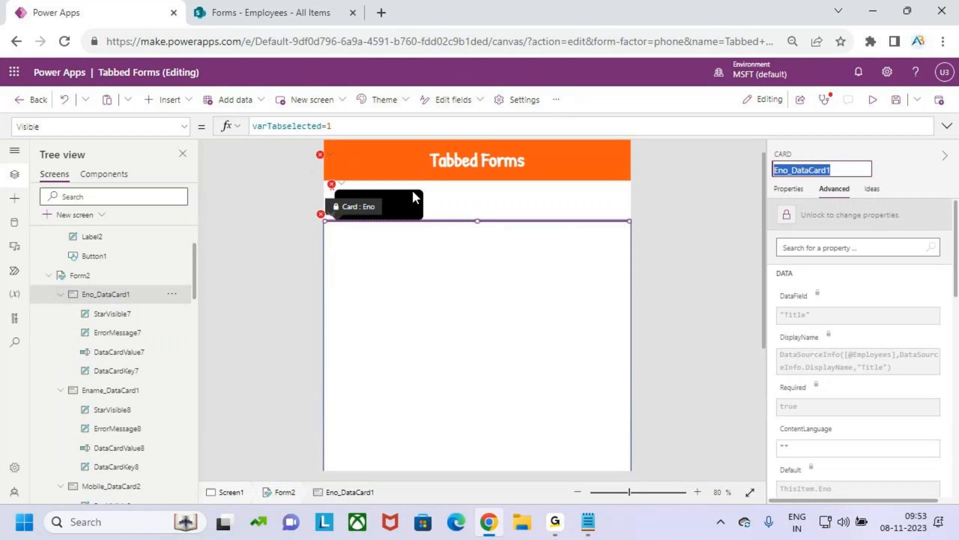
{"action": "left_click", "coordinate": [456, 184]}
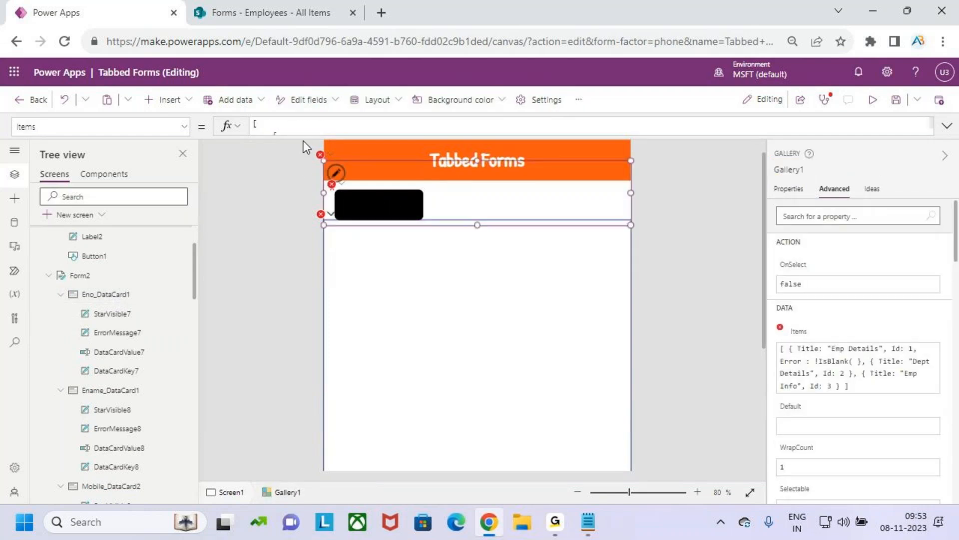
{"action": "left_click", "coordinate": [304, 133]}
{"action": "left_click", "coordinate": [385, 173]}
{"action": "key", "text": "ctrl+v"}
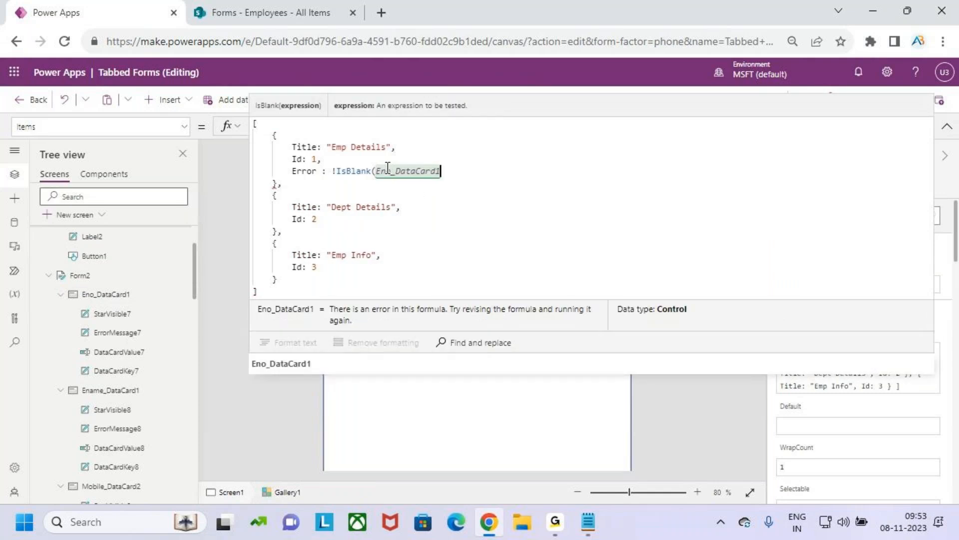
Step: Append the .Error property to Eno_DataCard1 inside the IsBlank call
{"action": "type", "text": ".err"}
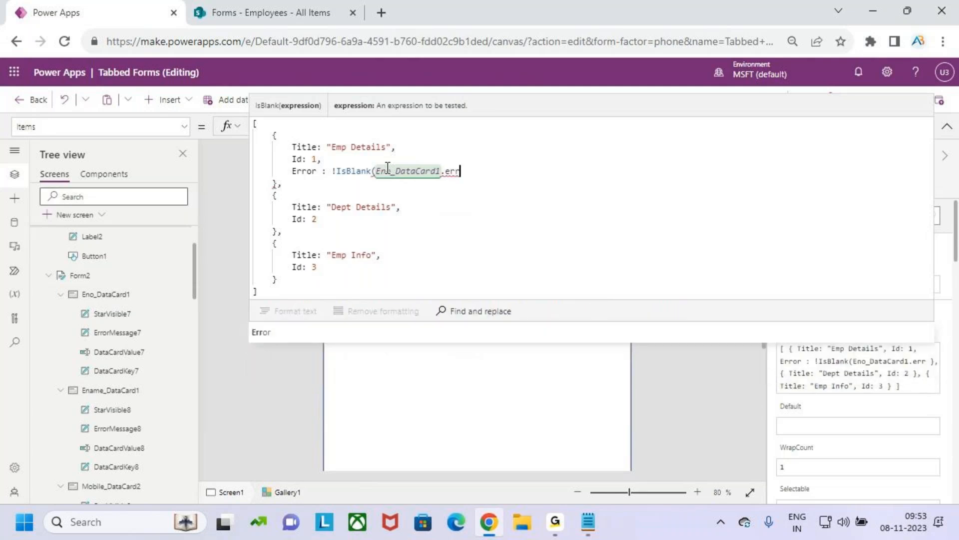
{"action": "key", "text": "Tab"}
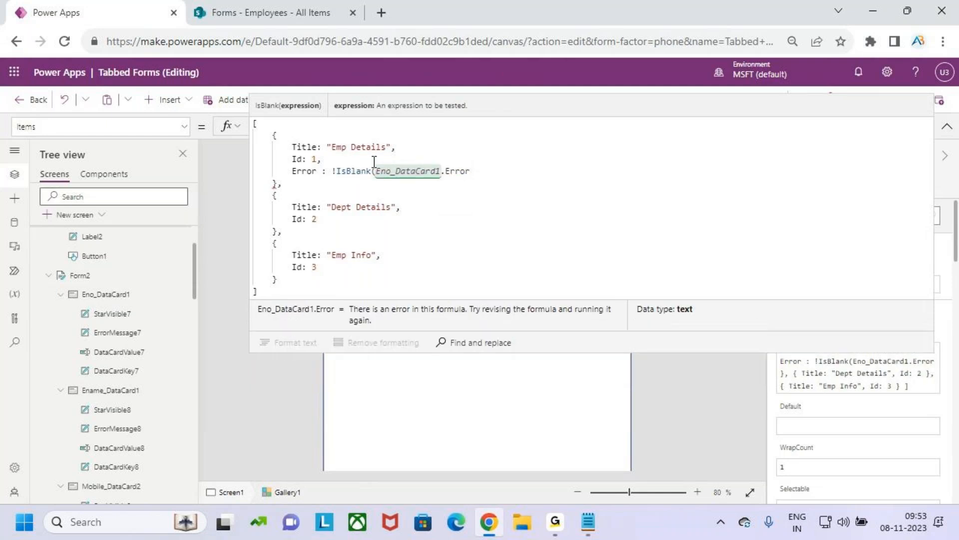
{"action": "key", "text": "ctrl+2"}
{"action": "left_click_drag", "start_coordinate": [396, 180], "coordinate": [428, 181]}
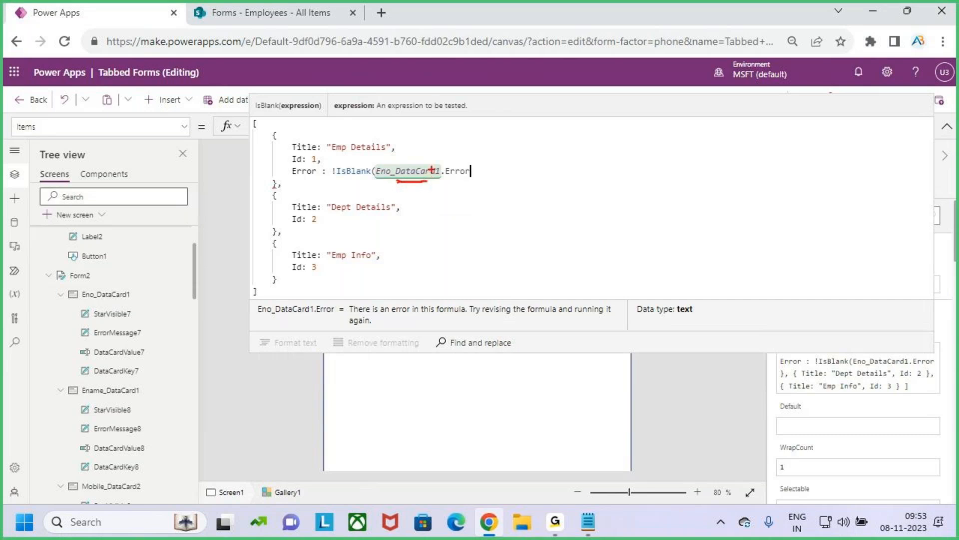
{"action": "key", "text": "Escape"}
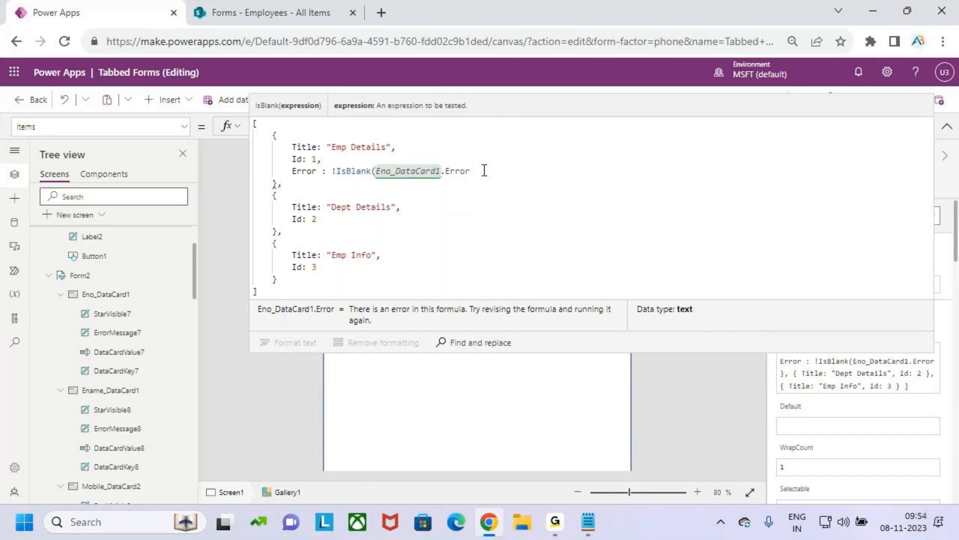
Step: Try to close the IsBlank call and append a second !IsBlank check after a comma
{"action": "type", "text": "),"}
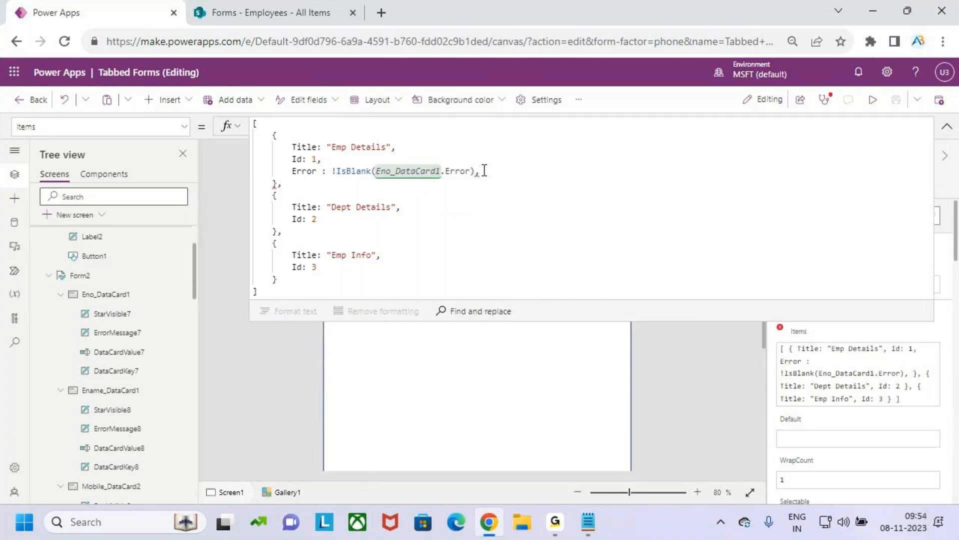
{"action": "key", "text": "BackSpace"}
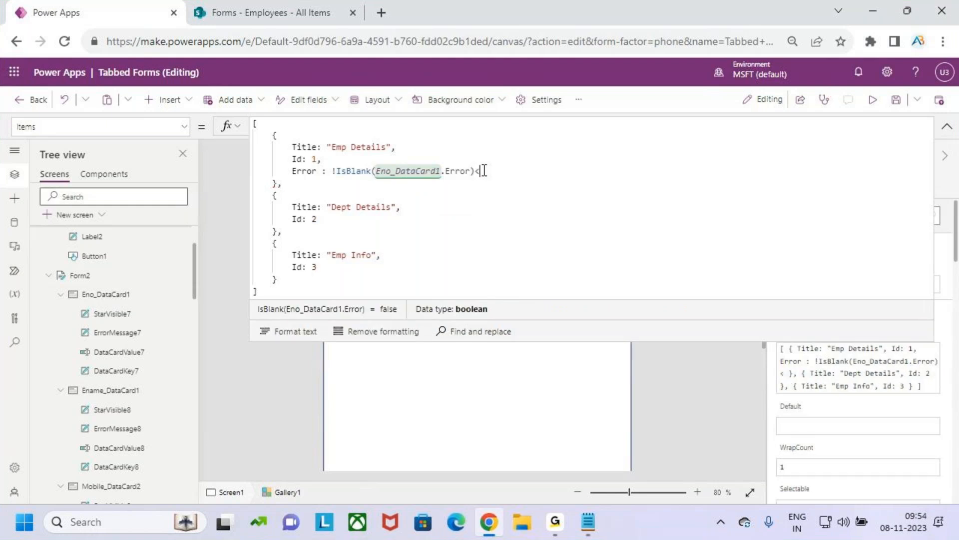
{"action": "type", "text": ",!isbl"}
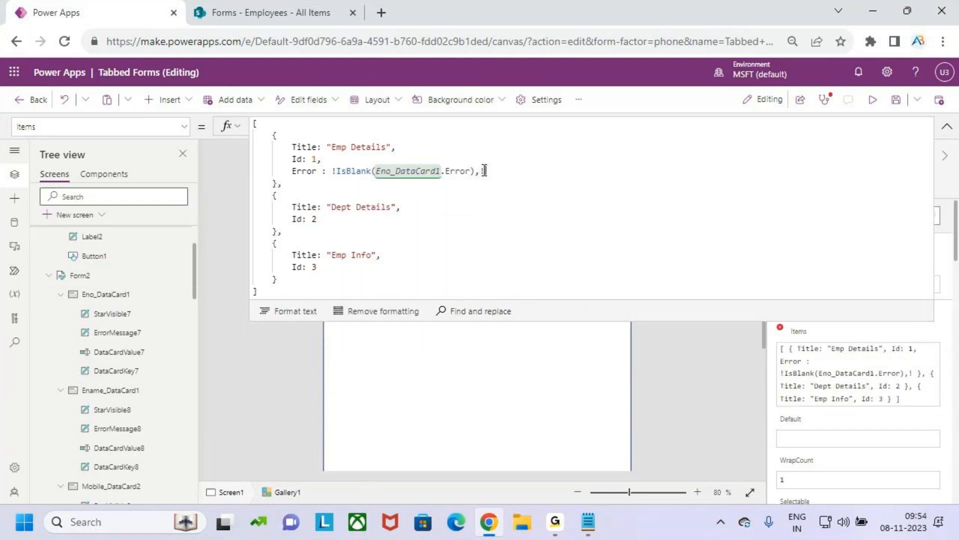
{"action": "key", "text": "BackSpace"}
{"action": "key", "text": "BackSpace"}
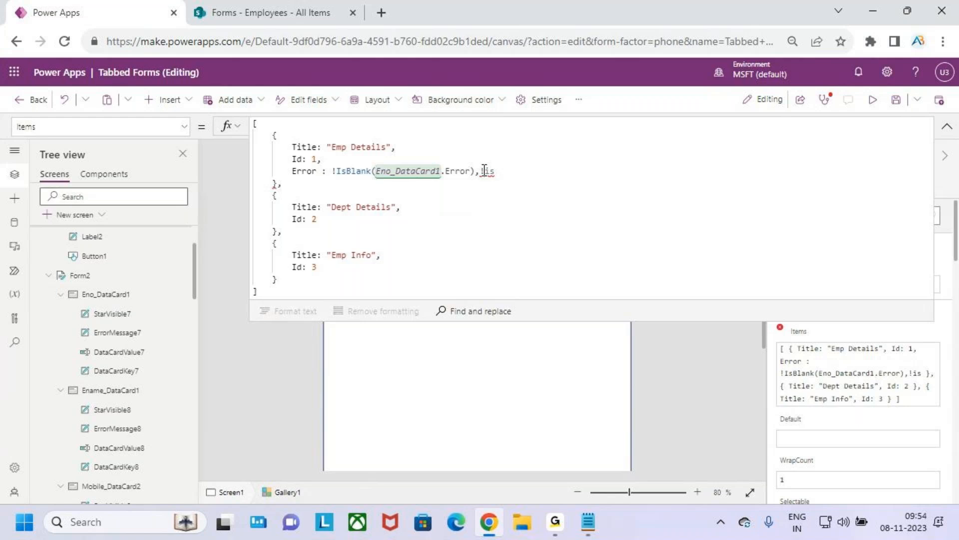
{"action": "key", "text": "BackSpace"}
{"action": "key", "text": "BackSpace"}
{"action": "key", "text": "BackSpace"}
{"action": "key", "text": "BackSpace"}
{"action": "key", "text": "BackSpace"}
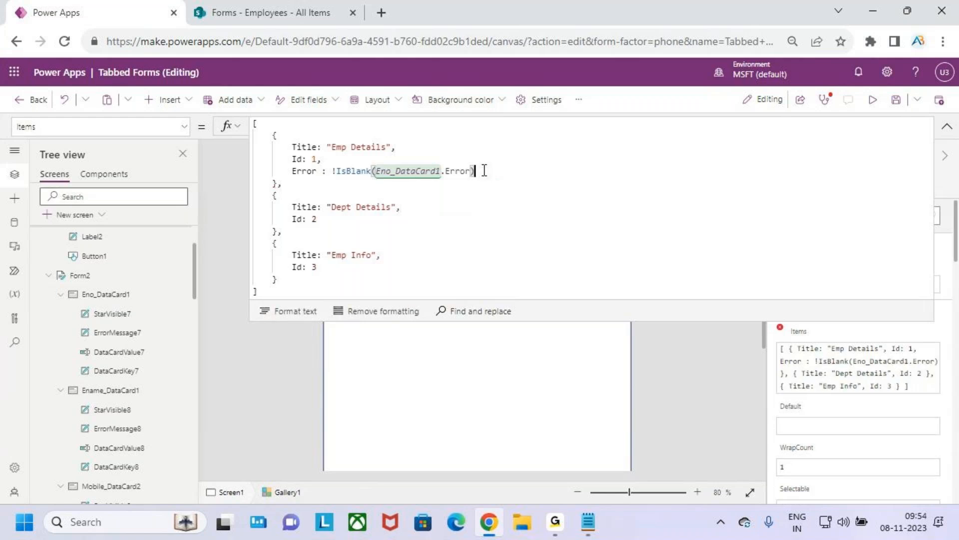
Step: Copy the Ename card's name and add Ename_DataCard1.Error as a second argument after Eno_DataCard1.Error, closing the IsBlank call
{"action": "type", "text": ","}
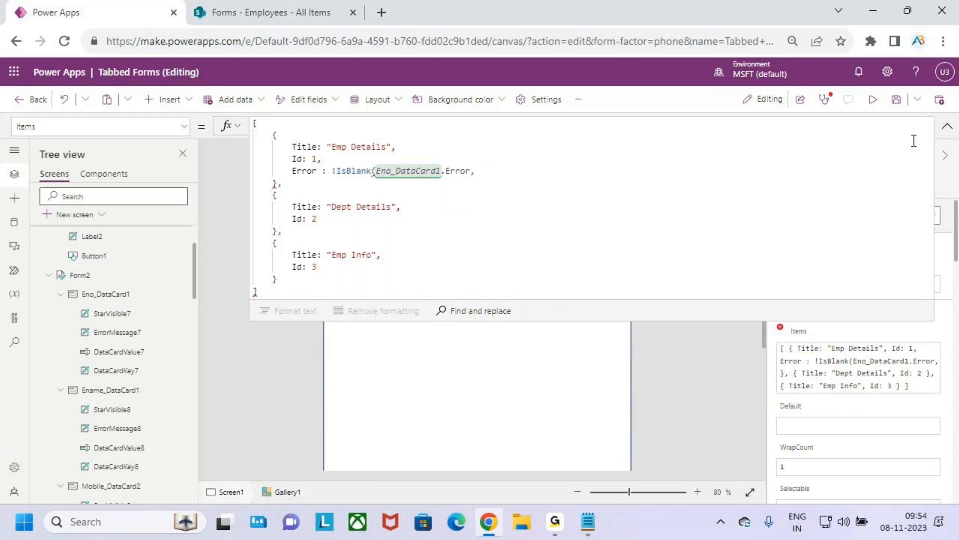
{"action": "left_click", "coordinate": [947, 126]}
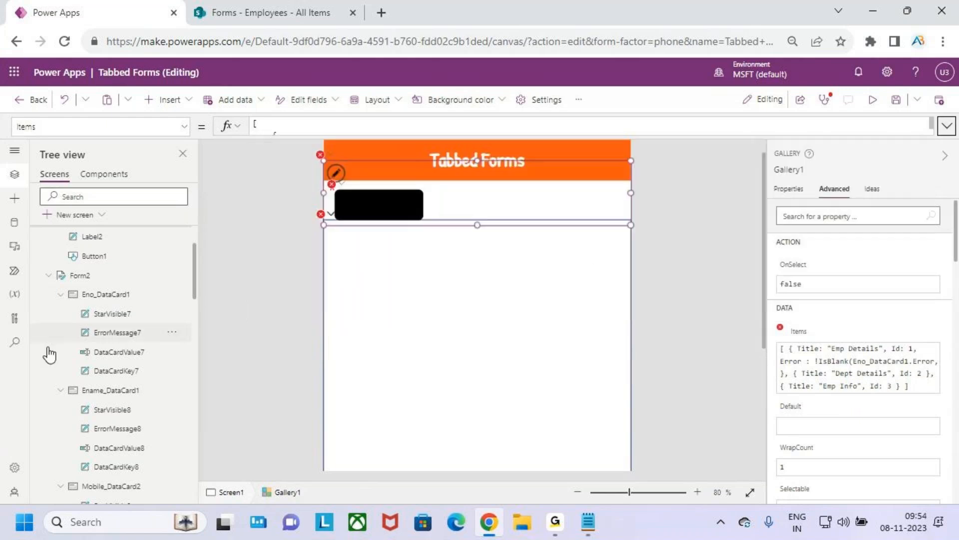
{"action": "left_click", "coordinate": [107, 392]}
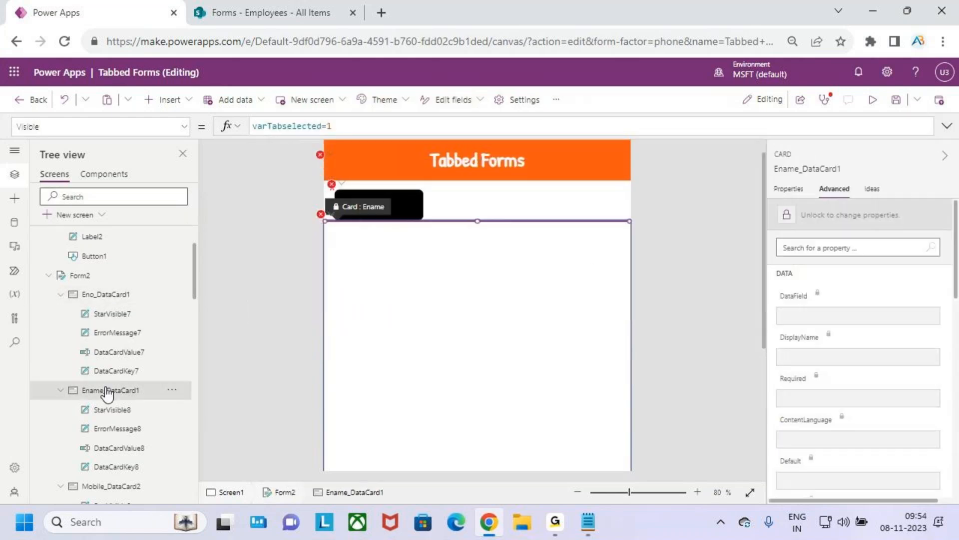
{"action": "left_click", "coordinate": [806, 169]}
{"action": "key", "text": "ctrl+c"}
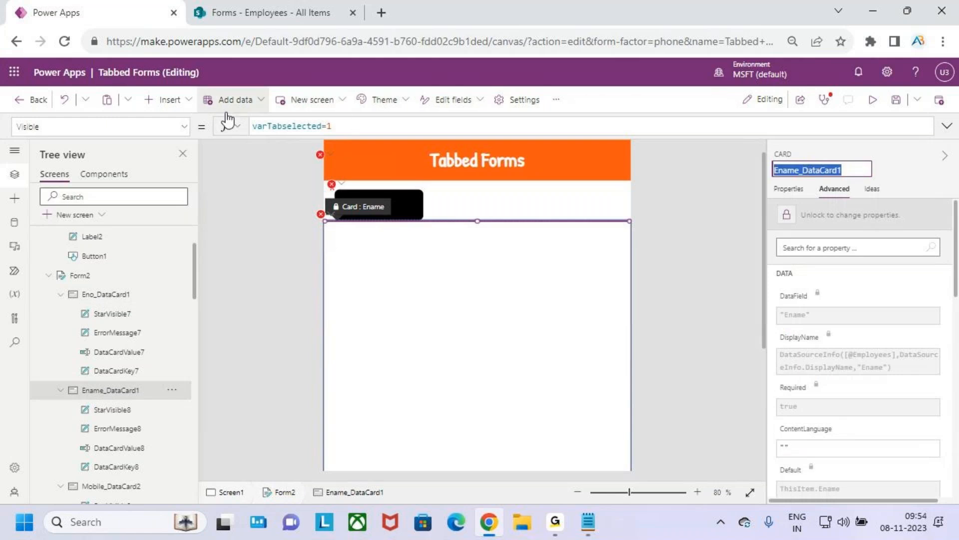
{"action": "left_click", "coordinate": [515, 199]}
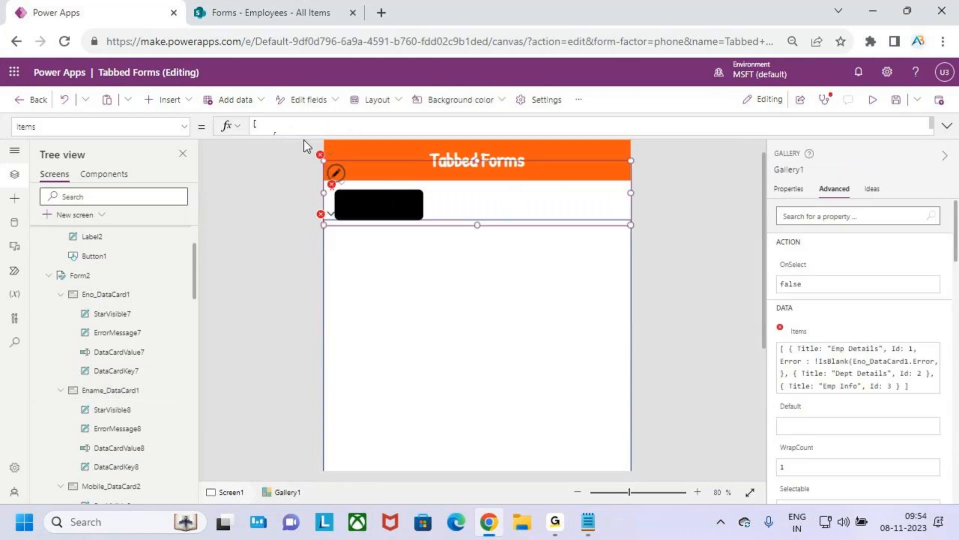
{"action": "left_click_drag", "start_coordinate": [304, 136], "coordinate": [404, 207]}
{"action": "left_click", "coordinate": [491, 171]}
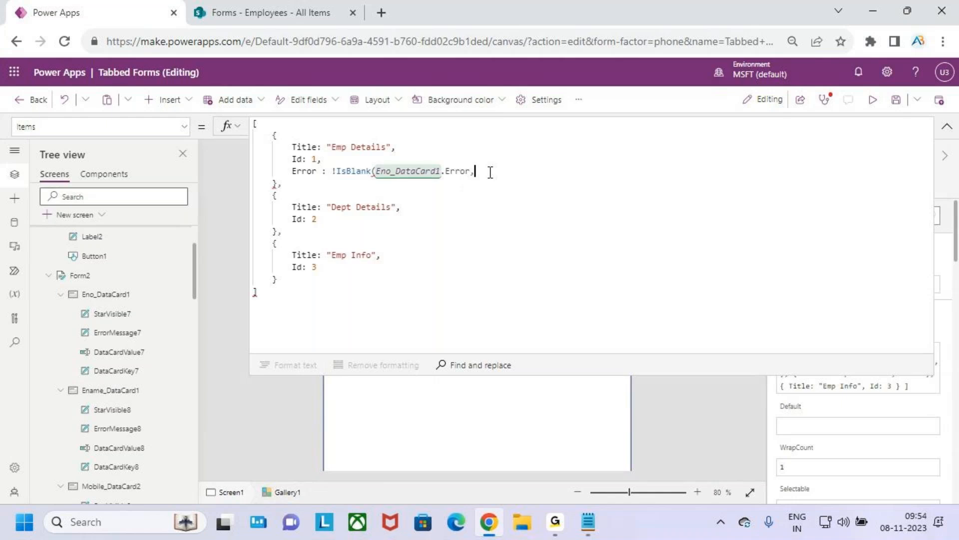
{"action": "key", "text": "ctrl+v"}
{"action": "type", "text": ".Error"}
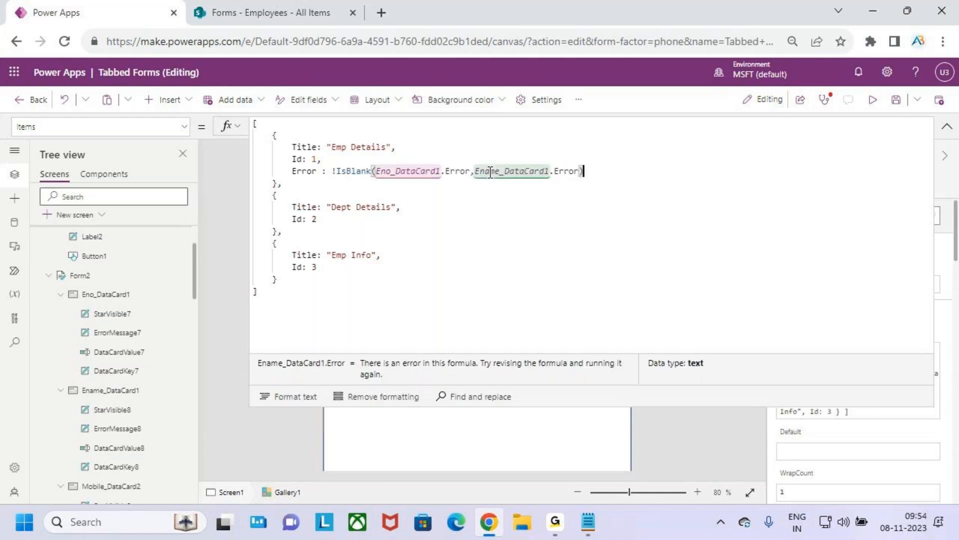
{"action": "type", "text": ")"}
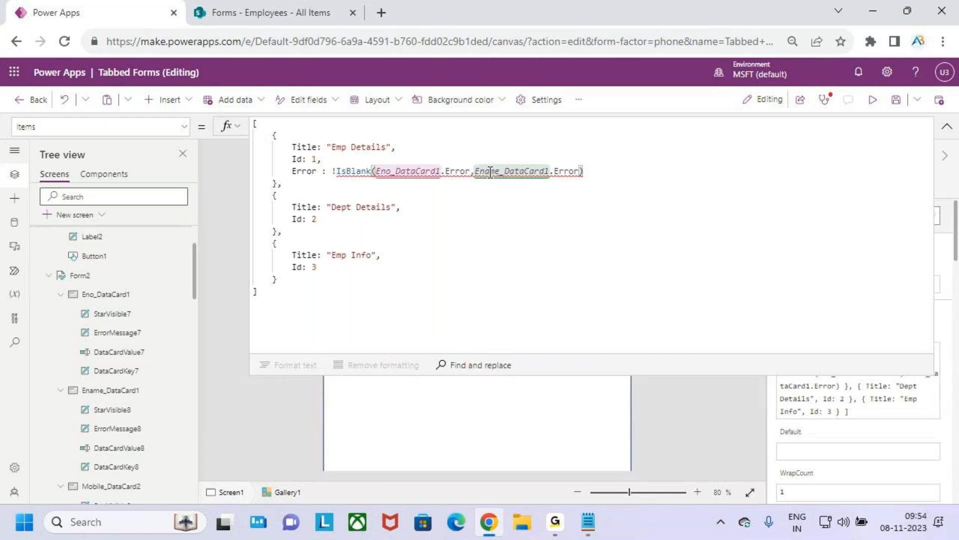
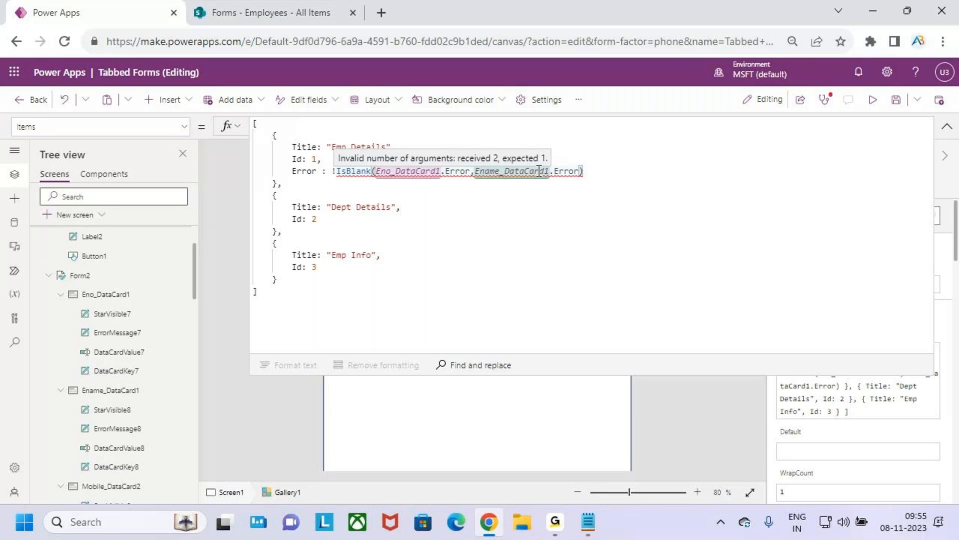
Step: Try splitting the Emp Details Error formula into two comma-separated !IsBlank checks for Eno_DataCard1.Error and Ename_DataCard1.Error
{"action": "left_click", "coordinate": [533, 202]}
{"action": "left_click", "coordinate": [476, 171]}
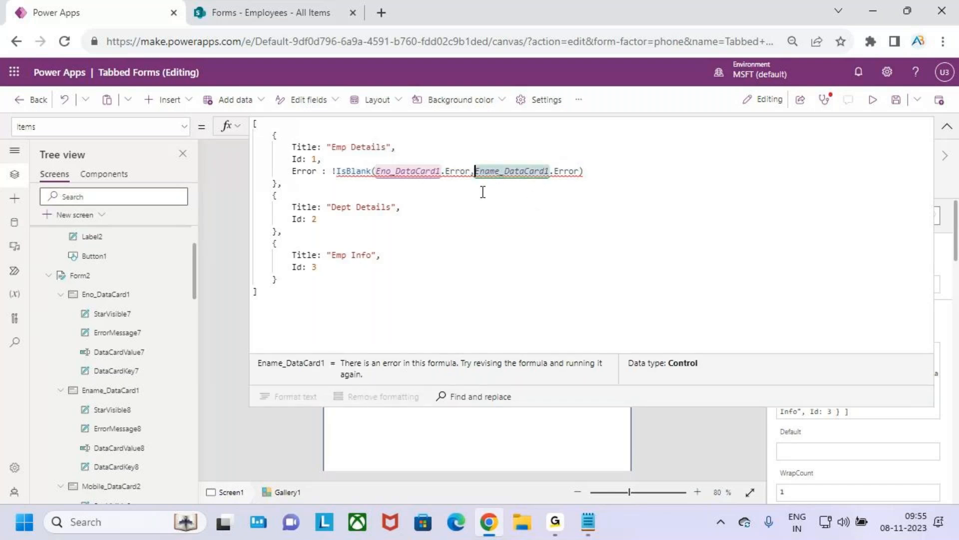
{"action": "left_click", "coordinate": [449, 171]}
{"action": "left_click", "coordinate": [376, 170]}
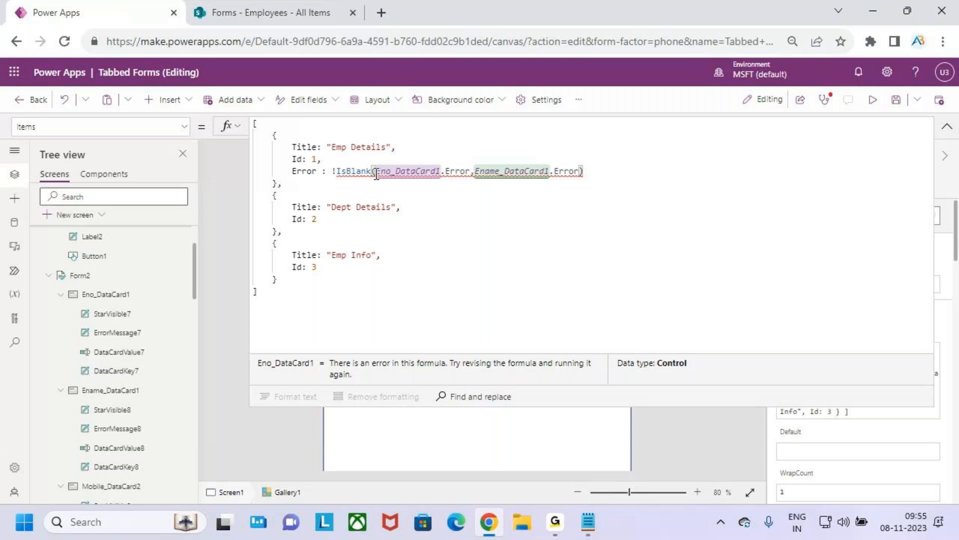
{"action": "left_click", "coordinate": [471, 170]}
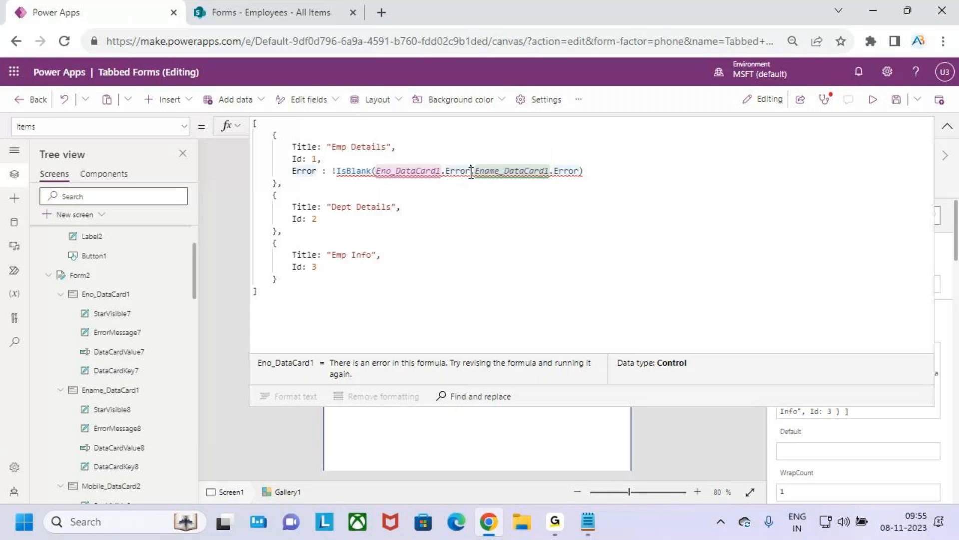
{"action": "type", "text": ")"}
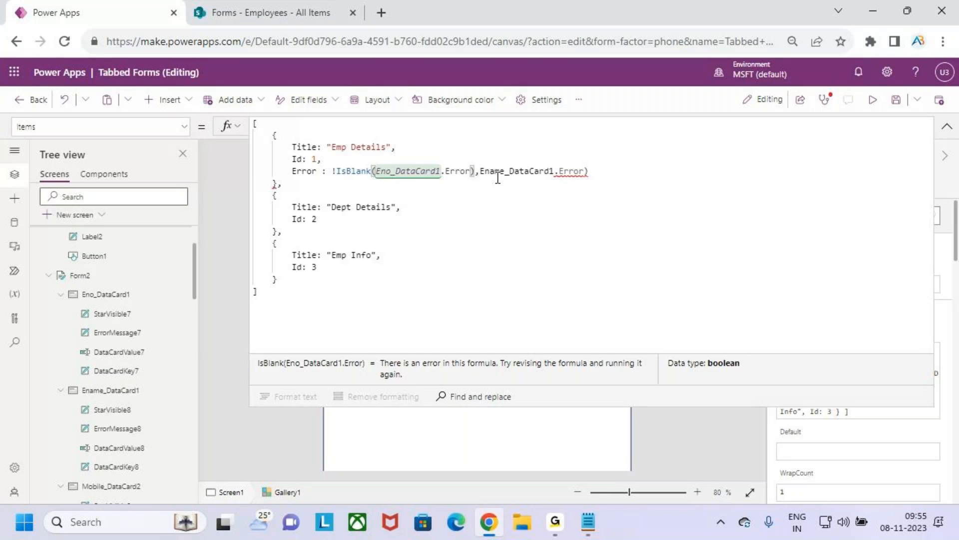
{"action": "key", "text": "Right"}
{"action": "key", "text": "Left"}
{"action": "type", "text": "is"}
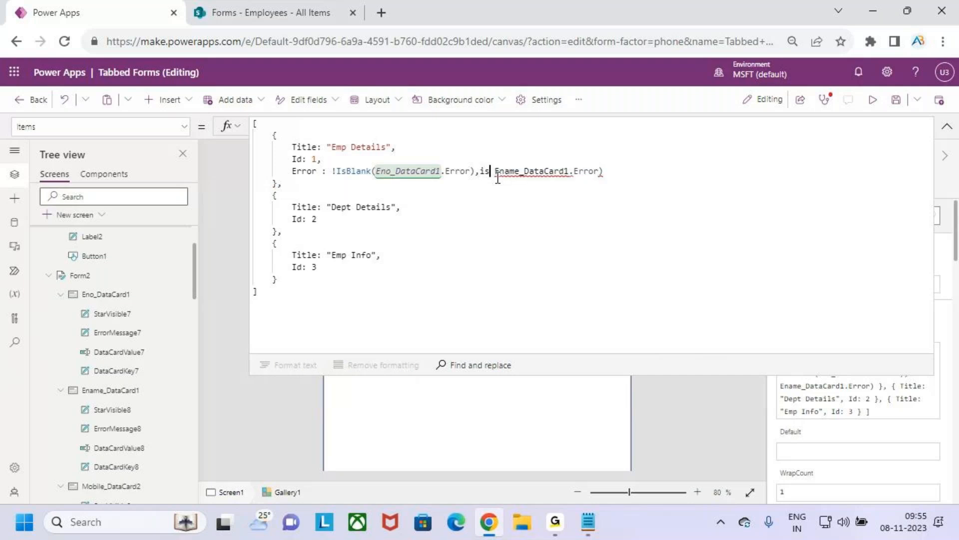
{"action": "type", "text": "b"}
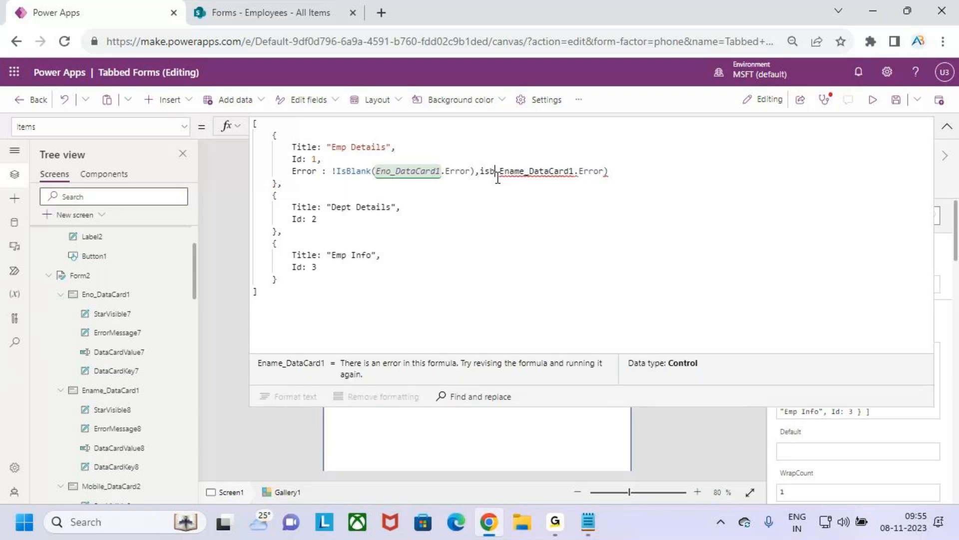
{"action": "key", "text": "BackSpace"}
{"action": "key", "text": "BackSpace"}
{"action": "key", "text": "BackSpace"}
{"action": "type", "text": "!is"}
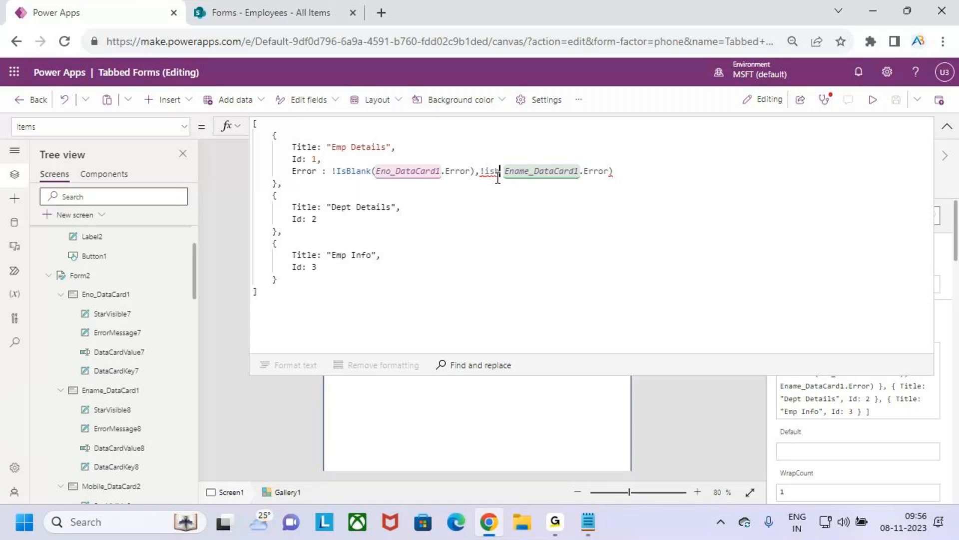
{"action": "type", "text": "lank("}
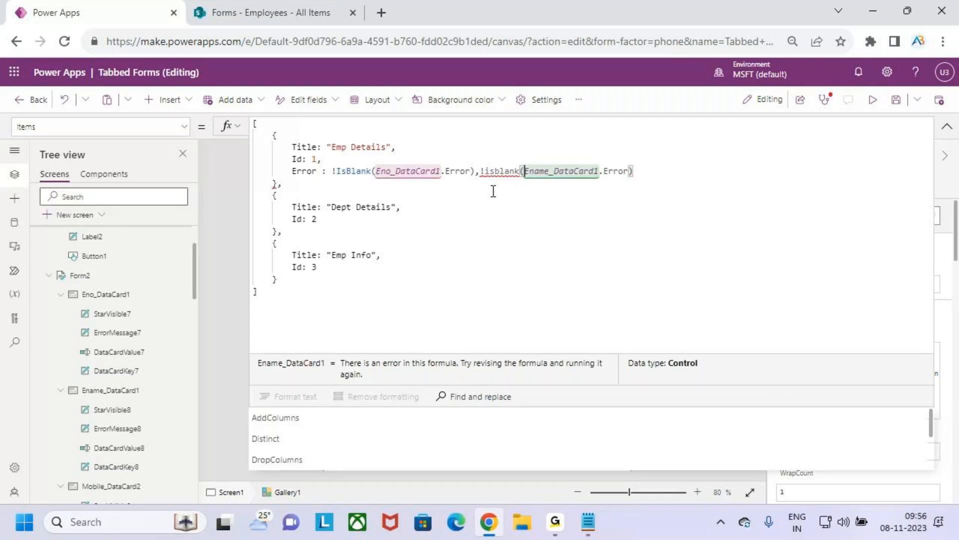
{"action": "left_click", "coordinate": [649, 173]}
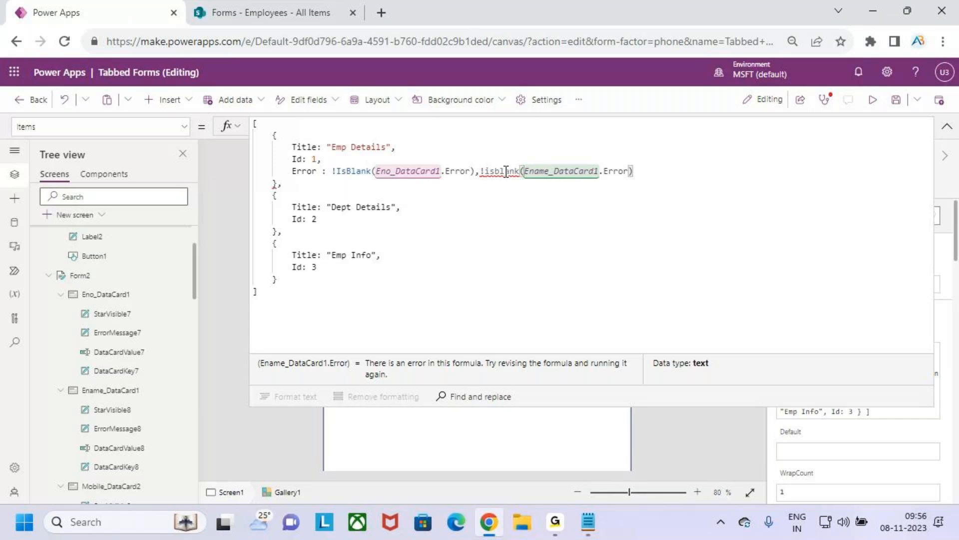
Step: Restore the Emp Details Error formula to a single !IsBlank call containing both data card errors separated by a comma
{"action": "mouse_move", "coordinate": [506, 171]}
{"action": "left_click", "coordinate": [521, 171]}
{"action": "key", "text": "BackSpace"}
{"action": "key", "text": "BackSpace"}
{"action": "key", "text": "BackSpace"}
{"action": "key", "text": "BackSpace"}
{"action": "key", "text": "BackSpace"}
{"action": "key", "text": "BackSpace"}
{"action": "key", "text": "BackSpace"}
{"action": "key", "text": "BackSpace"}
{"action": "key", "text": "BackSpace"}
{"action": "key", "text": "BackSpace"}
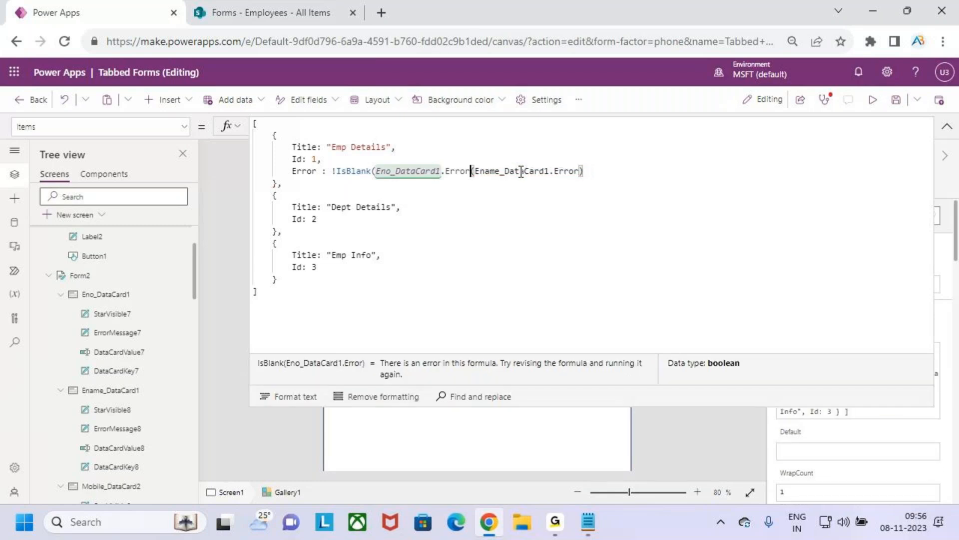
{"action": "type", "text": ","}
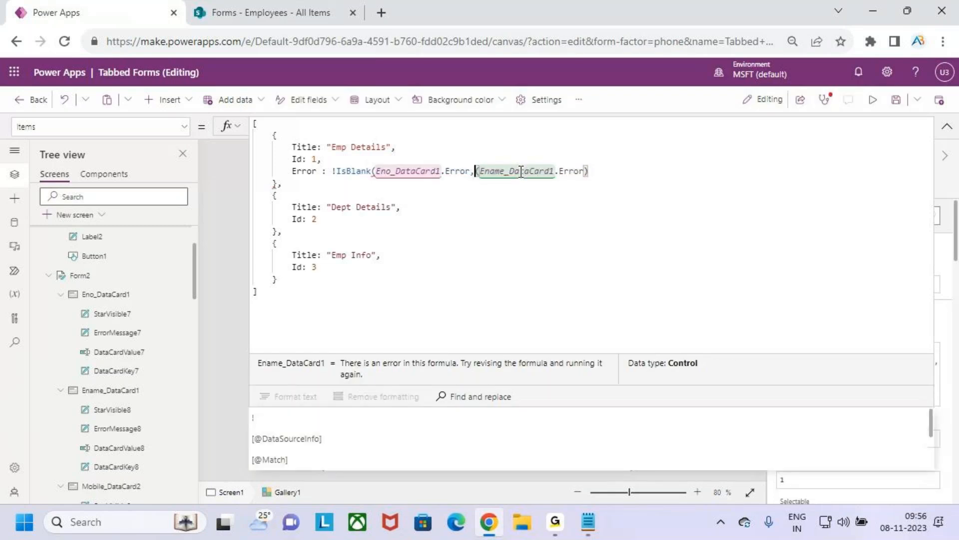
{"action": "key", "text": "Delete"}
{"action": "left_click", "coordinate": [613, 173]}
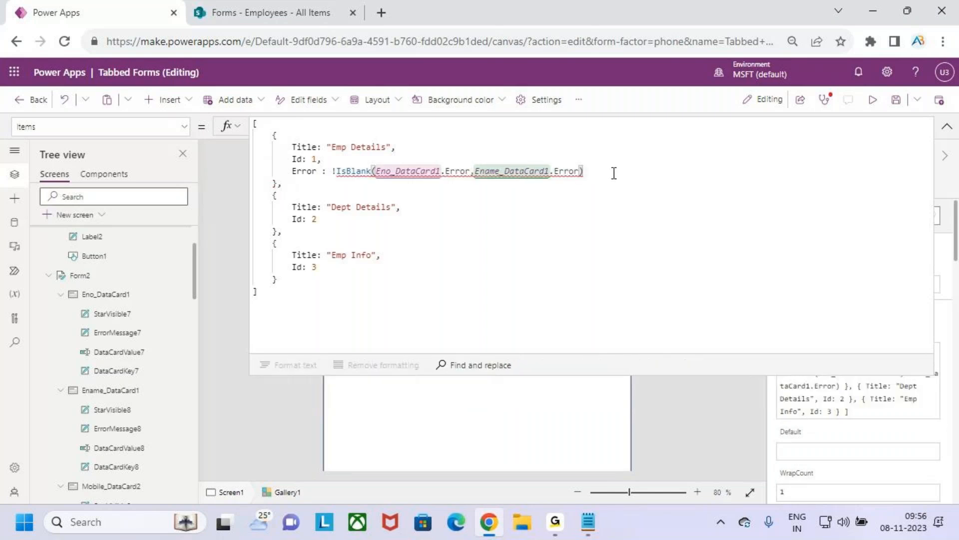
Step: Rewrite the Emp Details Error value as !IsBlank(Eno_DataCard1.Error) || !IsBlank(Ename_DataCard1.Error)
{"action": "left_click", "coordinate": [474, 171]}
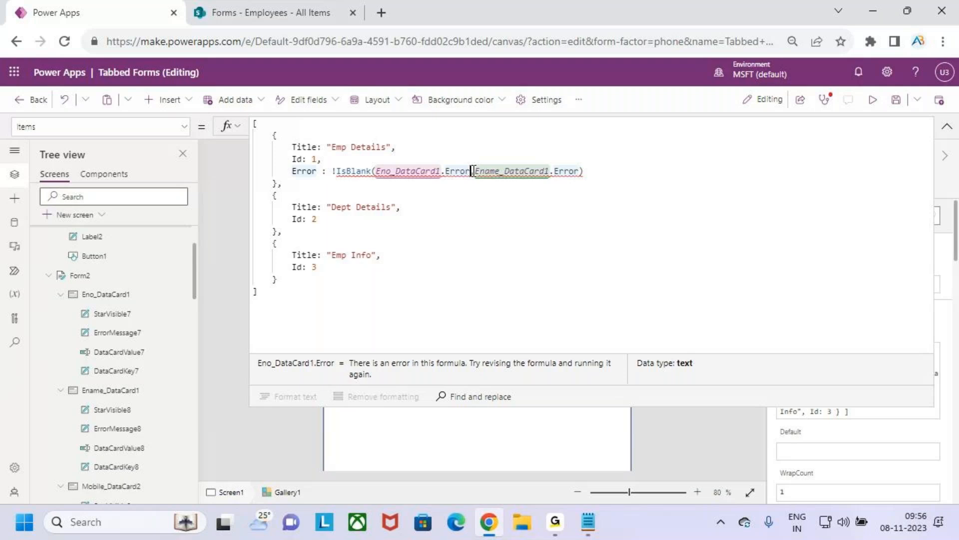
{"action": "type", "text": "||"}
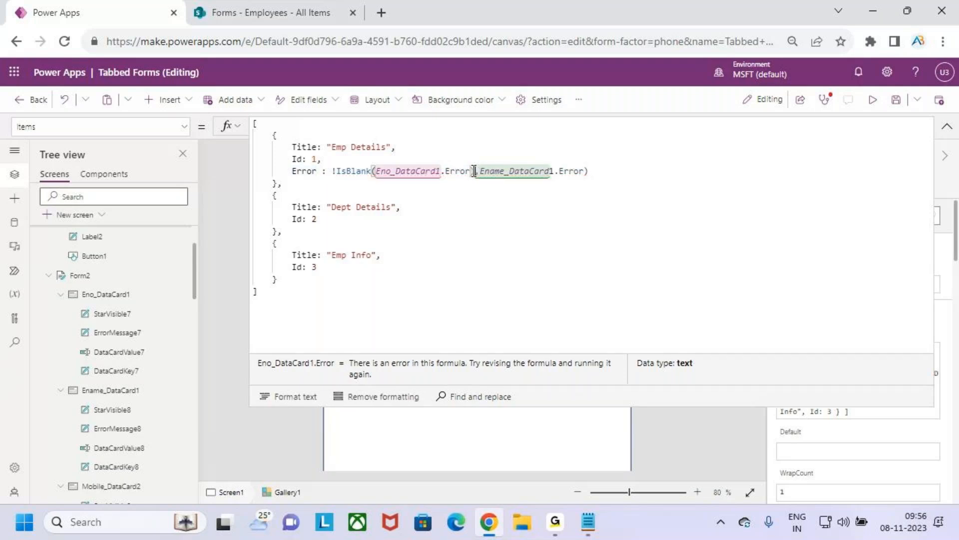
{"action": "type", "text": " i"}
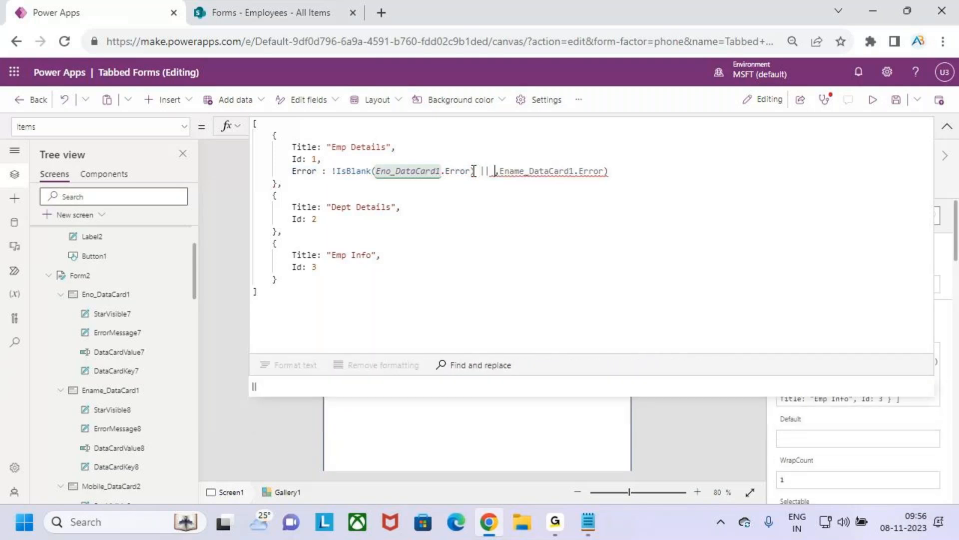
{"action": "key", "text": "BackSpace"}
{"action": "type", "text": "!isb"}
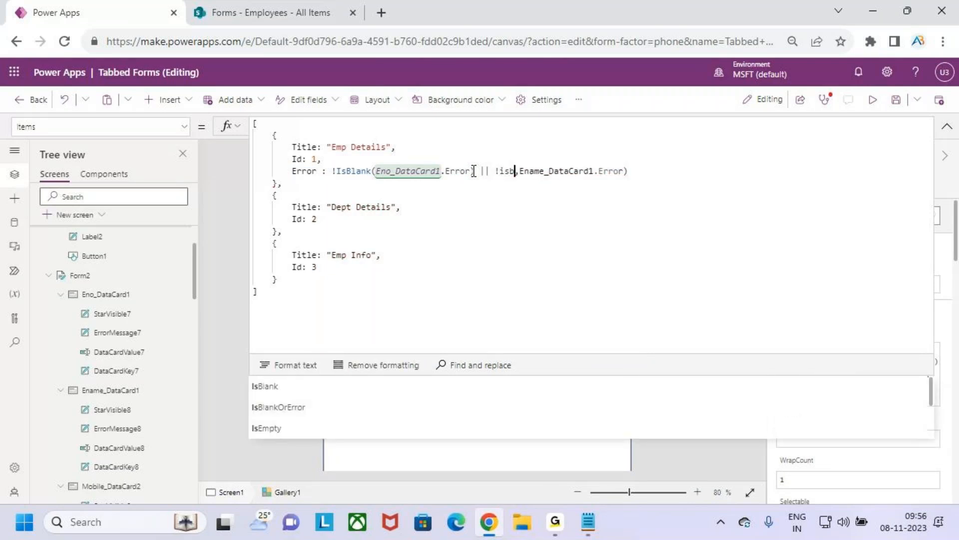
{"action": "type", "text": "l"}
{"action": "key", "text": "Tab"}
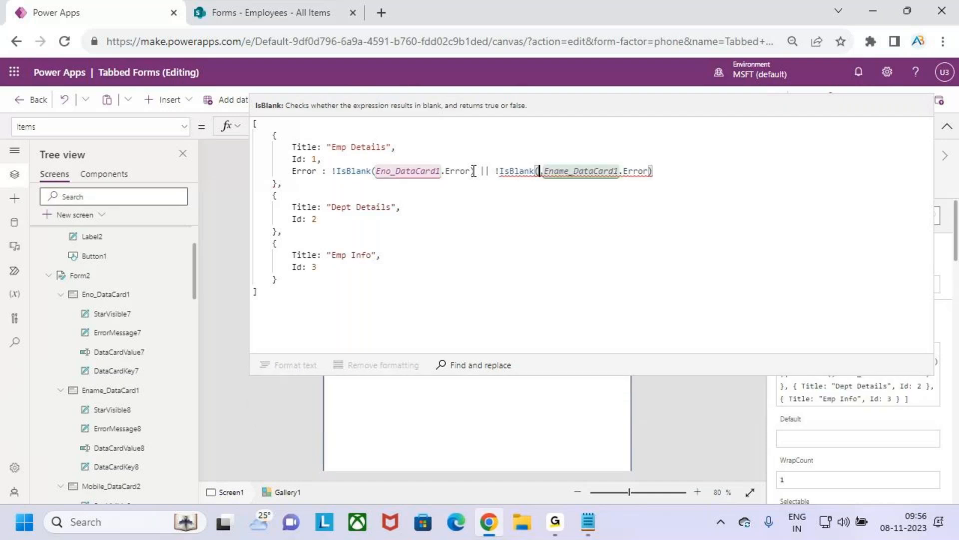
{"action": "key", "text": "Delete"}
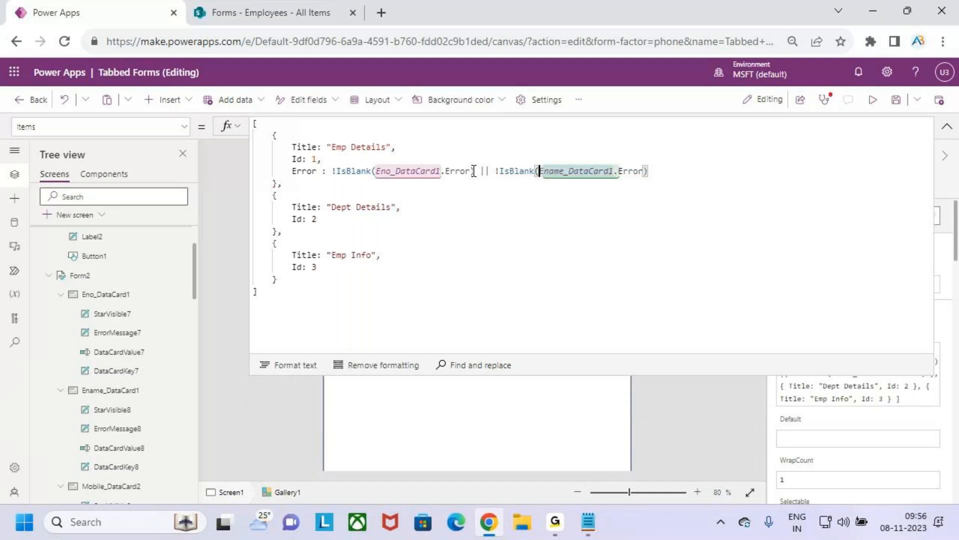
{"action": "left_click", "coordinate": [664, 174]}
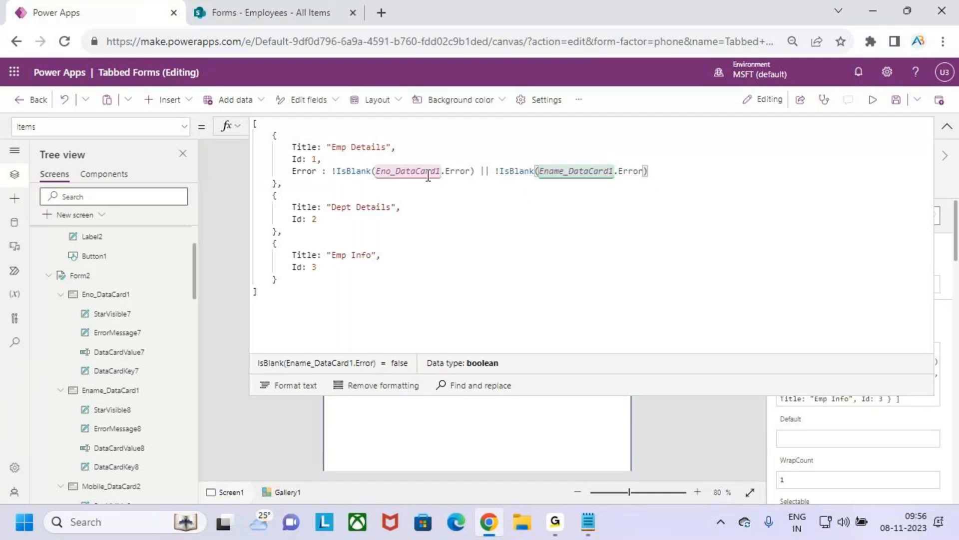
{"action": "key", "text": "ctrl+2"}
{"action": "left_click_drag", "start_coordinate": [472, 182], "coordinate": [497, 182]}
{"action": "mouse_move", "coordinate": [398, 180]}
{"action": "left_mouse_down"}
{"action": "mouse_move", "coordinate": [470, 169]}
{"action": "mouse_move", "coordinate": [358, 173]}
{"action": "mouse_move", "coordinate": [392, 186]}
{"action": "left_mouse_up"}
{"action": "mouse_move", "coordinate": [538, 186]}
{"action": "left_mouse_down"}
{"action": "mouse_move", "coordinate": [587, 186]}
{"action": "mouse_move", "coordinate": [654, 166]}
{"action": "mouse_move", "coordinate": [537, 189]}
{"action": "mouse_move", "coordinate": [572, 193]}
{"action": "left_mouse_up"}
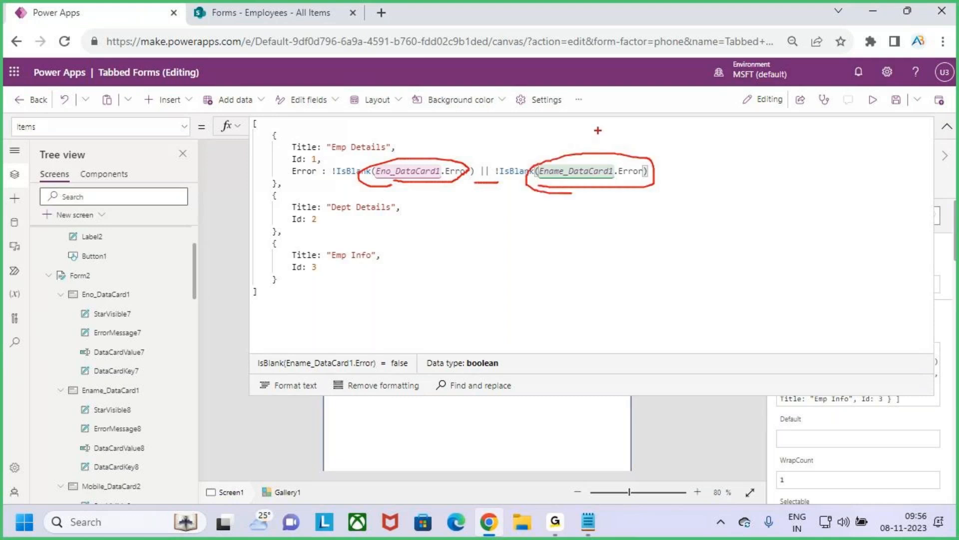
{"action": "key", "text": "Escape"}
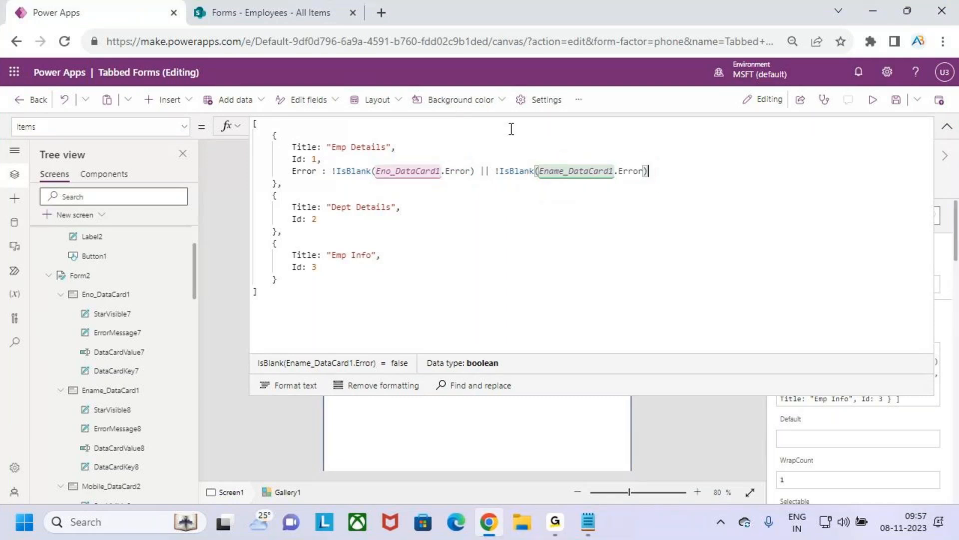
{"action": "left_click", "coordinate": [334, 219]}
{"action": "left_click_drag", "start_coordinate": [332, 209], "coordinate": [382, 209]}
{"action": "left_click", "coordinate": [350, 219]}
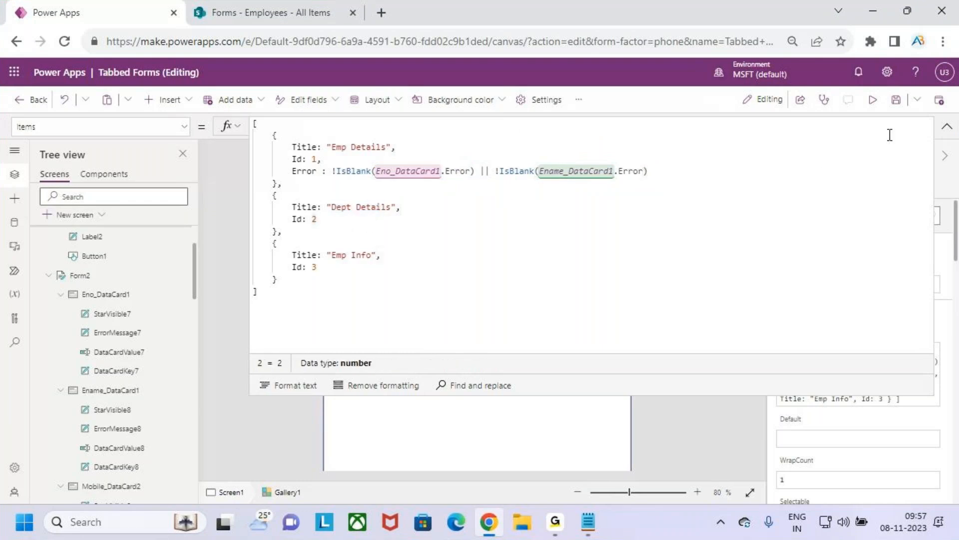
Step: Copy the control name of the Job data card in Form2 and reselect the tab gallery
{"action": "left_click", "coordinate": [947, 128]}
{"action": "scroll", "coordinate": [131, 344], "scroll_direction": "down", "scroll_amount": 6}
{"action": "scroll", "coordinate": [130, 345], "scroll_direction": "down", "scroll_amount": 1}
{"action": "left_click", "coordinate": [109, 303]}
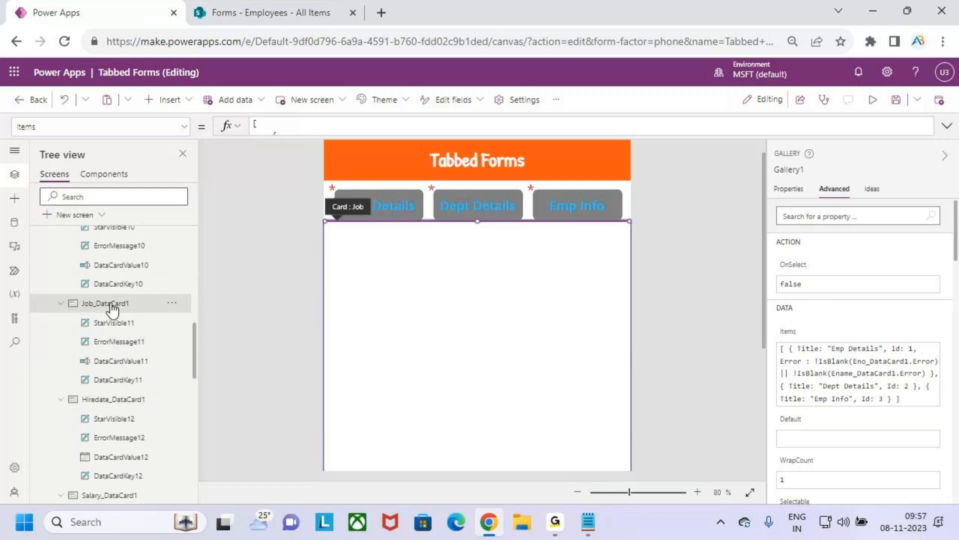
{"action": "left_click", "coordinate": [803, 169]}
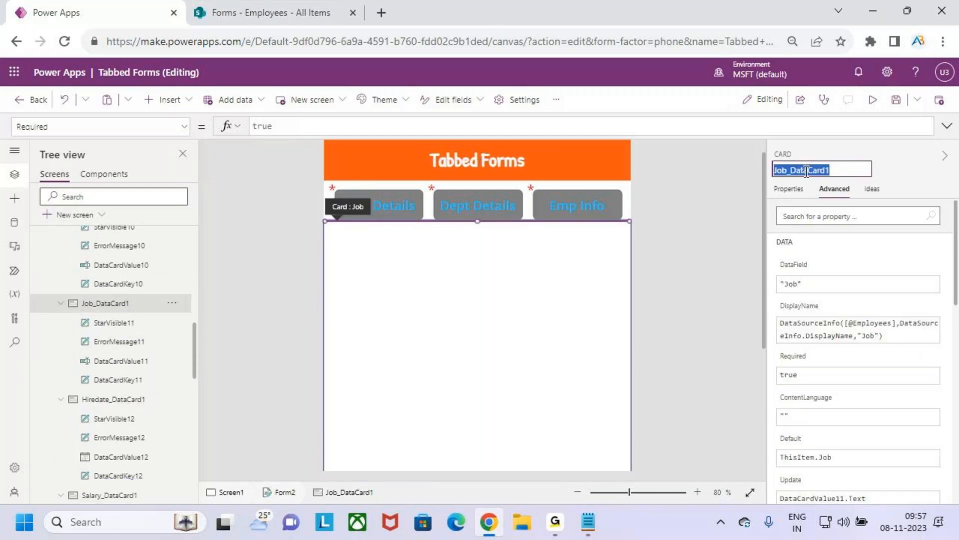
{"action": "left_click", "coordinate": [355, 189]}
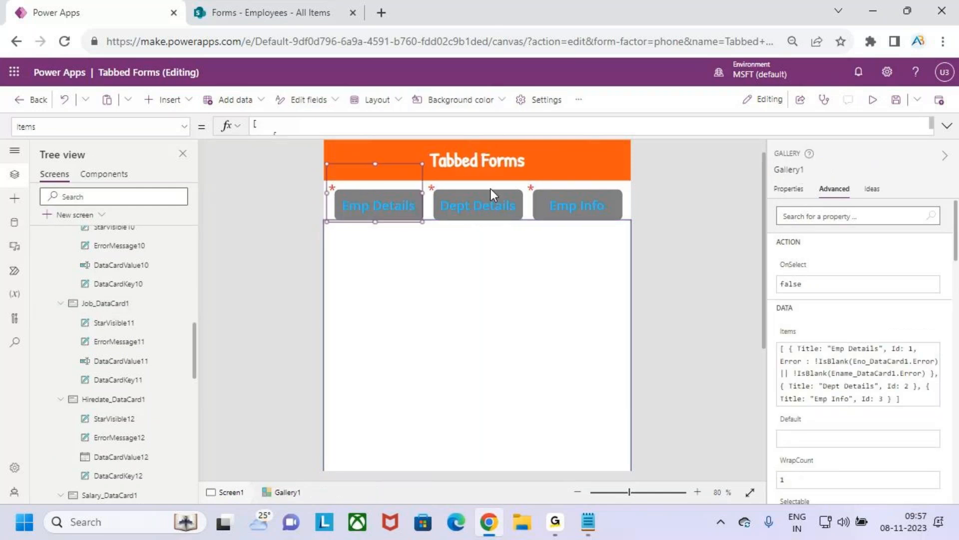
Step: Add the field Error : !IsBlank(Job_DataCard1.Error) after Id 2 in the Dept Details record of the gallery's Items formula
{"action": "left_click", "coordinate": [753, 133]}
{"action": "left_click", "coordinate": [323, 220]}
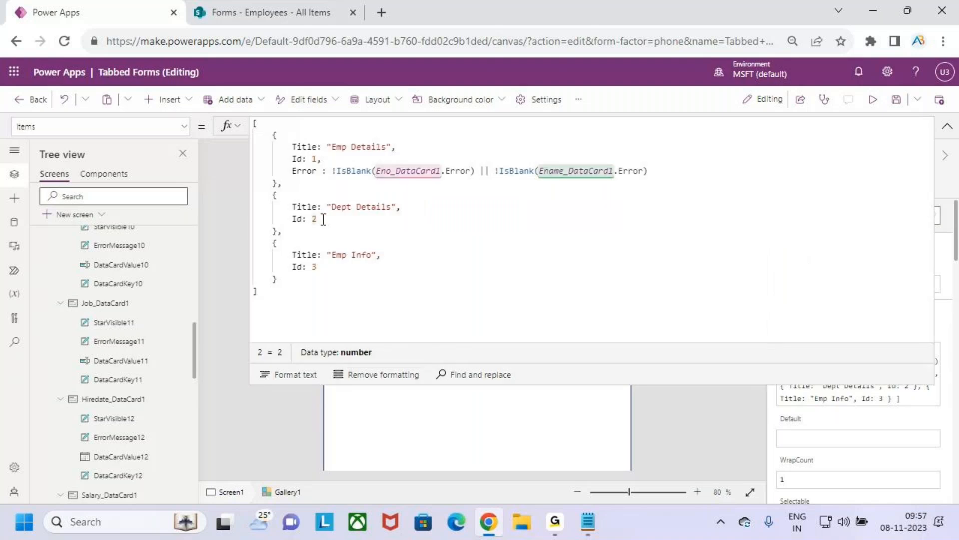
{"action": "type", "text": ","}
{"action": "key", "text": "Return"}
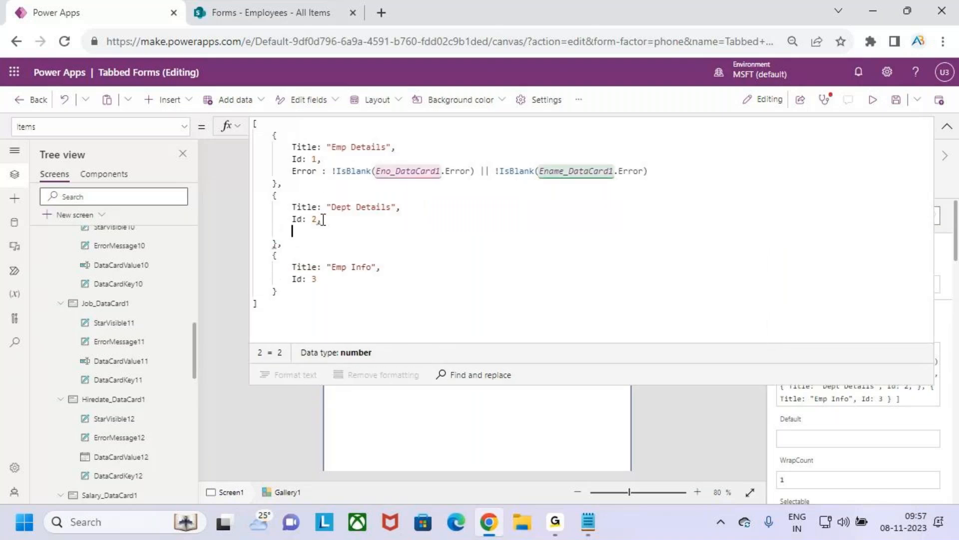
{"action": "type", "text": "Error : "}
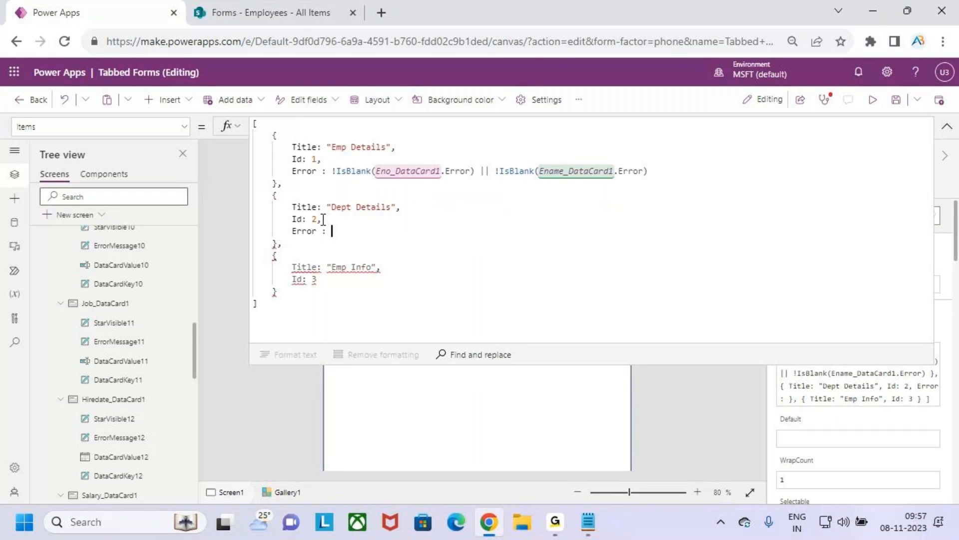
{"action": "type", "text": "!is"}
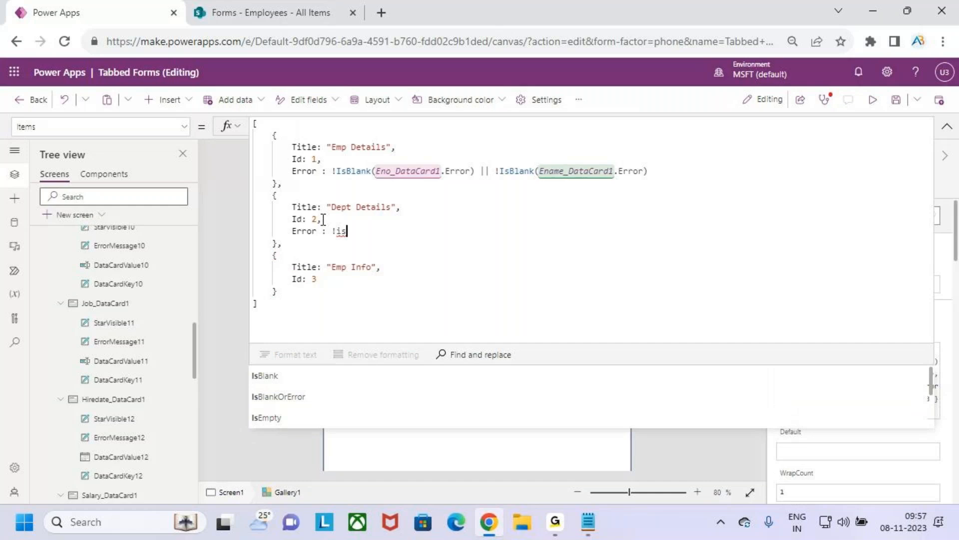
{"action": "key", "text": "Tab"}
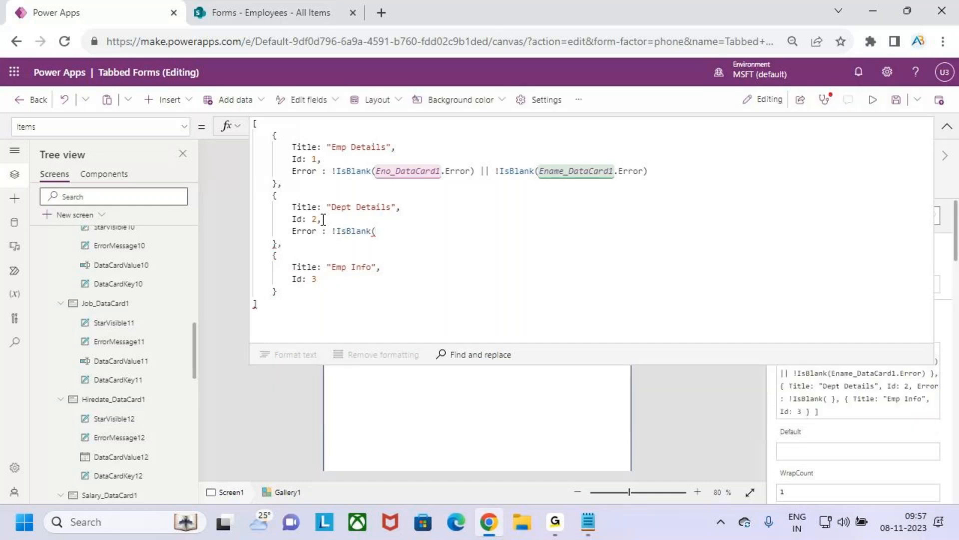
{"action": "type", "text": "Job_DataCard1"}
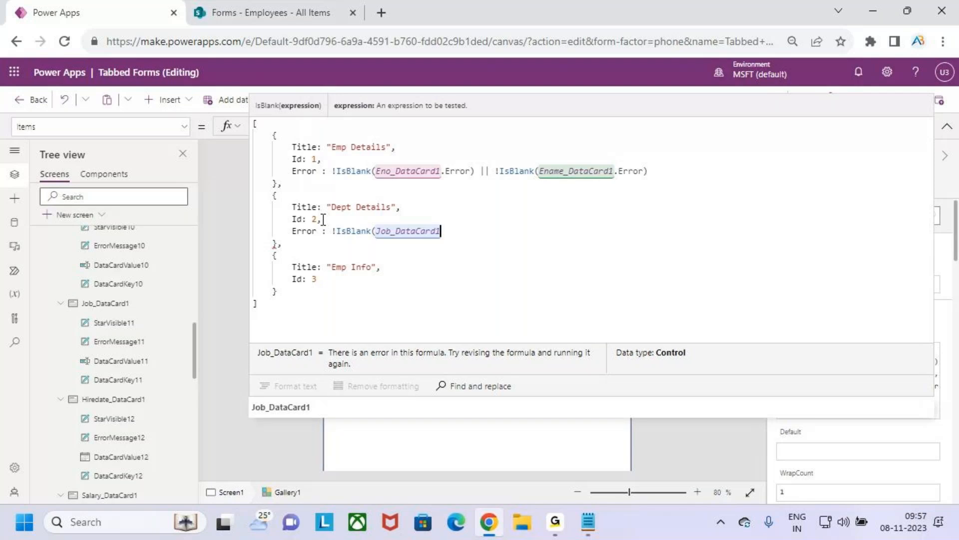
{"action": "type", "text": ".Error"}
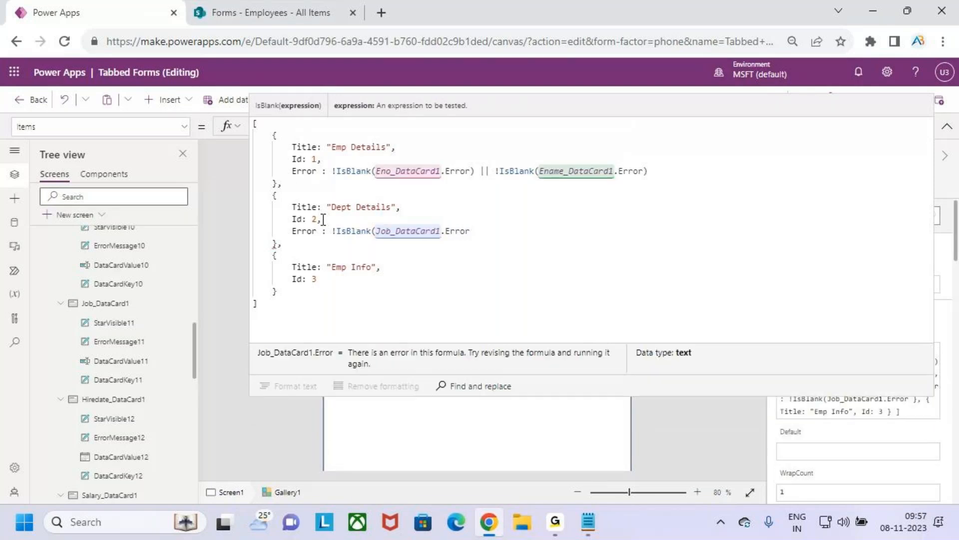
{"action": "type", "text": ")"}
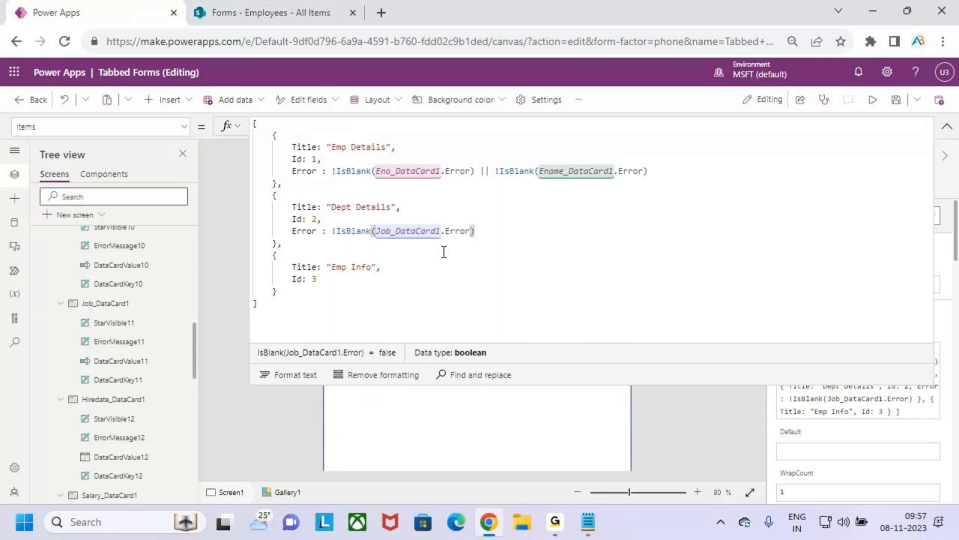
Step: Add a comma after Id: 3 and start an Error : field in the Emp Info record of the gallery's Items formula
{"action": "left_click", "coordinate": [336, 284]}
{"action": "key", "text": "Return"}
{"action": "type", "text": "Error :"}
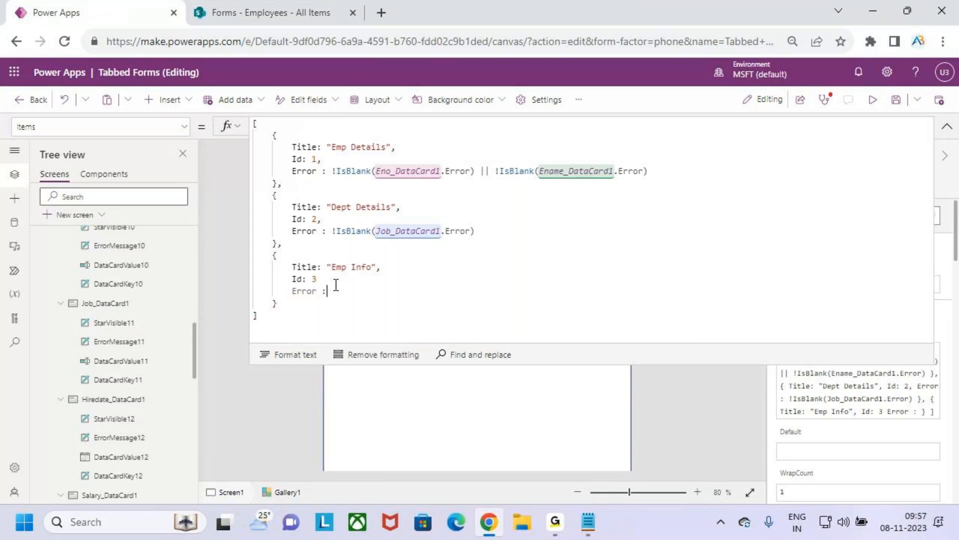
{"action": "left_click", "coordinate": [340, 279]}
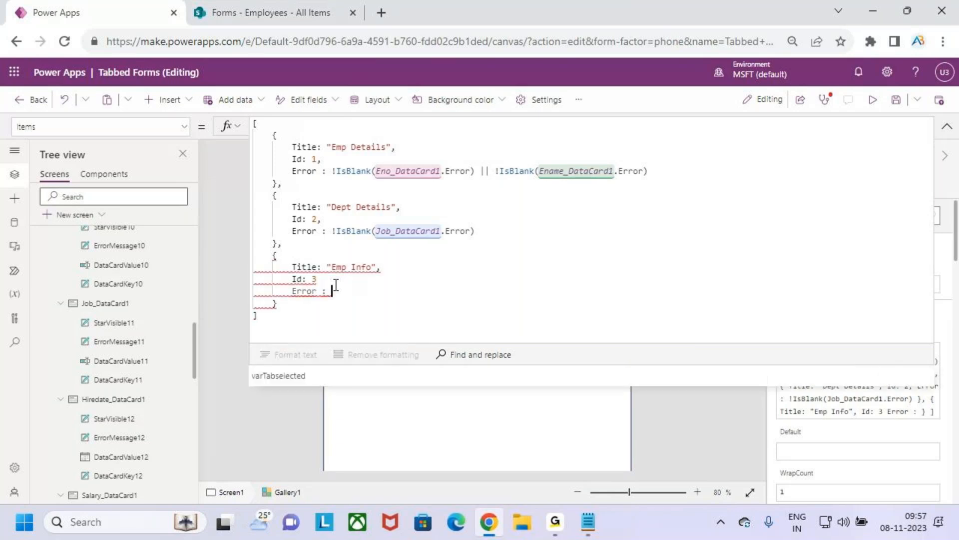
{"action": "type", "text": ","}
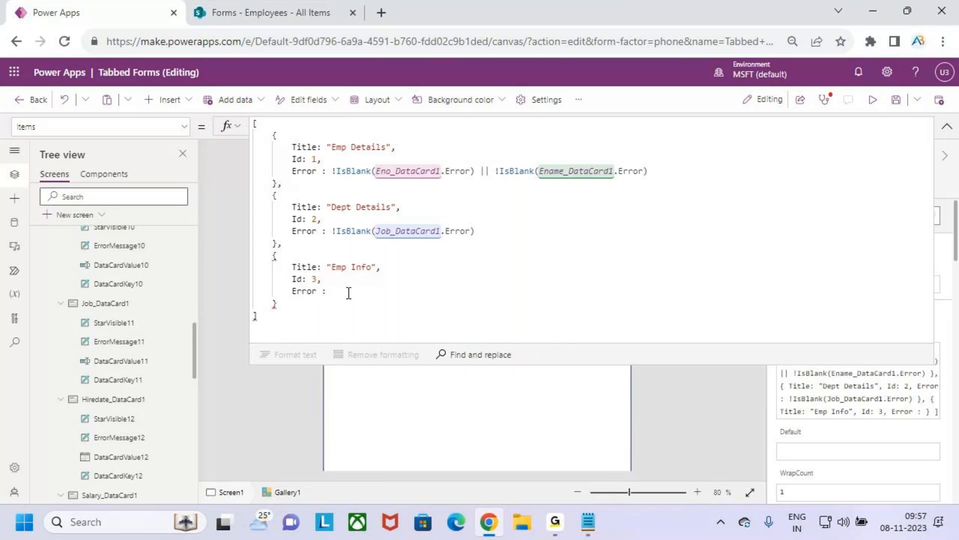
{"action": "key", "text": "BackSpace"}
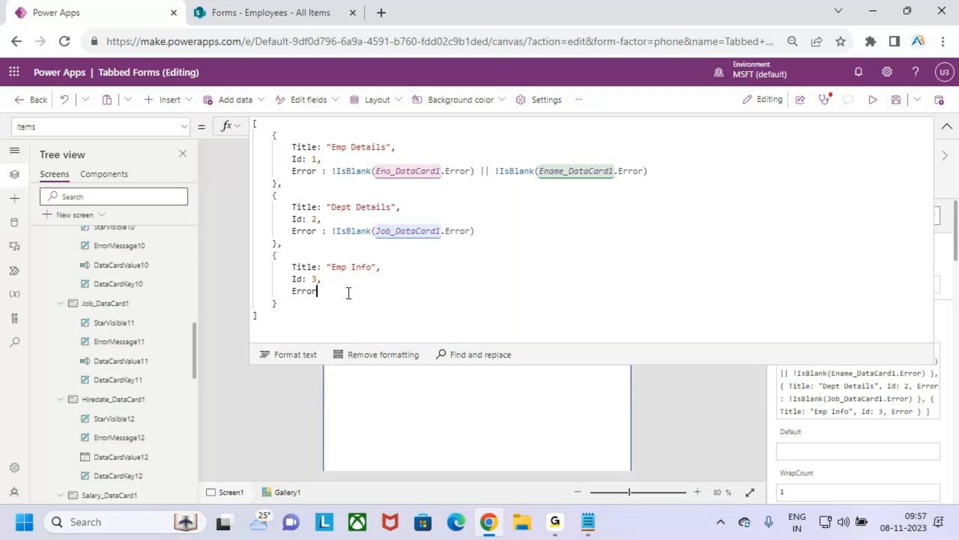
{"action": "type", "text": ":"}
Step: Copy the control name of the Mobile data card in Form2 and reselect the tab gallery
{"action": "scroll", "coordinate": [112, 413], "scroll_direction": "down", "scroll_amount": 5}
{"action": "scroll", "coordinate": [129, 410], "scroll_direction": "down", "scroll_amount": 6}
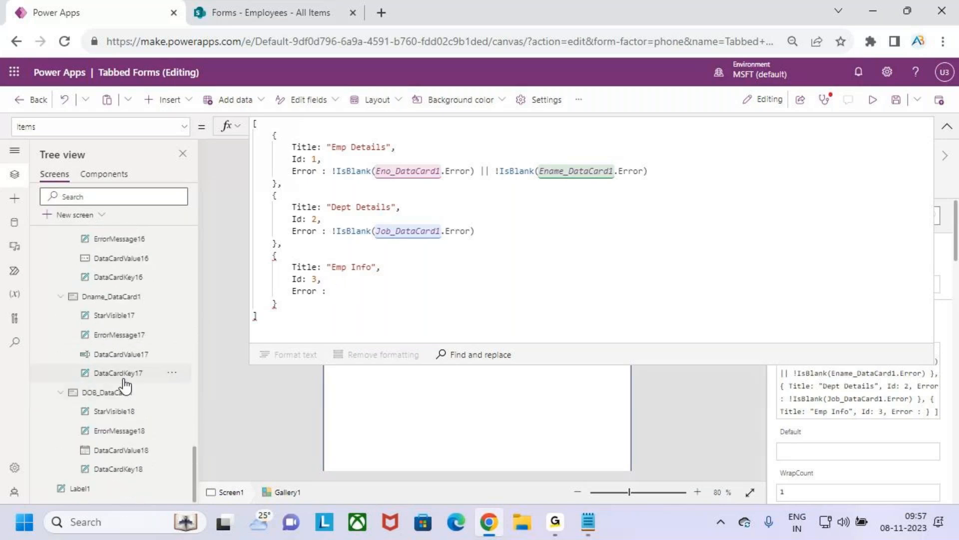
{"action": "scroll", "coordinate": [125, 397], "scroll_direction": "up", "scroll_amount": 6}
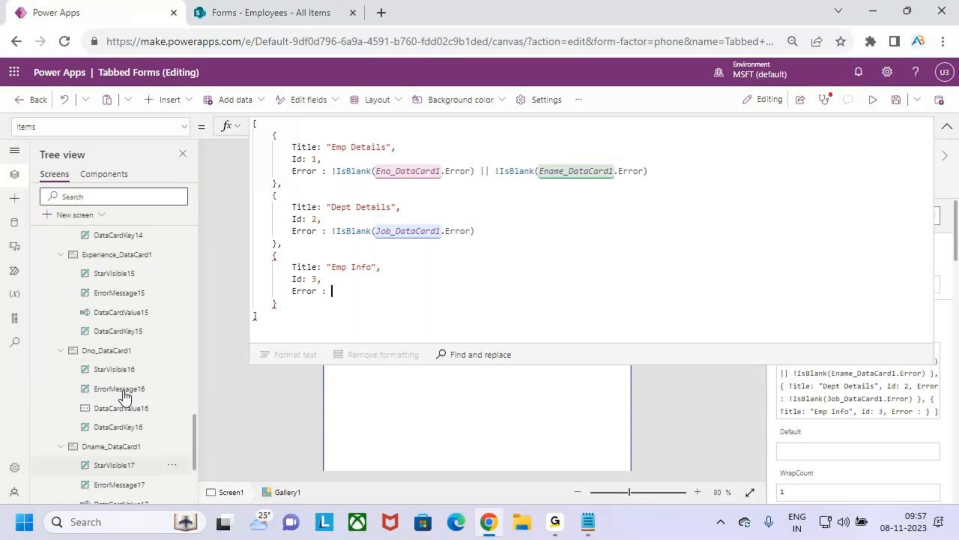
{"action": "scroll", "coordinate": [125, 397], "scroll_direction": "up", "scroll_amount": 8}
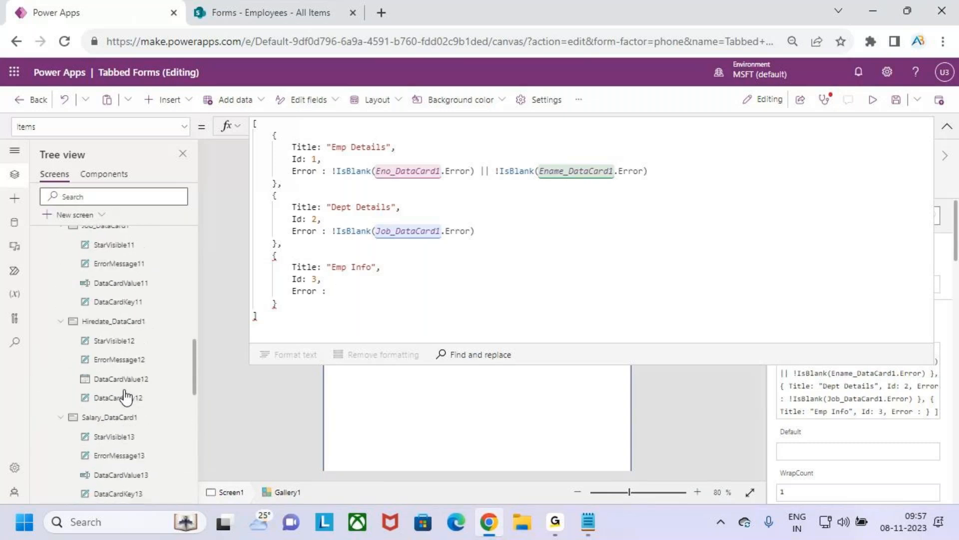
{"action": "scroll", "coordinate": [125, 394], "scroll_direction": "up", "scroll_amount": 3}
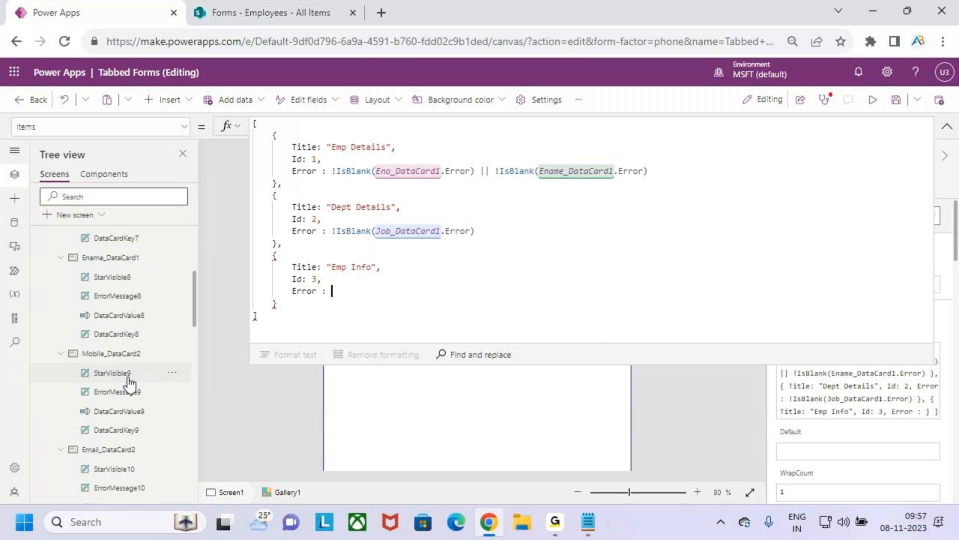
{"action": "left_click", "coordinate": [123, 361]}
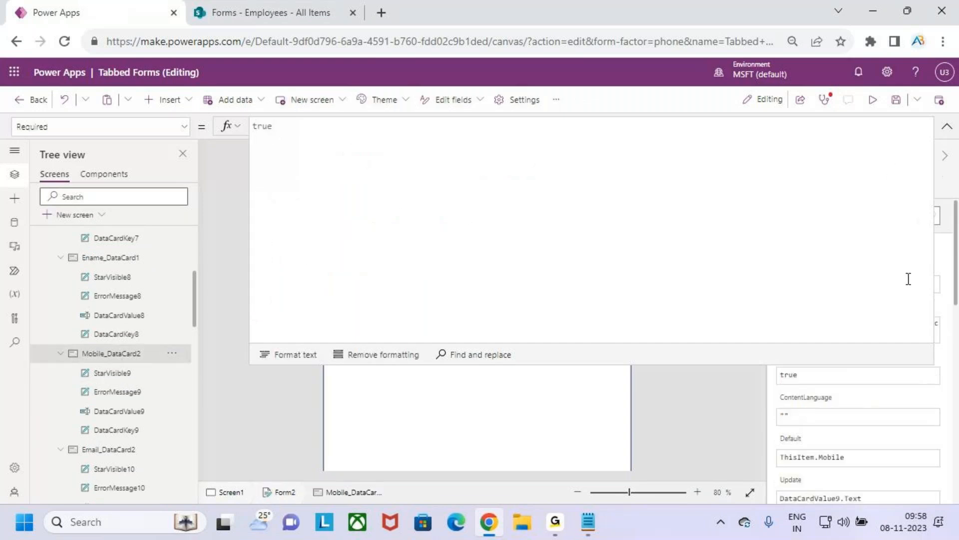
{"action": "left_click", "coordinate": [947, 126]}
{"action": "left_click", "coordinate": [811, 169]}
{"action": "key", "text": "ctrl+c"}
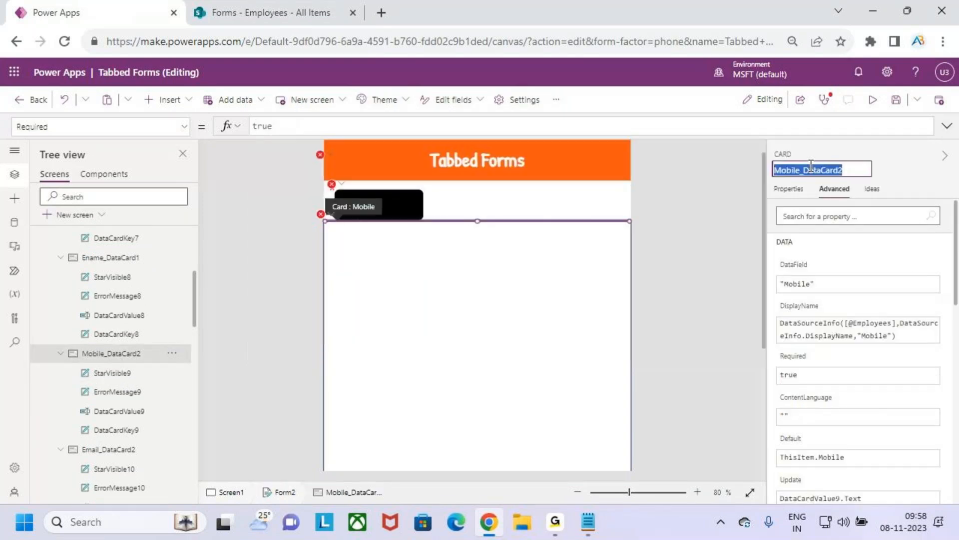
{"action": "left_click", "coordinate": [488, 214]}
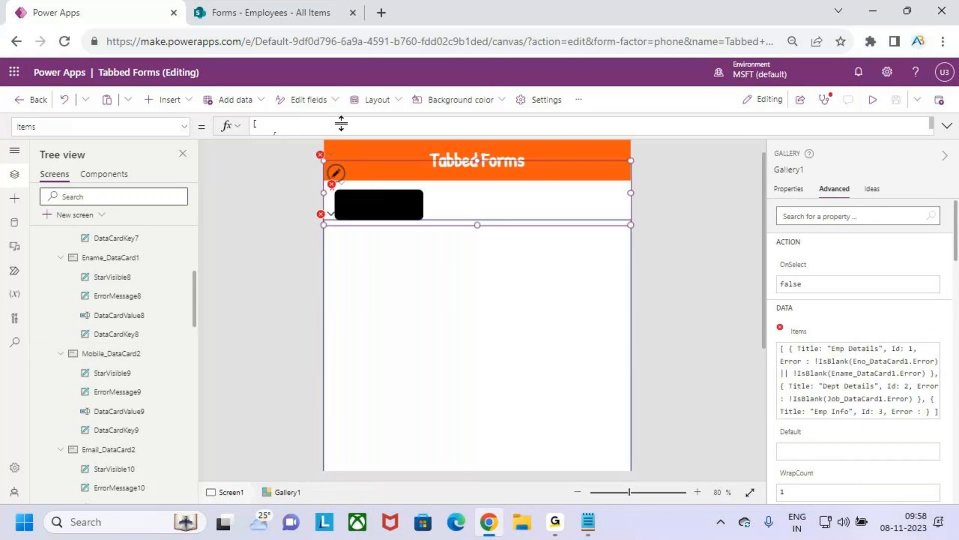
Step: Insert Mobile_DataCard2 as the Emp Info Error value and put !IsBlank( in front of it
{"action": "left_click", "coordinate": [343, 294]}
{"action": "key", "text": "ctrl+v"}
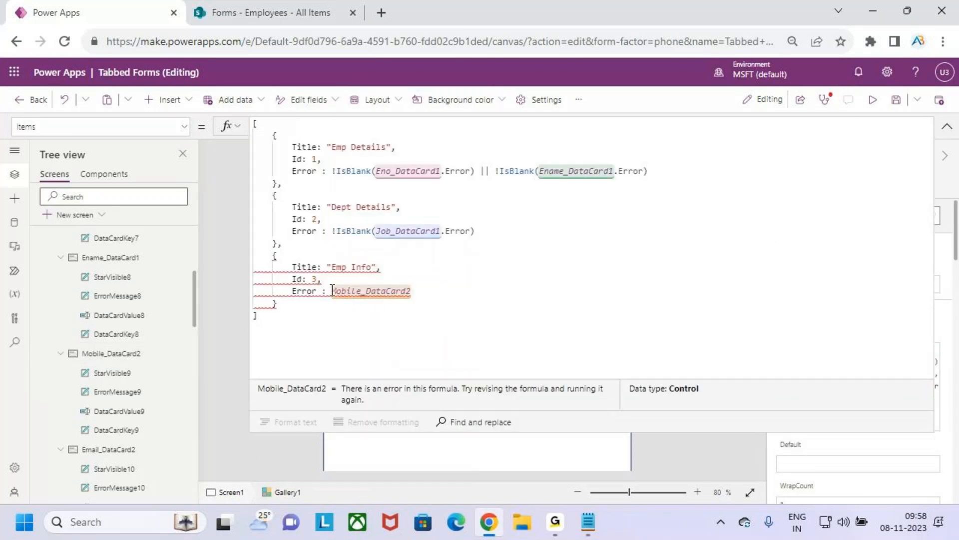
{"action": "key", "text": "Left"}
{"action": "type", "text": "!isvb"}
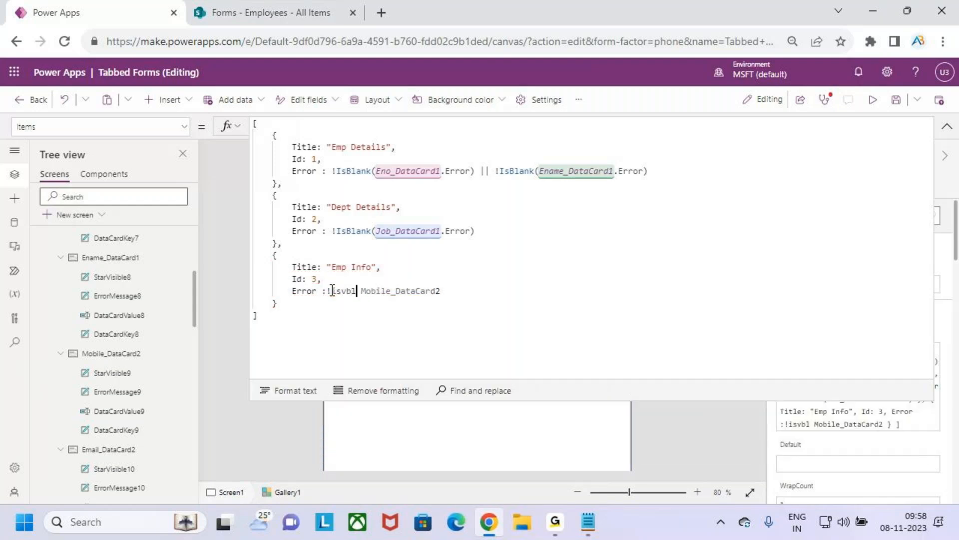
{"action": "key", "text": "BackSpace"}
{"action": "key", "text": "BackSpace"}
{"action": "type", "text": "bl"}
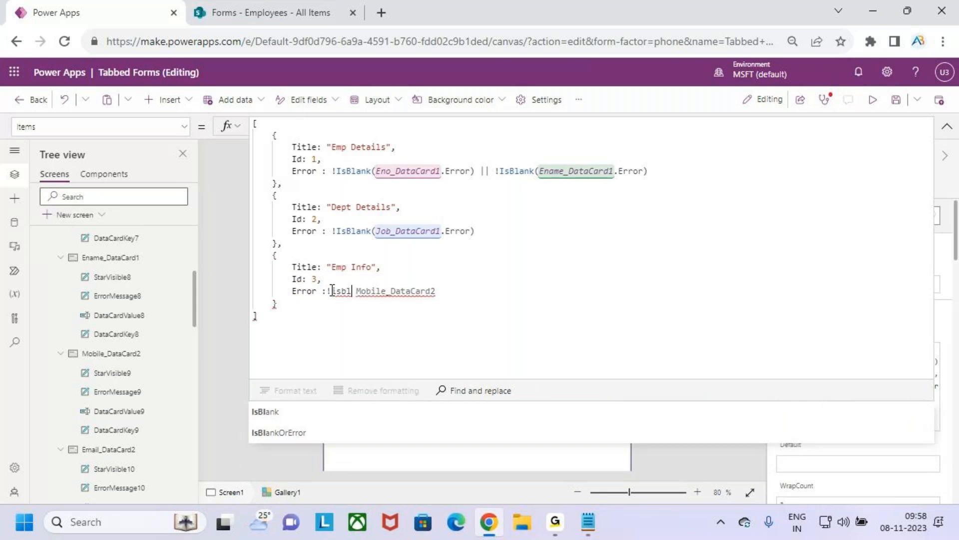
{"action": "key", "text": "Tab"}
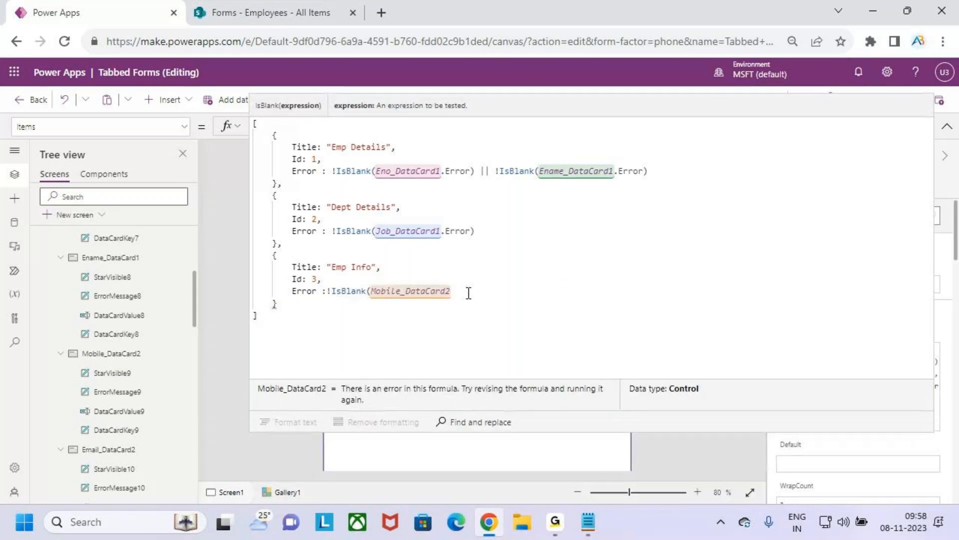
Step: Complete the Emp Info Error value as !IsBlank(Mobile_DataCard2.Error)
{"action": "type", "text": ".eroo"}
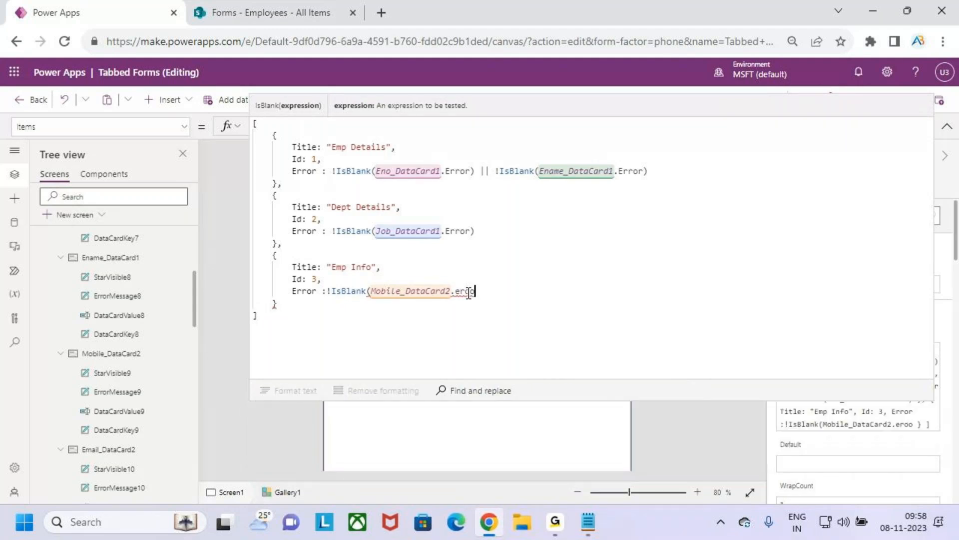
{"action": "key", "text": "BackSpace"}
{"action": "key", "text": "BackSpace"}
{"action": "key", "text": "BackSpace"}
{"action": "key", "text": "BackSpace"}
{"action": "key", "text": "BackSpace"}
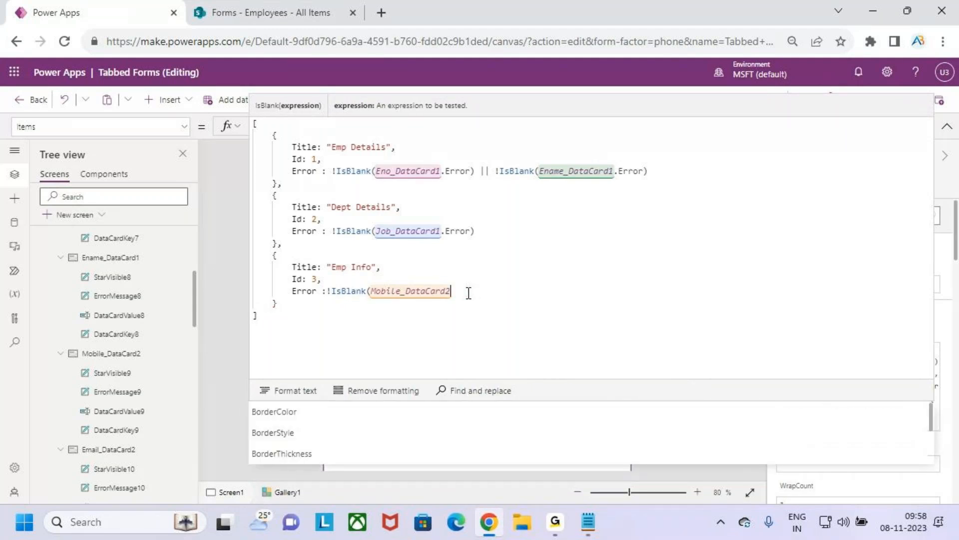
{"action": "type", "text": ".Error"}
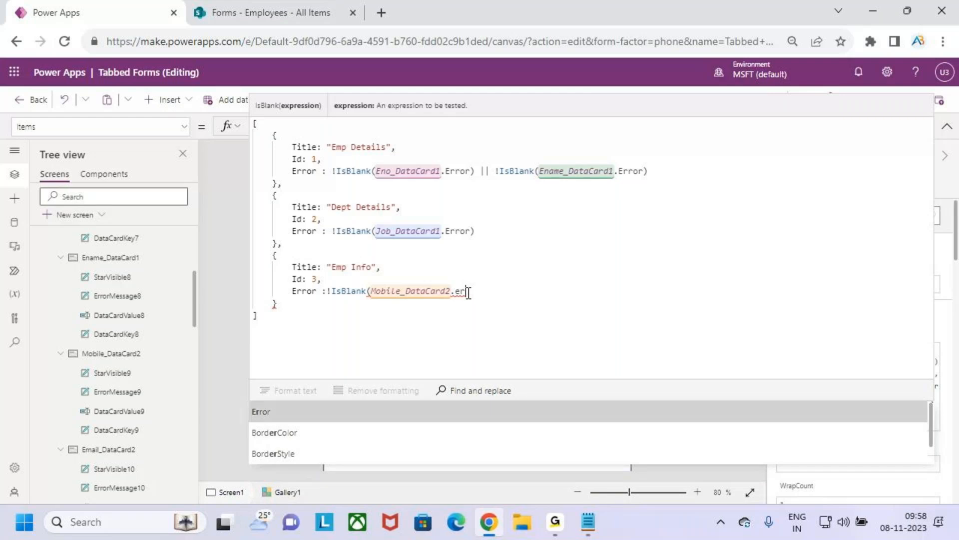
{"action": "key", "text": "Tab"}
{"action": "type", "text": ")"}
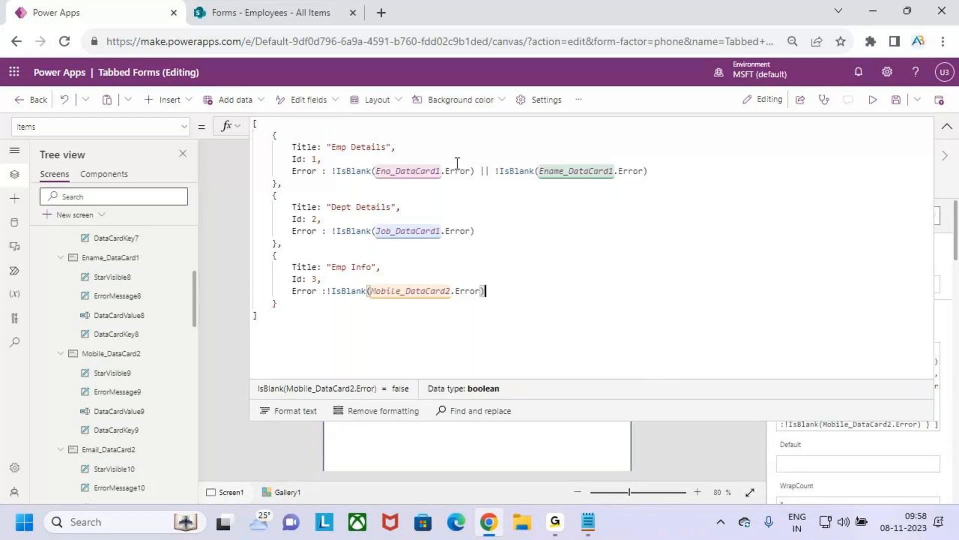
Step: Review the data card references in the three records' Error expressions and collapse the formula editor
{"action": "left_click_drag", "start_coordinate": [324, 159], "coordinate": [443, 172]}
{"action": "left_click", "coordinate": [399, 186]}
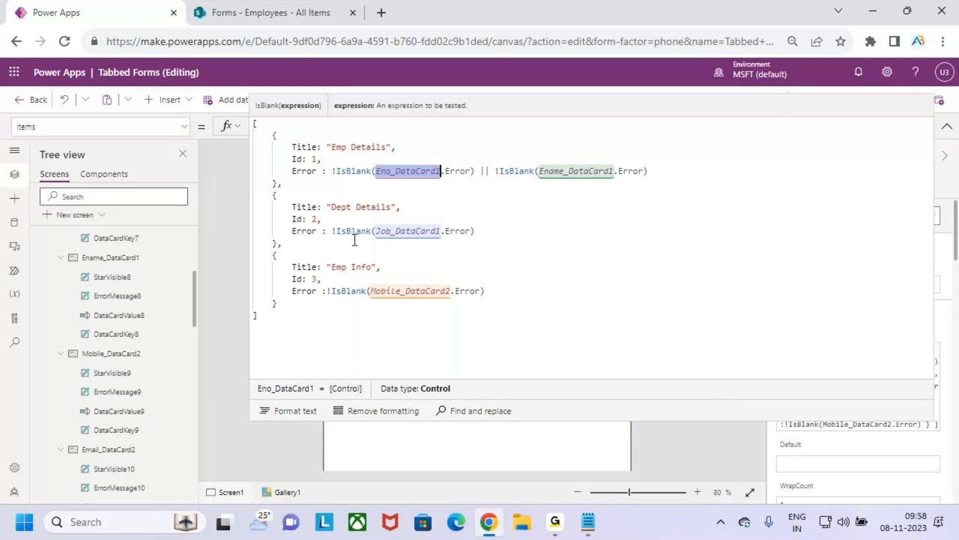
{"action": "left_click_drag", "start_coordinate": [351, 233], "coordinate": [405, 232]}
{"action": "left_click_drag", "start_coordinate": [362, 284], "coordinate": [411, 292]}
{"action": "left_click", "coordinate": [538, 293]}
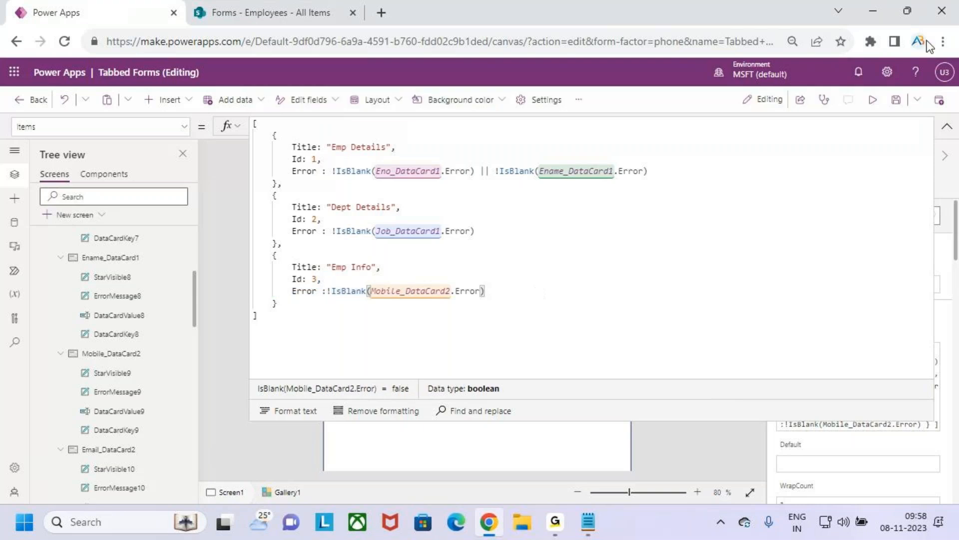
{"action": "left_click", "coordinate": [947, 126]}
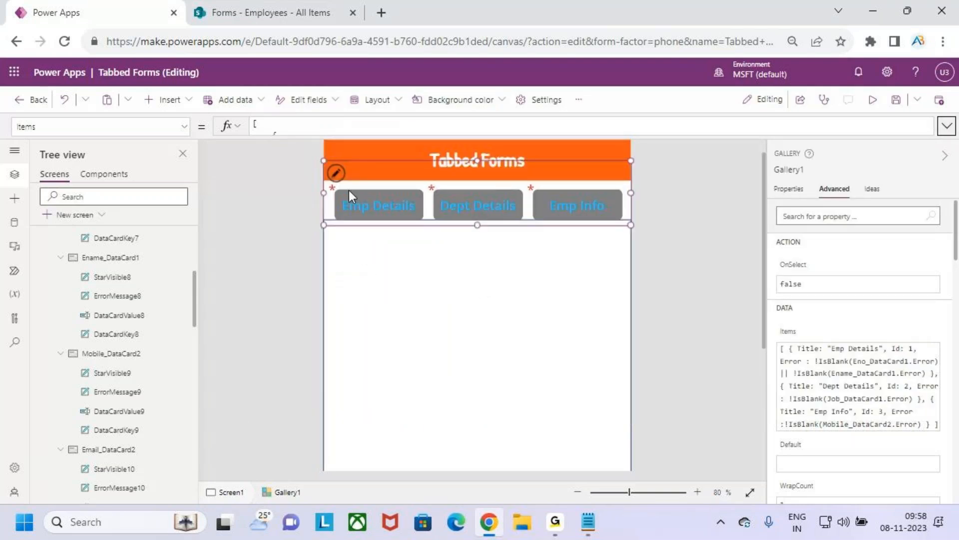
Step: Set the Visible property of the red asterisk label in the tab gallery to ThisItem.Error
{"action": "left_click", "coordinate": [333, 188]}
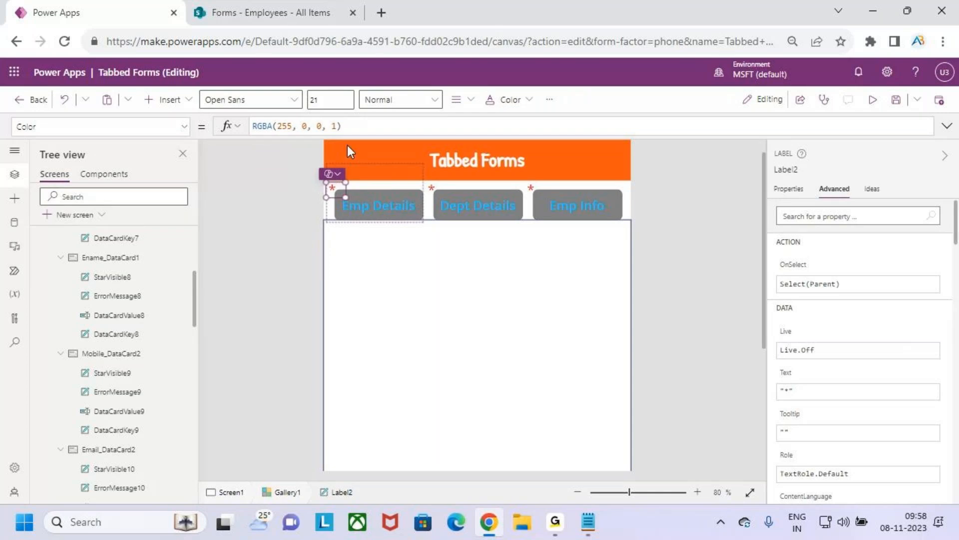
{"action": "left_click", "coordinate": [183, 128]}
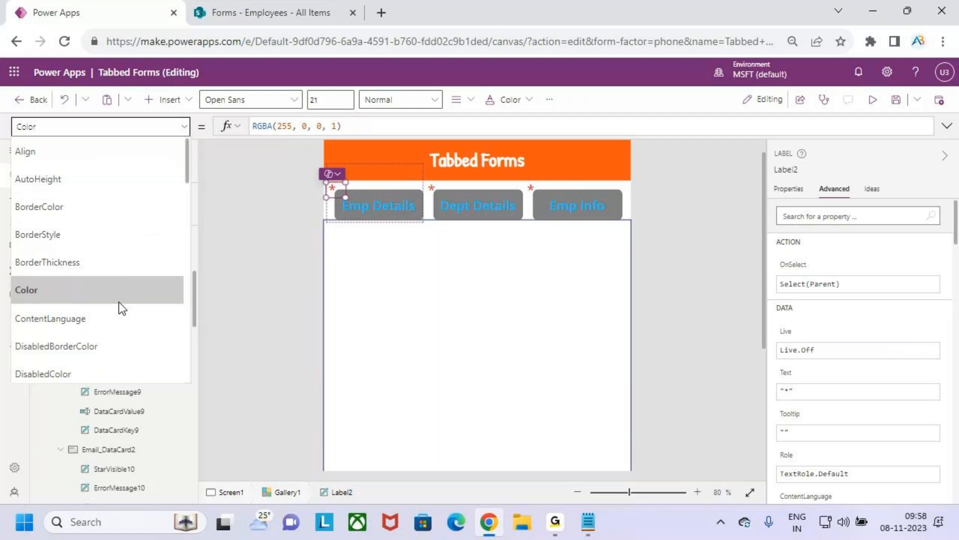
{"action": "scroll", "coordinate": [119, 304], "scroll_direction": "down", "scroll_amount": 12}
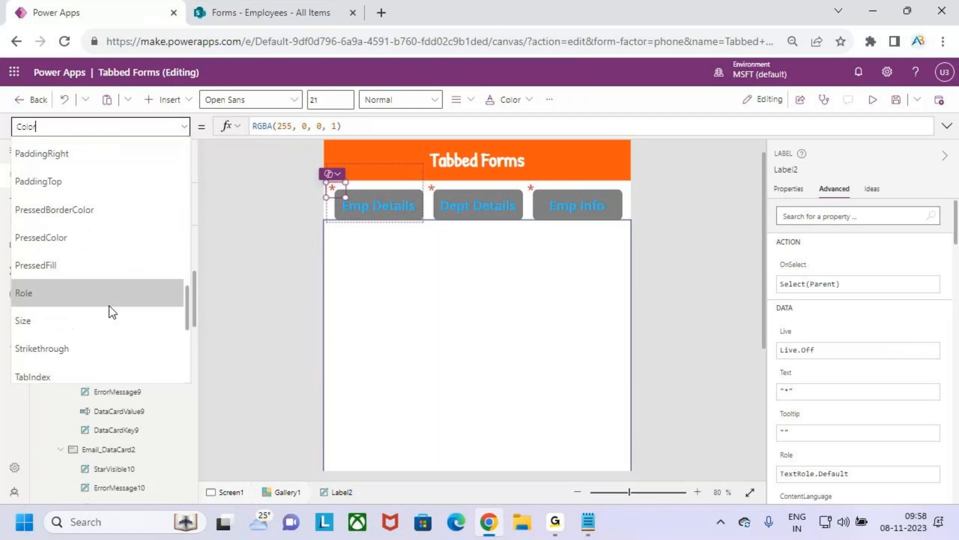
{"action": "scroll", "coordinate": [65, 292], "scroll_direction": "down", "scroll_amount": 3}
{"action": "left_click", "coordinate": [88, 268]}
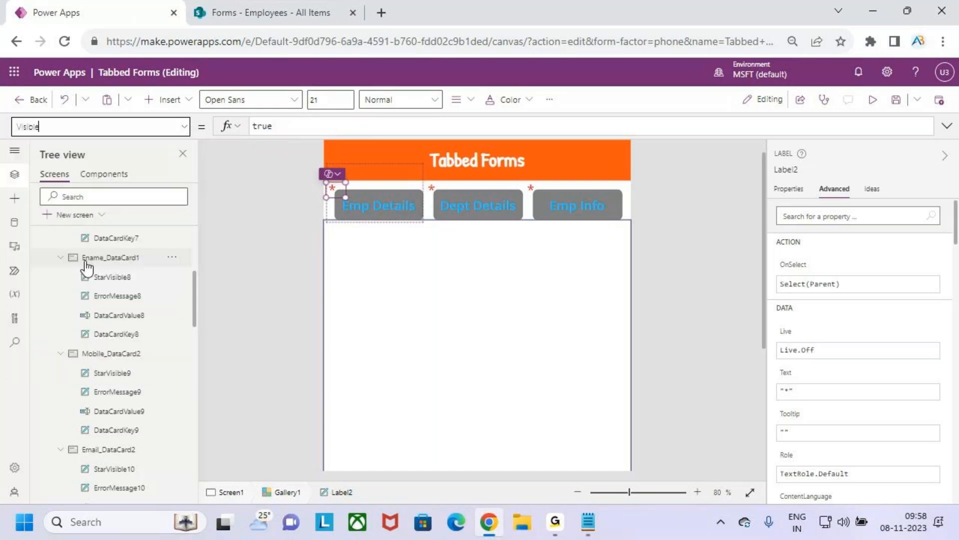
{"action": "left_click", "coordinate": [298, 130]}
{"action": "left_click_drag", "start_coordinate": [298, 129], "coordinate": [245, 135]}
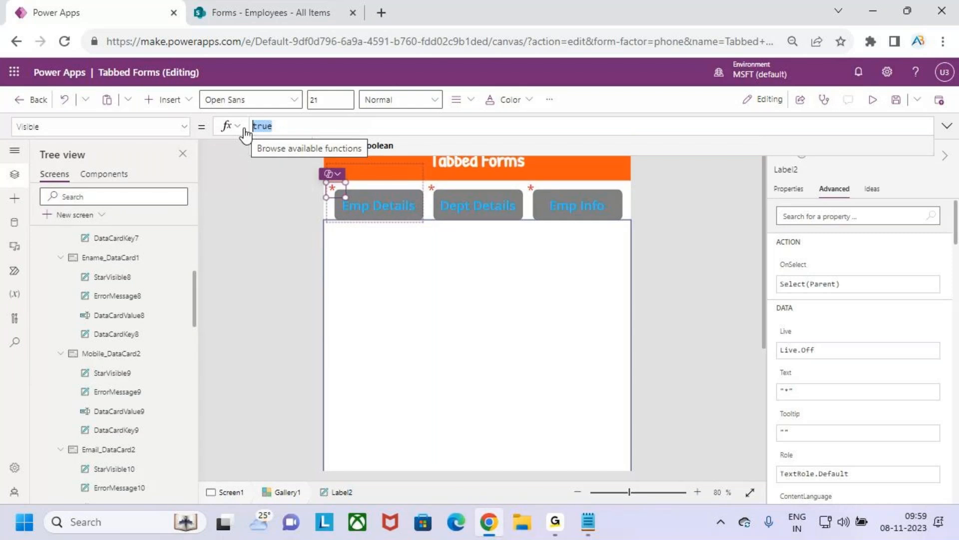
{"action": "key", "text": "Delete"}
{"action": "type", "text": "this"}
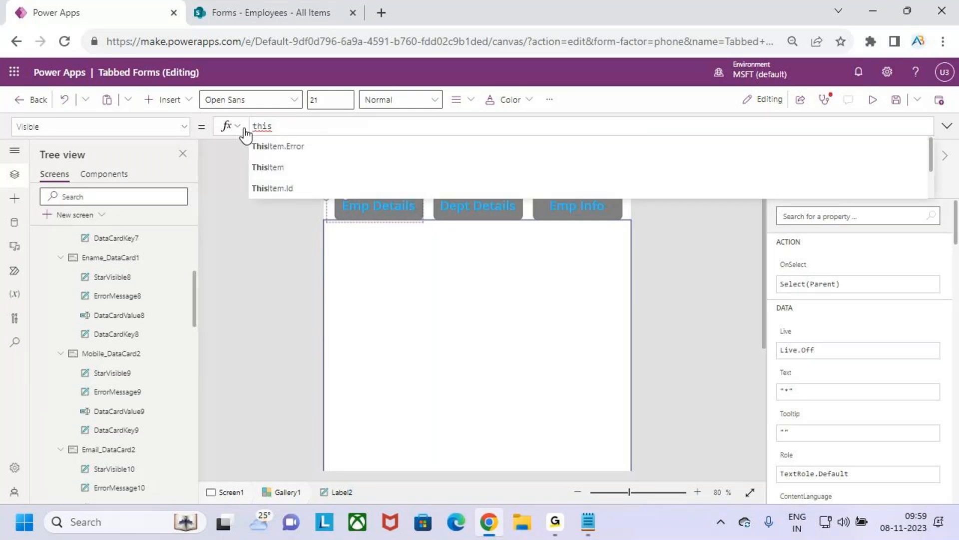
{"action": "key", "text": "Tab"}
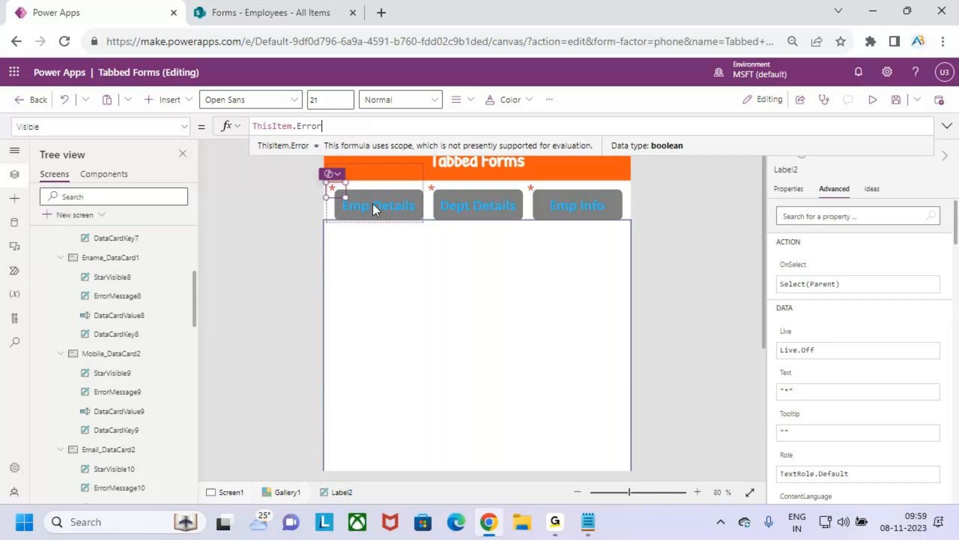
{"action": "left_click", "coordinate": [428, 302]}
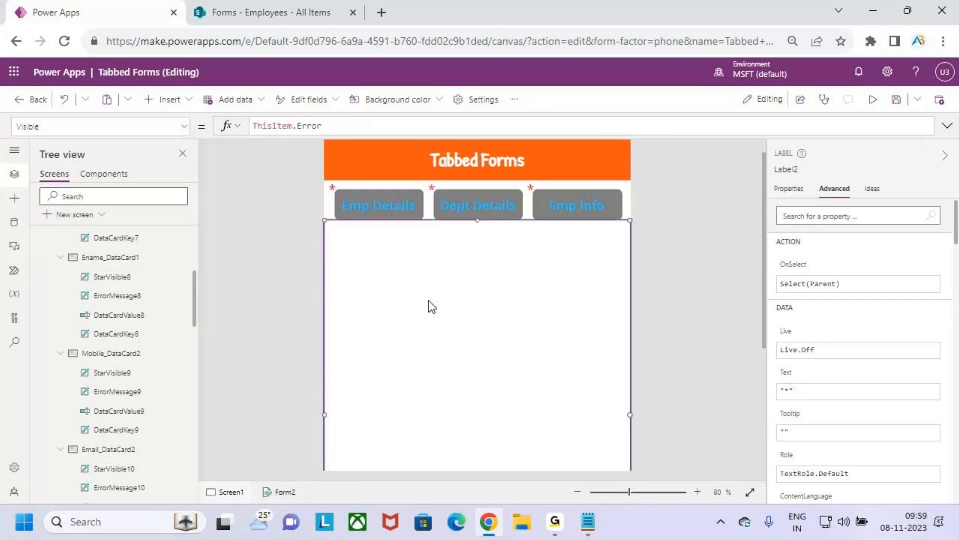
Step: Preview the app and switch through the Dept Details, Emp Info and Emp Details tabs to check their error asterisks
{"action": "scroll", "coordinate": [512, 320], "scroll_direction": "down", "scroll_amount": 3}
{"action": "scroll", "coordinate": [511, 320], "scroll_direction": "up", "scroll_amount": 3}
{"action": "scroll", "coordinate": [512, 320], "scroll_direction": "up", "scroll_amount": 1}
{"action": "scroll", "coordinate": [511, 323], "scroll_direction": "down", "scroll_amount": 3}
{"action": "scroll", "coordinate": [511, 324], "scroll_direction": "up", "scroll_amount": 3}
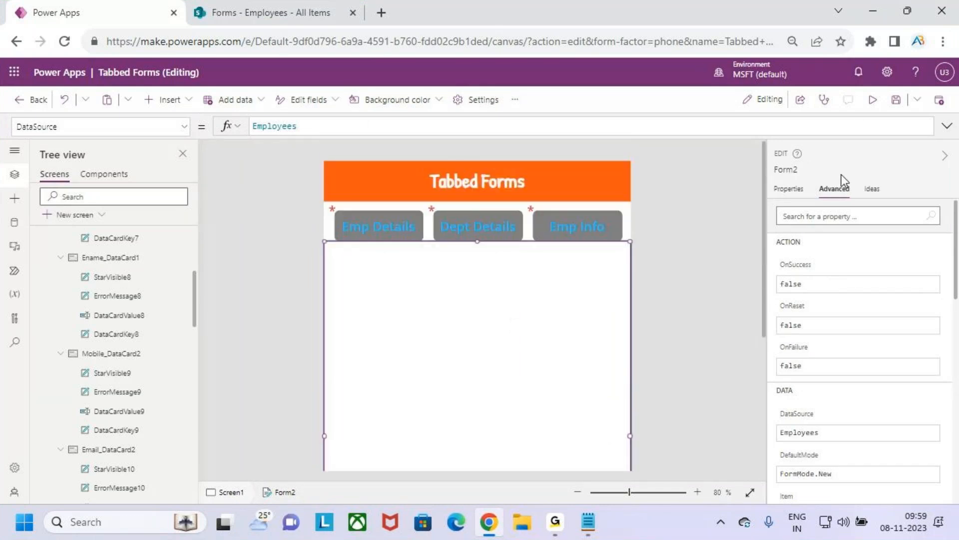
{"action": "left_click", "coordinate": [872, 99]}
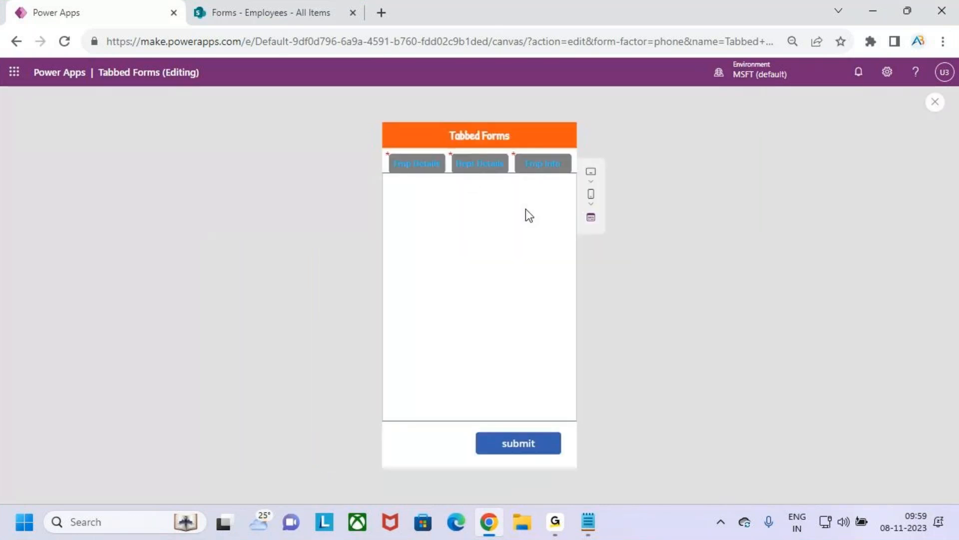
{"action": "left_click", "coordinate": [471, 169]}
{"action": "left_click", "coordinate": [539, 172]}
{"action": "left_click", "coordinate": [465, 170]}
{"action": "left_click", "coordinate": [415, 168]}
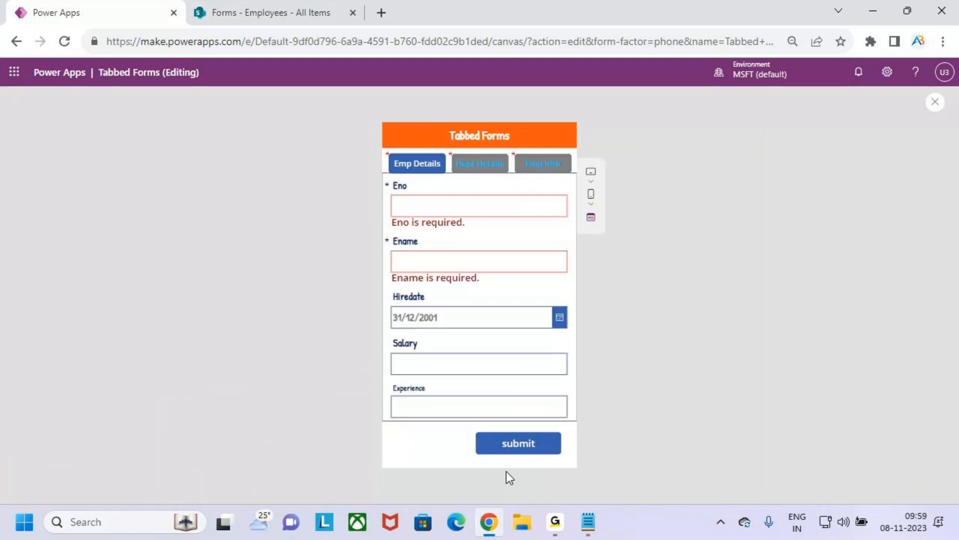
Step: Close the app preview and dismiss the tip about testing on the canvas
{"action": "left_click", "coordinate": [934, 103]}
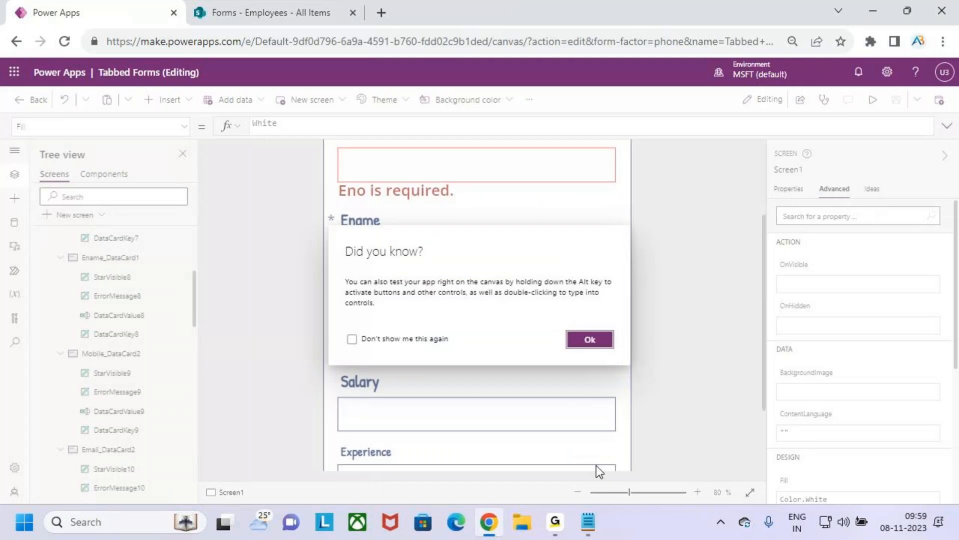
{"action": "left_click", "coordinate": [590, 339]}
{"action": "scroll", "coordinate": [456, 373], "scroll_direction": "down", "scroll_amount": 3}
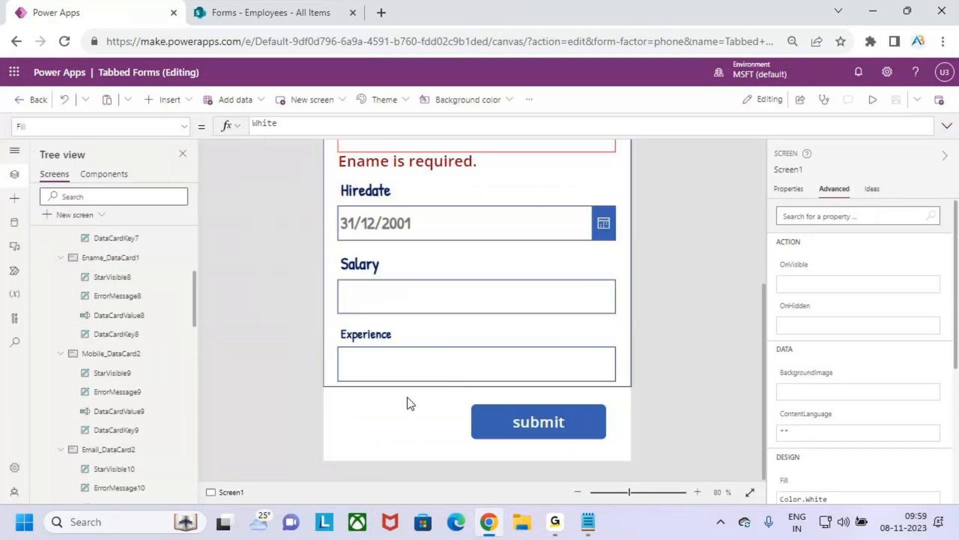
Step: Duplicate the submit button, place the copy beside it below the form, and change the copy's text to Reset
{"action": "left_click", "coordinate": [519, 427]}
{"action": "key", "text": "ctrl+c"}
{"action": "key", "text": "ctrl+v"}
{"action": "left_click_drag", "start_coordinate": [532, 433], "coordinate": [394, 424]}
{"action": "left_click_drag", "start_coordinate": [522, 422], "coordinate": [536, 422]}
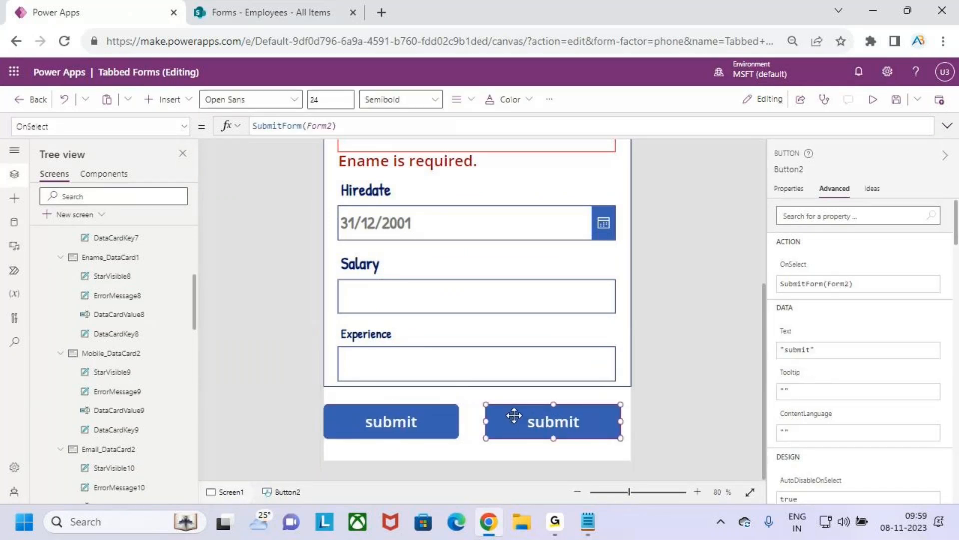
{"action": "left_click_drag", "start_coordinate": [401, 421], "coordinate": [409, 421]}
{"action": "double_click", "coordinate": [419, 424]}
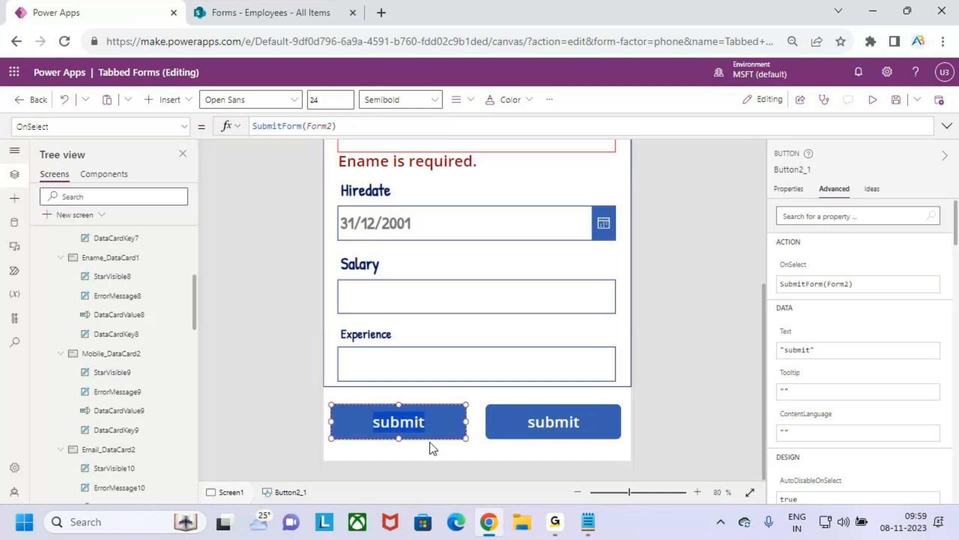
{"action": "type", "text": "Reset"}
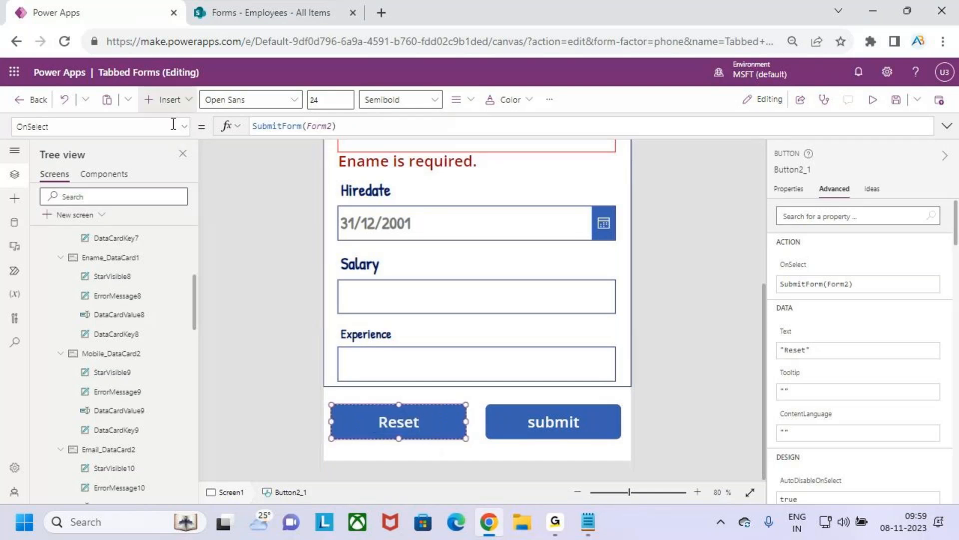
Step: Set the OnSelect property of the Reset button to ResetForm(Form2)
{"action": "left_click_drag", "start_coordinate": [333, 125], "coordinate": [255, 120]}
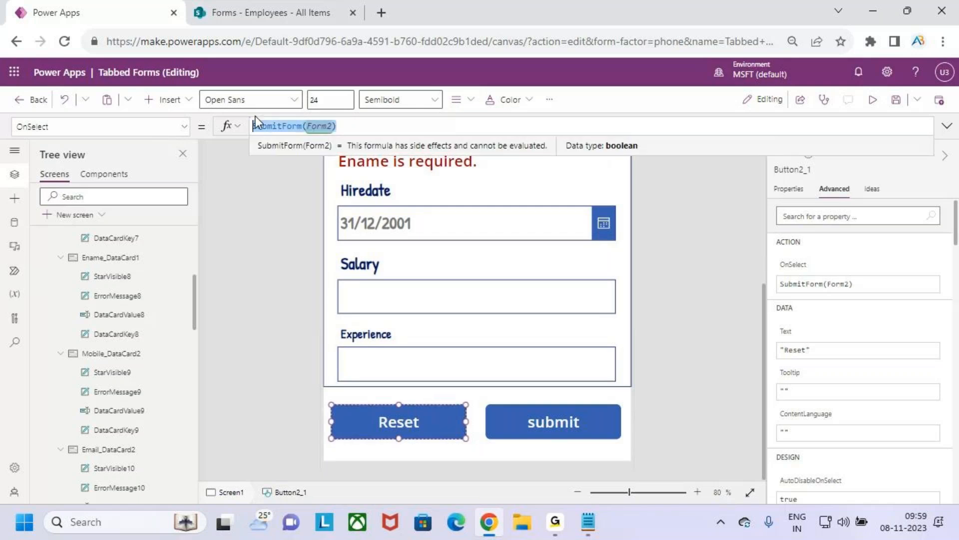
{"action": "type", "text": "Resse"}
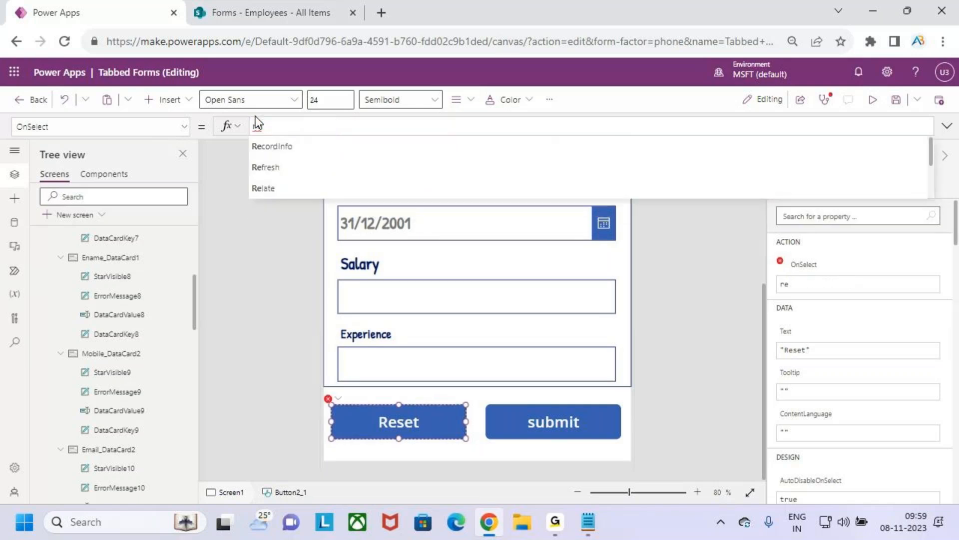
{"action": "type", "text": "t"}
{"action": "key", "text": "BackSpace"}
{"action": "key", "text": "BackSpace"}
{"action": "key", "text": "BackSpace"}
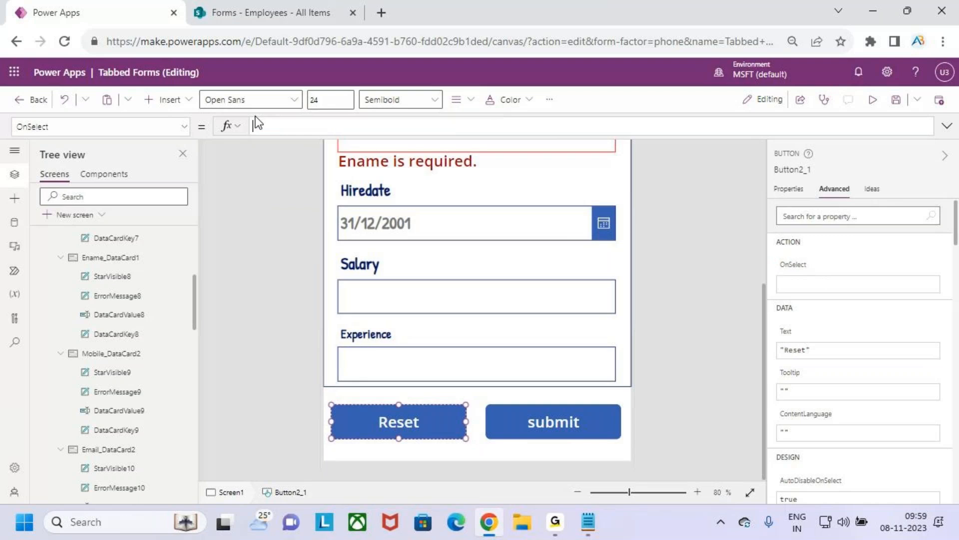
{"action": "key", "text": "Down"}
{"action": "key", "text": "Down"}
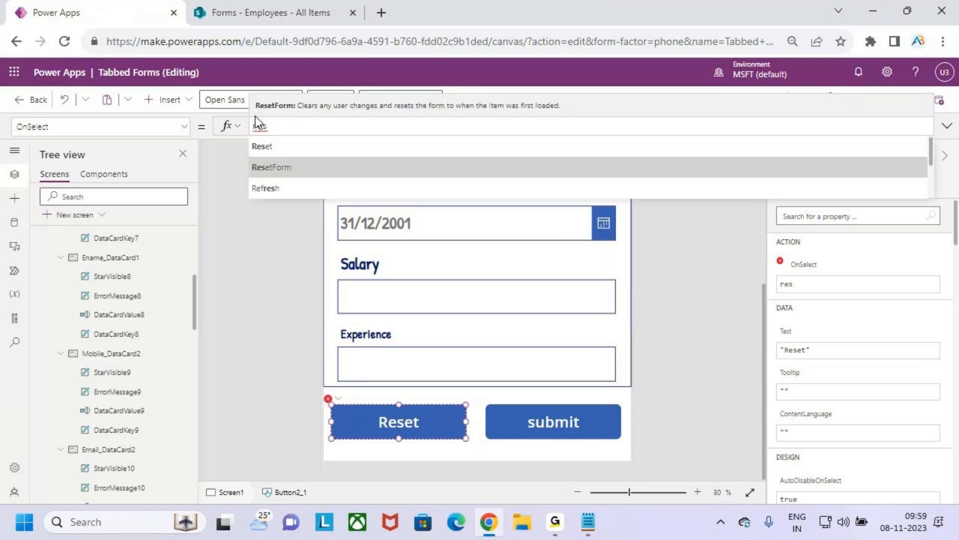
{"action": "key", "text": "Tab"}
{"action": "type", "text": "form"}
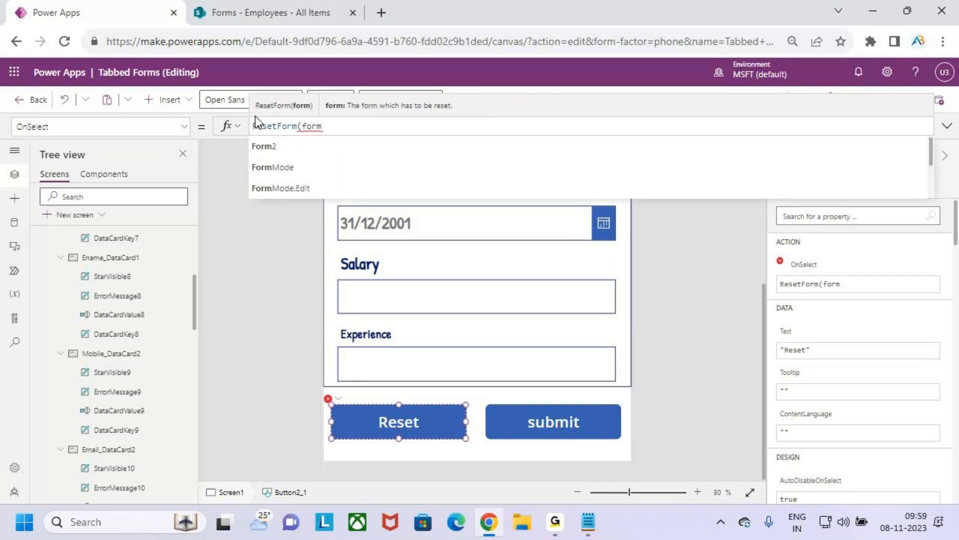
{"action": "key", "text": "Tab"}
{"action": "type", "text": ")"}
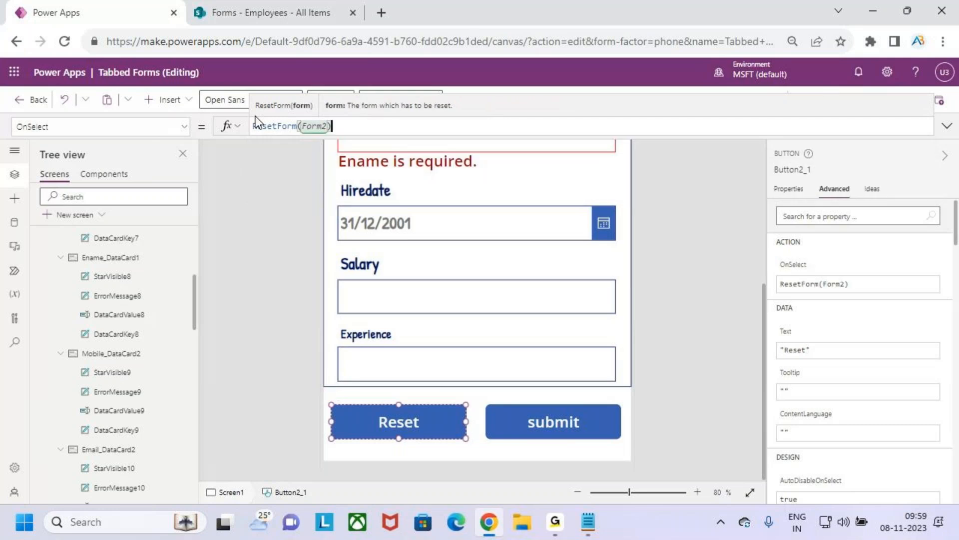
Step: Preview the app and run the Reset button to clear the form
{"action": "left_click", "coordinate": [872, 99]}
{"action": "left_click", "coordinate": [445, 446]}
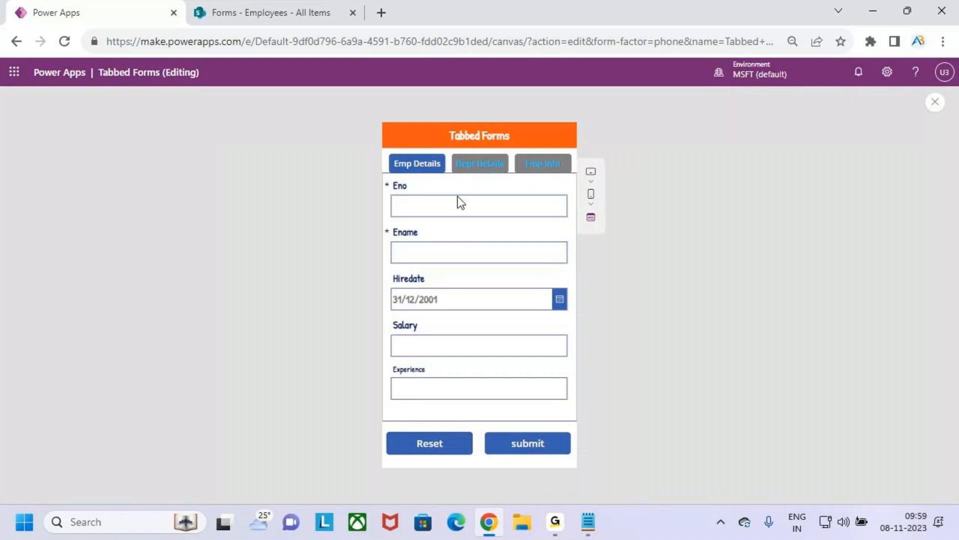
{"action": "key", "text": "ctrl+2"}
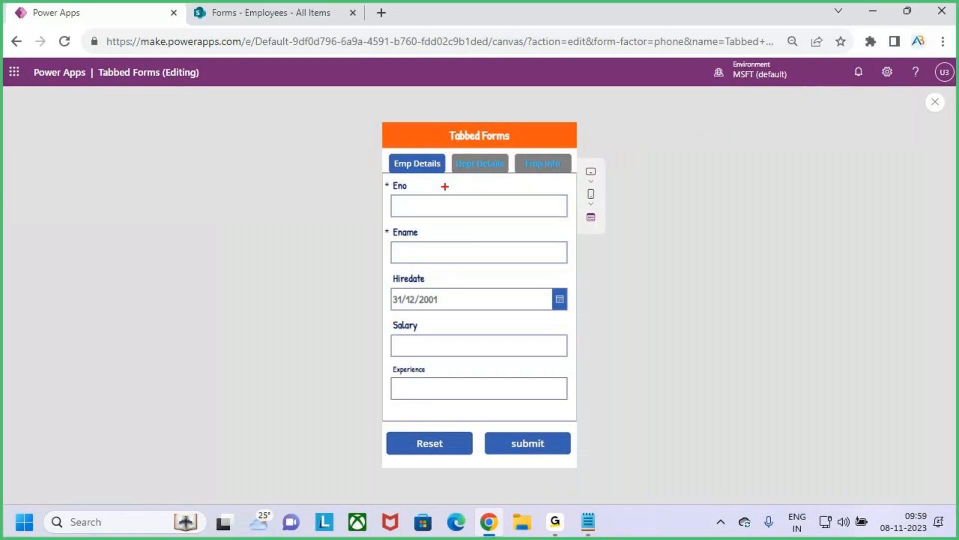
Step: Enter Eno 101, Dno 10 and Age 24 across the three tabs, then submit the form with Ename, Job and Mobile left empty
{"action": "left_click", "coordinate": [443, 206]}
{"action": "type", "text": "101"}
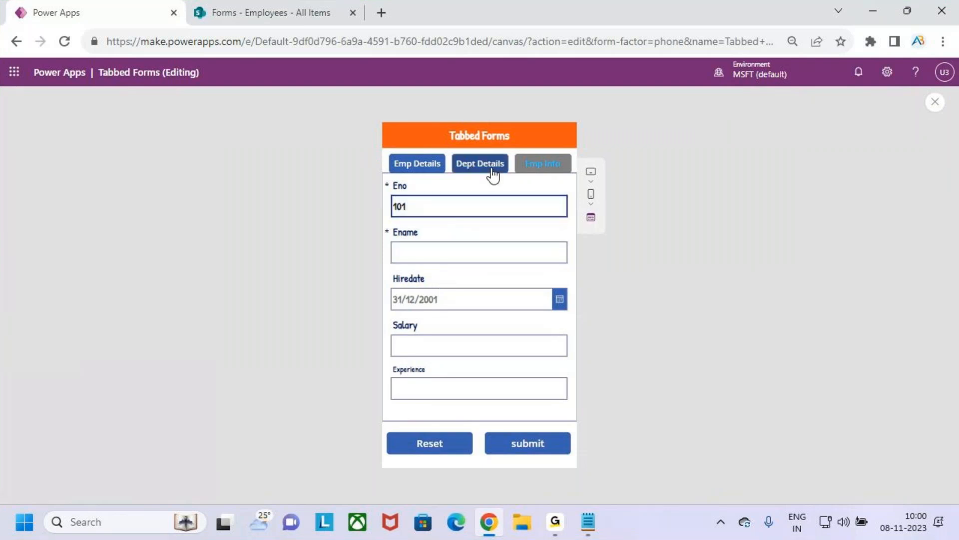
{"action": "left_click", "coordinate": [488, 168]}
{"action": "left_click", "coordinate": [453, 249]}
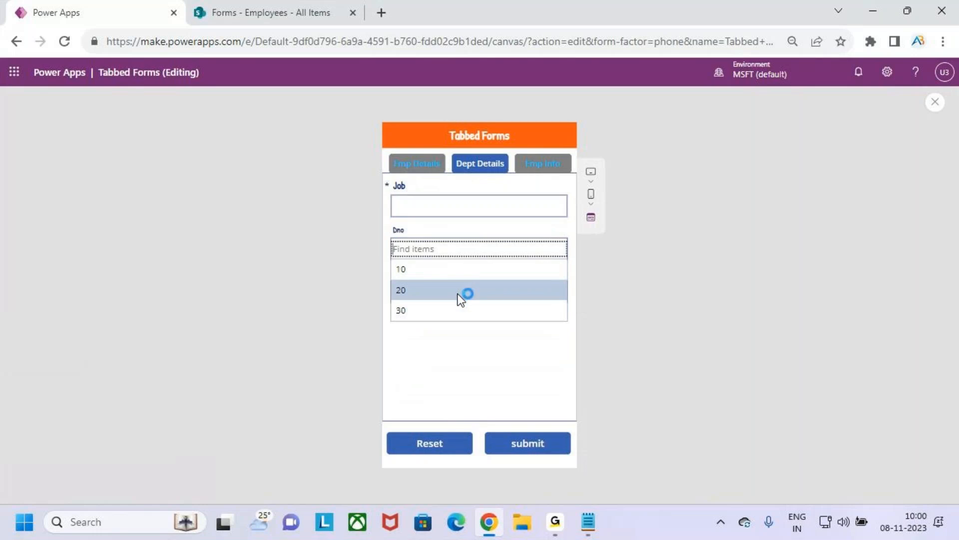
{"action": "left_click", "coordinate": [439, 276]}
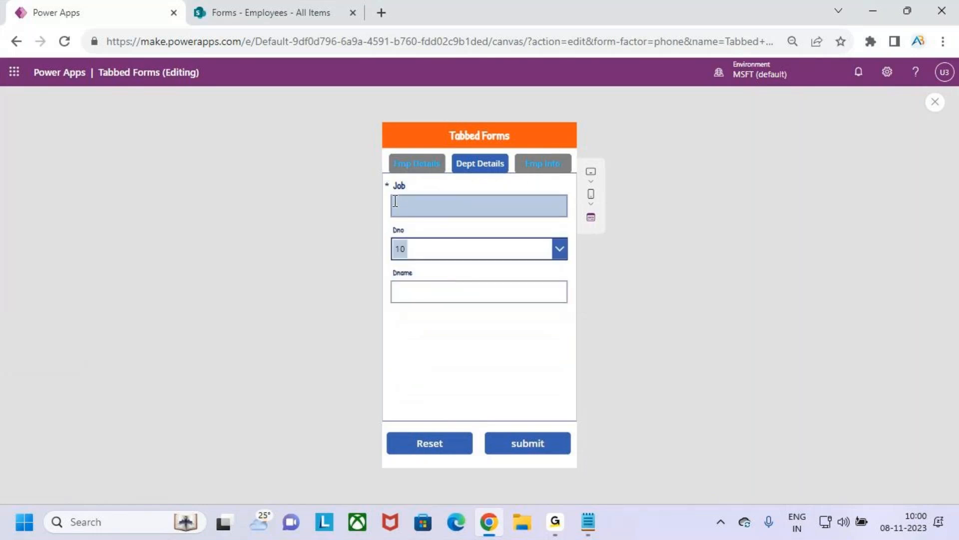
{"action": "left_click", "coordinate": [552, 164]}
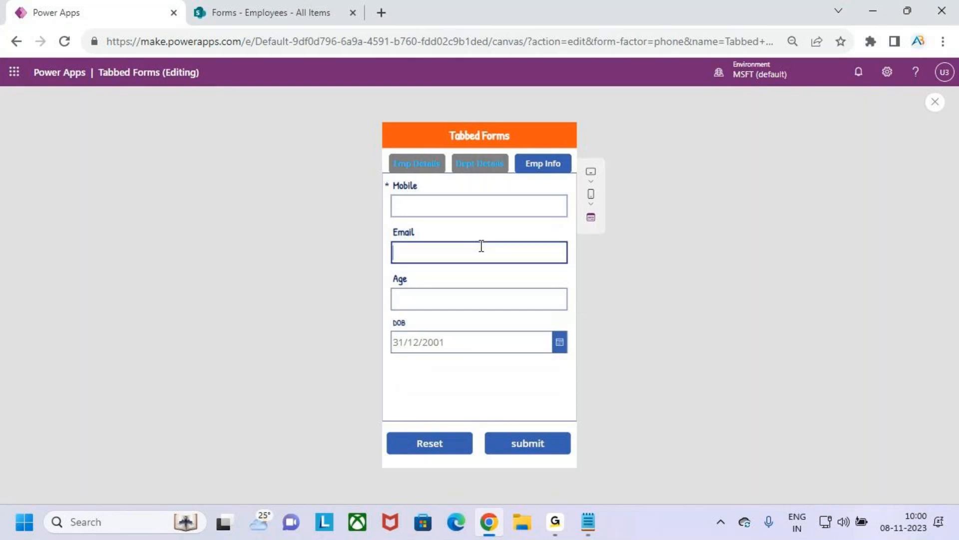
{"action": "left_click", "coordinate": [484, 300]}
{"action": "type", "text": "24"}
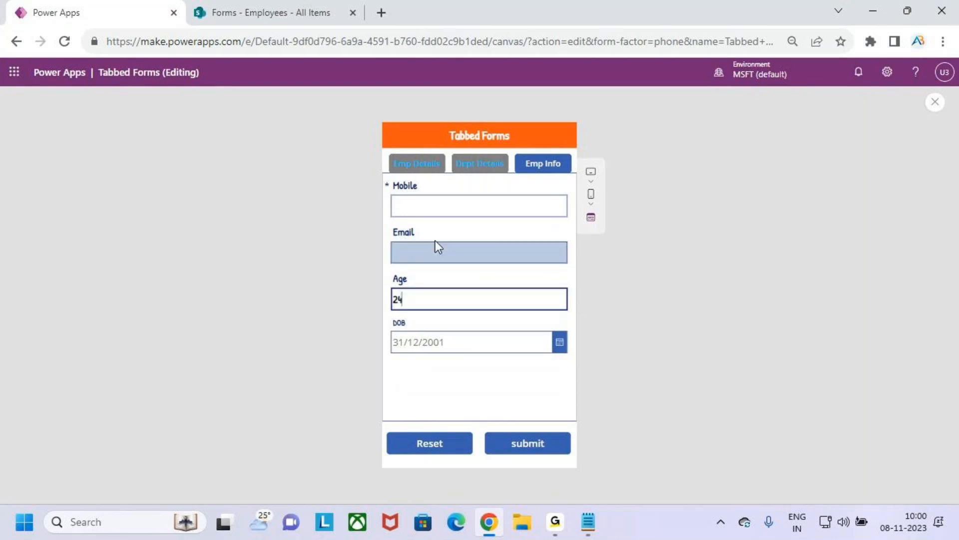
{"action": "left_click", "coordinate": [541, 447]}
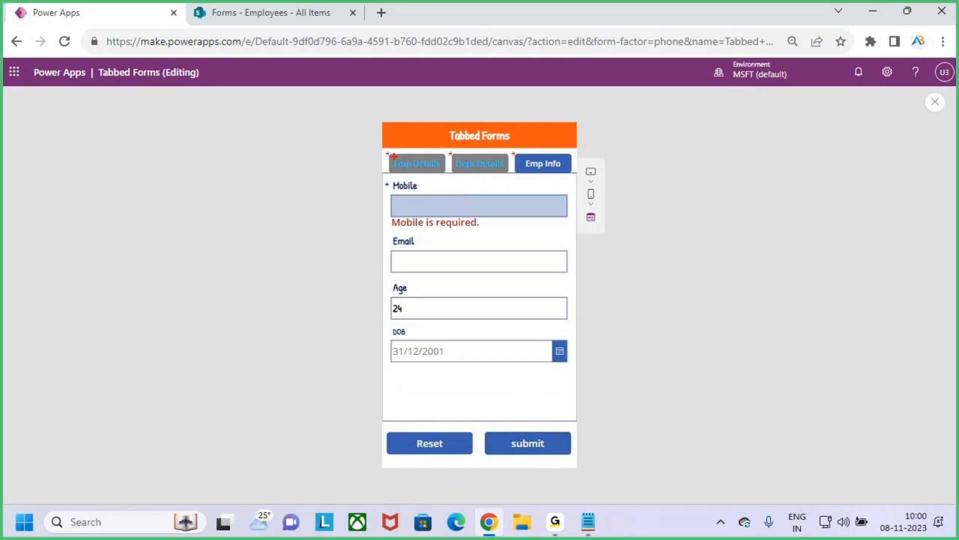
{"action": "left_click_drag", "start_coordinate": [383, 157], "coordinate": [510, 158]}
{"action": "key", "text": "Escape"}
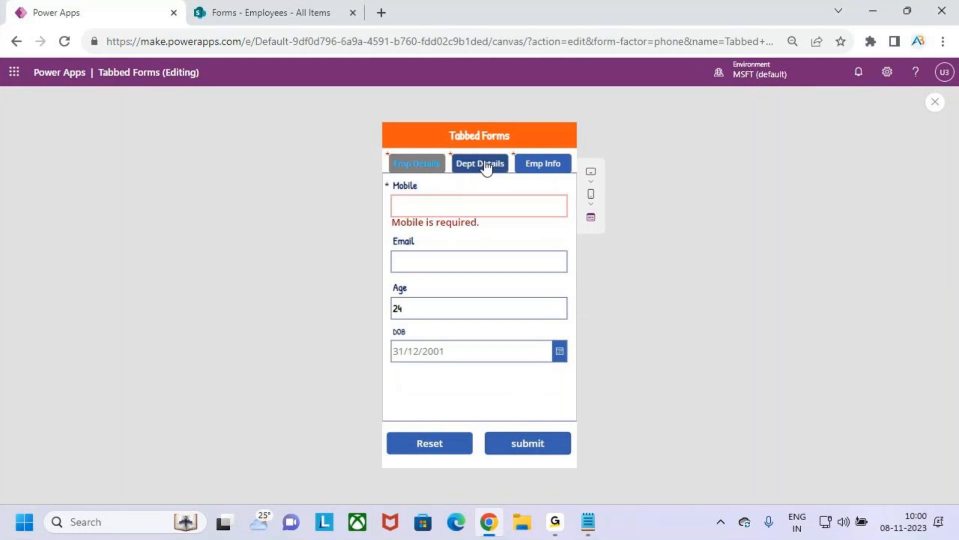
Step: Fill in the required Mobile number on the Emp Info tab and check that tab's error asterisk
{"action": "left_click", "coordinate": [469, 209]}
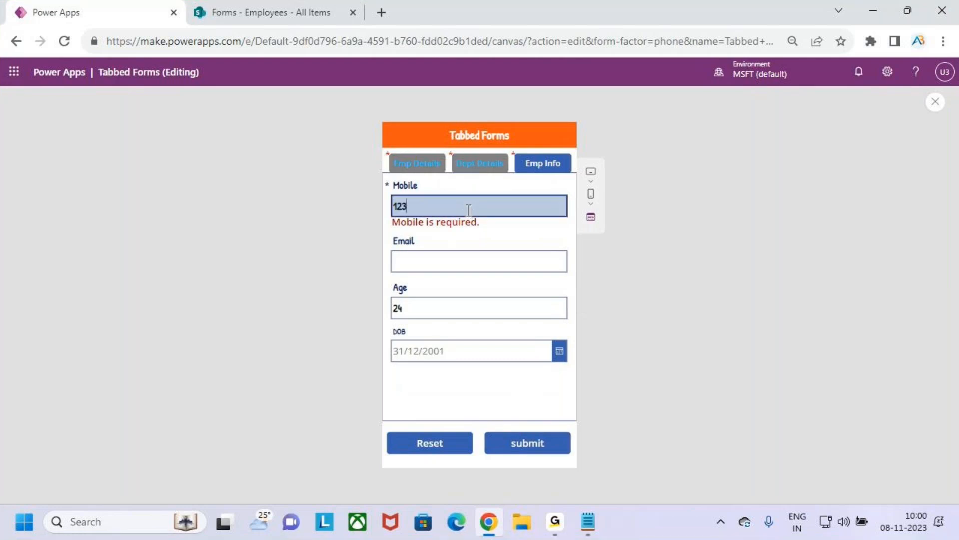
{"action": "key", "text": "ctrl+2"}
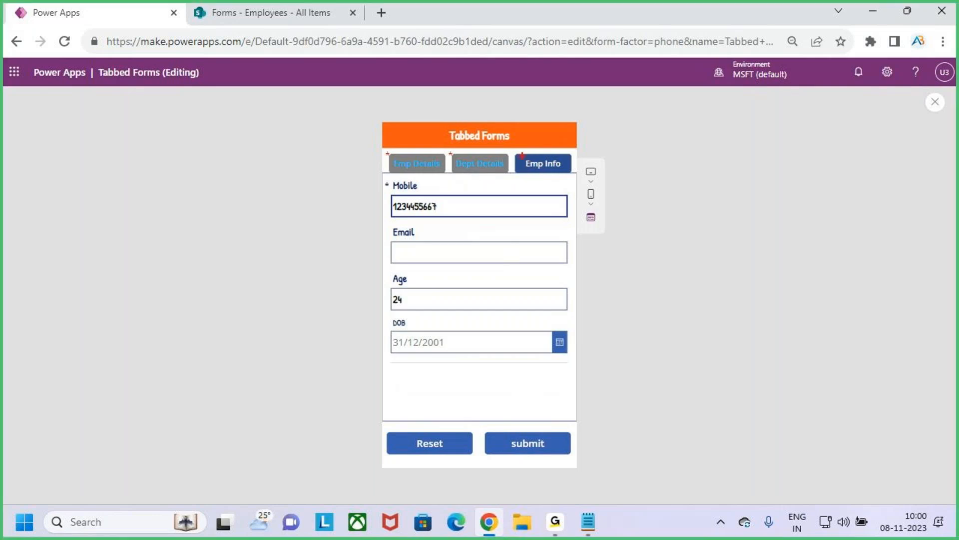
{"action": "left_click_drag", "start_coordinate": [520, 148], "coordinate": [530, 135]}
{"action": "key", "text": "Escape"}
Step: Set the Job field on the Dept Details tab to Dev
{"action": "left_click", "coordinate": [478, 164]}
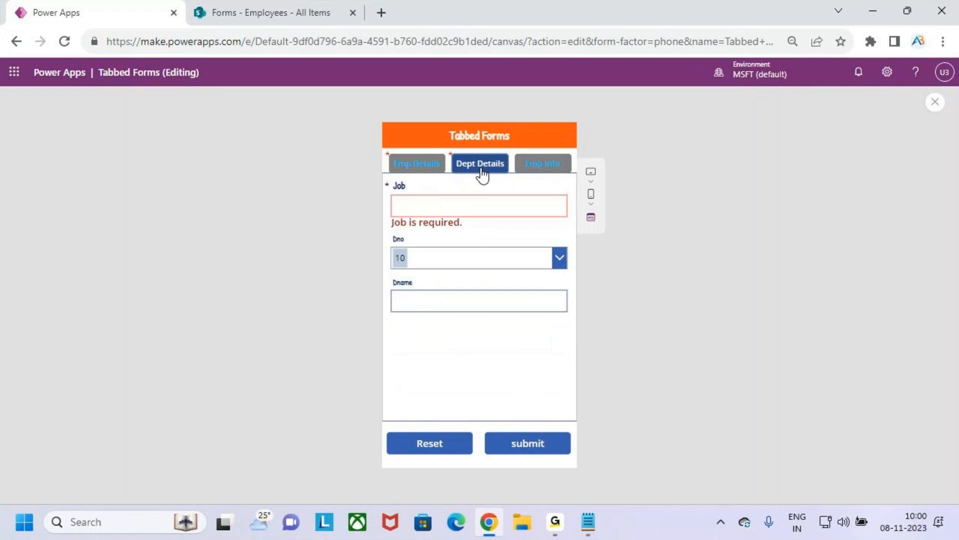
{"action": "left_click", "coordinate": [454, 201]}
{"action": "type", "text": "Dev"}
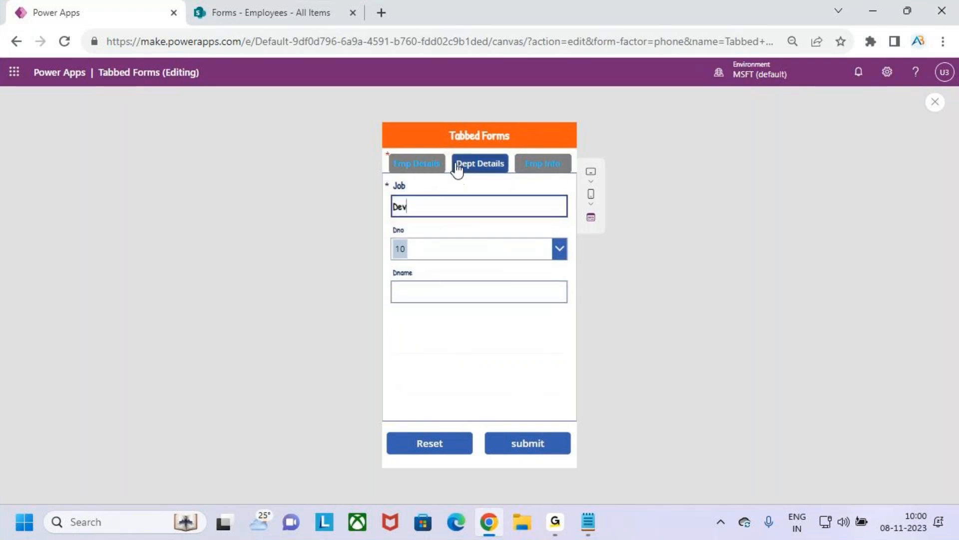
Step: Fill in the employee's name on the Emp Details tab and submit the form
{"action": "left_click", "coordinate": [418, 165]}
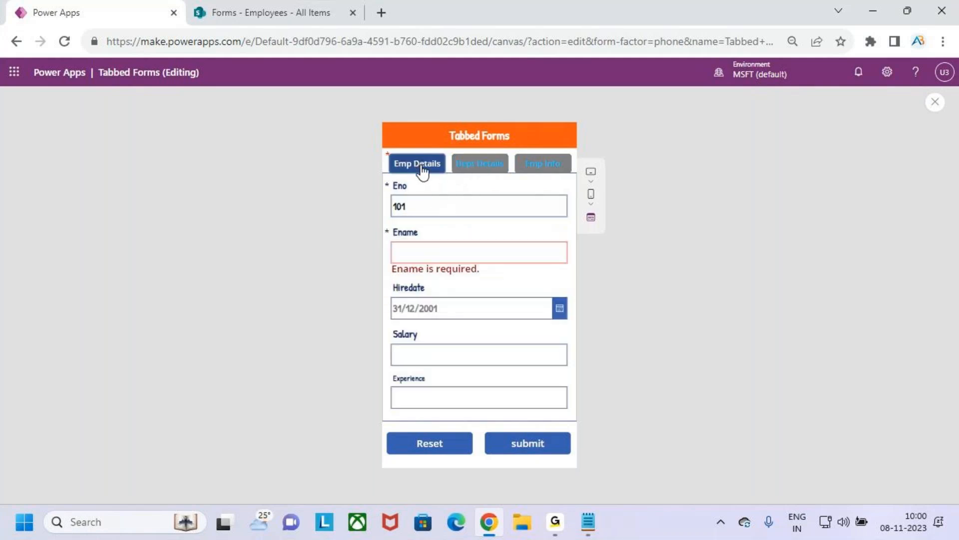
{"action": "left_click", "coordinate": [455, 249]}
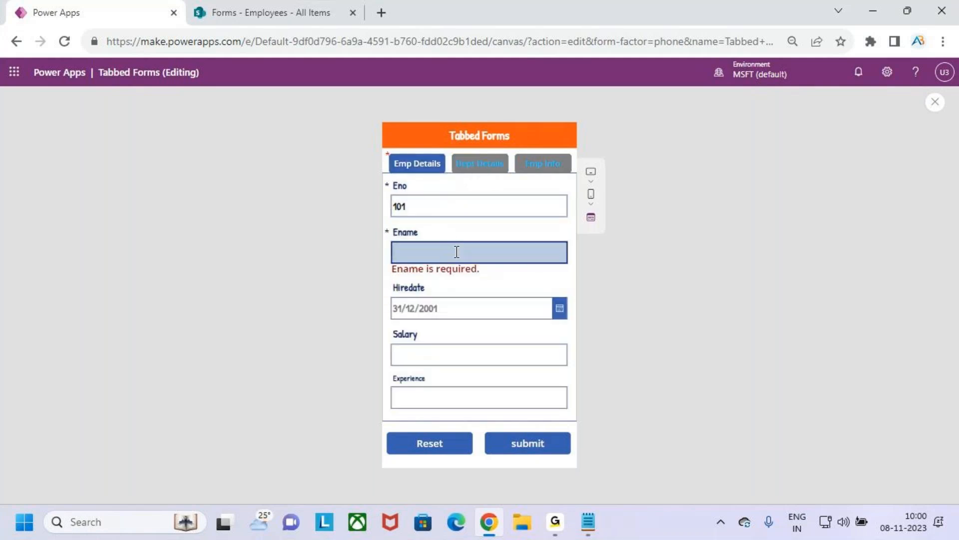
{"action": "type", "text": "W"}
{"action": "key", "text": "BackSpace"}
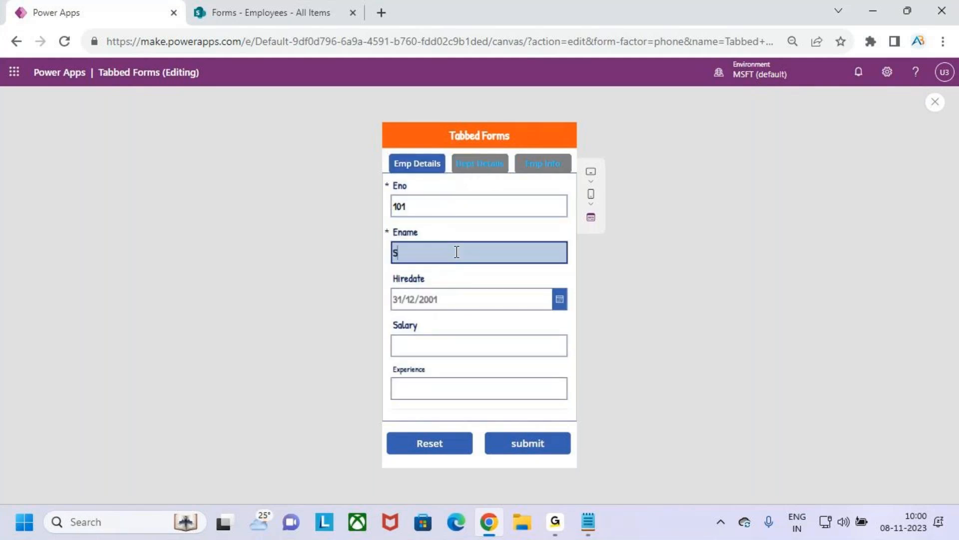
{"action": "type", "text": "Smith"}
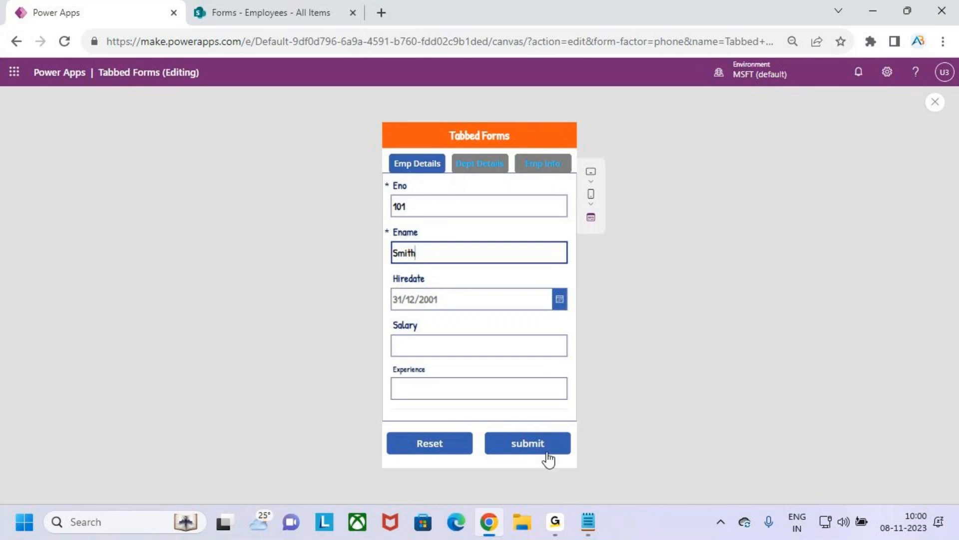
{"action": "left_click", "coordinate": [552, 446]}
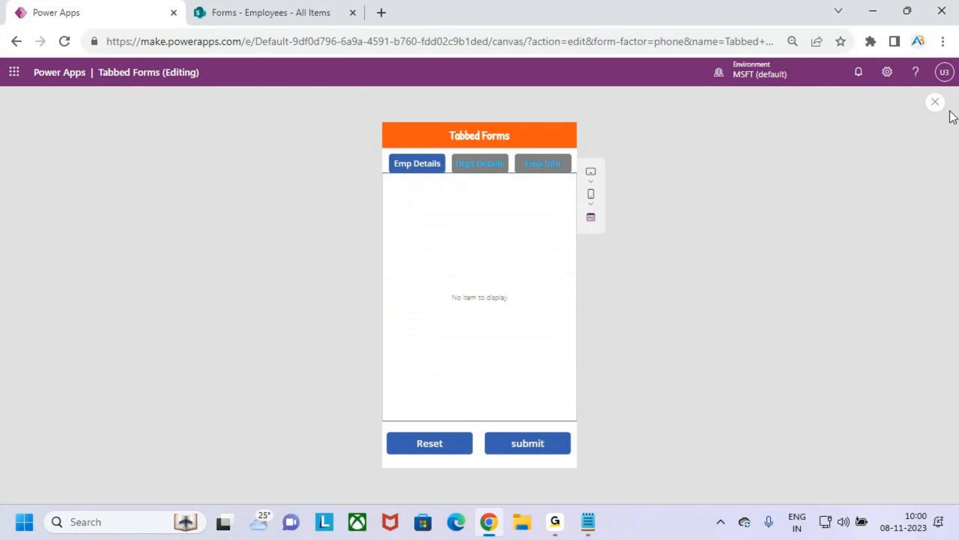
Step: Close the app preview and set the default mode of Form2 to New
{"action": "left_click", "coordinate": [935, 101]}
{"action": "left_click", "coordinate": [585, 338]}
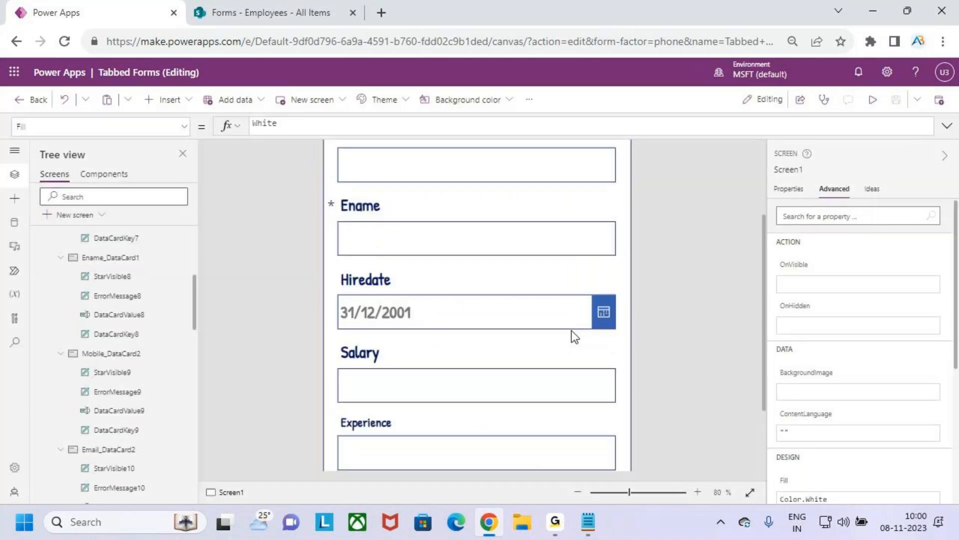
{"action": "scroll", "coordinate": [393, 290], "scroll_direction": "up", "scroll_amount": 3}
{"action": "left_click", "coordinate": [628, 325]}
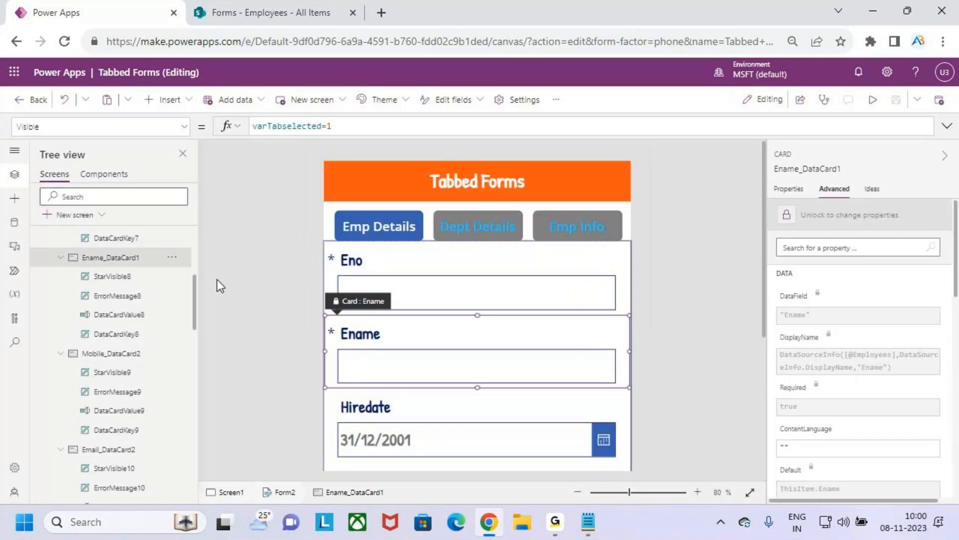
{"action": "scroll", "coordinate": [77, 257], "scroll_direction": "up", "scroll_amount": 5}
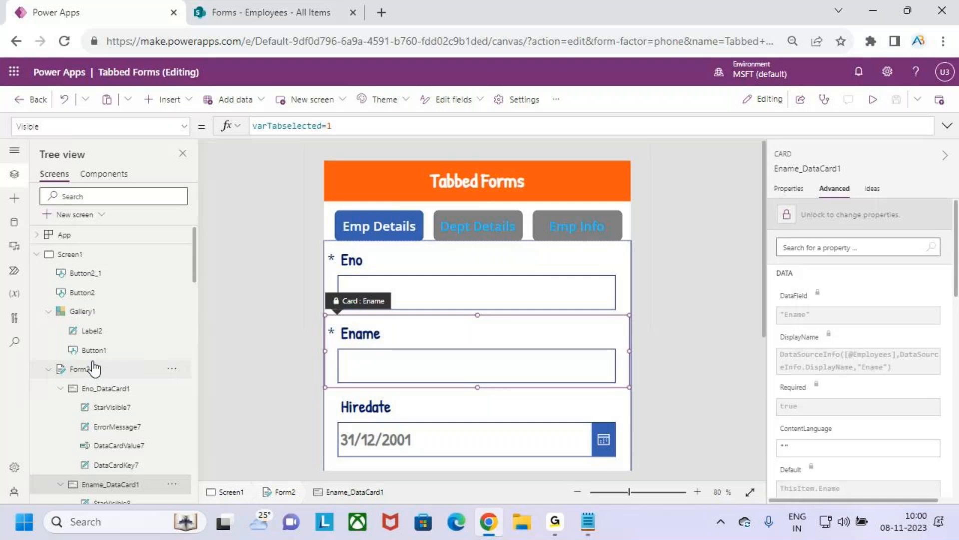
{"action": "left_click", "coordinate": [82, 312]}
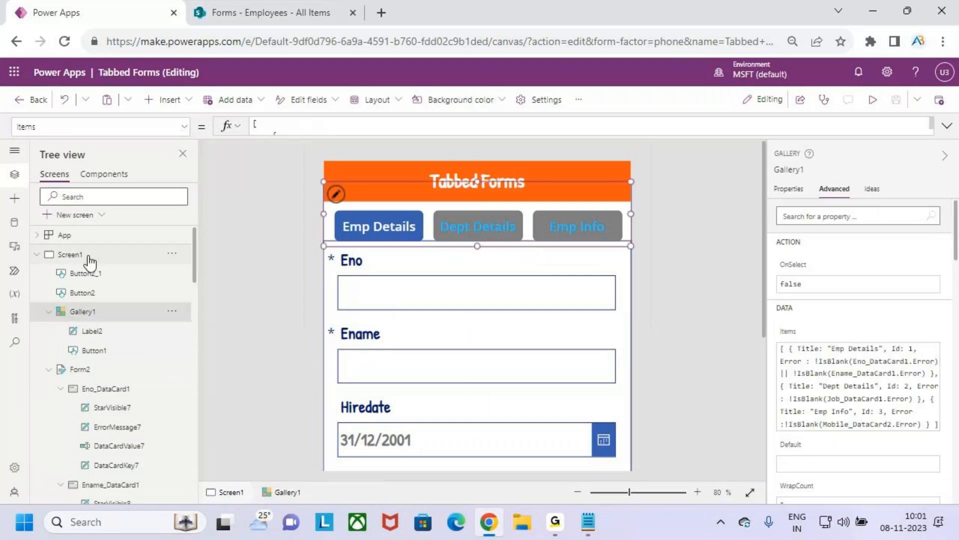
{"action": "left_click", "coordinate": [88, 256]}
{"action": "left_click", "coordinate": [104, 370]}
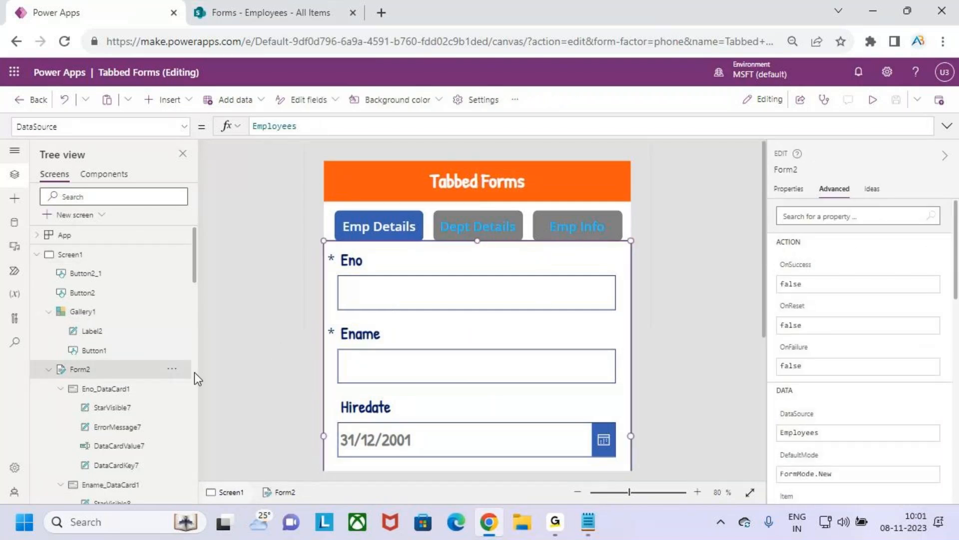
{"action": "left_click", "coordinate": [785, 189]}
{"action": "left_click", "coordinate": [890, 336]}
{"action": "left_click", "coordinate": [894, 368]}
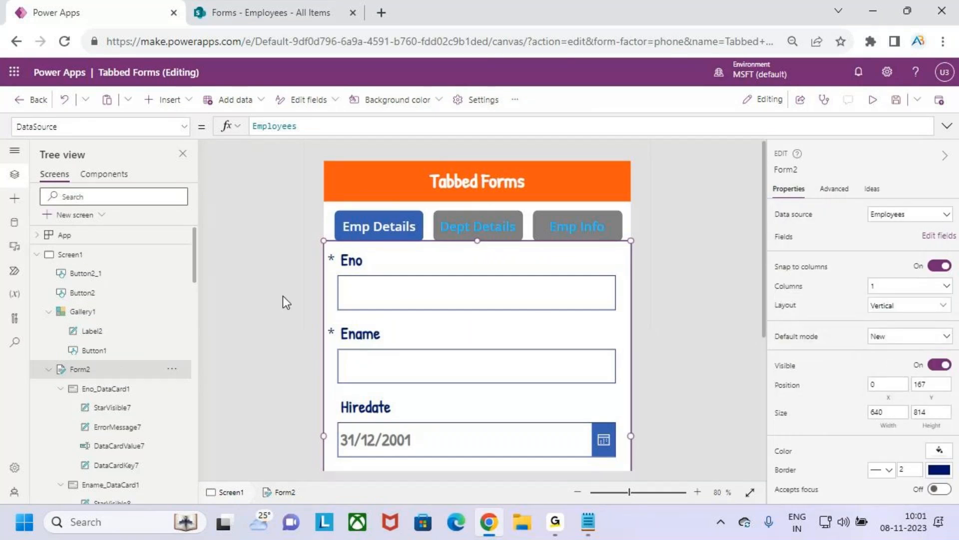
Step: Select Screen1 and zoom the canvas out to 40% to examine the whole form layout
{"action": "left_click", "coordinate": [98, 256]}
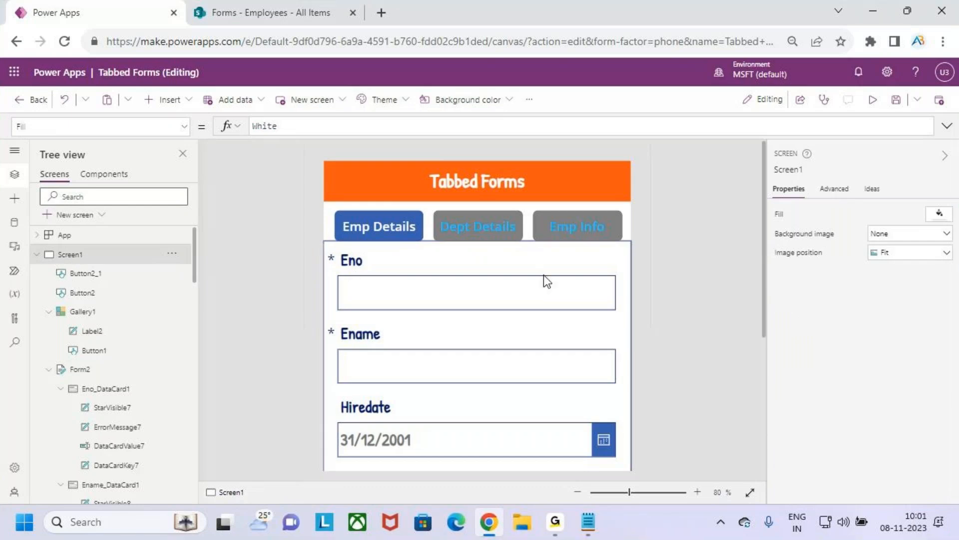
{"action": "scroll", "coordinate": [544, 275], "scroll_direction": "down", "scroll_amount": 3}
{"action": "scroll", "coordinate": [543, 275], "scroll_direction": "down", "scroll_amount": 3}
{"action": "scroll", "coordinate": [543, 274], "scroll_direction": "down", "scroll_amount": 1}
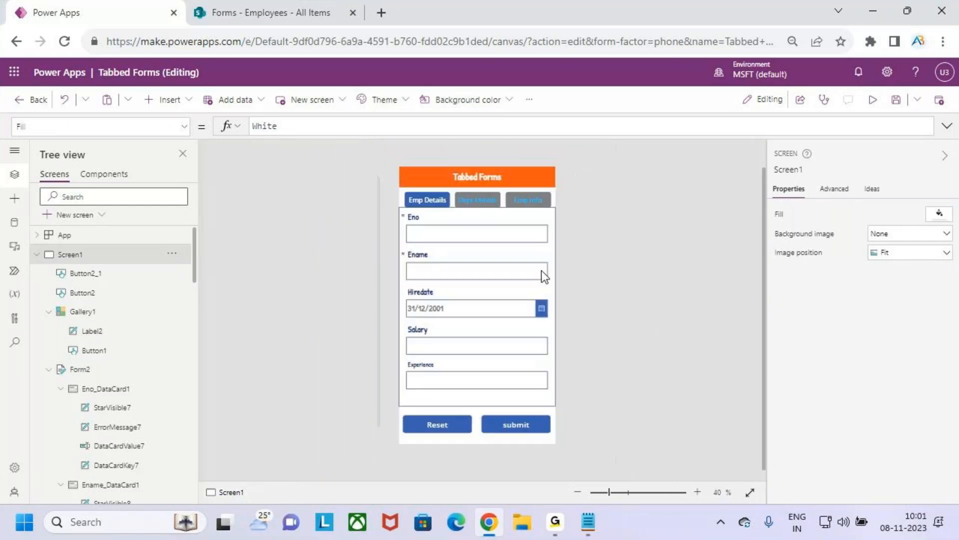
{"action": "key", "text": "ctrl+2"}
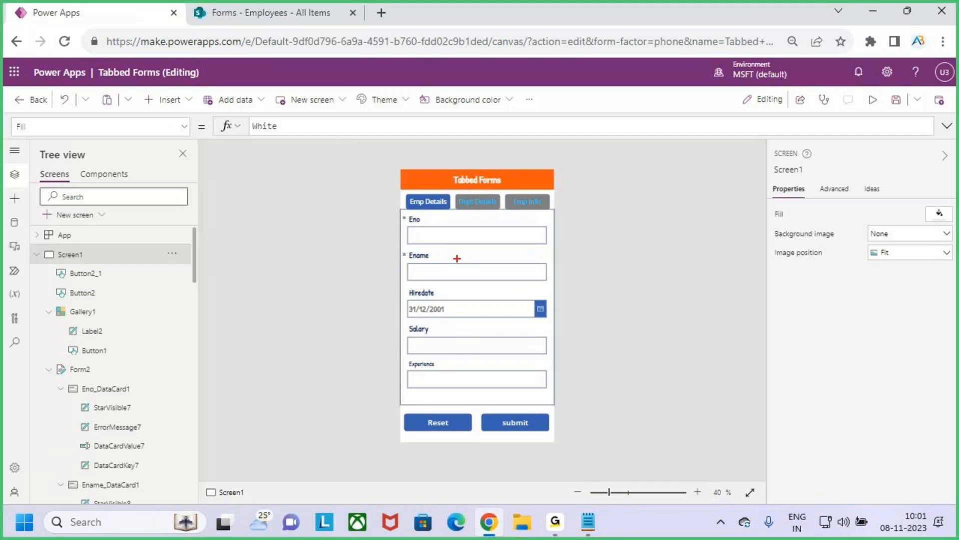
{"action": "mouse_move", "coordinate": [403, 189]}
{"action": "left_mouse_down"}
{"action": "mouse_move", "coordinate": [450, 214]}
{"action": "mouse_move", "coordinate": [448, 159]}
{"action": "left_mouse_up"}
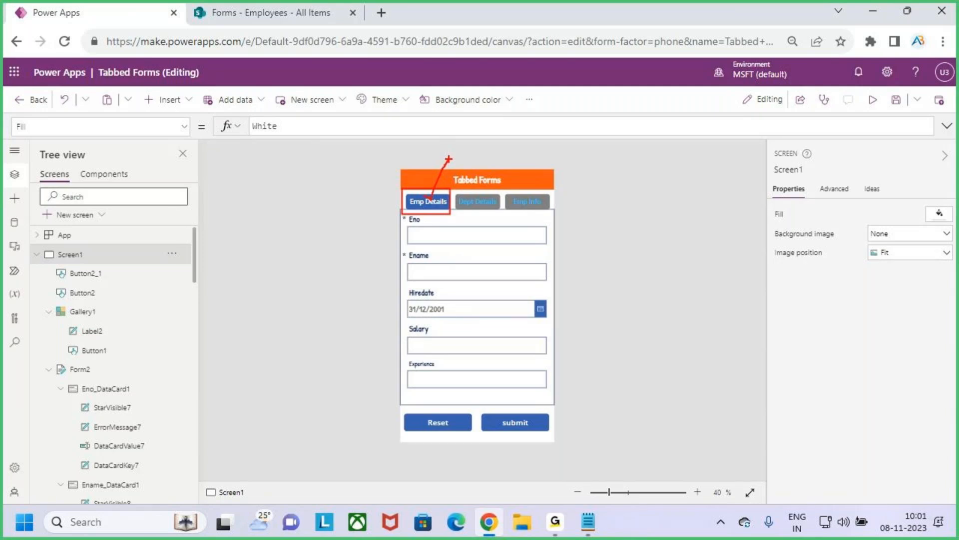
Step: Save the Tabbed Forms app and publish this version
{"action": "left_click", "coordinate": [897, 102]}
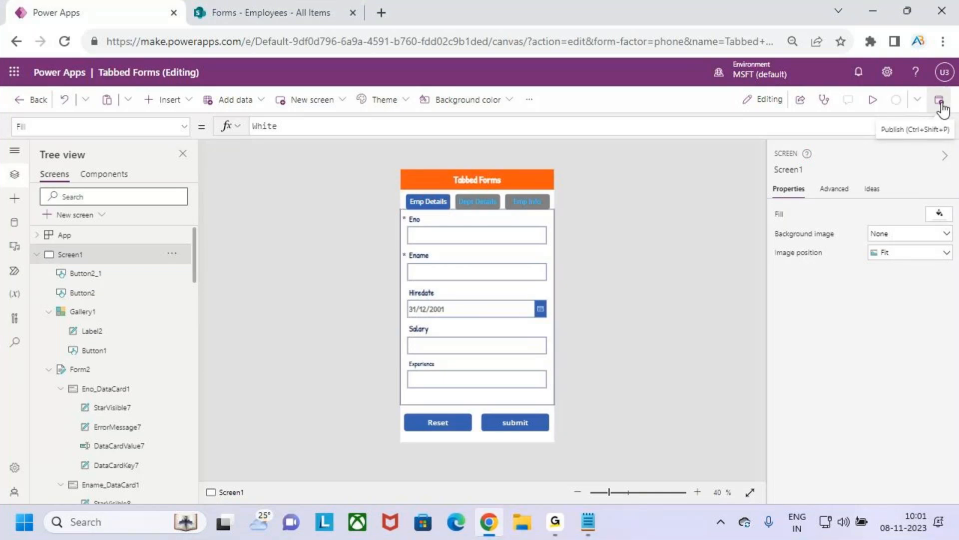
{"action": "left_click", "coordinate": [939, 102]}
{"action": "left_click", "coordinate": [516, 412]}
Step: Leave the app and reopen Tabbed Forms for editing from the apps list, skipping the welcome introduction
{"action": "left_click", "coordinate": [19, 102]}
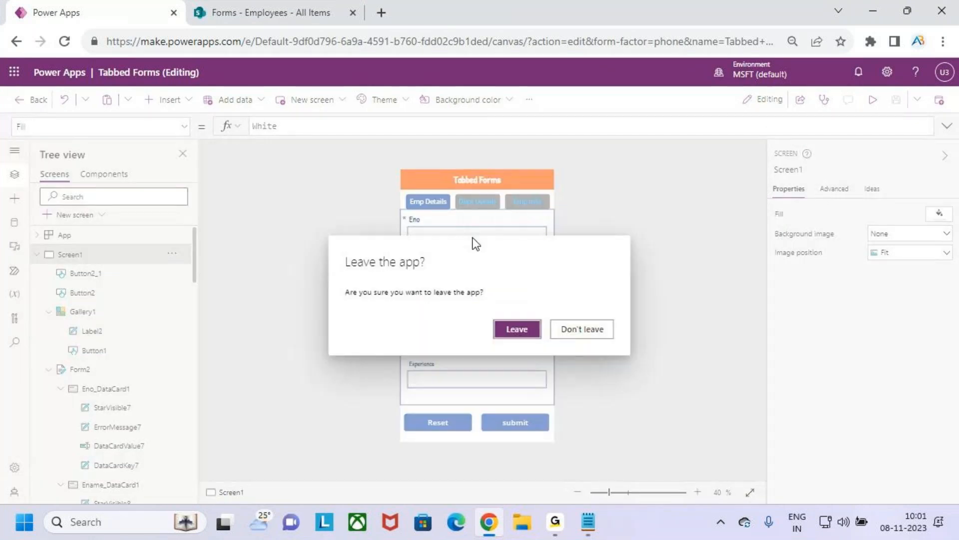
{"action": "left_click", "coordinate": [520, 330]}
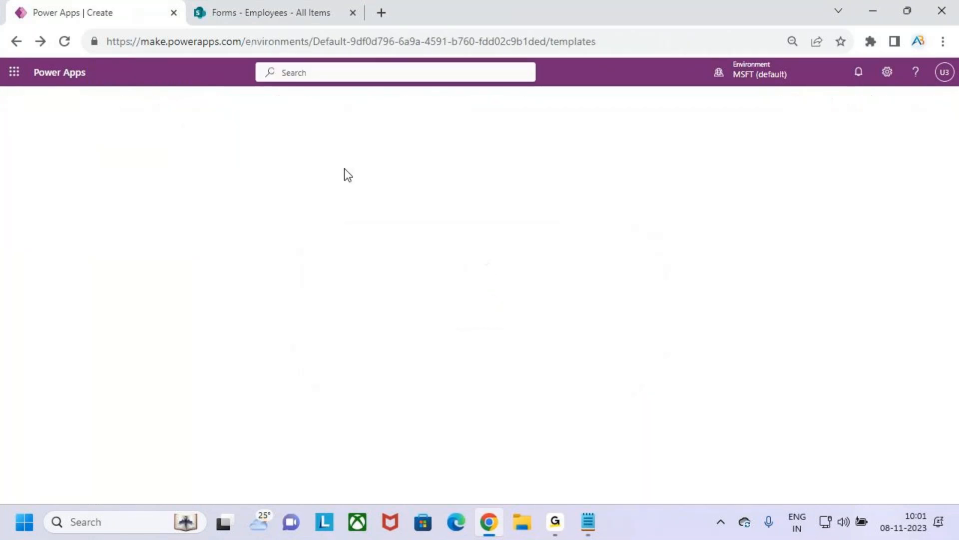
{"action": "left_click", "coordinate": [64, 199]}
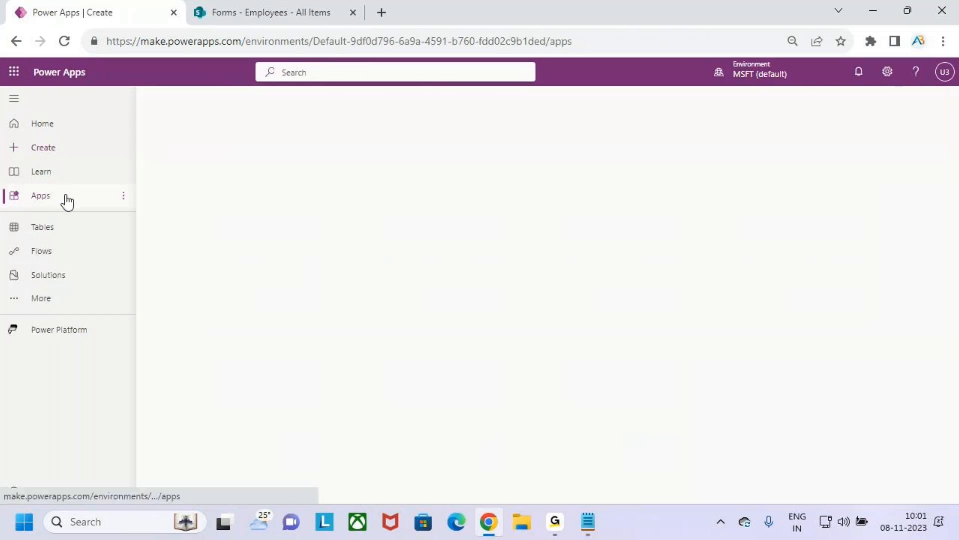
{"action": "left_click", "coordinate": [413, 315]}
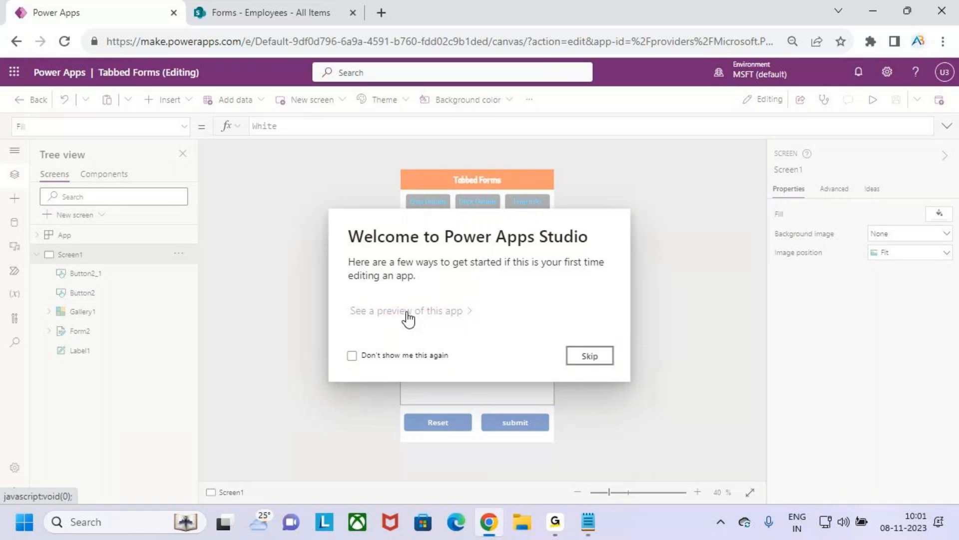
{"action": "left_click", "coordinate": [590, 355]}
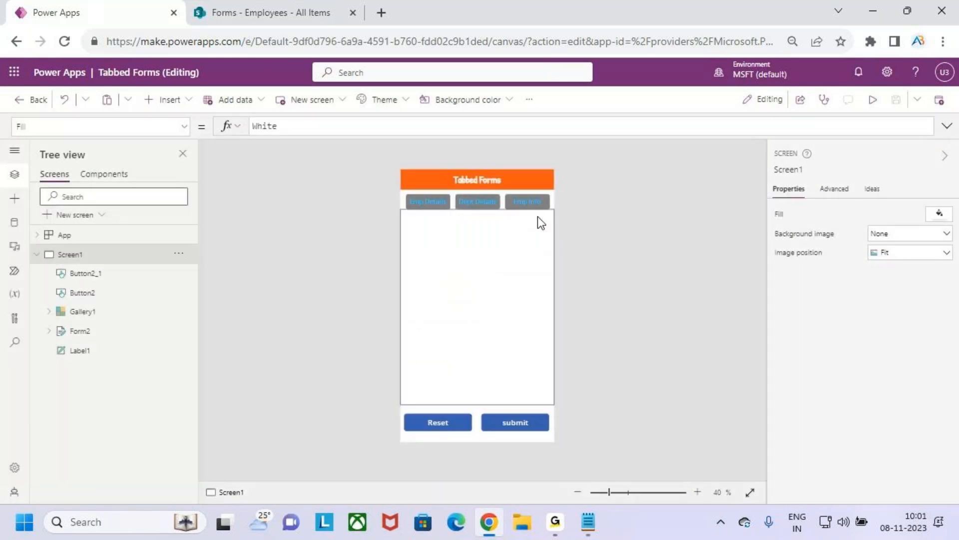
{"action": "key", "text": "ctrl+2"}
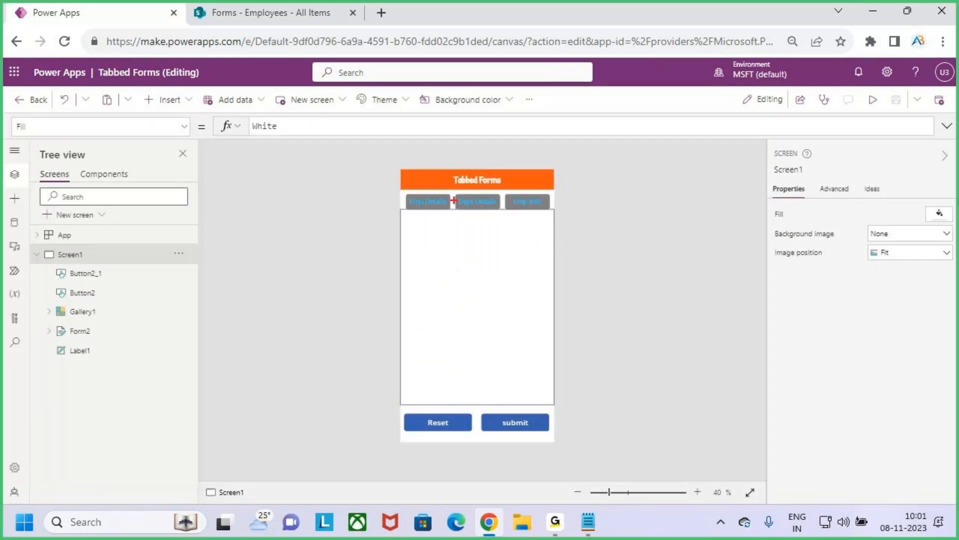
{"action": "left_click_drag", "start_coordinate": [399, 191], "coordinate": [554, 217]}
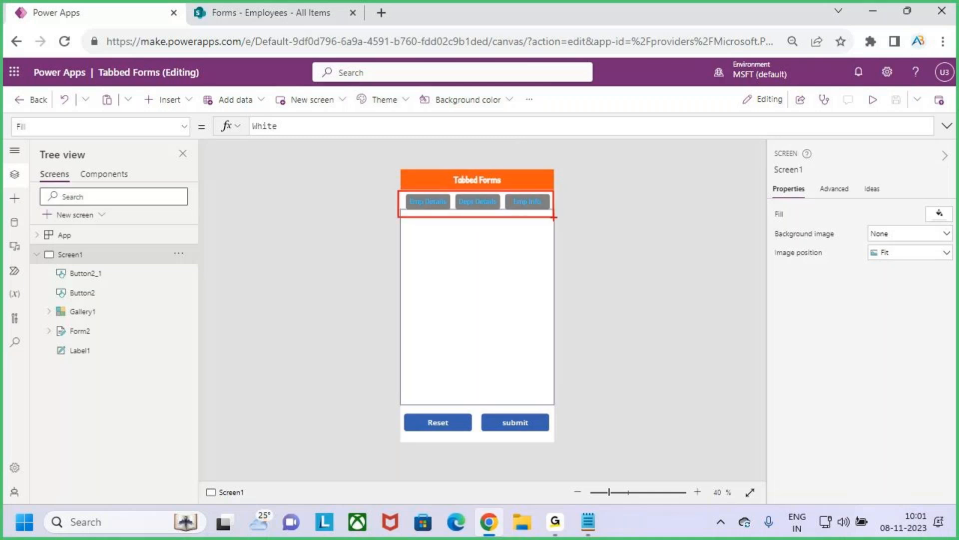
{"action": "key", "text": "Escape"}
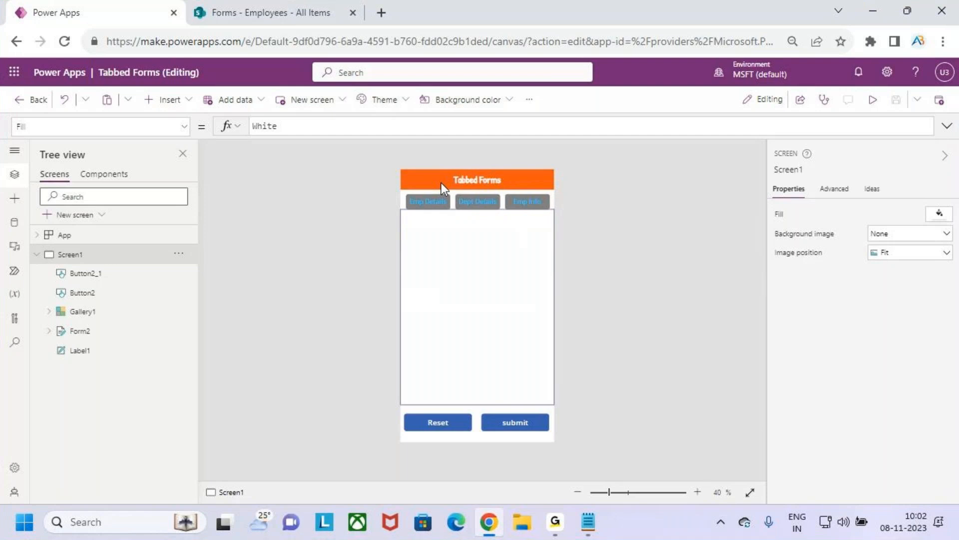
{"action": "key", "text": "ctrl+2"}
{"action": "left_click_drag", "start_coordinate": [403, 192], "coordinate": [451, 214]}
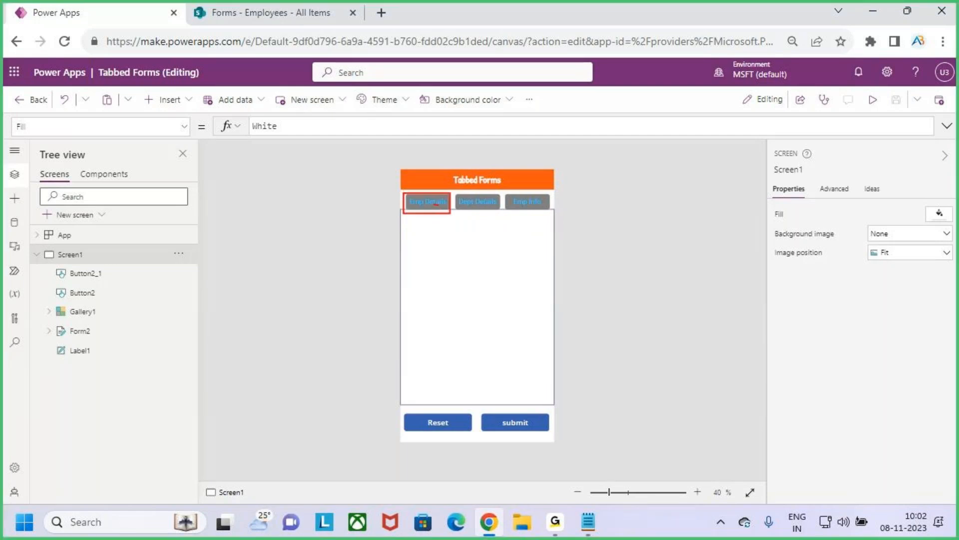
{"action": "key", "text": "Escape"}
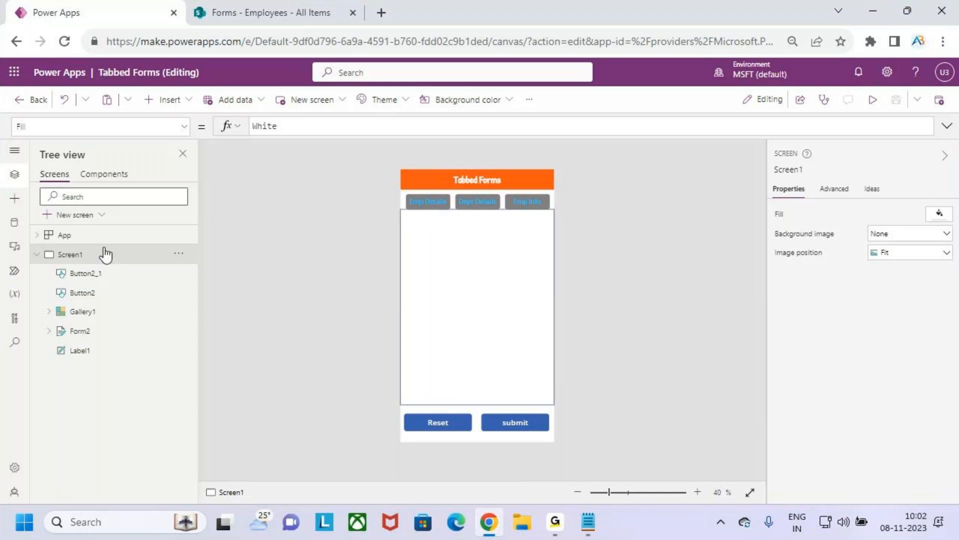
Step: Set Screen1's OnVisible property to Set(varTadselected,1) and save the app
{"action": "left_click", "coordinate": [184, 126]}
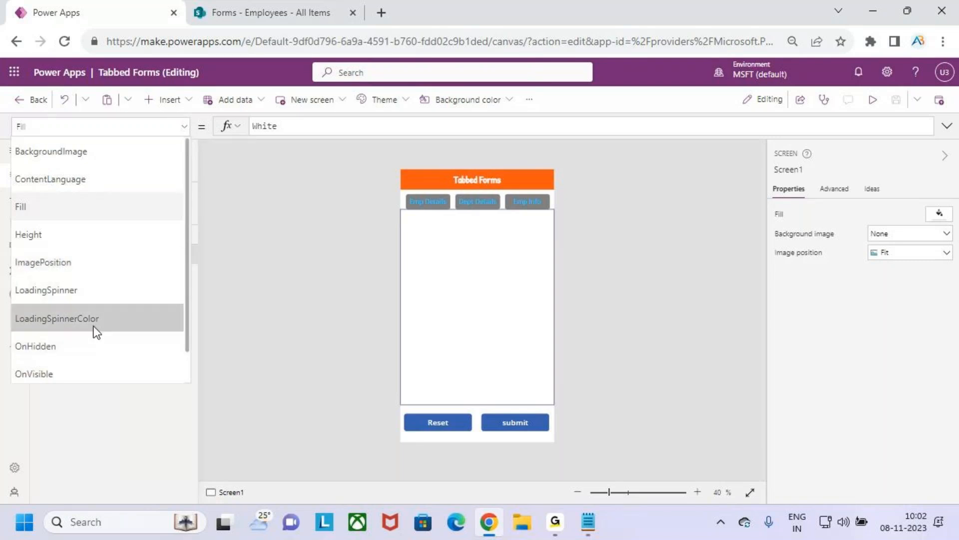
{"action": "left_click", "coordinate": [94, 374]}
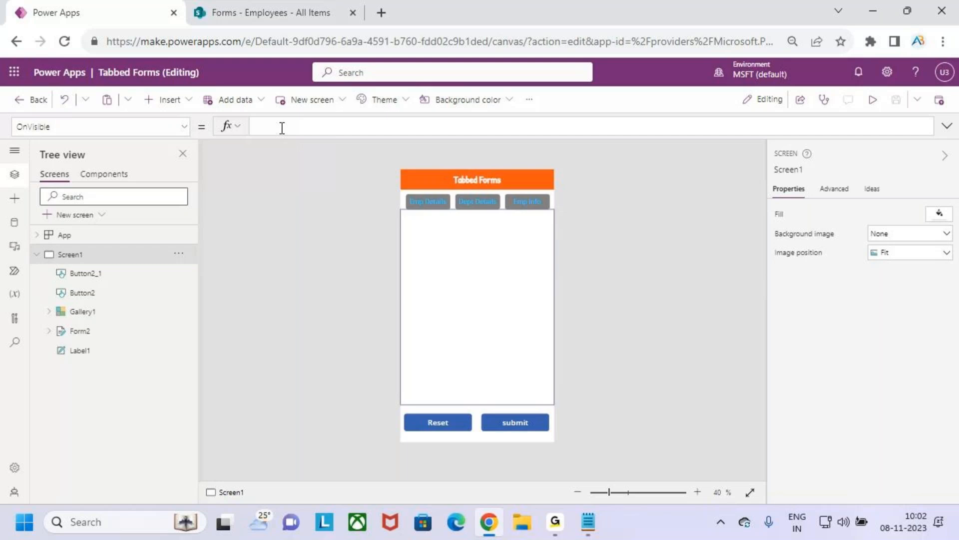
{"action": "type", "text": "set"}
{"action": "type", "text": "(var"}
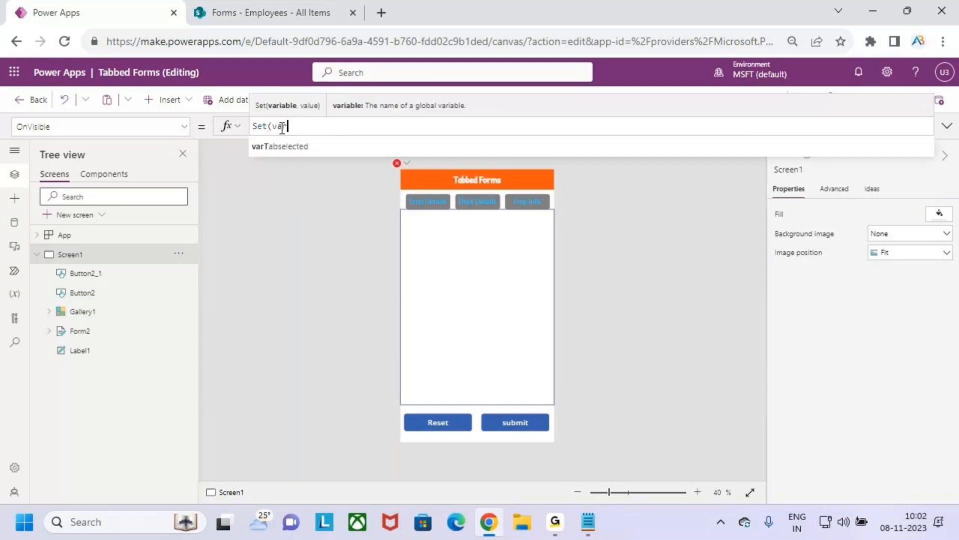
{"action": "type", "text": "tTed"}
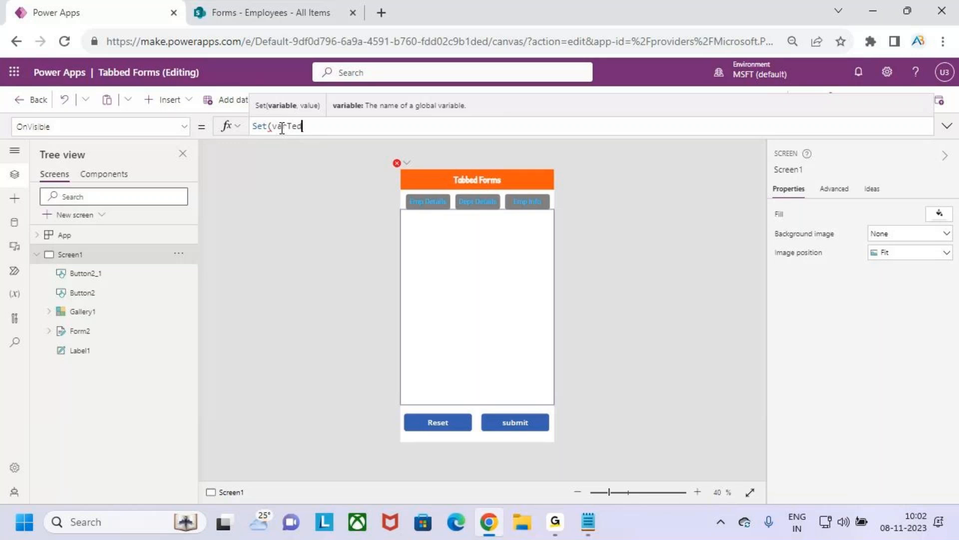
{"action": "key", "text": "BackSpace"}
{"action": "key", "text": "BackSpace"}
{"action": "type", "text": "adselected,1)"}
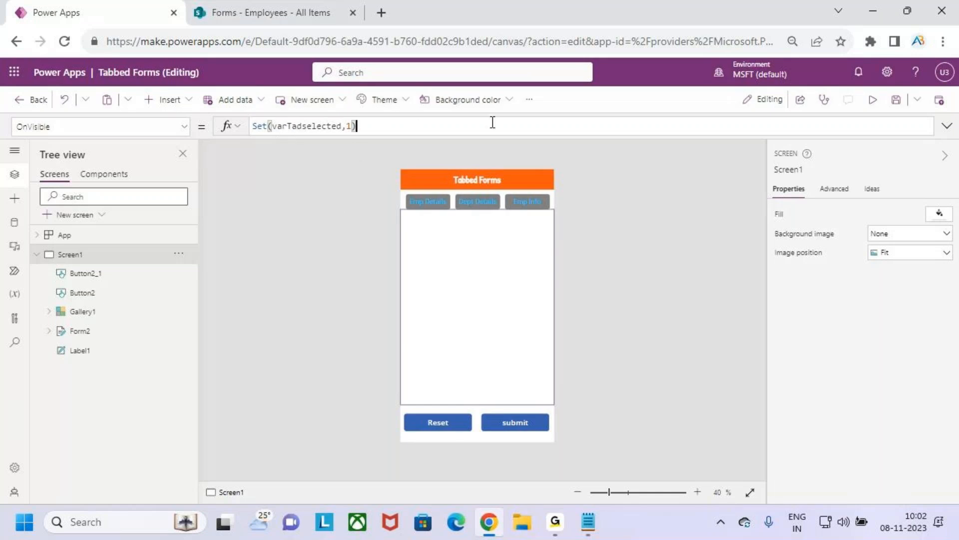
{"action": "left_click", "coordinate": [895, 99]}
Step: Add a new blank screen to the app and switch between it and Screen1
{"action": "left_click", "coordinate": [81, 214]}
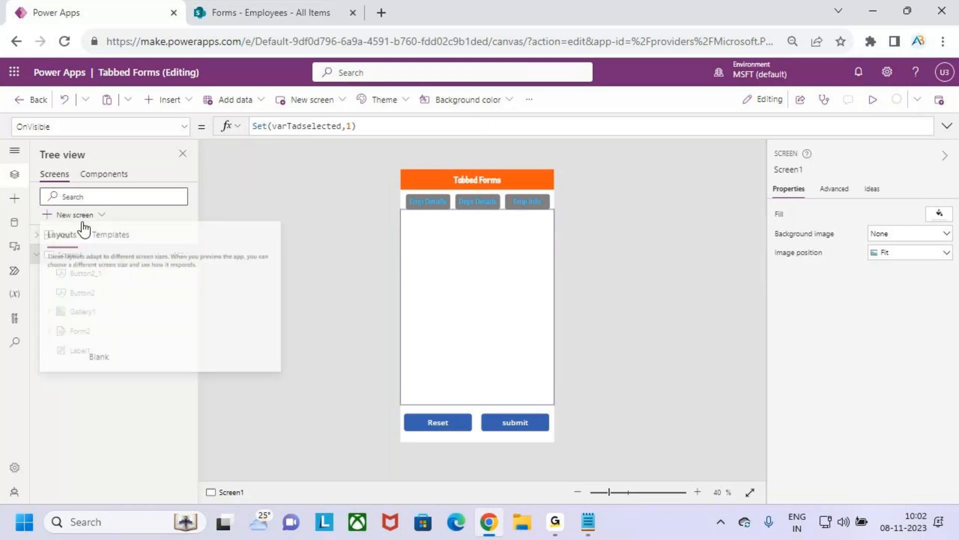
{"action": "left_click", "coordinate": [106, 323]}
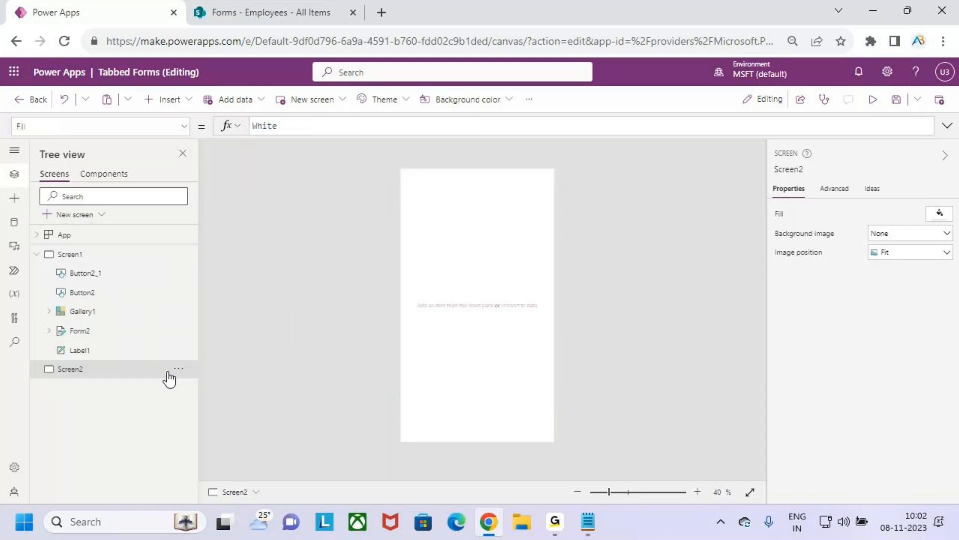
{"action": "left_click", "coordinate": [70, 254]}
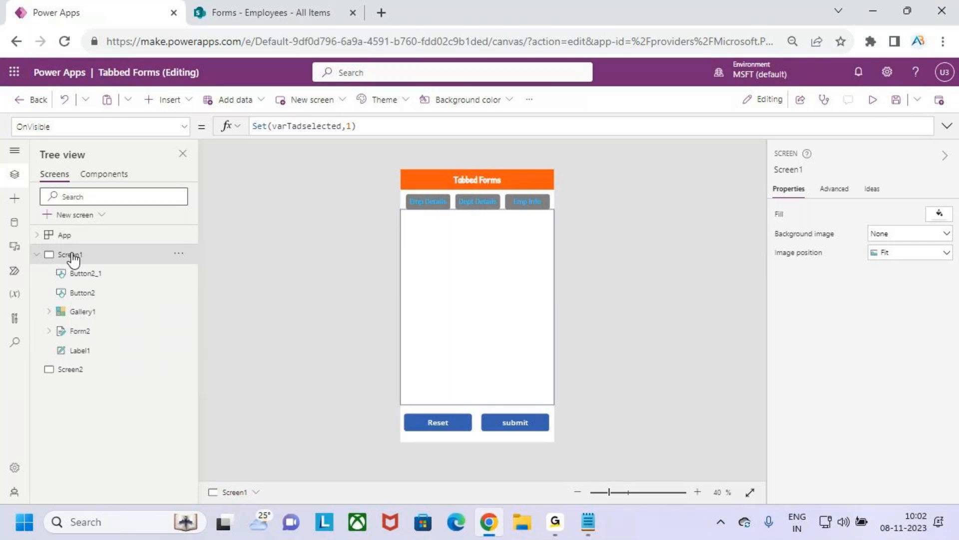
{"action": "left_click", "coordinate": [95, 369]}
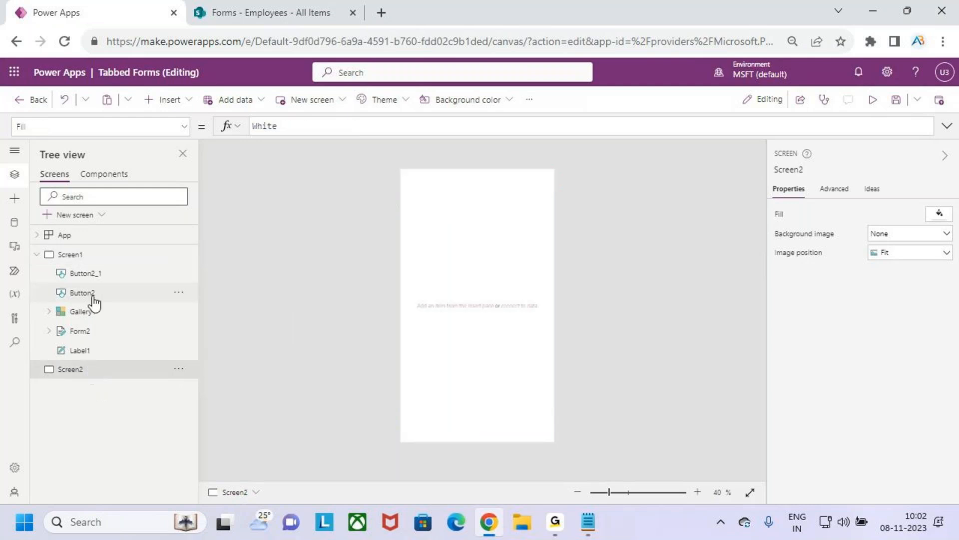
{"action": "left_click", "coordinate": [91, 255]}
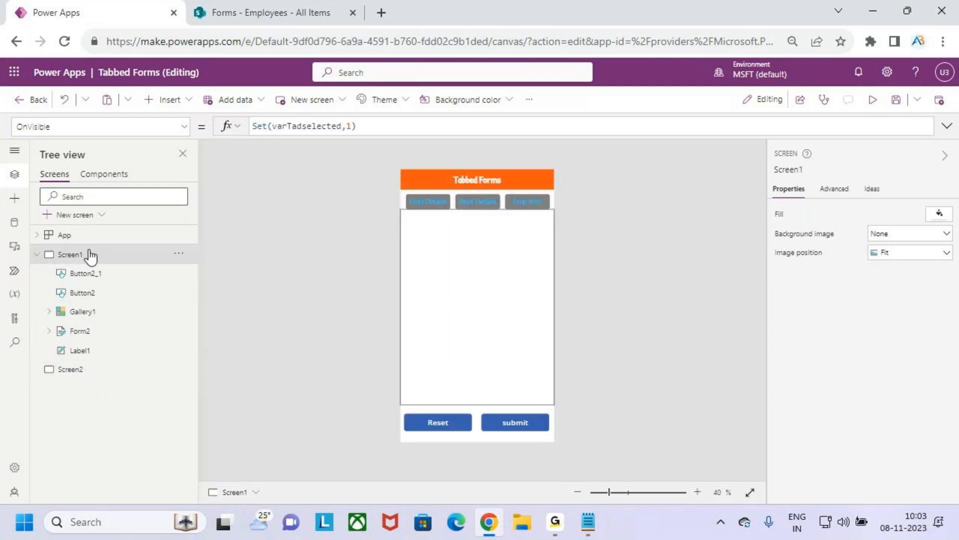
Step: Save the app and briefly preview Screen1, closing the preview and its tip
{"action": "left_click", "coordinate": [896, 100]}
{"action": "left_click", "coordinate": [873, 101]}
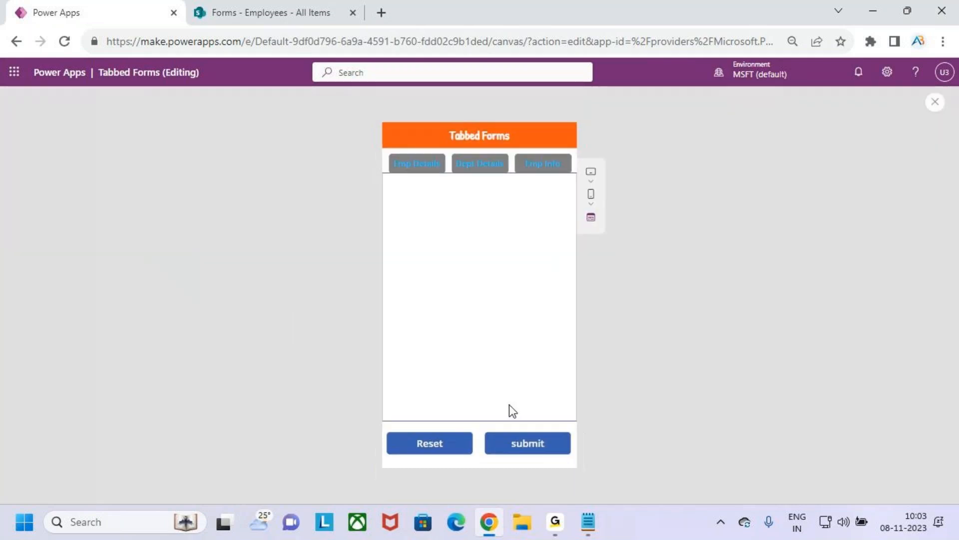
{"action": "left_click", "coordinate": [936, 102]}
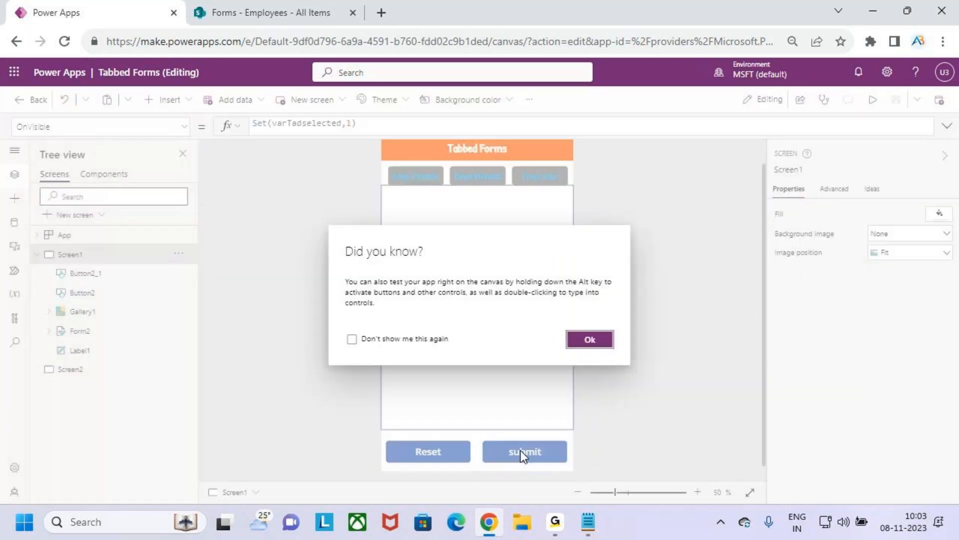
{"action": "left_click", "coordinate": [589, 339]}
Step: Insert a button on Screen2 and place it near the top at about X 90, Y 129
{"action": "left_click", "coordinate": [75, 370]}
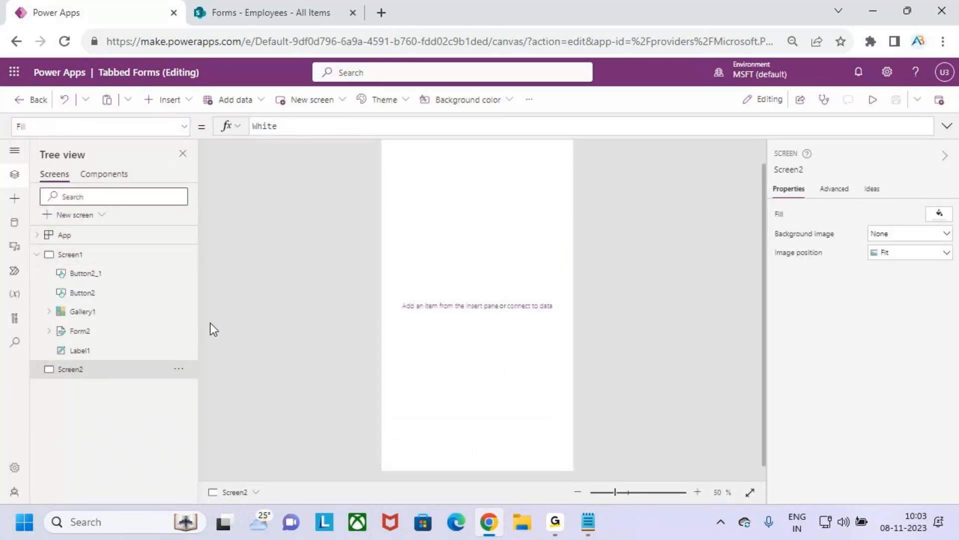
{"action": "left_click", "coordinate": [166, 99]}
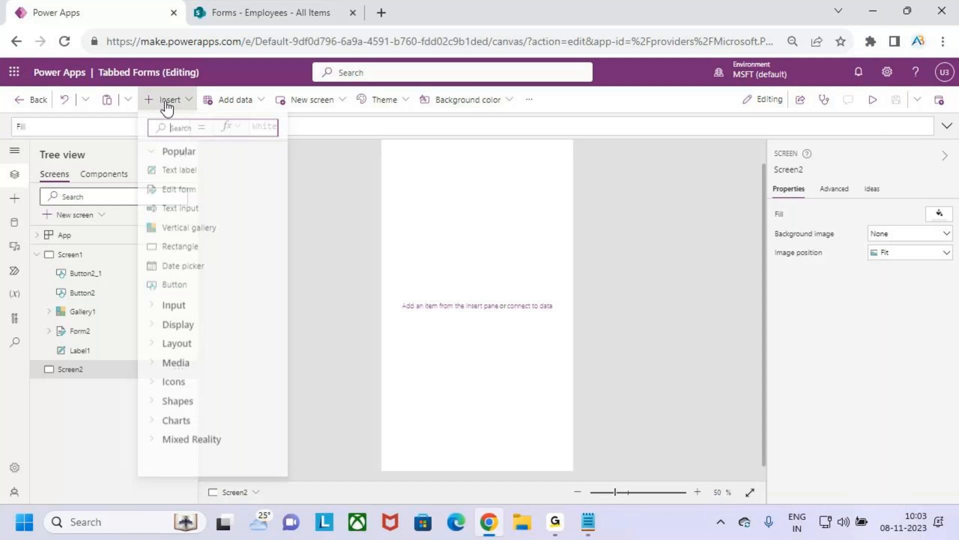
{"action": "left_click", "coordinate": [206, 287]}
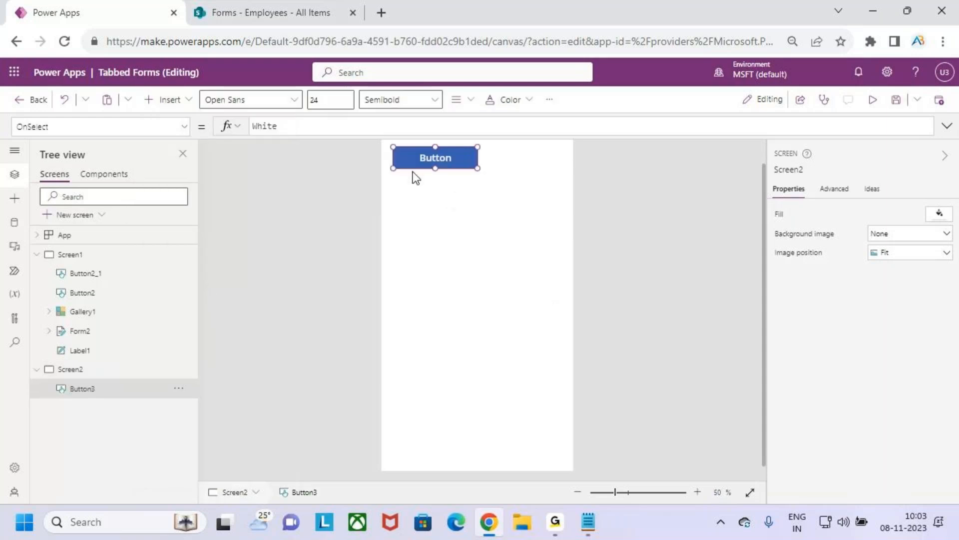
{"action": "left_click_drag", "start_coordinate": [434, 160], "coordinate": [449, 187]}
Step: Set the OnSelect action of Screen2's button to Navigate(Screen1)
{"action": "left_click_drag", "start_coordinate": [287, 131], "coordinate": [213, 131]}
{"action": "type", "text": "n"}
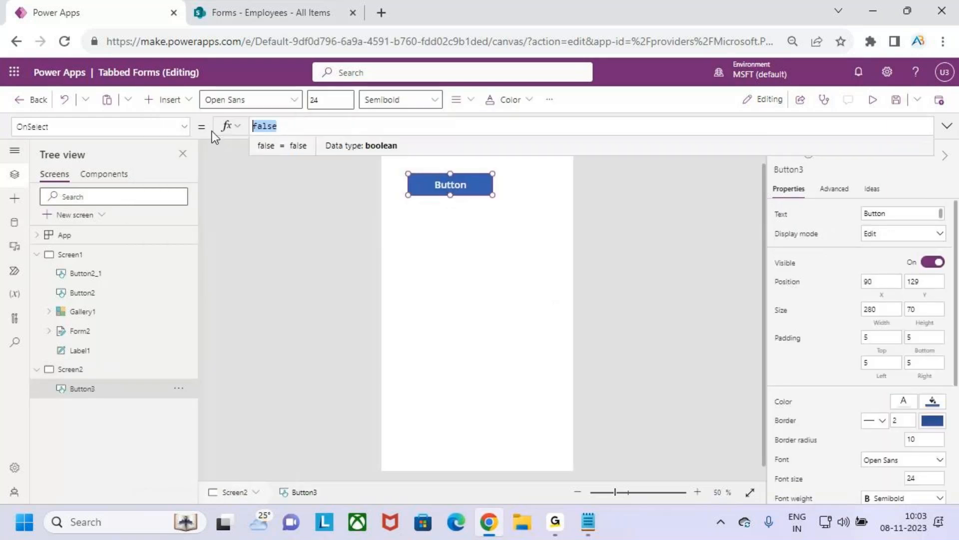
{"action": "type", "text": "avi"}
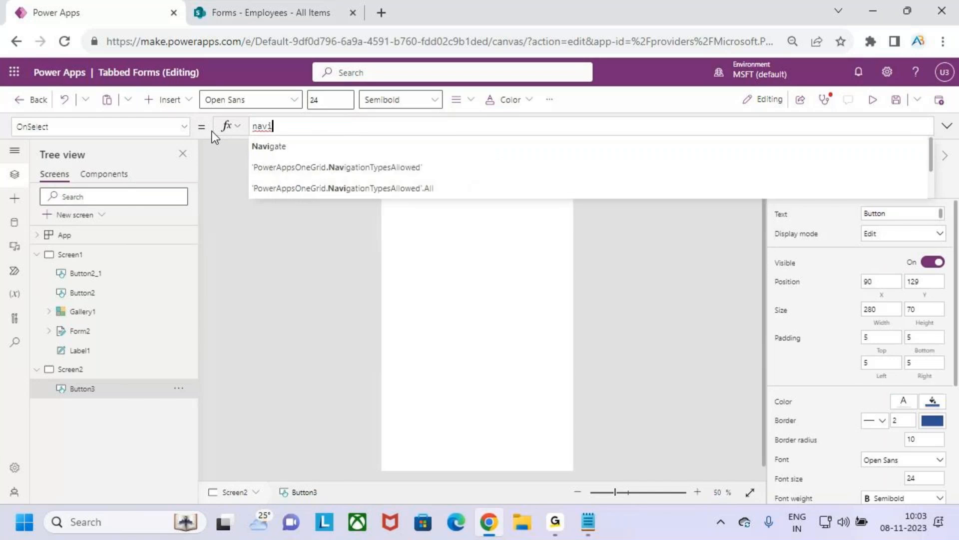
{"action": "key", "text": "Tab"}
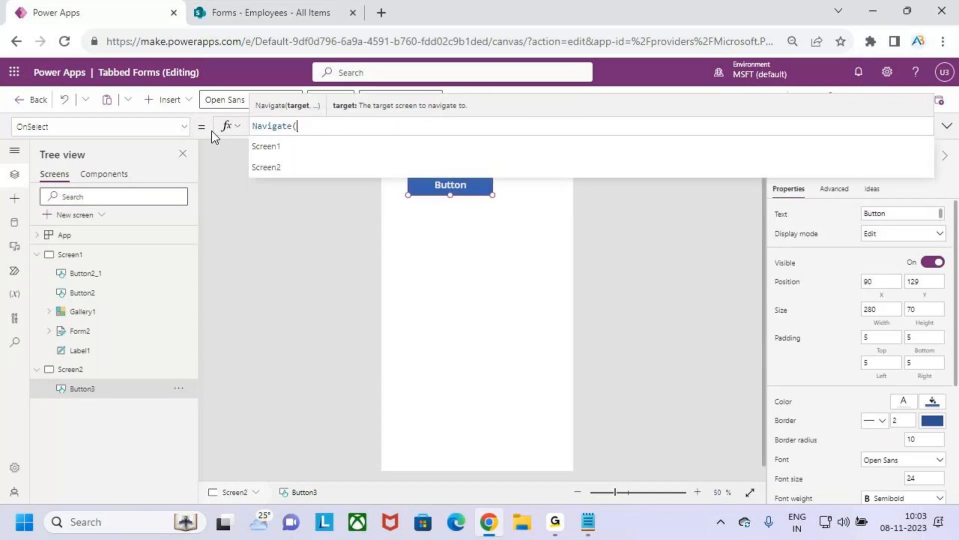
{"action": "key", "text": "Tab"}
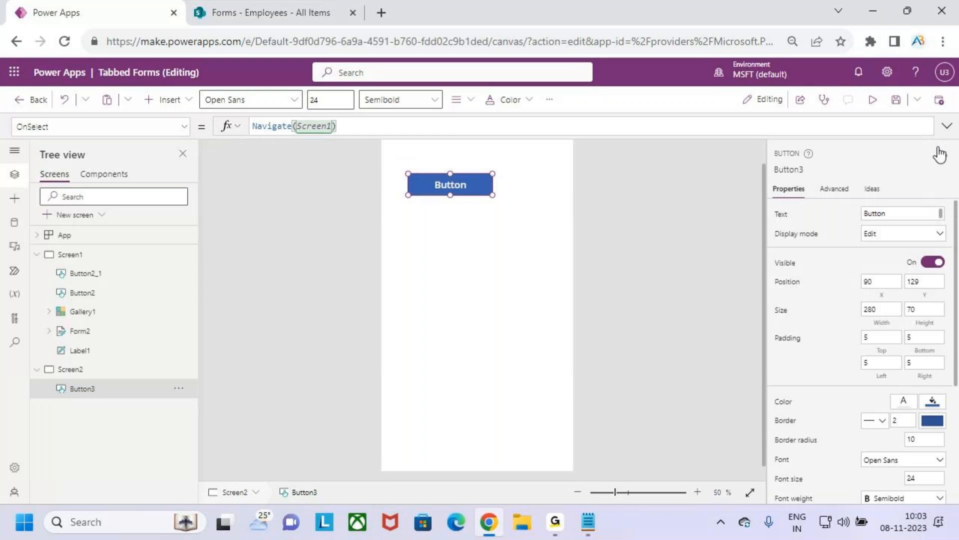
Step: Preview Screen2, use its button to go to Screen1, and open the Emp Details tab
{"action": "left_click", "coordinate": [873, 100]}
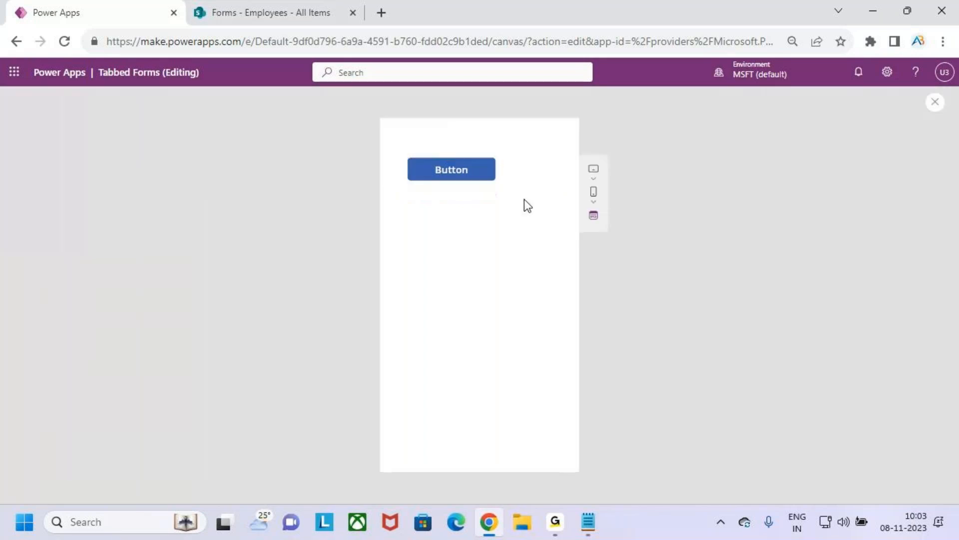
{"action": "left_click", "coordinate": [464, 175]}
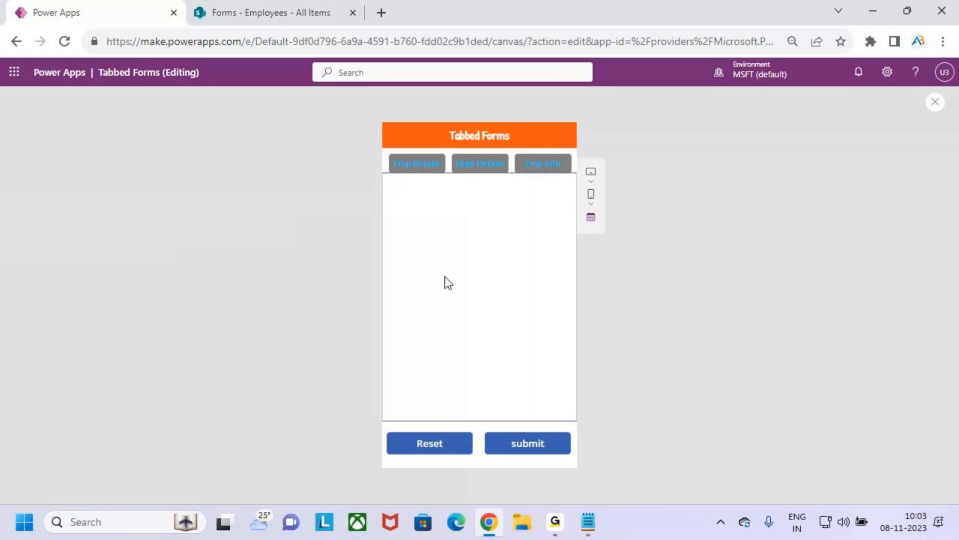
{"action": "left_click", "coordinate": [423, 170]}
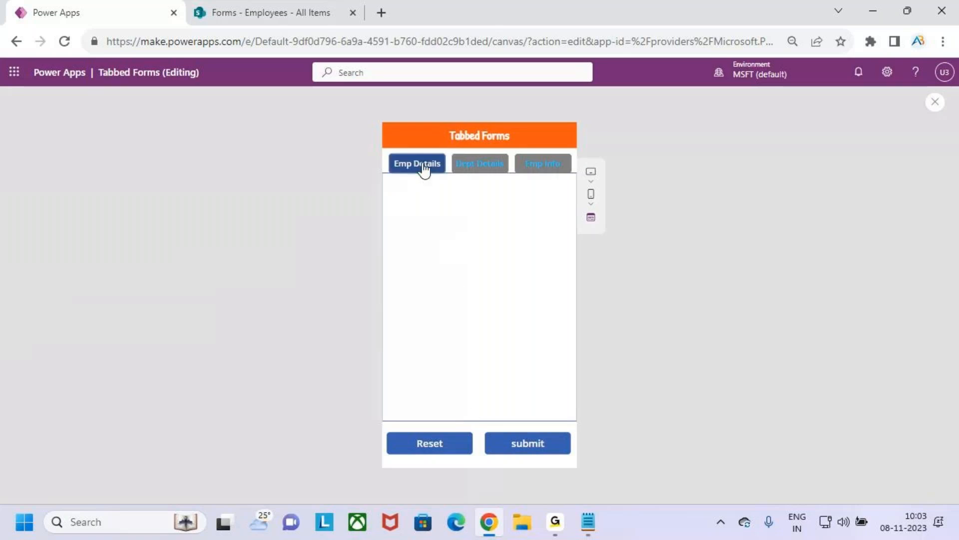
Step: Close the preview and its tip, stay in the app, and move Screen2 above Screen1 in the screen order
{"action": "left_click", "coordinate": [935, 102]}
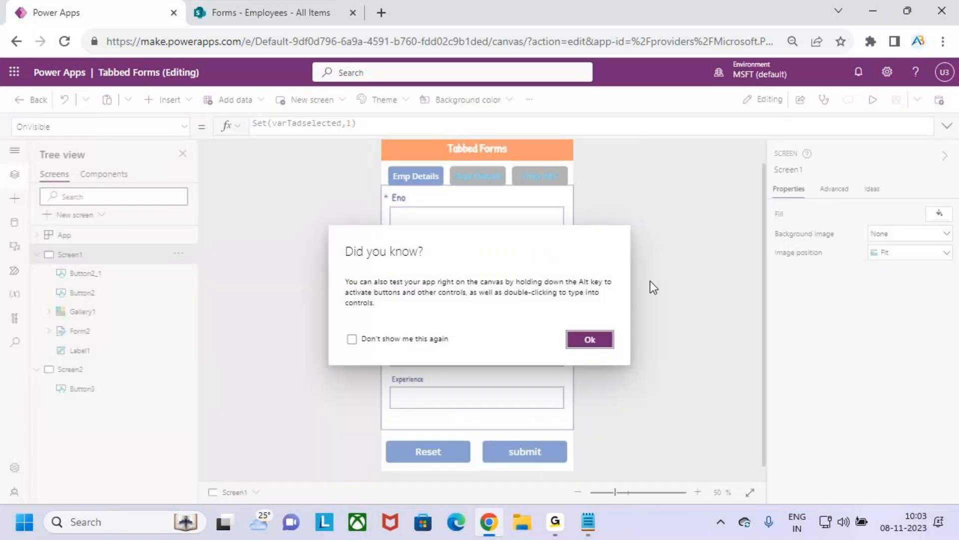
{"action": "left_click", "coordinate": [592, 338]}
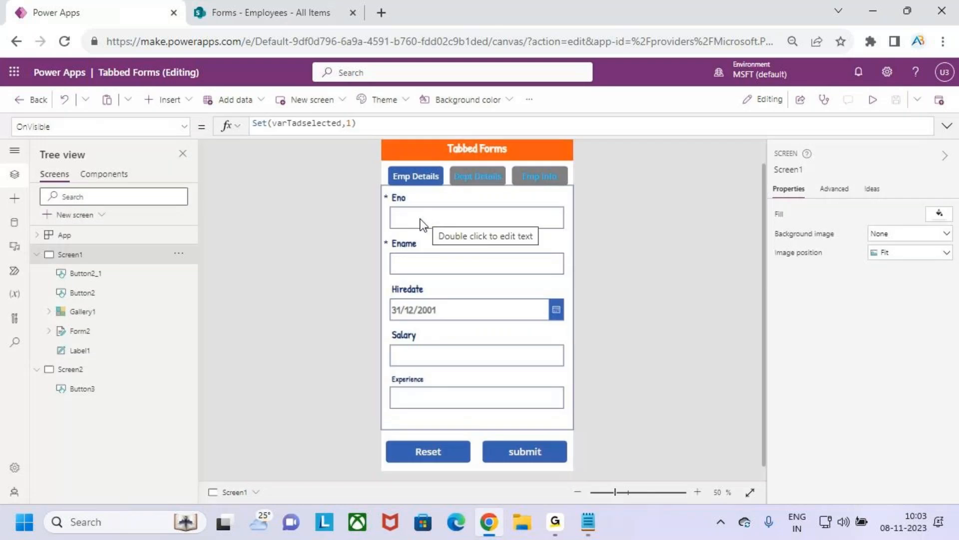
{"action": "left_click", "coordinate": [27, 105]}
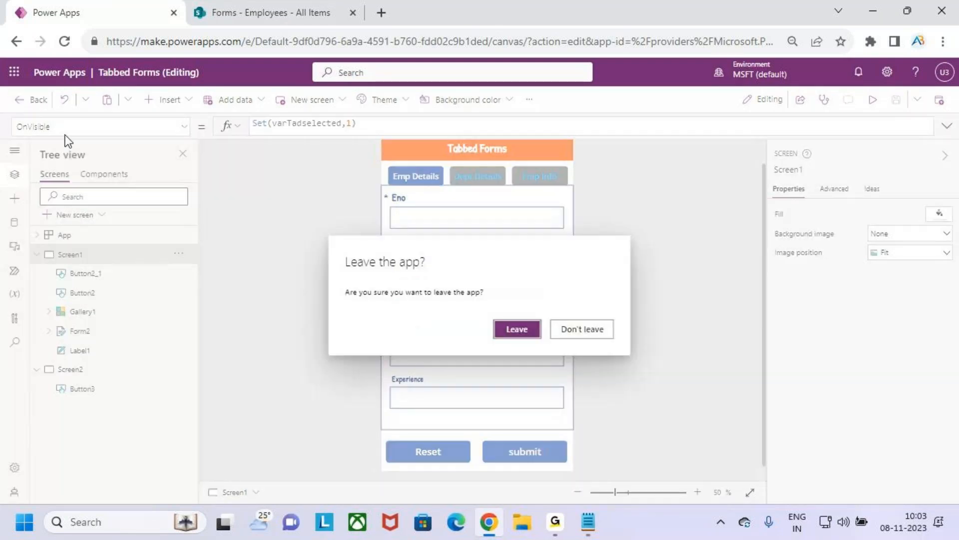
{"action": "left_click", "coordinate": [575, 329]}
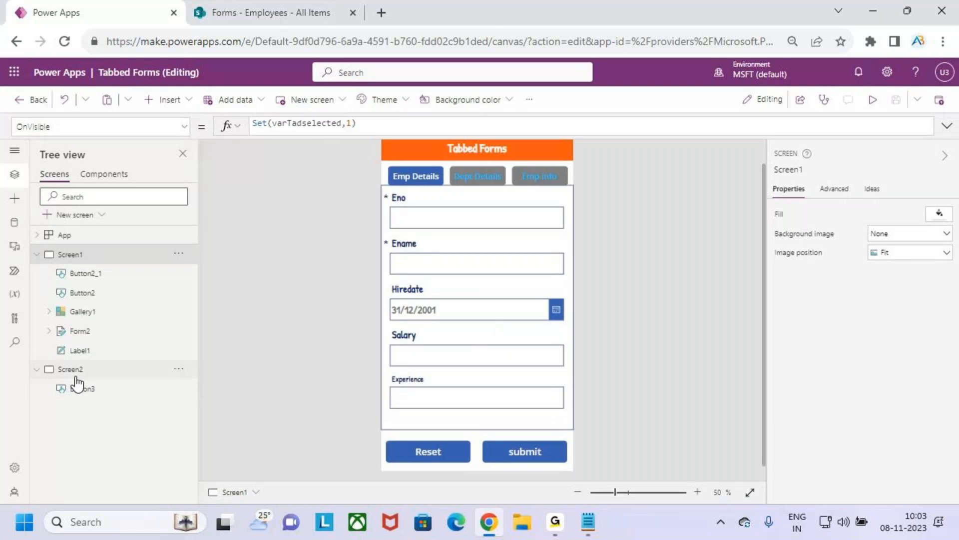
{"action": "left_click", "coordinate": [145, 369]}
{"action": "left_click", "coordinate": [179, 369]}
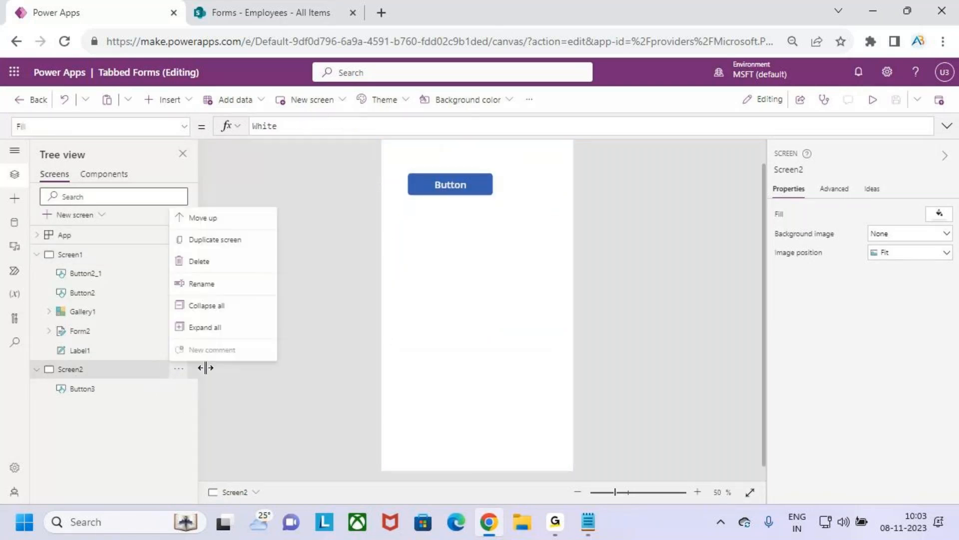
{"action": "left_click", "coordinate": [225, 218]}
{"action": "left_click", "coordinate": [86, 295]}
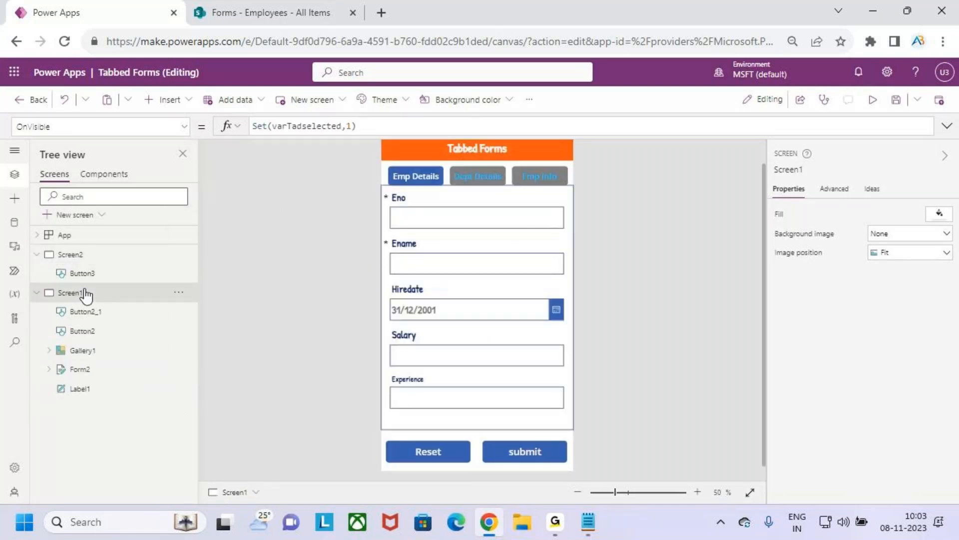
Step: Leave the app with its changes saved, and reopen Tabbed Forms for editing
{"action": "left_click", "coordinate": [23, 99]}
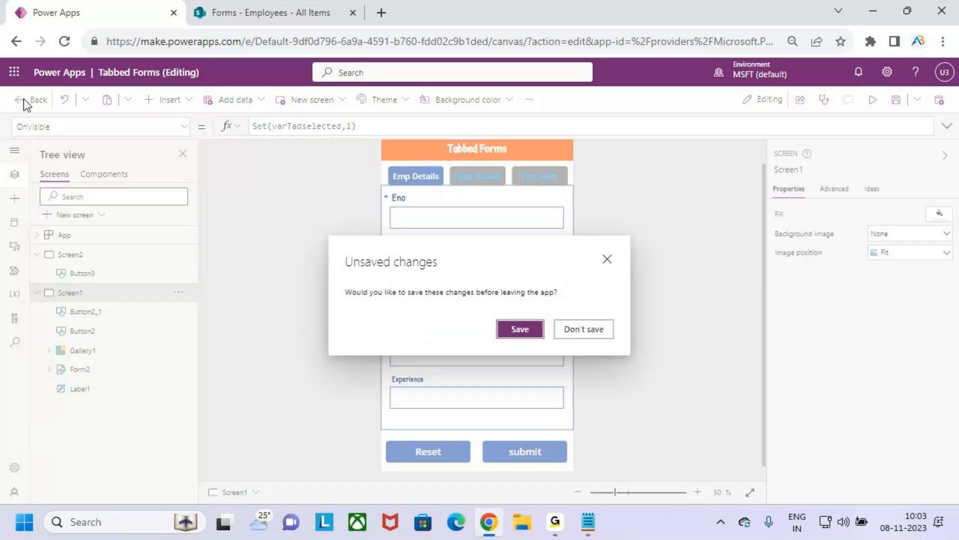
{"action": "left_click", "coordinate": [532, 330]}
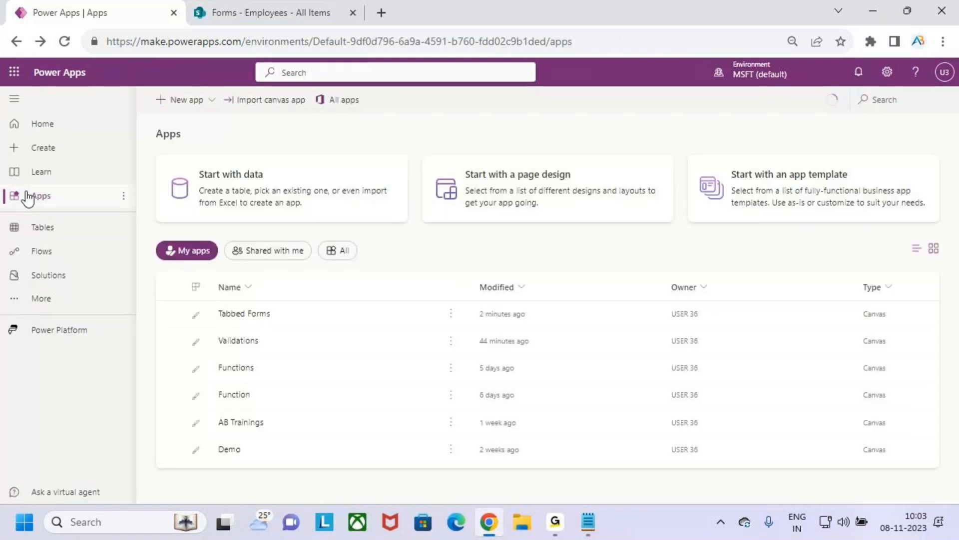
{"action": "left_click", "coordinate": [413, 314]}
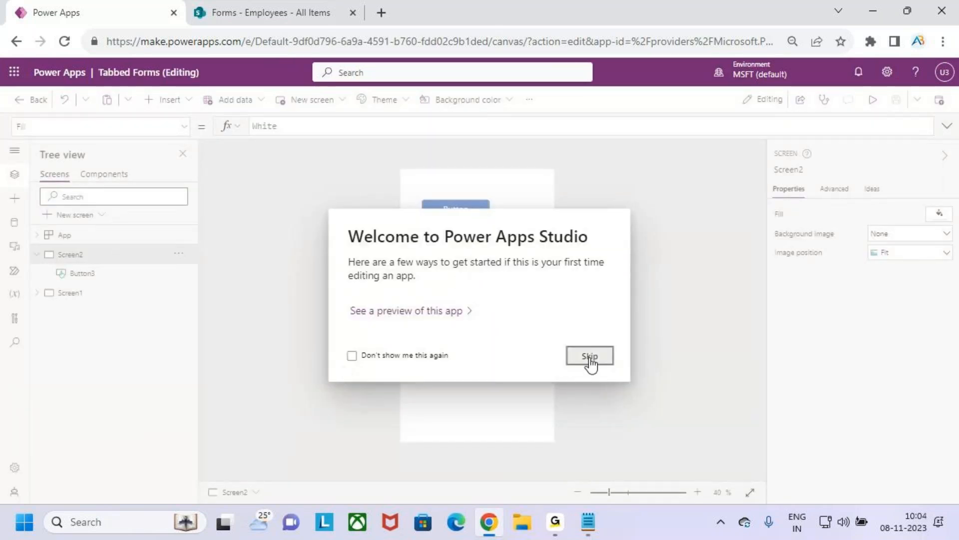
{"action": "left_click", "coordinate": [590, 356]}
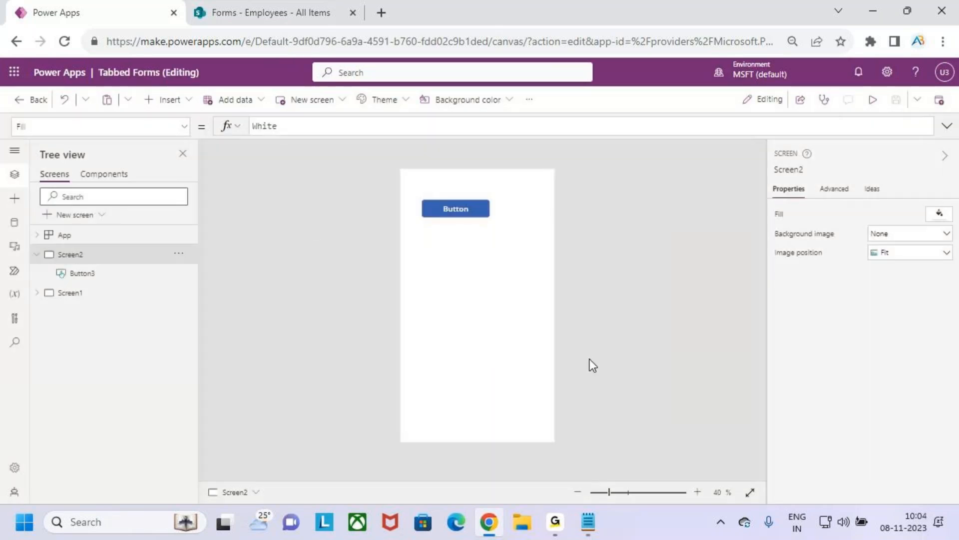
Step: Compare the variable name in Screen1's OnVisible formula with the one in the Emp Details tab button's OnSelect formula
{"action": "left_click", "coordinate": [102, 298]}
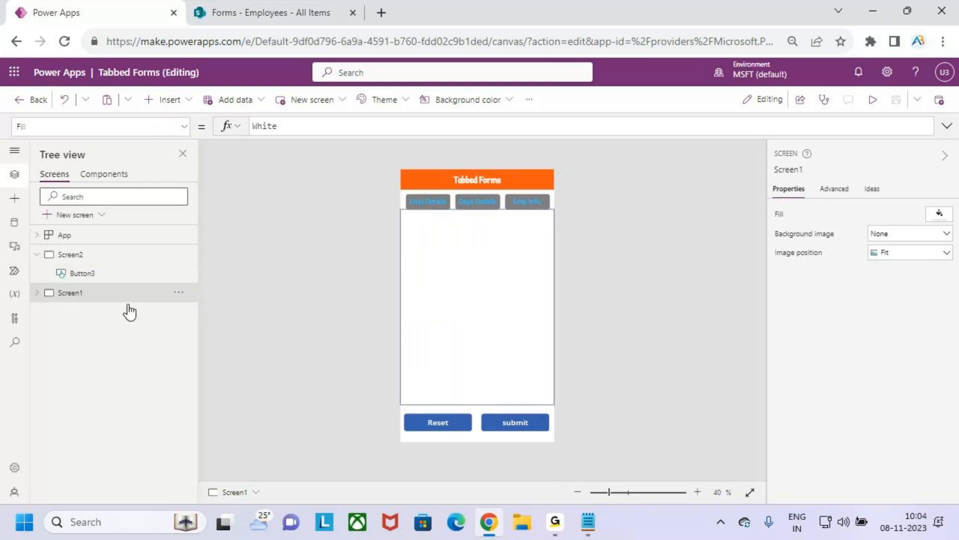
{"action": "left_click", "coordinate": [184, 131]}
{"action": "scroll", "coordinate": [92, 338], "scroll_direction": "down", "scroll_amount": 1}
{"action": "left_click", "coordinate": [92, 343]}
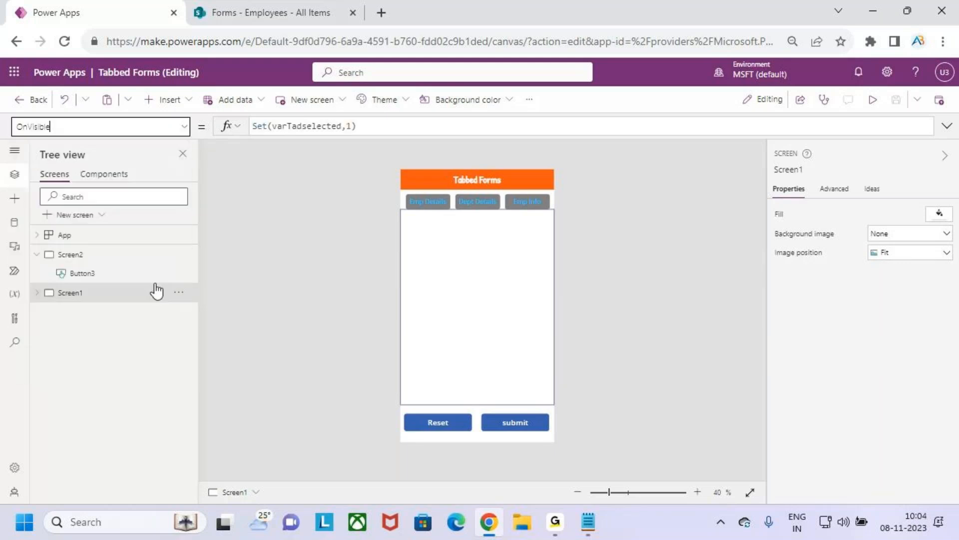
{"action": "left_click", "coordinate": [375, 128]}
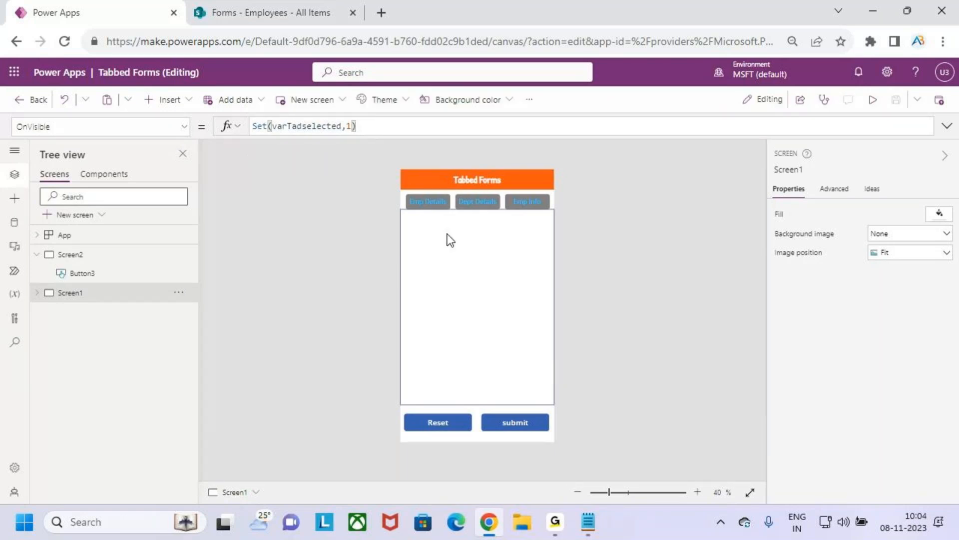
{"action": "left_click", "coordinate": [436, 200]}
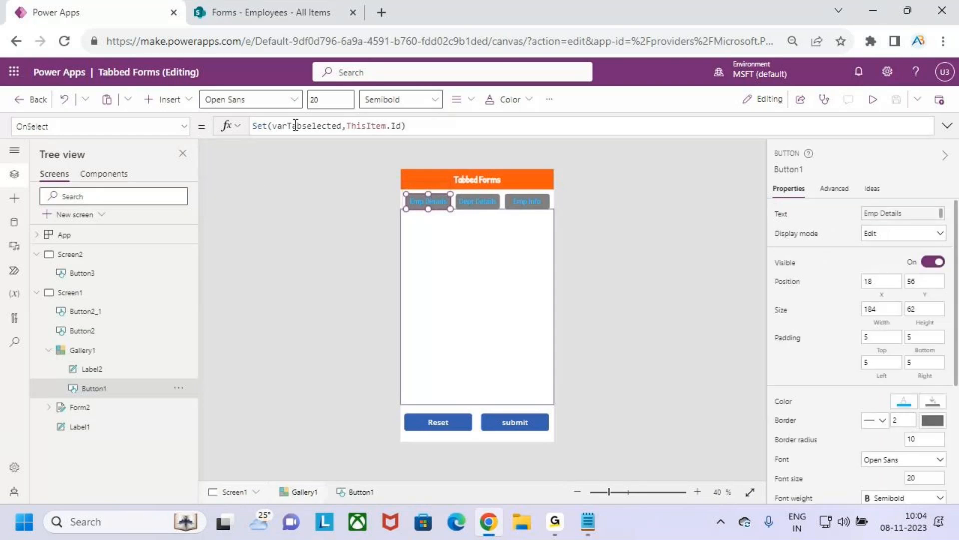
{"action": "double_click", "coordinate": [330, 126]}
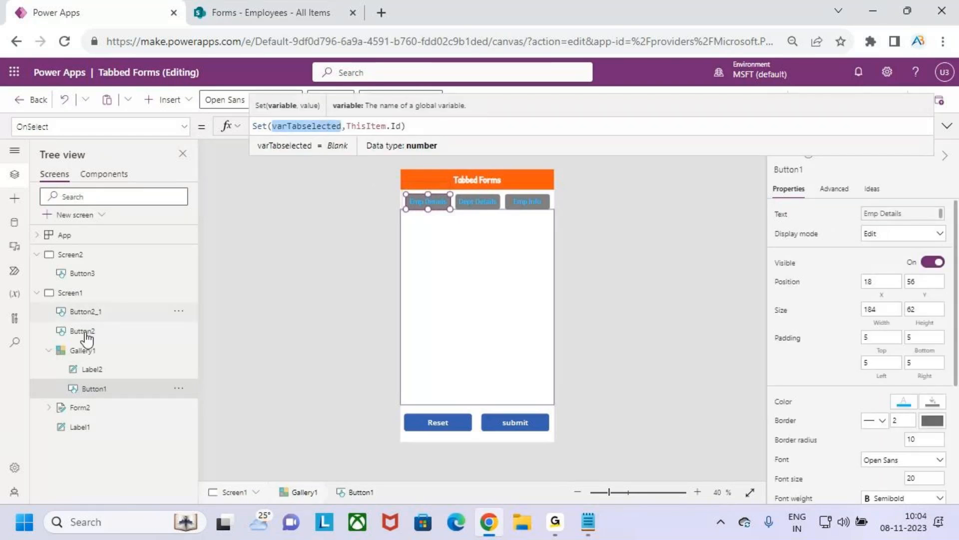
{"action": "left_click", "coordinate": [89, 295]}
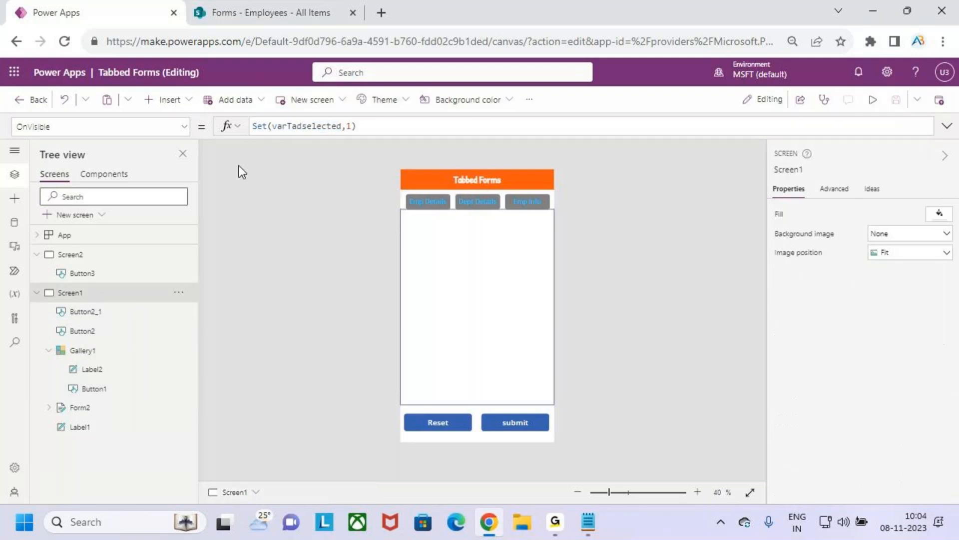
{"action": "double_click", "coordinate": [297, 126]}
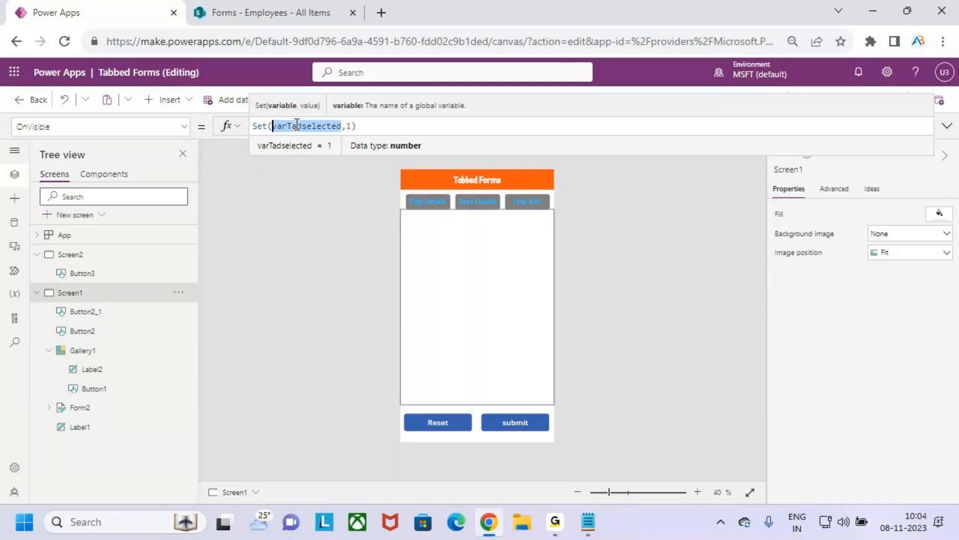
Step: Correct Screen1's OnVisible formula to Set(varTabselected,1), copying the variable name from the tab button's OnSelect formula
{"action": "left_click", "coordinate": [421, 202]}
{"action": "double_click", "coordinate": [306, 126]}
{"action": "key", "text": "ctrl+c"}
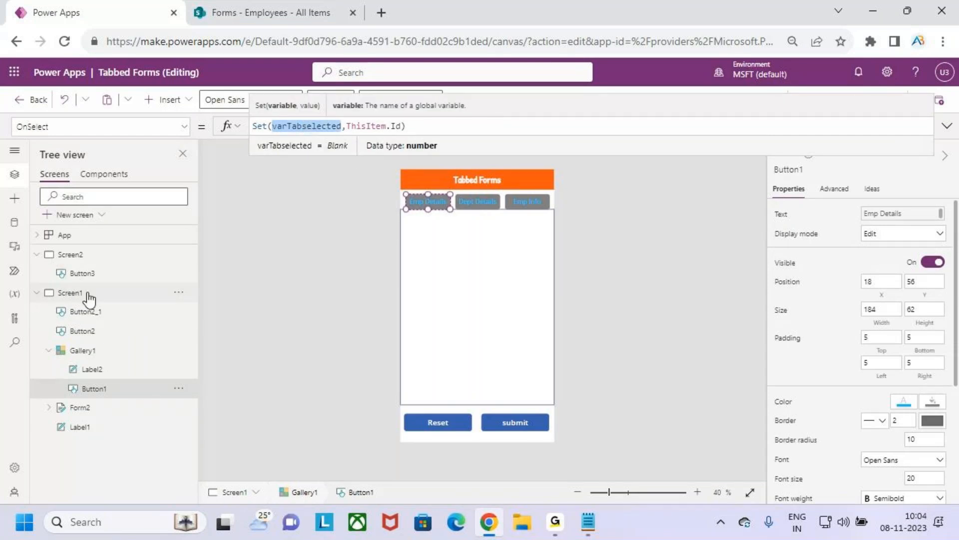
{"action": "left_click", "coordinate": [60, 295]}
{"action": "double_click", "coordinate": [294, 126]}
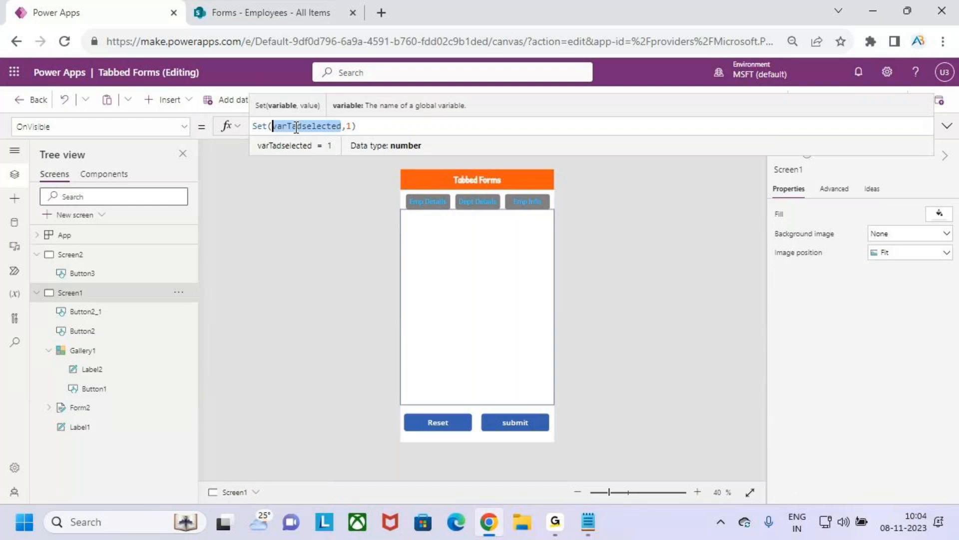
{"action": "key", "text": "ctrl+v"}
{"action": "left_click", "coordinate": [406, 128]}
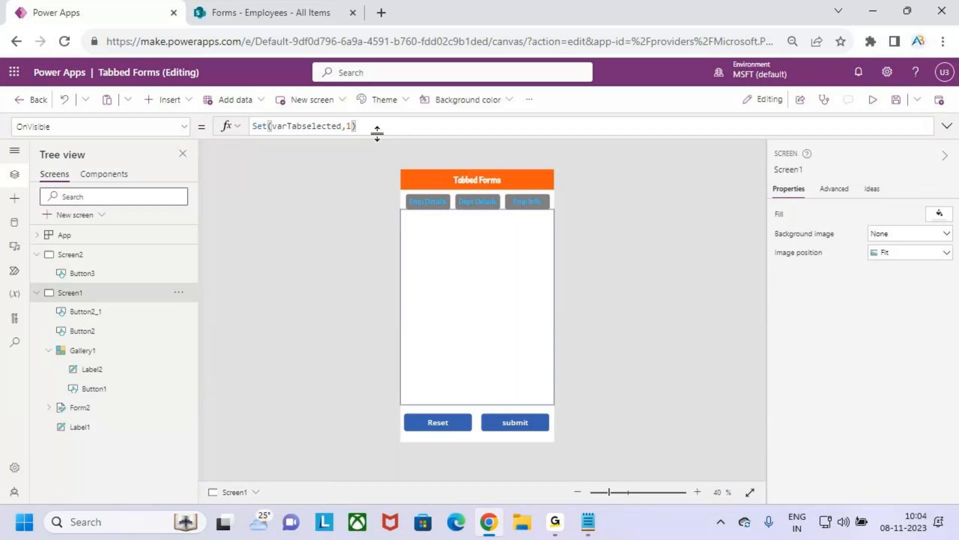
{"action": "key", "text": "BackSpace"}
{"action": "key", "text": "BackSpace"}
{"action": "key", "text": "BackSpace"}
{"action": "type", "text": ","}
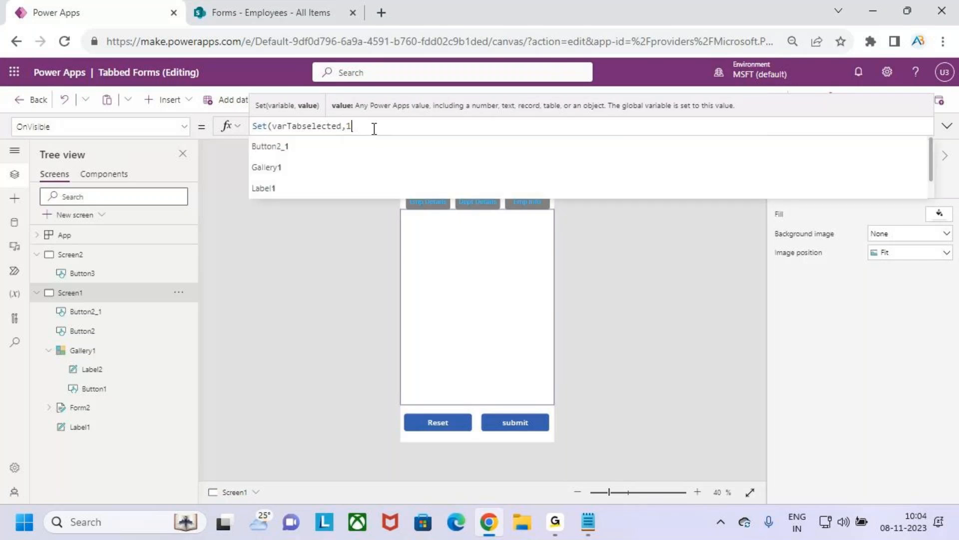
{"action": "type", "text": "1)"}
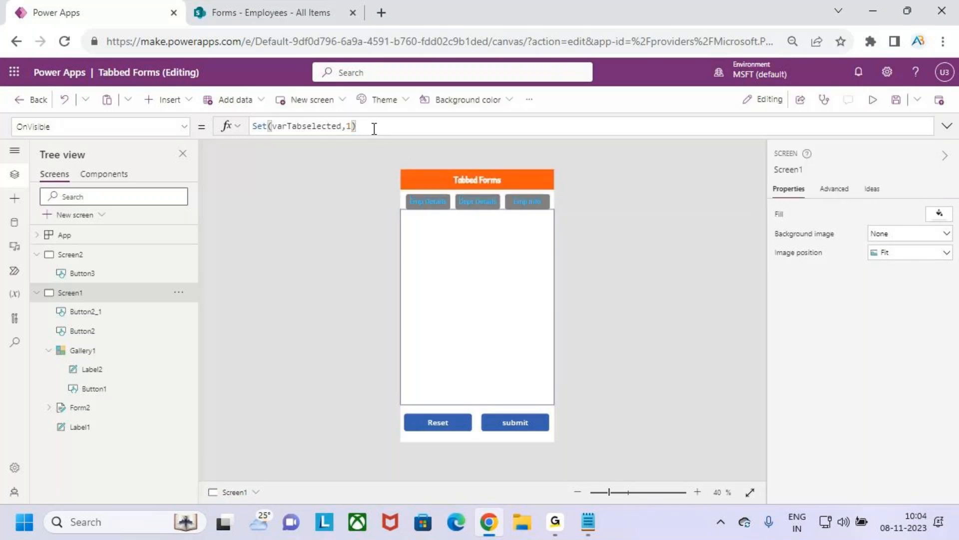
Step: Save the app and run its OnStart action
{"action": "left_click", "coordinate": [897, 101]}
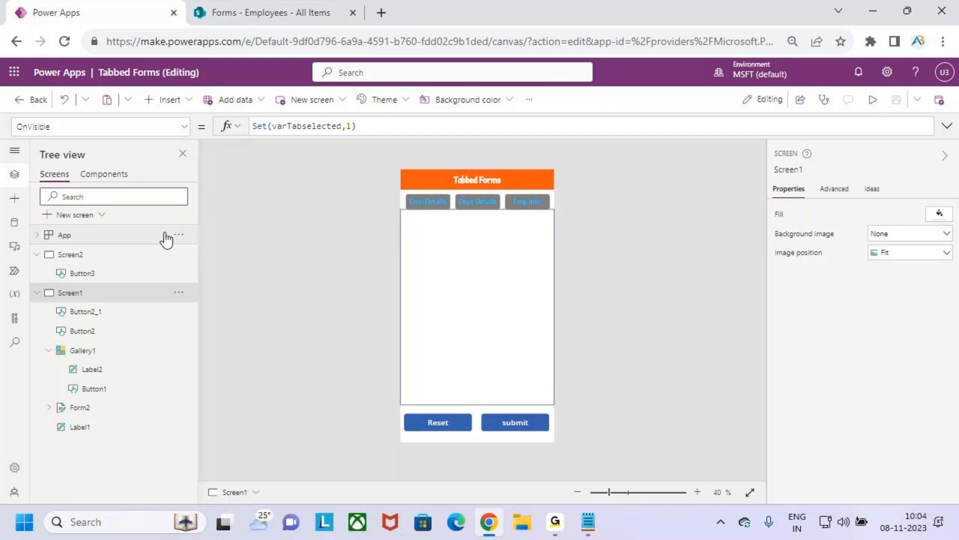
{"action": "left_click", "coordinate": [180, 239]}
{"action": "left_click", "coordinate": [181, 235]}
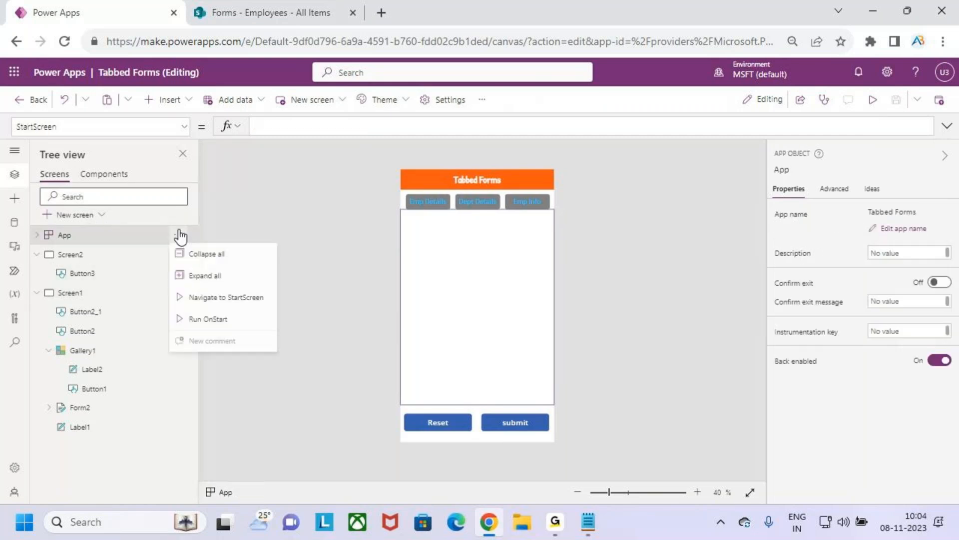
{"action": "left_click", "coordinate": [226, 322]}
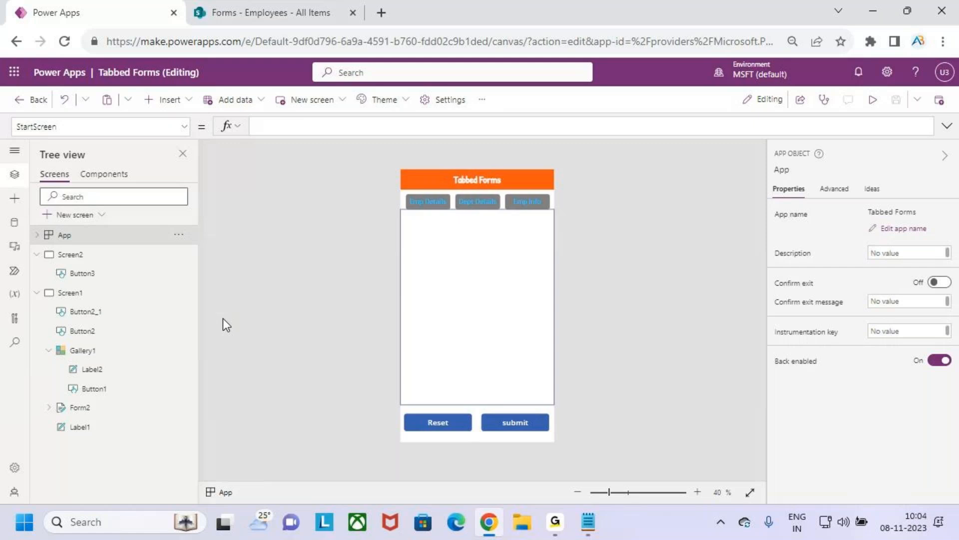
Step: Preview the app from Screen2, go to Screen1, check all three tabs, and close the preview and its tip
{"action": "left_click", "coordinate": [86, 258]}
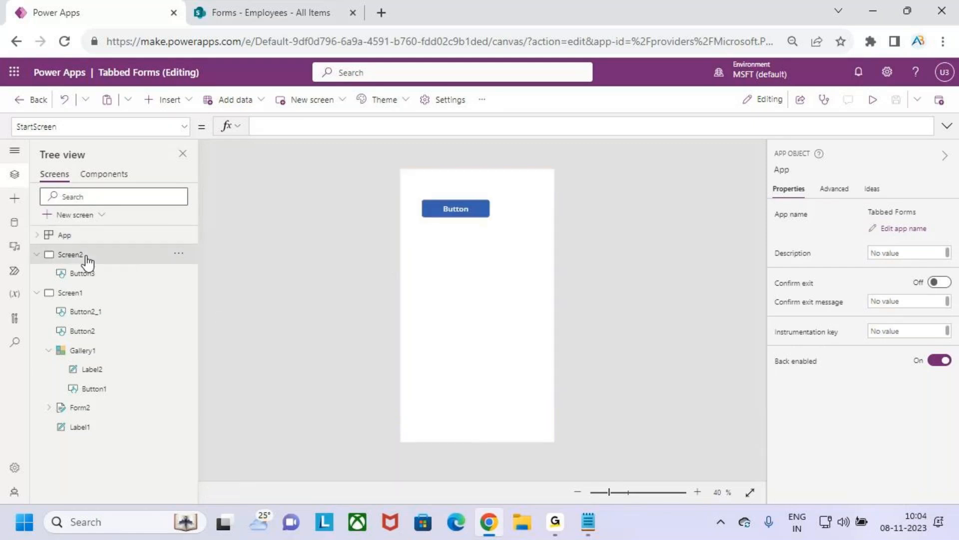
{"action": "left_click", "coordinate": [872, 100]}
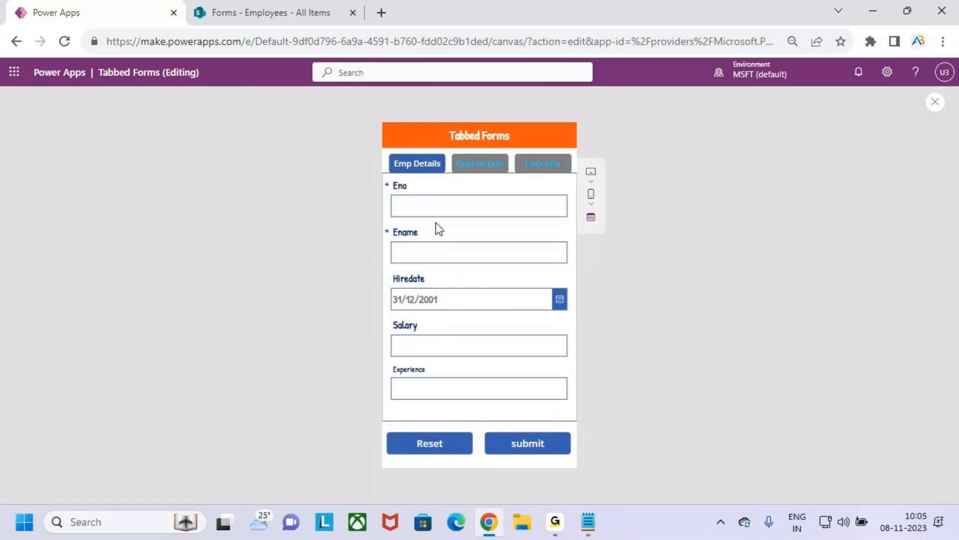
{"action": "left_click", "coordinate": [475, 166]}
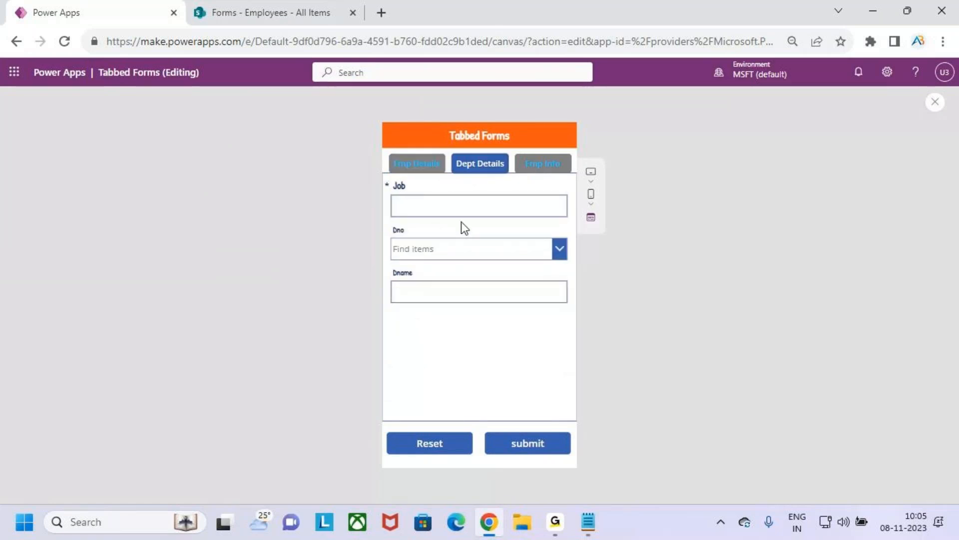
{"action": "left_click", "coordinate": [548, 166]}
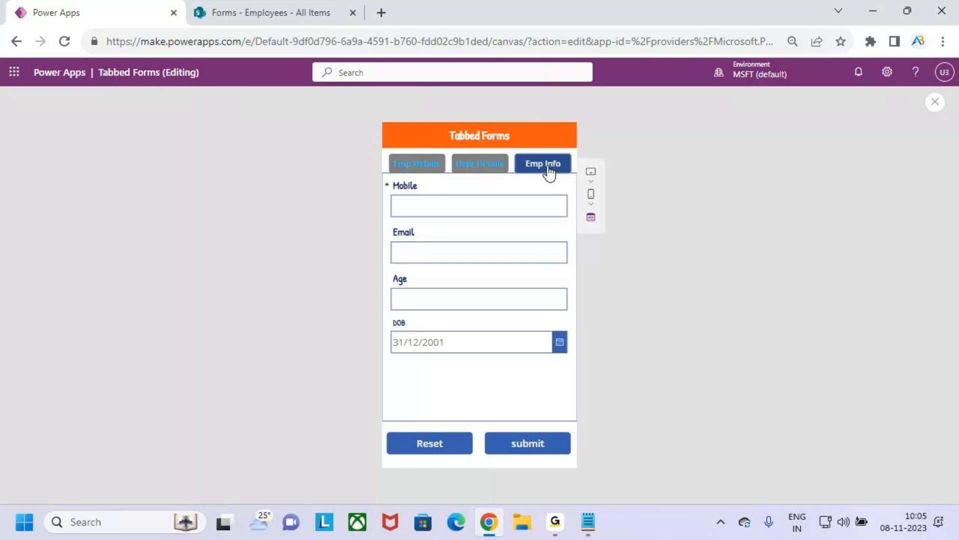
{"action": "left_click", "coordinate": [419, 166]}
{"action": "left_click", "coordinate": [935, 103]}
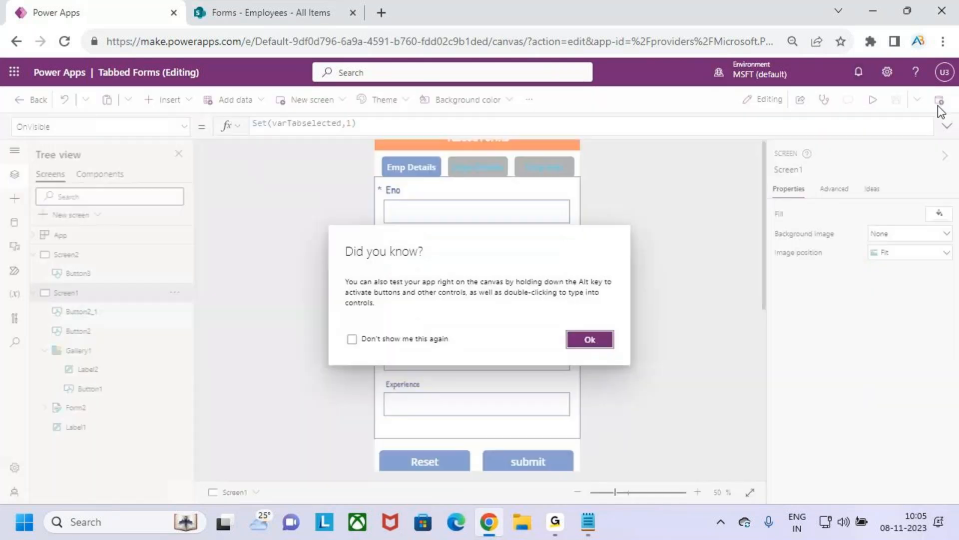
{"action": "left_click", "coordinate": [593, 340]}
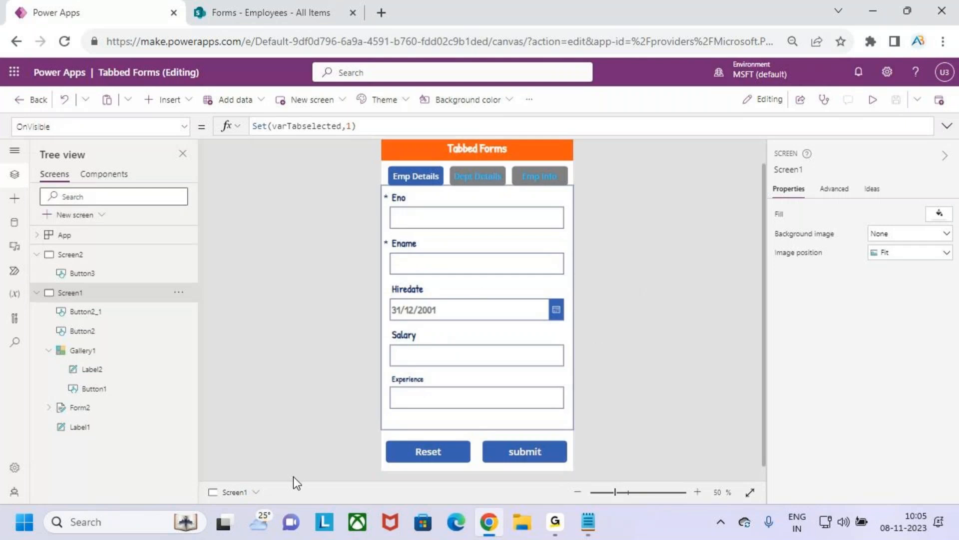
Step: Examine Screen1's OnVisible formula and how its tab value relates to the Emp Details, Dept Details and Emp Info tabs
{"action": "key", "text": "ctrl+2"}
{"action": "left_click_drag", "start_coordinate": [386, 165], "coordinate": [445, 192]}
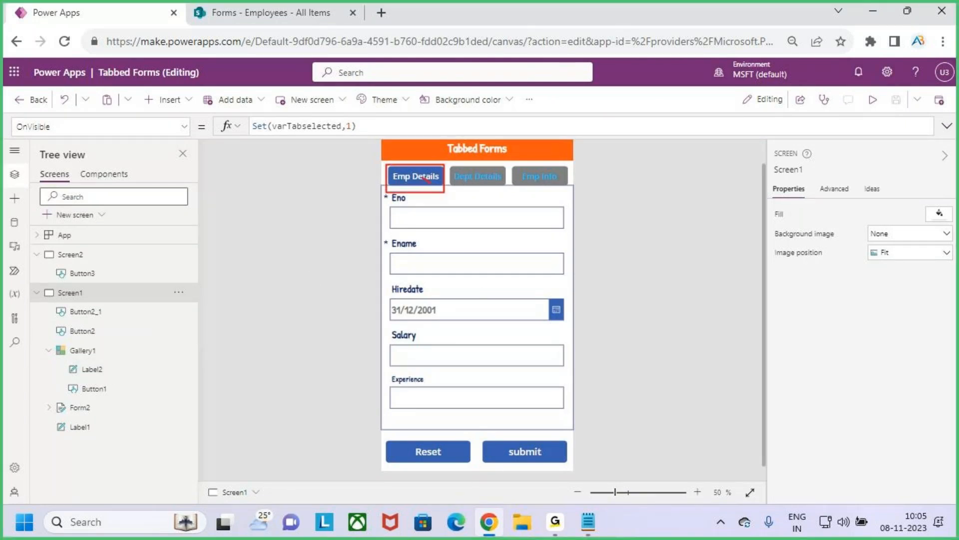
{"action": "key", "text": "Escape"}
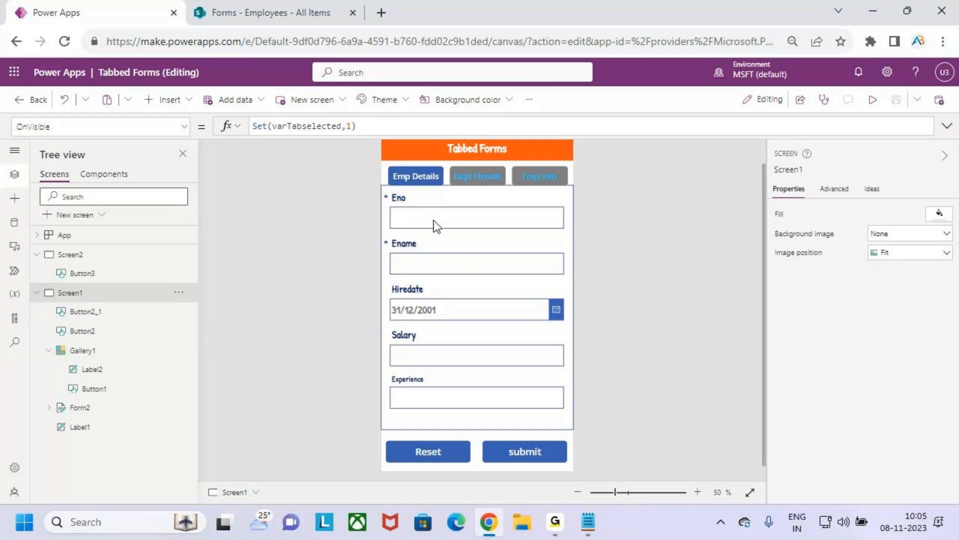
{"action": "left_click", "coordinate": [185, 126]}
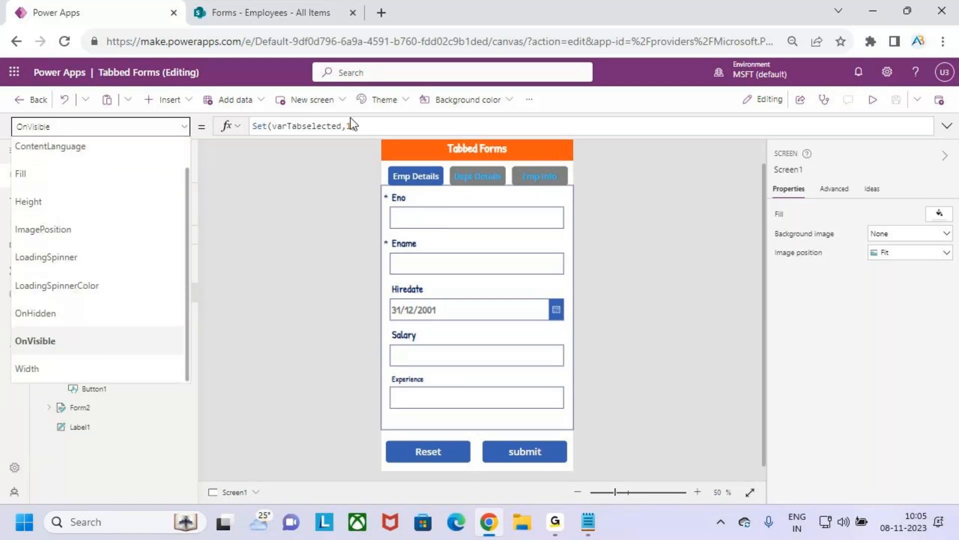
{"action": "left_click", "coordinate": [373, 124]}
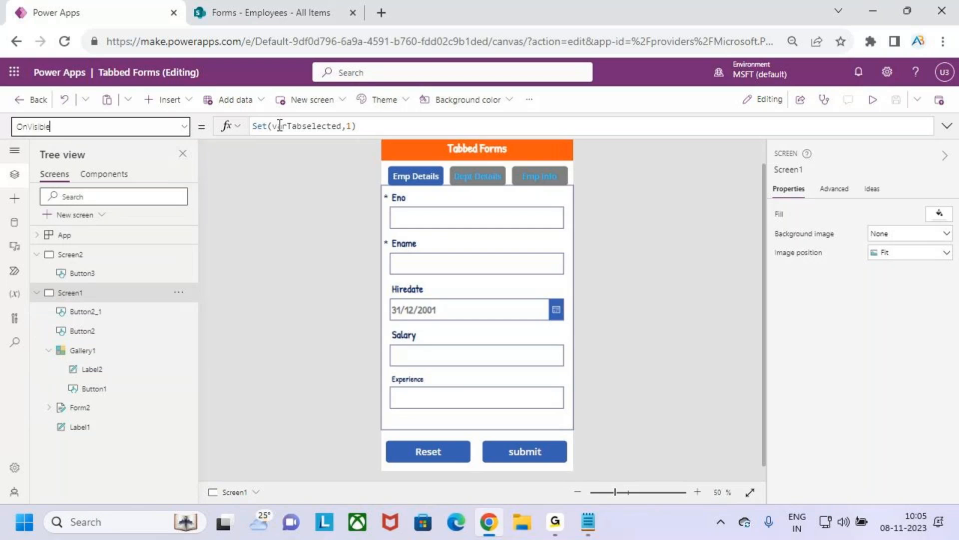
{"action": "left_click_drag", "start_coordinate": [274, 126], "coordinate": [357, 125]}
{"action": "key", "text": "ctrl+2"}
{"action": "mouse_move", "coordinate": [372, 118]}
{"action": "left_mouse_down"}
{"action": "mouse_move", "coordinate": [344, 126]}
{"action": "mouse_move", "coordinate": [352, 114]}
{"action": "mouse_move", "coordinate": [402, 160]}
{"action": "mouse_move", "coordinate": [416, 74]}
{"action": "mouse_move", "coordinate": [407, 66]}
{"action": "mouse_move", "coordinate": [483, 152]}
{"action": "left_mouse_up"}
{"action": "mouse_move", "coordinate": [504, 65]}
{"action": "left_mouse_down"}
{"action": "mouse_move", "coordinate": [520, 92]}
{"action": "mouse_move", "coordinate": [507, 55]}
{"action": "mouse_move", "coordinate": [542, 95]}
{"action": "mouse_move", "coordinate": [560, 163]}
{"action": "left_mouse_up"}
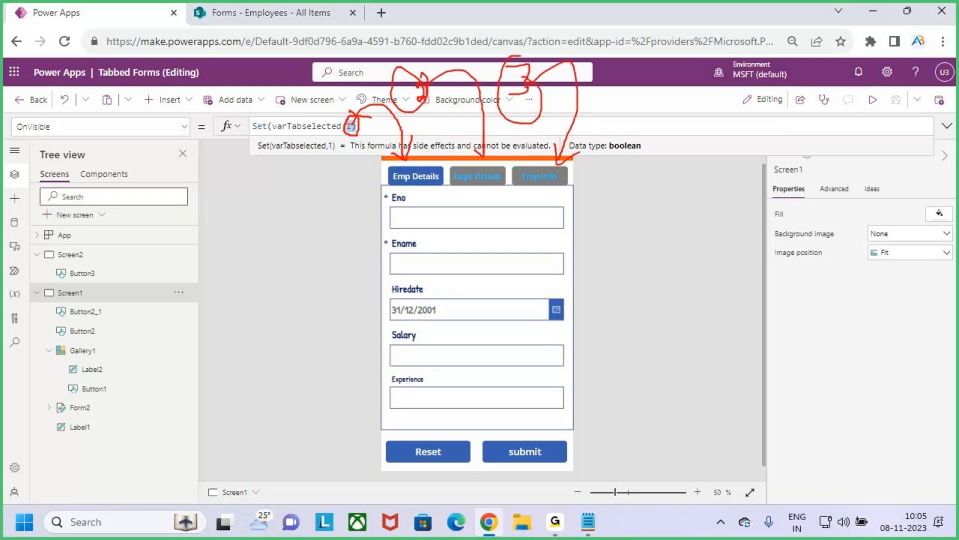
Step: Preview the app from Screen2, go to Screen1, visit the Dept Details and Emp Info tabs, and submit the empty form
{"action": "key", "text": "Escape"}
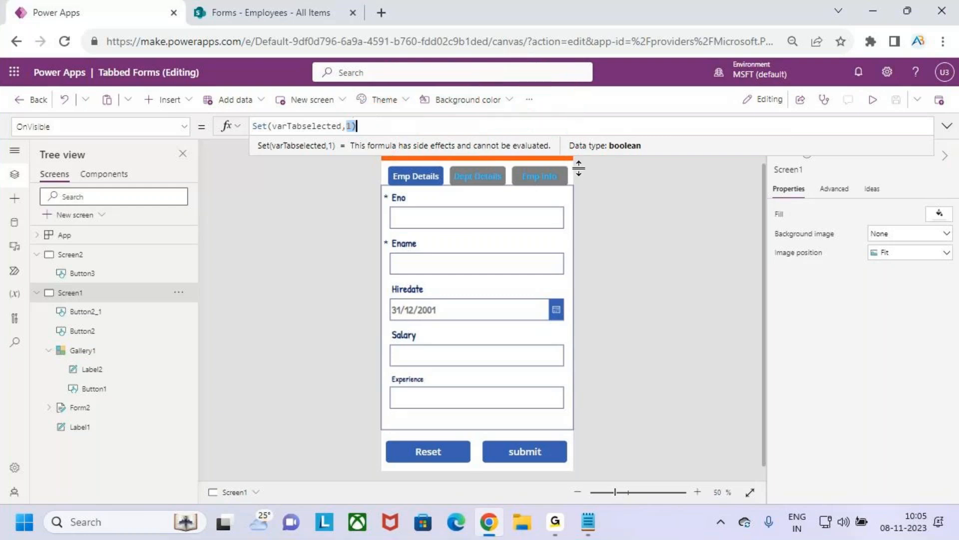
{"action": "left_click", "coordinate": [85, 256]}
{"action": "left_click", "coordinate": [873, 99]}
{"action": "left_click", "coordinate": [441, 181]}
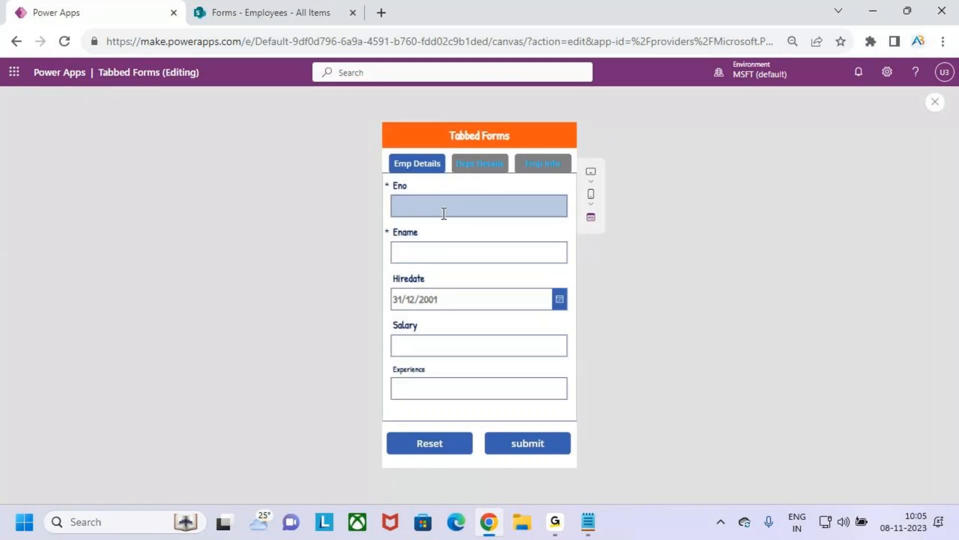
{"action": "left_click", "coordinate": [487, 170]}
{"action": "left_click", "coordinate": [555, 169]}
{"action": "left_click", "coordinate": [543, 445]}
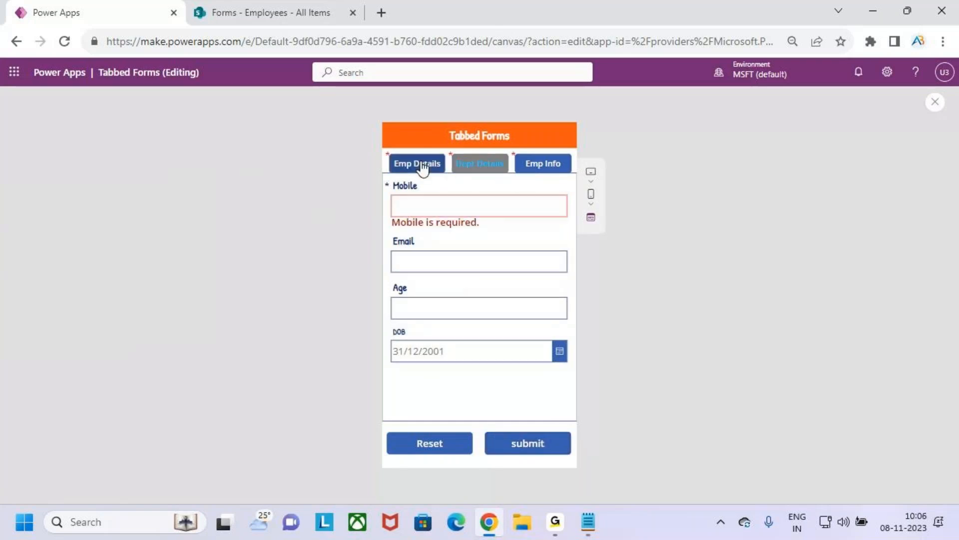
Step: Fill in the required fields across the tabs: Job sfd, Mobile sfac, Eno eqd and Ename sfa
{"action": "left_click", "coordinate": [477, 166]}
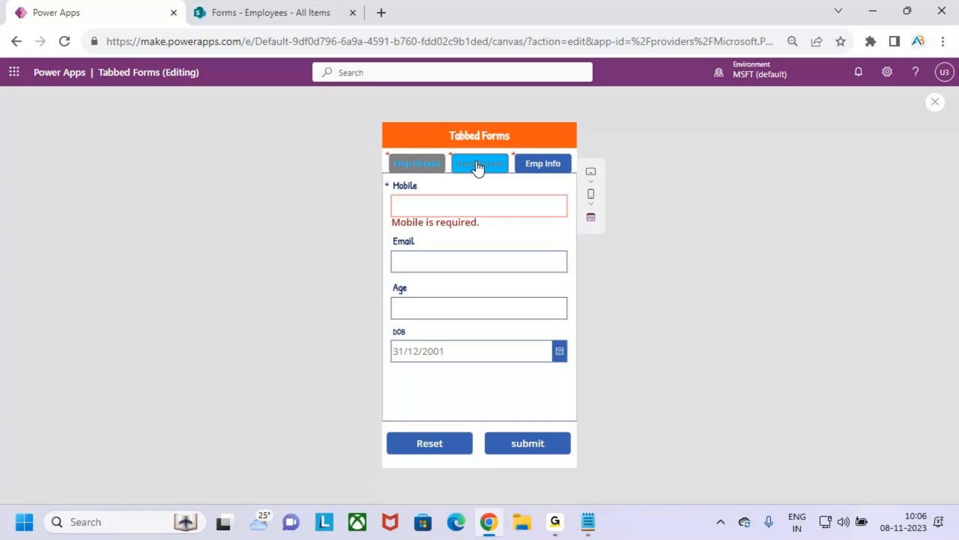
{"action": "type", "text": "sfd"}
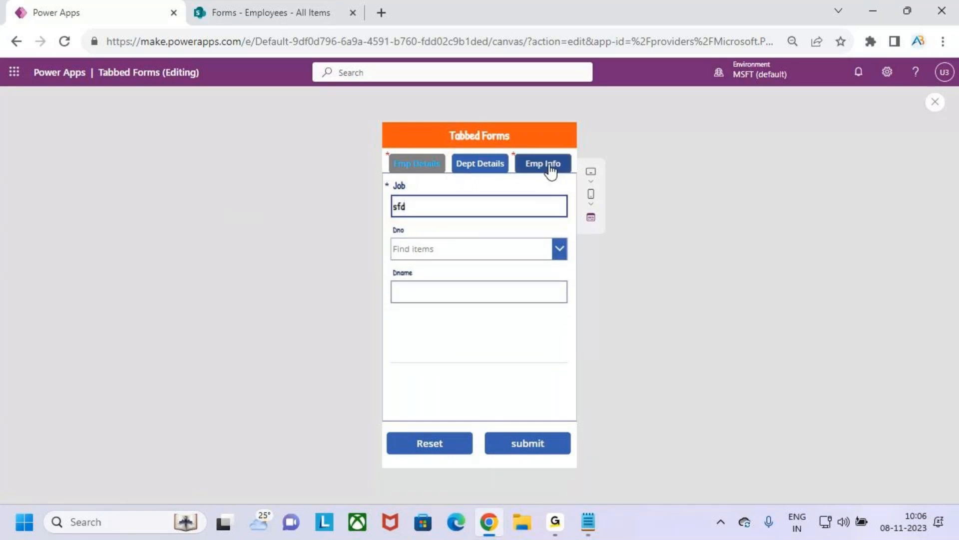
{"action": "left_click", "coordinate": [522, 166]}
{"action": "left_click", "coordinate": [466, 210]}
{"action": "type", "text": "sfac"}
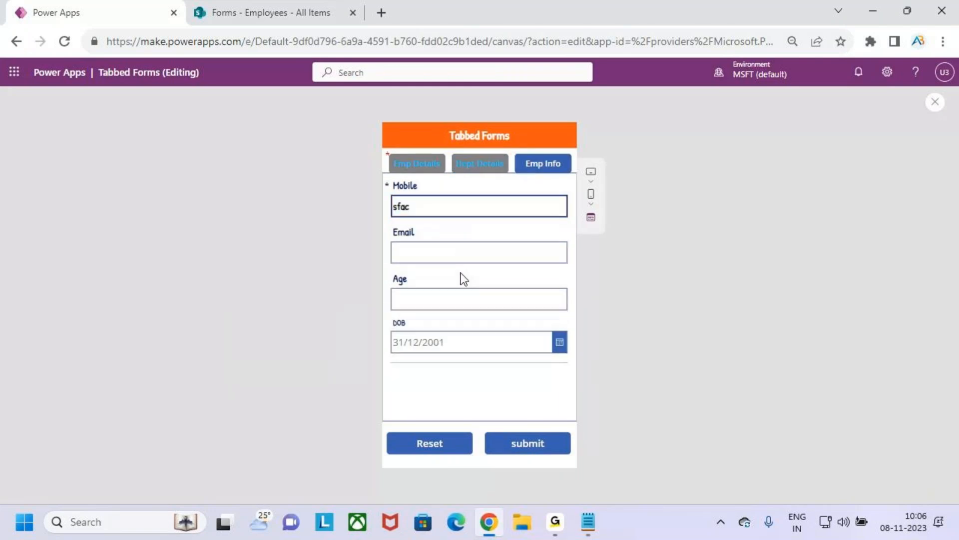
{"action": "left_click", "coordinate": [416, 167]}
{"action": "left_click", "coordinate": [424, 200]}
{"action": "type", "text": "eqd"}
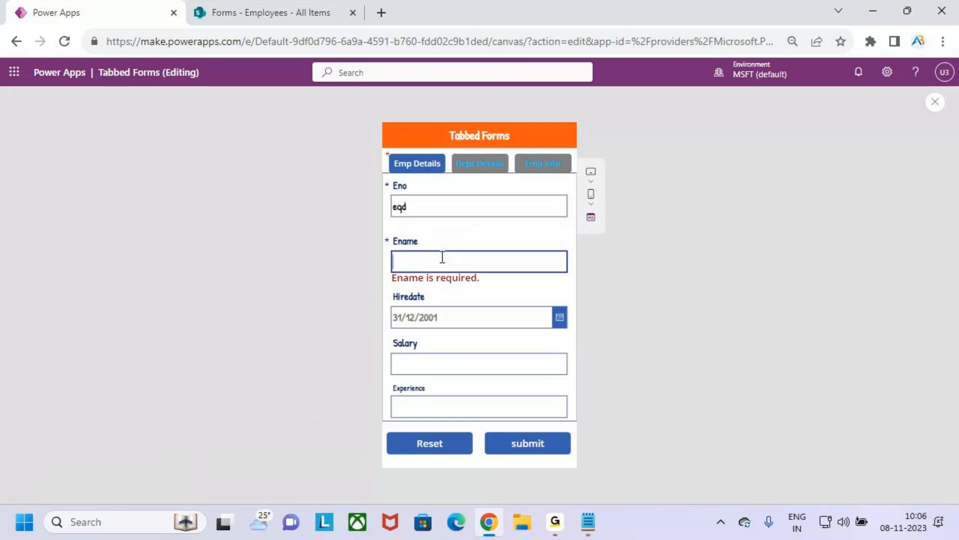
{"action": "left_click", "coordinate": [441, 260]}
{"action": "type", "text": "sfa"}
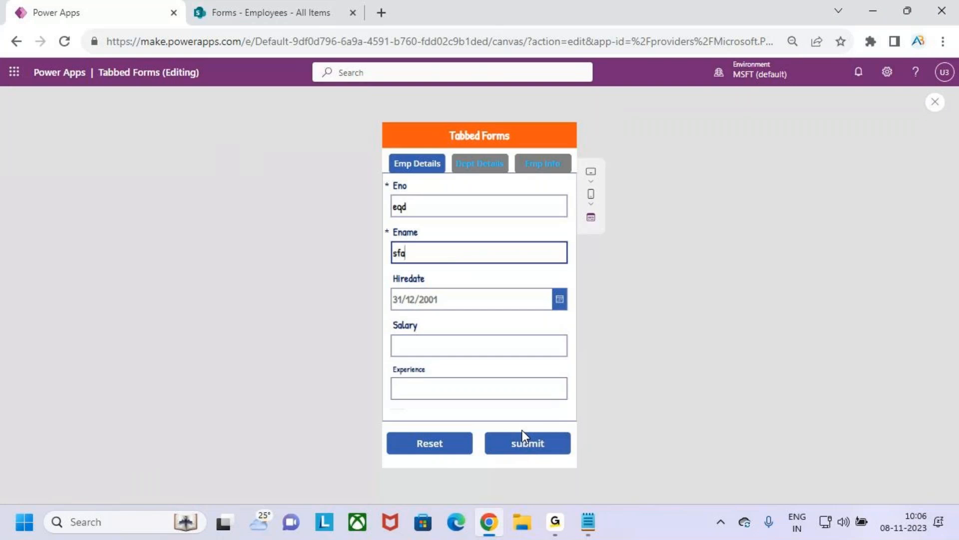
Step: Close the app preview and dismiss its tip, returning to the Screen1 editor
{"action": "left_click", "coordinate": [936, 103]}
{"action": "left_click", "coordinate": [872, 14]}
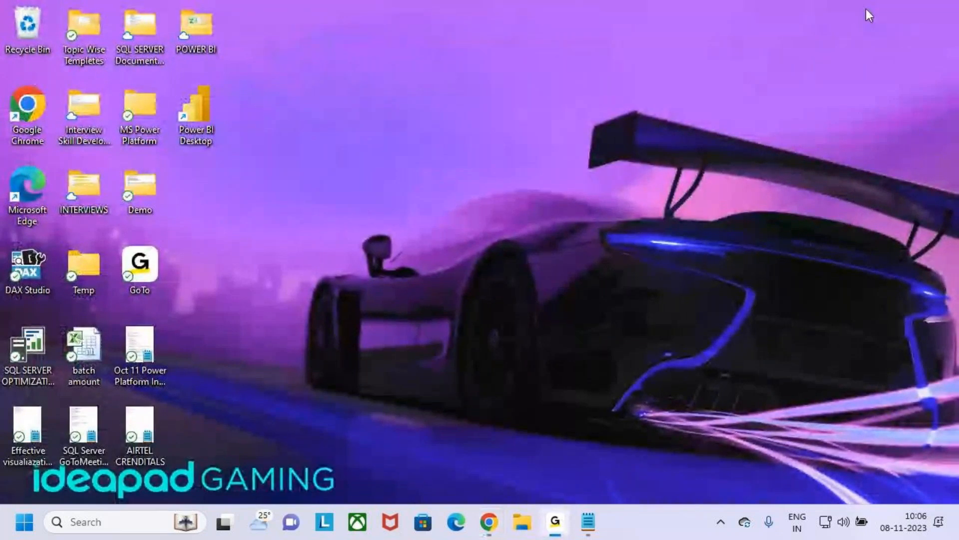
{"action": "left_click", "coordinate": [488, 522]}
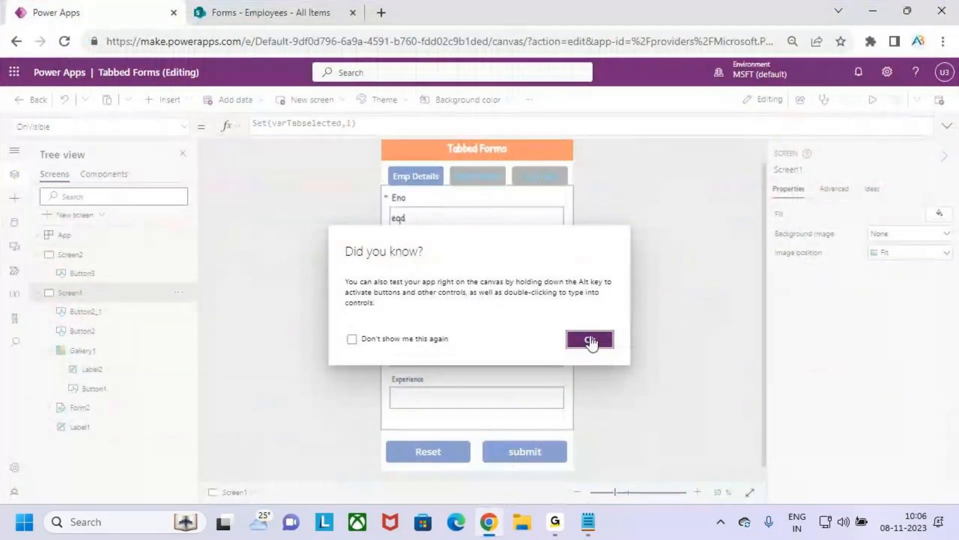
{"action": "left_click", "coordinate": [590, 341]}
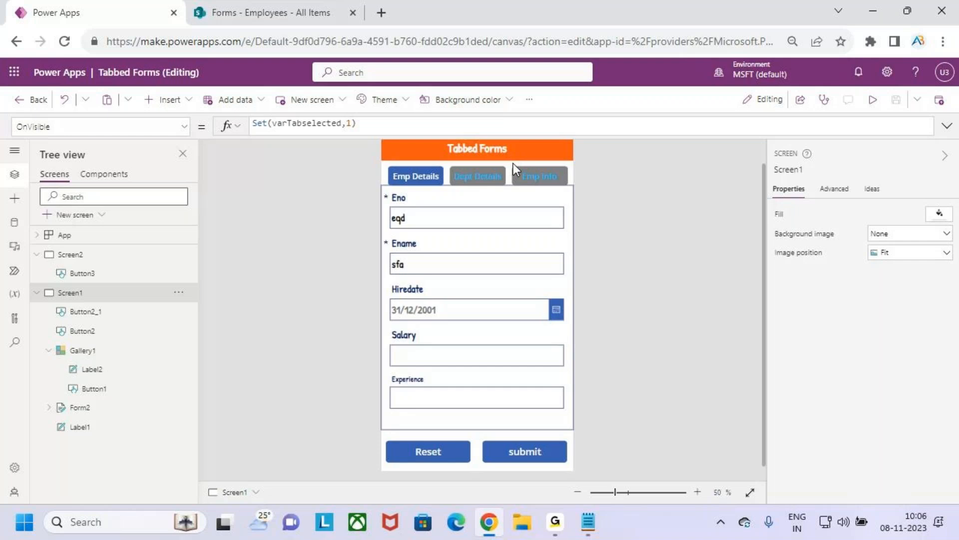
Step: Clear the row selection in the SharePoint Employees list and return to Power Apps
{"action": "left_click", "coordinate": [275, 11]}
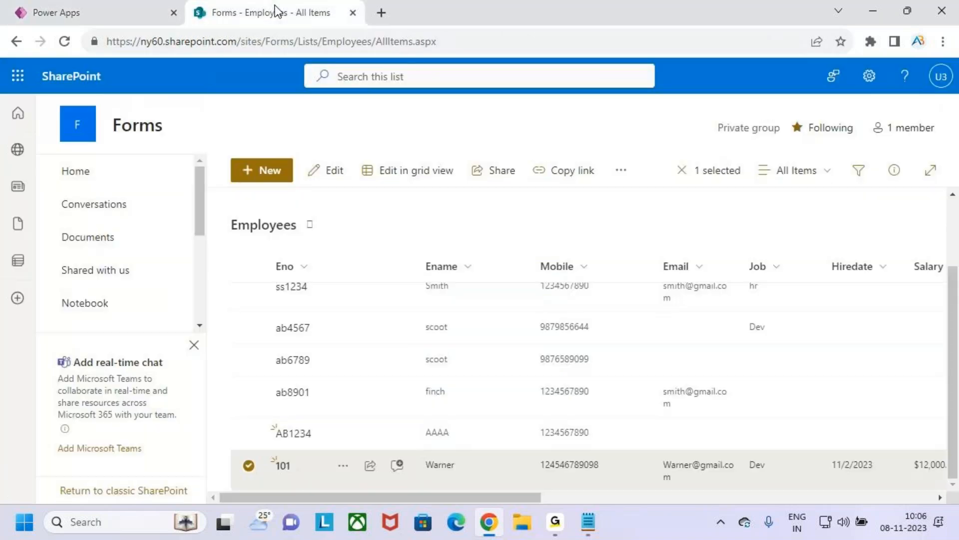
{"action": "left_click", "coordinate": [244, 464]}
{"action": "left_click", "coordinate": [134, 6]}
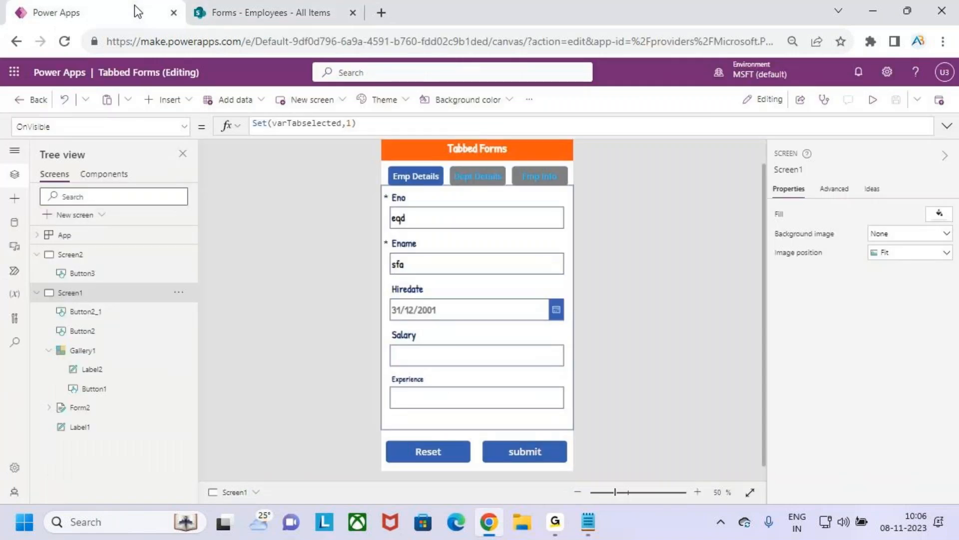
Step: Narrow Form2 from its right edge to a width of about 619
{"action": "left_click", "coordinate": [568, 271]}
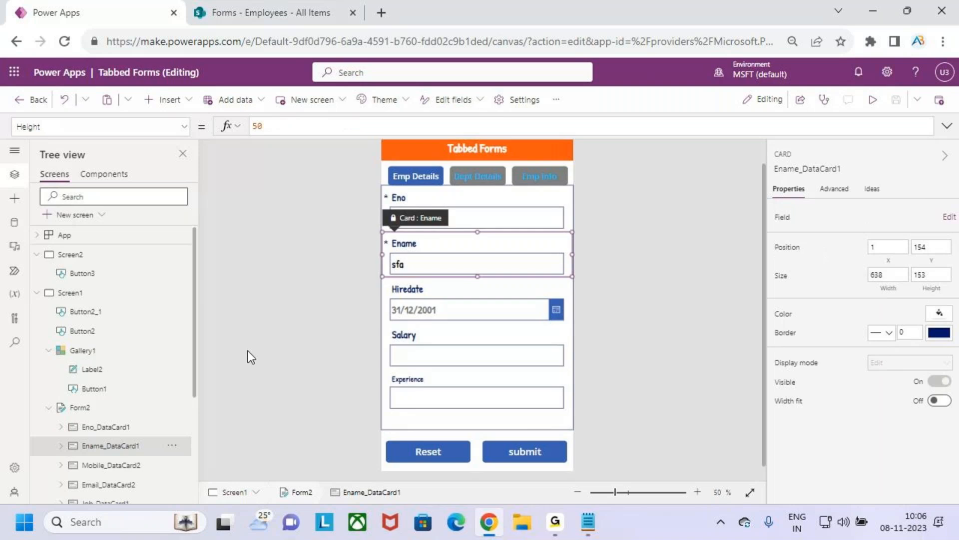
{"action": "left_click", "coordinate": [111, 407]}
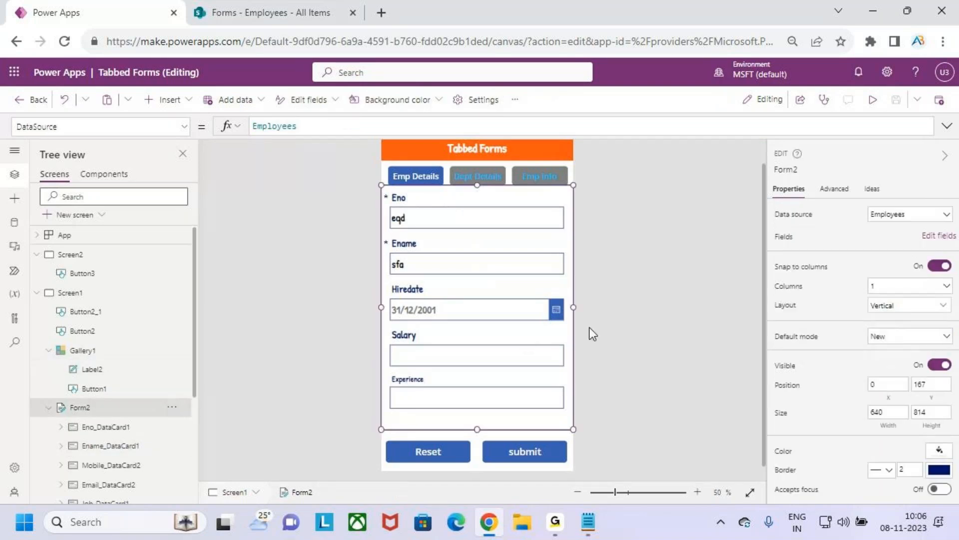
{"action": "left_click_drag", "start_coordinate": [573, 308], "coordinate": [567, 307]}
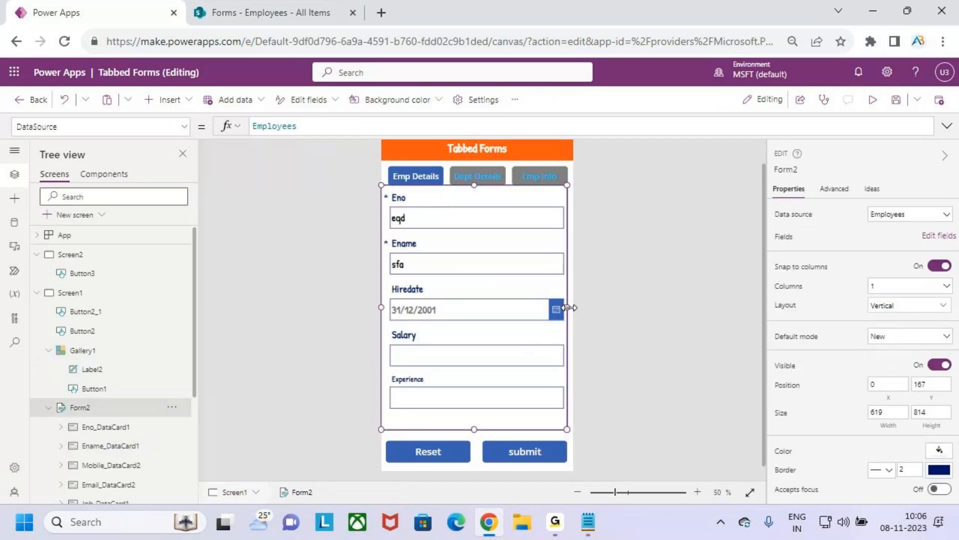
Step: Save the Tabbed Forms app and publish this version
{"action": "left_click", "coordinate": [896, 100]}
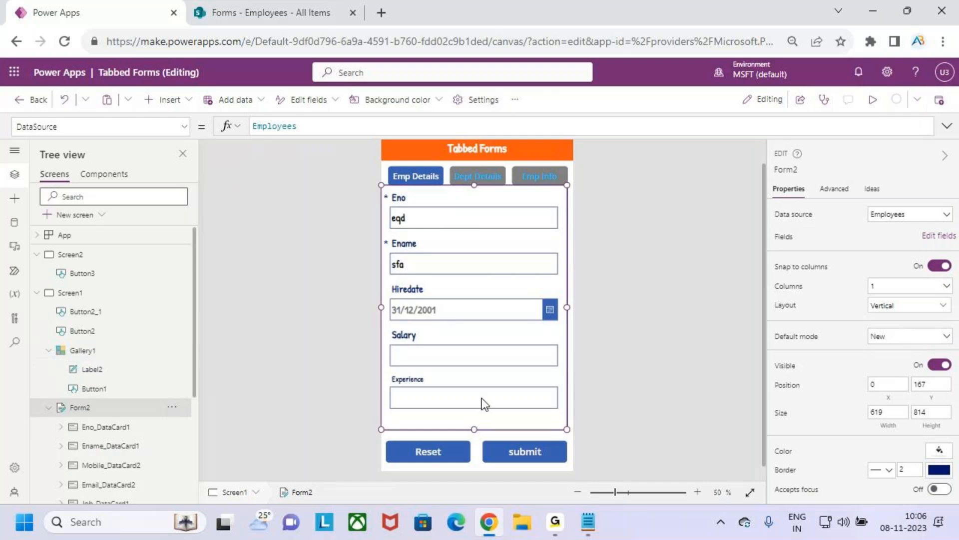
{"action": "left_click", "coordinate": [939, 99]}
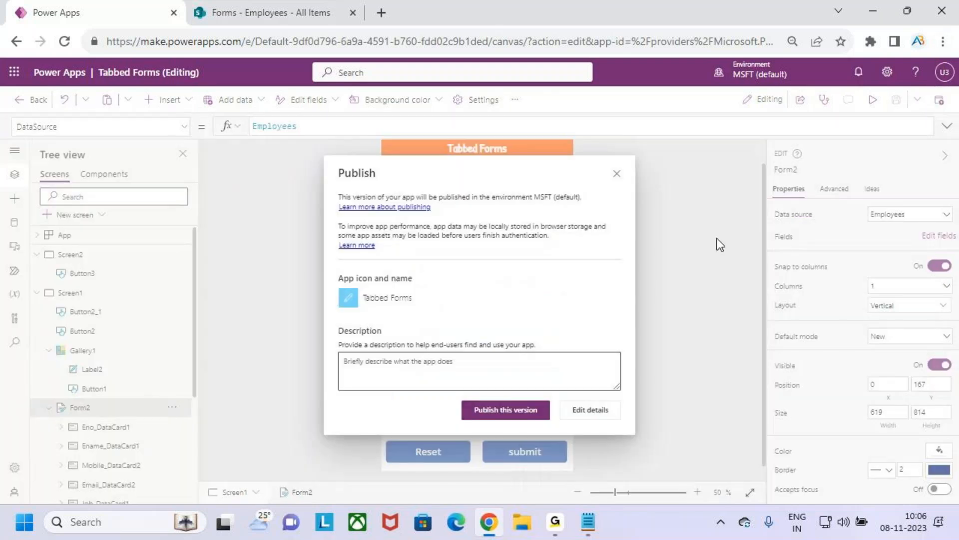
{"action": "left_click", "coordinate": [525, 411]}
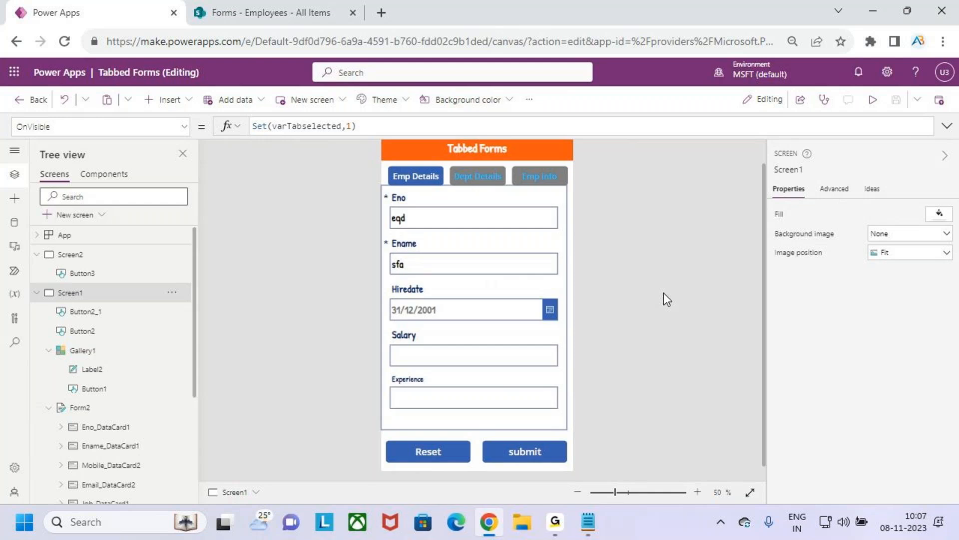
Step: Examine the Title, Id and Error entries of the three tabs in Gallery1's expanded Items formula, and collapse it
{"action": "left_click", "coordinate": [412, 173]}
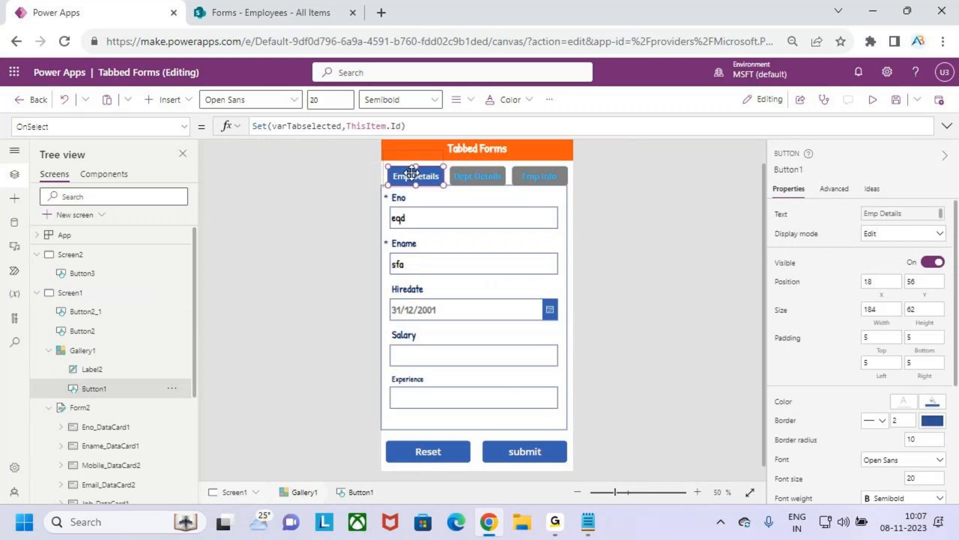
{"action": "left_click", "coordinate": [459, 170]}
{"action": "left_click_drag", "start_coordinate": [596, 135], "coordinate": [596, 257]}
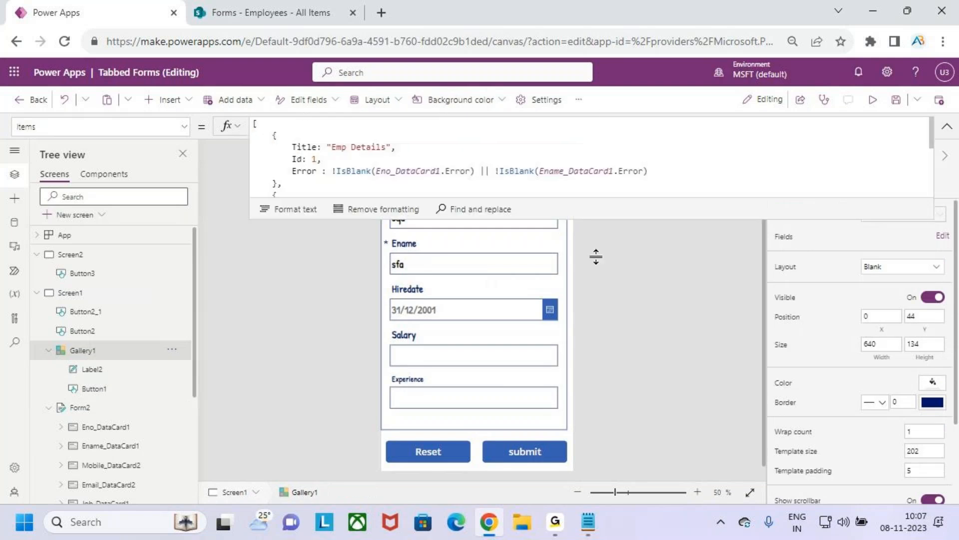
{"action": "left_click_drag", "start_coordinate": [485, 290], "coordinate": [254, 265]}
{"action": "left_click", "coordinate": [489, 230]}
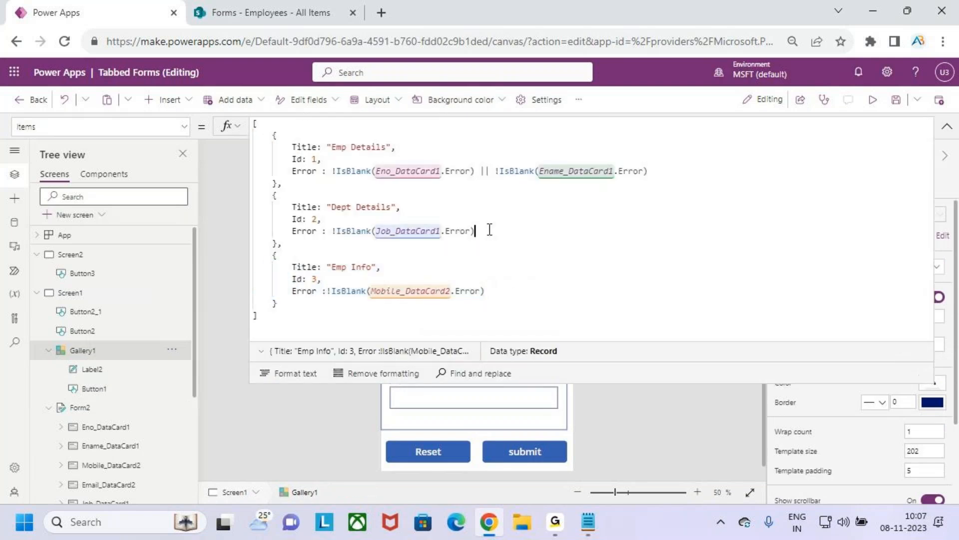
{"action": "left_click_drag", "start_coordinate": [490, 230], "coordinate": [242, 210]}
{"action": "left_click_drag", "start_coordinate": [649, 171], "coordinate": [253, 143]}
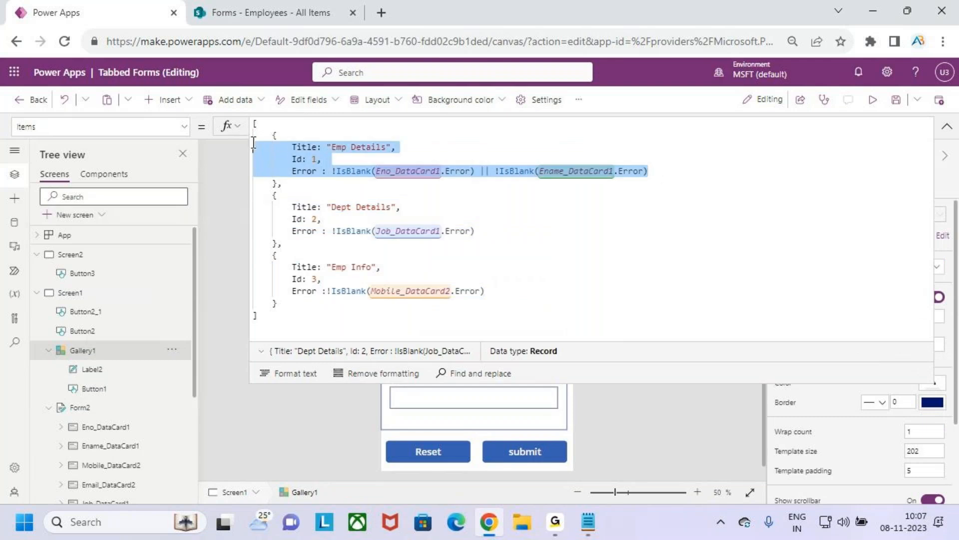
{"action": "left_click", "coordinate": [945, 128]}
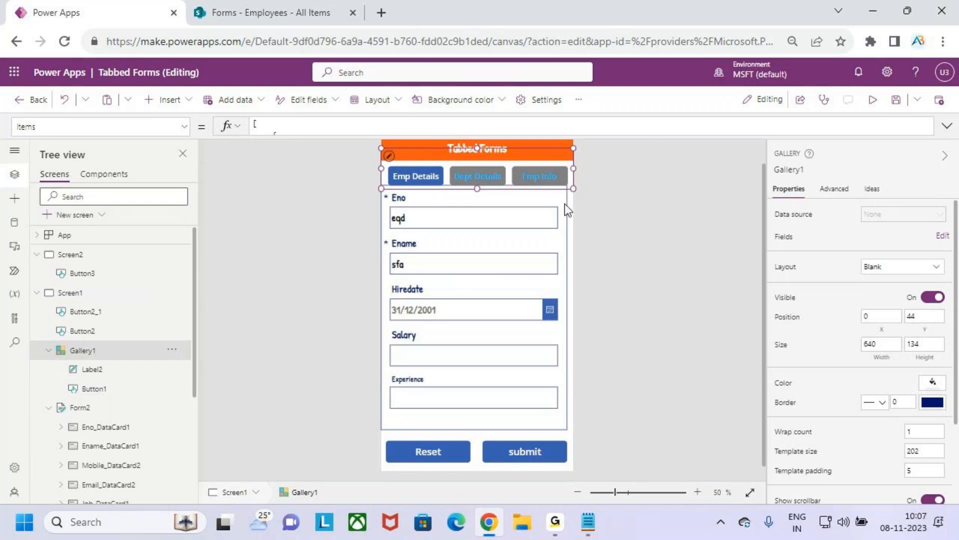
Step: Inspect the tab gallery up close, including its template cell and the Emp Details button inside it
{"action": "scroll", "coordinate": [508, 227], "scroll_direction": "up", "scroll_amount": 5}
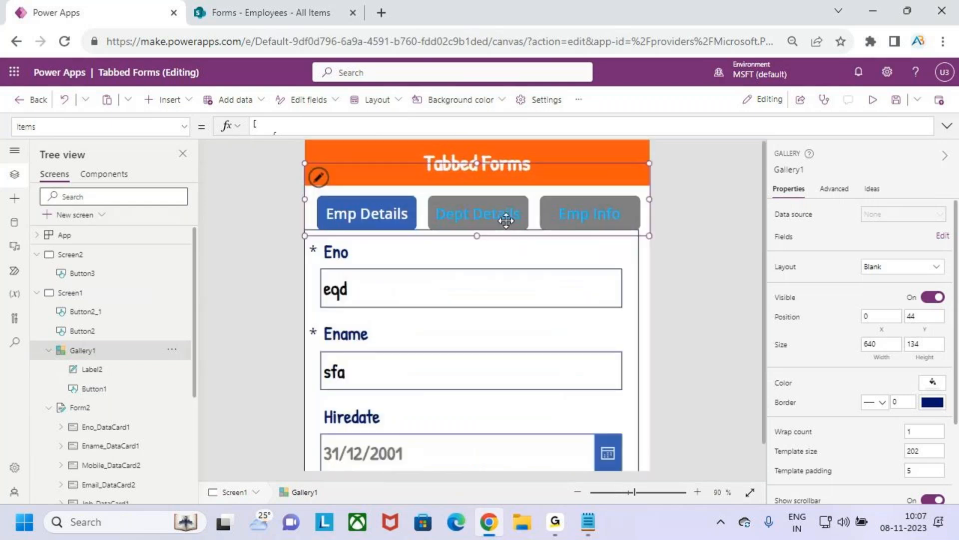
{"action": "scroll", "coordinate": [509, 226], "scroll_direction": "down", "scroll_amount": 1}
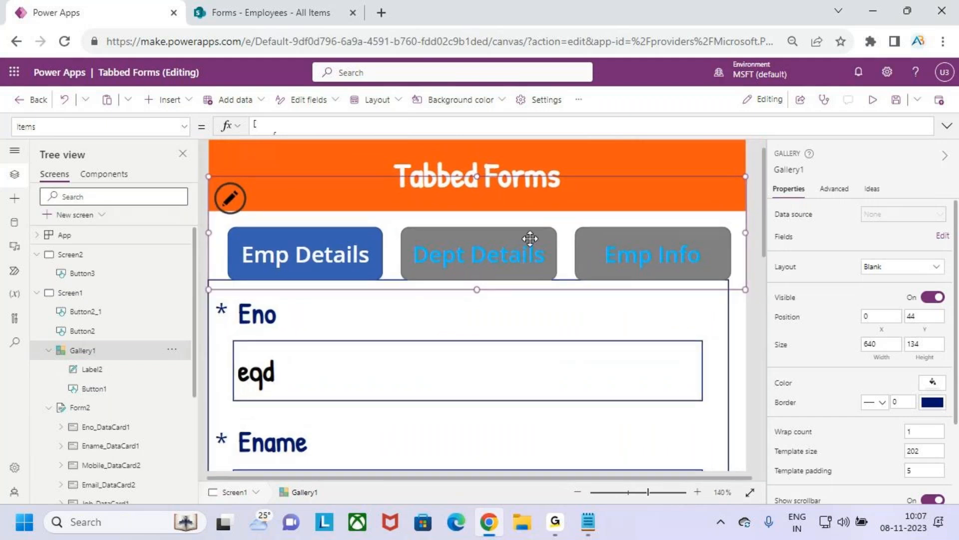
{"action": "left_click", "coordinate": [233, 198]}
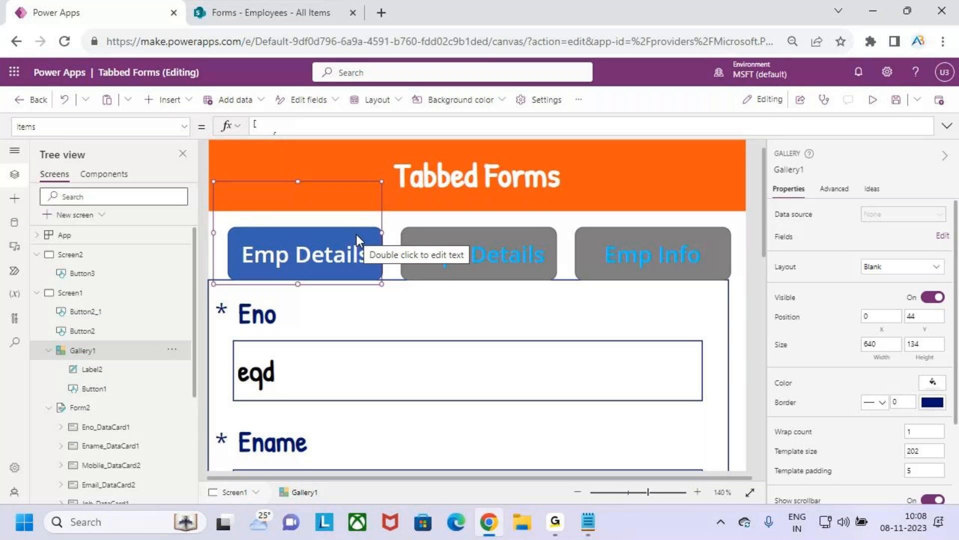
{"action": "left_click", "coordinate": [413, 218]}
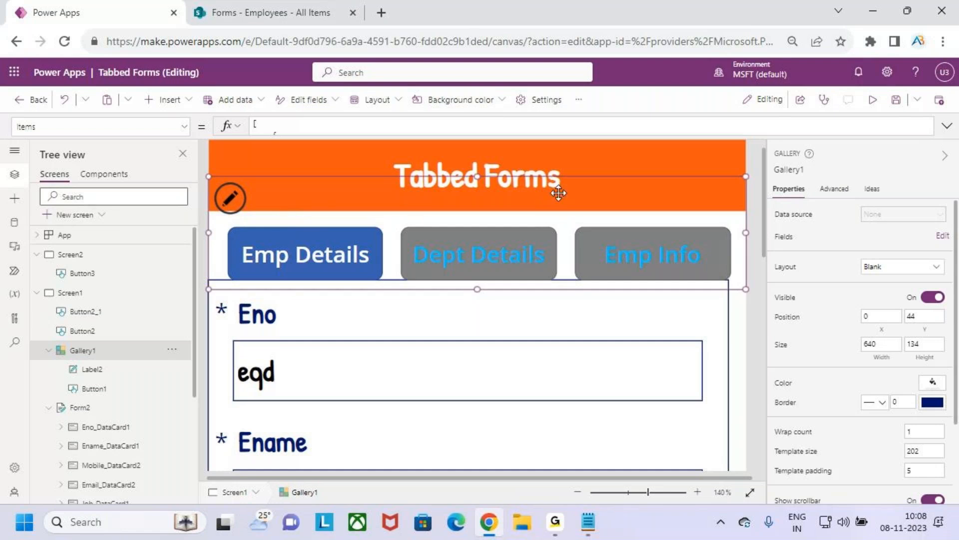
{"action": "left_click", "coordinate": [231, 200]}
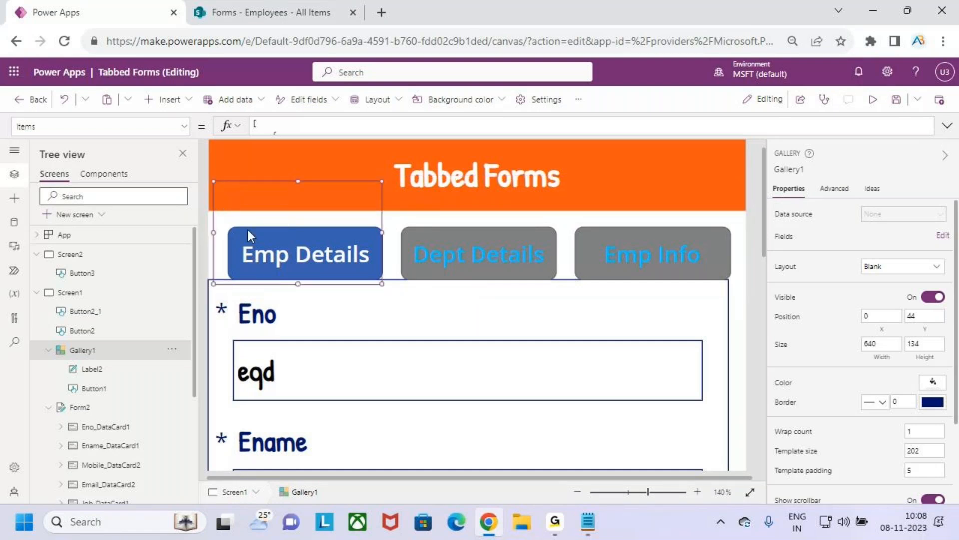
{"action": "left_click", "coordinate": [316, 253]}
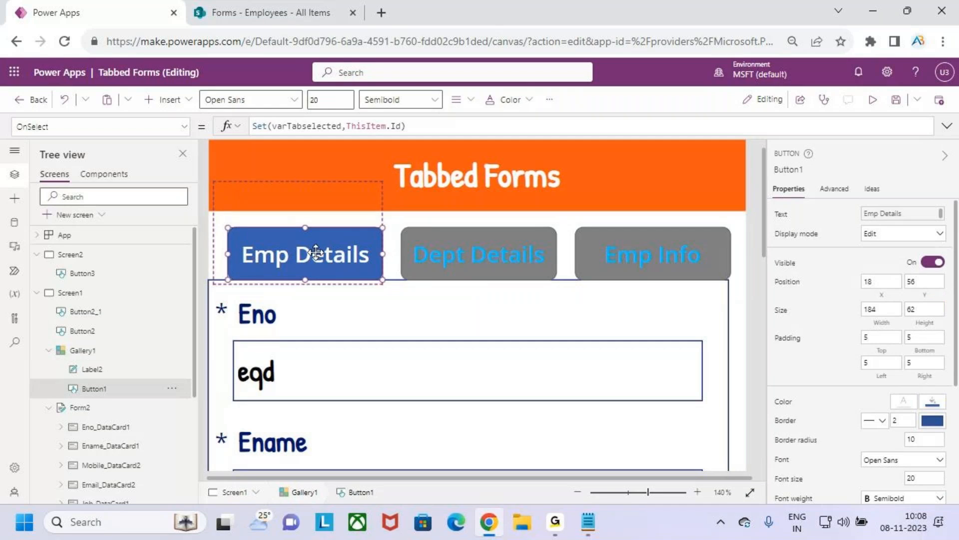
Step: Reopen the tab gallery's Items property and review its full table of records for the three tabs
{"action": "left_click", "coordinate": [445, 207]}
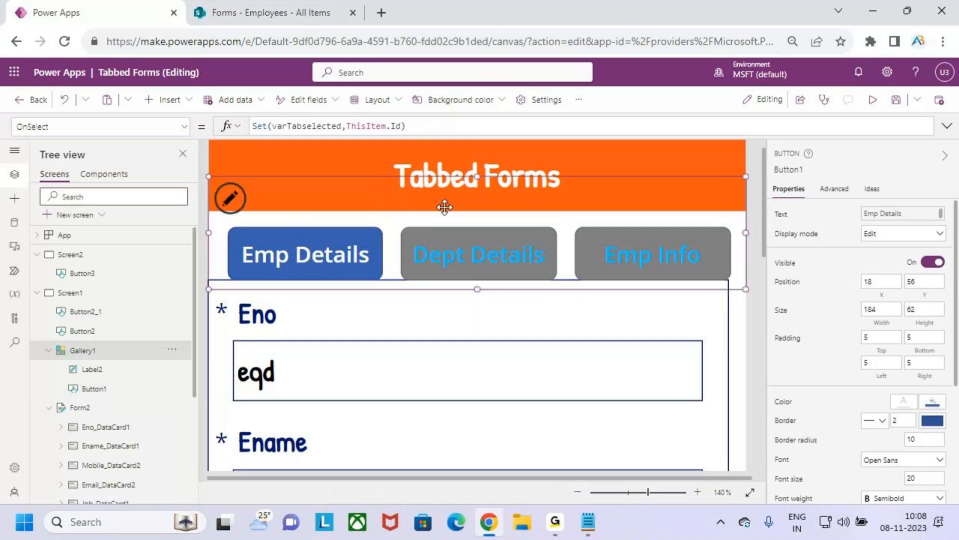
{"action": "left_click", "coordinate": [124, 126]}
{"action": "type", "text": "Items"}
{"action": "key", "text": "Return"}
{"action": "left_click_drag", "start_coordinate": [327, 278], "coordinate": [258, 127]}
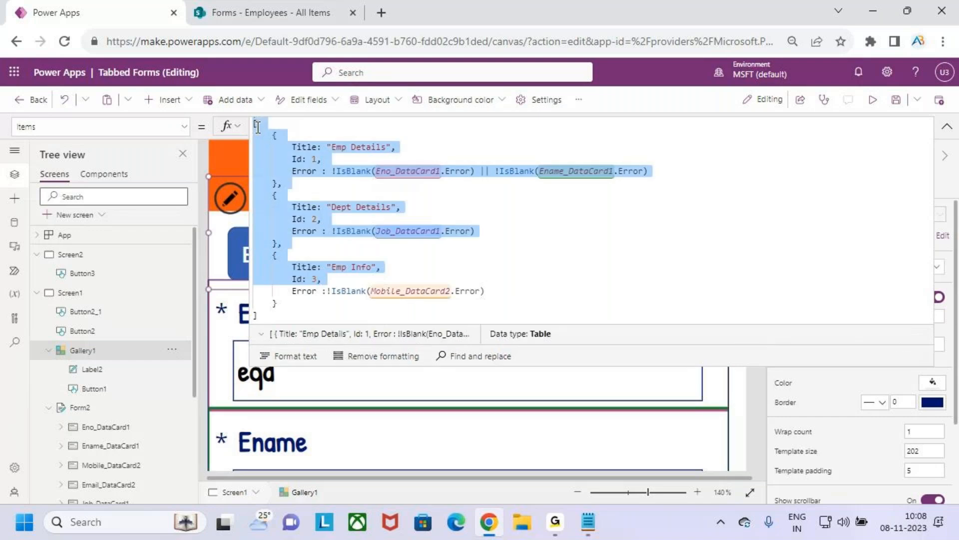
{"action": "left_click_drag", "start_coordinate": [543, 296], "coordinate": [263, 144]}
{"action": "left_click", "coordinate": [525, 256]}
{"action": "left_click", "coordinate": [946, 131]}
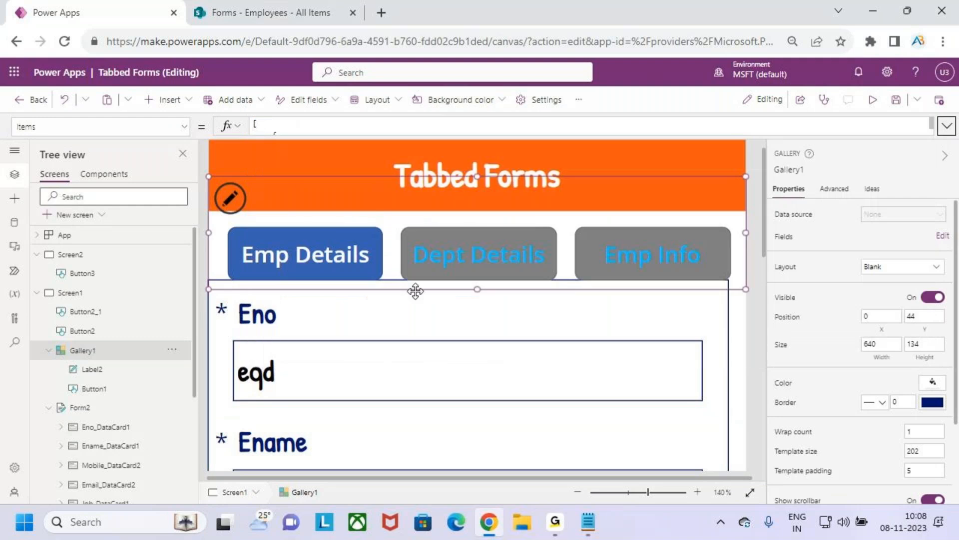
Step: Bring up the Text formula of the Emp Details button in the tab gallery, and undo the accidental duplication of its text
{"action": "left_click", "coordinate": [326, 264]}
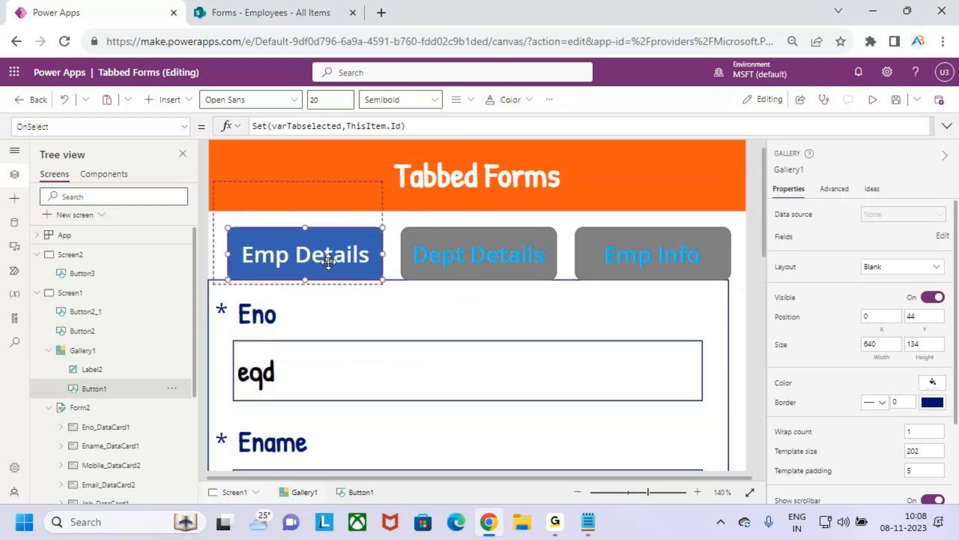
{"action": "left_click", "coordinate": [181, 129]}
{"action": "scroll", "coordinate": [80, 223], "scroll_direction": "up", "scroll_amount": 2}
{"action": "scroll", "coordinate": [80, 223], "scroll_direction": "down", "scroll_amount": 8}
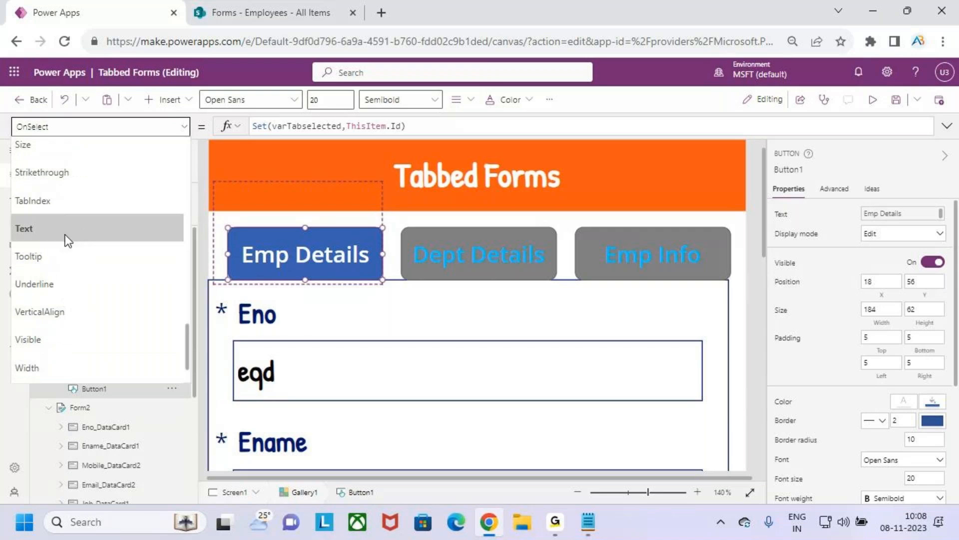
{"action": "left_click", "coordinate": [67, 234]}
{"action": "left_click_drag", "start_coordinate": [259, 124], "coordinate": [350, 129]}
{"action": "key", "text": "ctrl+d"}
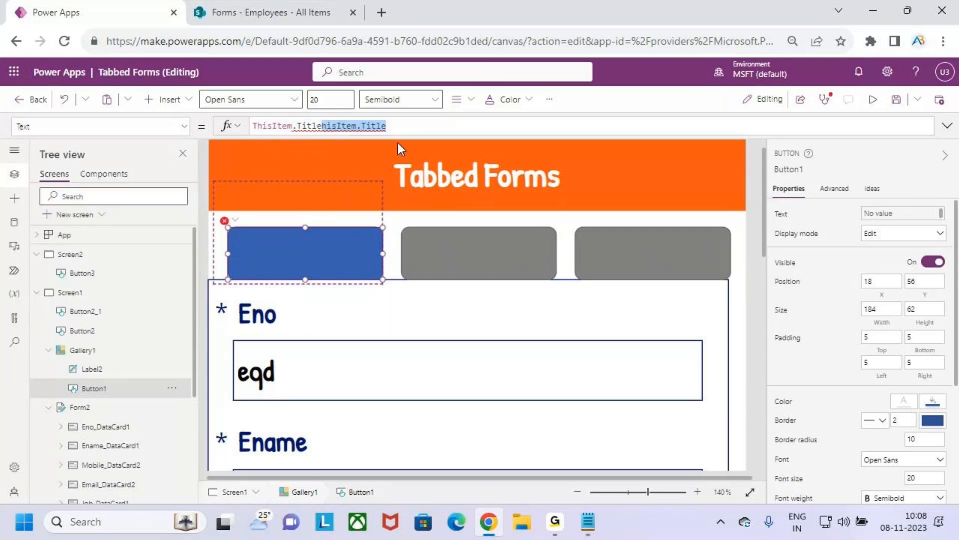
{"action": "key", "text": "ctrl+z"}
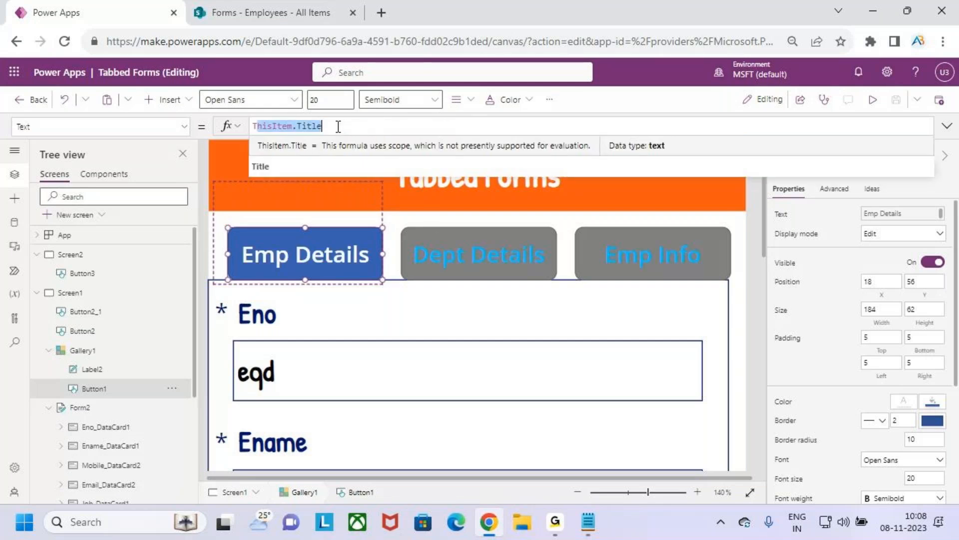
Step: Change the tab button's Text formula to ThisItem.Id
{"action": "left_click_drag", "start_coordinate": [298, 126], "coordinate": [327, 126]}
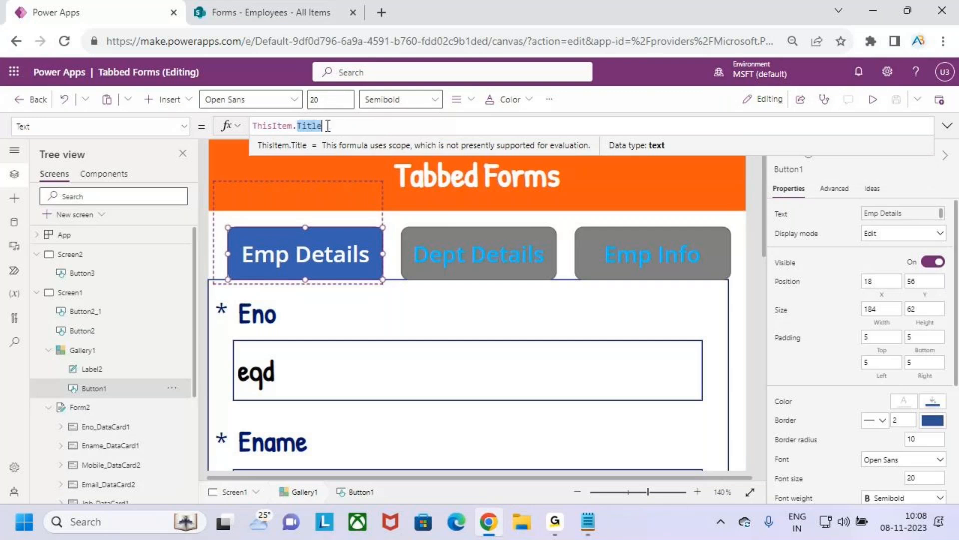
{"action": "key", "text": "BackSpace"}
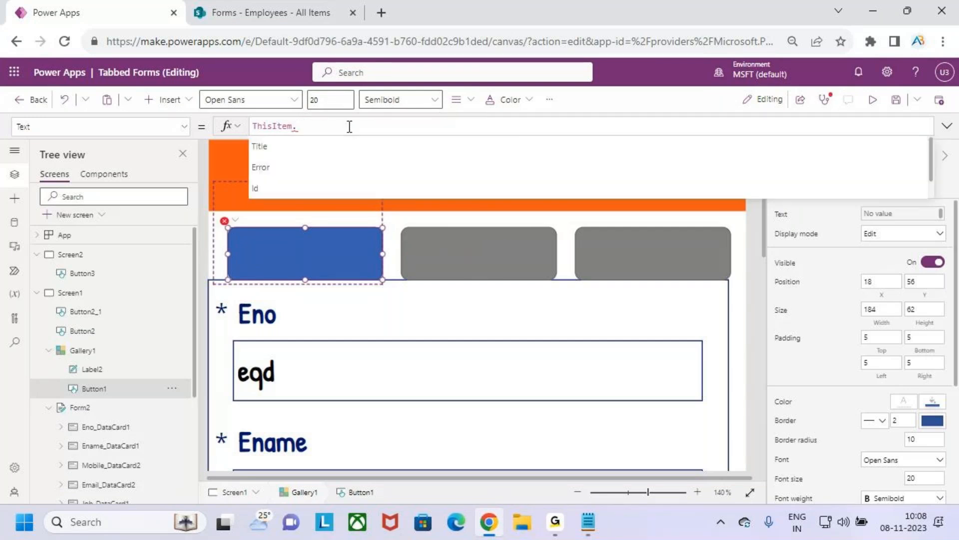
{"action": "type", "text": "id"}
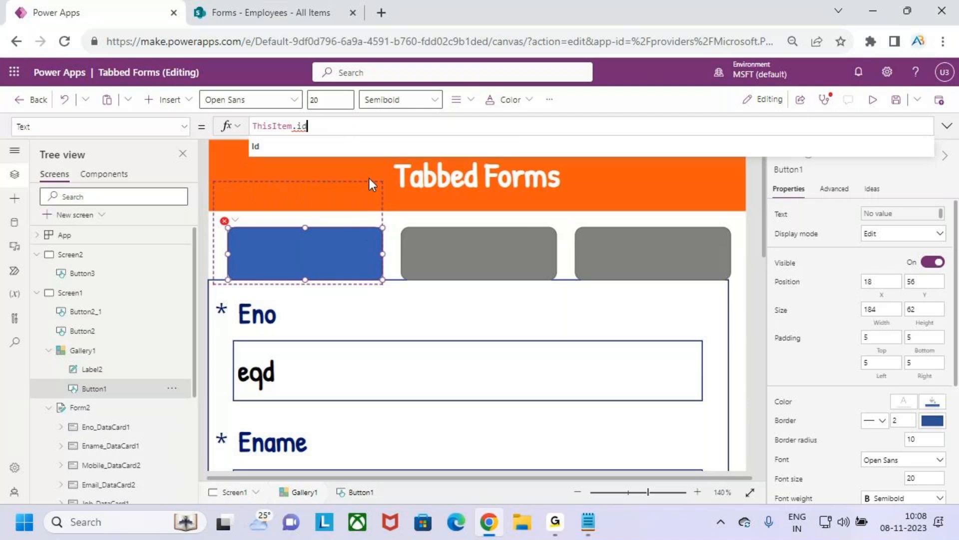
{"action": "left_click", "coordinate": [289, 150]}
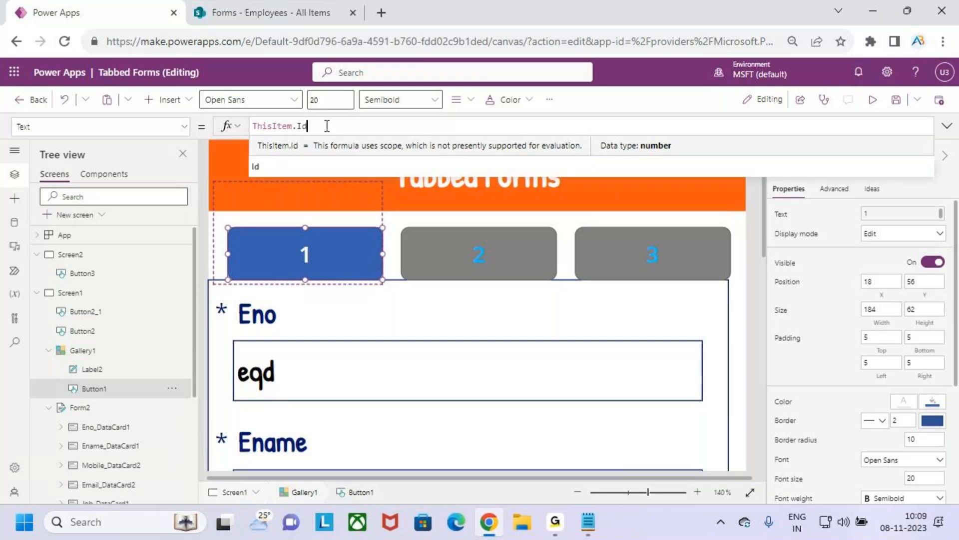
Step: Set the tab button's Text formula back to ThisItem.Title
{"action": "key", "text": "BackSpace"}
{"action": "key", "text": "BackSpace"}
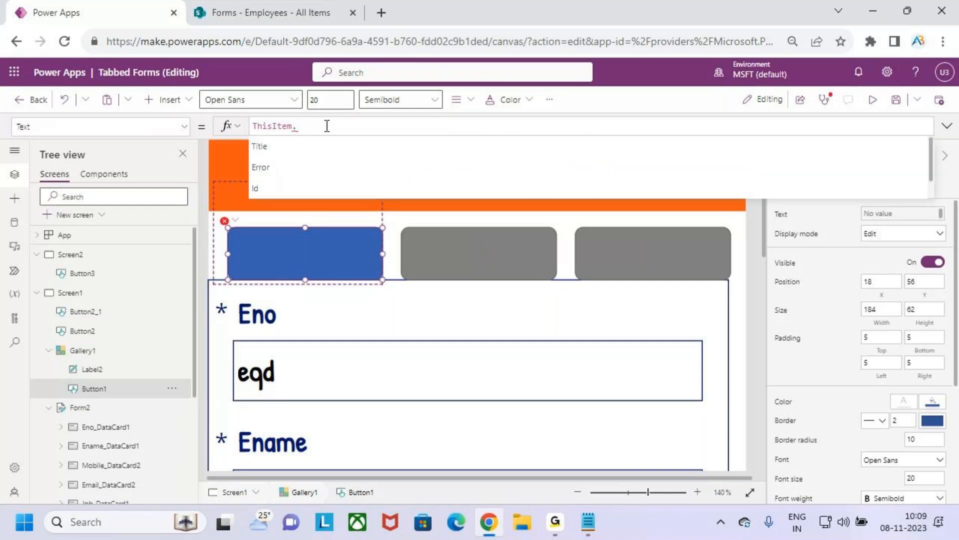
{"action": "type", "text": "ti"}
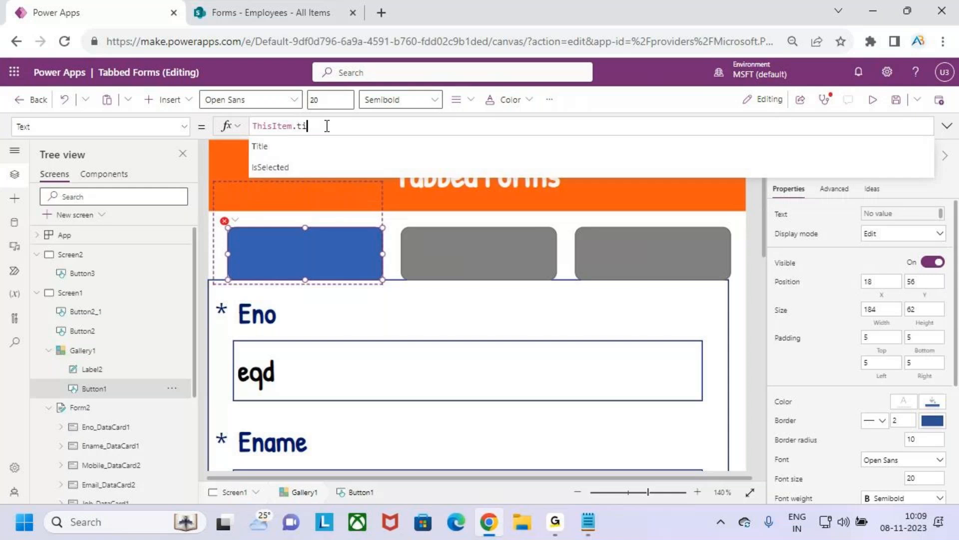
{"action": "key", "text": "Tab"}
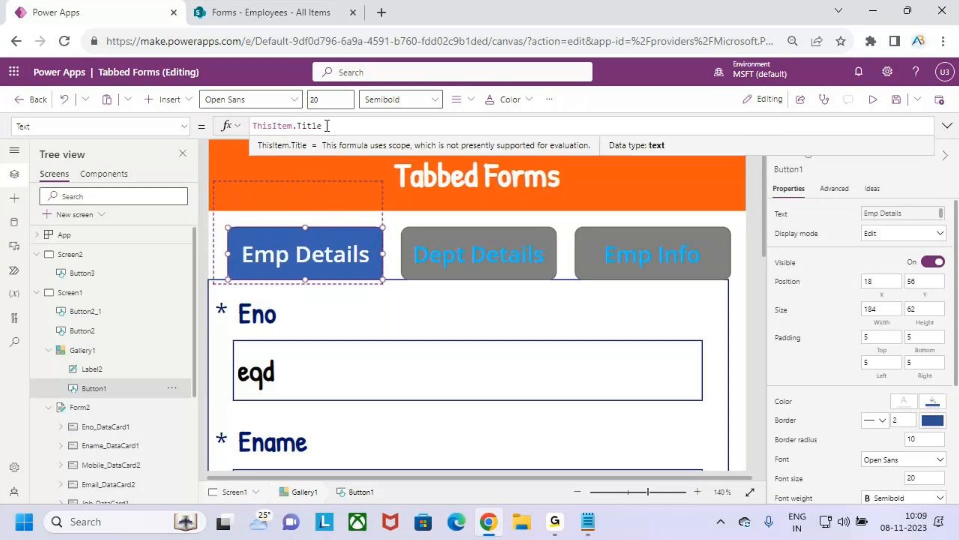
Step: Compare the Title entries in the tab gallery's expanded Items formula with the Emp Details button's Text formula
{"action": "left_click", "coordinate": [666, 229]}
{"action": "left_click_drag", "start_coordinate": [426, 136], "coordinate": [426, 307]}
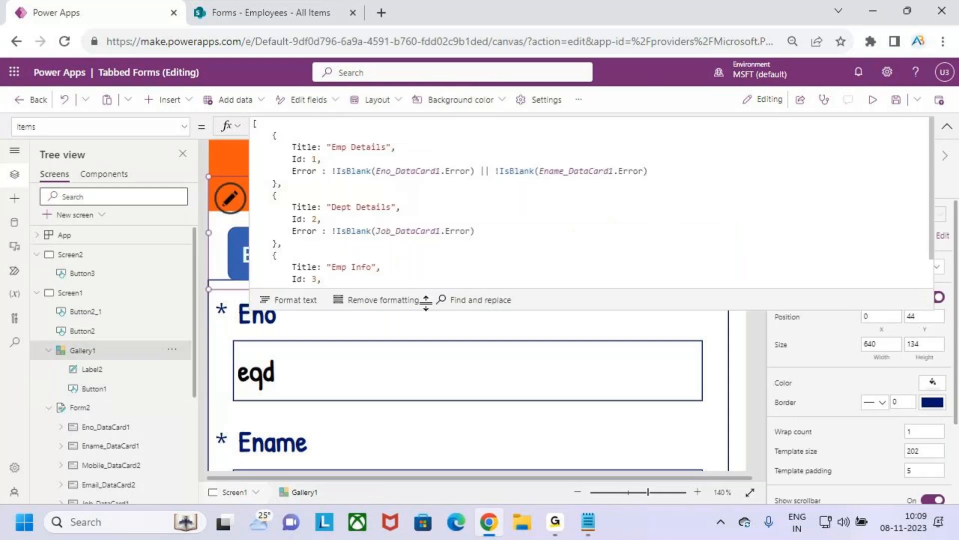
{"action": "left_click", "coordinate": [344, 238]}
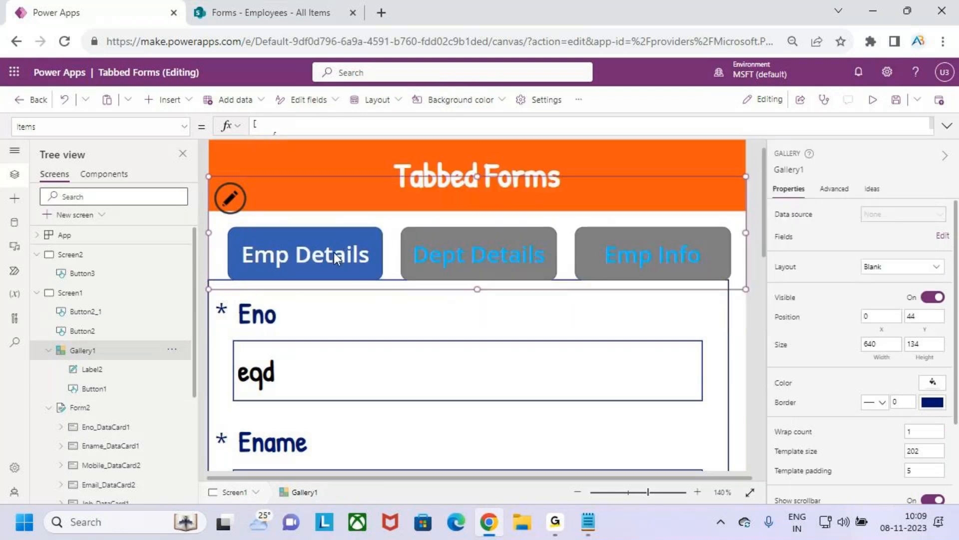
{"action": "left_click", "coordinate": [334, 252]}
{"action": "left_click", "coordinate": [330, 126]}
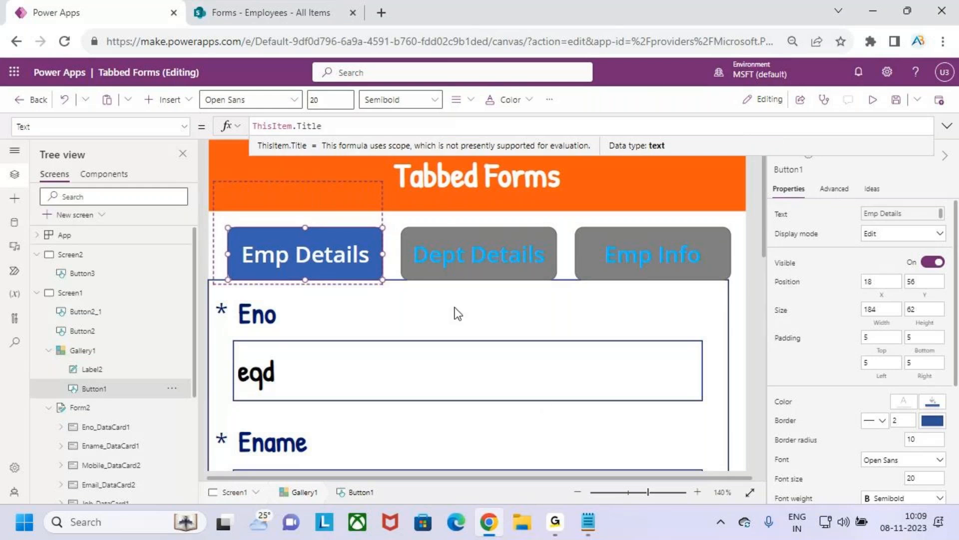
Step: Inspect Screen1's OnVisible formula in the expanded formula bar, and list the screen's available properties
{"action": "scroll", "coordinate": [560, 305], "scroll_direction": "down", "scroll_amount": 5}
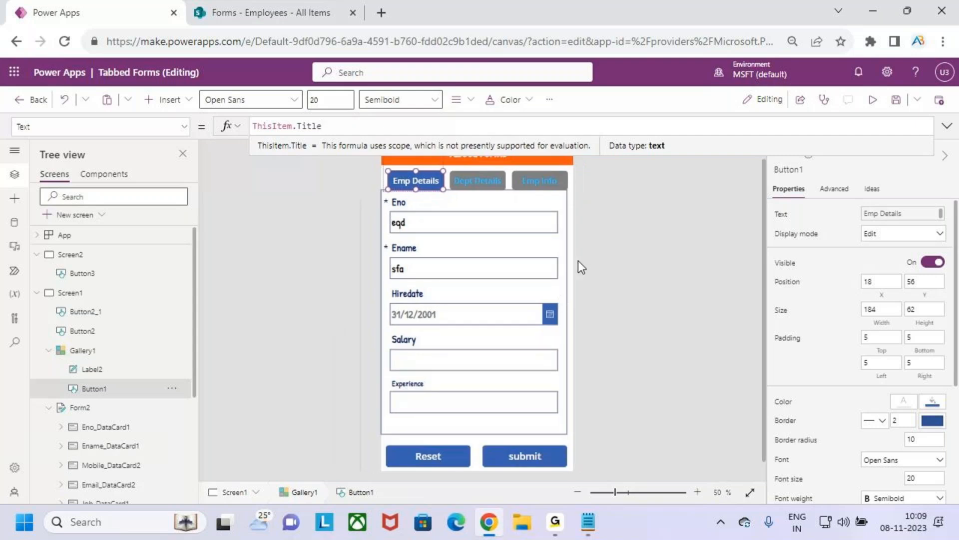
{"action": "left_click", "coordinate": [947, 127]}
{"action": "left_click", "coordinate": [608, 265]}
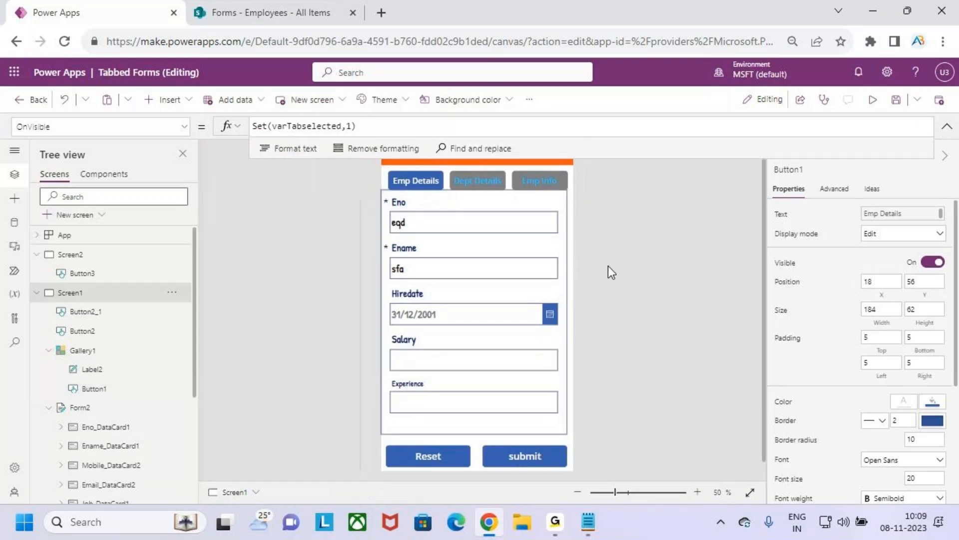
{"action": "scroll", "coordinate": [610, 320], "scroll_direction": "up", "scroll_amount": 1}
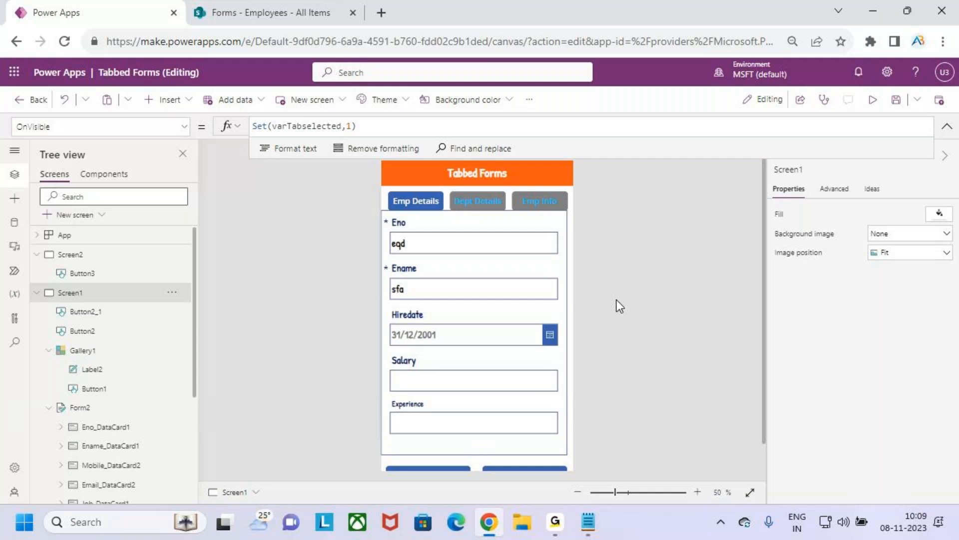
{"action": "left_click", "coordinate": [183, 127]}
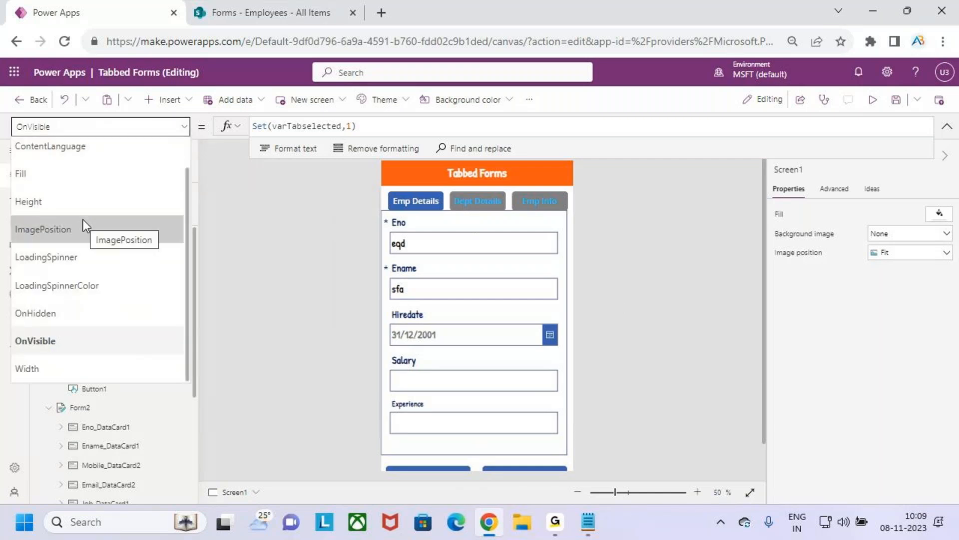
Step: Check the Emp Details button, the Ename card and the tab gallery in turn, and return to Screen1's OnVisible formula
{"action": "left_click", "coordinate": [421, 201]}
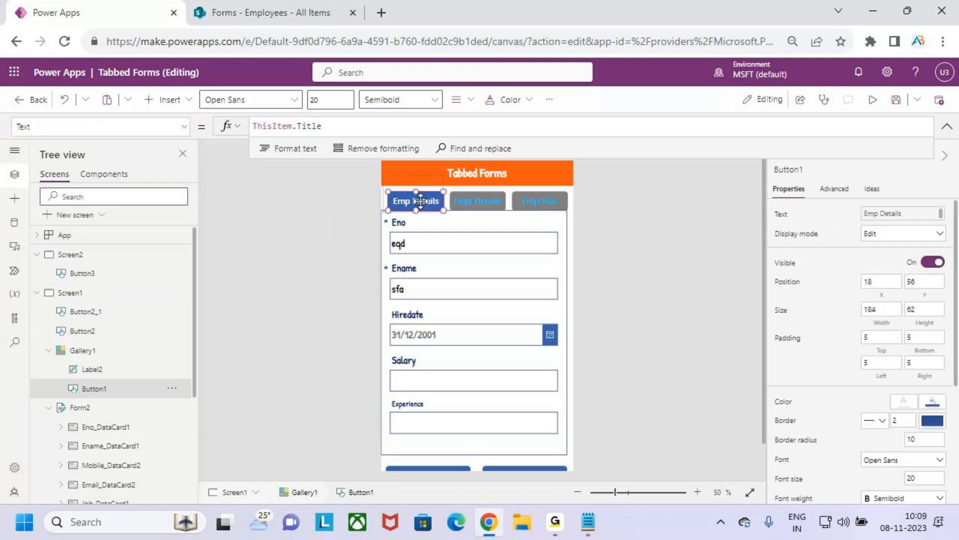
{"action": "left_click", "coordinate": [471, 266]}
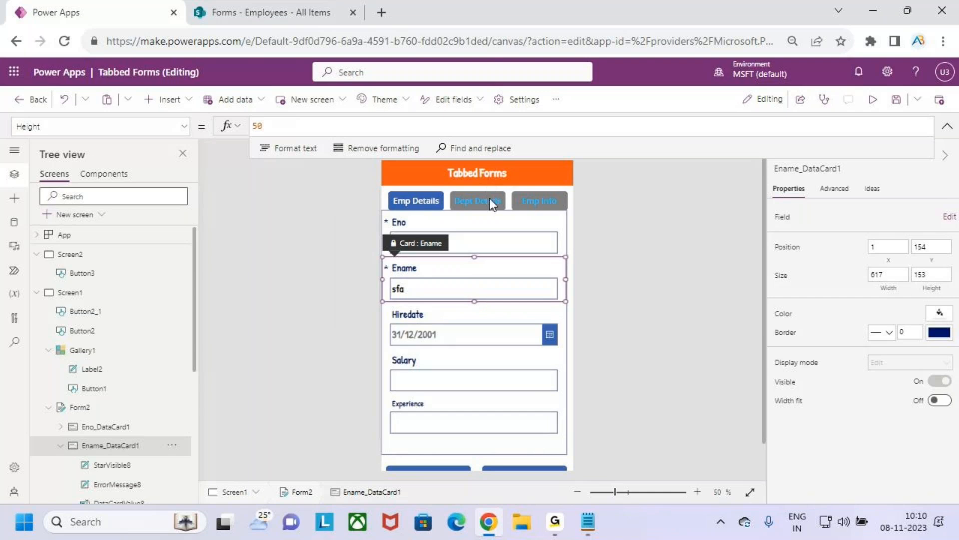
{"action": "left_click", "coordinate": [512, 207]}
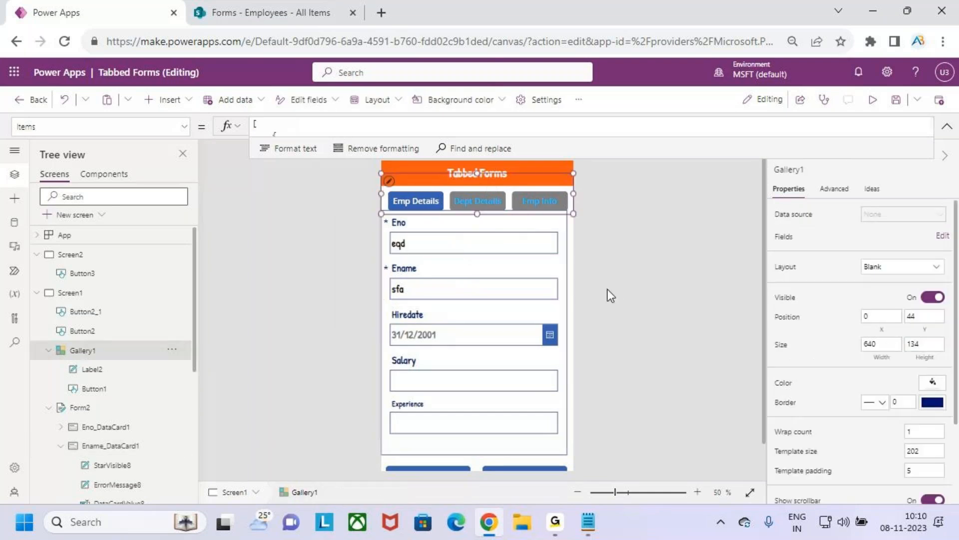
{"action": "left_click", "coordinate": [558, 460]}
{"action": "left_click", "coordinate": [373, 126]}
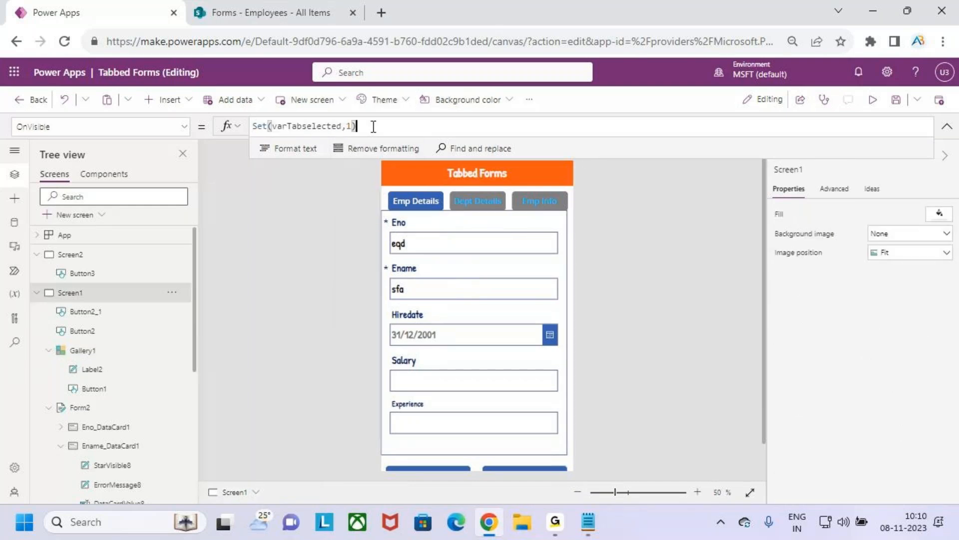